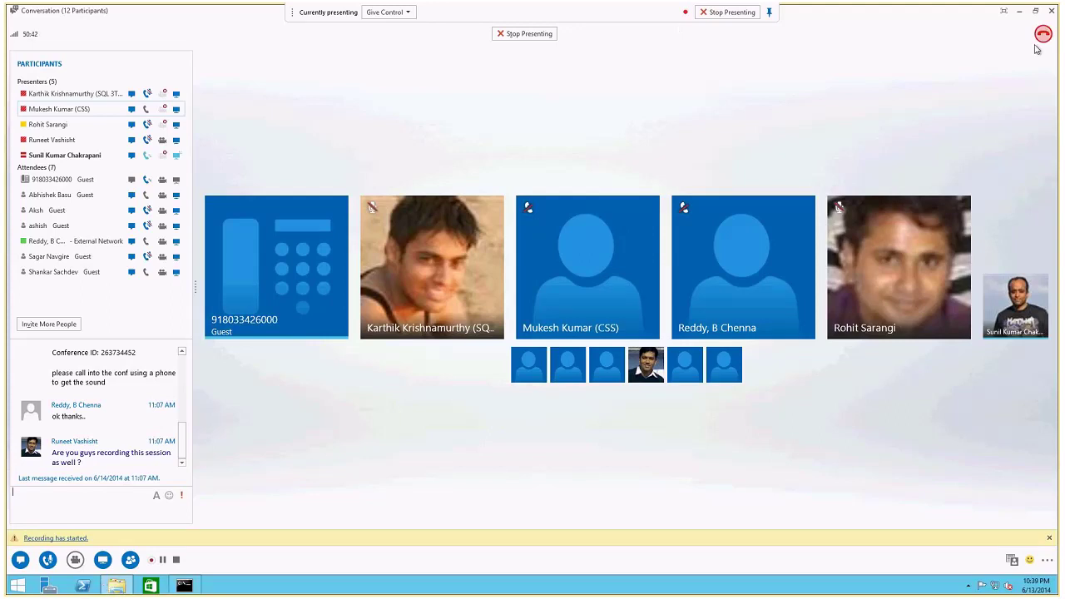
Minimize the Lync meeting conversation window to reveal File Explorer at the C: drive.
{"action": "left_click", "coordinate": [1020, 13]}
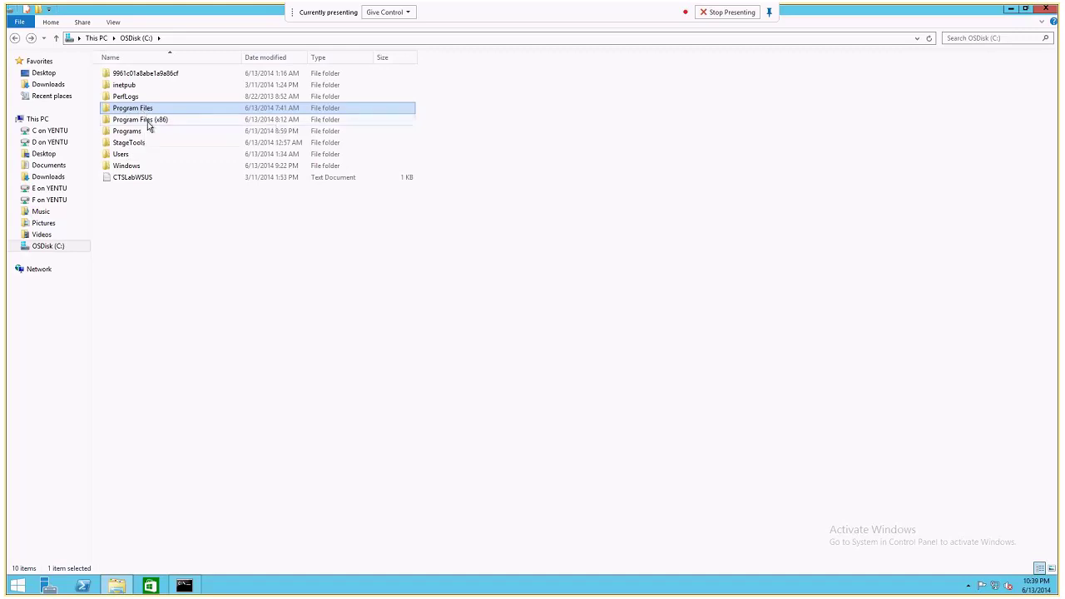
Open C:\Programs, show its path, point out the Java and Python27 folders, then minimize Explorer.
{"action": "double_click", "coordinate": [131, 131]}
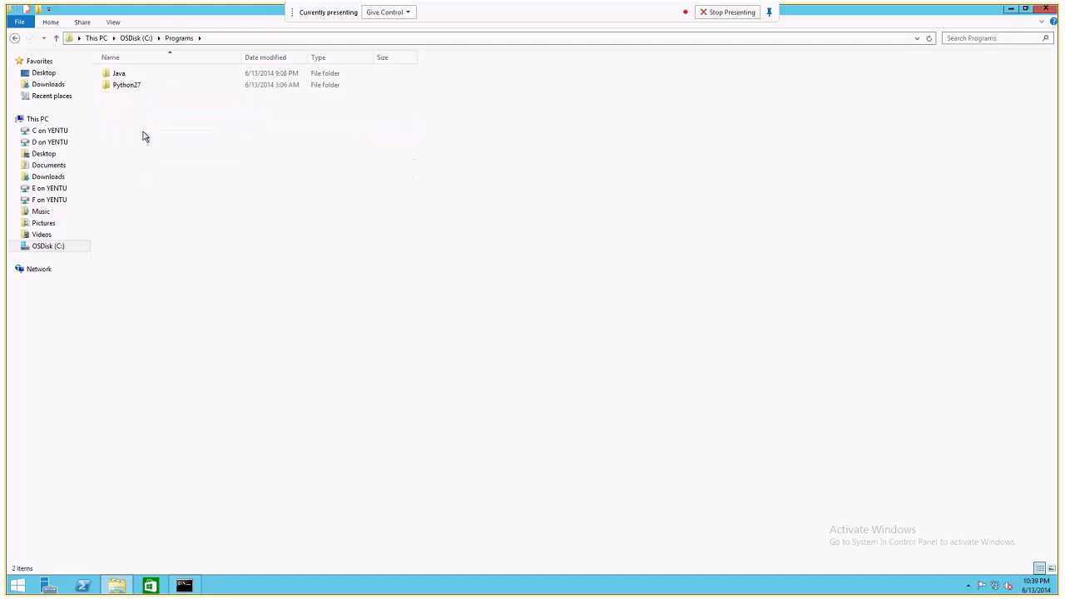
{"action": "left_click", "coordinate": [210, 41]}
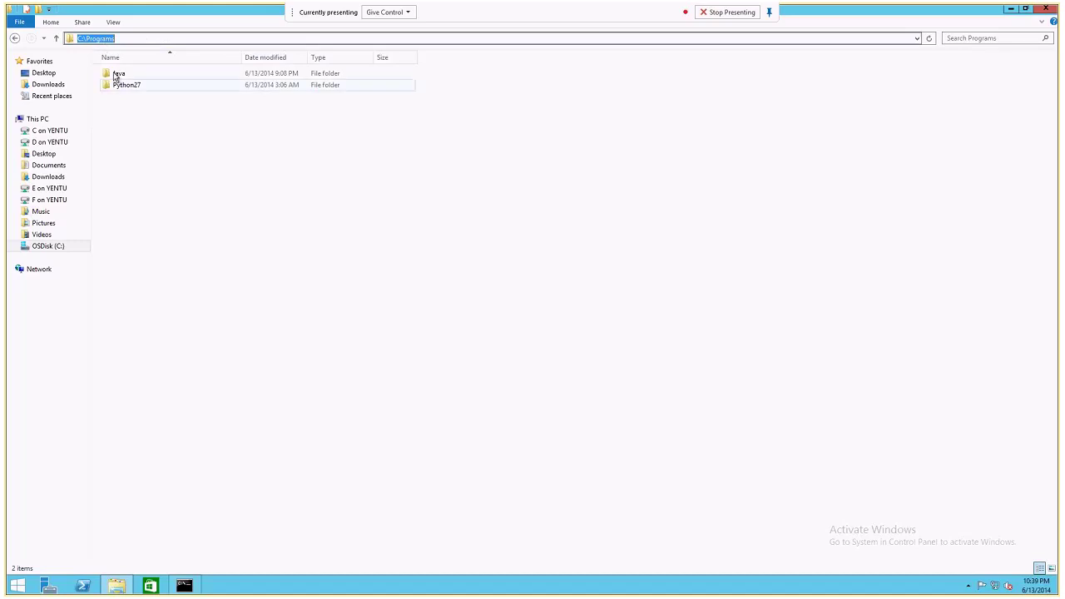
{"action": "left_click", "coordinate": [118, 75]}
{"action": "left_click", "coordinate": [121, 88]}
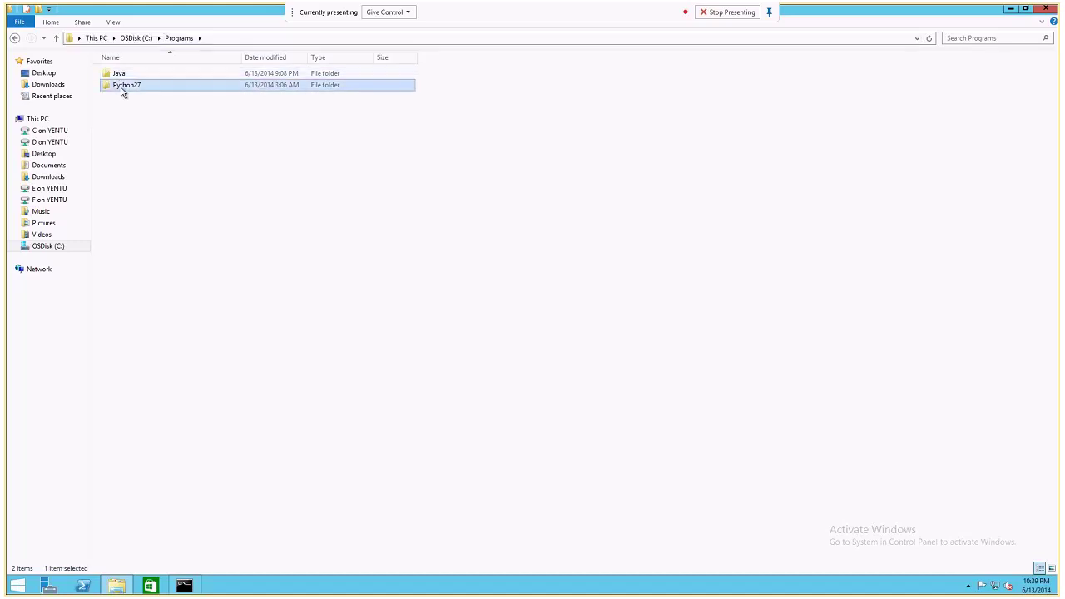
{"action": "left_click", "coordinate": [1010, 9]}
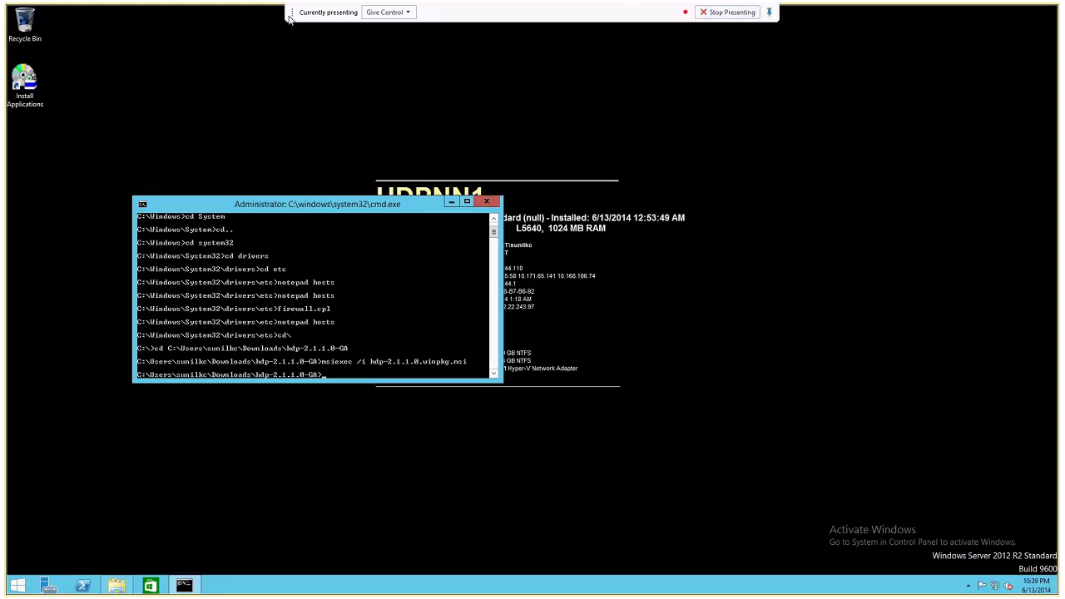
{"action": "left_click_drag", "start_coordinate": [290, 12], "coordinate": [59, 11]}
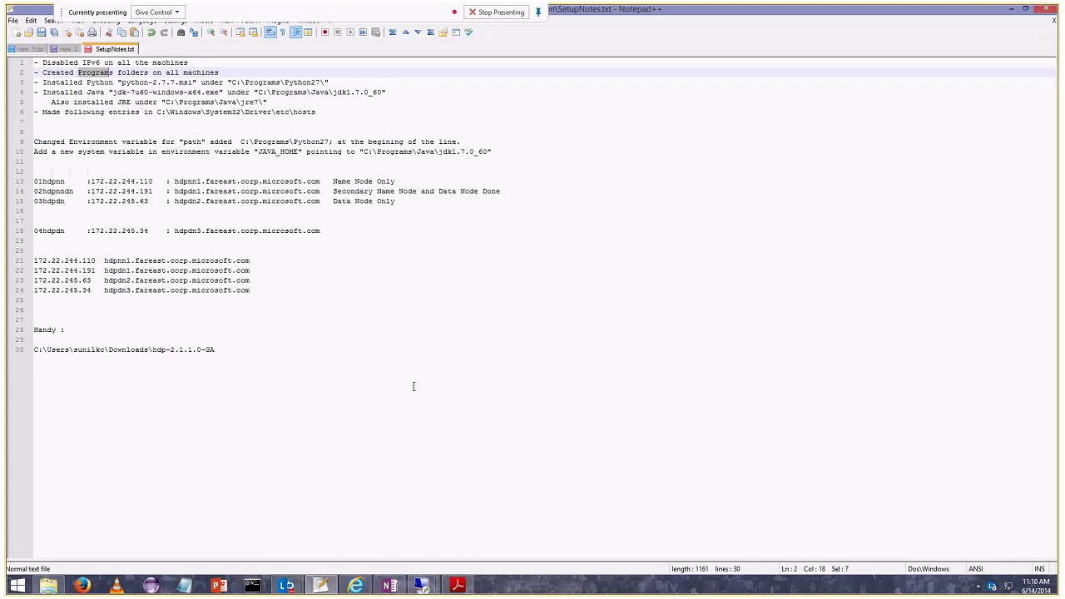
Bring up the HDP guide PDF and highlight the .NET Framework 4.0 and Visual C++ 2010 headings.
{"action": "left_click", "coordinate": [412, 385]}
{"action": "left_click", "coordinate": [457, 584]}
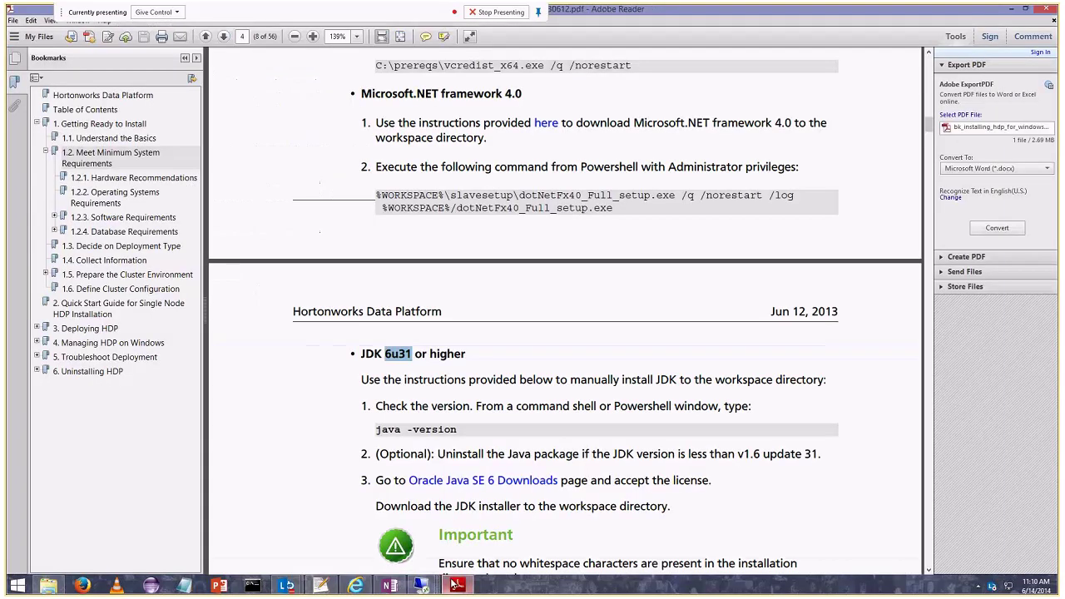
{"action": "scroll", "coordinate": [361, 331], "scroll_direction": "up", "scroll_amount": 1}
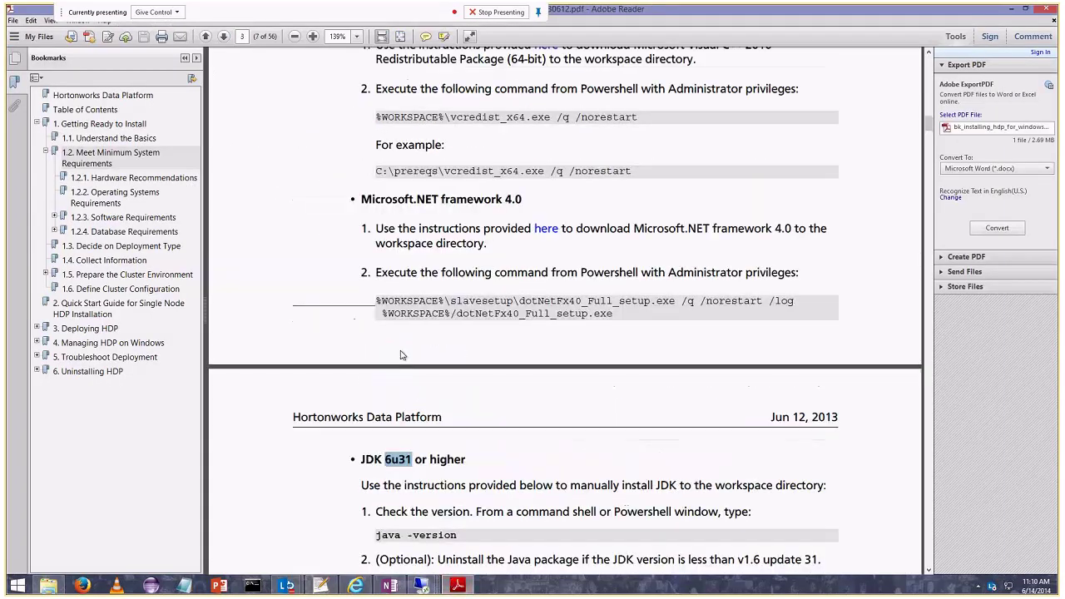
{"action": "scroll", "coordinate": [361, 330], "scroll_direction": "up", "scroll_amount": 4}
{"action": "left_click_drag", "start_coordinate": [361, 330], "coordinate": [524, 330]}
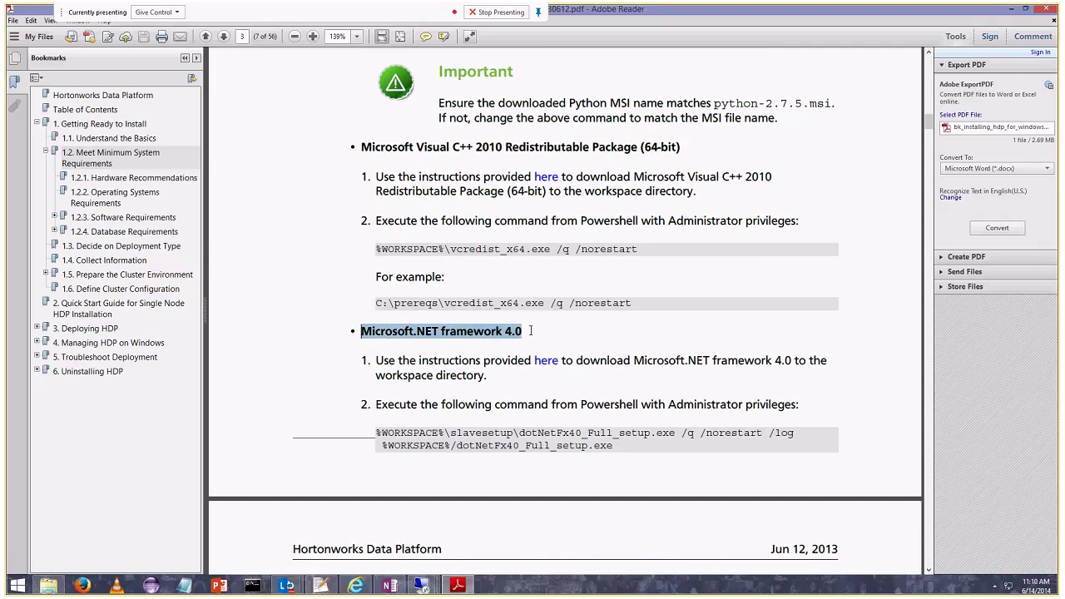
{"action": "left_click_drag", "start_coordinate": [416, 146], "coordinate": [501, 146]}
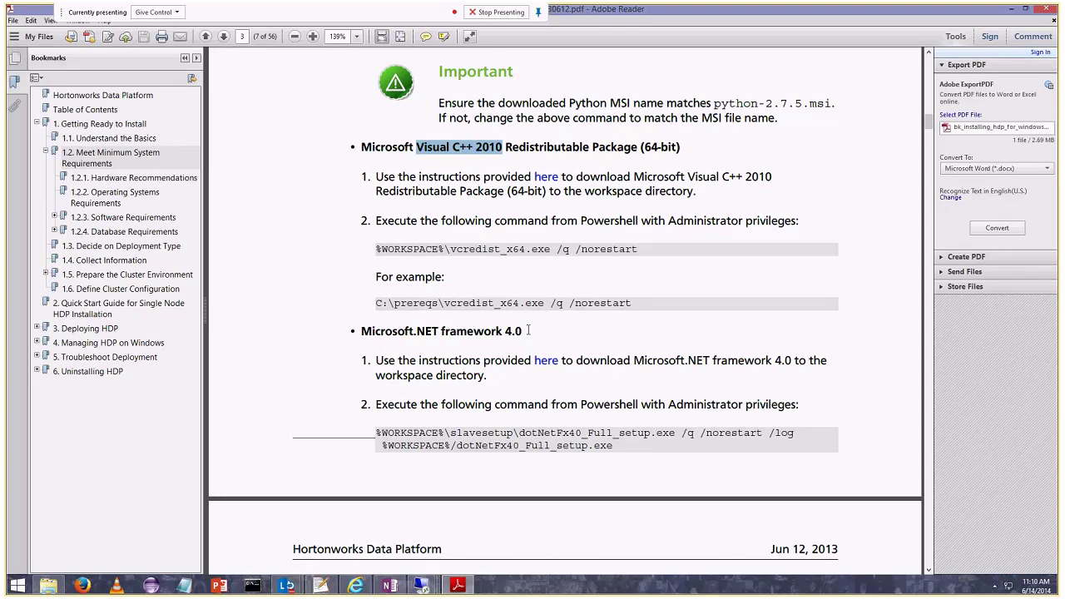
Scroll back to the supported OS list and highlight Windows Server 2008 R2.
{"action": "scroll", "coordinate": [528, 330], "scroll_direction": "up", "scroll_amount": 1}
{"action": "scroll", "coordinate": [527, 330], "scroll_direction": "up", "scroll_amount": 5}
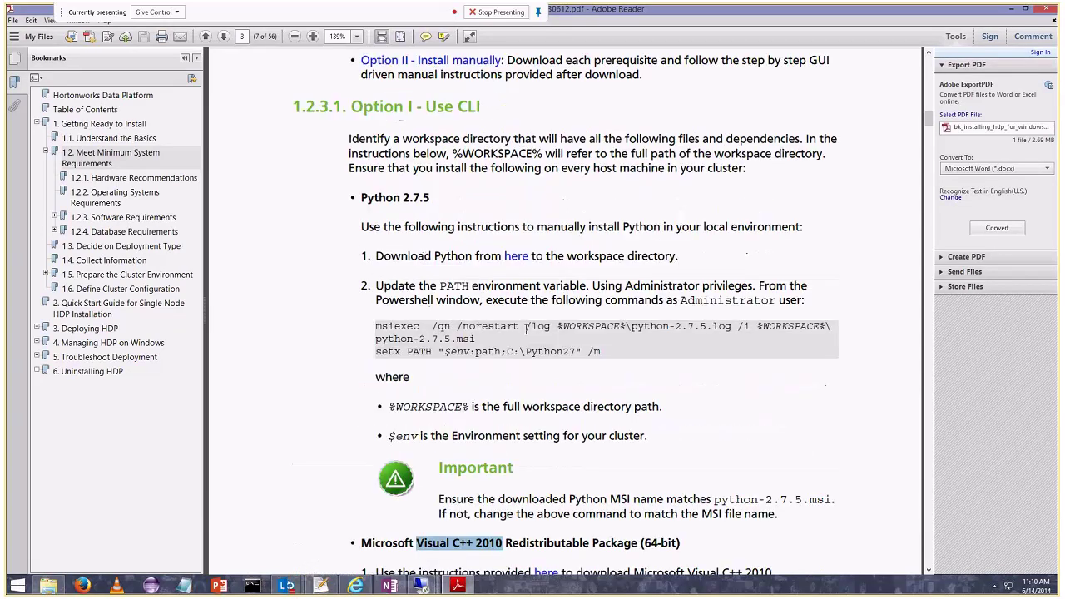
{"action": "scroll", "coordinate": [526, 329], "scroll_direction": "up", "scroll_amount": 7}
{"action": "scroll", "coordinate": [525, 329], "scroll_direction": "up", "scroll_amount": 1}
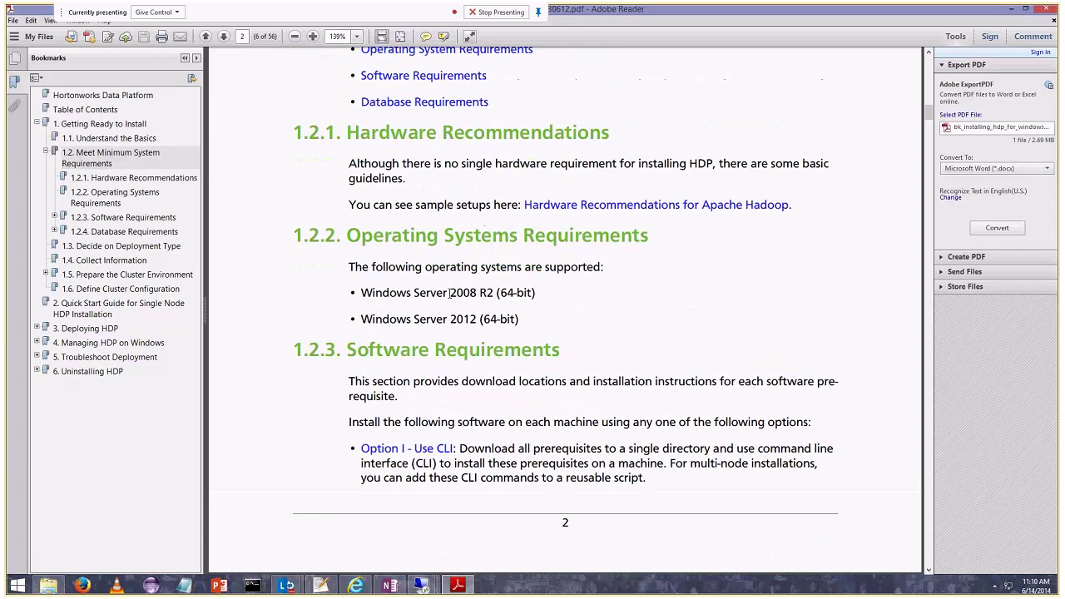
{"action": "left_click_drag", "start_coordinate": [449, 292], "coordinate": [493, 292]}
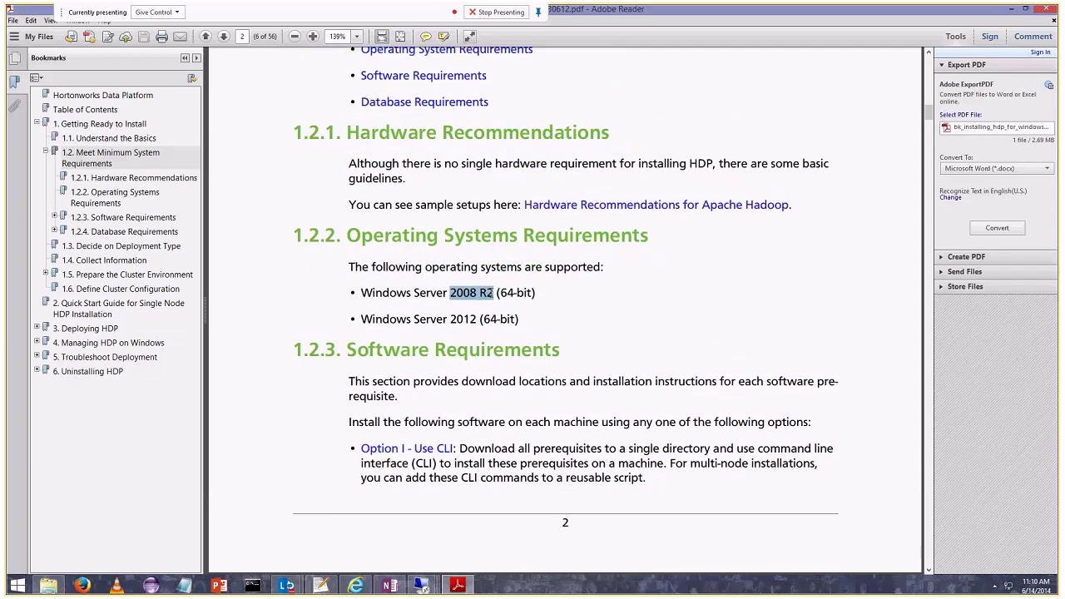
Scroll through the prerequisites again, re-highlighting the Visual C++ and .NET headings.
{"action": "scroll", "coordinate": [486, 316], "scroll_direction": "down", "scroll_amount": 3}
{"action": "scroll", "coordinate": [486, 316], "scroll_direction": "down", "scroll_amount": 3}
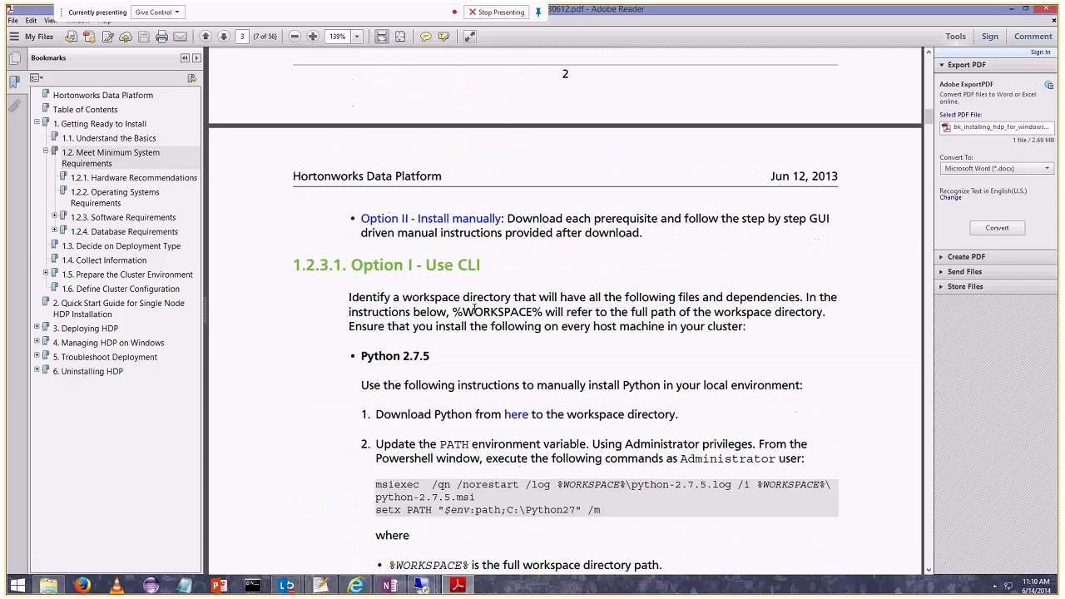
{"action": "scroll", "coordinate": [474, 309], "scroll_direction": "down", "scroll_amount": 3}
{"action": "scroll", "coordinate": [474, 309], "scroll_direction": "down", "scroll_amount": 2}
{"action": "left_click_drag", "start_coordinate": [424, 279], "coordinate": [502, 280]}
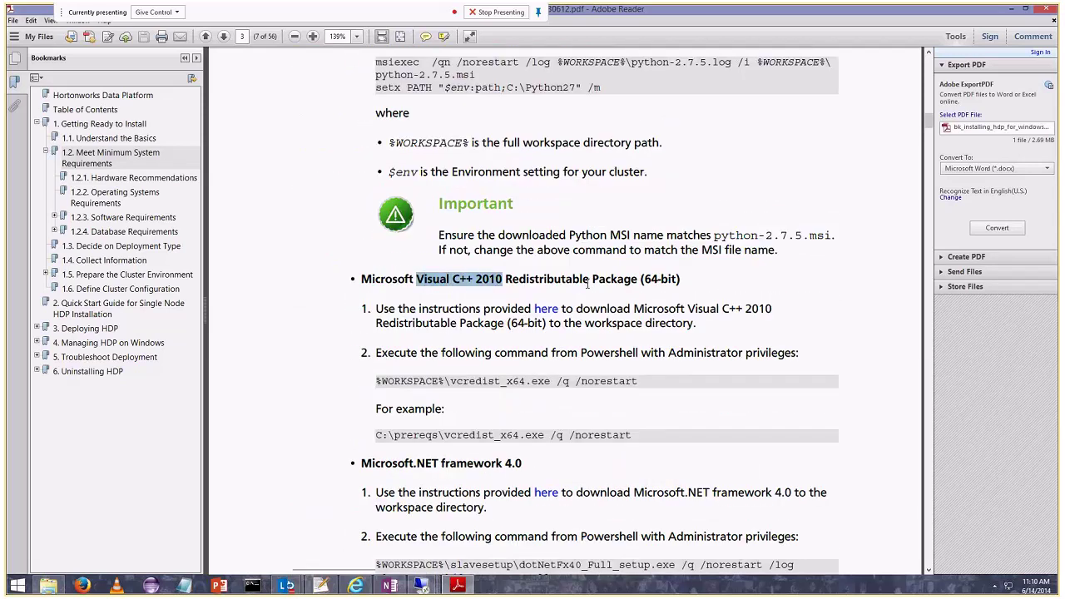
{"action": "left_click_drag", "start_coordinate": [361, 463], "coordinate": [522, 464]}
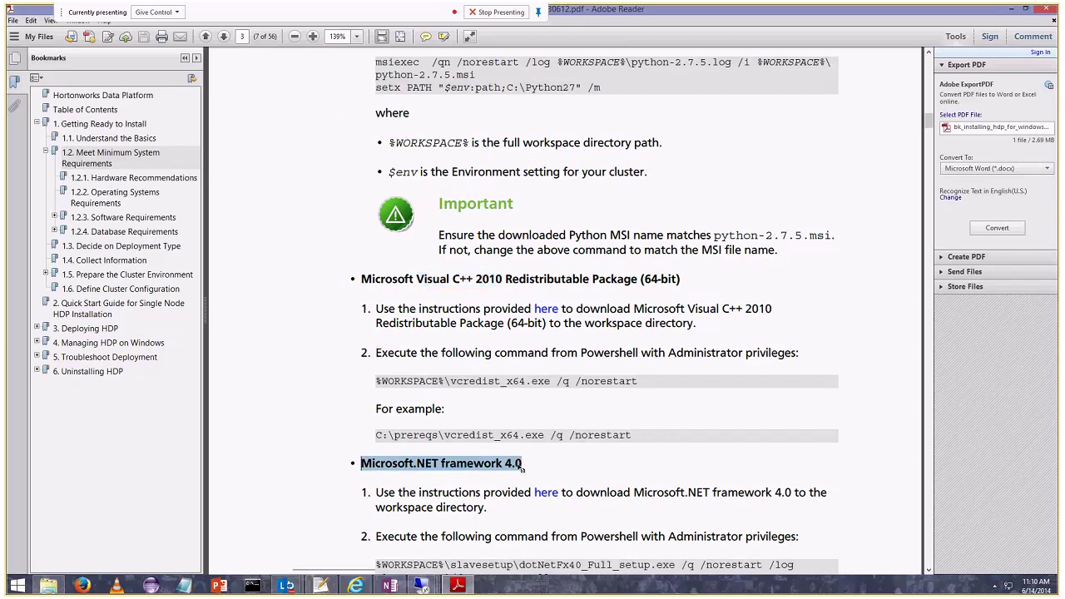
{"action": "scroll", "coordinate": [499, 426], "scroll_direction": "up", "scroll_amount": 2}
{"action": "scroll", "coordinate": [502, 425], "scroll_direction": "up", "scroll_amount": 5}
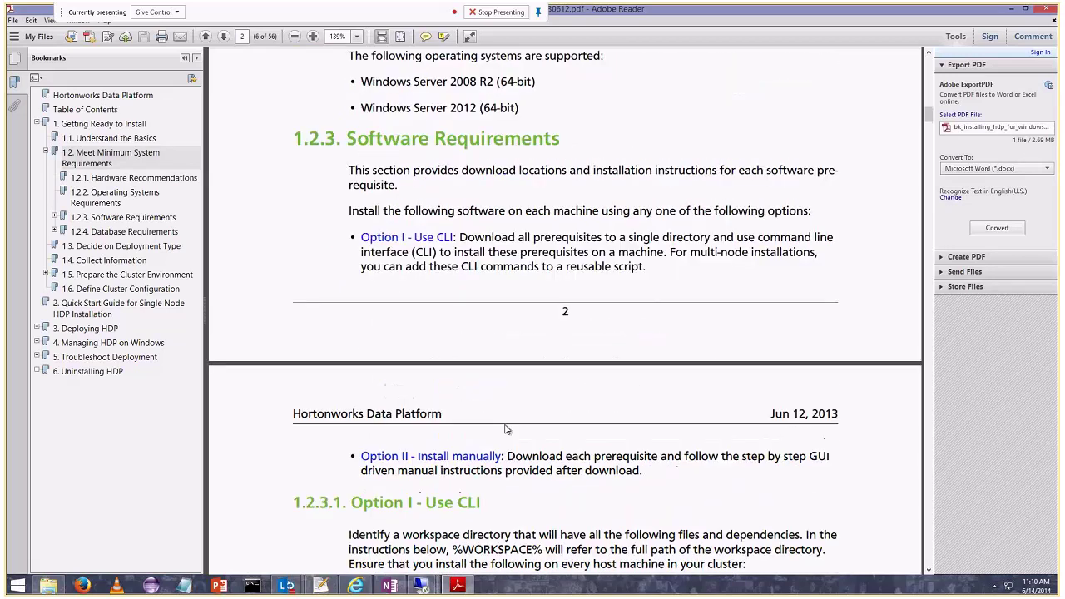
{"action": "scroll", "coordinate": [409, 275], "scroll_direction": "up", "scroll_amount": 2}
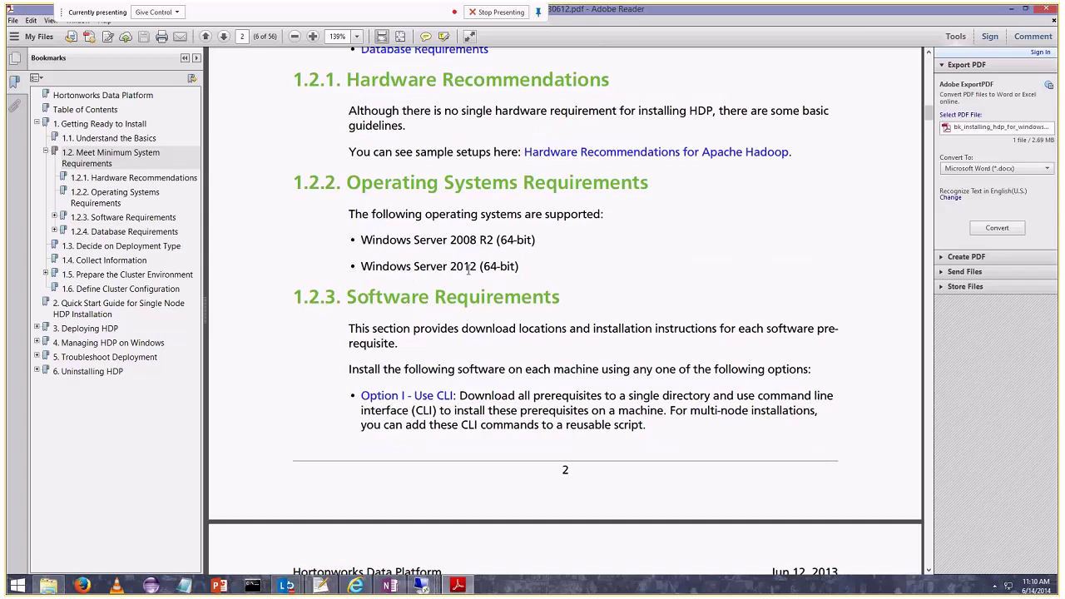
{"action": "scroll", "coordinate": [464, 293], "scroll_direction": "down", "scroll_amount": 2}
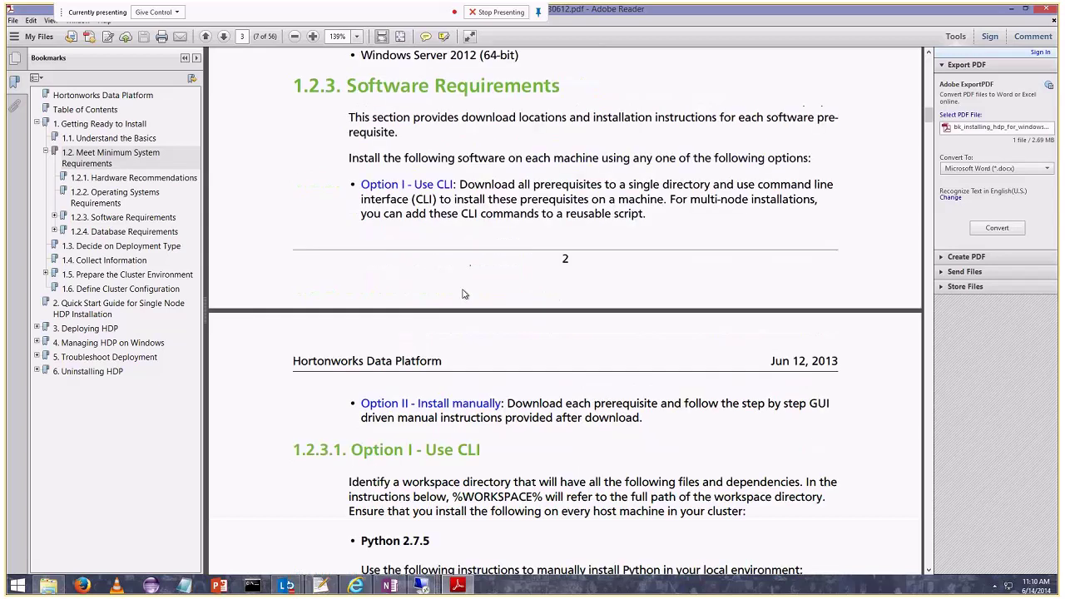
{"action": "scroll", "coordinate": [465, 294], "scroll_direction": "down", "scroll_amount": 2}
{"action": "scroll", "coordinate": [455, 310], "scroll_direction": "down", "scroll_amount": 2}
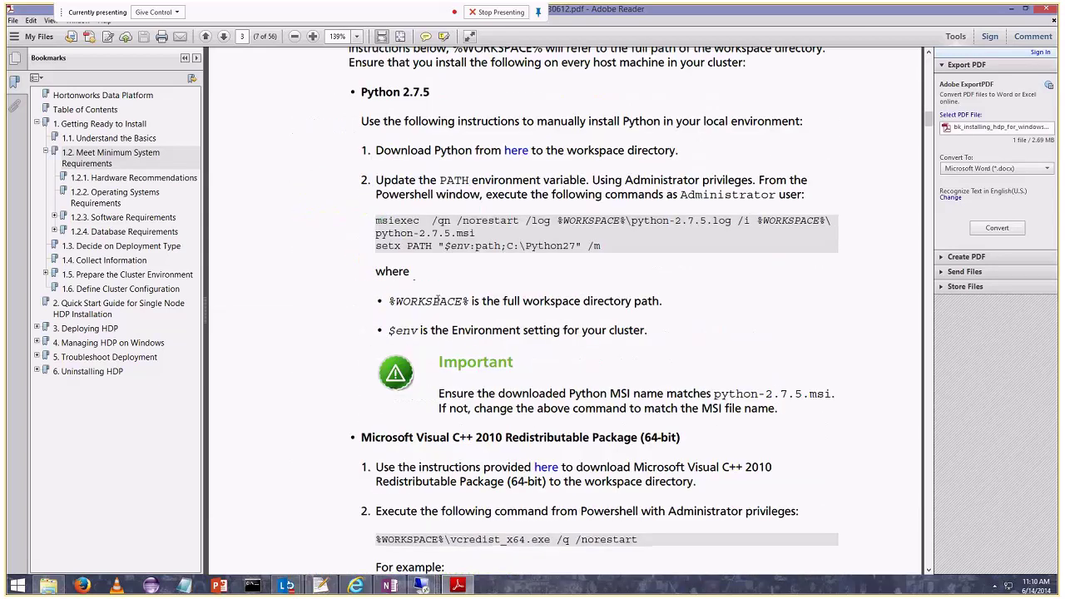
{"action": "scroll", "coordinate": [436, 299], "scroll_direction": "down", "scroll_amount": 1}
Highlight 'Visual' and 'NET' in the prerequisite headings, ending at the JDK 6u31 section.
{"action": "double_click", "coordinate": [433, 305]}
{"action": "double_click", "coordinate": [426, 489]}
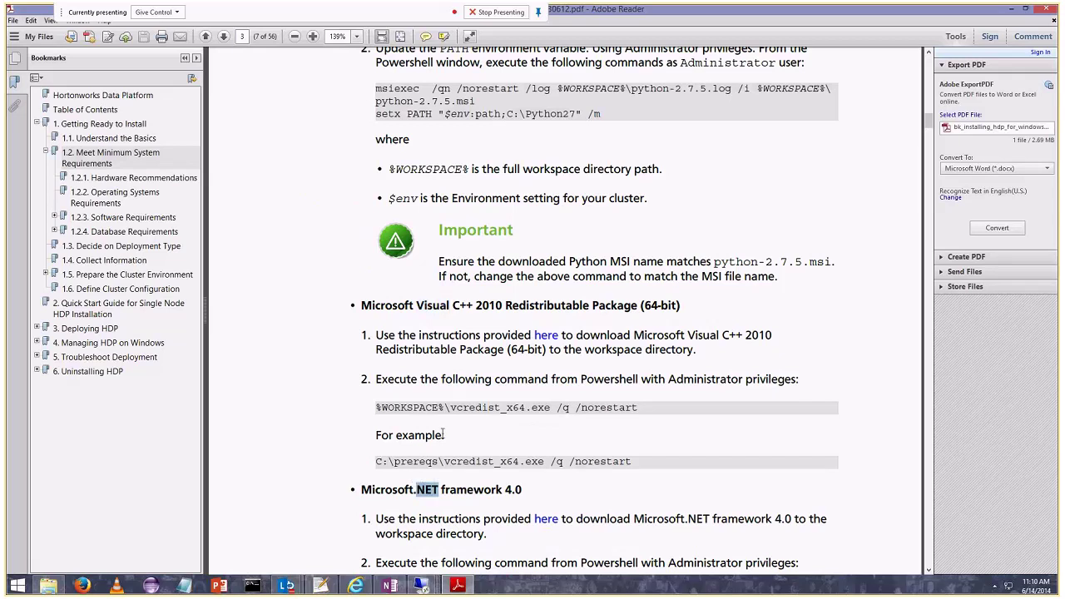
{"action": "scroll", "coordinate": [441, 430], "scroll_direction": "up", "scroll_amount": 1}
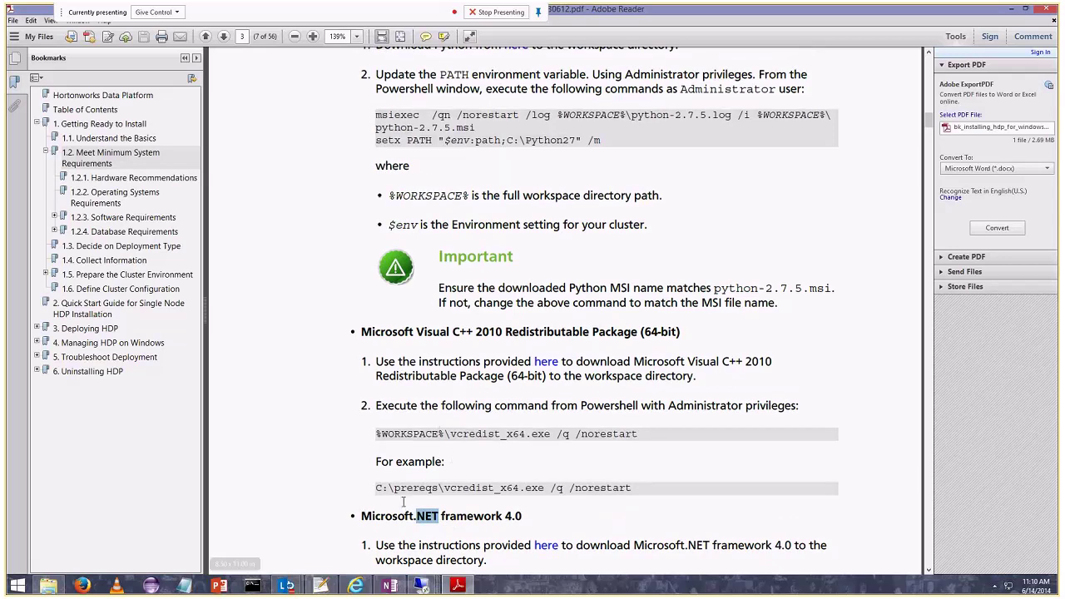
{"action": "scroll", "coordinate": [402, 509], "scroll_direction": "up", "scroll_amount": 5}
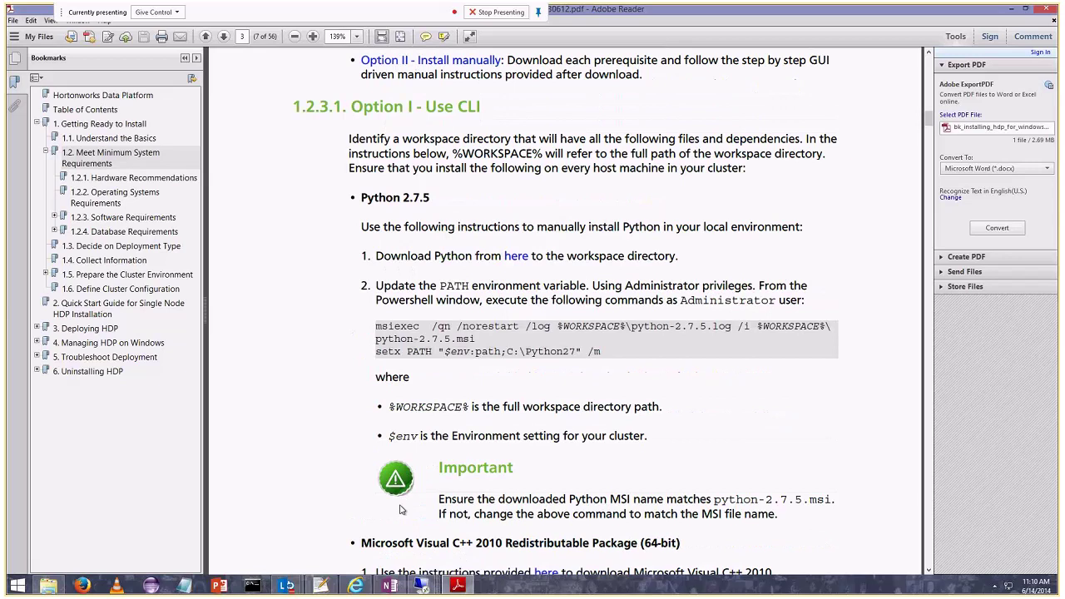
{"action": "scroll", "coordinate": [400, 509], "scroll_direction": "down", "scroll_amount": 7}
{"action": "scroll", "coordinate": [391, 499], "scroll_direction": "down", "scroll_amount": 10}
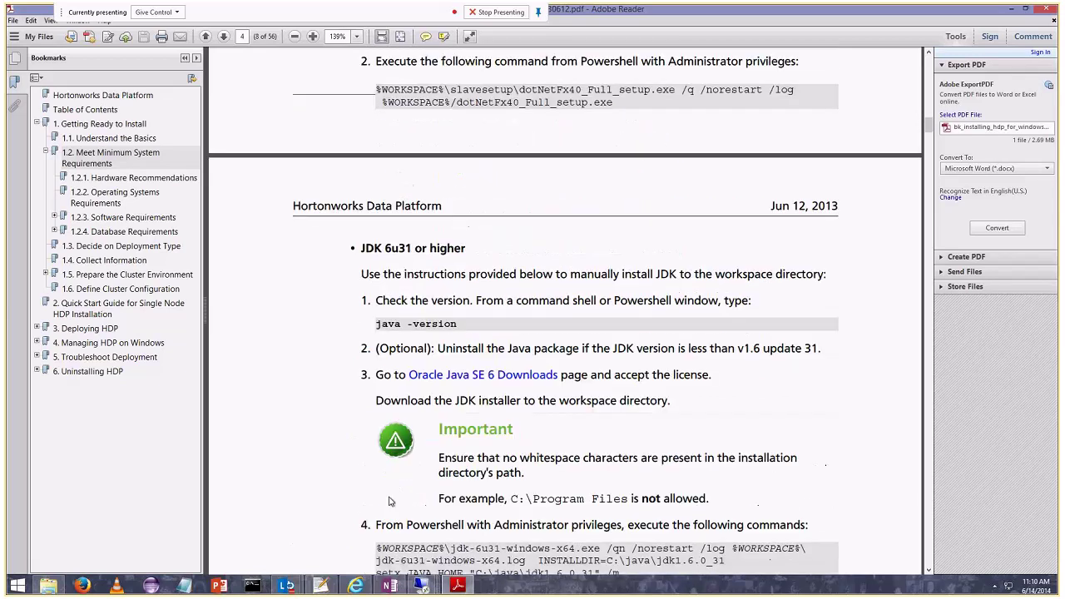
Switch to the remote server session and enter the password to unlock it.
{"action": "mouse_move", "coordinate": [421, 585]}
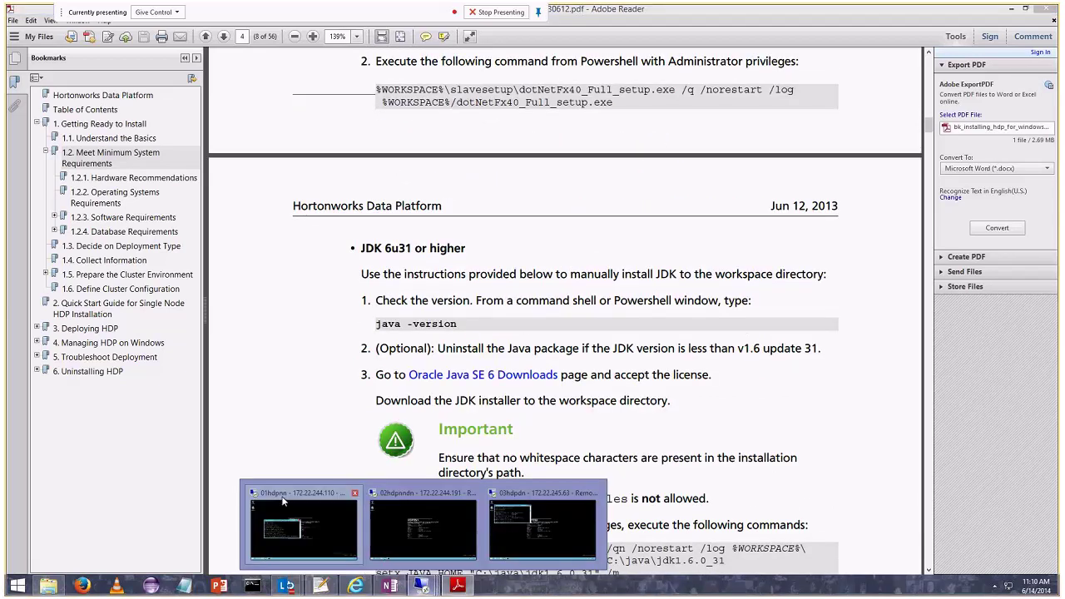
{"action": "left_click", "coordinate": [291, 524]}
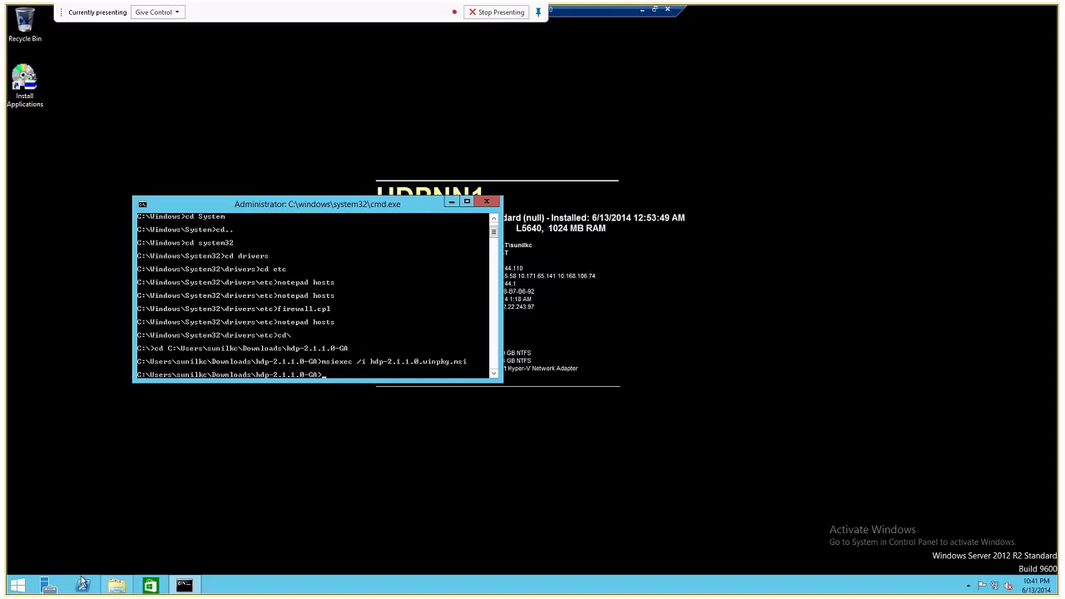
{"action": "left_click", "coordinate": [117, 584]}
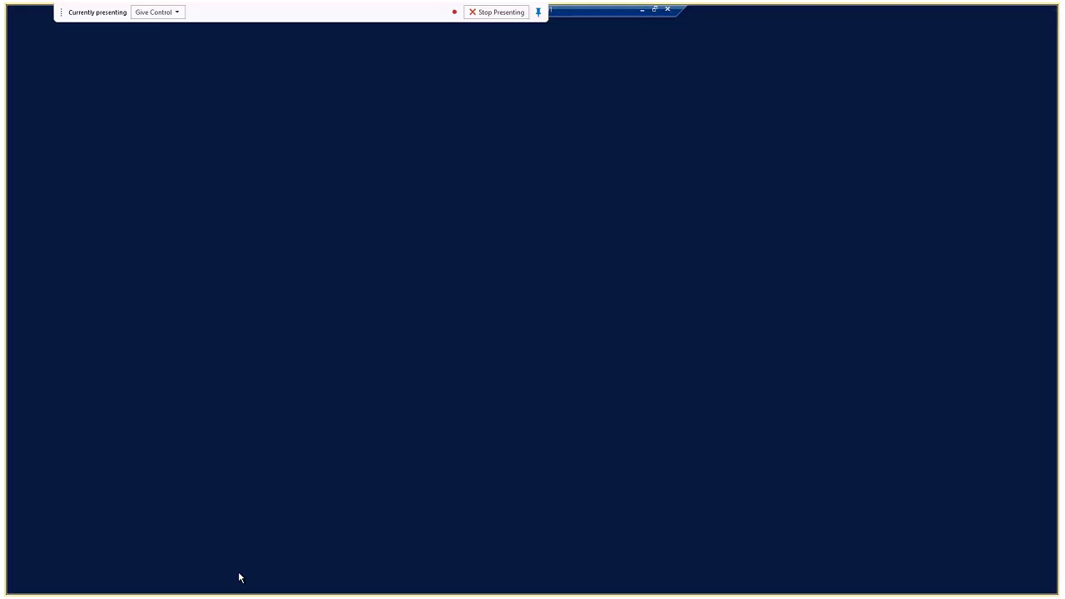
{"action": "type", "text": "•••••••••••••••"}
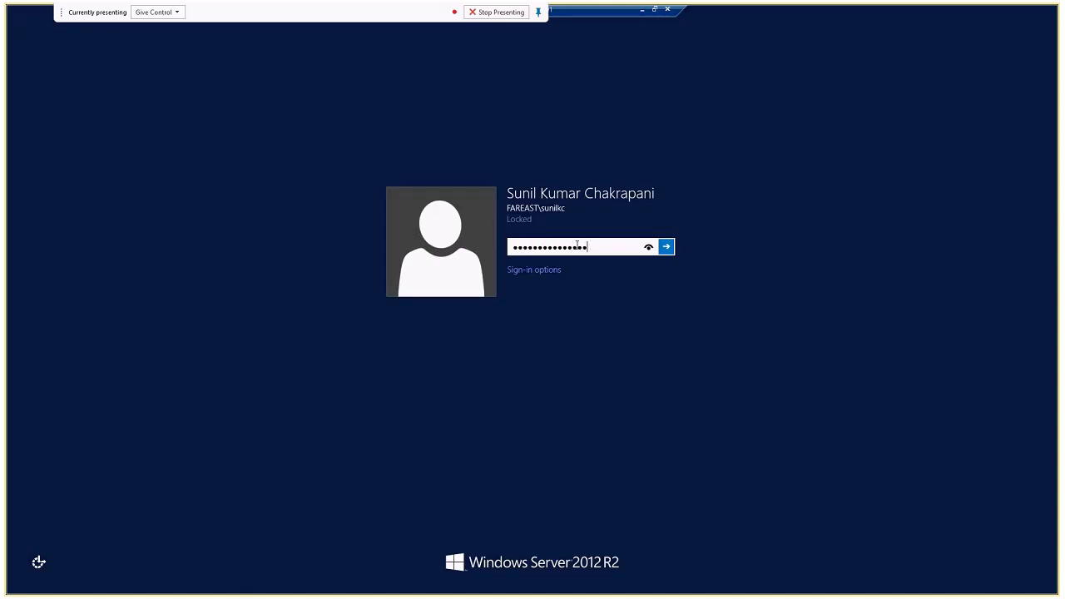
{"action": "key", "text": "Return"}
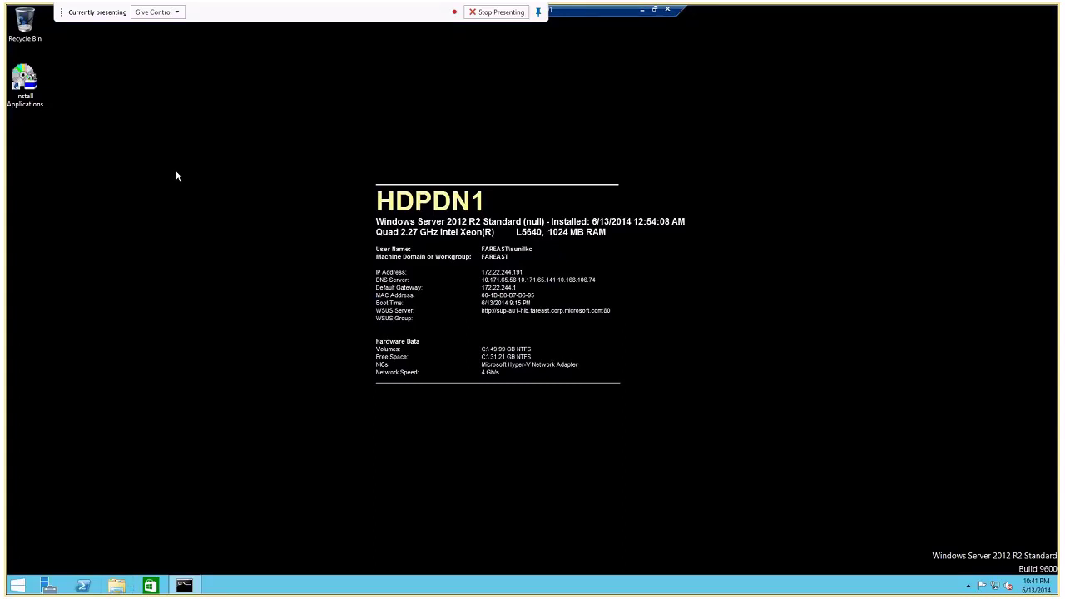
Return to the full-screen session, unlock it with the password again, and launch File Explorer.
{"action": "left_click", "coordinate": [642, 9]}
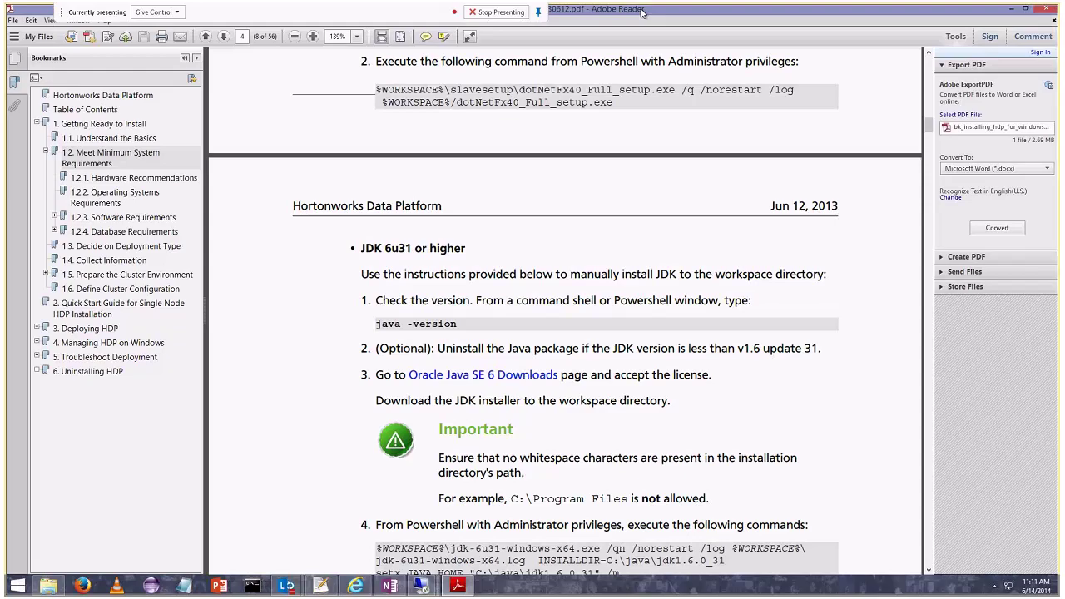
{"action": "left_click", "coordinate": [421, 584]}
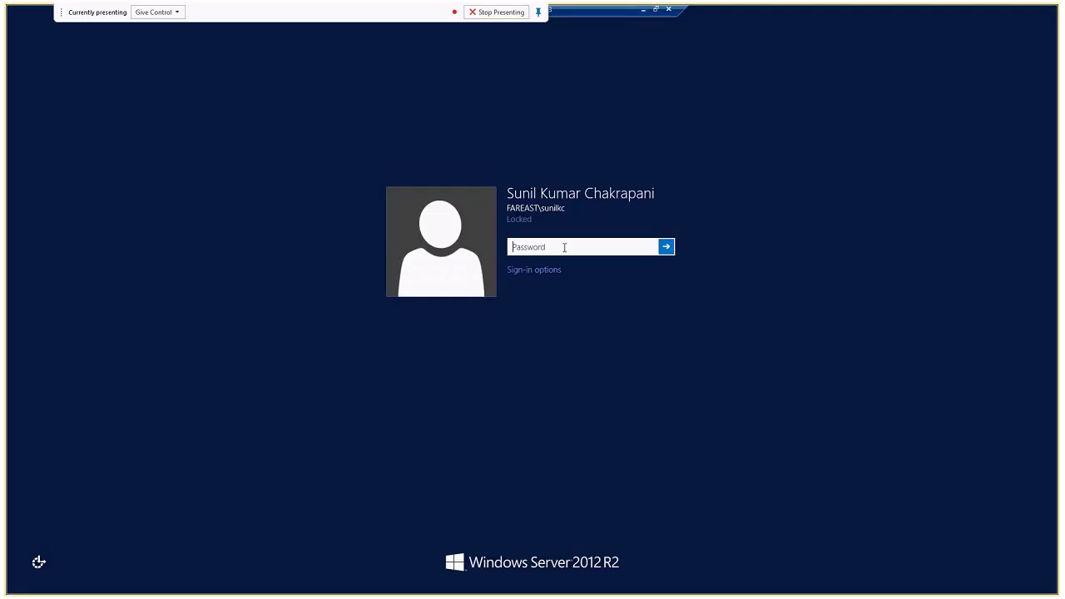
{"action": "type", "text": "***************"}
{"action": "key", "text": "Return"}
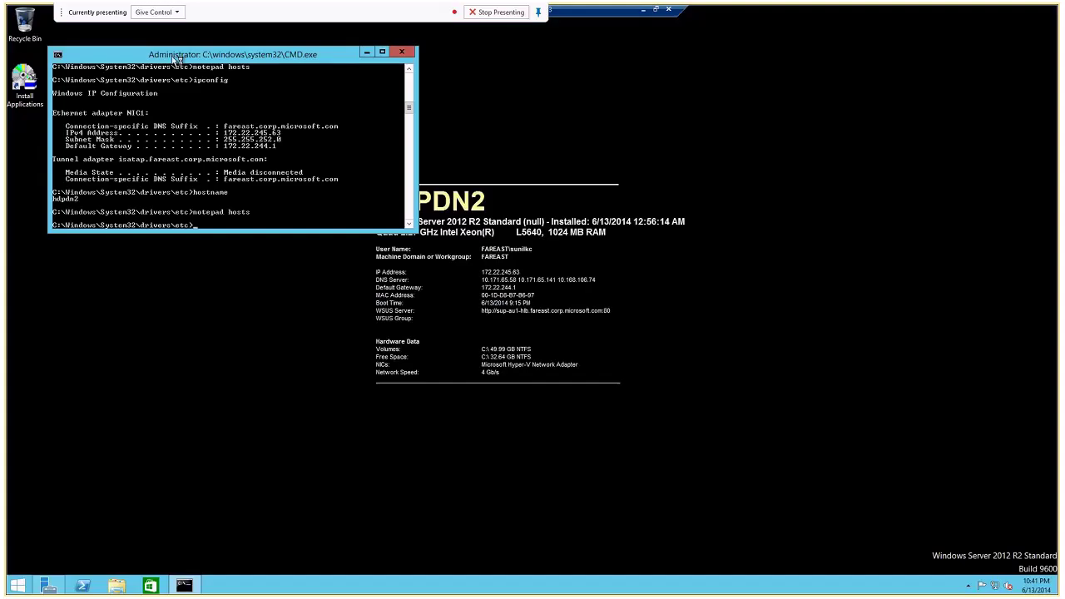
{"action": "left_click", "coordinate": [115, 587]}
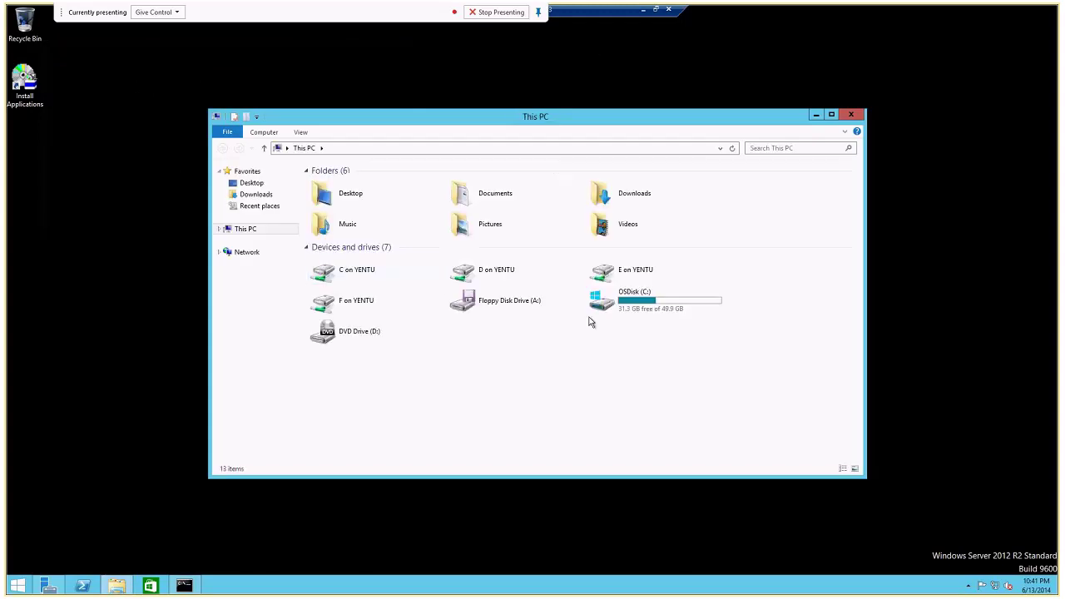
Open OSDisk (C:) and its Programs folder to confirm Java and Python27, then return to C:.
{"action": "left_click", "coordinate": [697, 307]}
{"action": "double_click", "coordinate": [697, 307]}
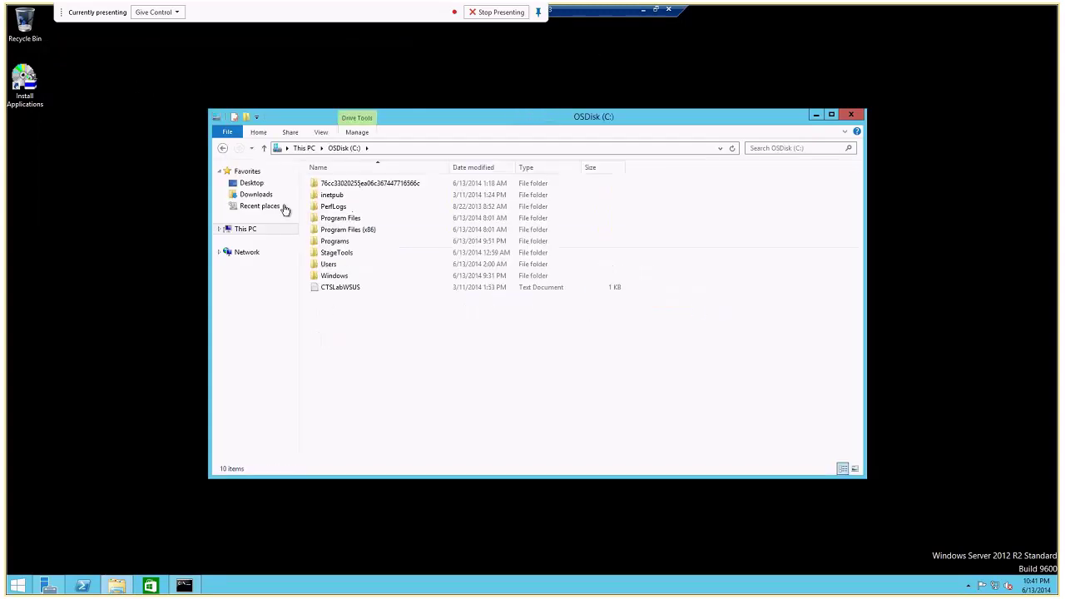
{"action": "double_click", "coordinate": [338, 245]}
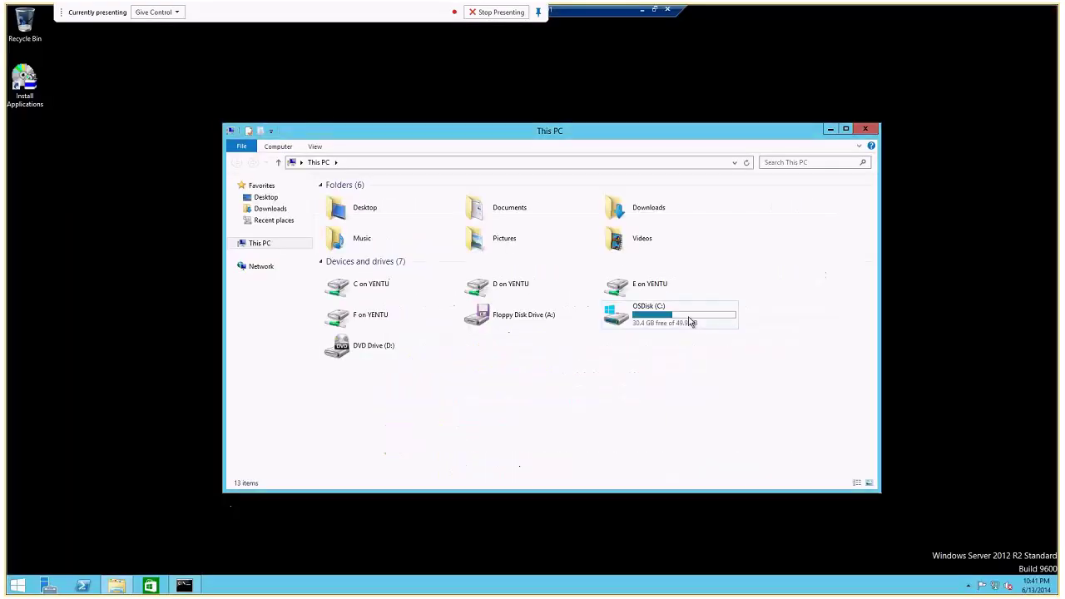
{"action": "double_click", "coordinate": [688, 322]}
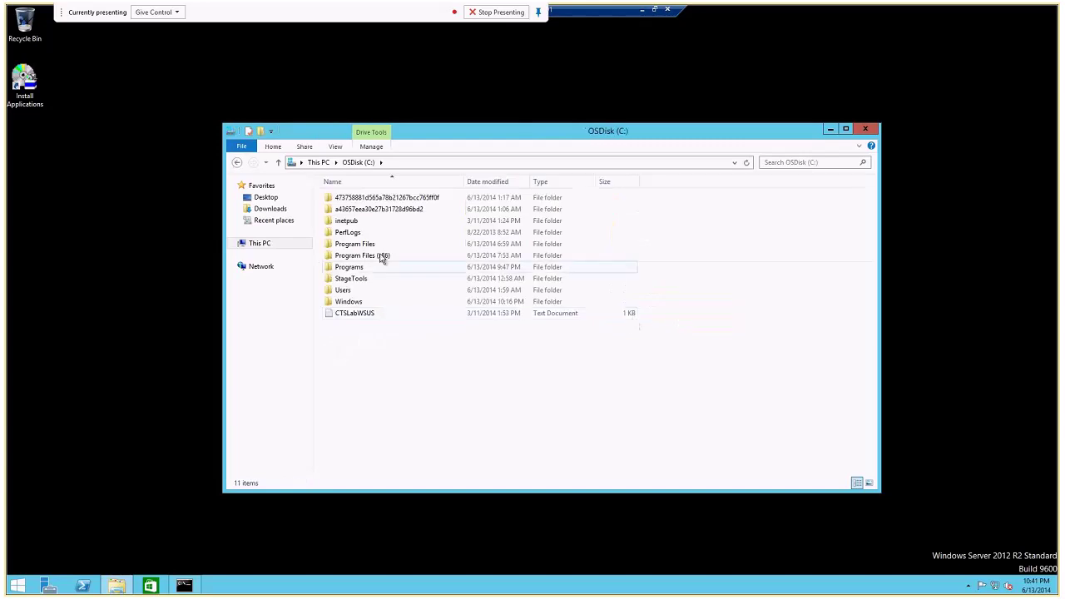
{"action": "double_click", "coordinate": [353, 268]}
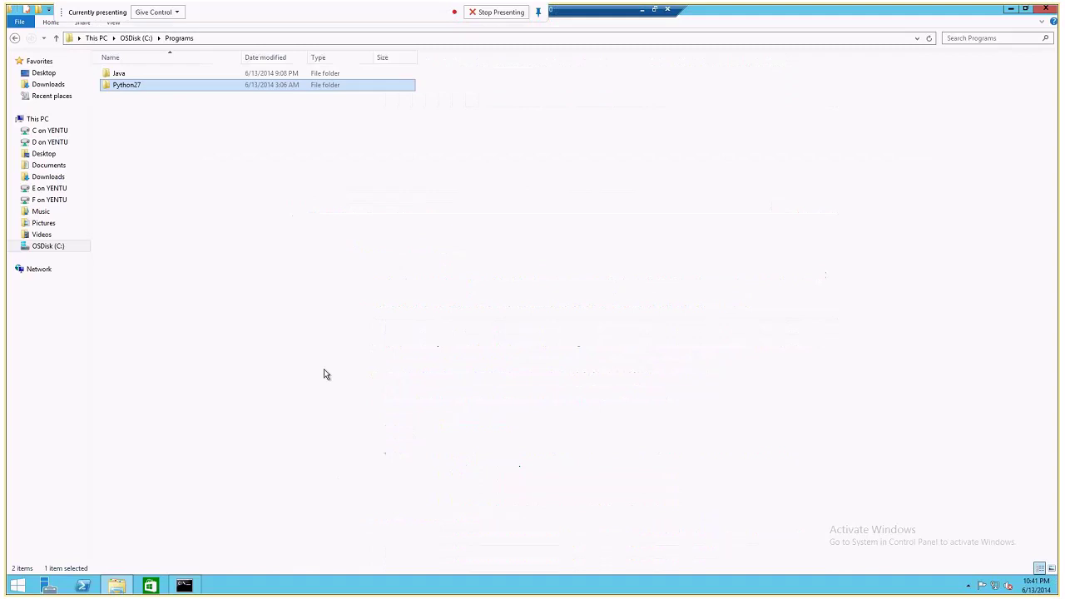
{"action": "left_click", "coordinate": [50, 247]}
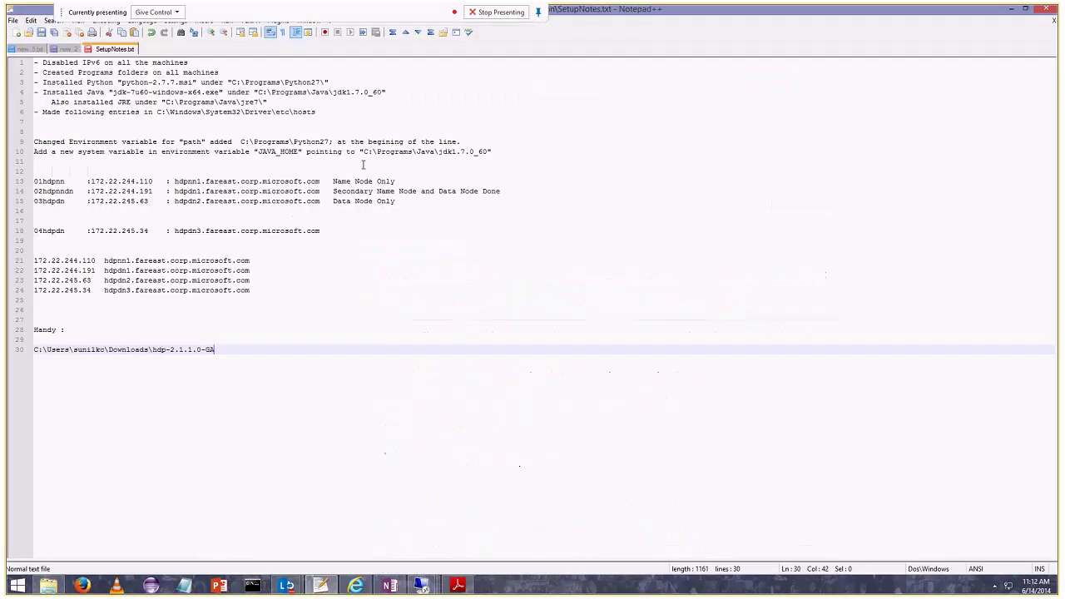
Highlight lines 2–6 of SetupNotes.txt, clear the selection, and switch back to the 01hdpnn session.
{"action": "left_click_drag", "start_coordinate": [333, 125], "coordinate": [32, 62]}
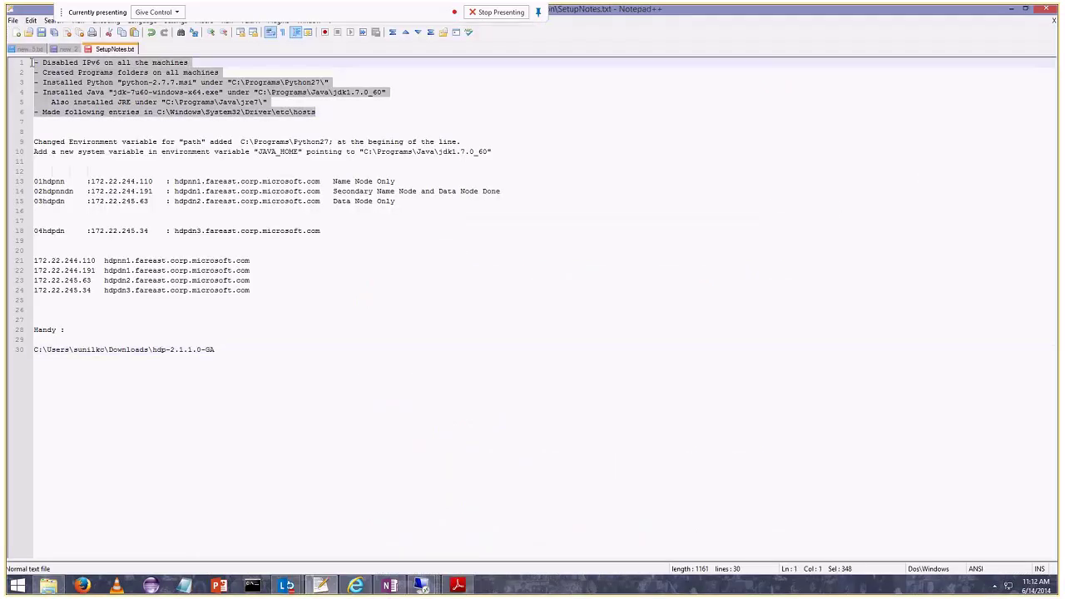
{"action": "left_click", "coordinate": [43, 65]}
{"action": "mouse_move", "coordinate": [421, 586]}
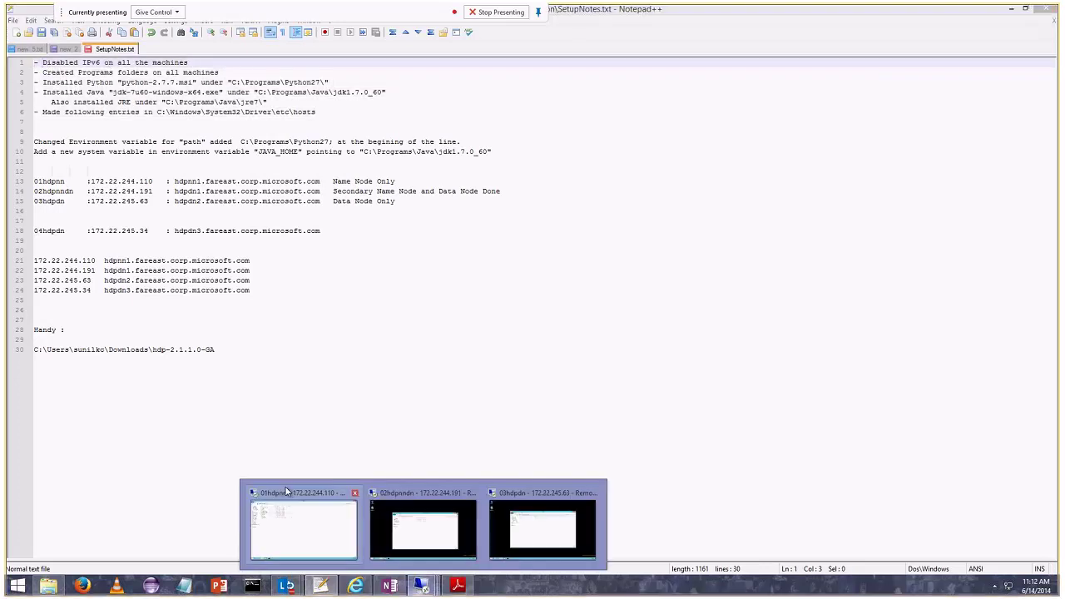
{"action": "left_click", "coordinate": [285, 489]}
Open NIC1's properties via Network and Sharing Center, confirm IPv6 is off, and cancel unchanged.
{"action": "right_click", "coordinate": [995, 588]}
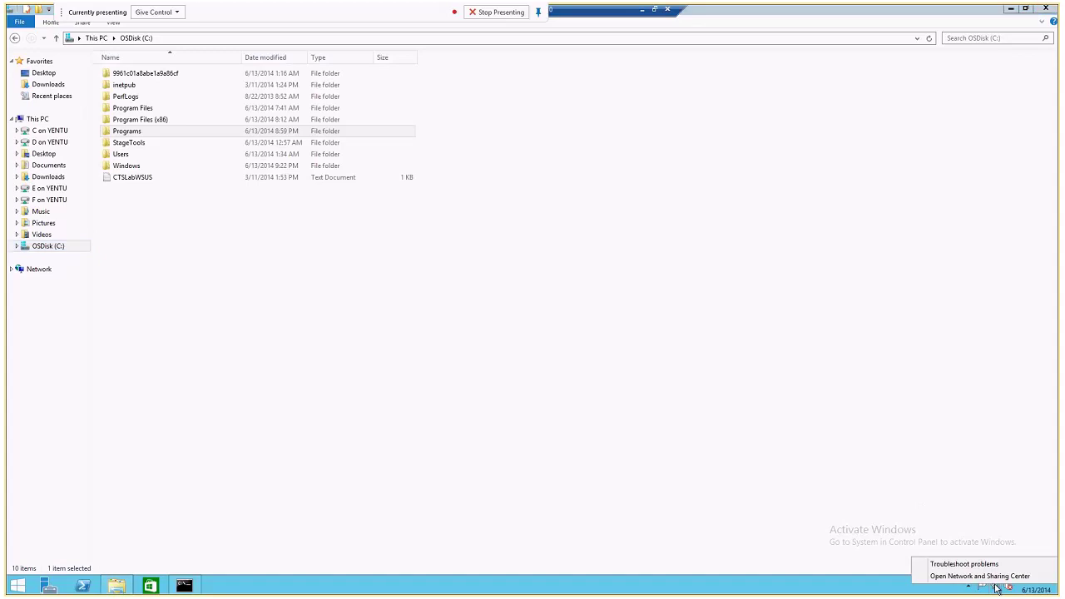
{"action": "left_click", "coordinate": [975, 575]}
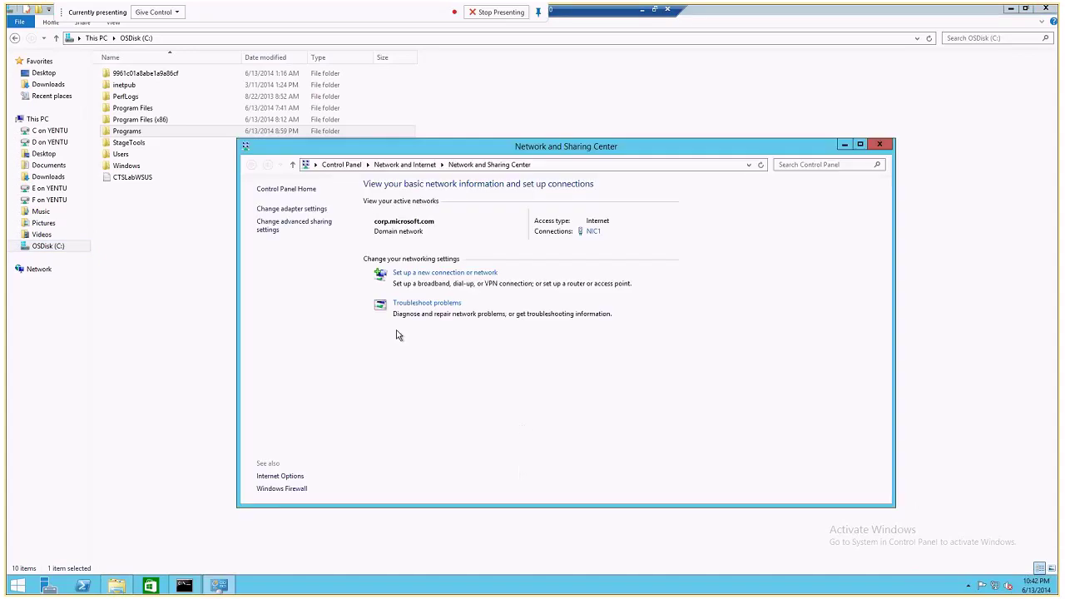
{"action": "left_click", "coordinate": [286, 208]}
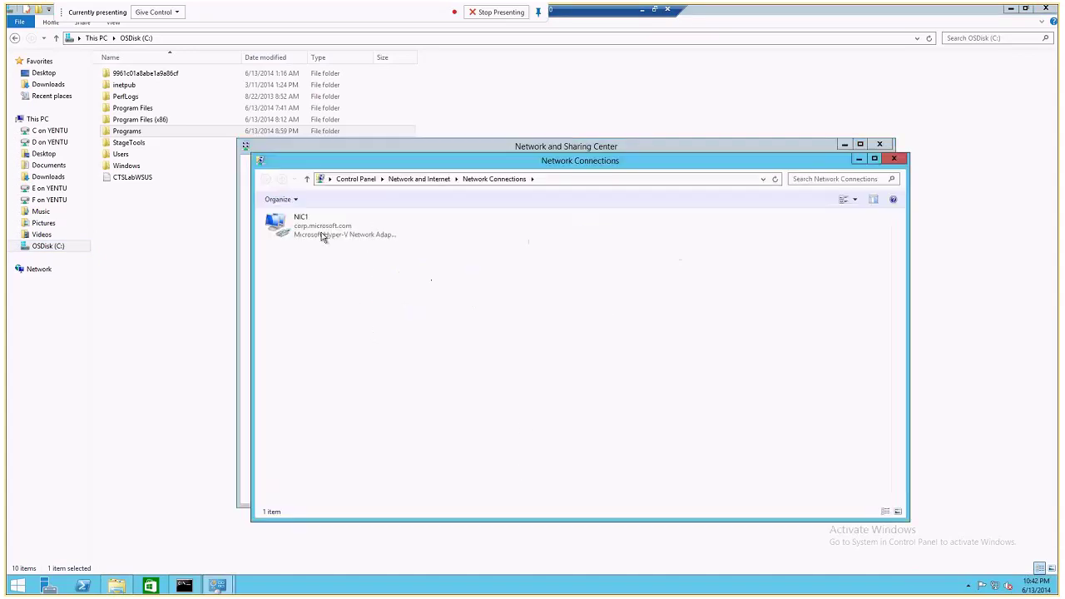
{"action": "left_click", "coordinate": [324, 236]}
{"action": "right_click", "coordinate": [321, 233]}
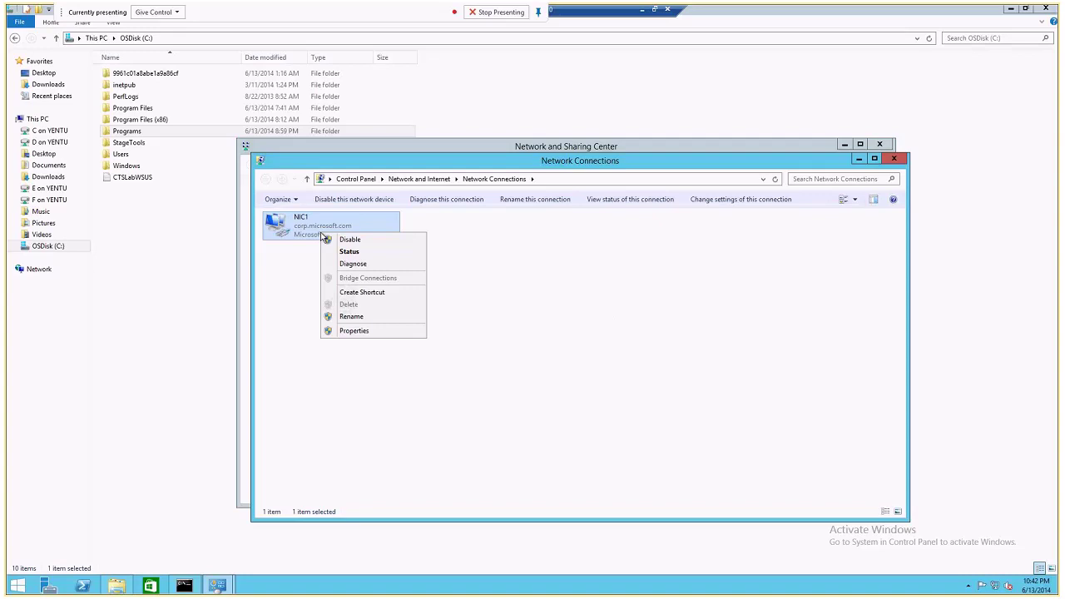
{"action": "left_click", "coordinate": [353, 330]}
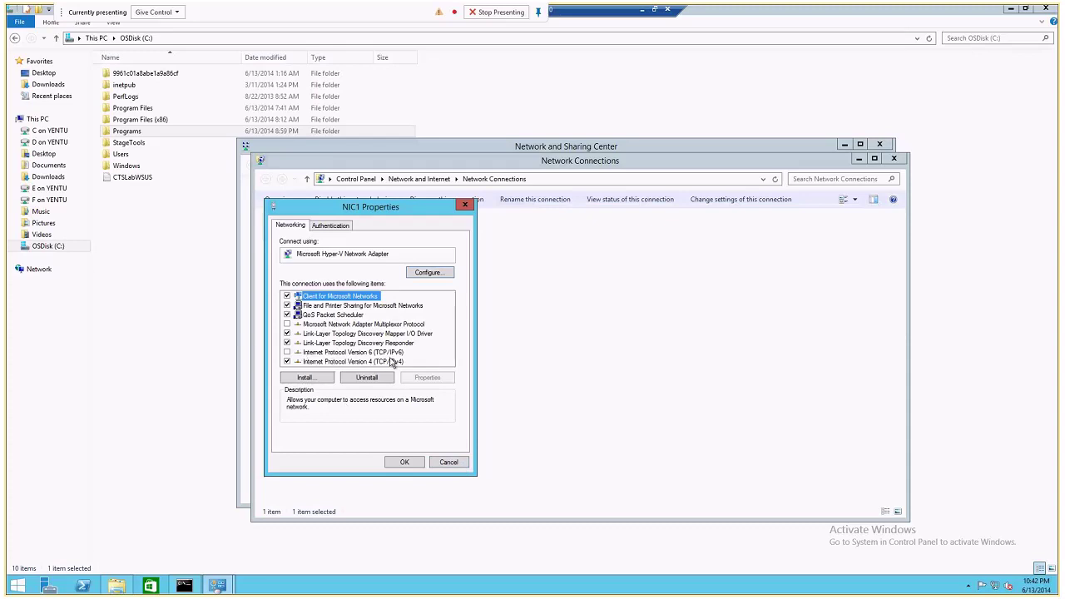
{"action": "left_click", "coordinate": [441, 461]}
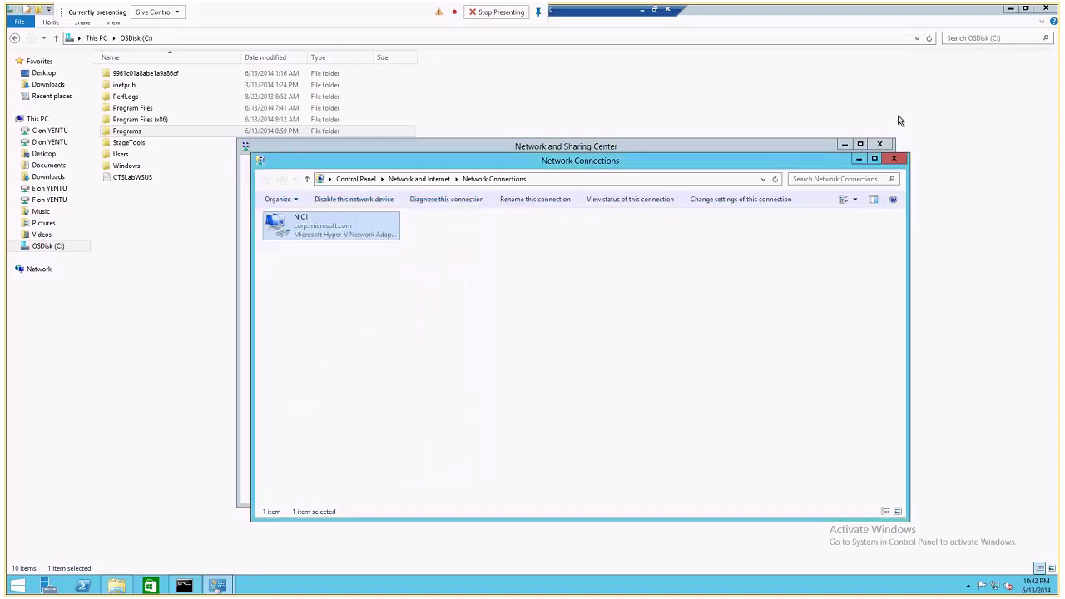
Leave the remote session and highlight the 'Disabled IPv6' line in SetupNotes.txt.
{"action": "left_click", "coordinate": [642, 10]}
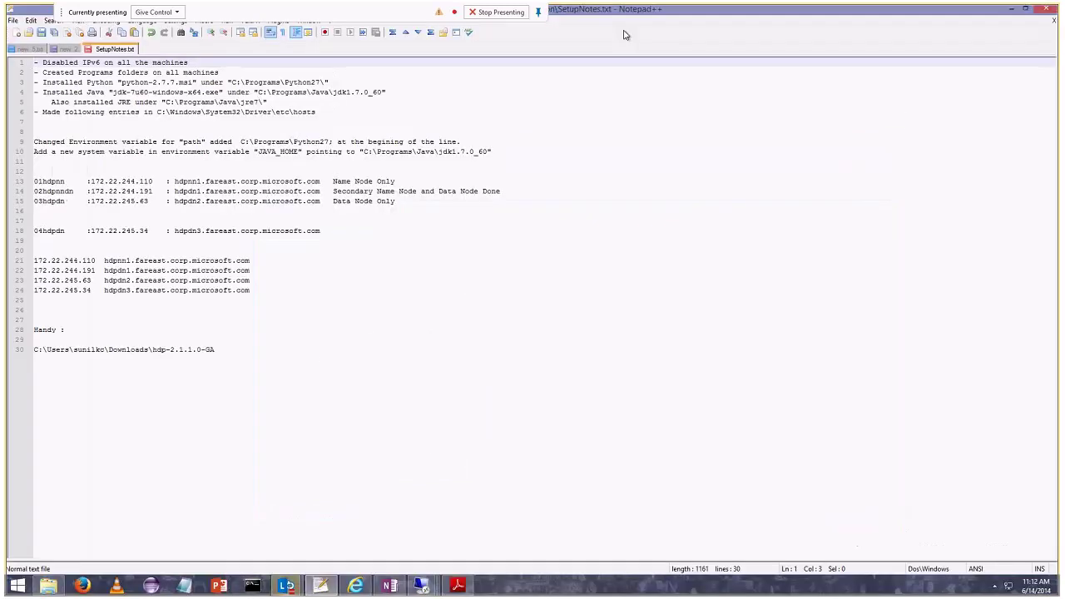
{"action": "left_click", "coordinate": [188, 62]}
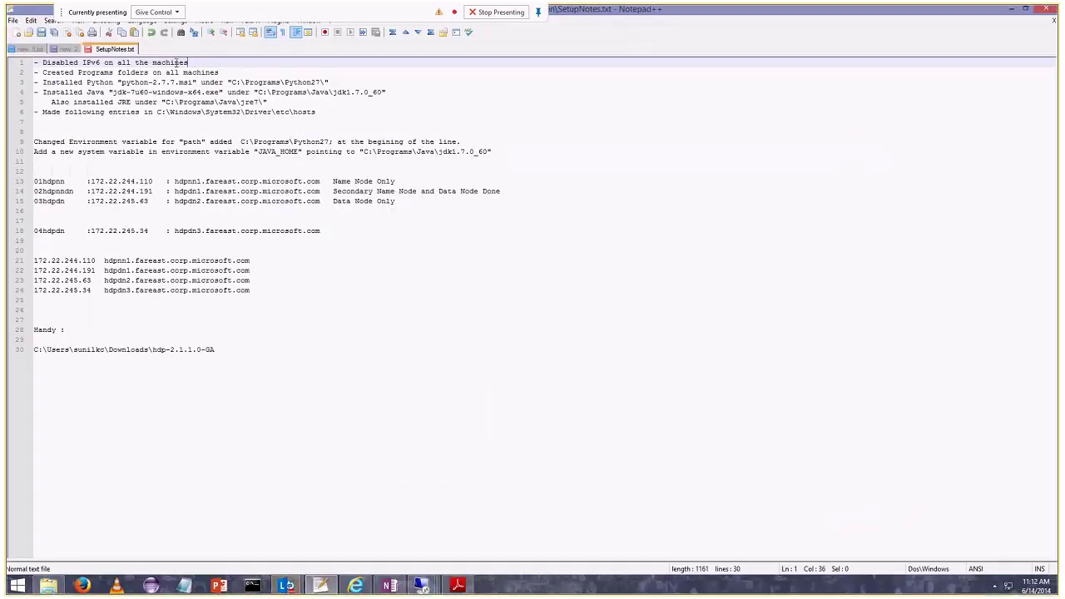
{"action": "key", "text": "shift+Home"}
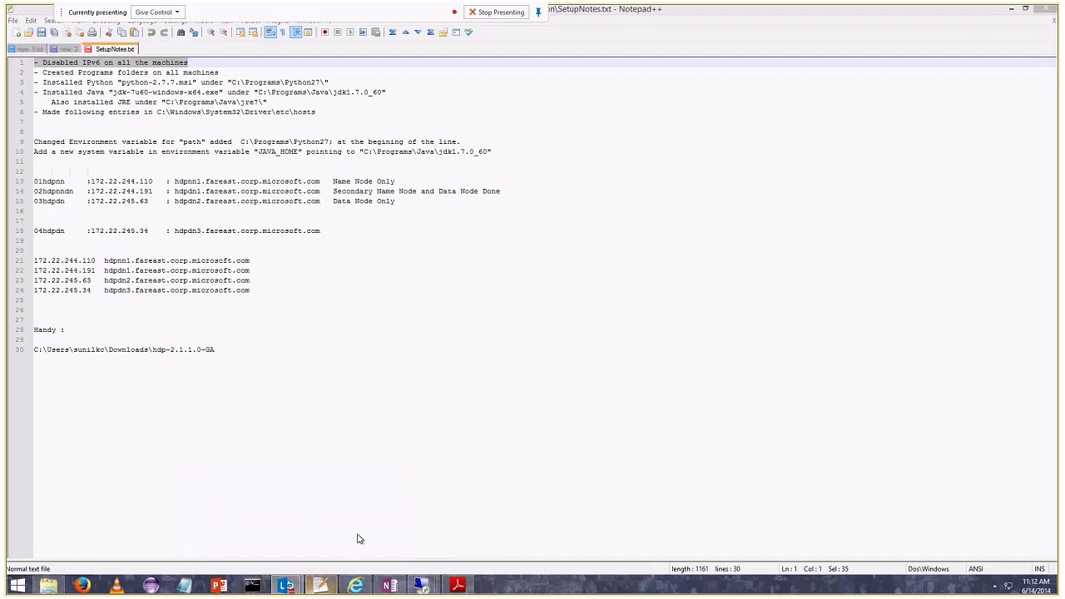
Minimize the Lync meeting and highlight the Programs folders, Python install and hosts entries lines.
{"action": "key", "text": "alt+Tab"}
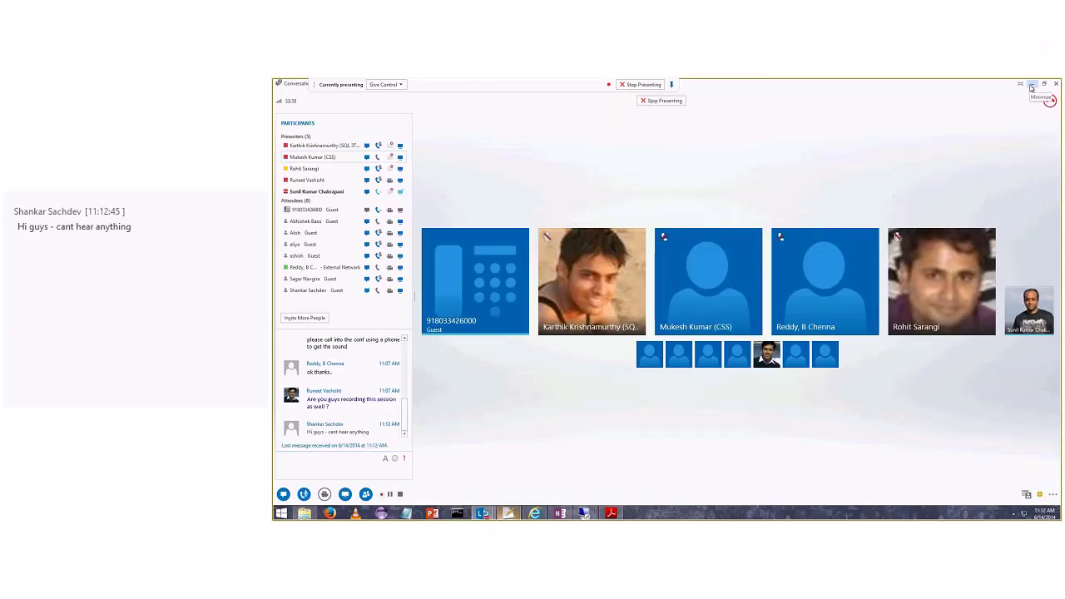
{"action": "left_click", "coordinate": [1031, 85]}
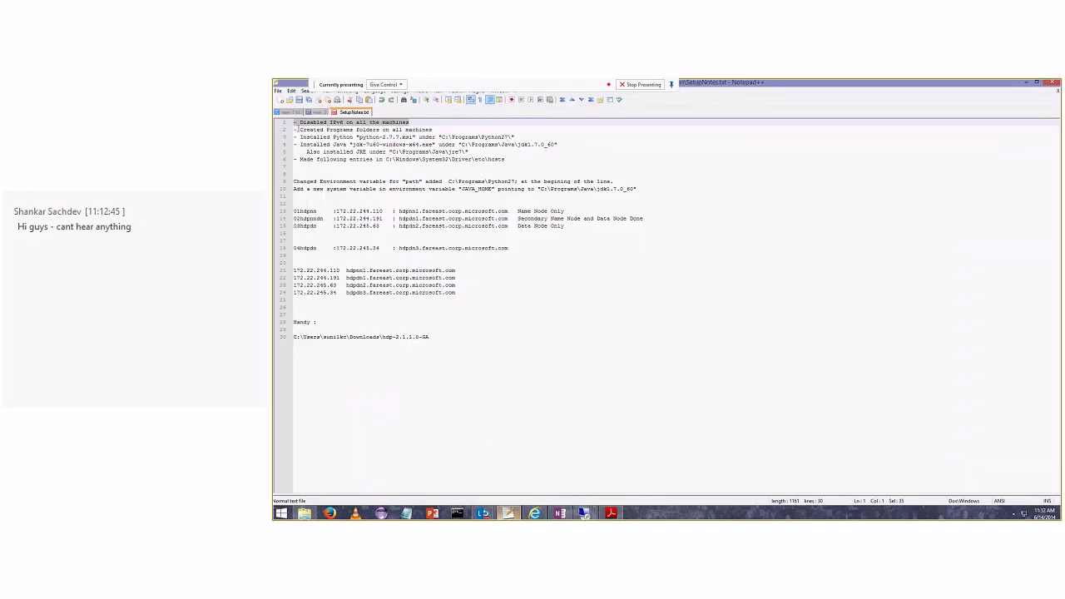
{"action": "left_click_drag", "start_coordinate": [295, 129], "coordinate": [435, 129]}
{"action": "left_click_drag", "start_coordinate": [301, 138], "coordinate": [400, 137]}
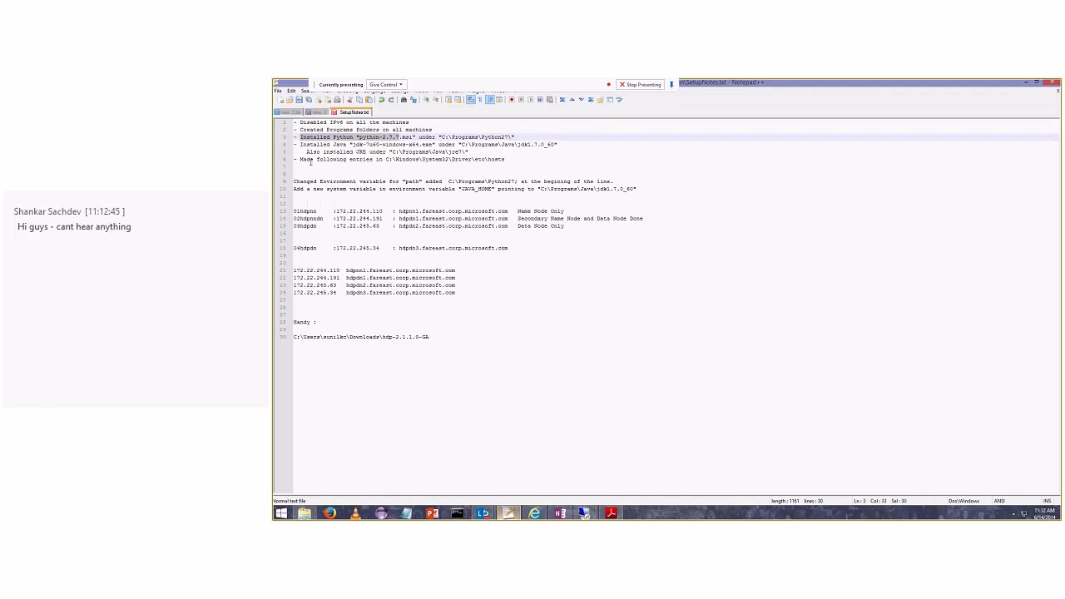
{"action": "left_click_drag", "start_coordinate": [299, 158], "coordinate": [506, 159]}
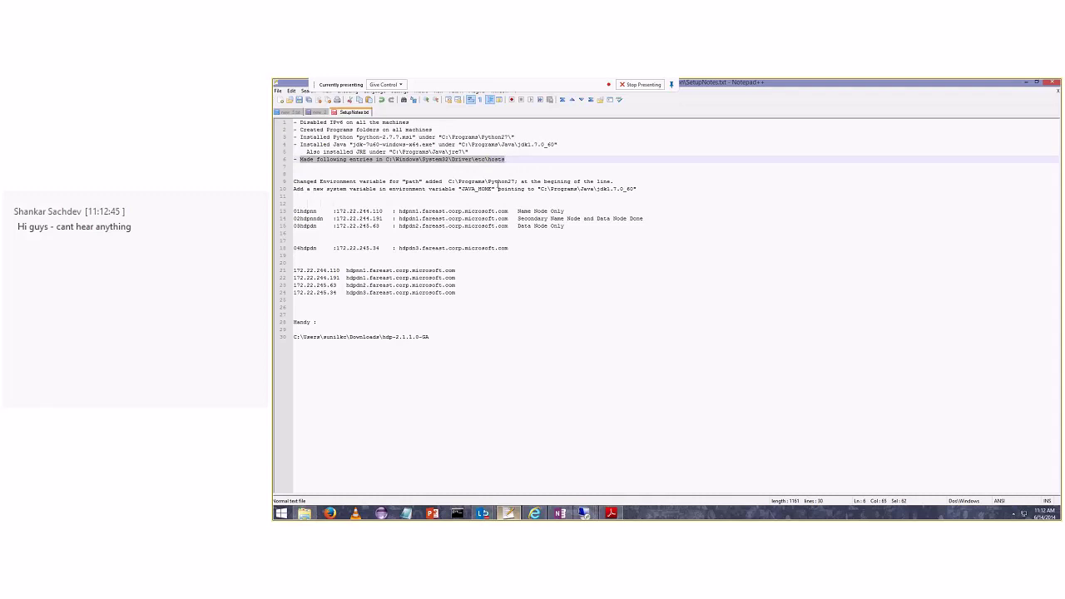
In the remote Command Prompt, change to C:\windows\system32\drivers\etc and run 'notepad hosts'.
{"action": "mouse_move", "coordinate": [585, 513]}
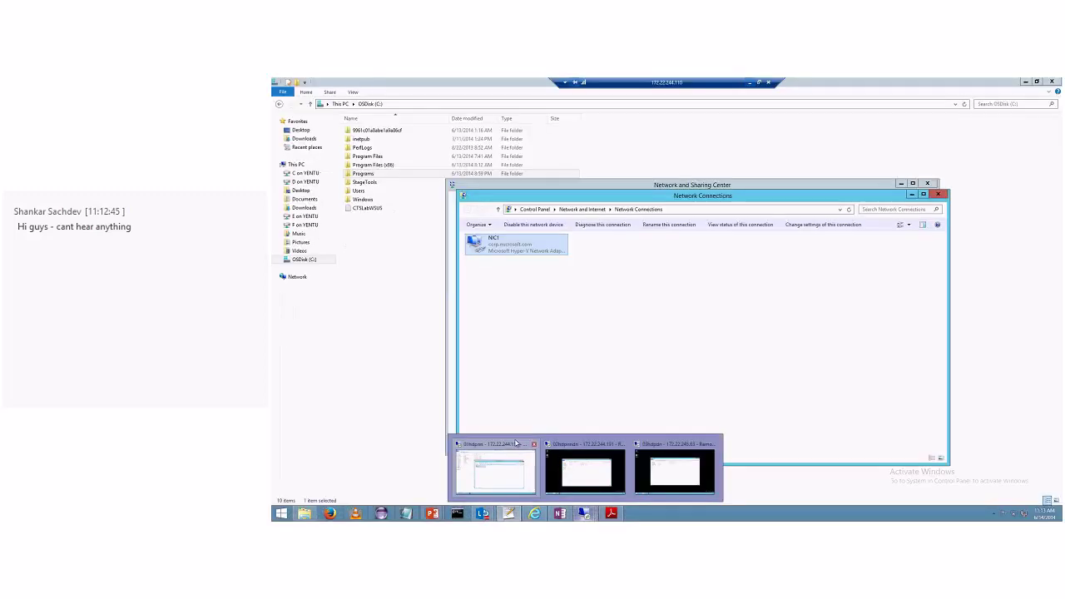
{"action": "left_click", "coordinate": [516, 443]}
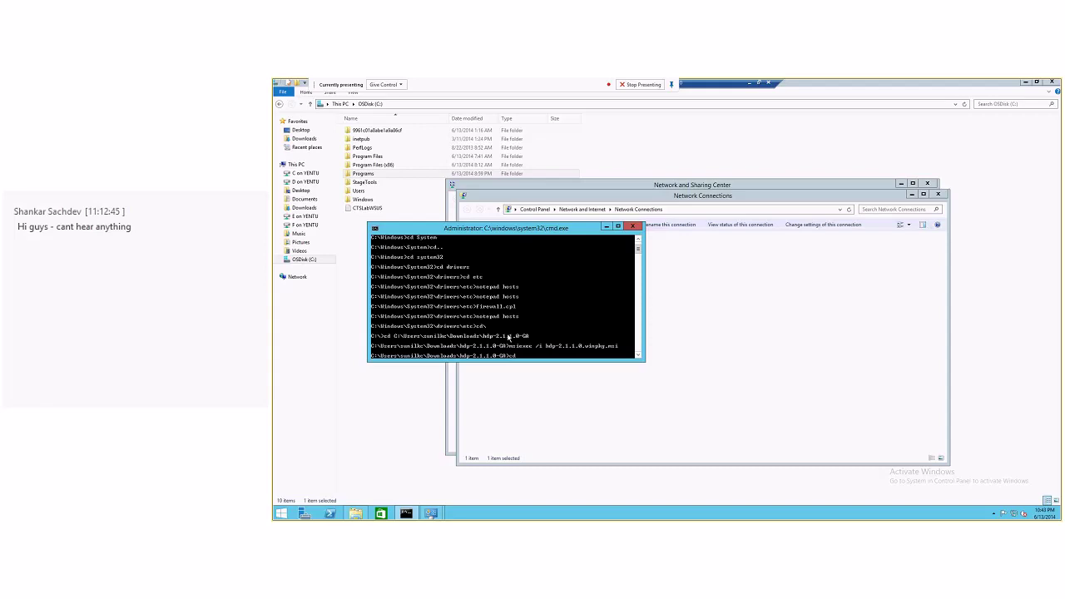
{"action": "type", "text": "\\"}
{"action": "key", "text": "Return"}
{"action": "type", "text": "cd windows\\system32"}
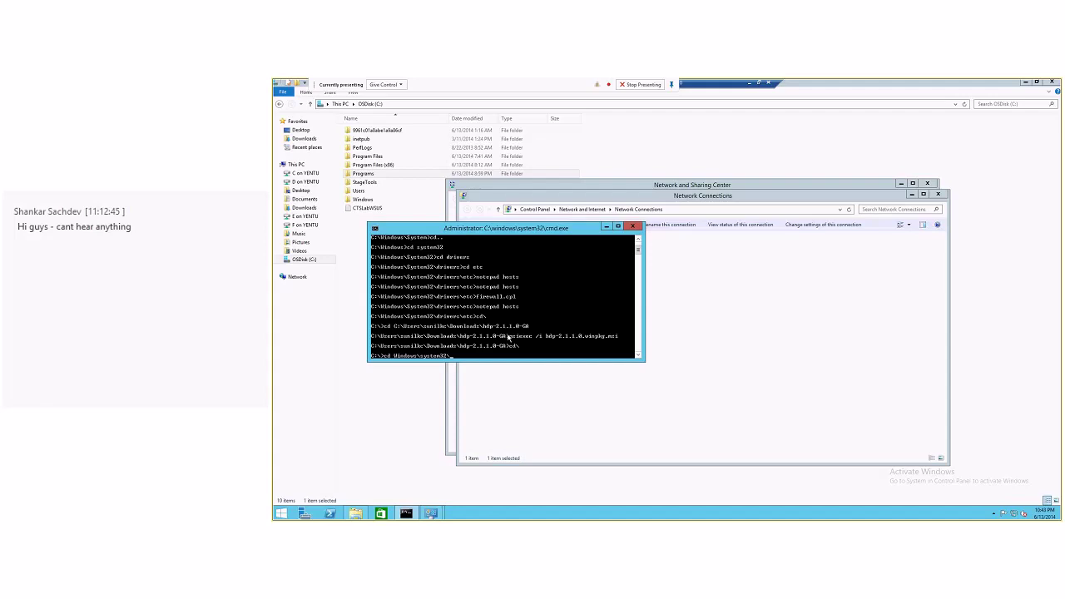
{"action": "type", "text": "\\drivers\\"}
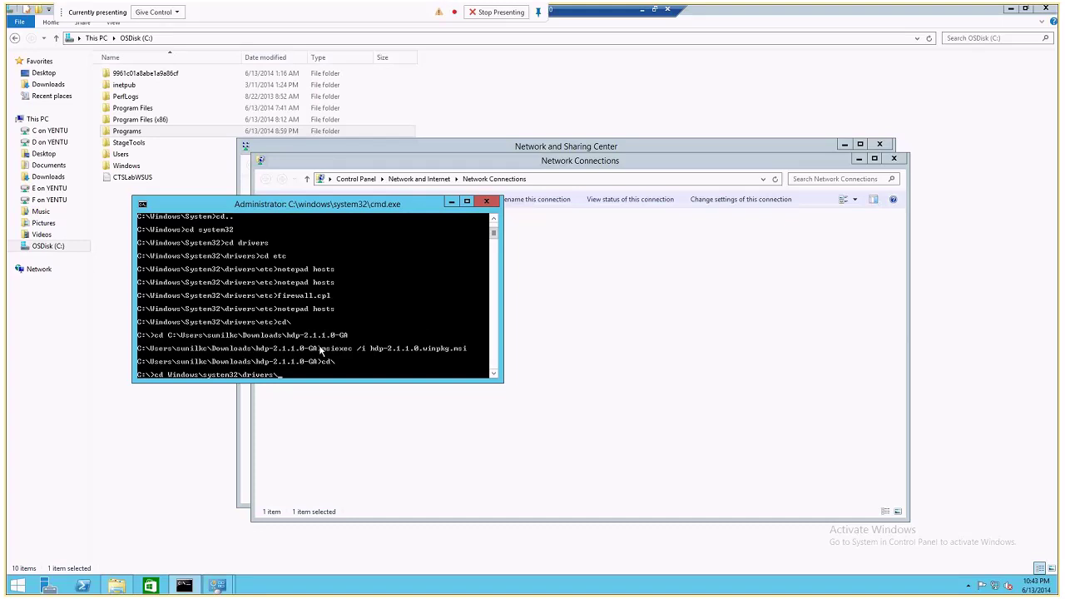
{"action": "type", "text": "etc"}
{"action": "key", "text": "Return"}
{"action": "type", "text": "notepad hosts"}
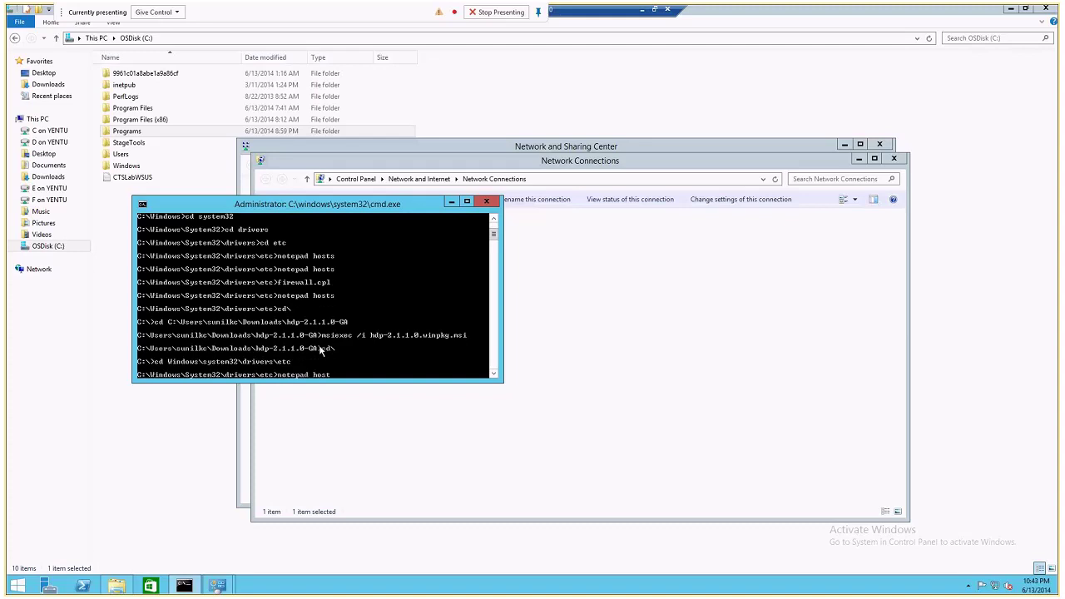
{"action": "key", "text": "Return"}
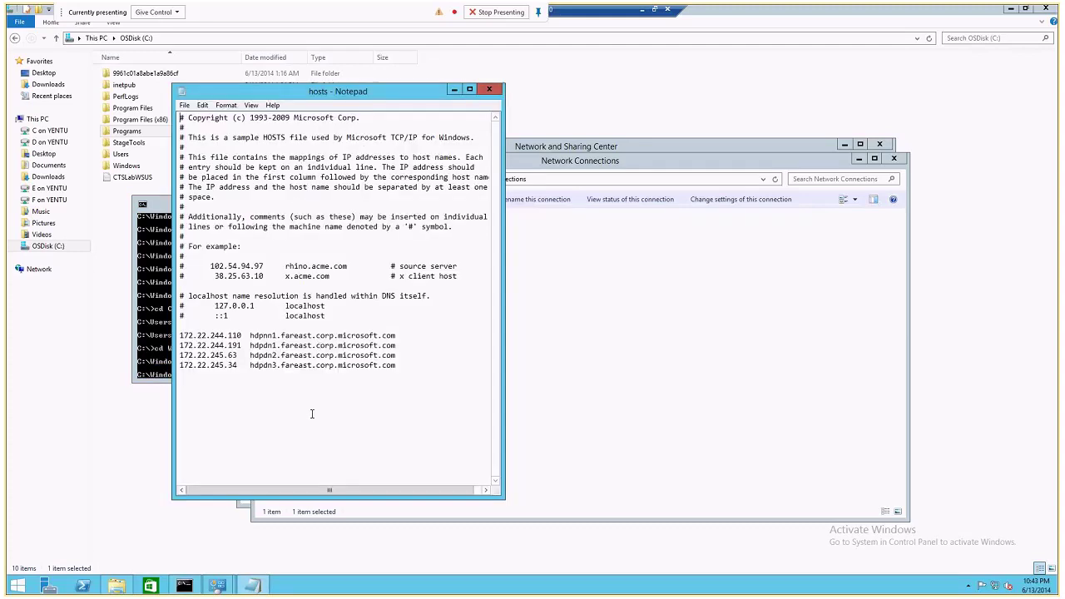
{"action": "left_click", "coordinate": [406, 356]}
{"action": "key", "text": "Return"}
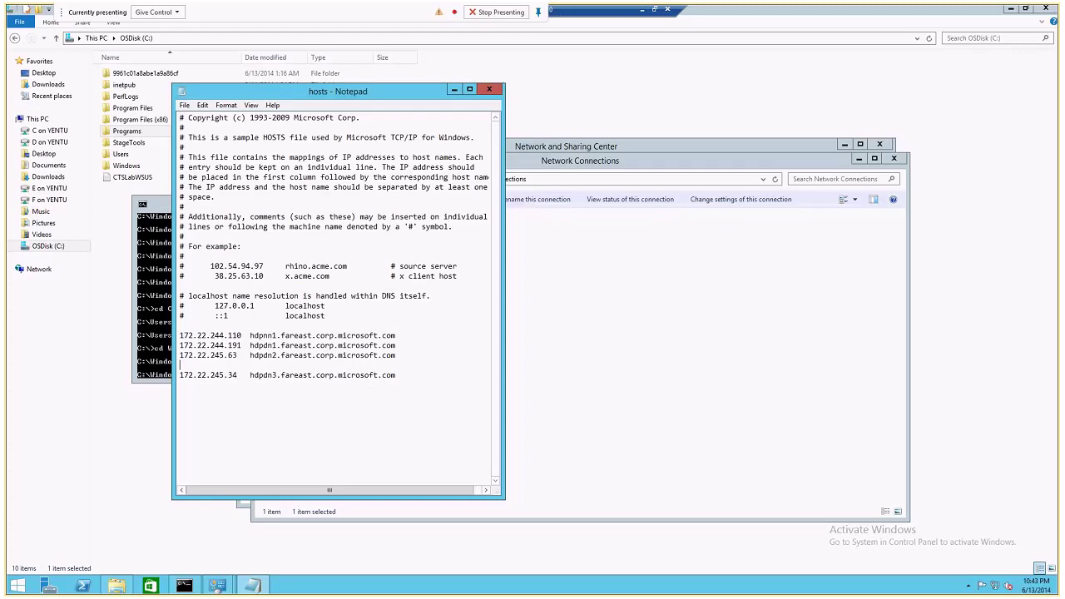
{"action": "left_click", "coordinate": [414, 357]}
{"action": "left_click", "coordinate": [180, 335], "text": "shift"}
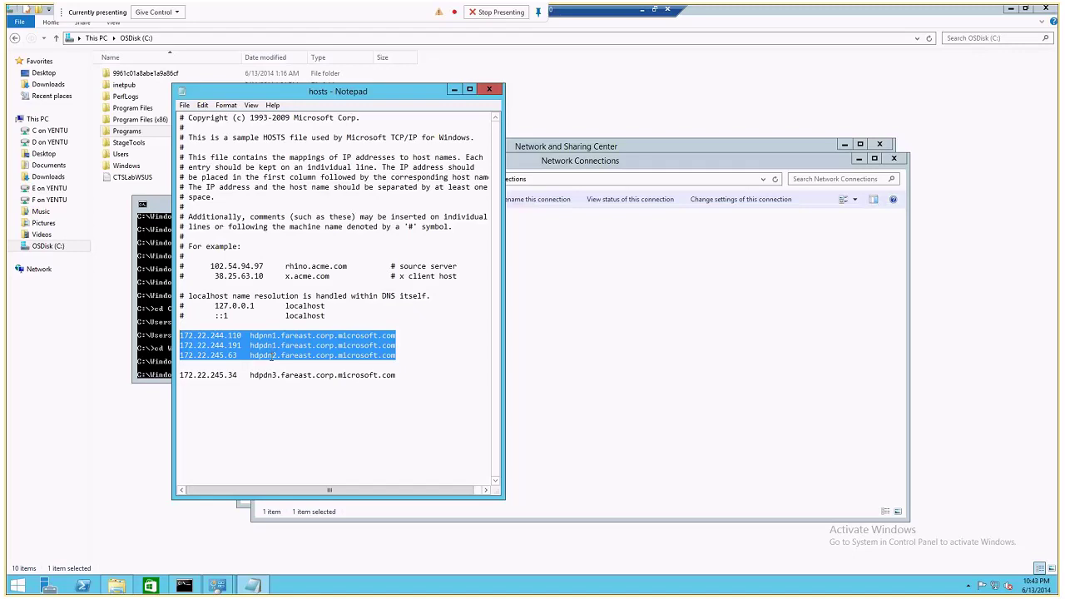
{"action": "left_click_drag", "start_coordinate": [406, 364], "coordinate": [177, 333]}
{"action": "left_click", "coordinate": [339, 360]}
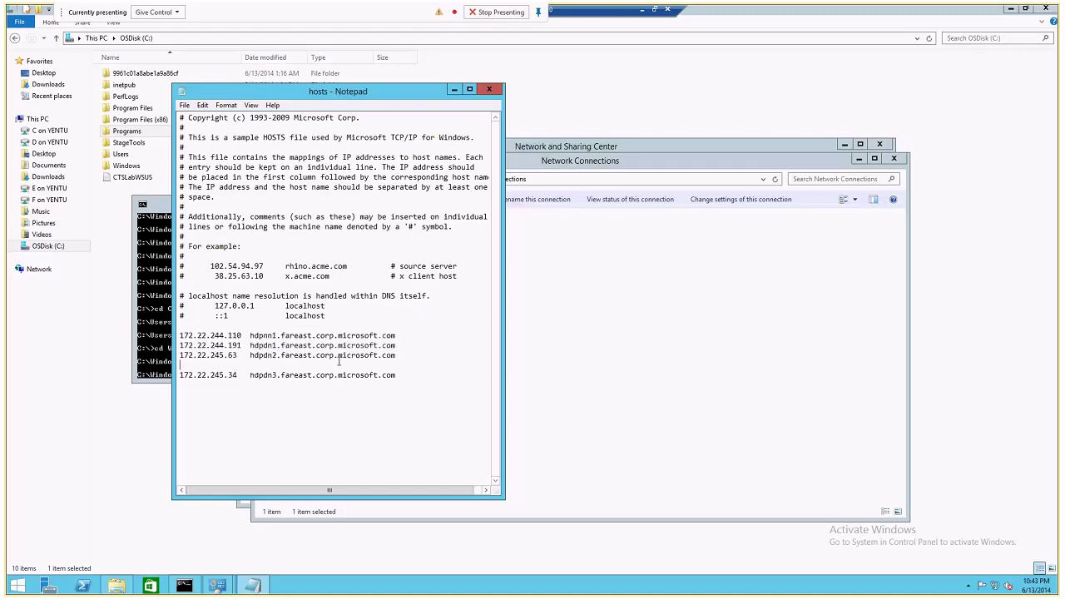
{"action": "key", "text": "Delete"}
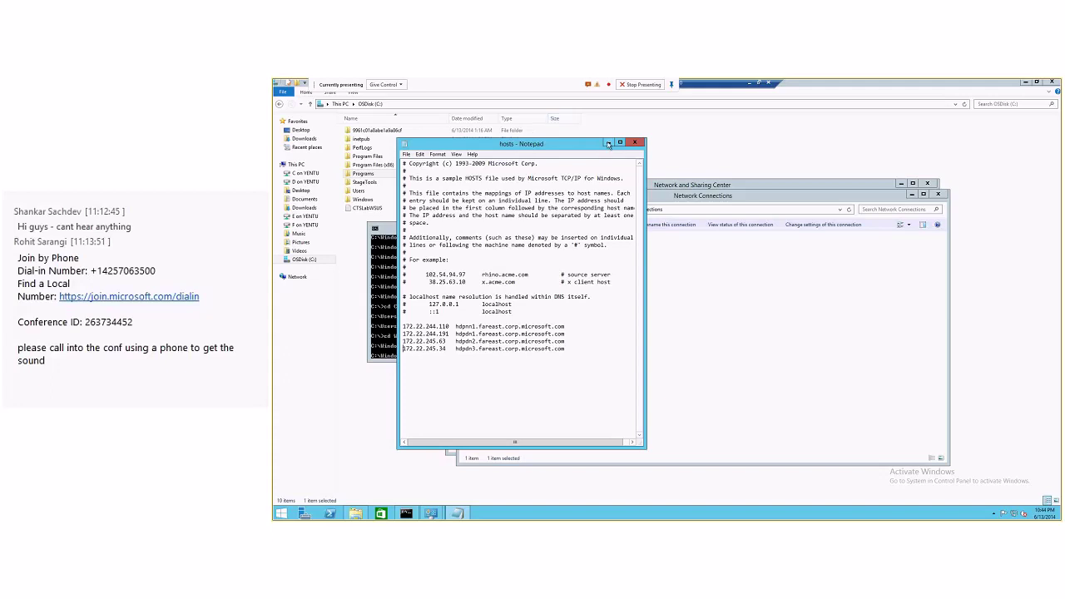
Close the hosts file, minimize File Explorer, and leave the current remote session.
{"action": "left_click", "coordinate": [634, 143]}
{"action": "left_click", "coordinate": [1023, 82]}
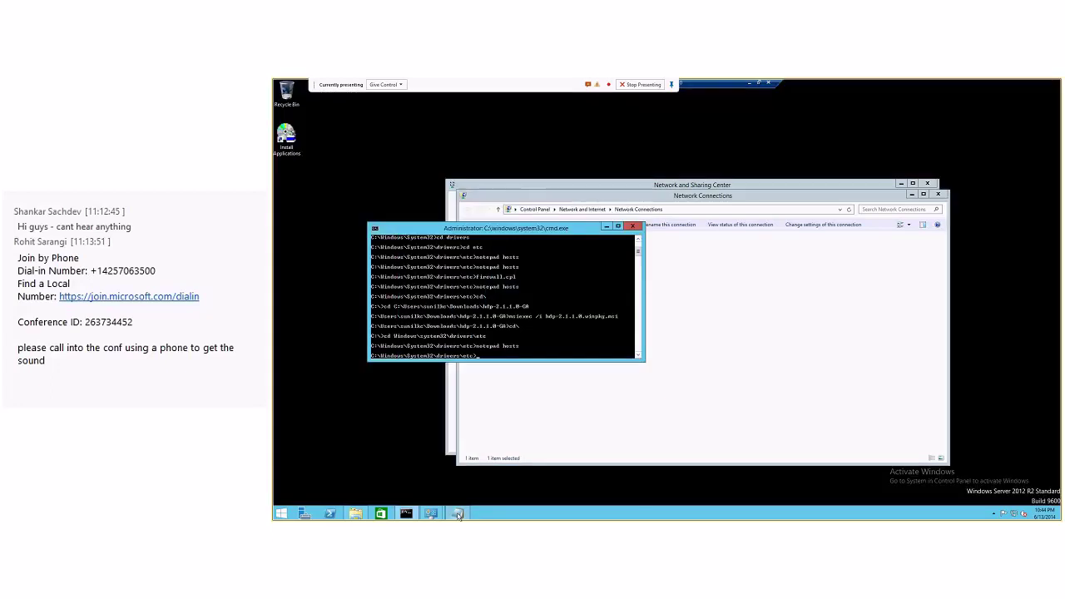
{"action": "left_click", "coordinate": [751, 84]}
On another node's session, rerun 'notepad hosts' from the command prompt, then minimize the RDP window.
{"action": "mouse_move", "coordinate": [585, 512]}
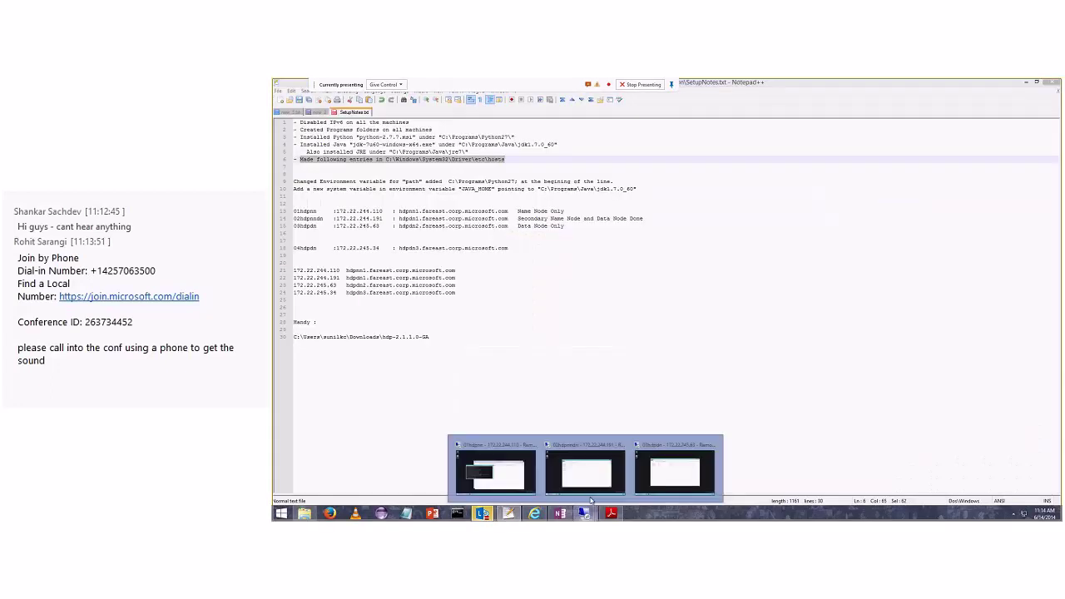
{"action": "left_click", "coordinate": [554, 435]}
{"action": "left_click", "coordinate": [405, 513]}
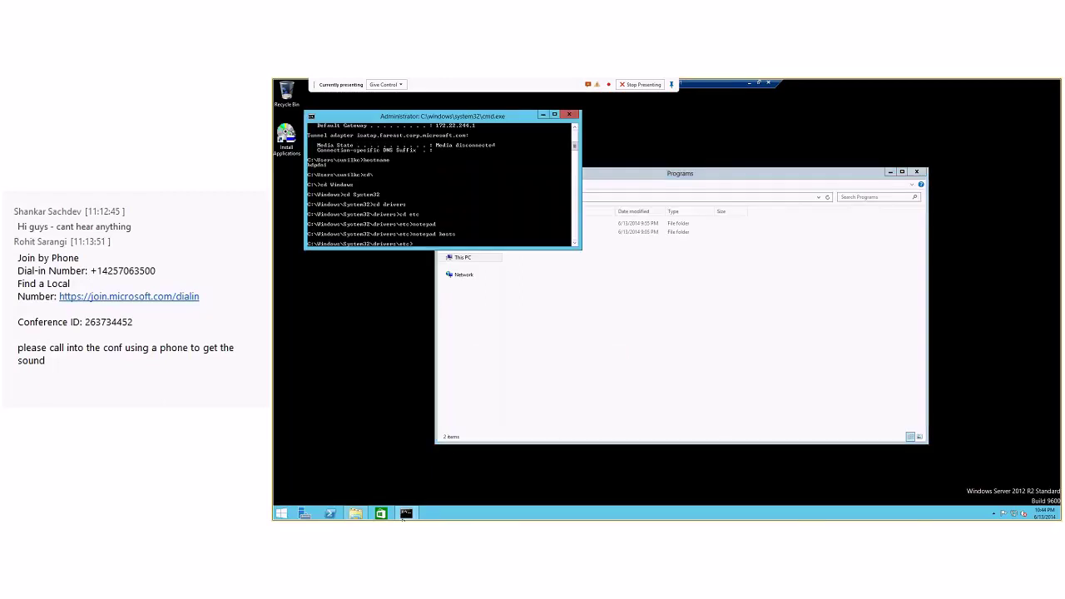
{"action": "key", "text": "Up"}
{"action": "key", "text": "Return"}
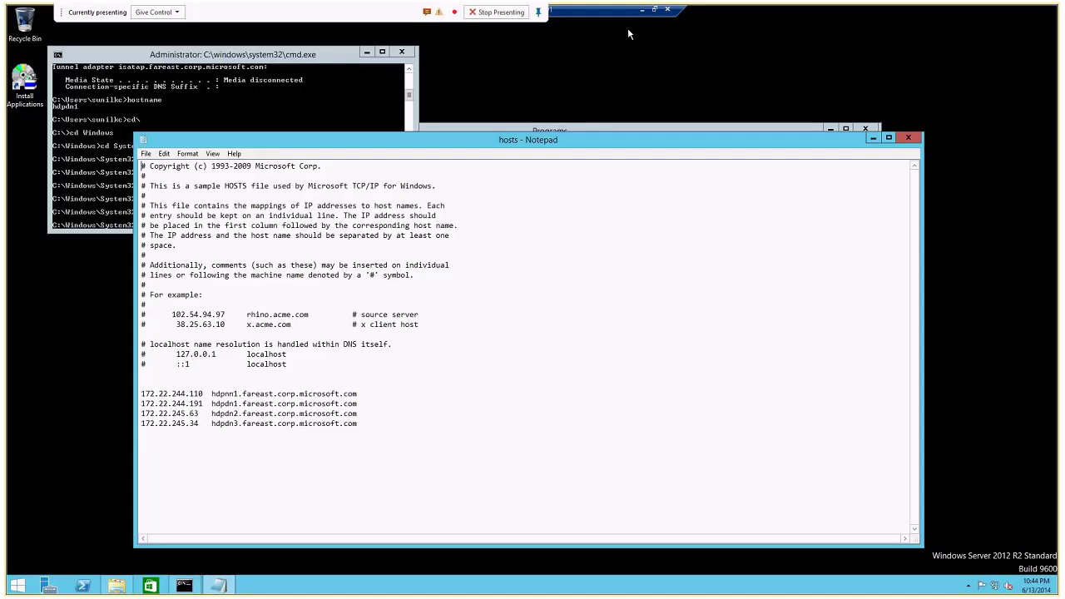
{"action": "left_click", "coordinate": [750, 82]}
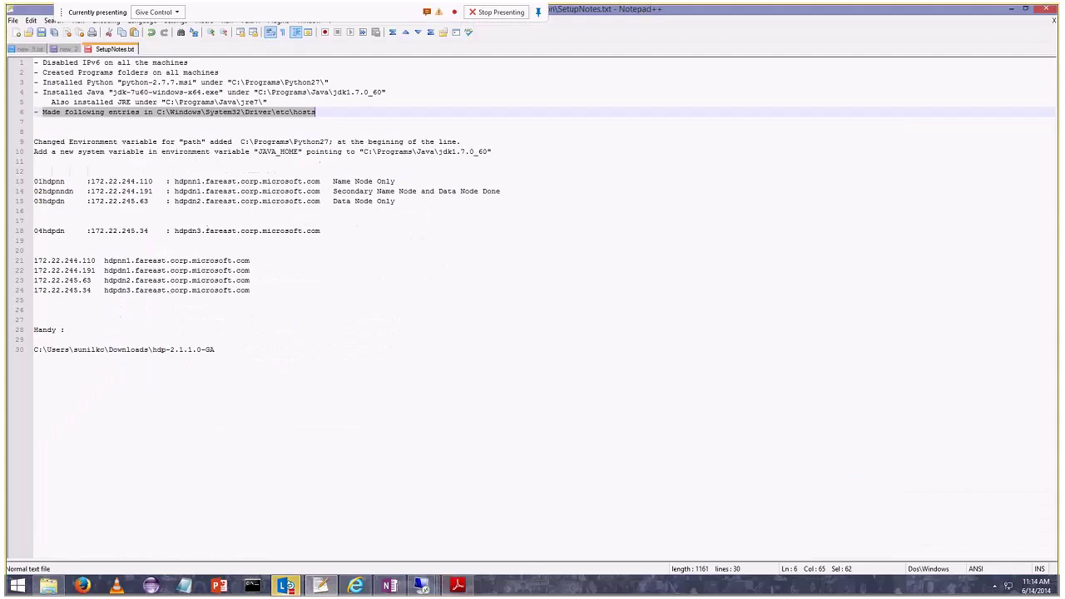
Select the Path and JAVA_HOME notes on lines 9–10, then return to the 01hdpnn remote session.
{"action": "left_click", "coordinate": [366, 329]}
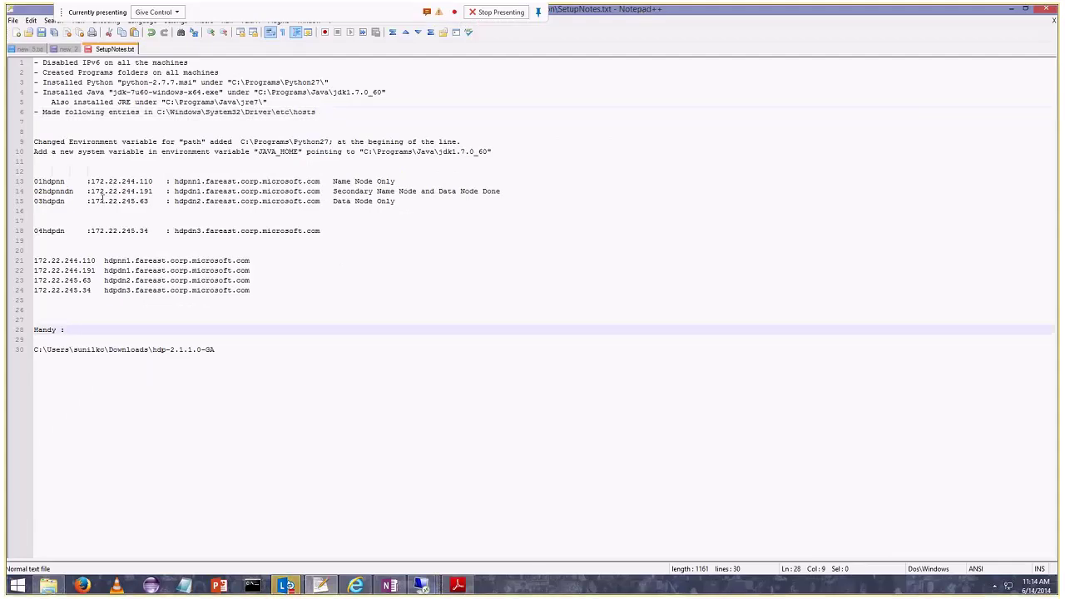
{"action": "left_click_drag", "start_coordinate": [497, 152], "coordinate": [12, 143]}
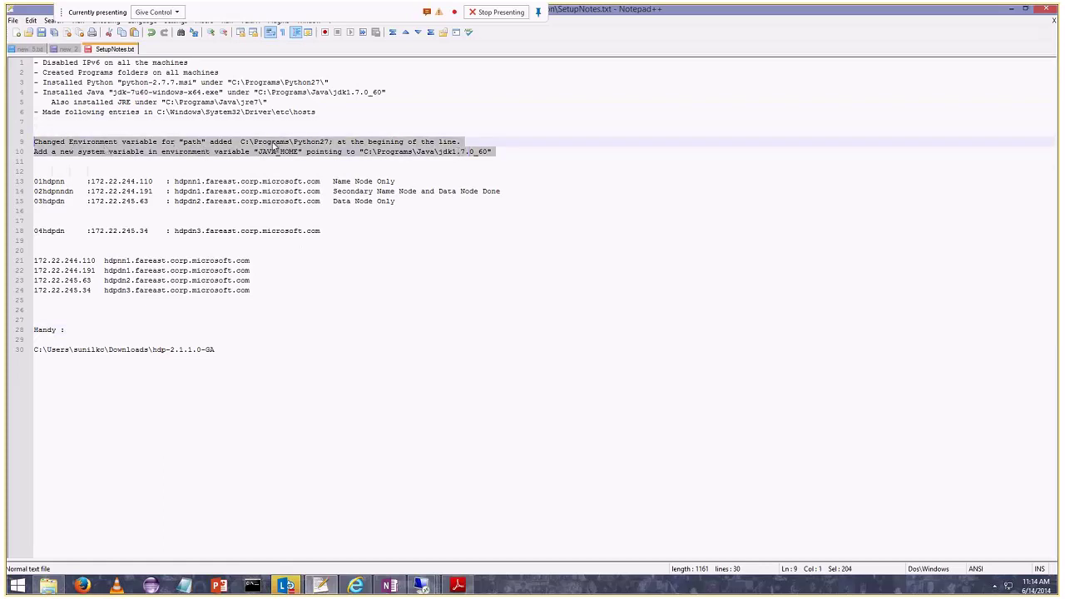
{"action": "mouse_move", "coordinate": [421, 585]}
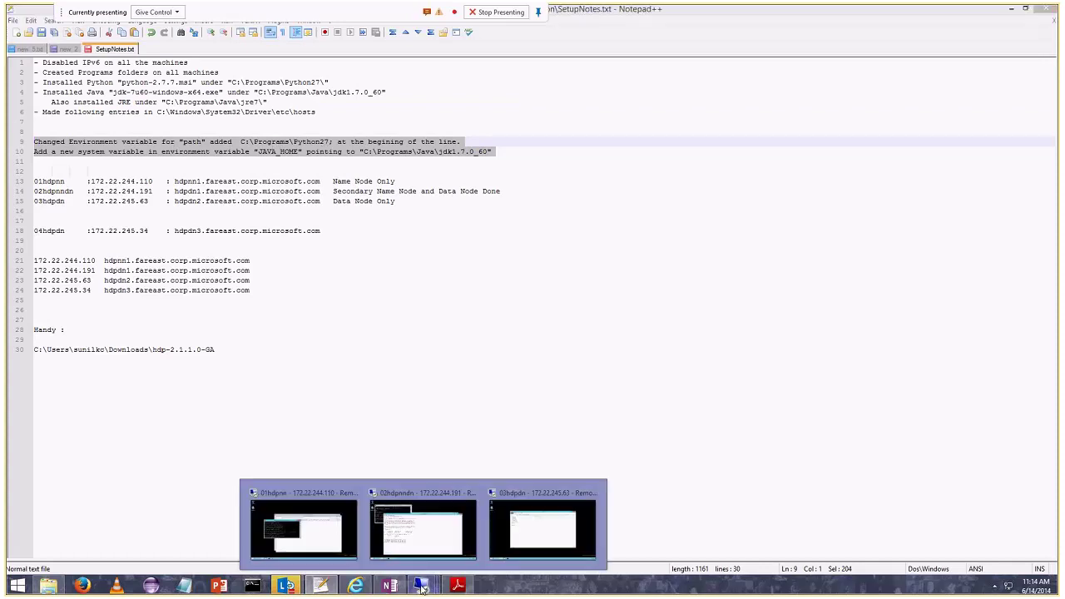
{"action": "left_click", "coordinate": [320, 498]}
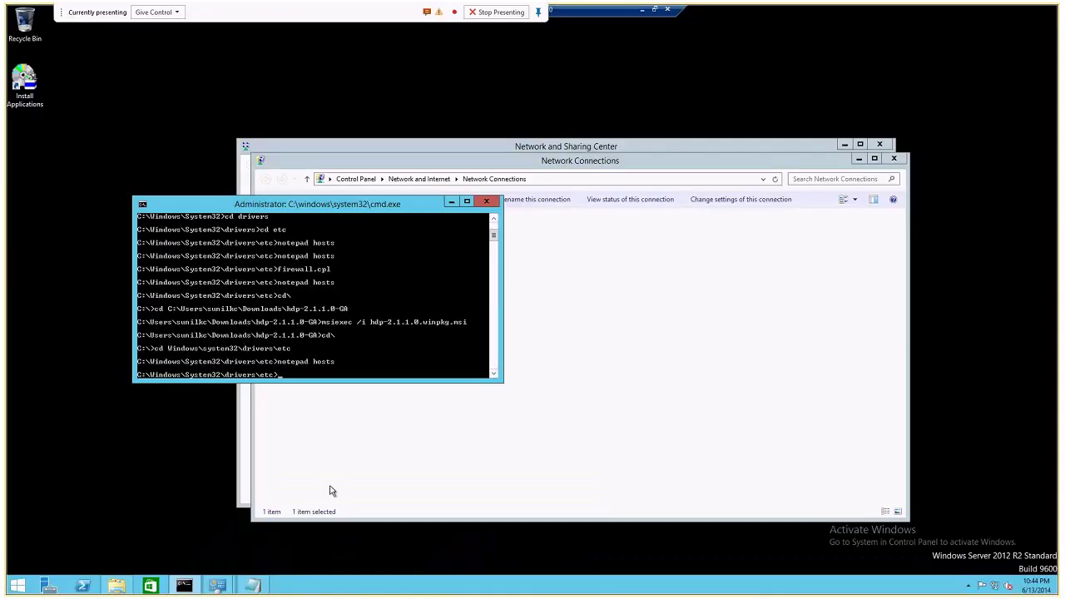
Open System Properties on the server from This PC's Properties and Advanced system settings.
{"action": "left_click", "coordinate": [115, 586]}
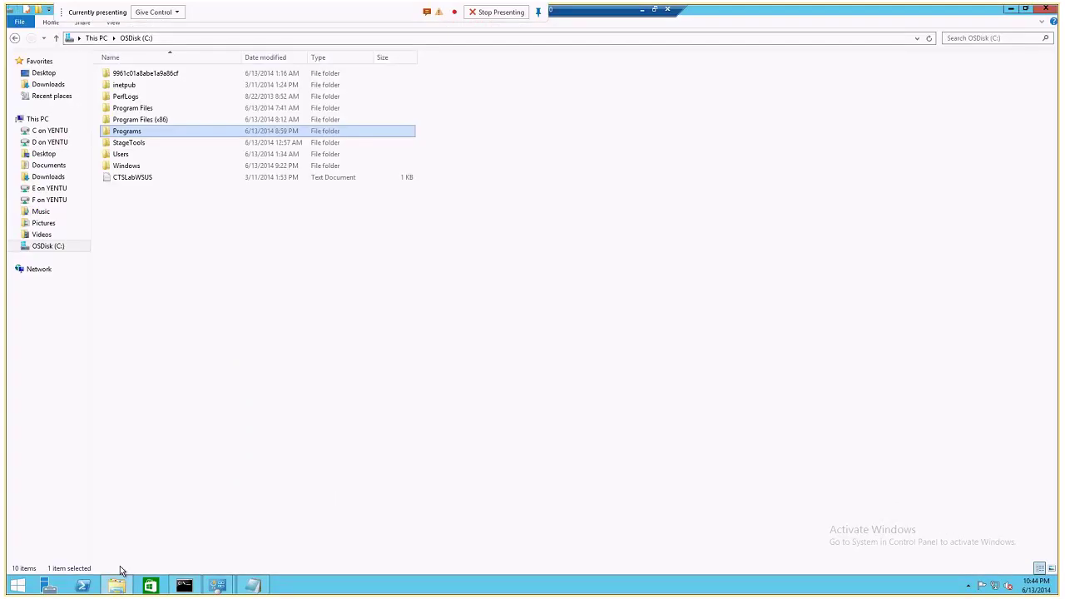
{"action": "right_click", "coordinate": [40, 120]}
{"action": "left_click", "coordinate": [73, 251]}
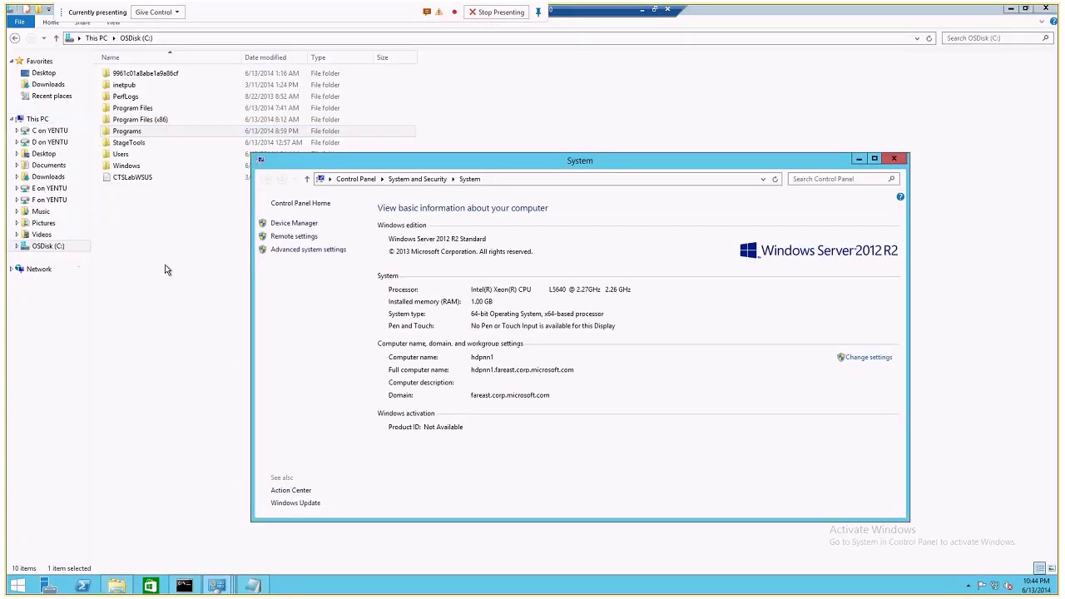
{"action": "left_click", "coordinate": [315, 254]}
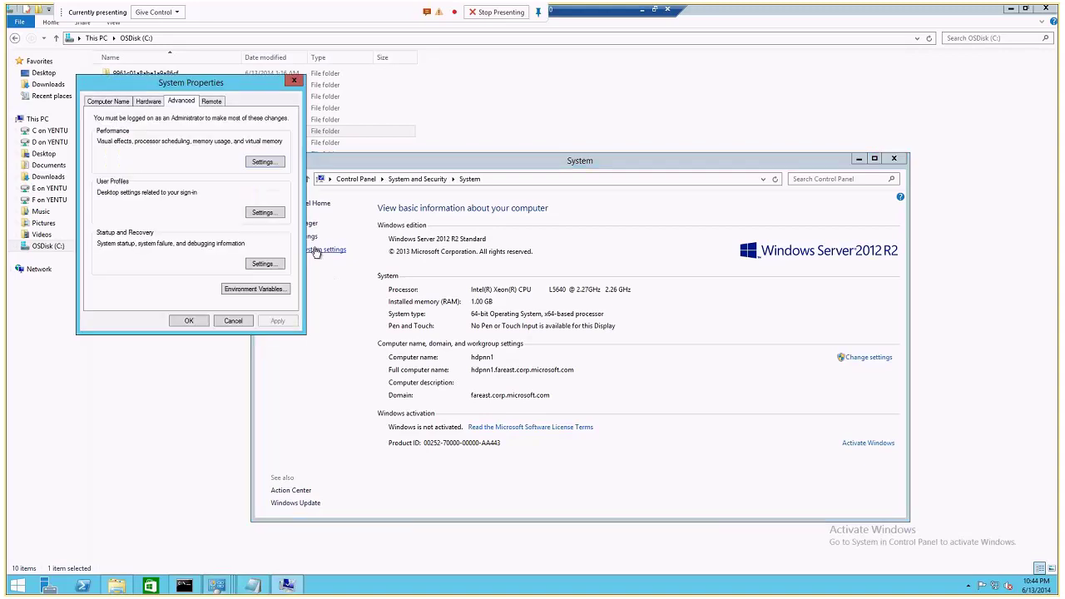
{"action": "left_click", "coordinate": [108, 101]}
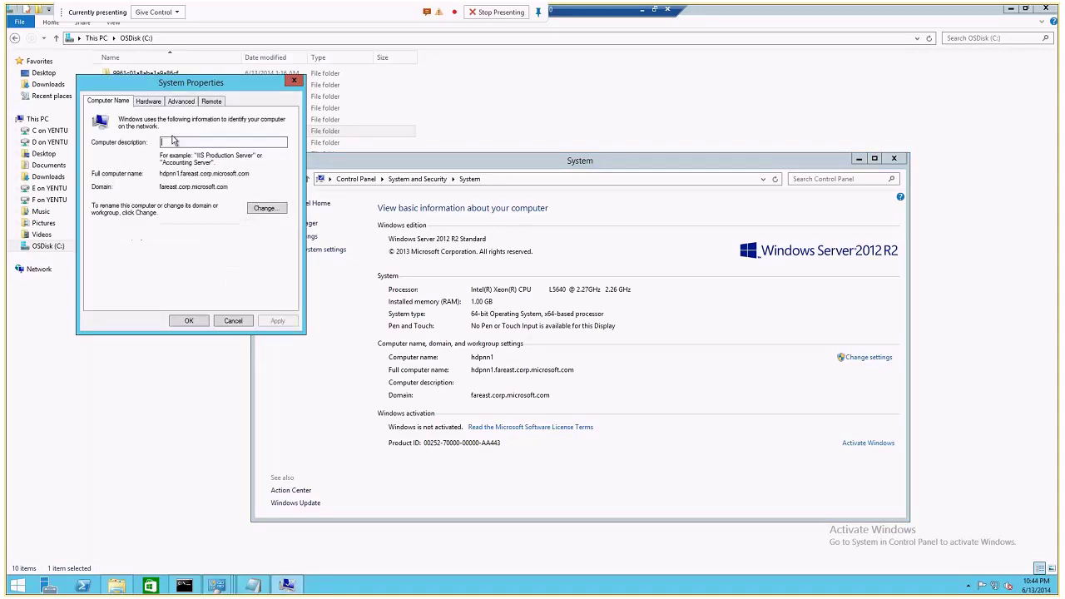
{"action": "left_click", "coordinate": [181, 101]}
In Environment Variables, verify JAVA_HOME is C:\Programs\Java\jdk1.7.0_60 and open system Path for editing.
{"action": "left_click", "coordinate": [234, 291]}
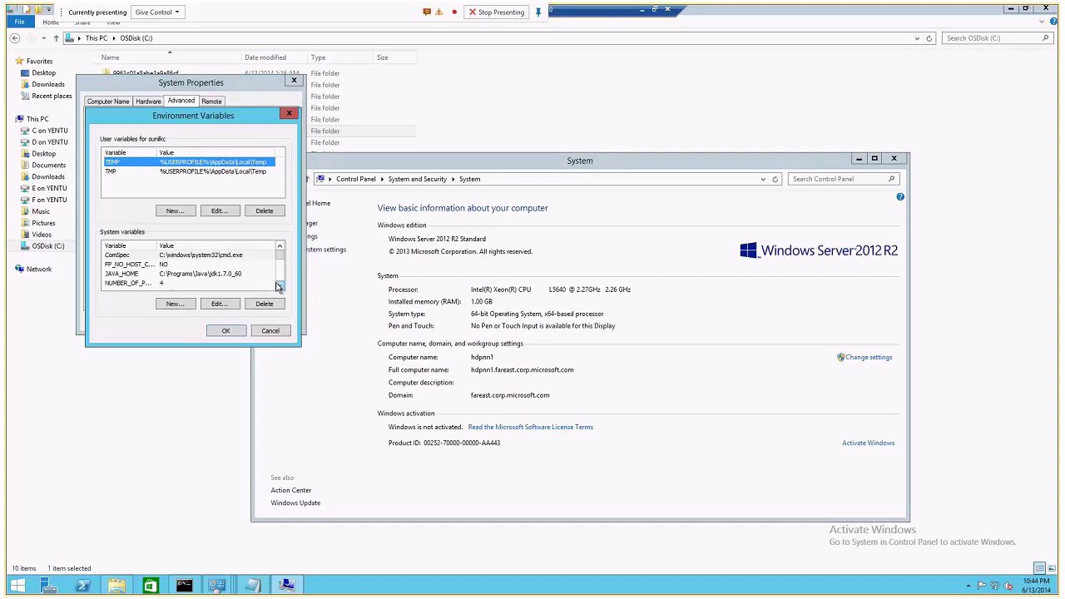
{"action": "left_click", "coordinate": [279, 285]}
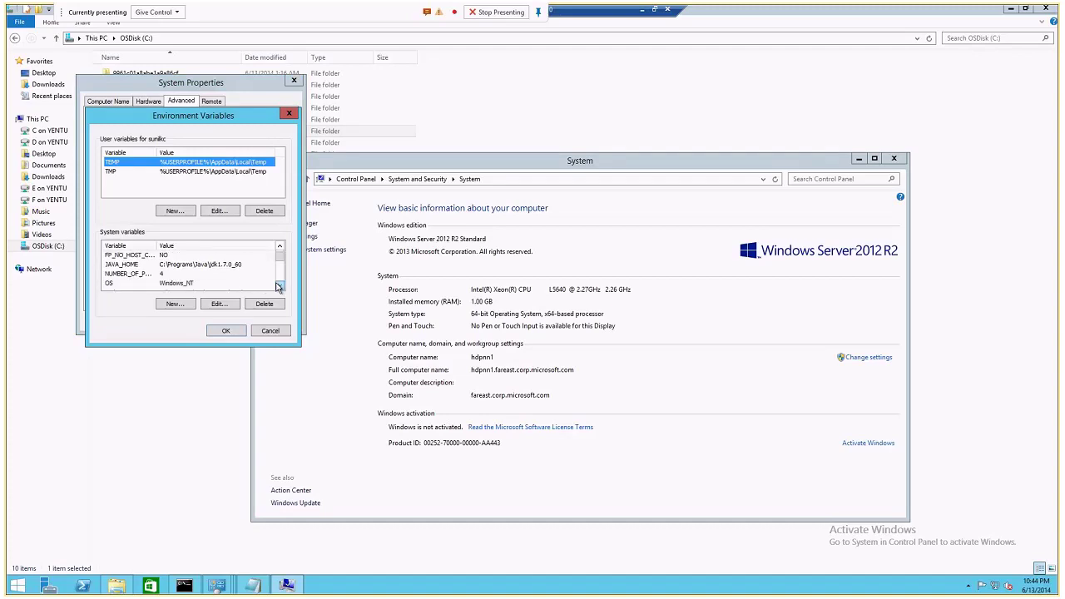
{"action": "left_click", "coordinate": [204, 264]}
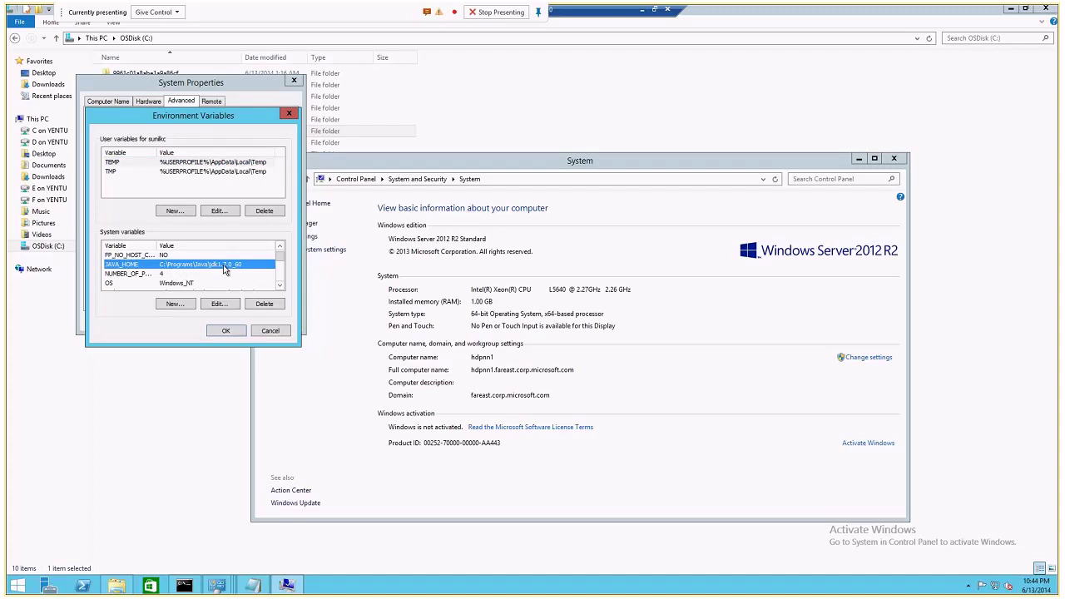
{"action": "left_click", "coordinate": [281, 287]}
{"action": "left_click", "coordinate": [281, 287]}
{"action": "left_click", "coordinate": [181, 274]}
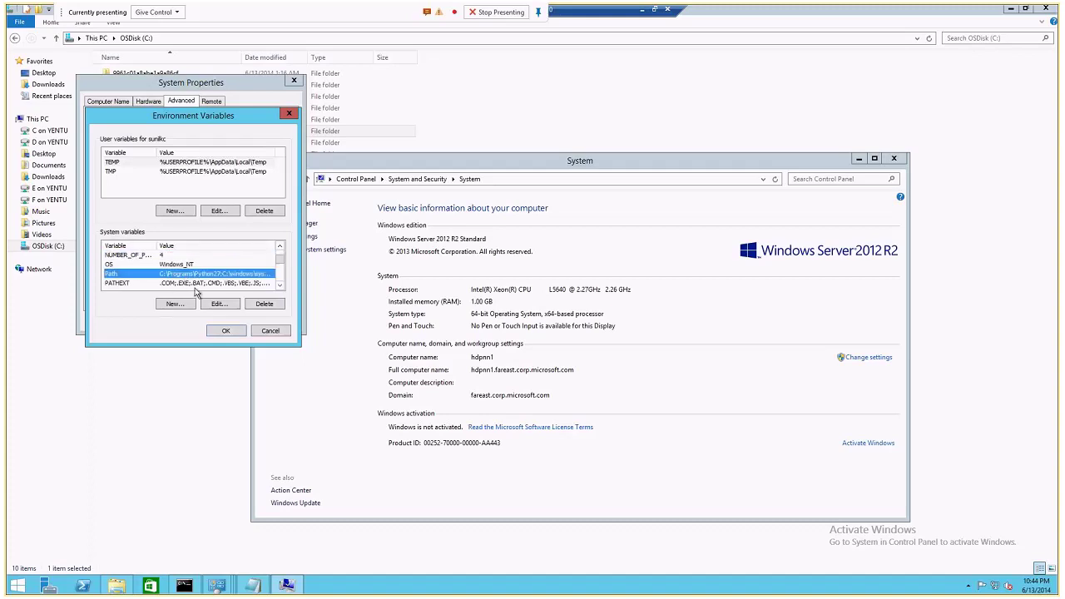
{"action": "left_click", "coordinate": [218, 304]}
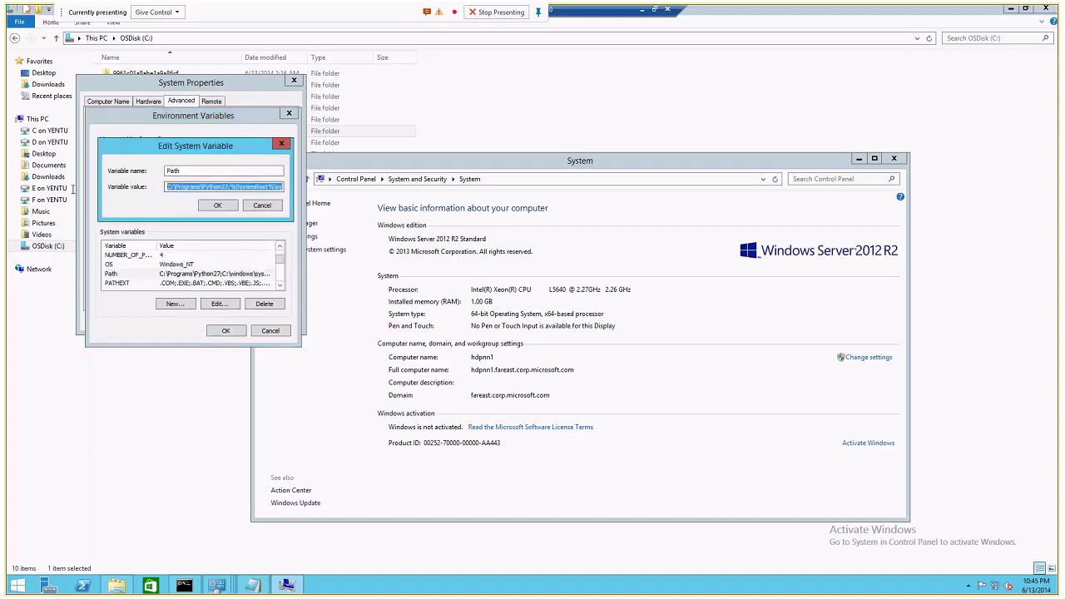
Review the Path value, confirming it starts with C:\Programs\Python27, and cancel the edit unchanged.
{"action": "left_click", "coordinate": [198, 186]}
{"action": "key", "text": "shift+Tab"}
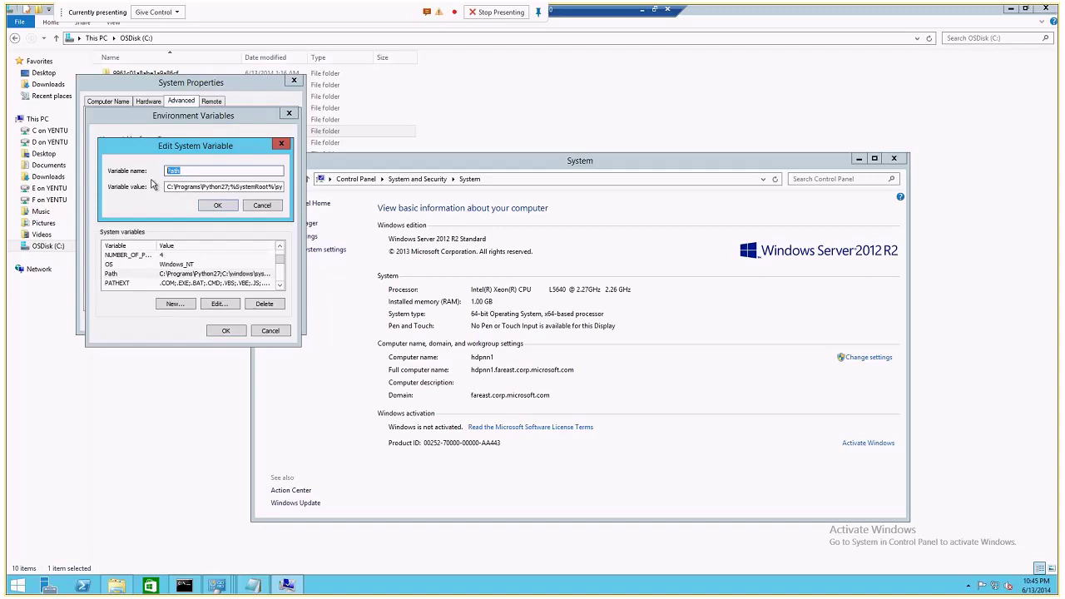
{"action": "left_click", "coordinate": [227, 187]}
{"action": "left_click_drag", "start_coordinate": [228, 186], "coordinate": [119, 183]}
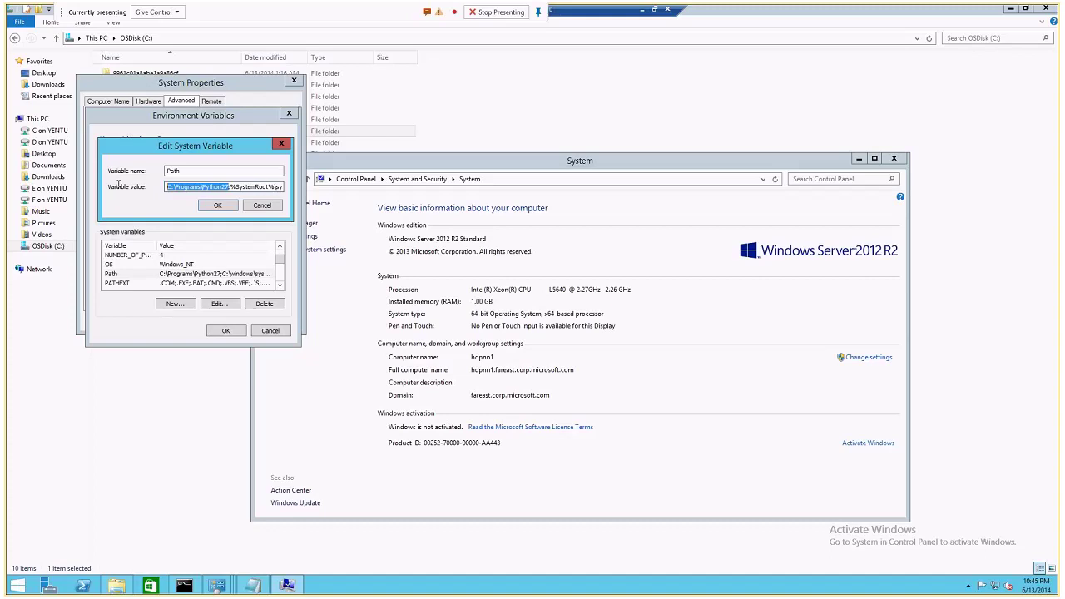
{"action": "key", "text": "shift+Tab"}
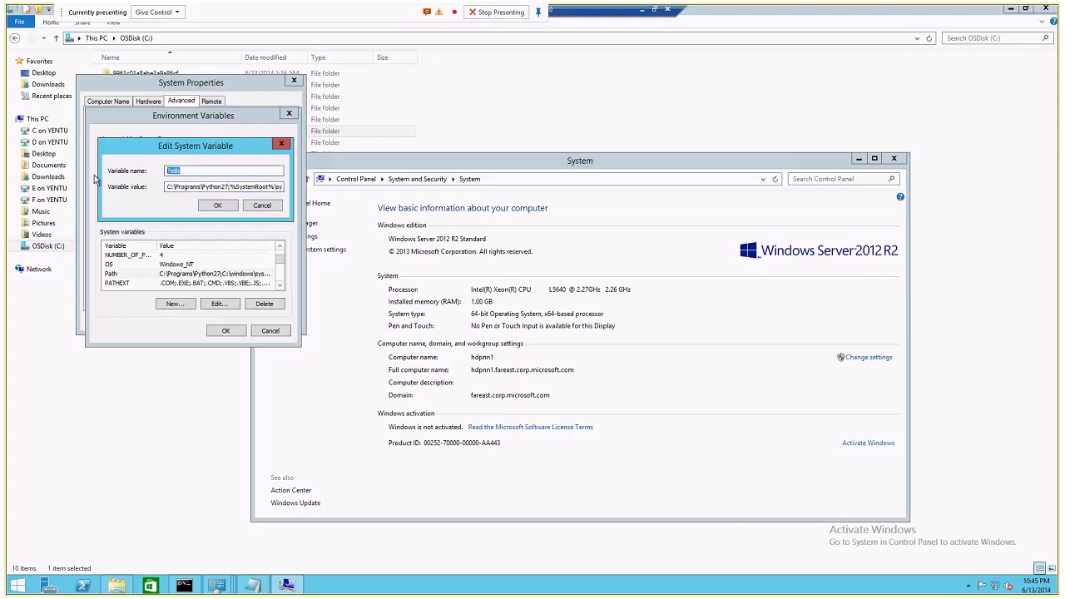
{"action": "left_click_drag", "start_coordinate": [228, 186], "coordinate": [98, 190]}
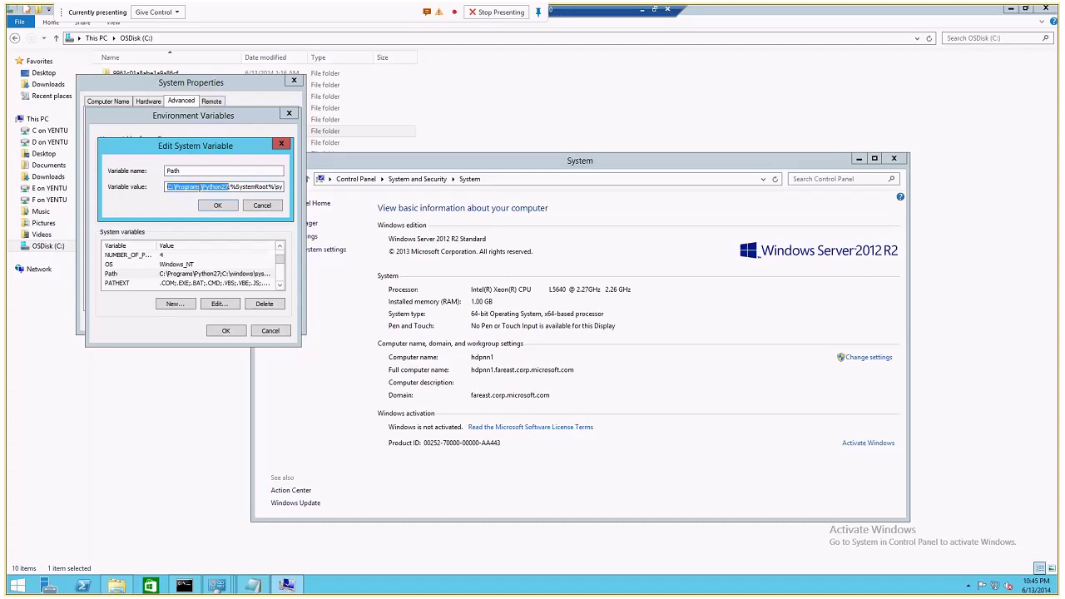
{"action": "left_click", "coordinate": [269, 186]}
{"action": "key", "text": "End"}
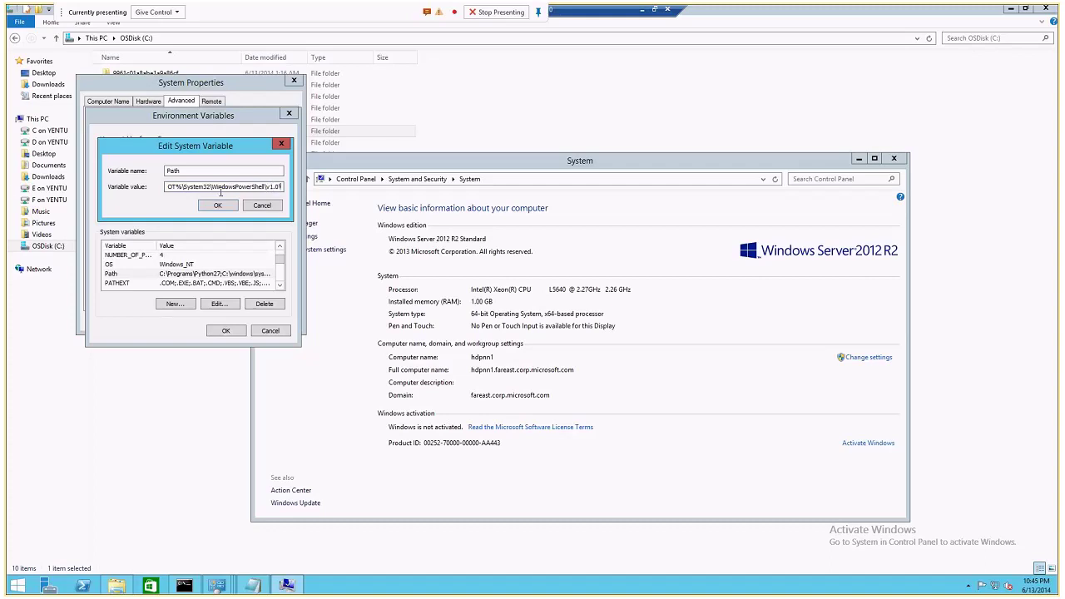
{"action": "left_click_drag", "start_coordinate": [221, 193], "coordinate": [150, 194]}
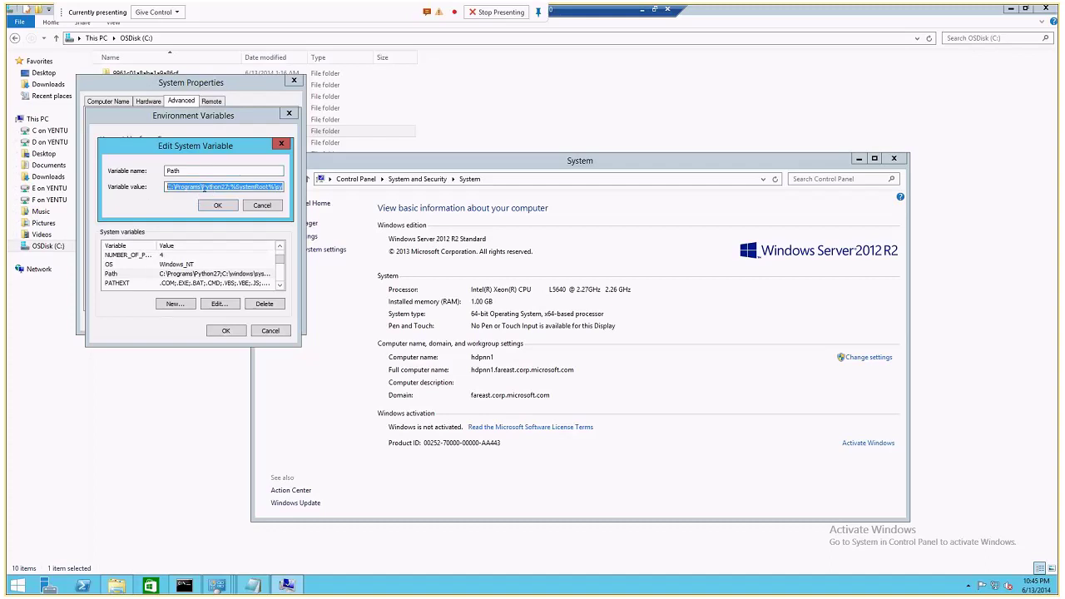
{"action": "left_click", "coordinate": [262, 208]}
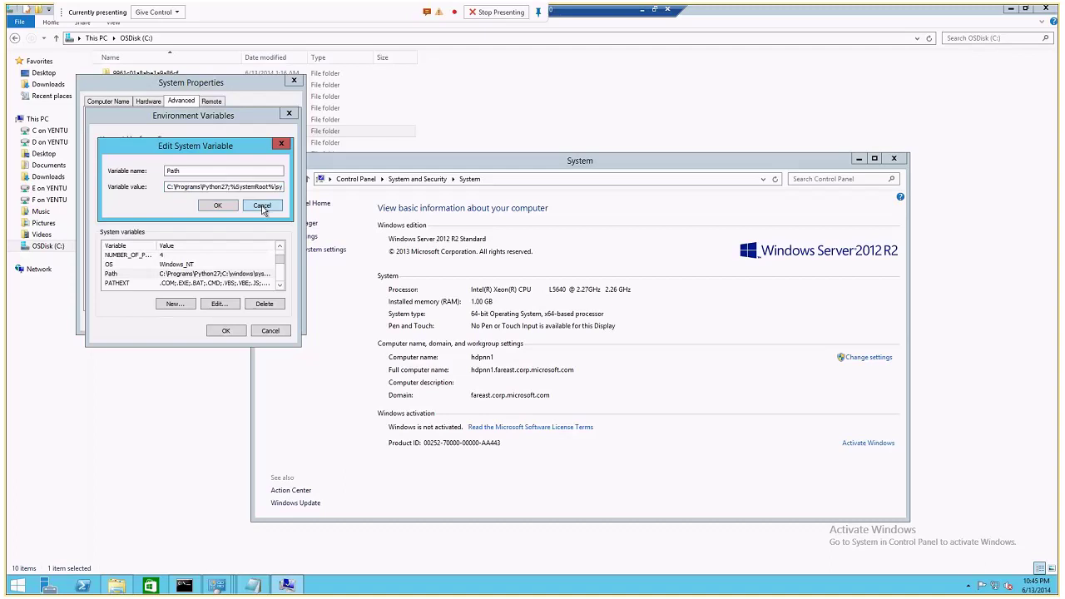
{"action": "left_click", "coordinate": [280, 248]}
Check JAVA_HOME points to the JDK, then cancel Environment Variables and System Properties.
{"action": "left_click", "coordinate": [281, 249]}
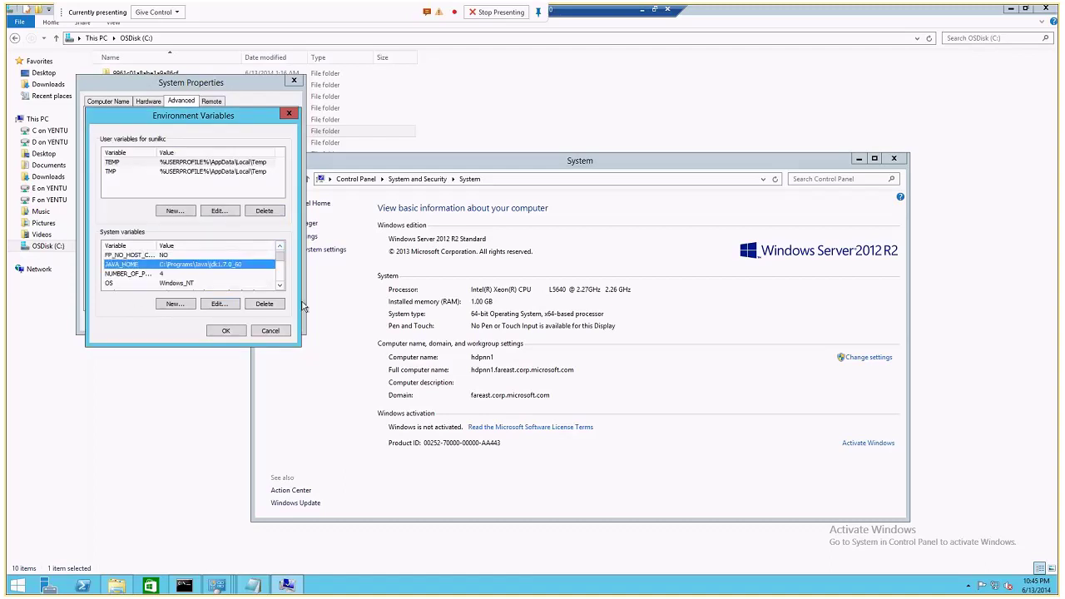
{"action": "left_click", "coordinate": [279, 285]}
{"action": "double_click", "coordinate": [279, 285]}
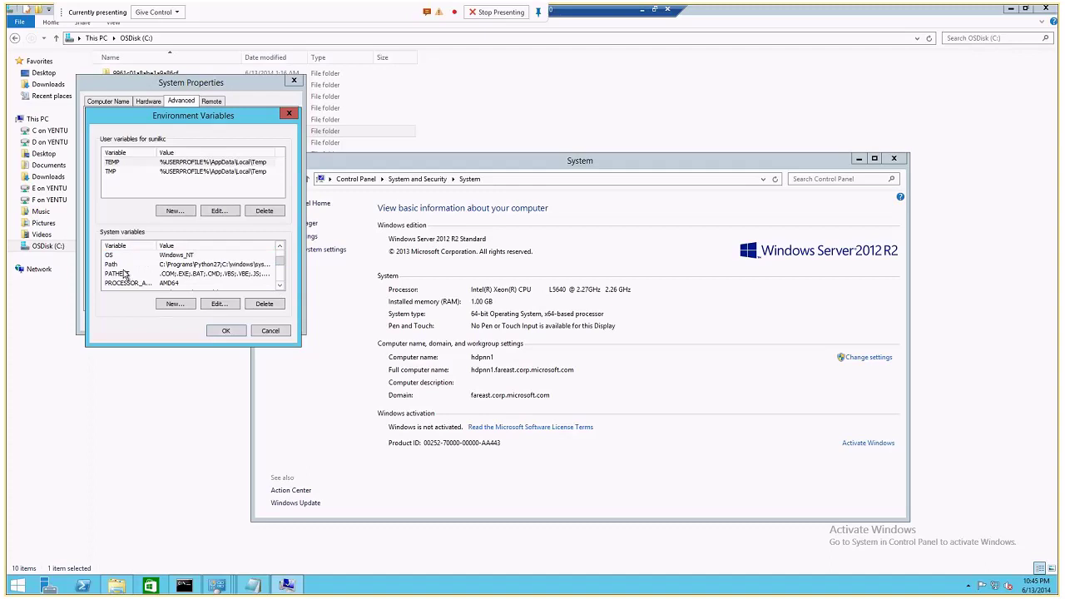
{"action": "left_click", "coordinate": [269, 330]}
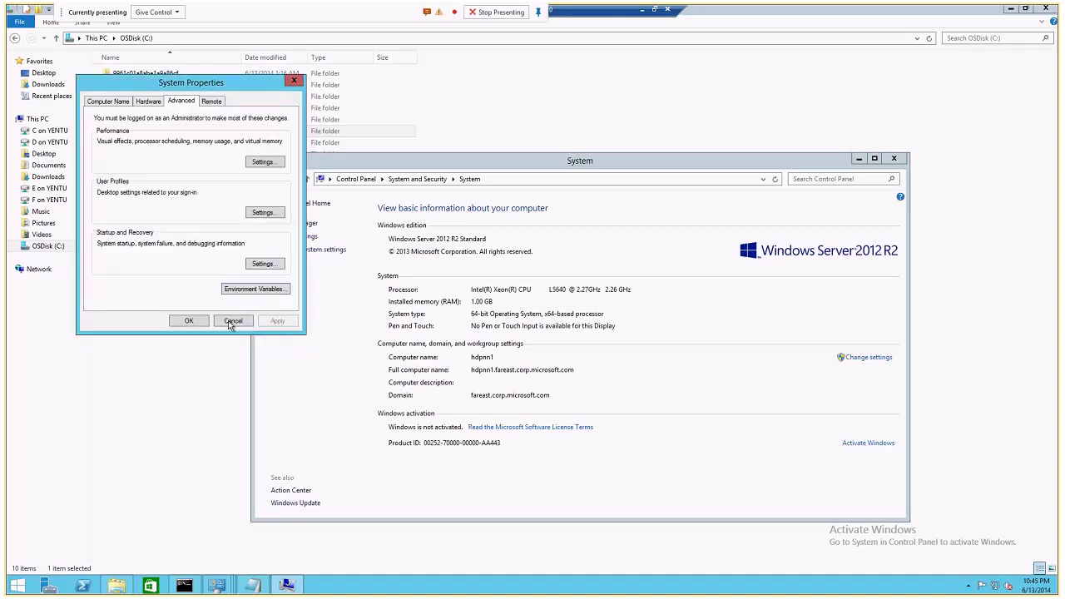
{"action": "left_click", "coordinate": [228, 320]}
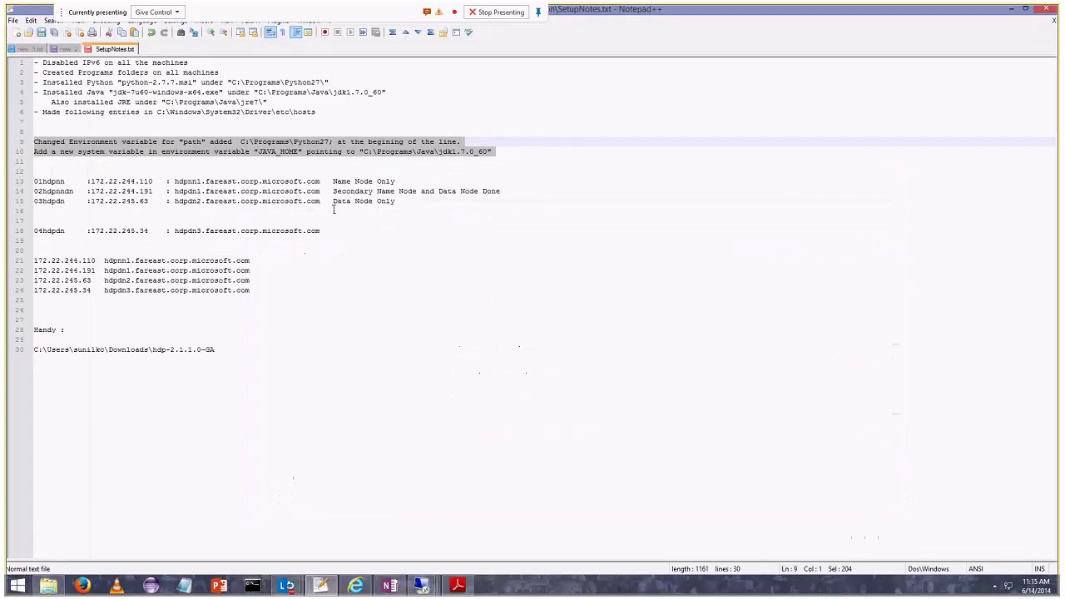
Deselect the environment variable notes and briefly check the 01hdpnn session before returning to Notepad++.
{"action": "left_click", "coordinate": [52, 131]}
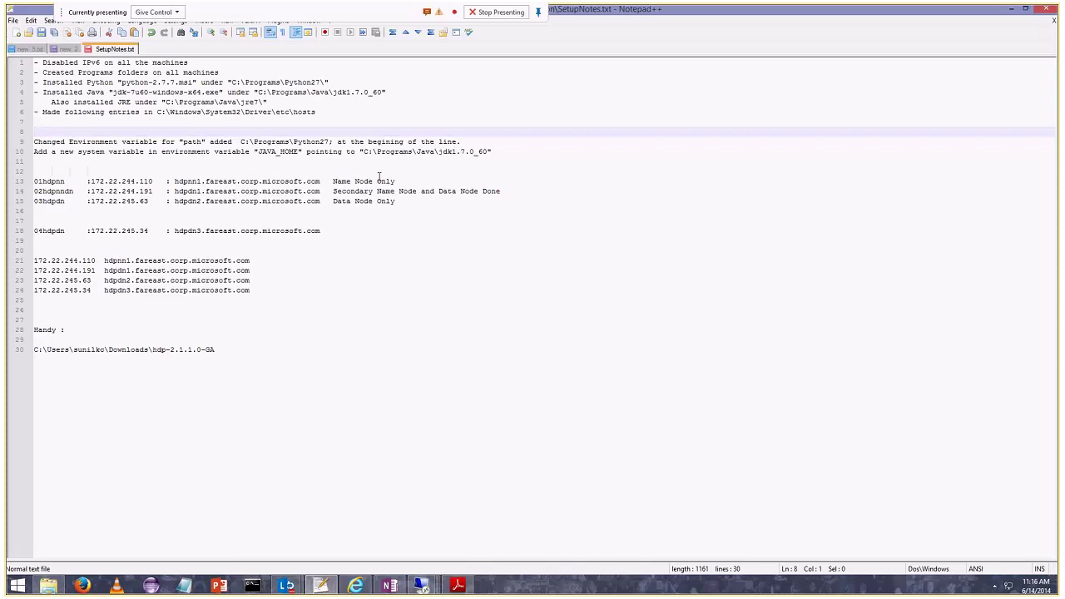
{"action": "mouse_move", "coordinate": [419, 589]}
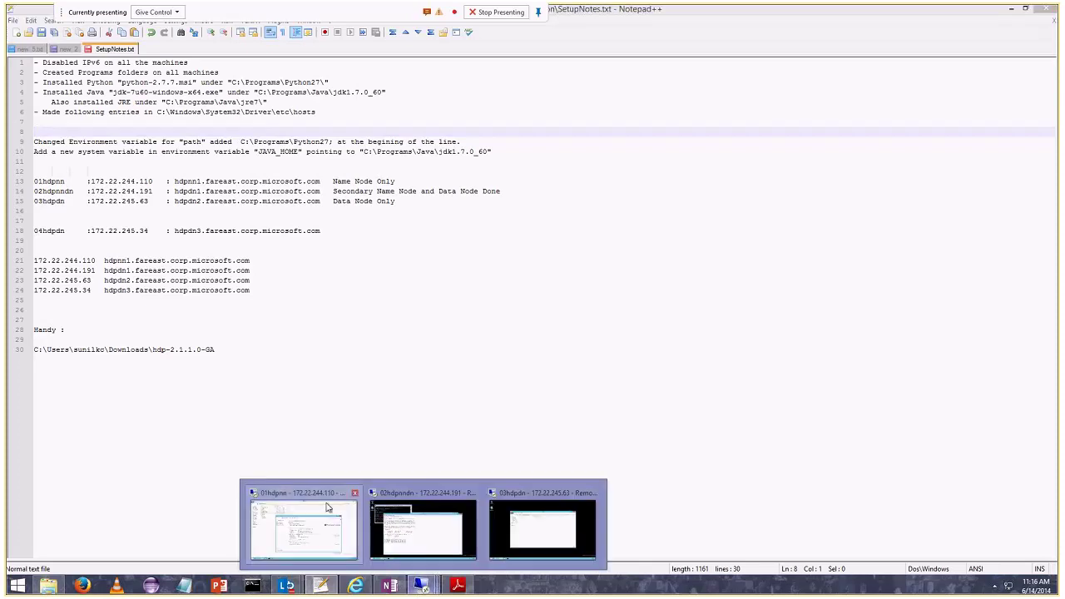
{"action": "left_click", "coordinate": [328, 507]}
{"action": "left_click", "coordinate": [641, 9]}
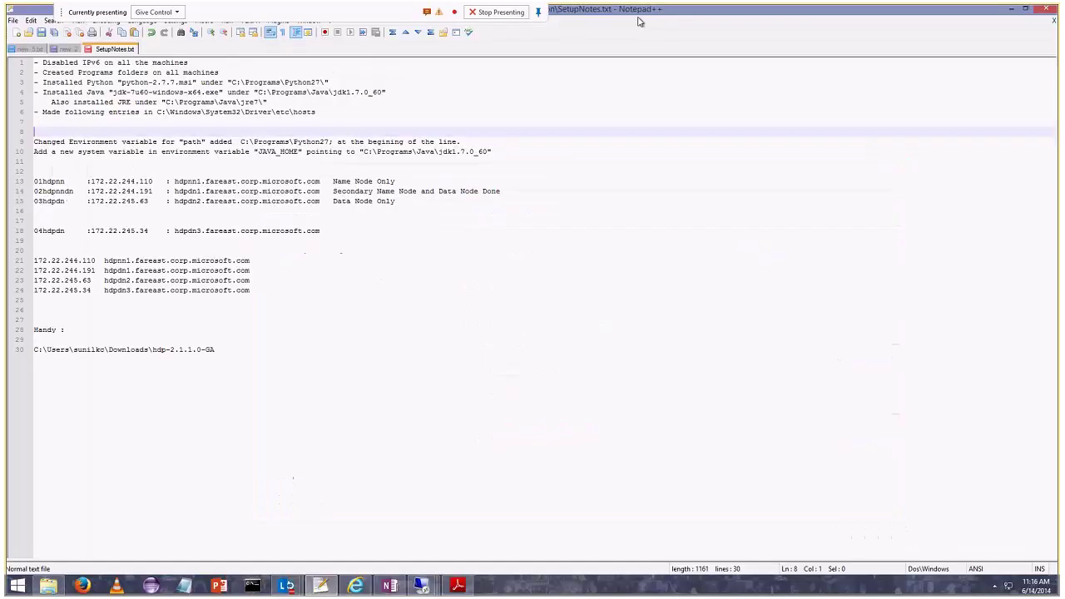
Add blank lines below the JAVA_HOME note and write msiexec /in *.msi on line 13.
{"action": "left_click", "coordinate": [176, 323]}
{"action": "left_click", "coordinate": [253, 170]}
{"action": "key", "text": "Return"}
{"action": "key", "text": "Up"}
{"action": "key", "text": "Up"}
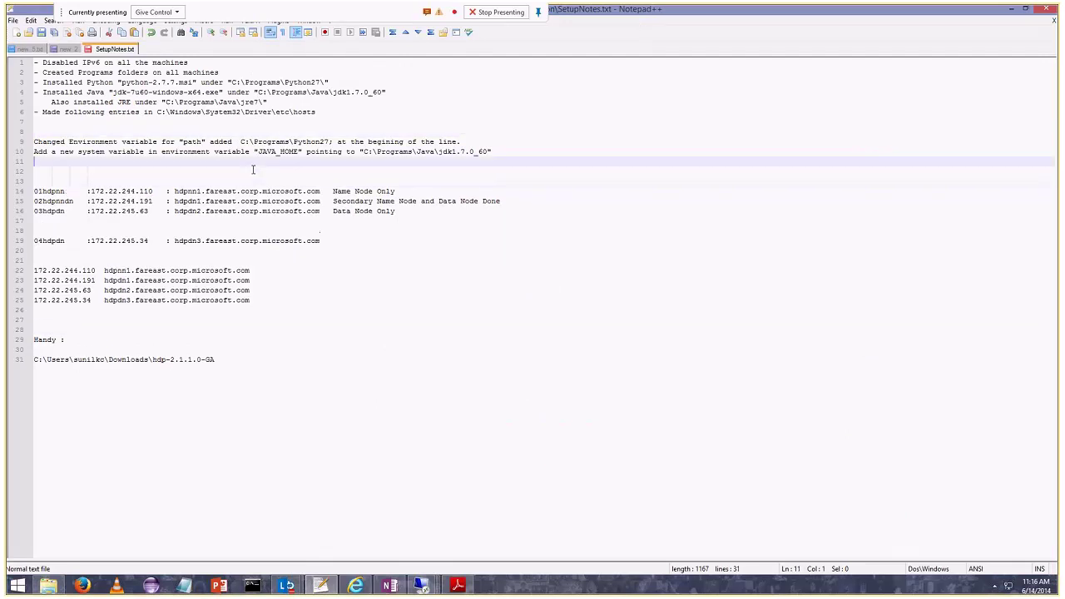
{"action": "key", "text": "Return"}
{"action": "key", "text": "Return"}
{"action": "type", "text": "xec /in *.msi"}
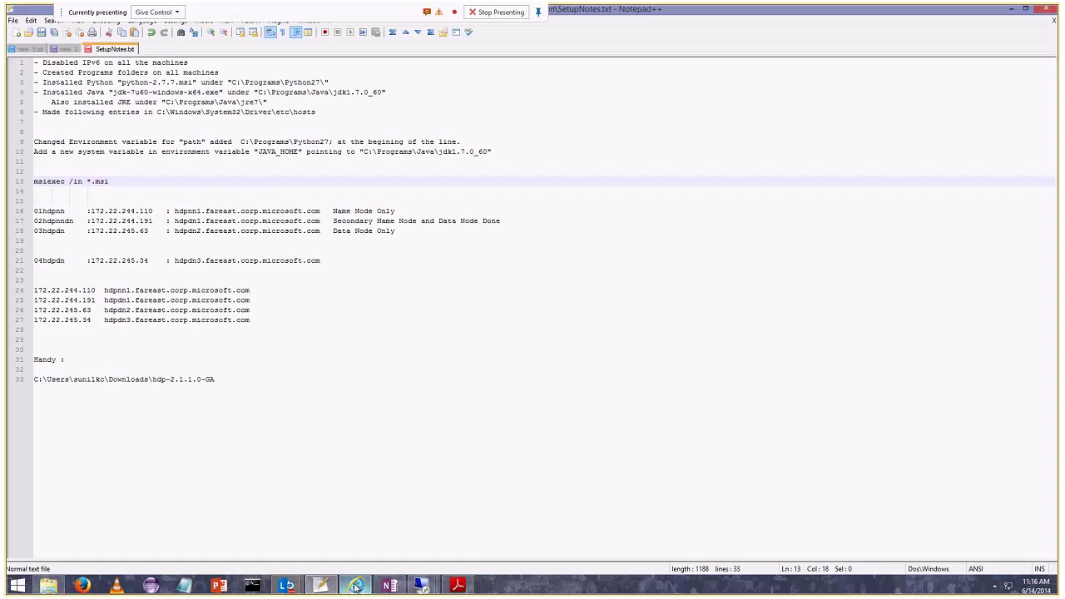
Admit the participant waiting in the Lync meeting lobby.
{"action": "mouse_move", "coordinate": [285, 585]}
{"action": "left_click", "coordinate": [323, 523]}
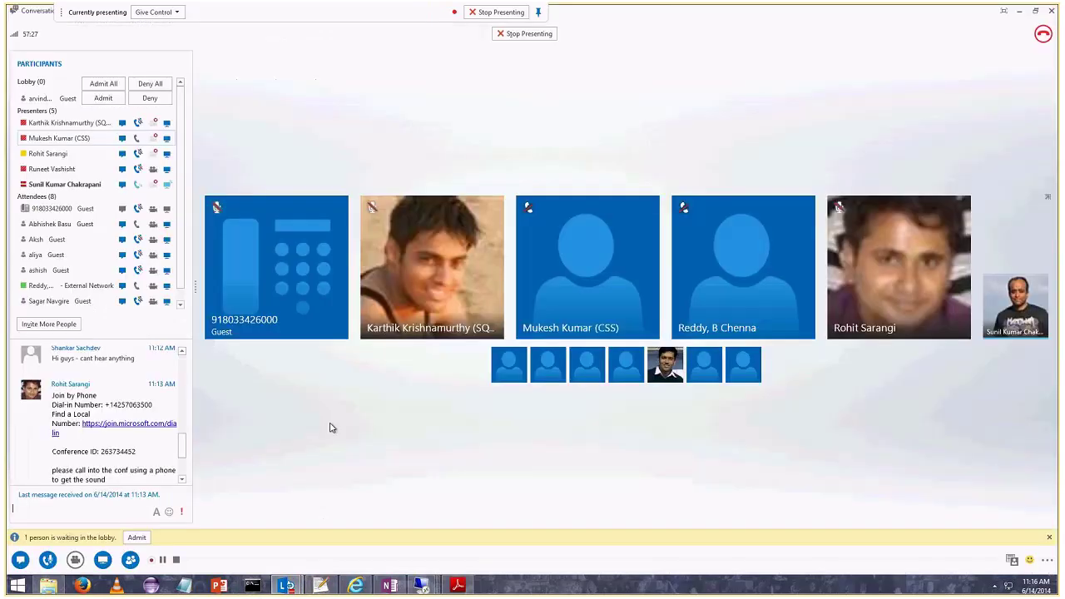
{"action": "left_click", "coordinate": [1018, 11]}
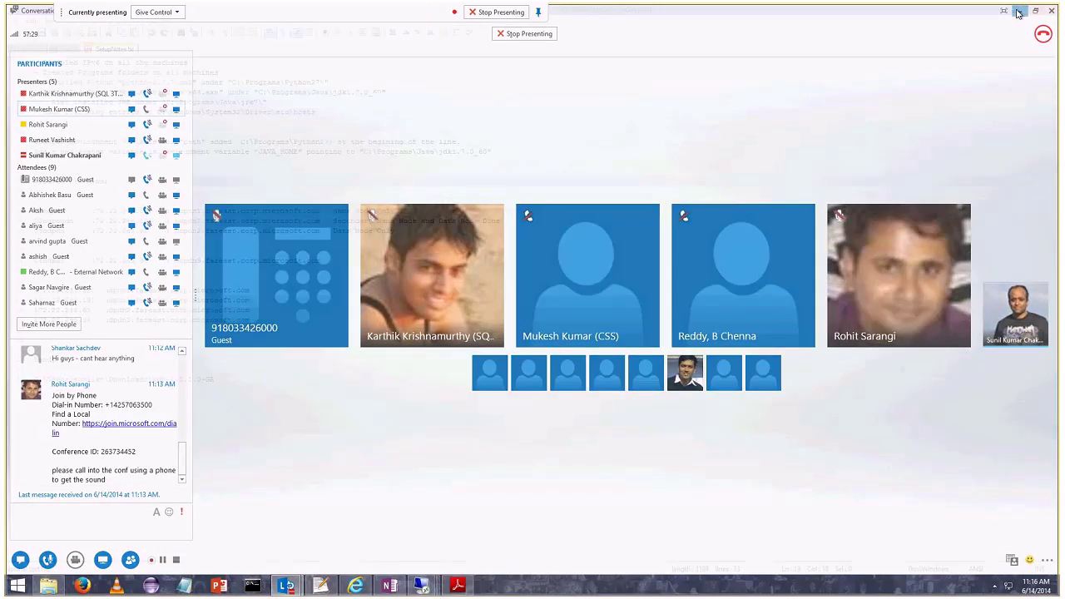
In the remote session, open Downloads and select the 1.15 GB hdp-2.1.1.0-GA zip archive.
{"action": "left_click", "coordinate": [426, 586]}
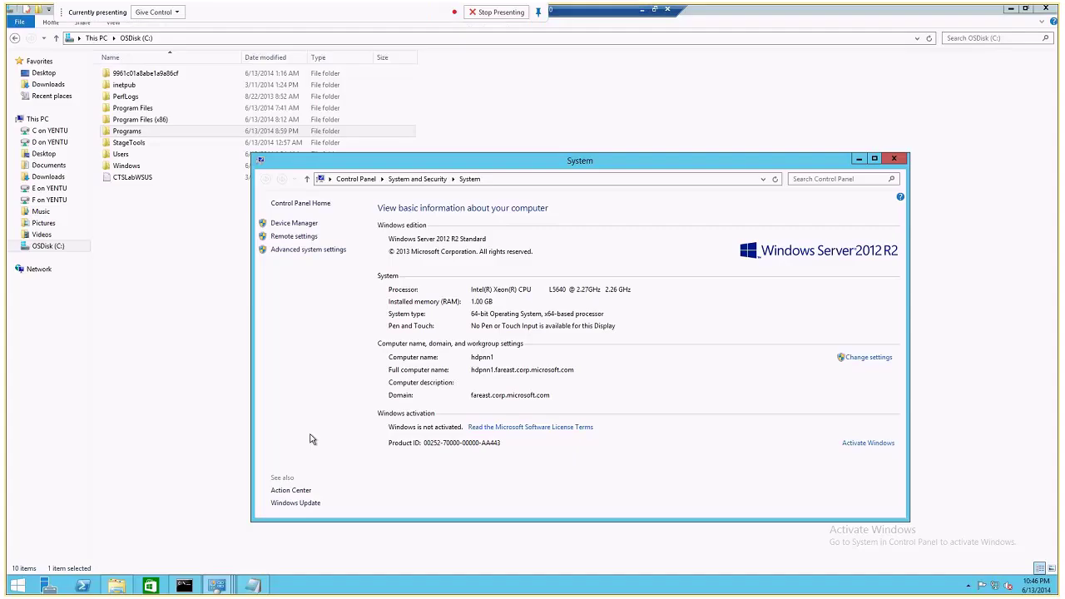
{"action": "left_click", "coordinate": [47, 84]}
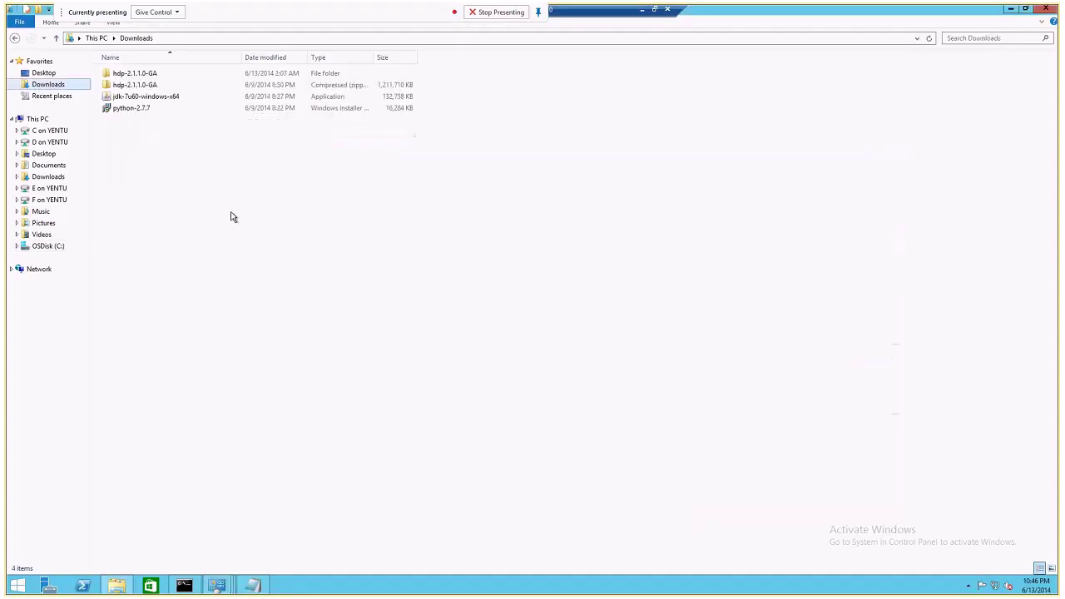
{"action": "left_click", "coordinate": [129, 86]}
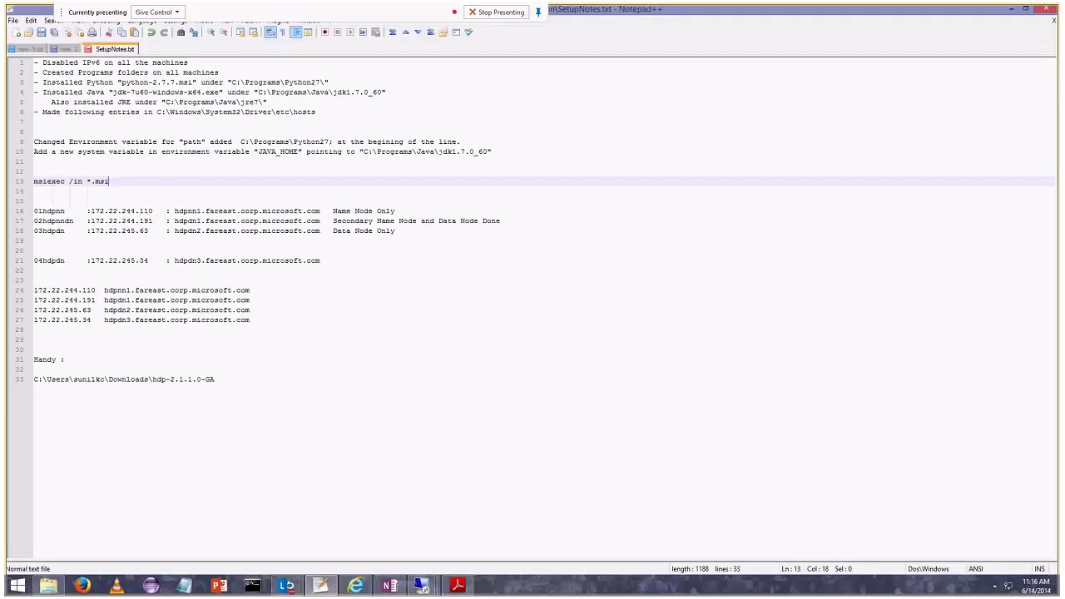
Open a new Internet Explorer window and load hortonworks.com.
{"action": "right_click", "coordinate": [355, 586]}
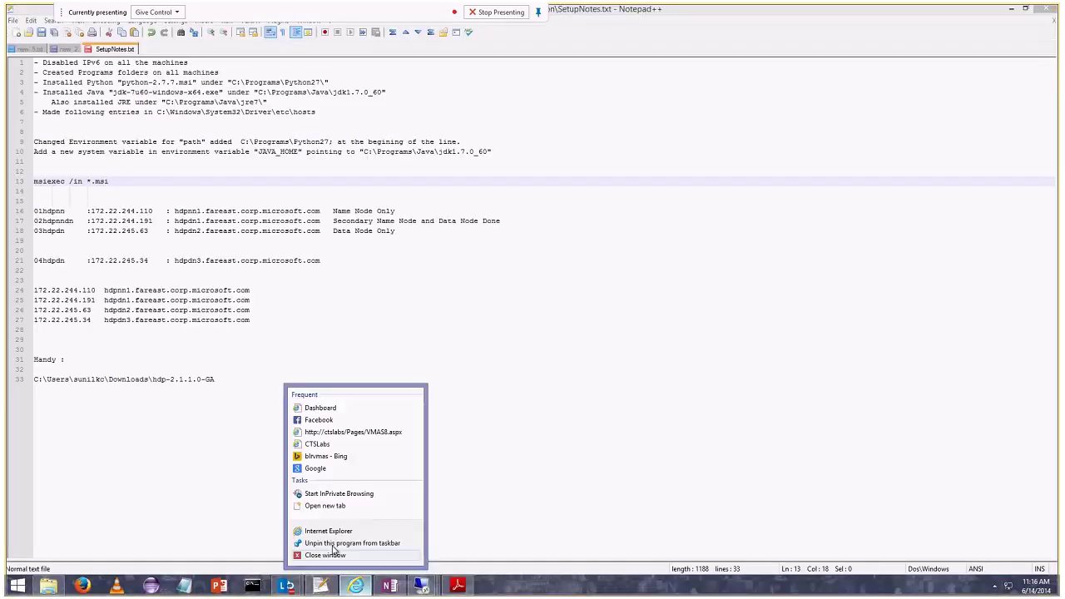
{"action": "left_click", "coordinate": [328, 531]}
{"action": "left_click", "coordinate": [440, 95]}
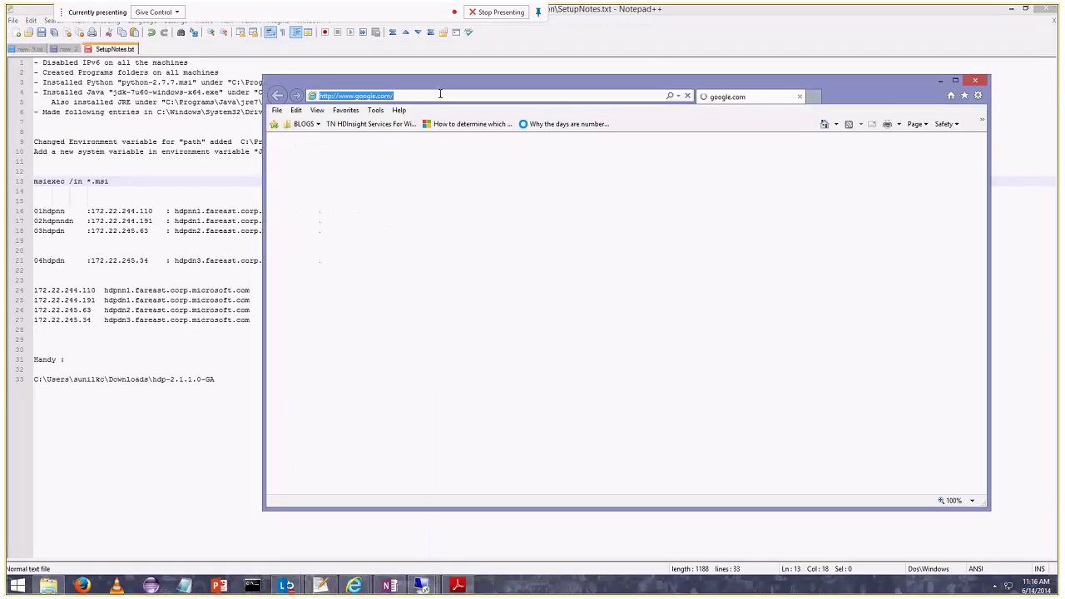
{"action": "type", "text": "hort"}
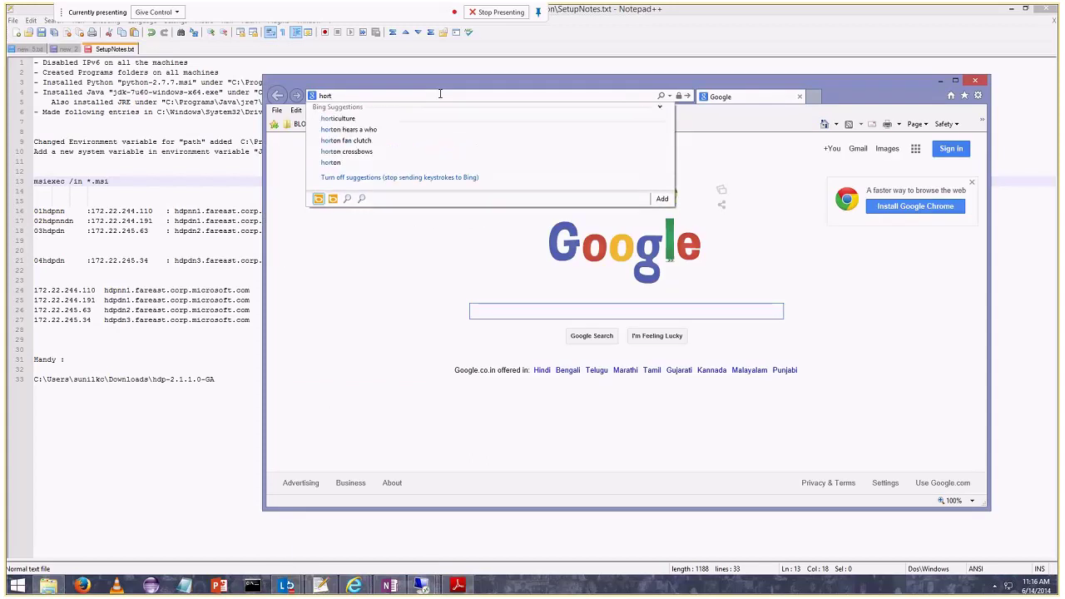
{"action": "type", "text": "on"}
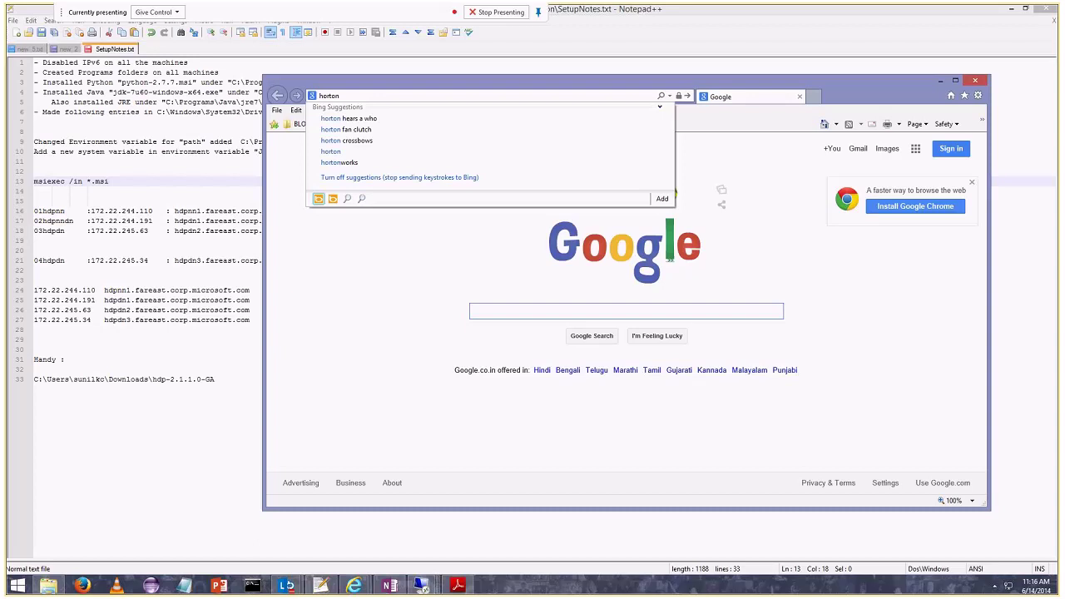
{"action": "left_click", "coordinate": [338, 162]}
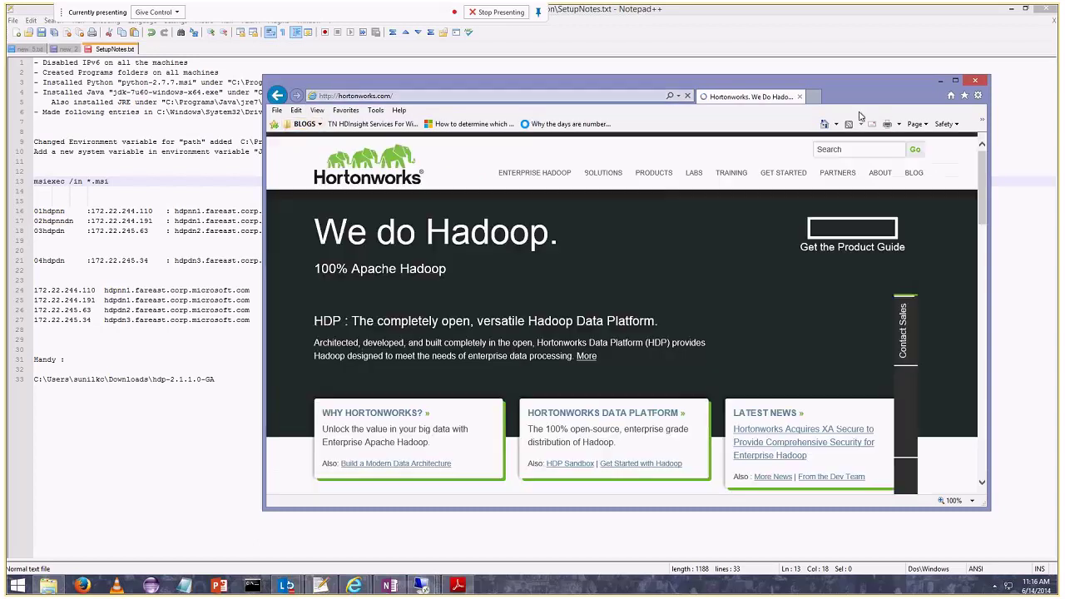
Go to Products > Downloads, start the HDP 2.1 Windows MSI download, then cancel the hdp-2.1.1.0-GA.zip prompt.
{"action": "mouse_move", "coordinate": [653, 172]}
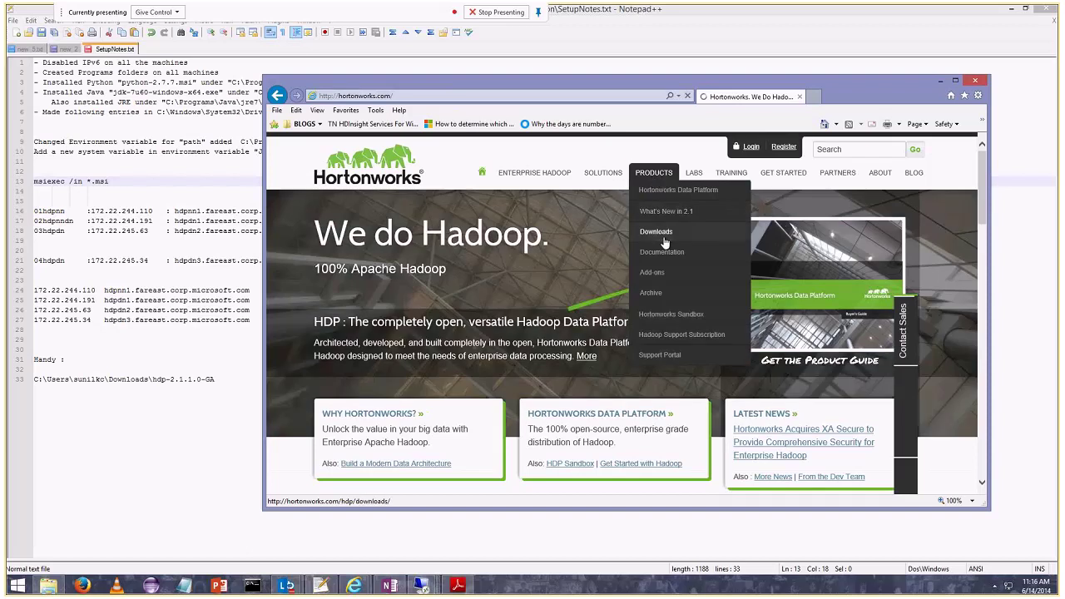
{"action": "left_click", "coordinate": [664, 242]}
{"action": "key", "text": "super+Up"}
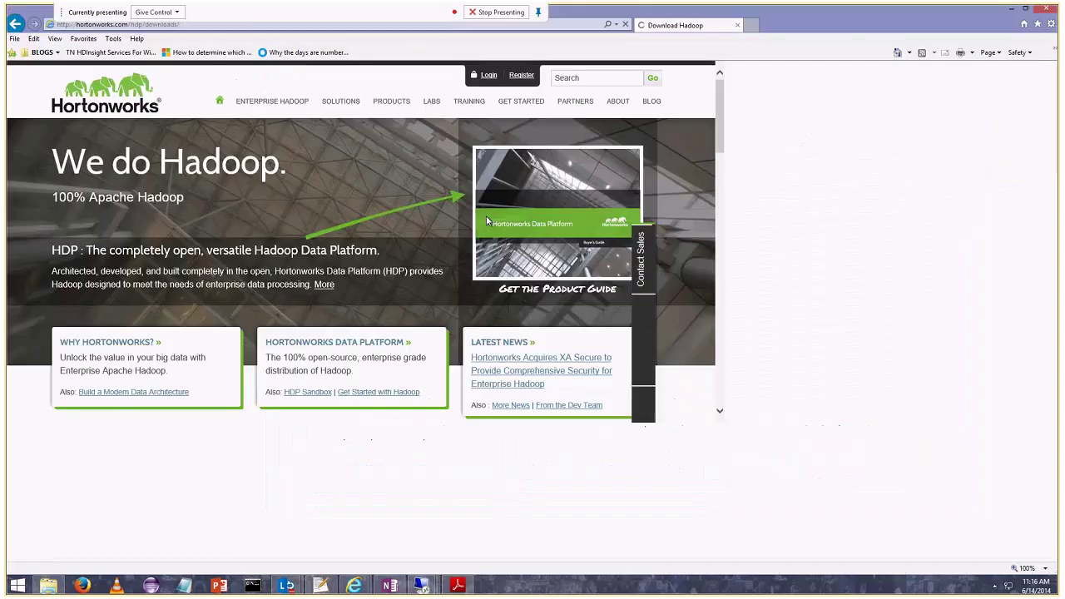
{"action": "scroll", "coordinate": [497, 252], "scroll_direction": "down", "scroll_amount": 4}
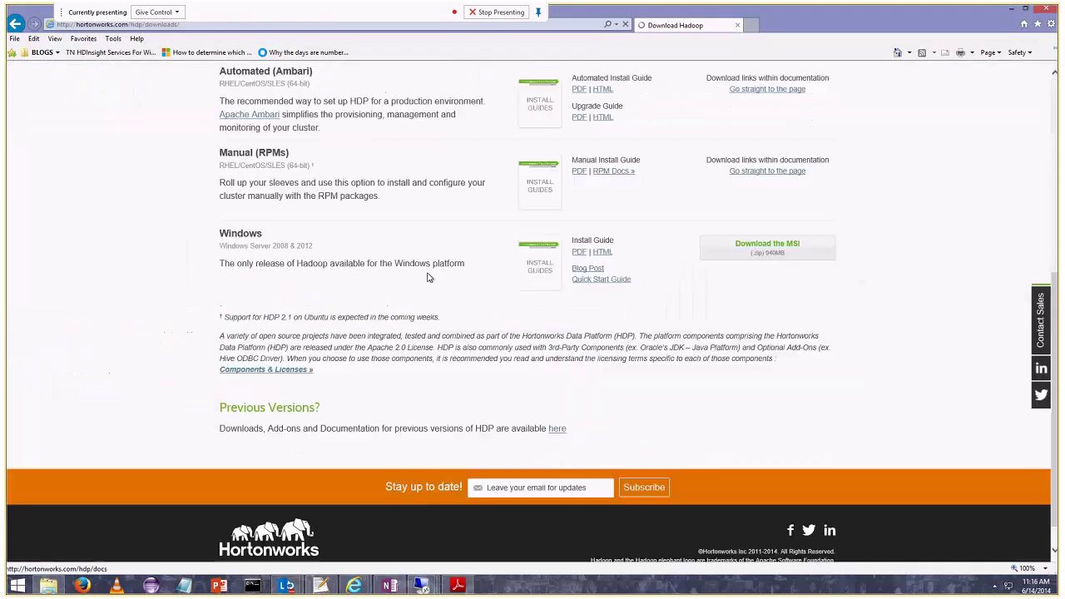
{"action": "scroll", "coordinate": [433, 276], "scroll_direction": "up", "scroll_amount": 2}
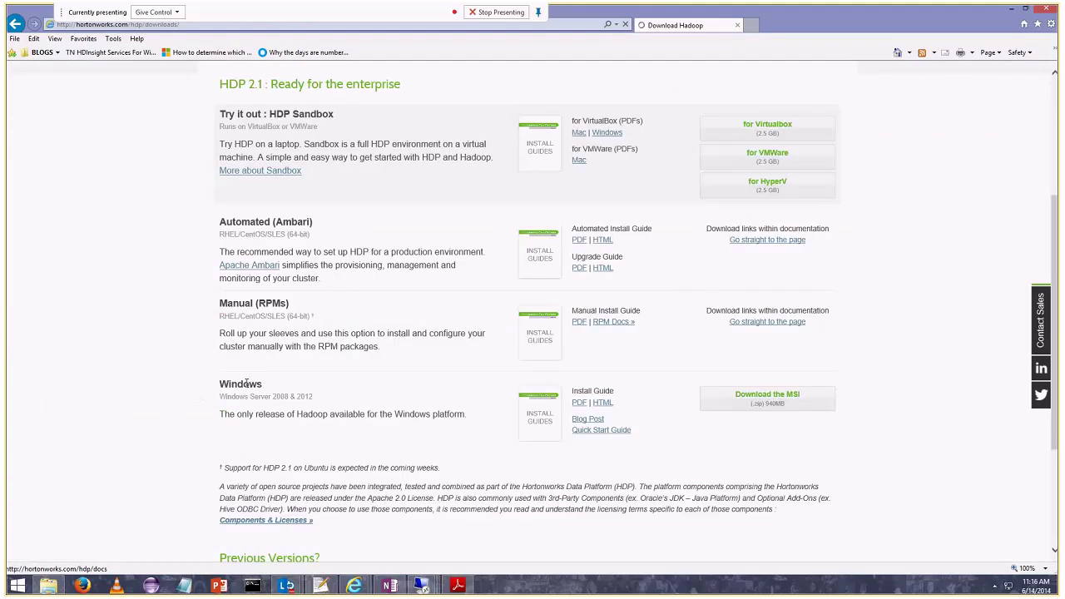
{"action": "left_click", "coordinate": [772, 401]}
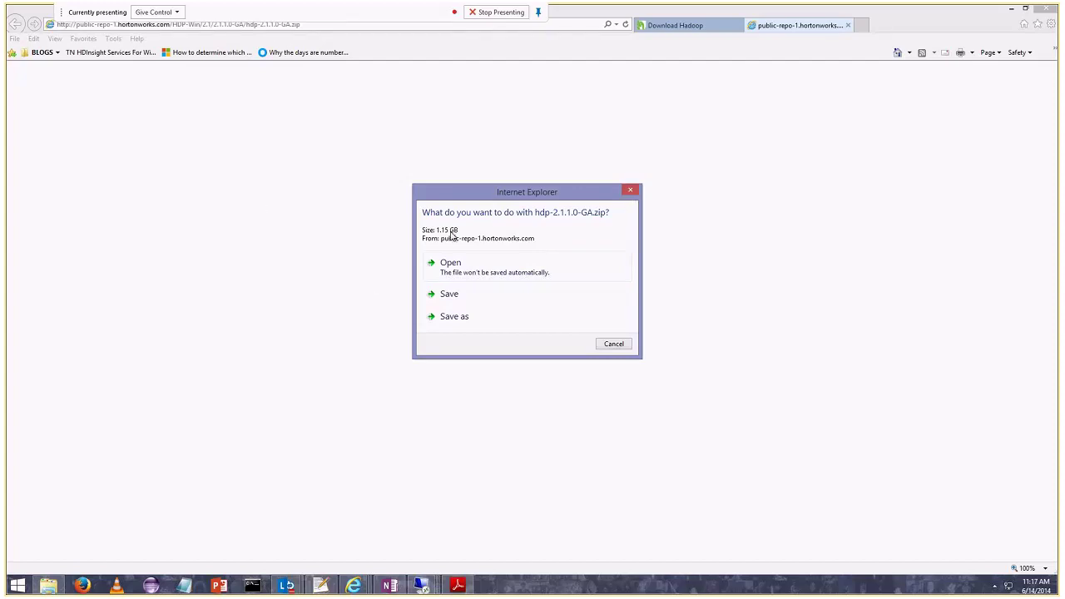
{"action": "left_click", "coordinate": [614, 344]}
In the 01hdpnn session, open the extracted hdp-2.1.1.0-GA folder and select its path.
{"action": "mouse_move", "coordinate": [389, 586]}
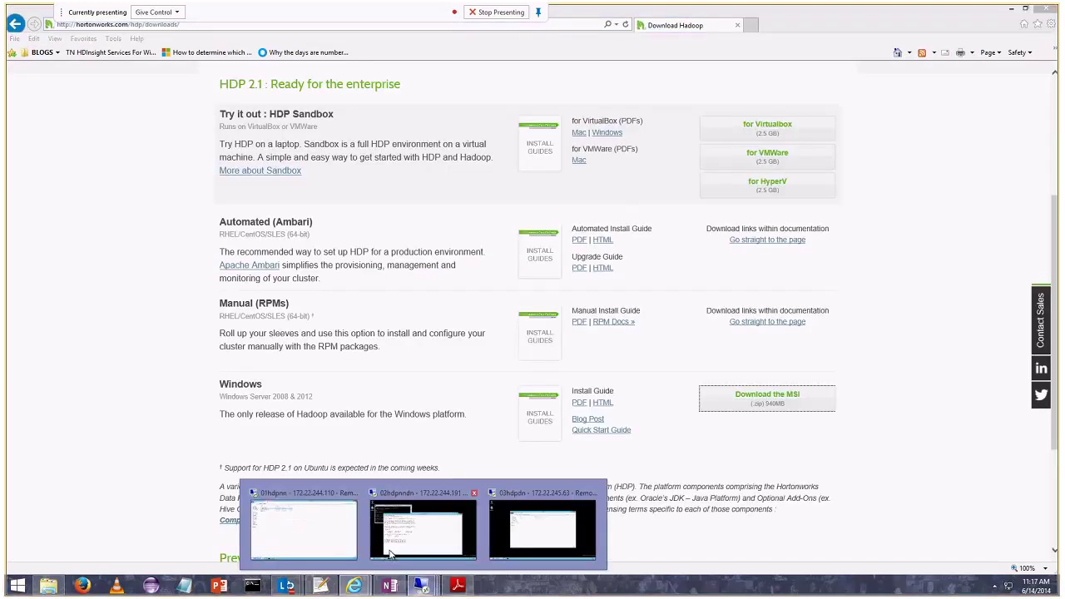
{"action": "left_click", "coordinate": [305, 524]}
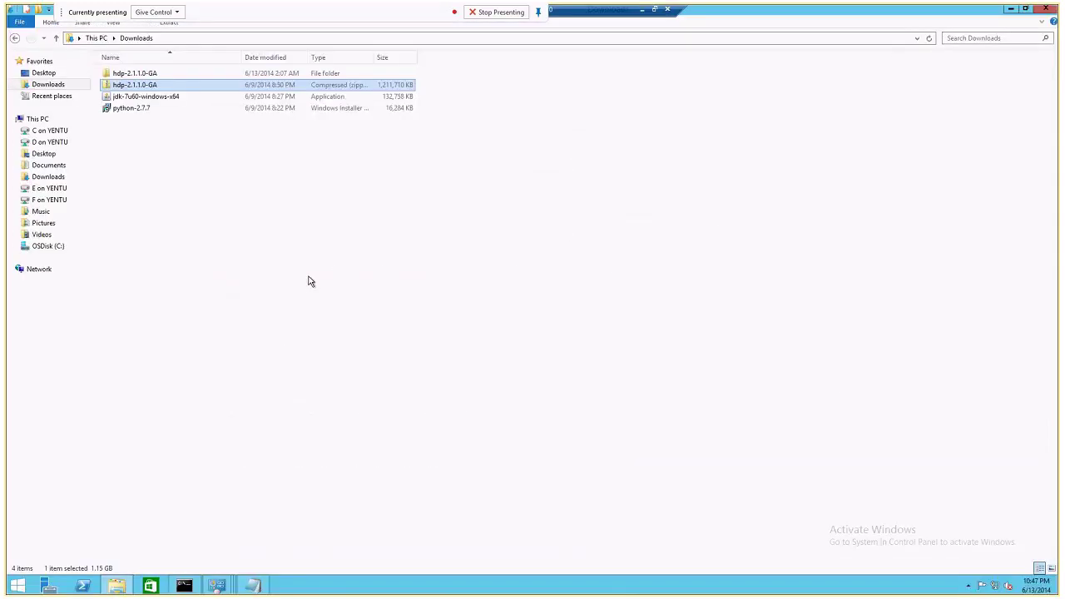
{"action": "double_click", "coordinate": [140, 74]}
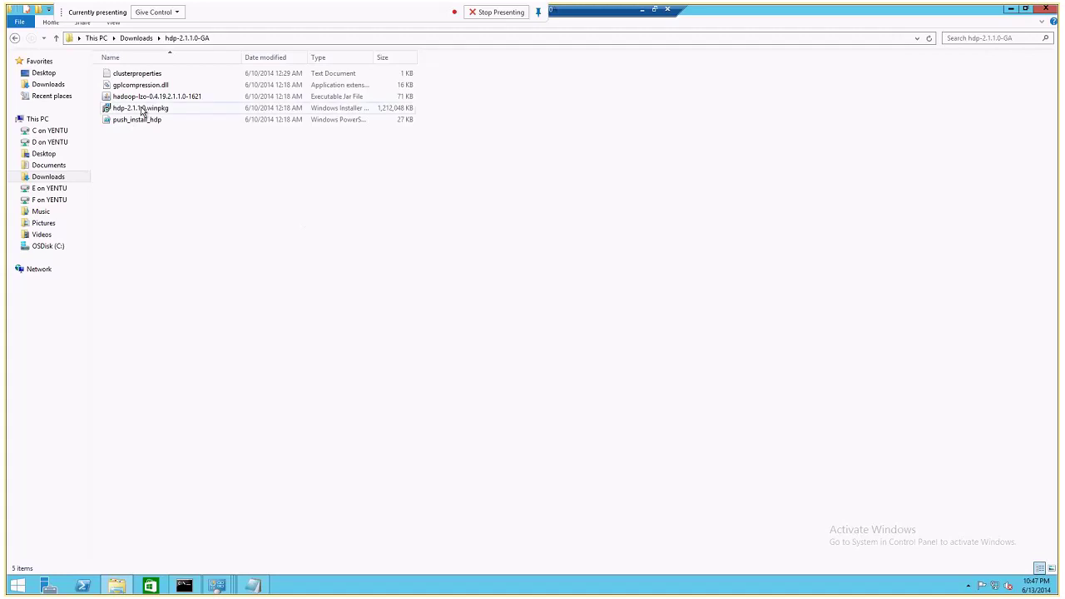
{"action": "left_click", "coordinate": [142, 37]}
{"action": "left_click", "coordinate": [136, 85]}
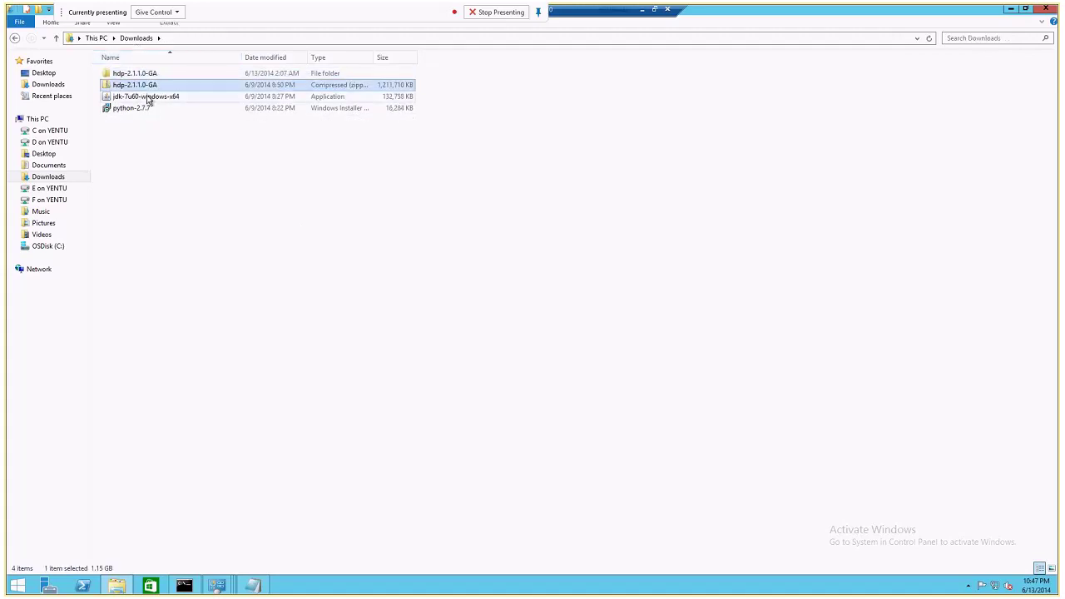
{"action": "double_click", "coordinate": [138, 75]}
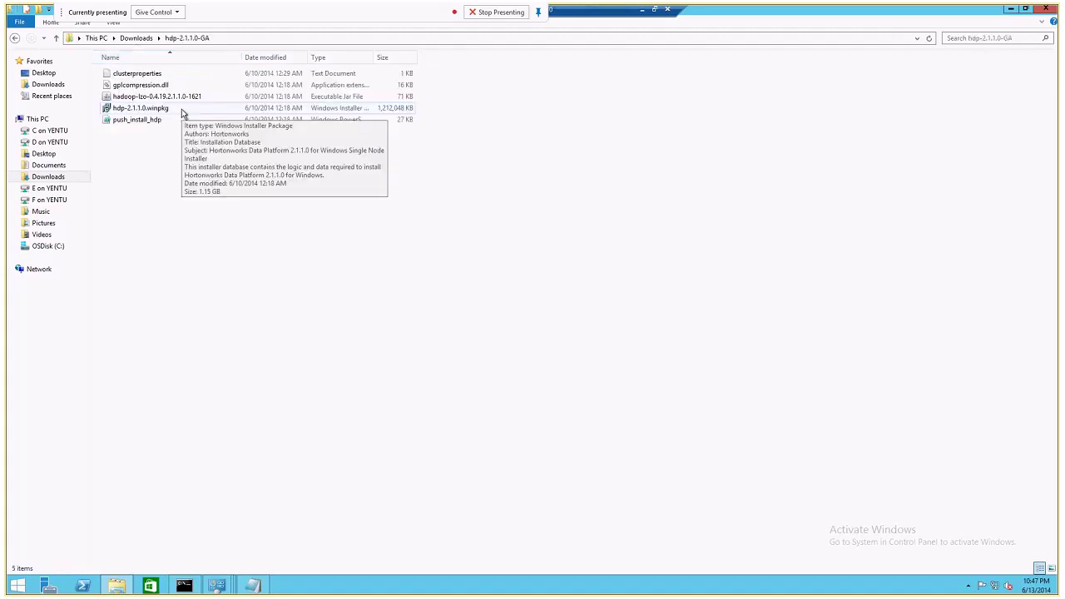
{"action": "left_click", "coordinate": [215, 40]}
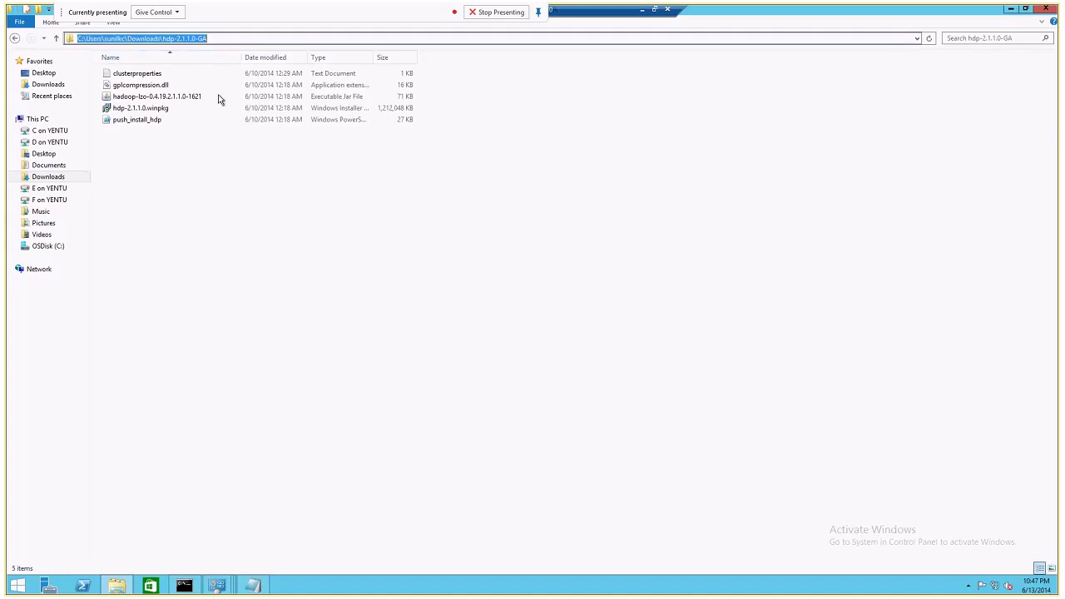
Rerun the earlier msiexec install command in the administrator prompt and dismiss the resulting error.
{"action": "left_click", "coordinate": [216, 585]}
{"action": "left_click", "coordinate": [184, 585]}
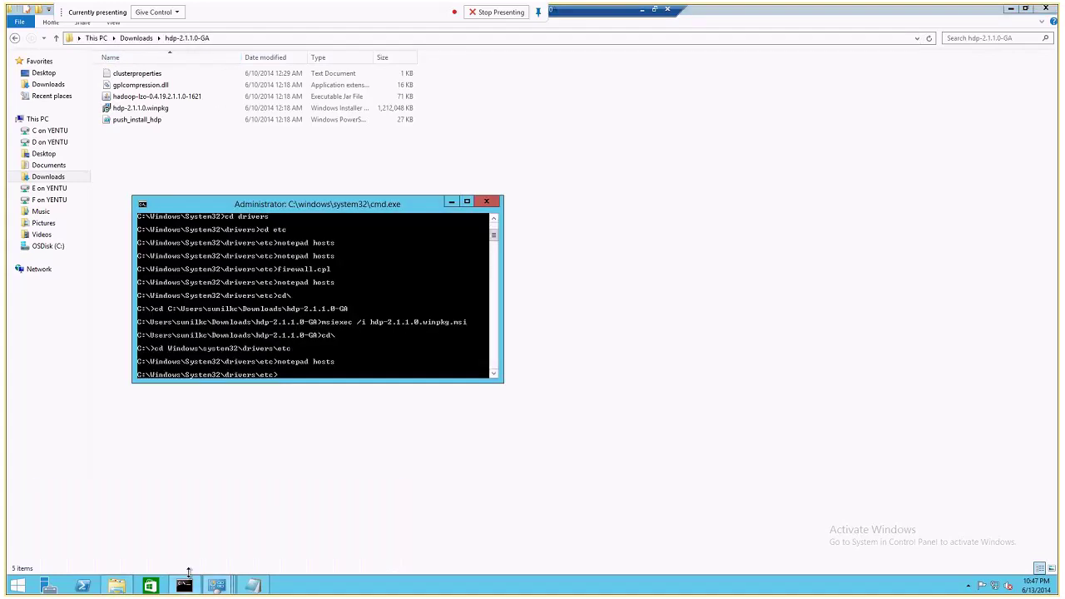
{"action": "key", "text": "Up"}
{"action": "key", "text": "Up"}
{"action": "key", "text": "Up"}
{"action": "key", "text": "Up"}
{"action": "key", "text": "Return"}
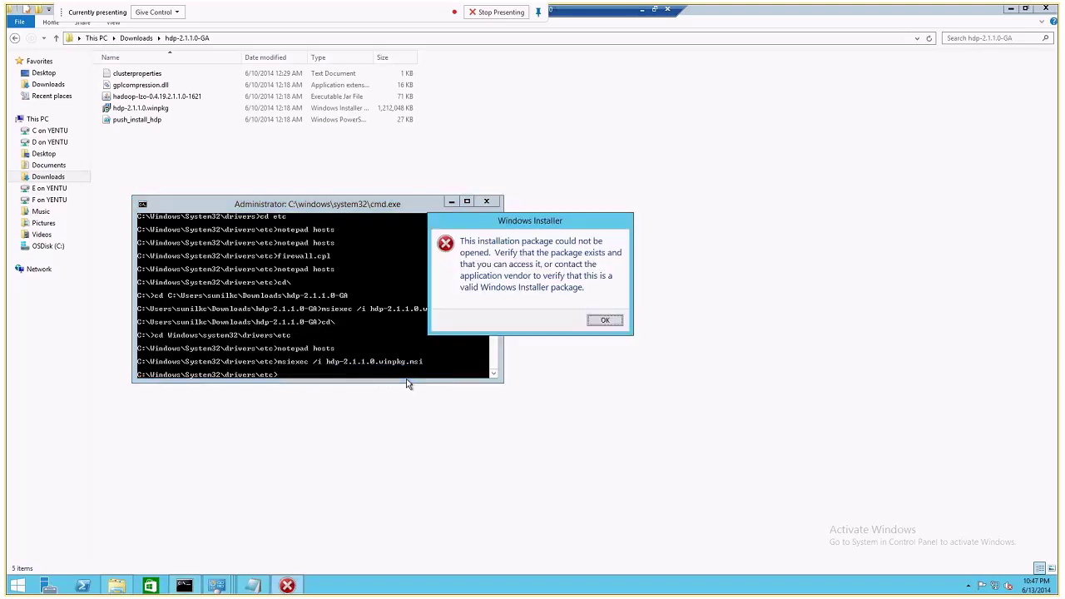
{"action": "left_click", "coordinate": [603, 321]}
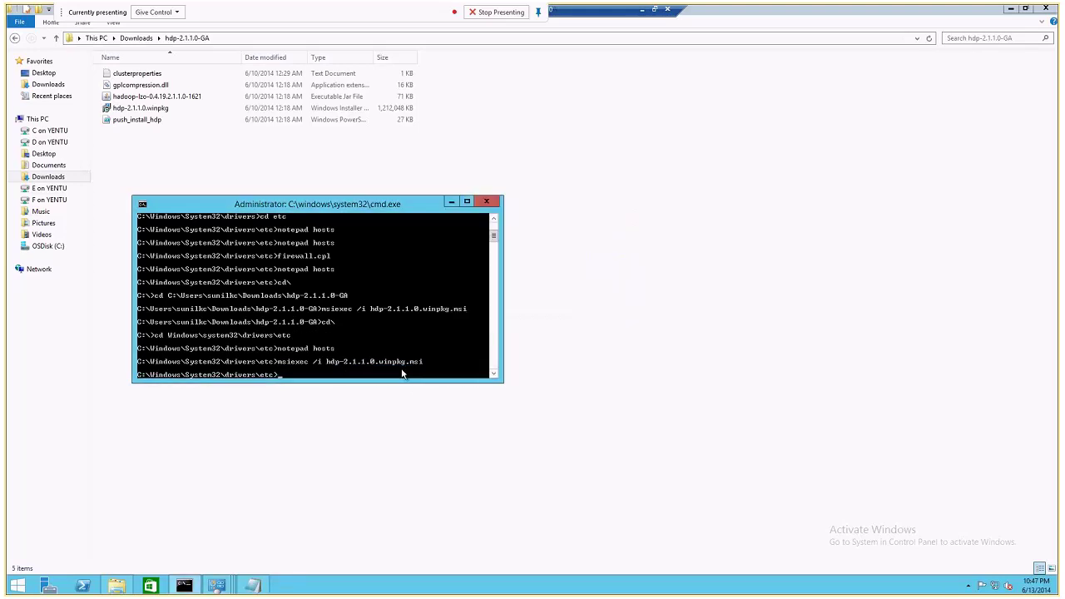
cd into the hdp-2.1.1.0-GA folder path and run msiexec /i hdp-2.1.1.0.winpkg.msi from there.
{"action": "type", "text": "cd\\"}
{"action": "key", "text": "Return"}
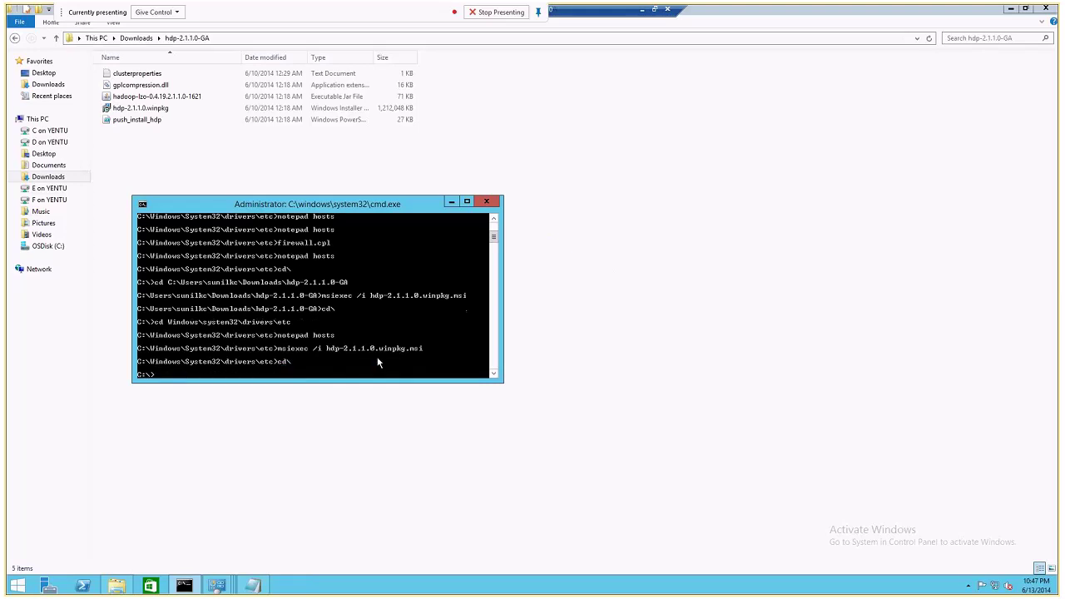
{"action": "left_click", "coordinate": [212, 42]}
{"action": "key", "text": "super+c"}
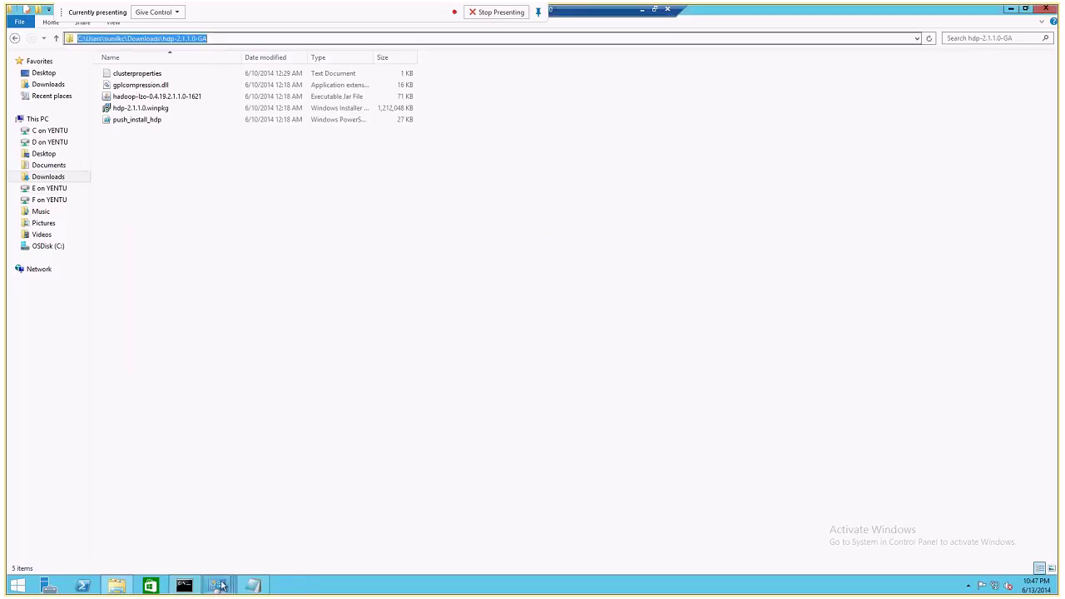
{"action": "left_click", "coordinate": [184, 585]}
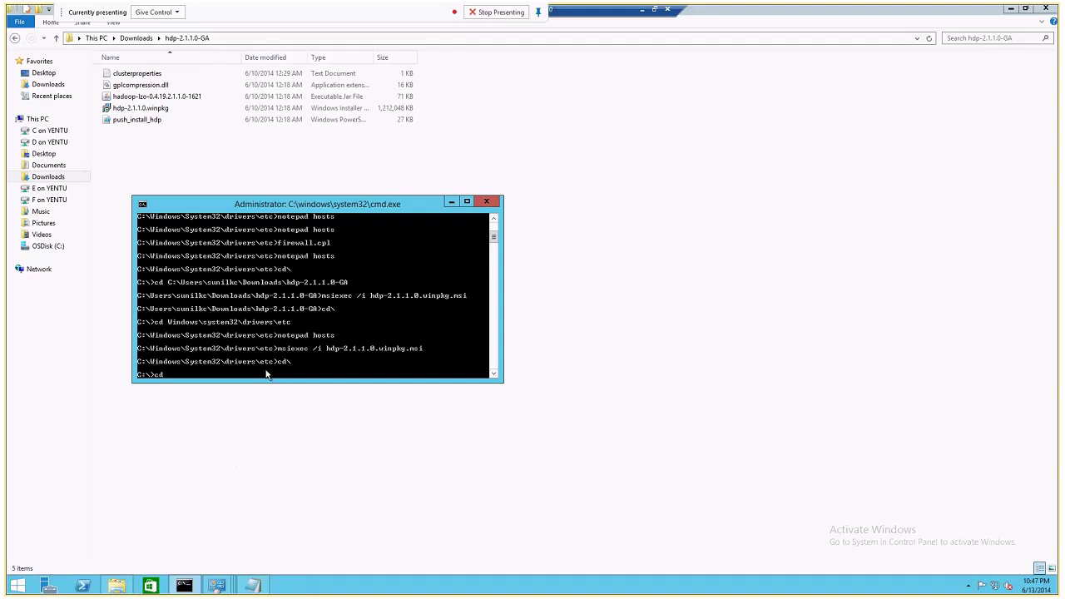
{"action": "type", "text": "cd"}
{"action": "right_click", "coordinate": [266, 374]}
{"action": "left_click", "coordinate": [290, 398]}
{"action": "key", "text": "Return"}
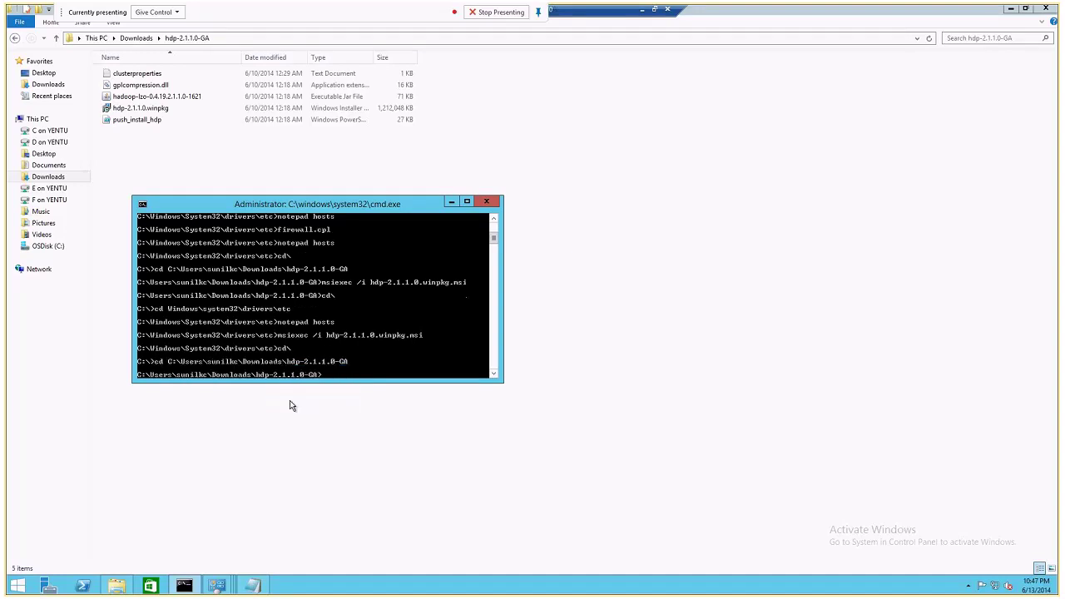
{"action": "key", "text": "Up"}
{"action": "key", "text": "Up"}
{"action": "key", "text": "Up"}
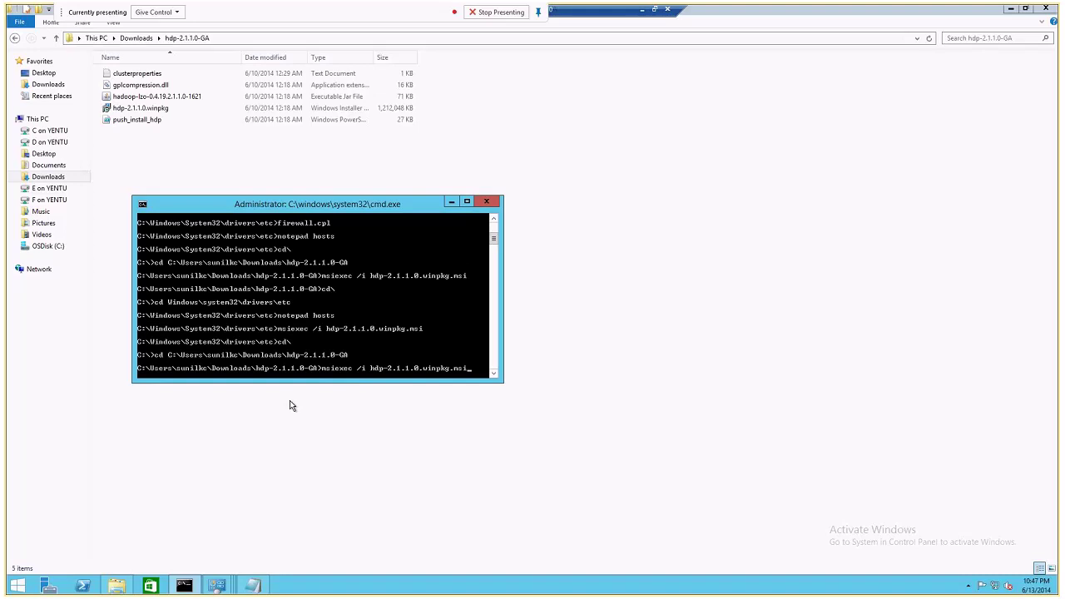
{"action": "key", "text": "Return"}
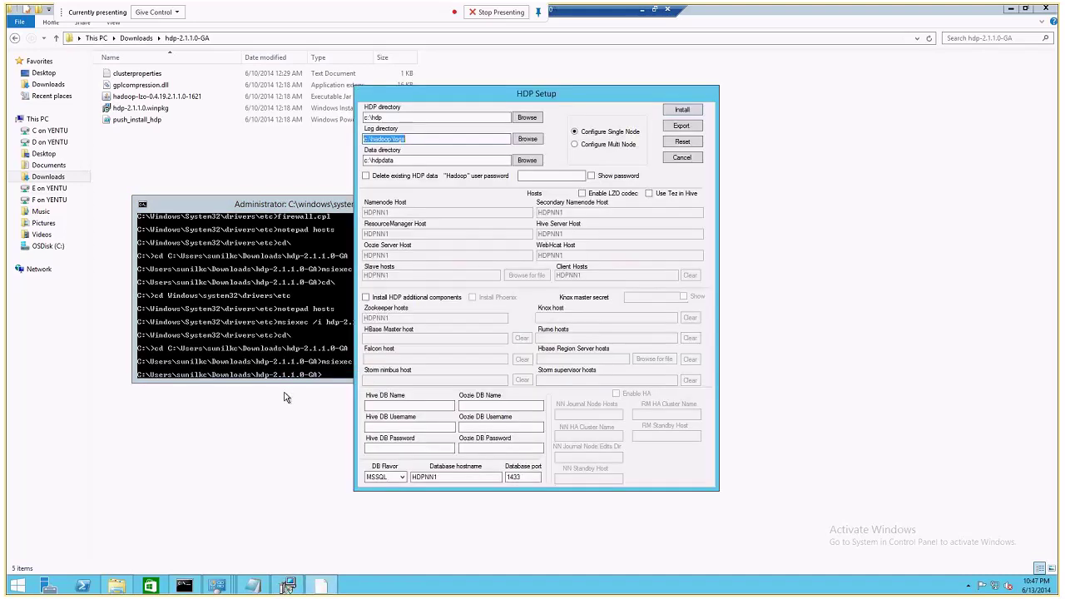
Move HDP Setup aside and open clusterproperties in Notepad beside it.
{"action": "left_click_drag", "start_coordinate": [474, 86], "coordinate": [437, 99]}
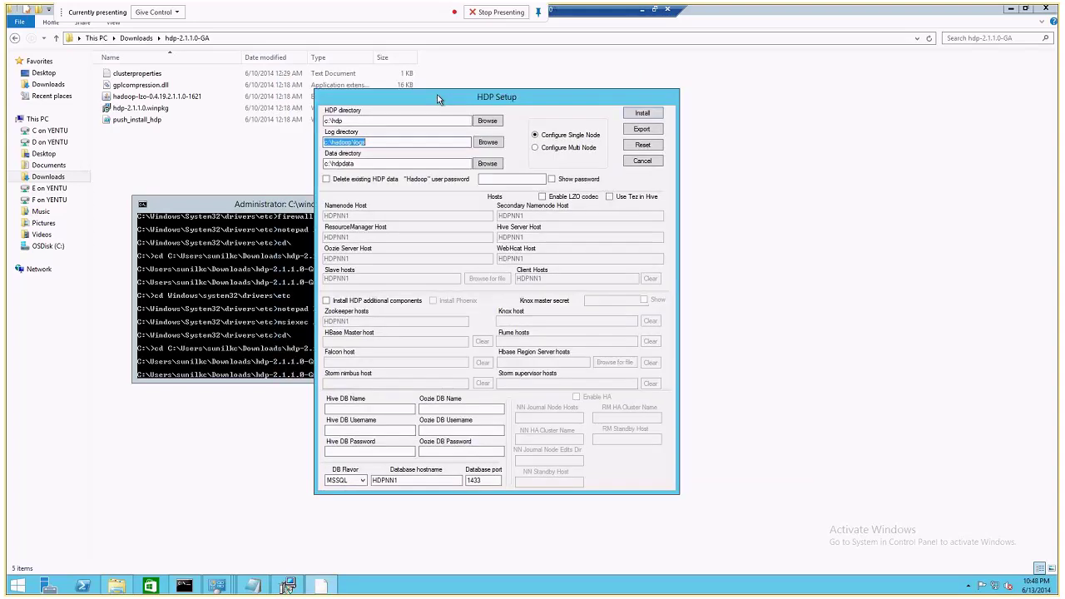
{"action": "left_click_drag", "start_coordinate": [437, 94], "coordinate": [583, 98]}
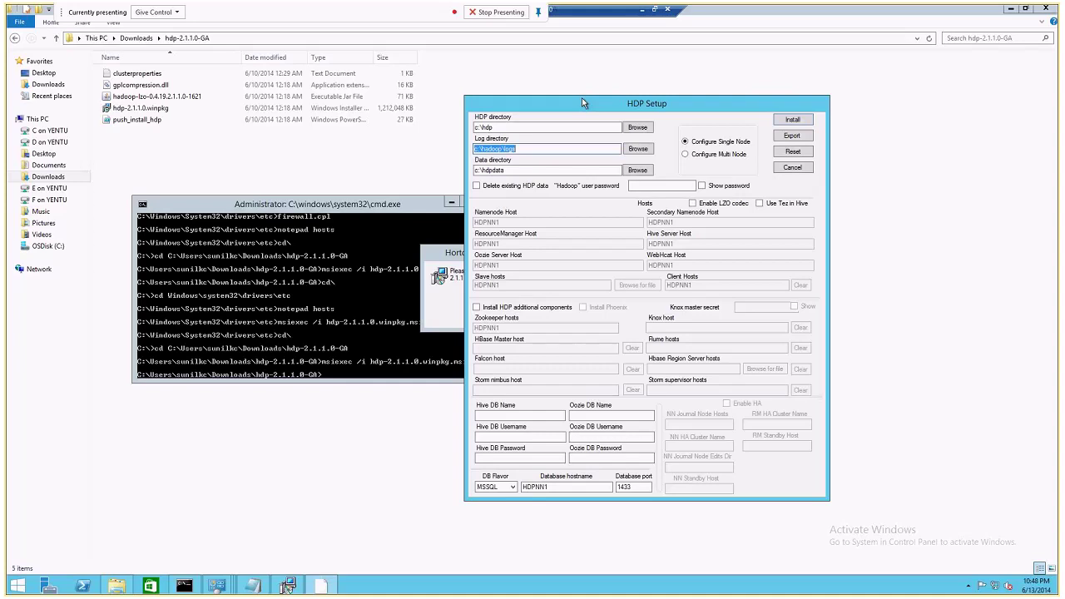
{"action": "double_click", "coordinate": [138, 75]}
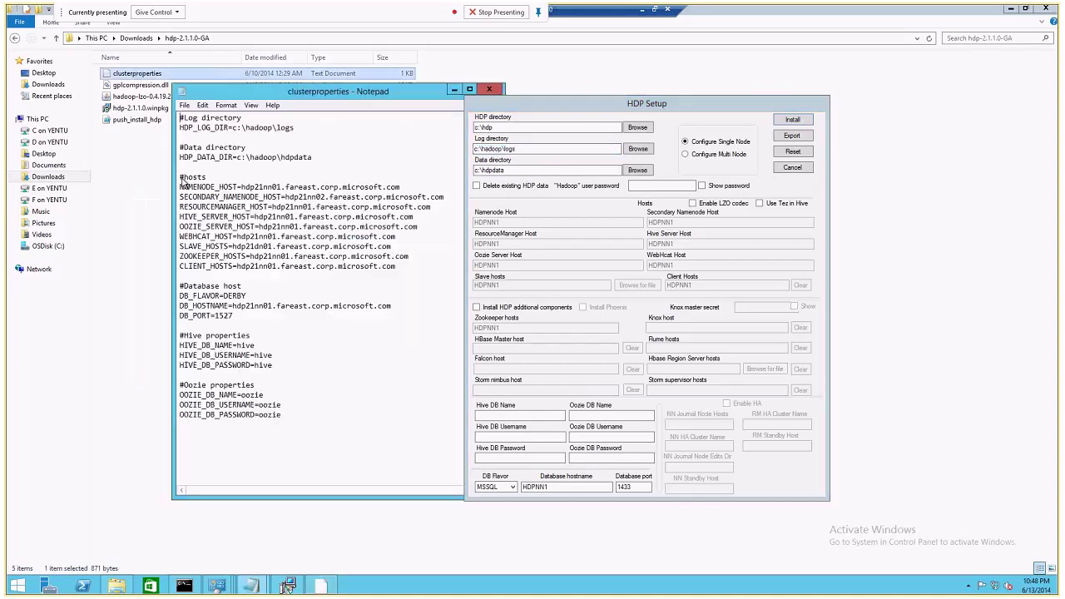
{"action": "left_click_drag", "start_coordinate": [393, 96], "coordinate": [375, 161]}
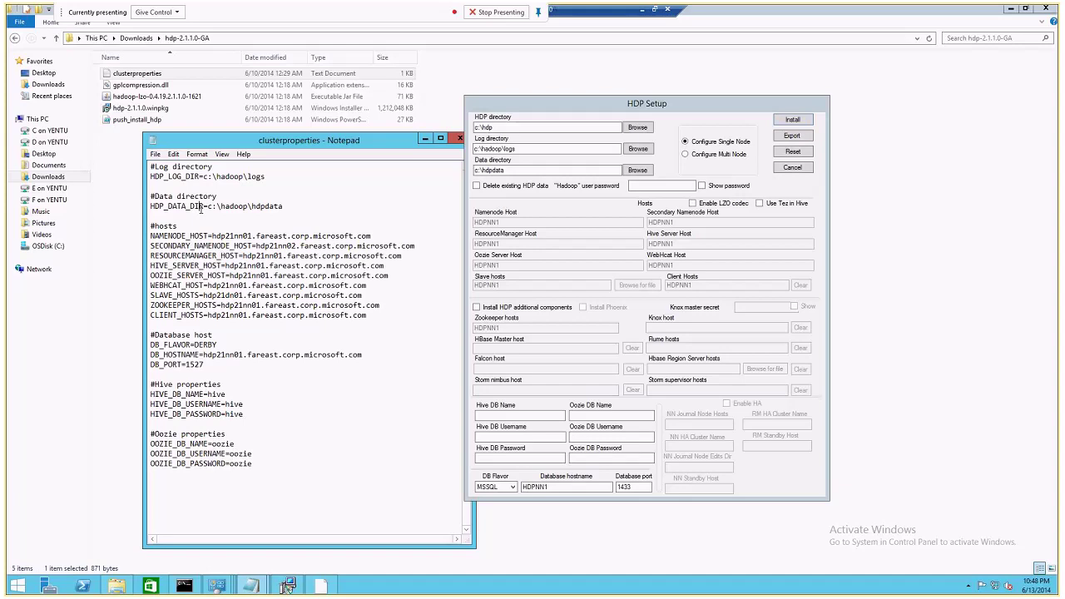
Inspect the NAMENODE_HOST and SECONDARY_NAMENODE_HOST lines, then minimize the command prompt.
{"action": "double_click", "coordinate": [179, 236]}
{"action": "left_click", "coordinate": [192, 246]}
{"action": "double_click", "coordinate": [191, 246]}
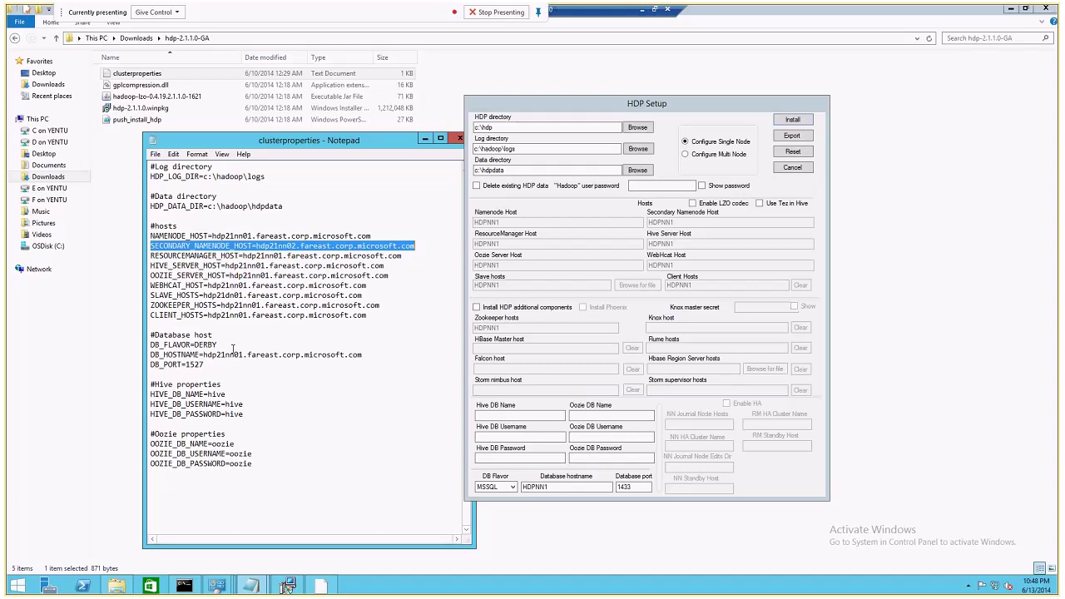
{"action": "left_click", "coordinate": [184, 586]}
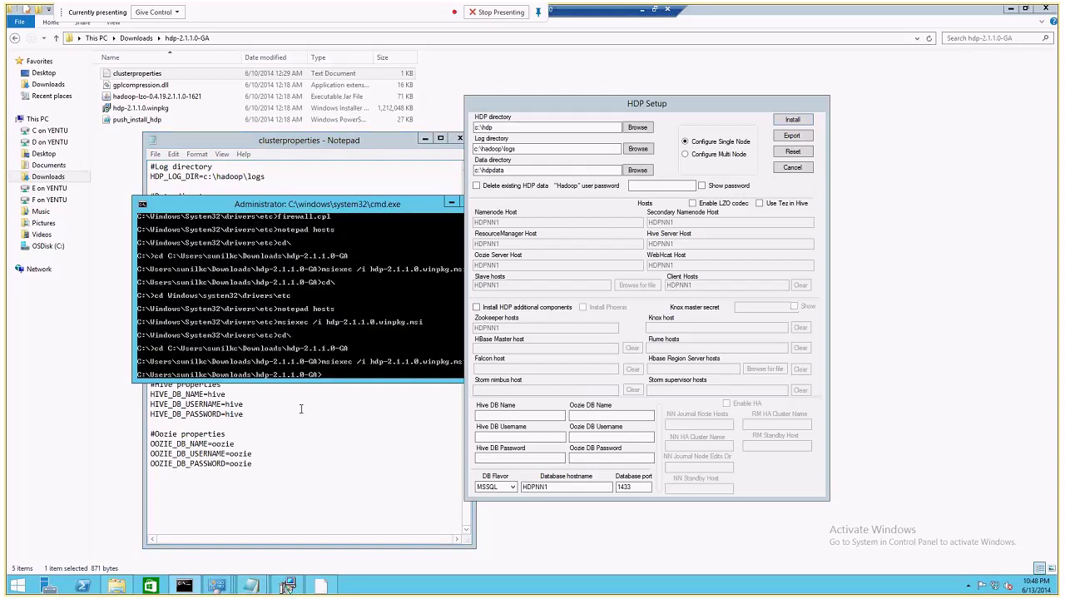
{"action": "left_click_drag", "start_coordinate": [378, 208], "coordinate": [290, 217]}
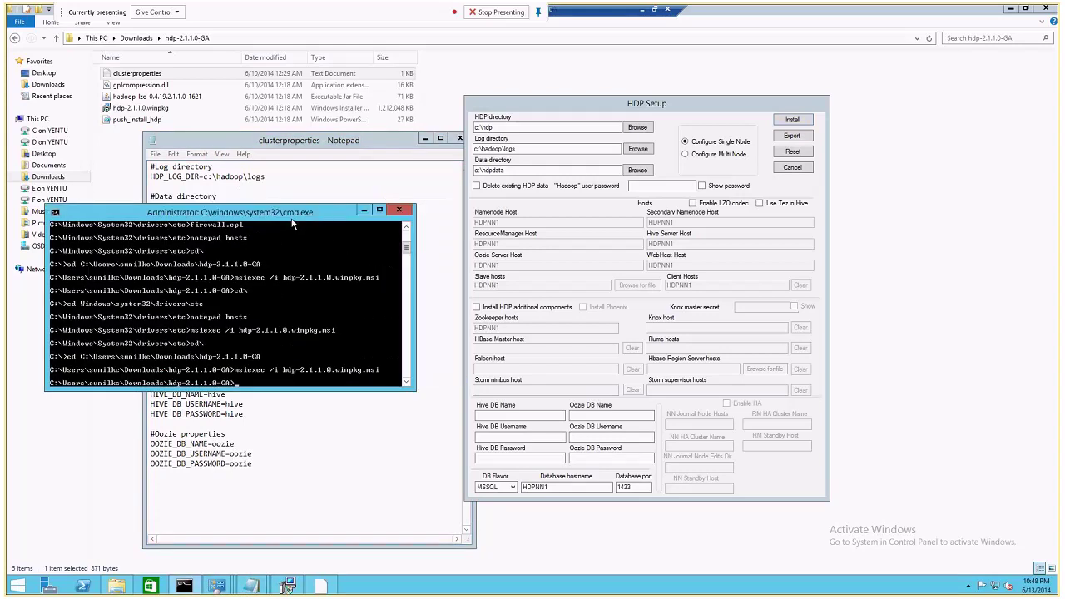
{"action": "left_click", "coordinate": [364, 210]}
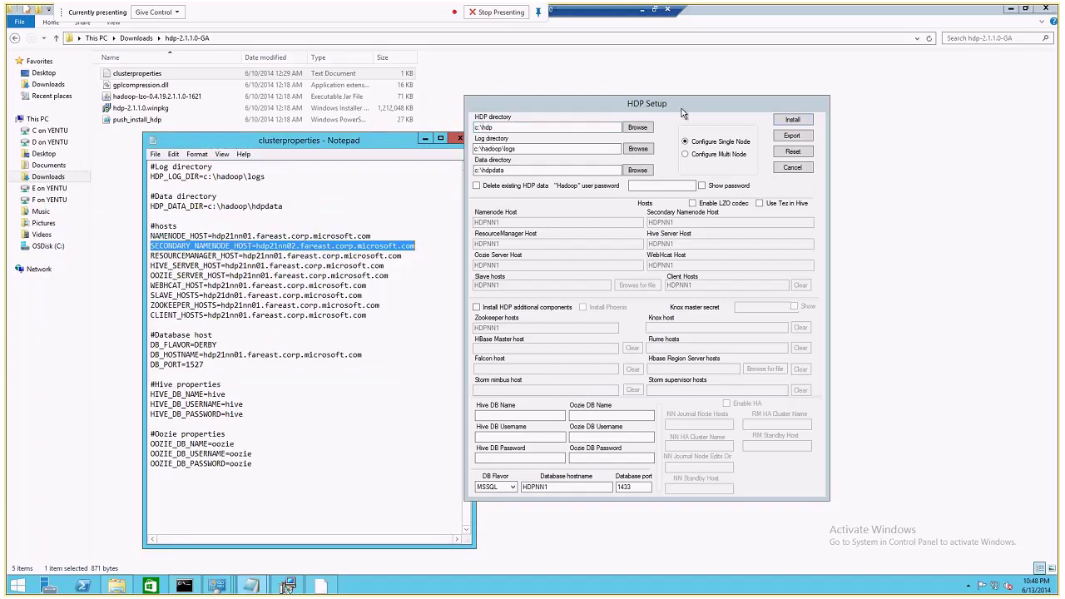
Insert Hadoop\ after c:\ in both fields, giving c:\Hadoop\hdp and c:\Hadoop\hdpdata.
{"action": "left_click", "coordinate": [481, 126]}
{"action": "key", "text": "Tab"}
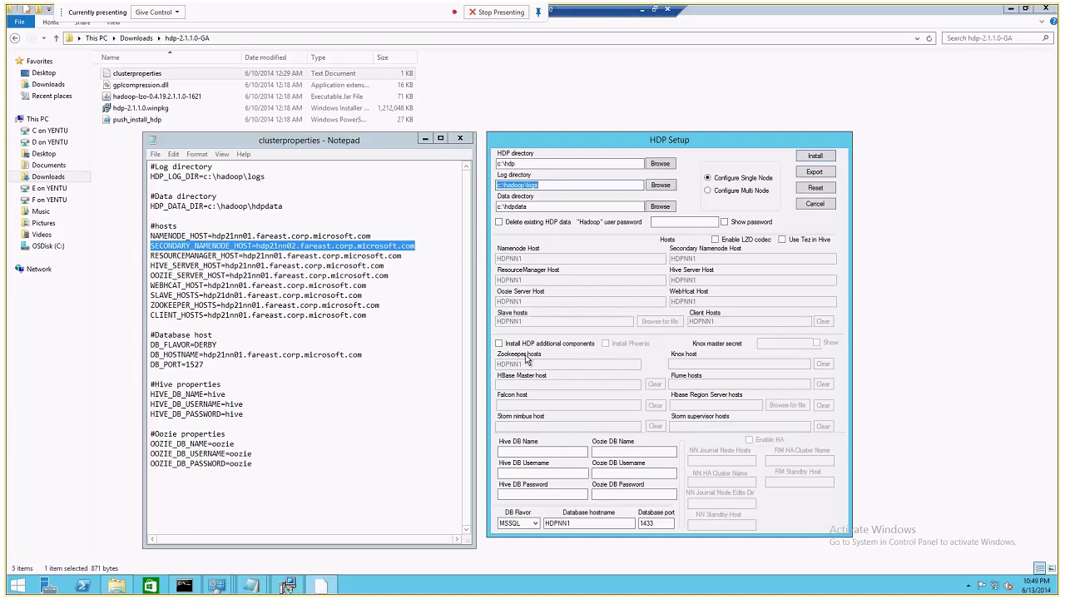
{"action": "left_click", "coordinate": [503, 164]}
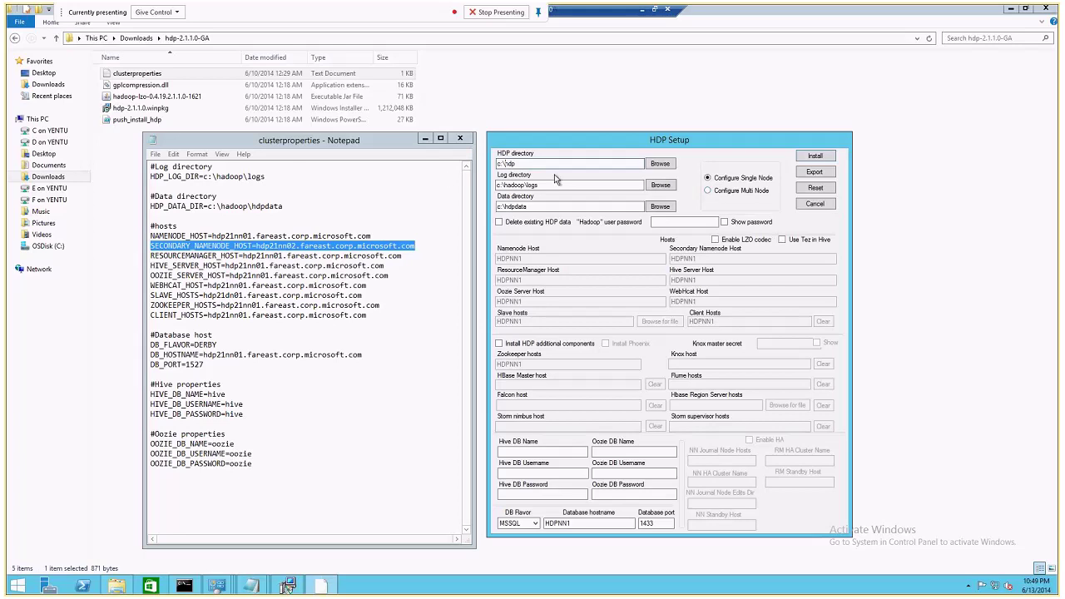
{"action": "left_click_drag", "start_coordinate": [514, 142], "coordinate": [513, 144]}
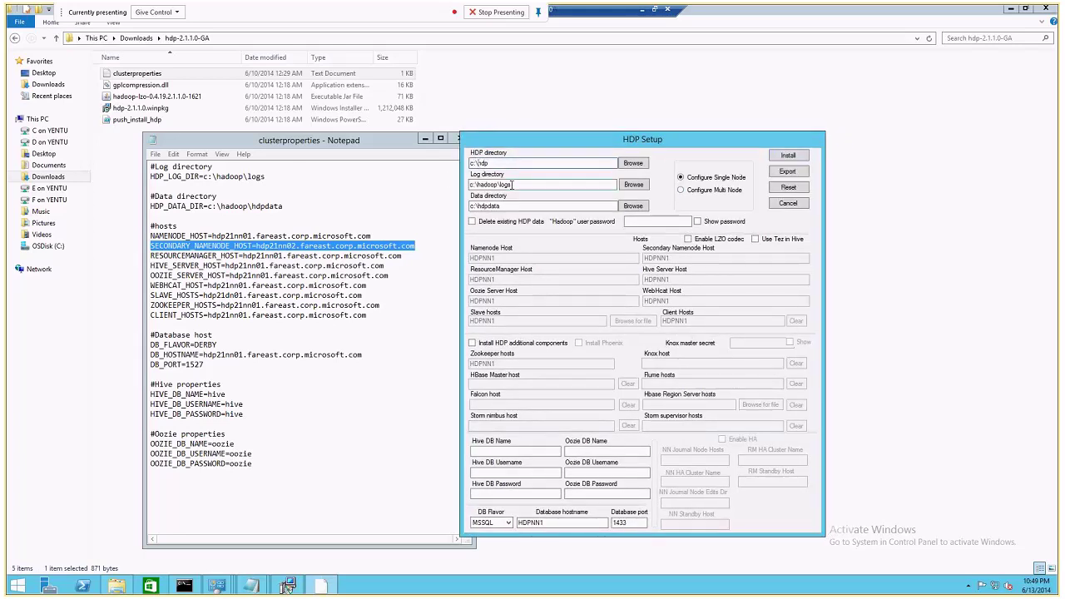
{"action": "type", "text": "Hadoop\\"}
{"action": "left_click_drag", "start_coordinate": [524, 168], "coordinate": [444, 164]}
{"action": "key", "text": "Tab"}
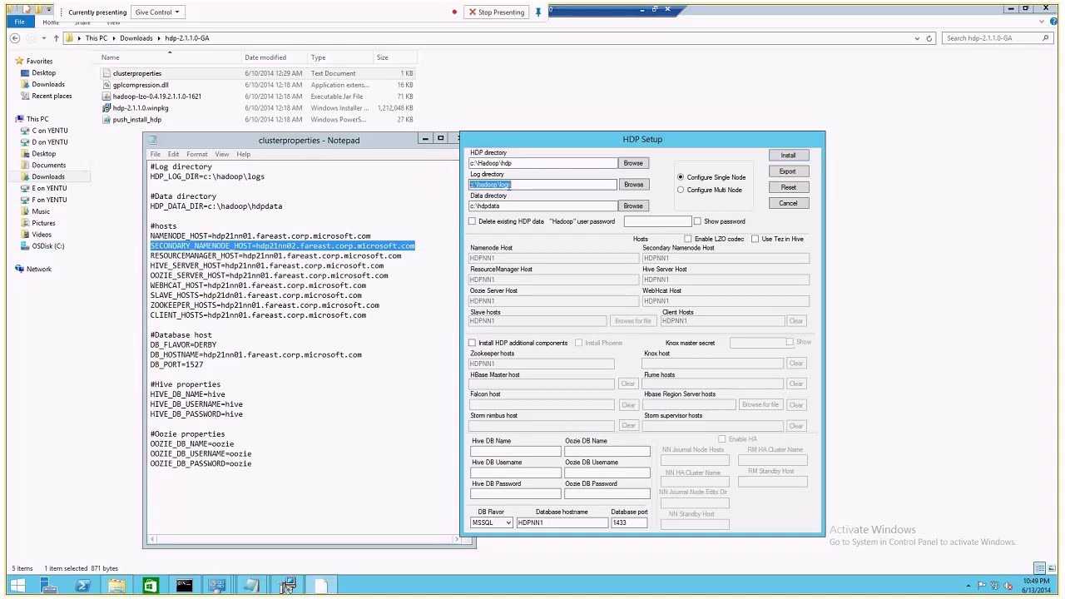
{"action": "left_click", "coordinate": [473, 206]}
{"action": "type", "text": "Hadoop\\"}
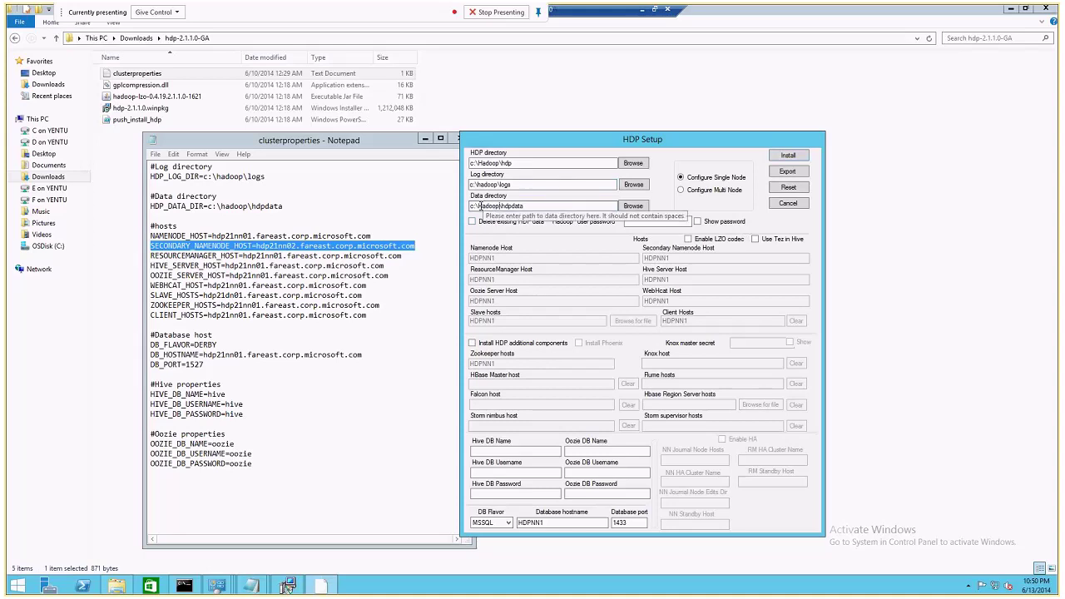
{"action": "double_click", "coordinate": [479, 206]}
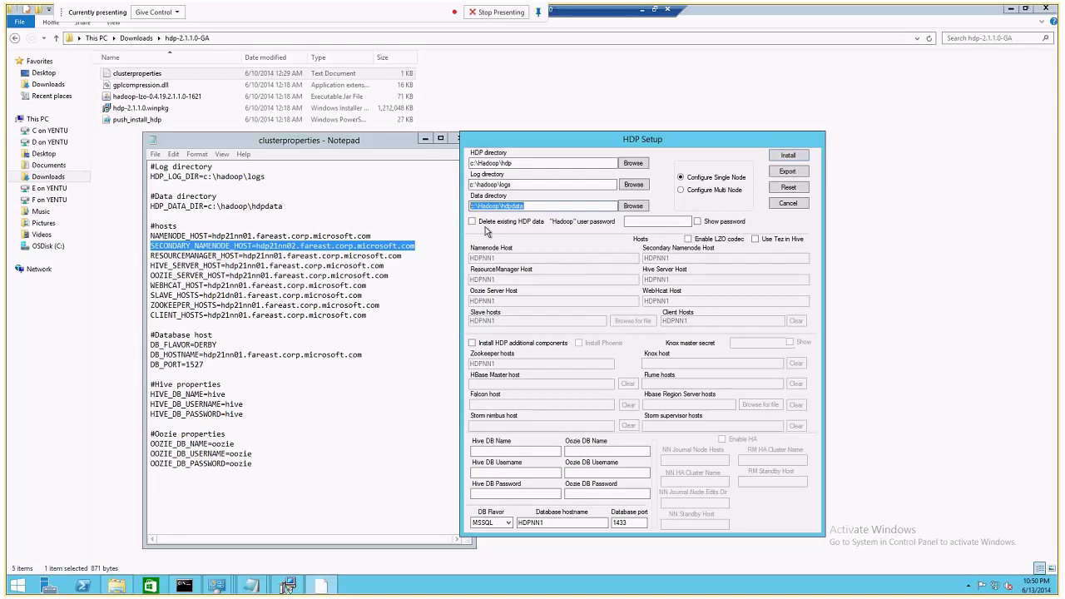
Enter the Hadoop user password in HDP Setup, with the password hidden afterwards.
{"action": "key", "text": "Tab"}
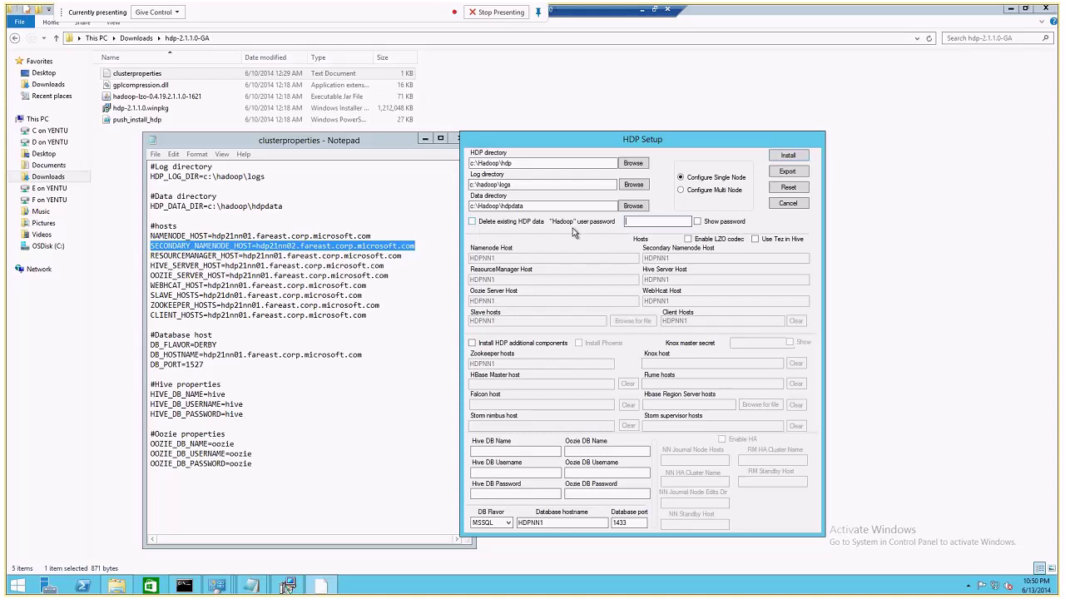
{"action": "left_click", "coordinate": [699, 223]}
{"action": "type", "text": "Pass@word1"}
{"action": "left_click", "coordinate": [709, 222]}
Switch HDP Setup to Configure Multi Node, click into Namenode Host, and reposition the window.
{"action": "left_click", "coordinate": [687, 190]}
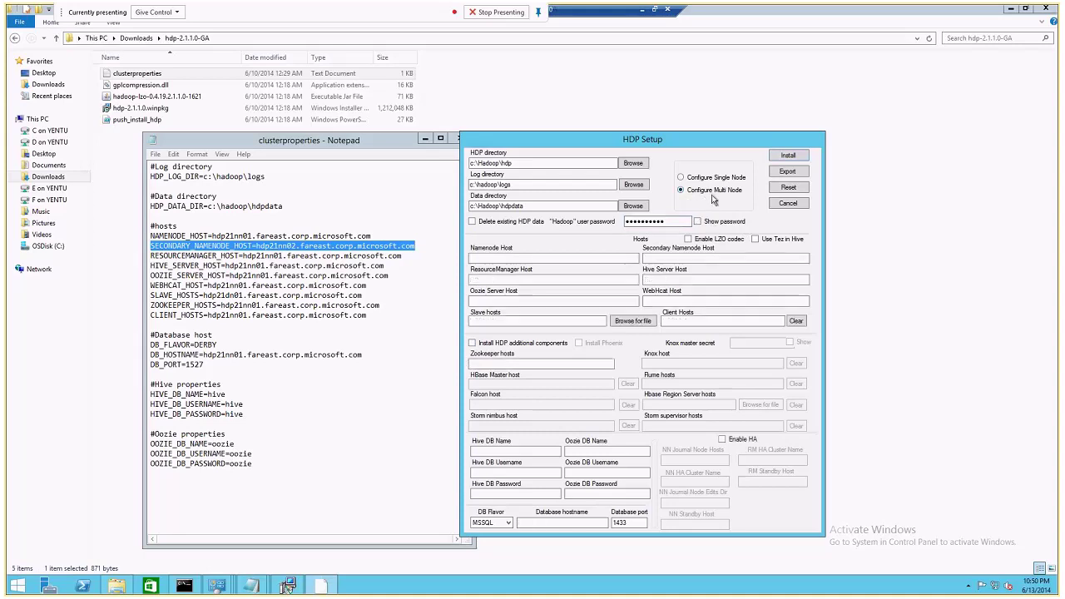
{"action": "left_click", "coordinate": [495, 256]}
{"action": "left_click_drag", "start_coordinate": [588, 147], "coordinate": [651, 144]}
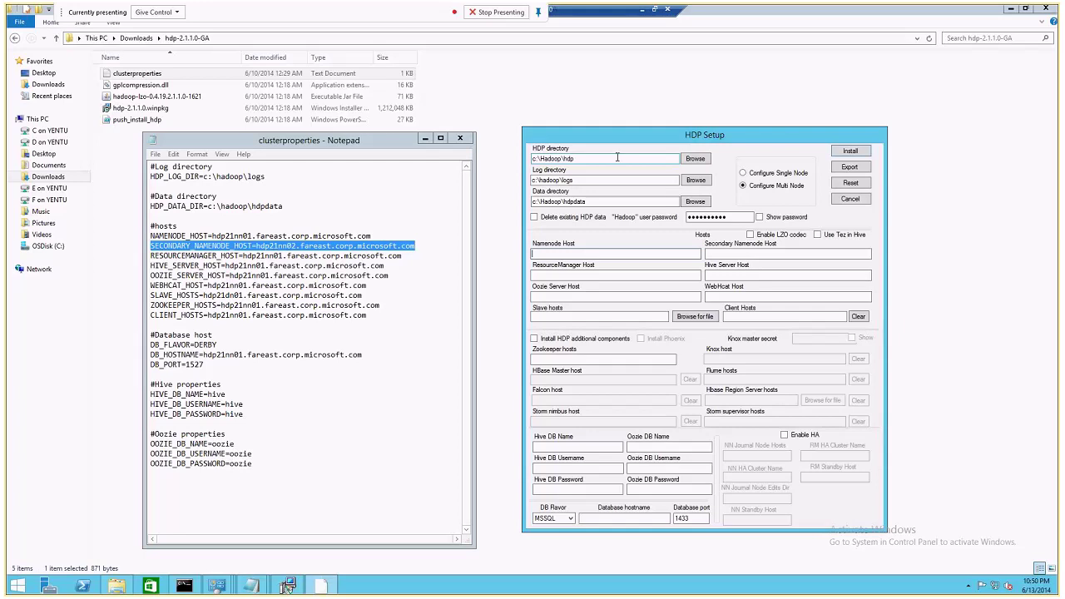
{"action": "left_click_drag", "start_coordinate": [624, 139], "coordinate": [585, 126]}
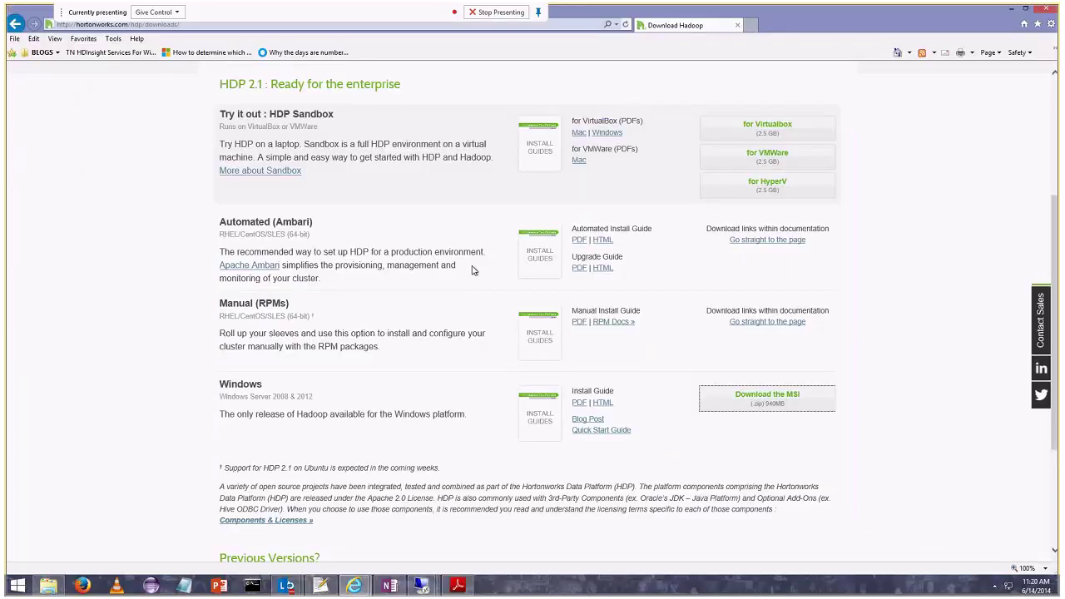
Copy the hdpnn1 hostname from SetupNotes.txt and paste it into Namenode Host.
{"action": "left_click", "coordinate": [331, 589]}
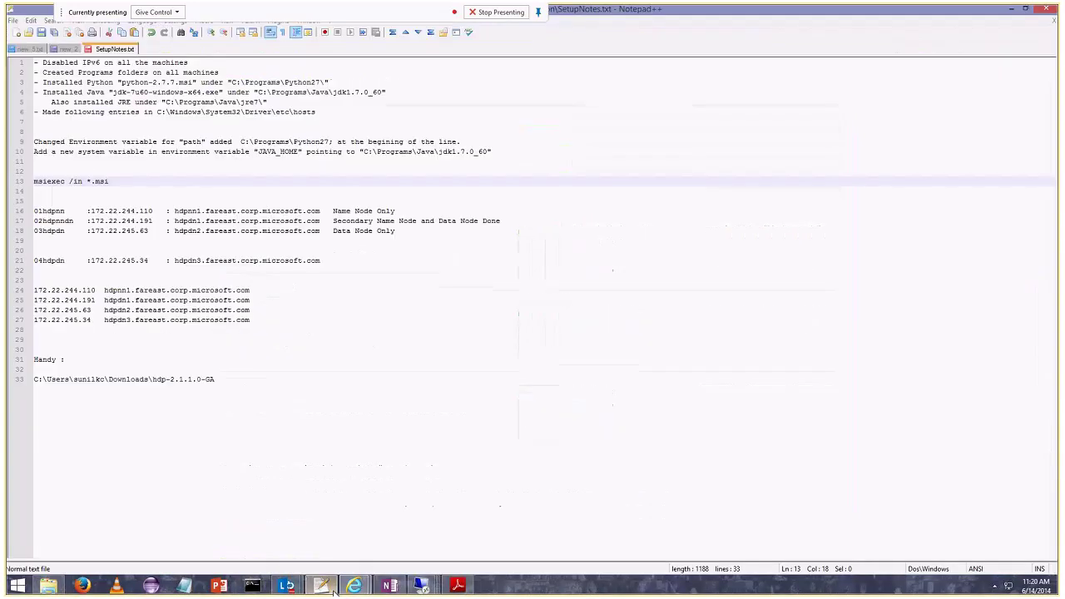
{"action": "mouse_move", "coordinate": [250, 291]}
{"action": "left_mouse_down"}
{"action": "mouse_move", "coordinate": [102, 289]}
{"action": "mouse_move", "coordinate": [251, 290]}
{"action": "left_mouse_up"}
{"action": "key", "text": "ctrl+c"}
{"action": "mouse_move", "coordinate": [404, 586]}
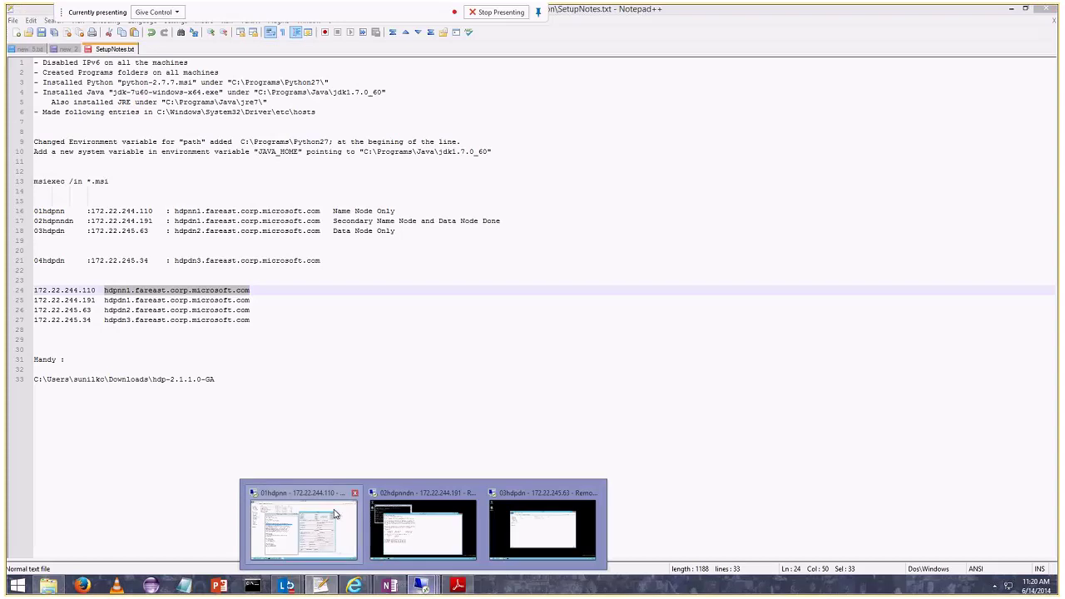
{"action": "left_click", "coordinate": [305, 524]}
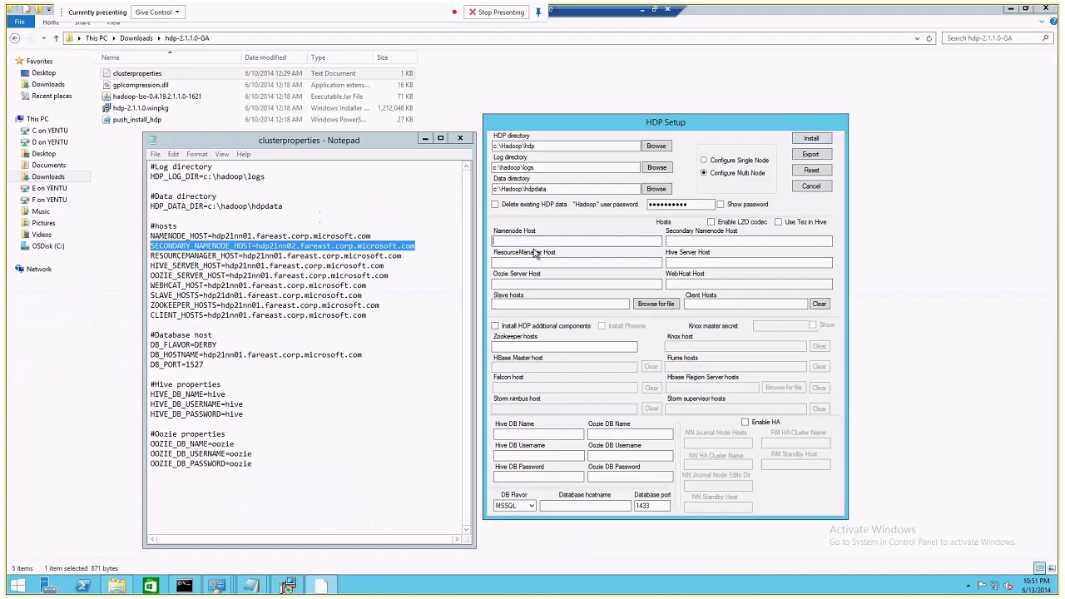
{"action": "key", "text": "ctrl+v"}
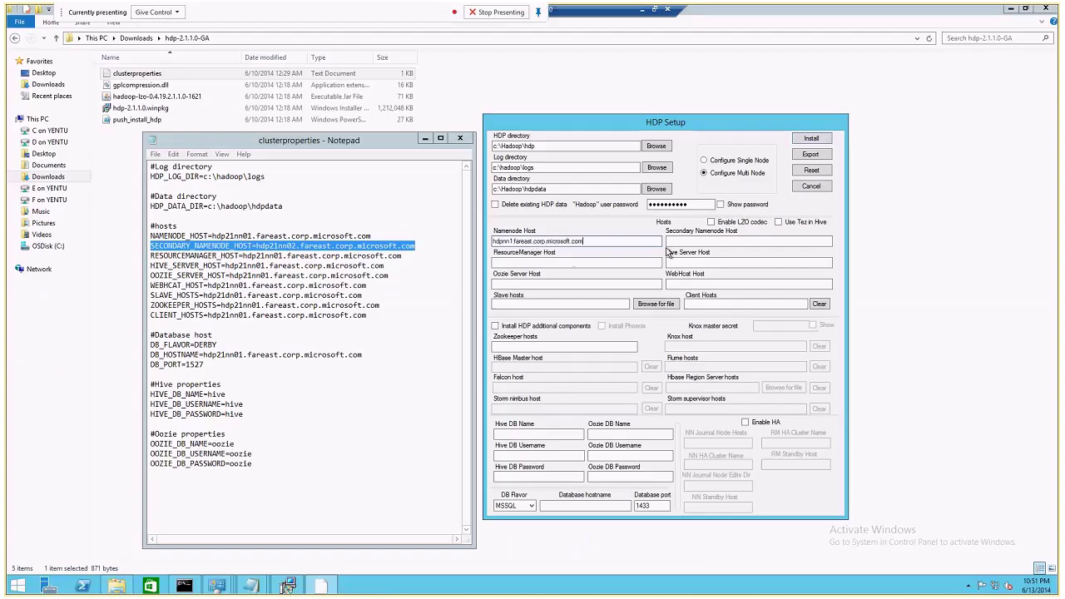
Copy hdpdn1.fareast.corp.microsoft.com from the notes into the Secondary Namenode Host field.
{"action": "left_click", "coordinate": [681, 240]}
{"action": "left_click", "coordinate": [641, 15]}
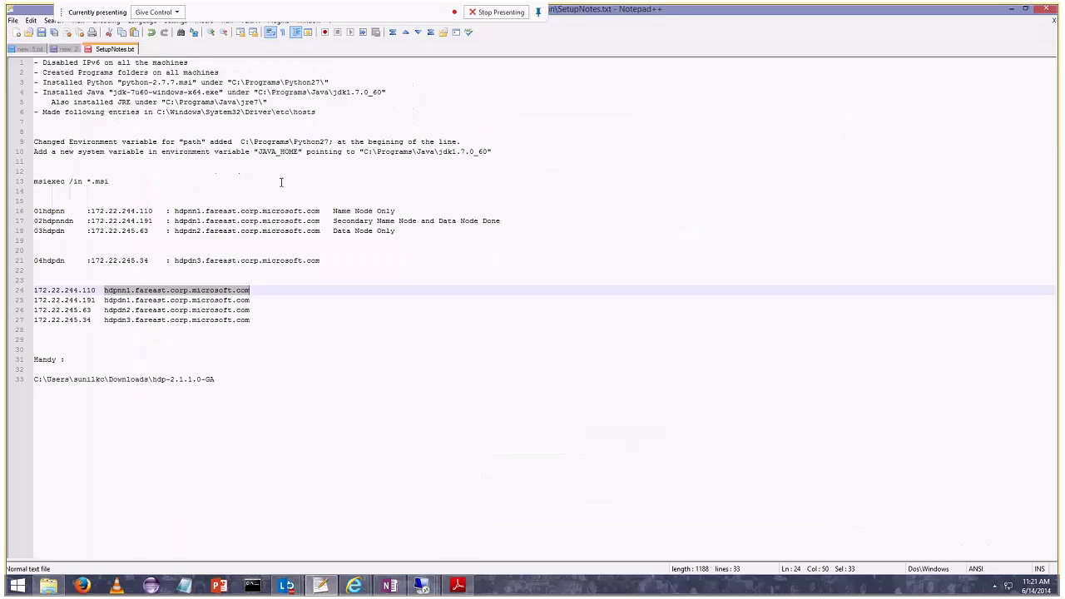
{"action": "left_click_drag", "start_coordinate": [174, 221], "coordinate": [320, 222]}
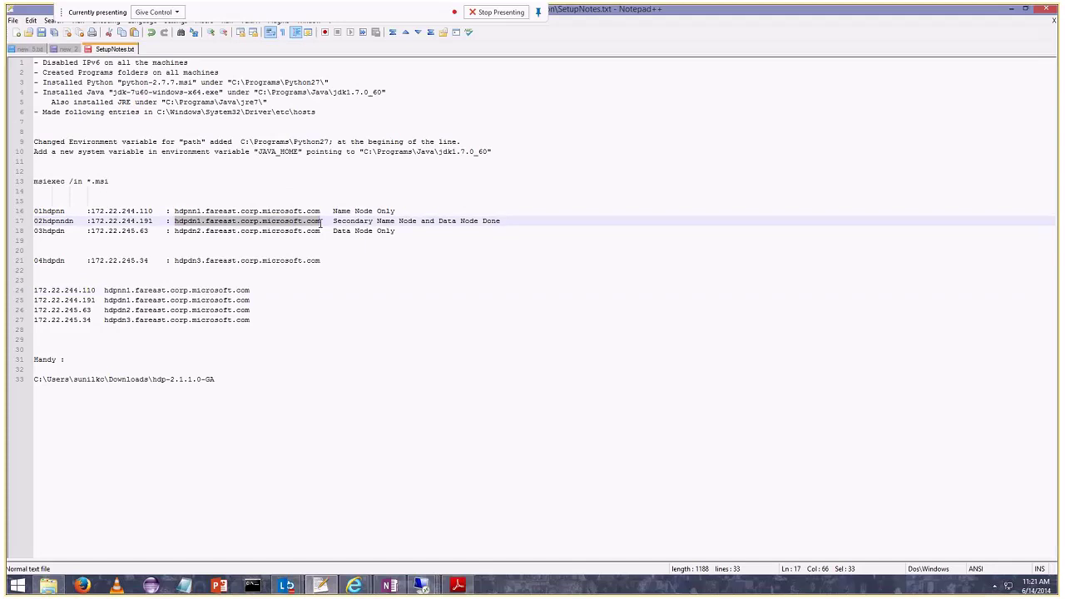
{"action": "mouse_move", "coordinate": [422, 585]}
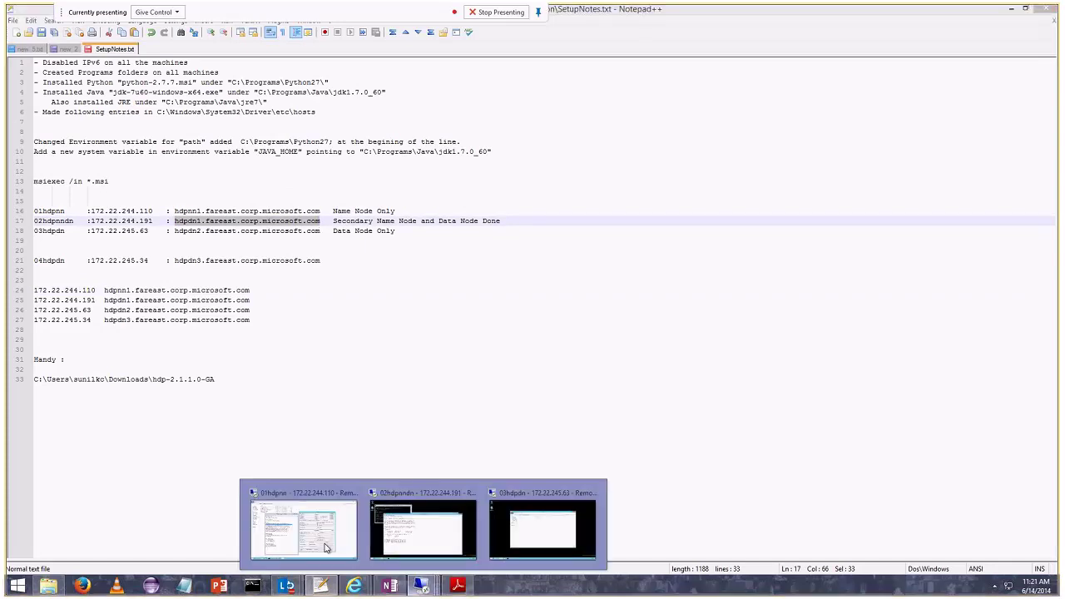
{"action": "left_click", "coordinate": [306, 524]}
{"action": "left_click_drag", "start_coordinate": [492, 241], "coordinate": [504, 241]}
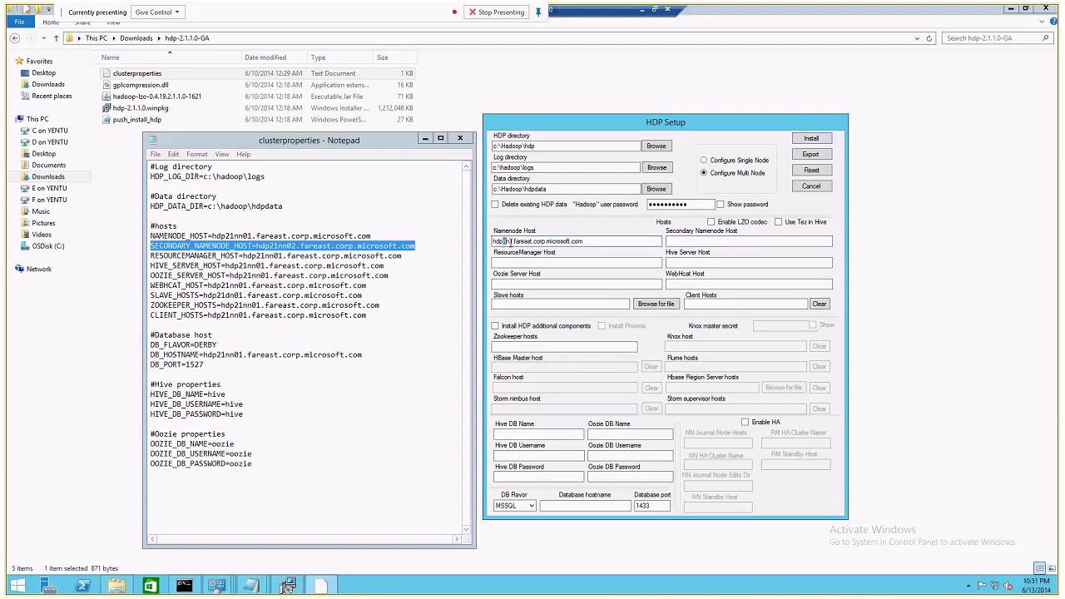
{"action": "left_click", "coordinate": [699, 241]}
{"action": "key", "text": "ctrl+v"}
{"action": "left_click", "coordinate": [681, 242]}
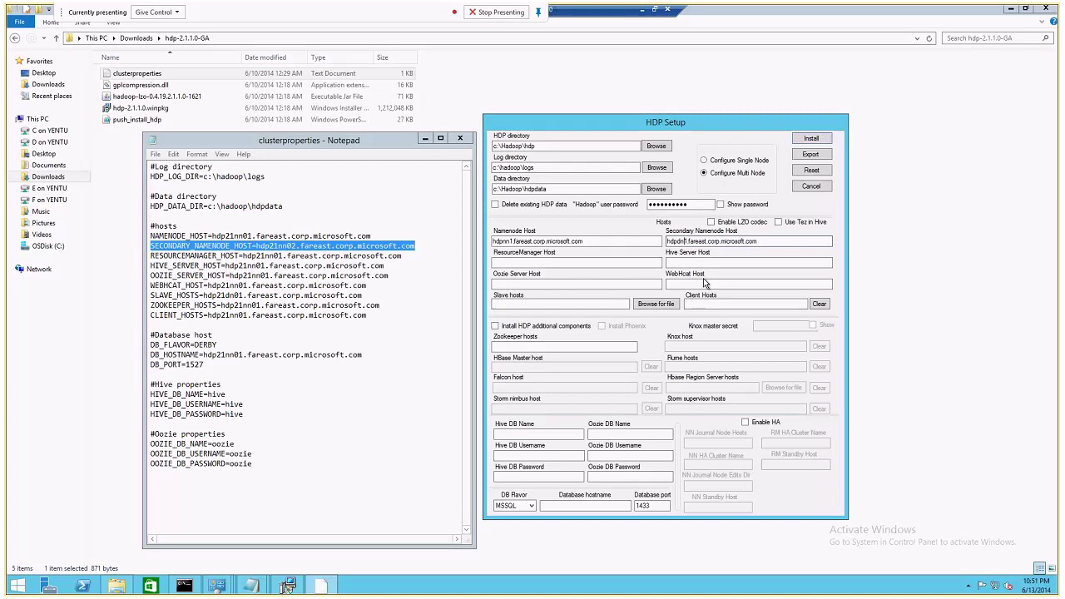
{"action": "double_click", "coordinate": [559, 240]}
{"action": "key", "text": "ctrl+c"}
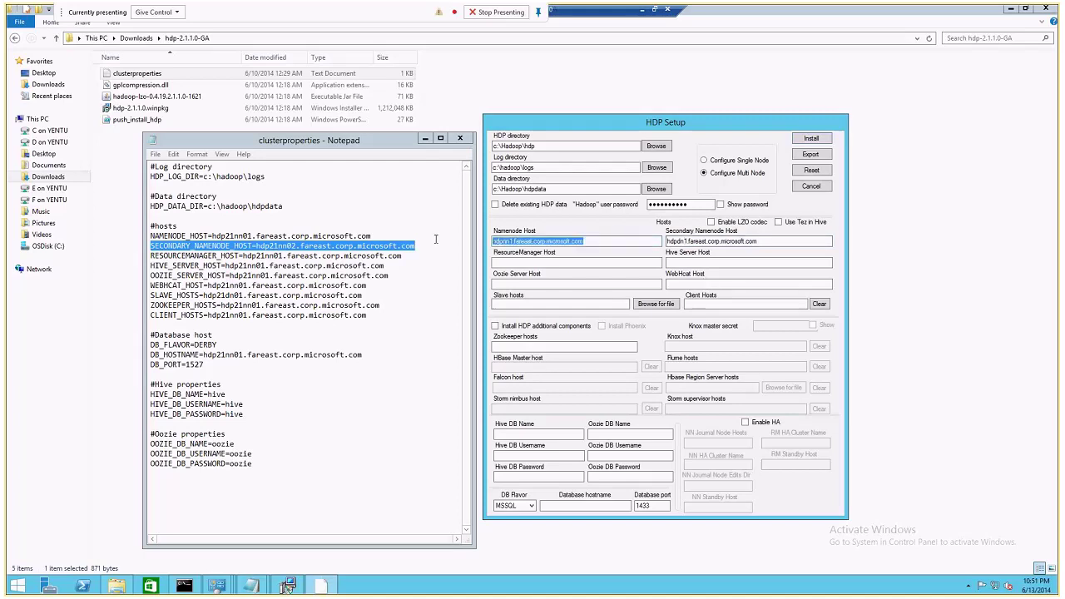
Paste hdpnn1.fareast.corp.microsoft.com into the ResourceManager, Hive Server, Oozie Server and WebHcat Host fields.
{"action": "left_click", "coordinate": [512, 241]}
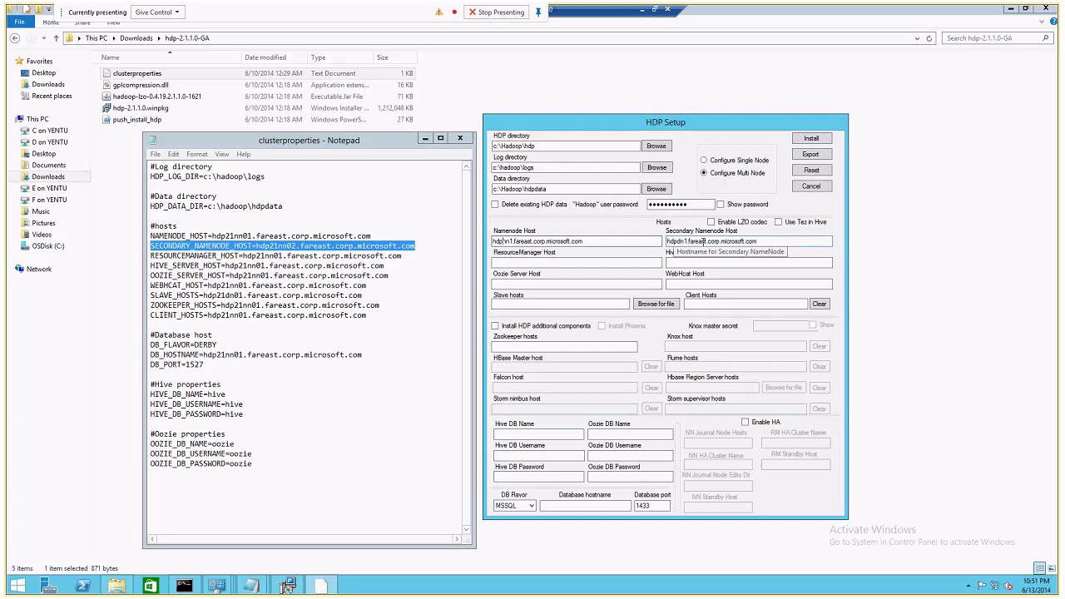
{"action": "left_click", "coordinate": [526, 261]}
{"action": "key", "text": "ctrl+v"}
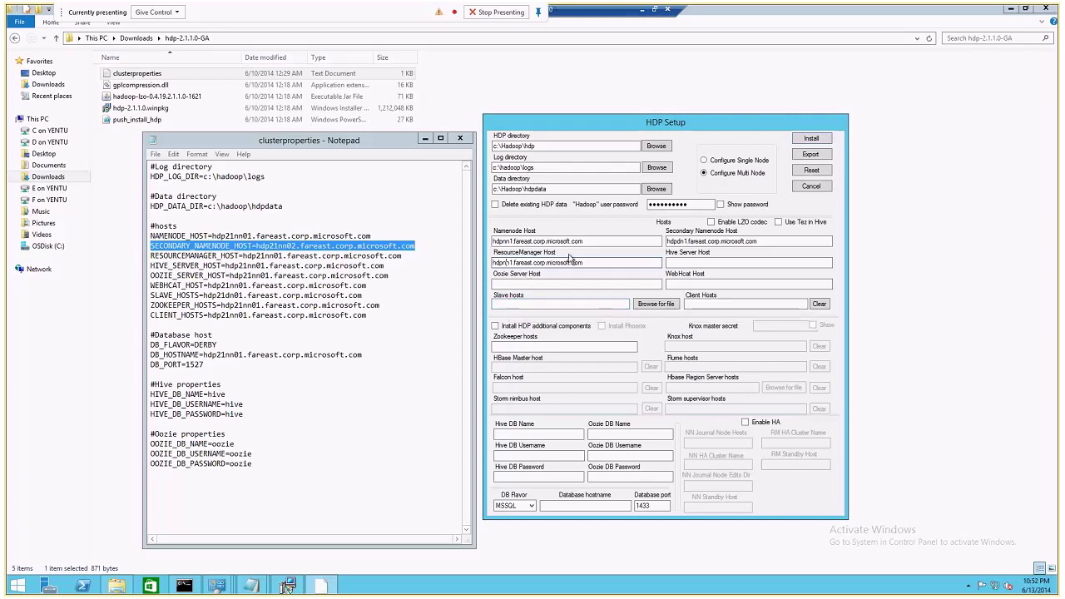
{"action": "left_click_drag", "start_coordinate": [584, 262], "coordinate": [494, 263]}
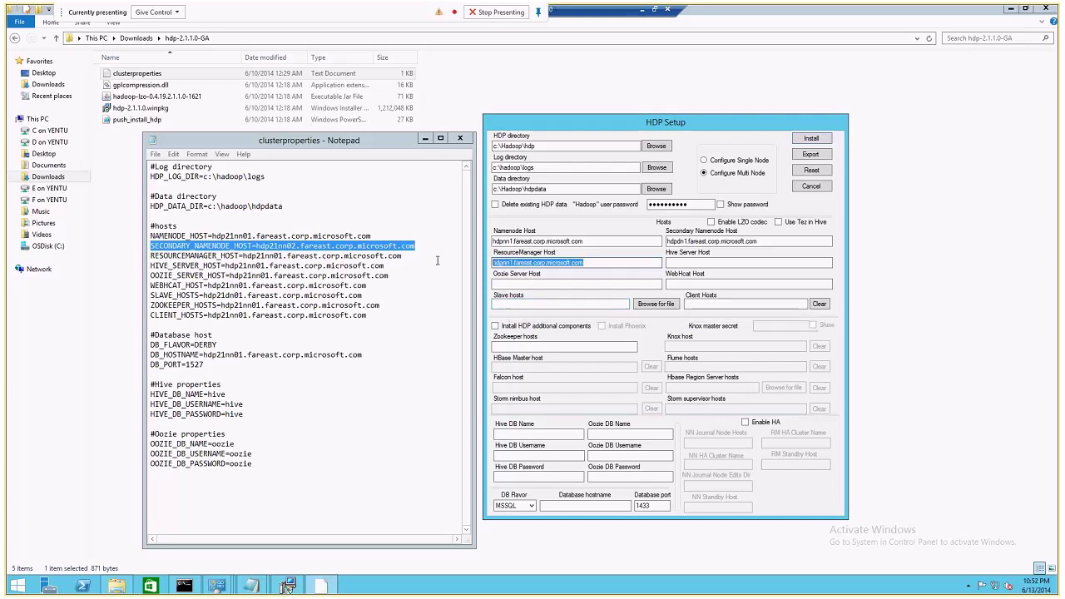
{"action": "key", "text": "ctrl+c"}
{"action": "left_click", "coordinate": [703, 263]}
{"action": "key", "text": "ctrl+v"}
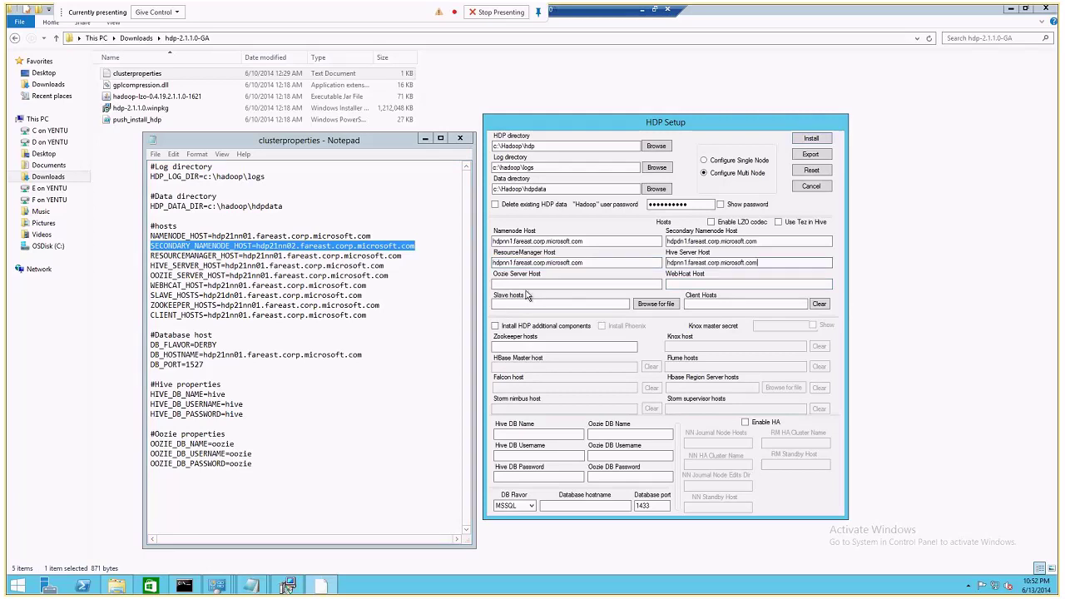
{"action": "left_click", "coordinate": [533, 284]}
{"action": "key", "text": "ctrl+v"}
{"action": "key", "text": "Tab"}
{"action": "key", "text": "ctrl+v"}
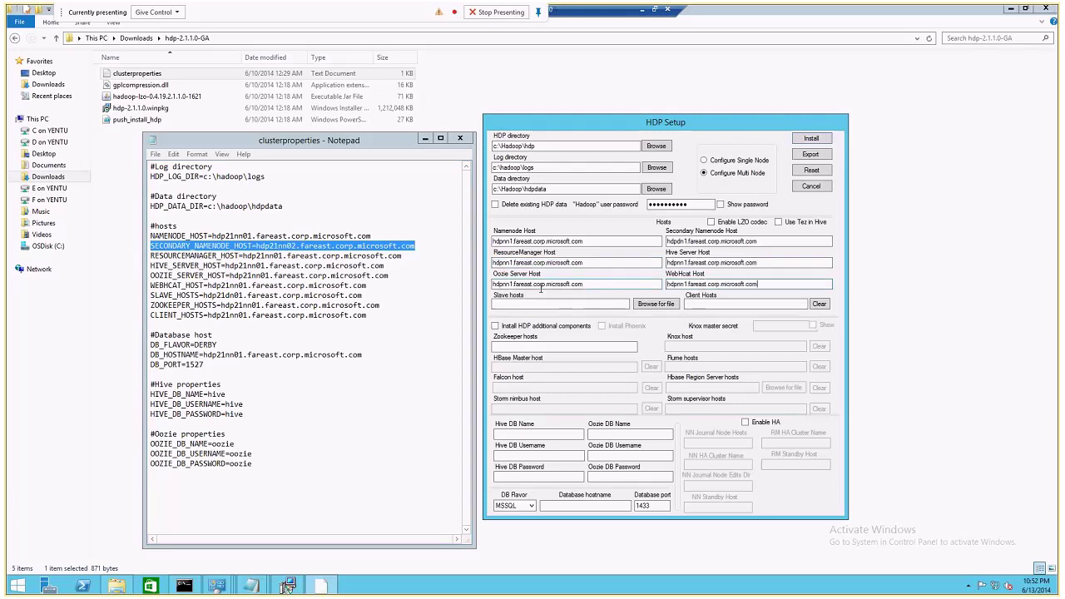
{"action": "left_click", "coordinate": [506, 303]}
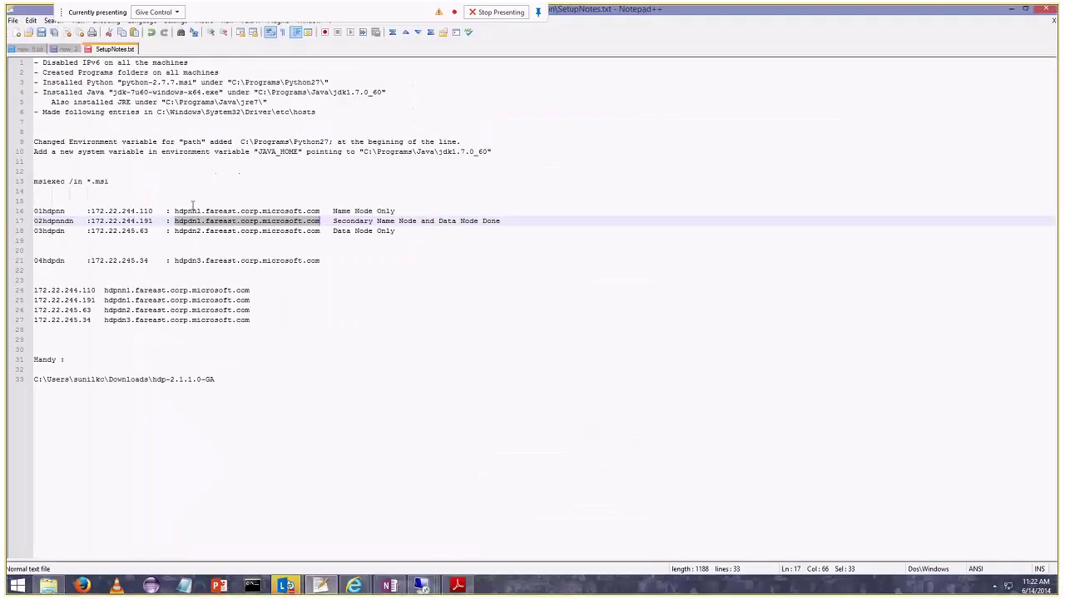
Select hdpdn2 on line 18 of the notes and admit the waiting Lync lobby guest.
{"action": "double_click", "coordinate": [188, 231]}
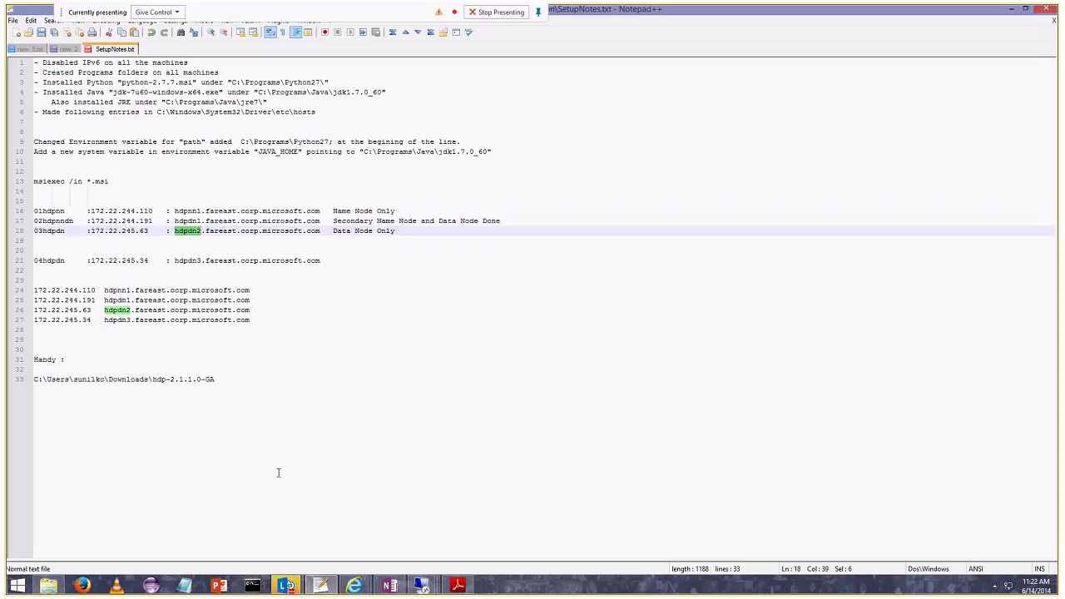
{"action": "mouse_move", "coordinate": [345, 591]}
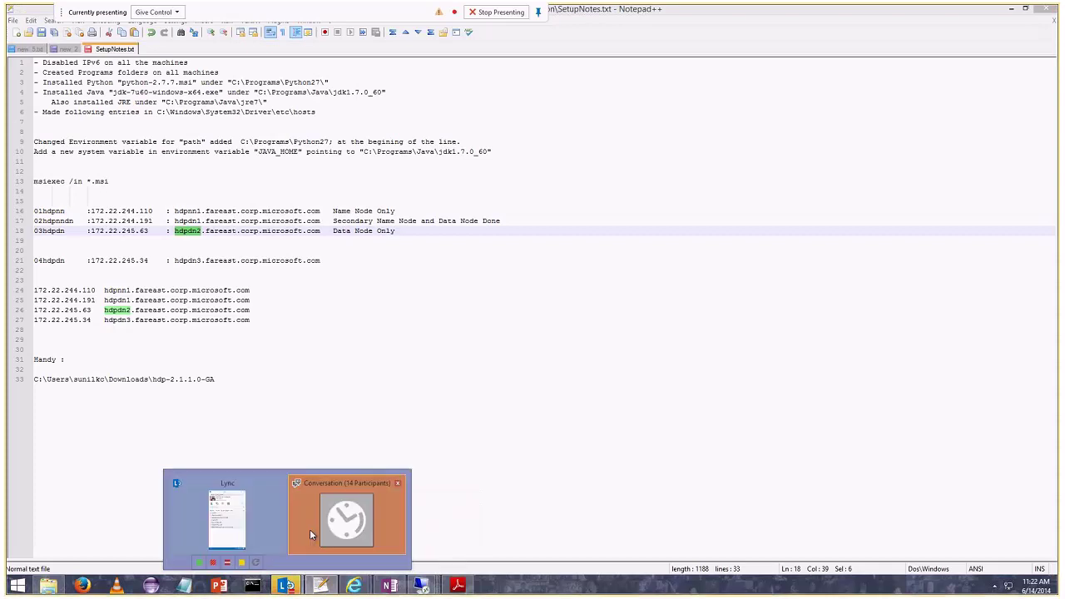
{"action": "left_click", "coordinate": [309, 529]}
{"action": "left_click", "coordinate": [98, 84]}
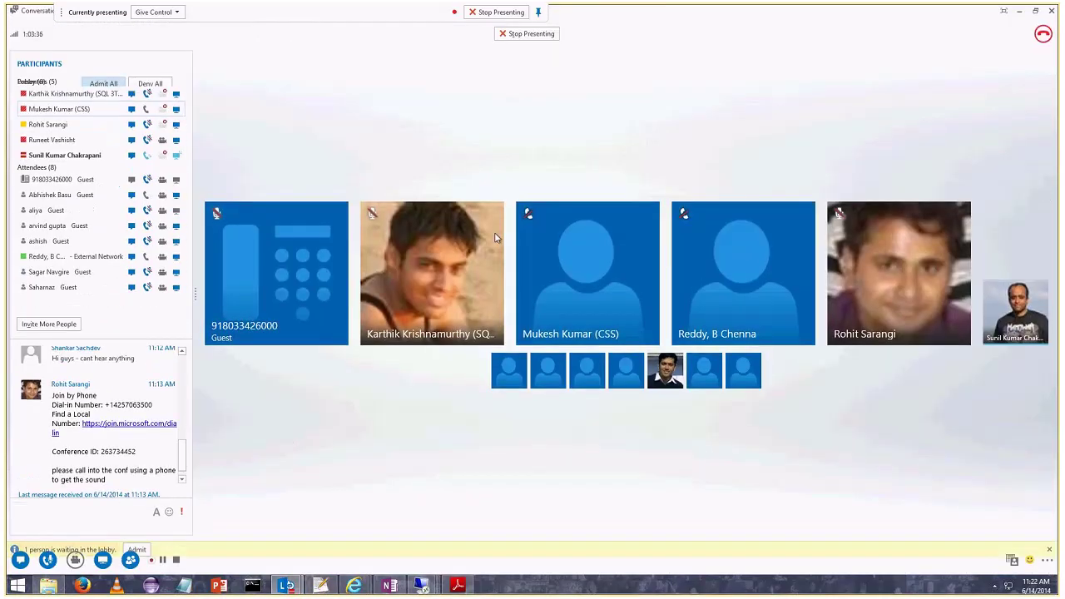
Minimize the meeting and return to the 01hdpnn Remote Desktop session.
{"action": "left_click", "coordinate": [1020, 13]}
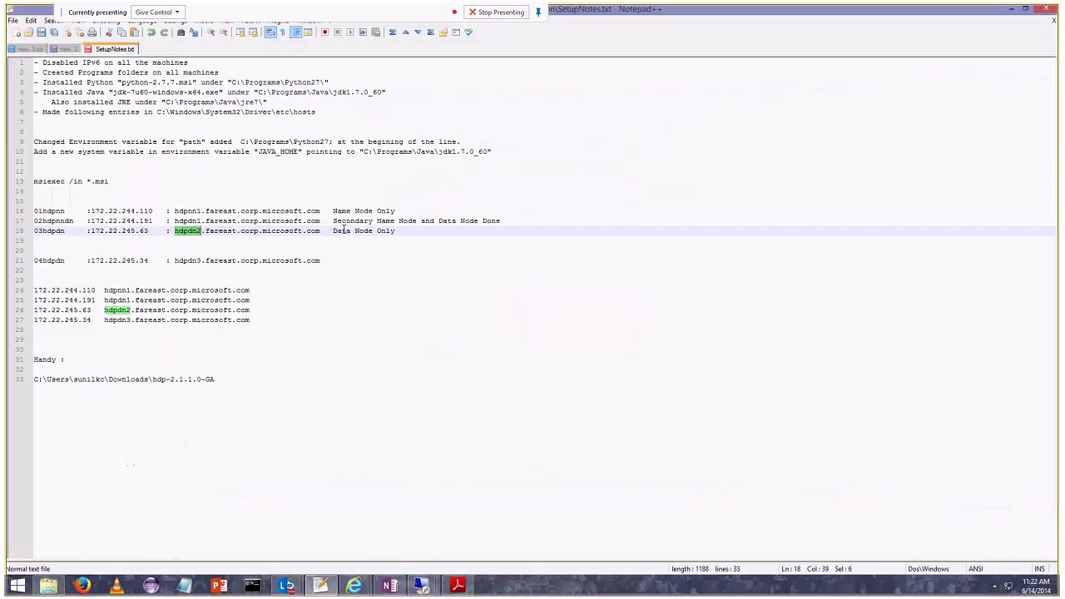
{"action": "mouse_move", "coordinate": [421, 586]}
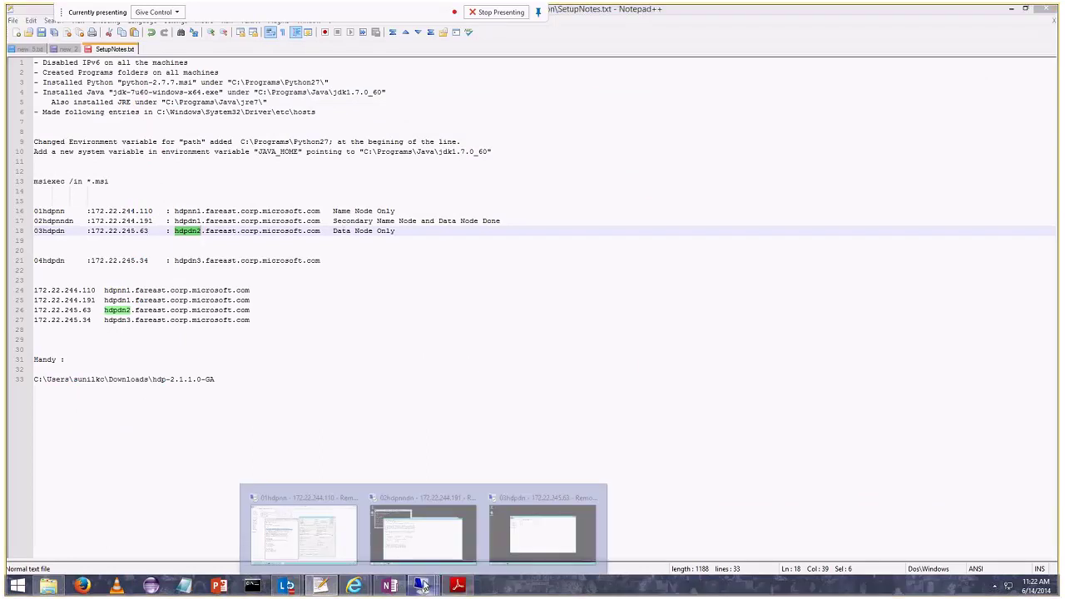
{"action": "left_click", "coordinate": [324, 500]}
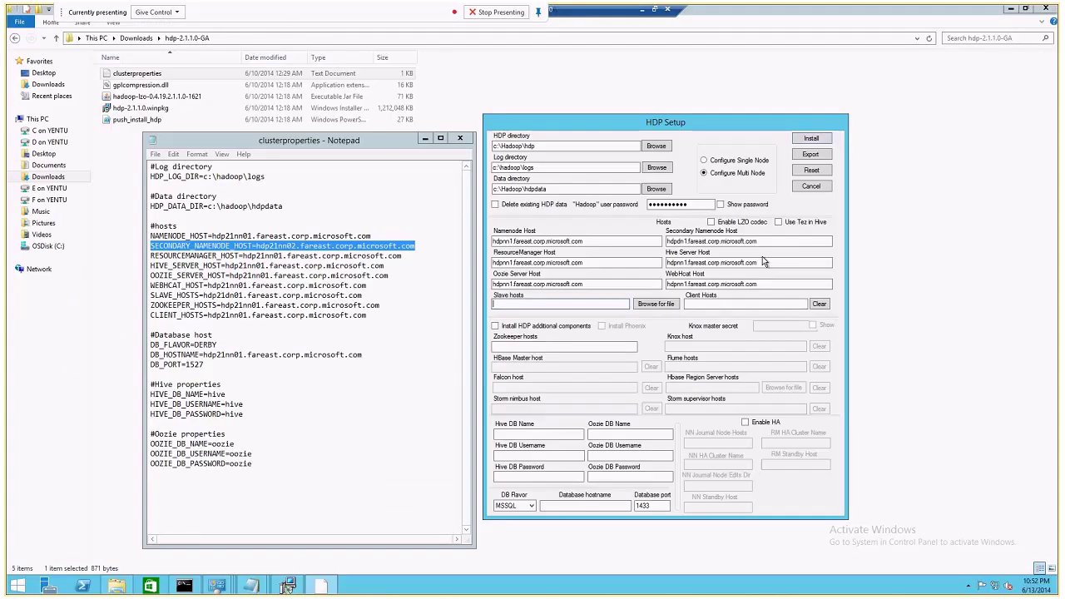
Set Slave hosts to the hdpnn1 and hdpdn2 fareast.corp.microsoft.com hostnames, comma-separated.
{"action": "left_click", "coordinate": [513, 304]}
{"action": "key", "text": "ctrl+v"}
{"action": "type", "text": ","}
{"action": "key", "text": "ctrl+v"}
{"action": "left_click", "coordinate": [558, 304]}
{"action": "key", "text": "Delete"}
{"action": "type", "text": "2"}
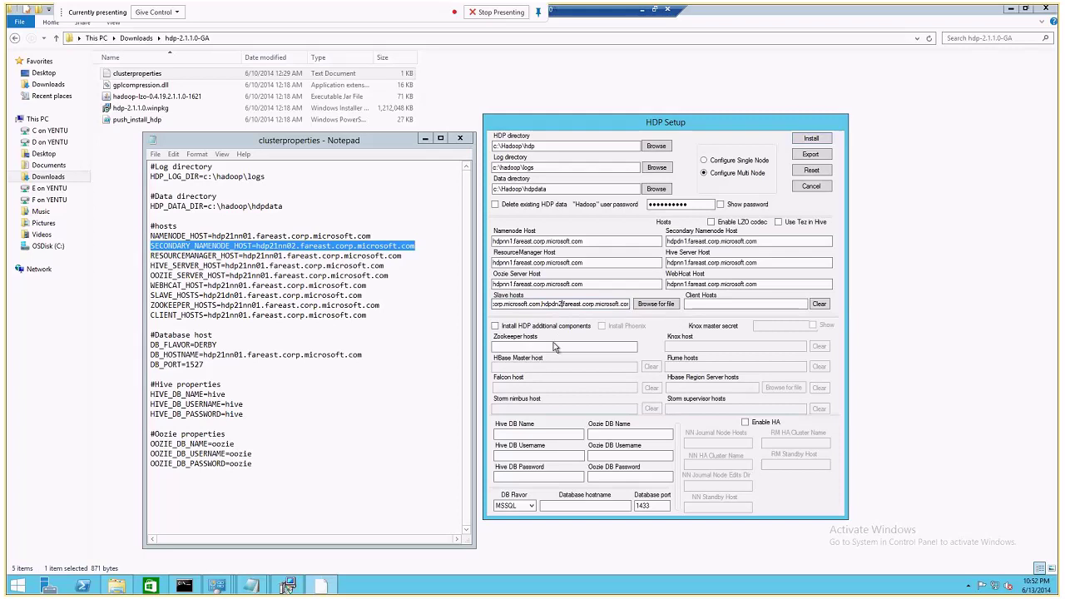
{"action": "double_click", "coordinate": [530, 304]}
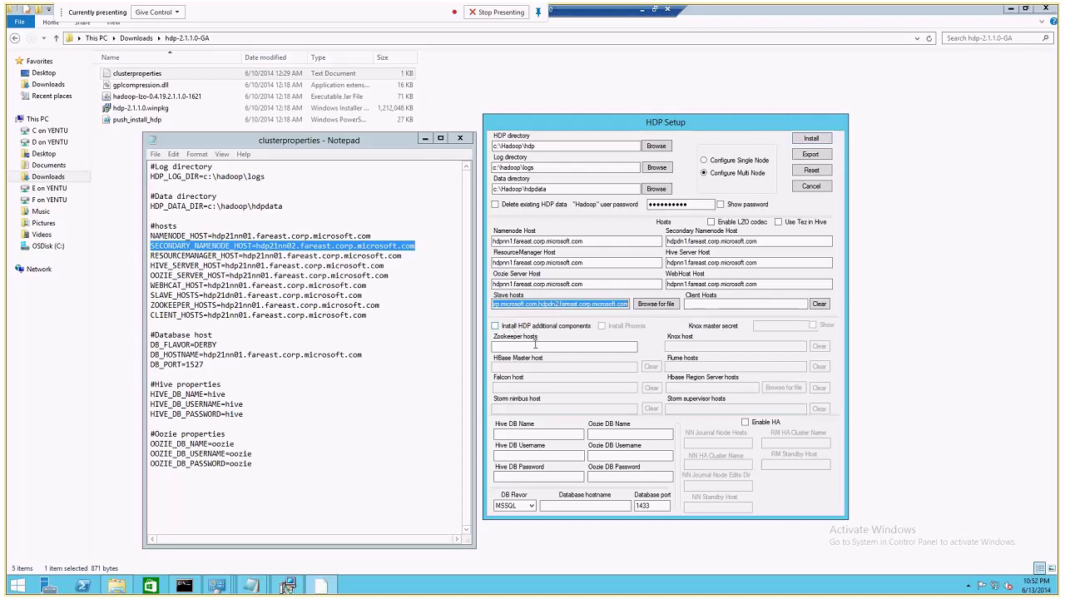
Set Zookeeper hosts to hdpnn1.fareast.corp.microsoft.com.
{"action": "left_click", "coordinate": [534, 345]}
{"action": "key", "text": "ctrl+v"}
{"action": "key", "text": "BackSpace"}
{"action": "type", "text": "nn"}
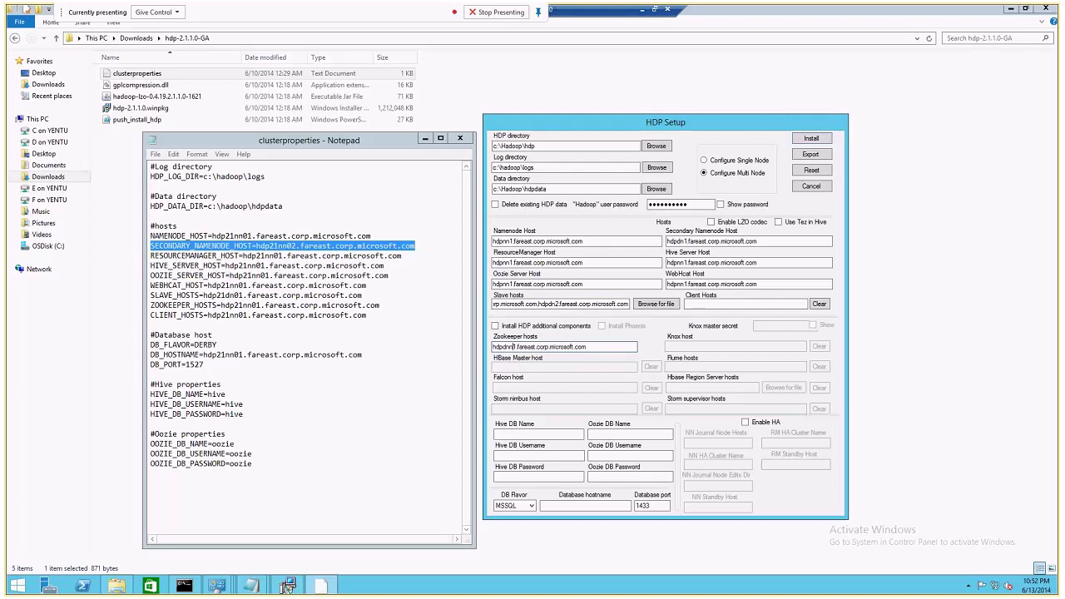
{"action": "key", "text": "Left"}
{"action": "key", "text": "Left"}
{"action": "key", "text": "Left"}
{"action": "key", "text": "Delete"}
{"action": "left_click", "coordinate": [508, 434]}
{"action": "type", "text": "hive"}
{"action": "key", "text": "Tab"}
{"action": "type", "text": "hive"}
{"action": "key", "text": "Tab"}
{"action": "type", "text": "hive"}
{"action": "left_click", "coordinate": [519, 505]}
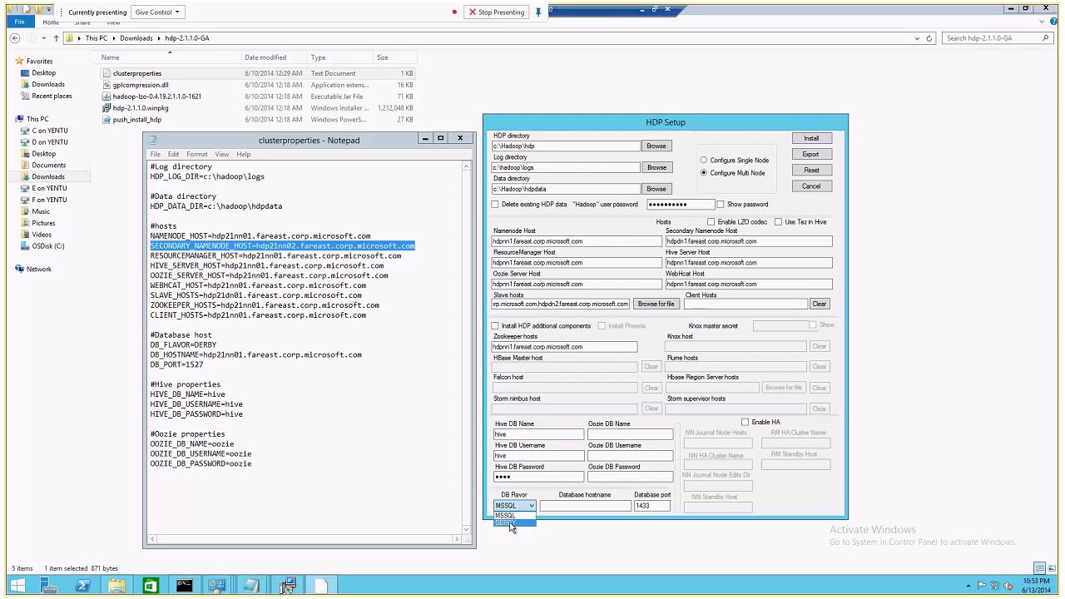
Choose DERBY as the database flavor and reposition the HDP Setup window.
{"action": "left_click", "coordinate": [509, 523]}
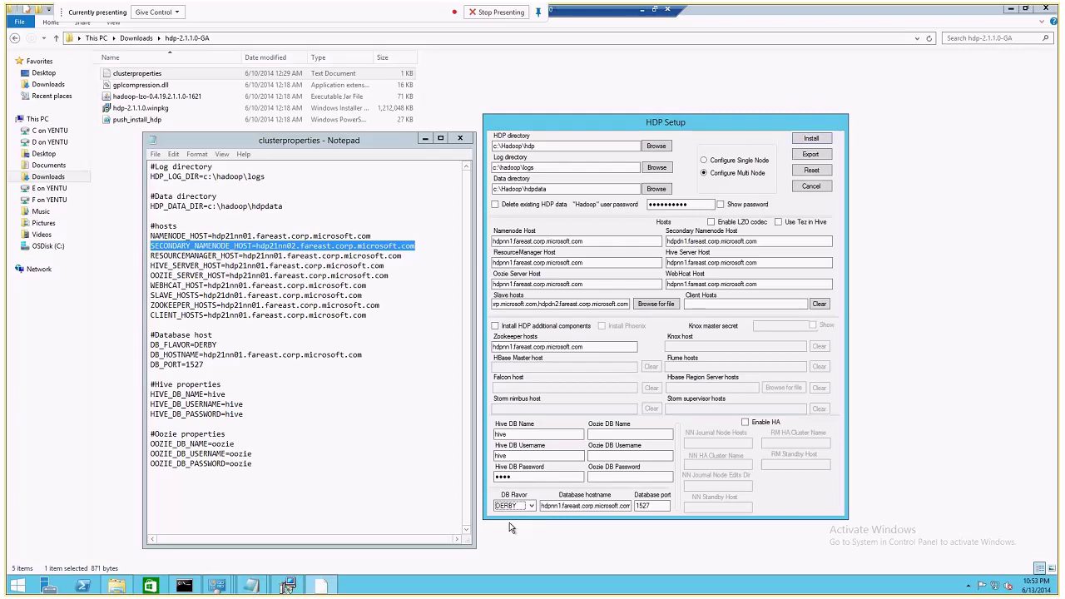
{"action": "left_click_drag", "start_coordinate": [657, 127], "coordinate": [643, 71]}
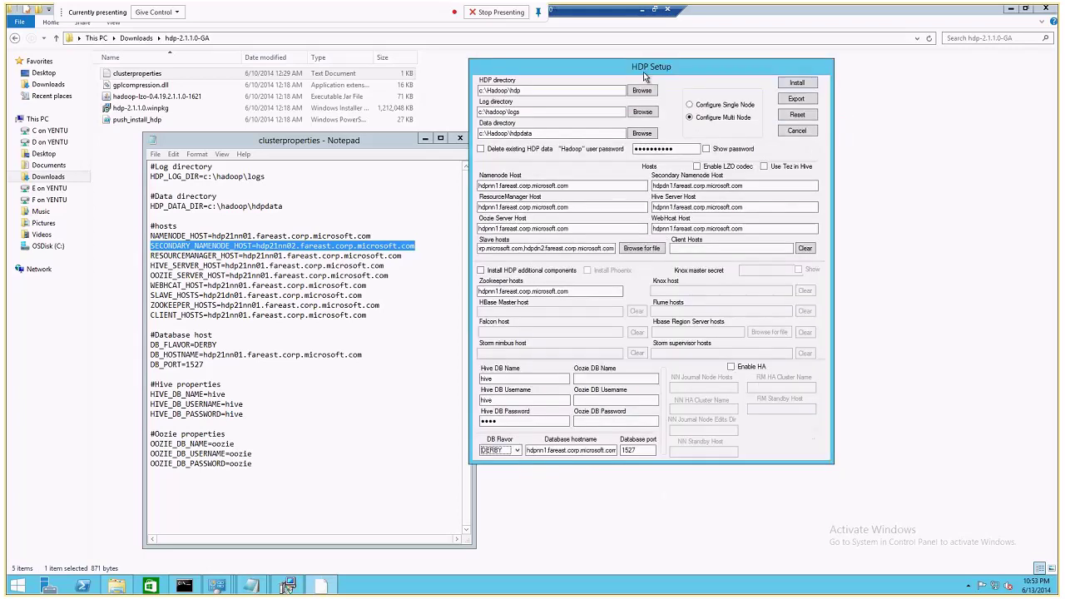
{"action": "double_click", "coordinate": [543, 450]}
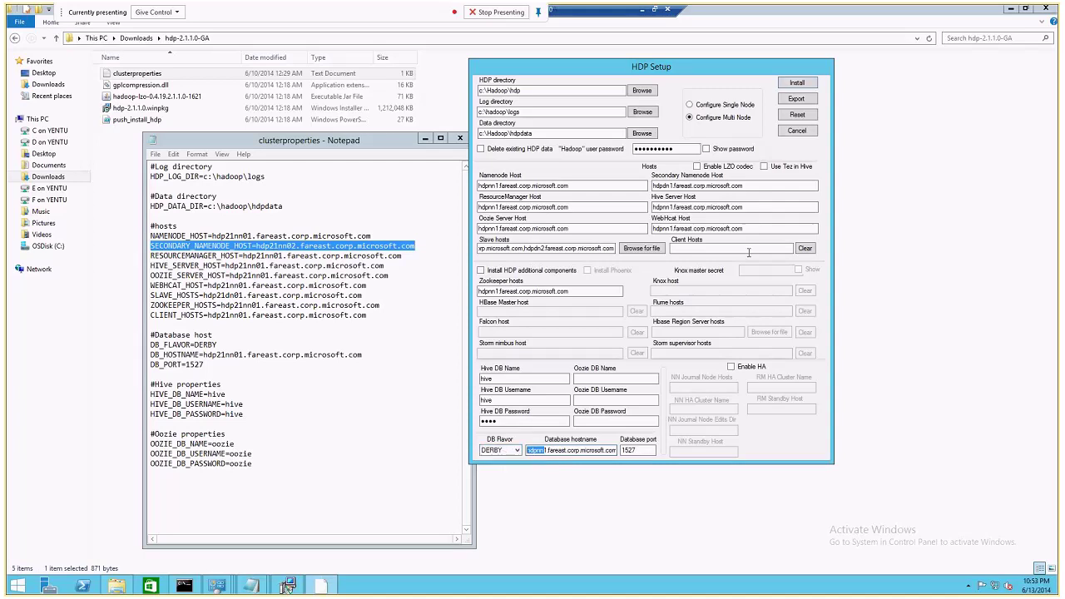
Set Client Hosts to the Namenode hostname hdpnn1.fareast.corp.microsoft.com.
{"action": "left_click_drag", "start_coordinate": [597, 188], "coordinate": [390, 192]}
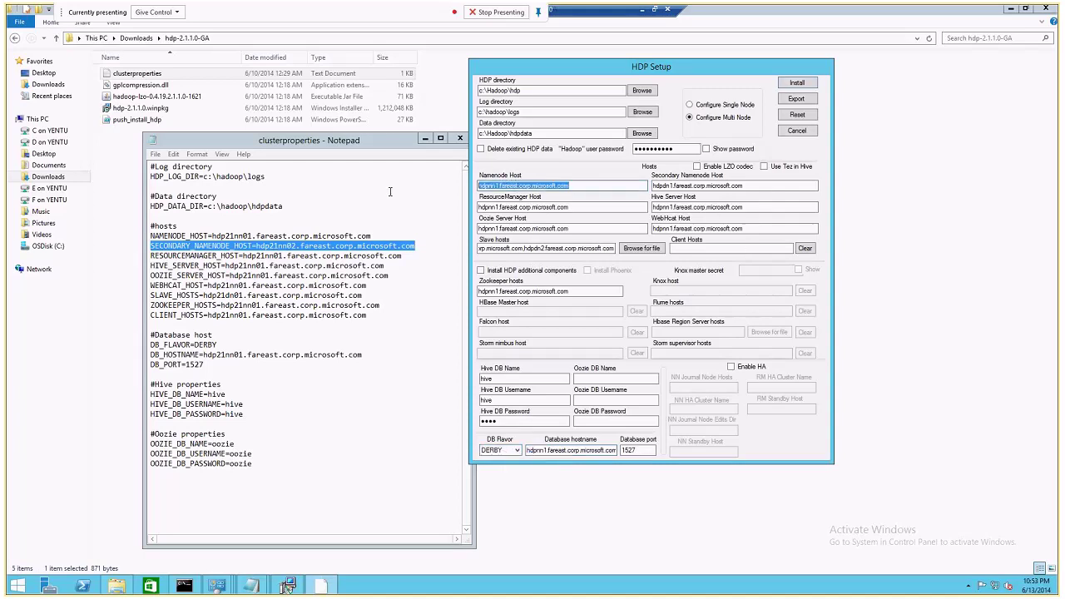
{"action": "left_click", "coordinate": [699, 248]}
{"action": "key", "text": "ctrl+v"}
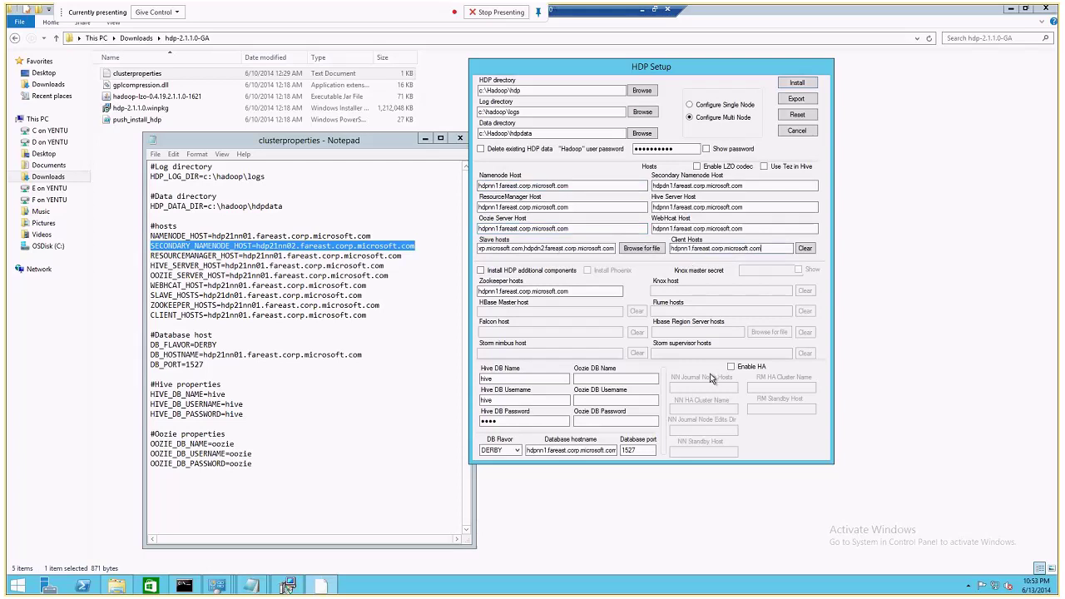
{"action": "left_click", "coordinate": [611, 379]}
{"action": "type", "text": "oozie"}
{"action": "key", "text": "Tab"}
{"action": "type", "text": "oozie"}
{"action": "key", "text": "Tab"}
{"action": "type", "text": "oozie"}
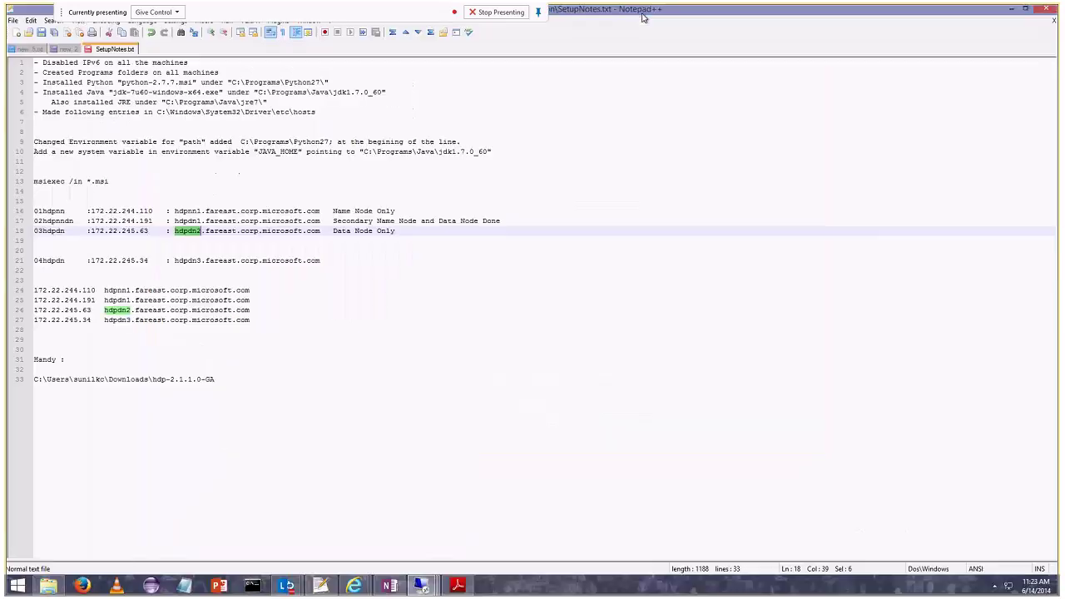
Paste a screenshot of the filled HDP Setup form into a new OneNote quick note.
{"action": "left_click", "coordinate": [389, 586]}
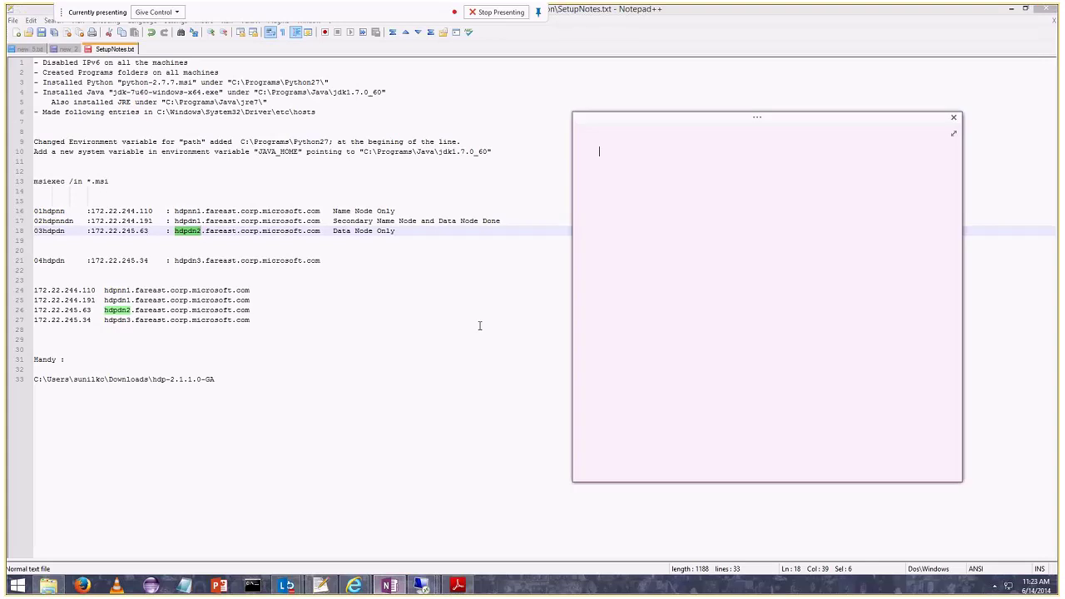
{"action": "key", "text": "ctrl+v"}
{"action": "scroll", "coordinate": [671, 292], "scroll_direction": "up", "scroll_amount": 1}
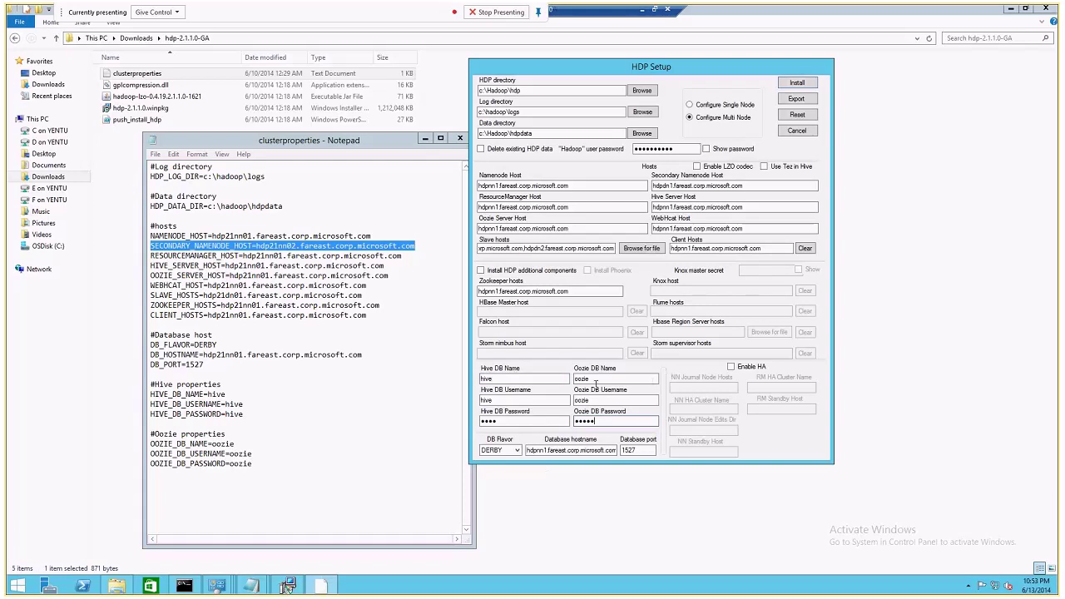
{"action": "left_click_drag", "start_coordinate": [502, 379], "coordinate": [471, 380]}
{"action": "key", "text": "Tab"}
{"action": "key", "text": "Tab"}
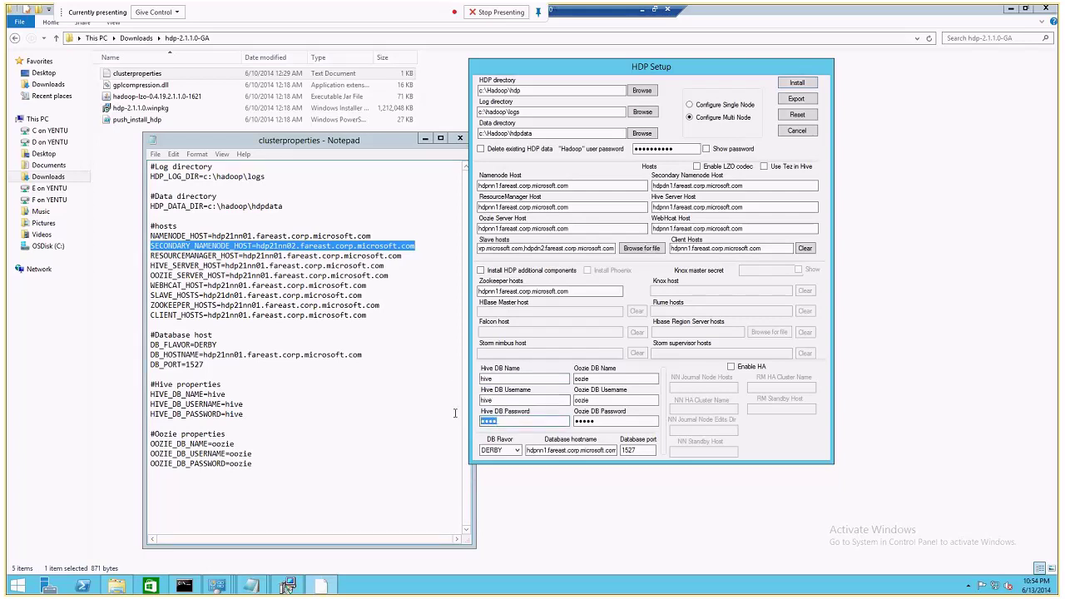
{"action": "key", "text": "Tab"}
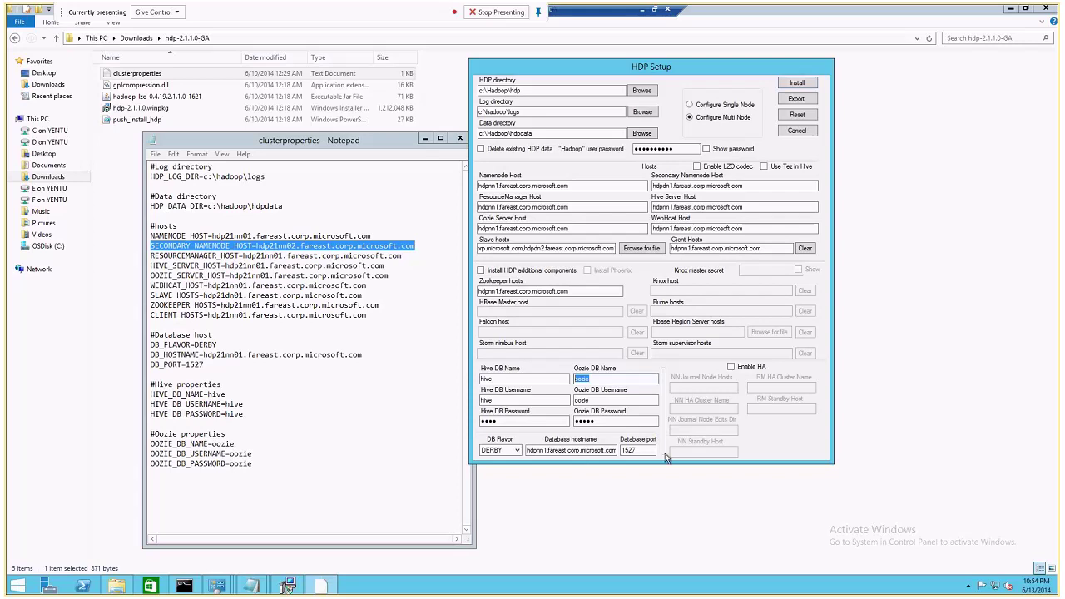
{"action": "left_click", "coordinate": [590, 291]}
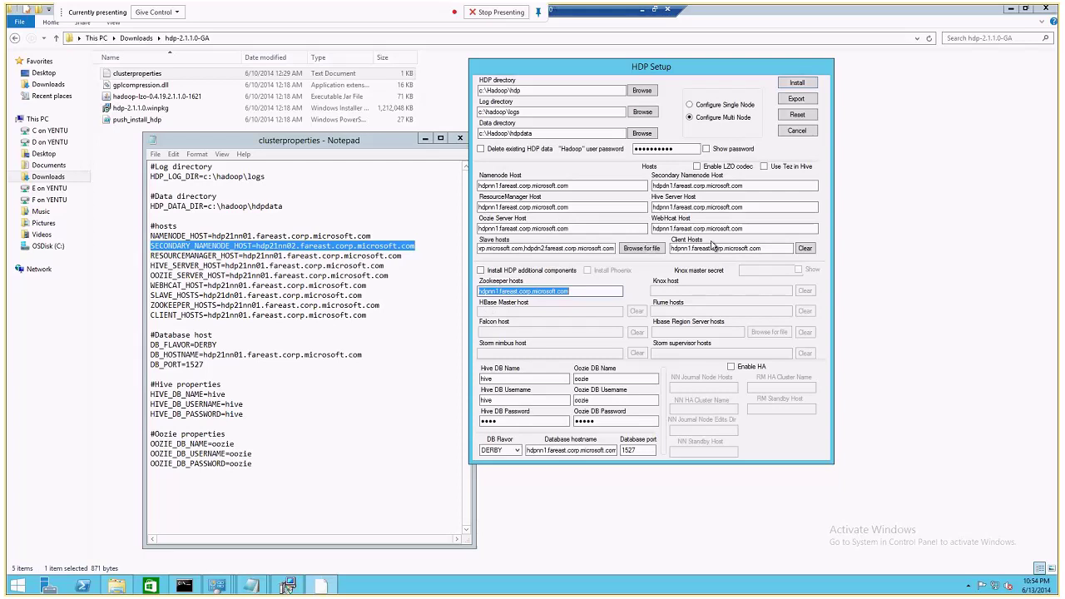
Inspect the Secondary Namenode Host and Slave hosts values.
{"action": "double_click", "coordinate": [694, 185]}
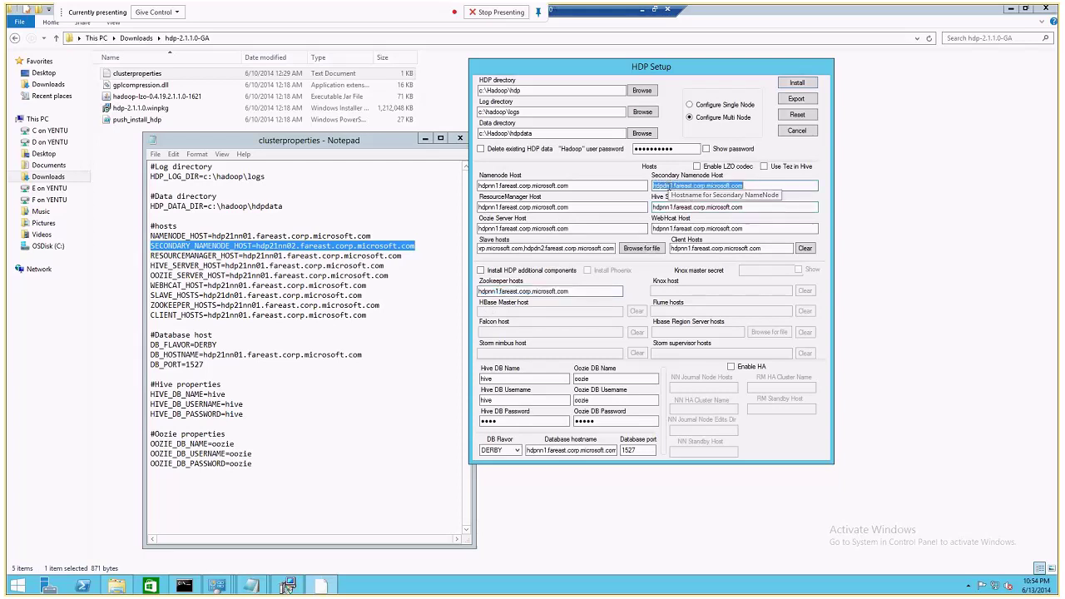
{"action": "double_click", "coordinate": [505, 248]}
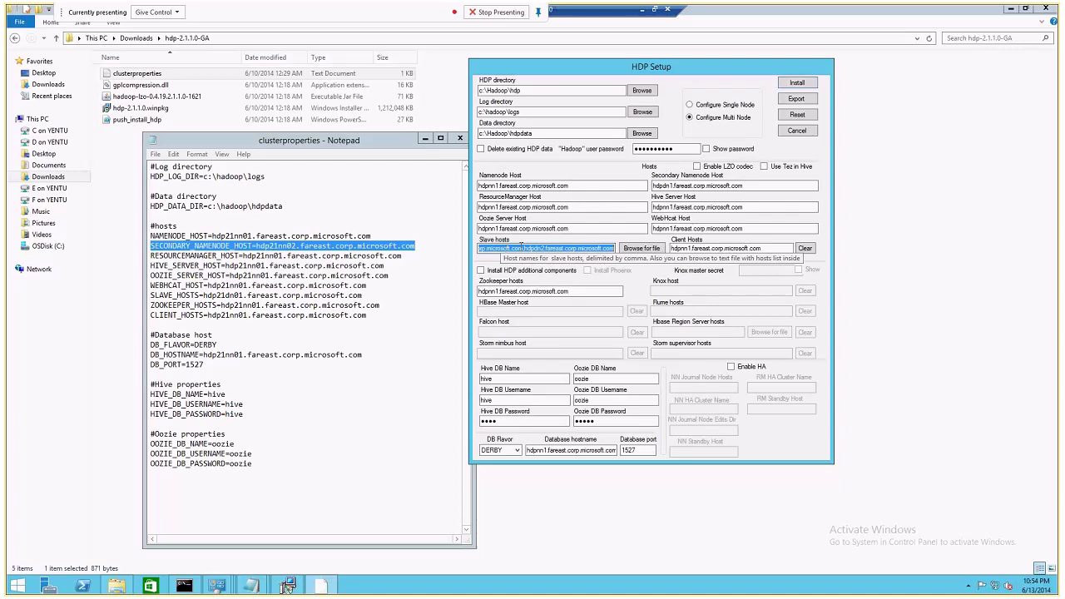
{"action": "left_click_drag", "start_coordinate": [522, 248], "coordinate": [479, 248]}
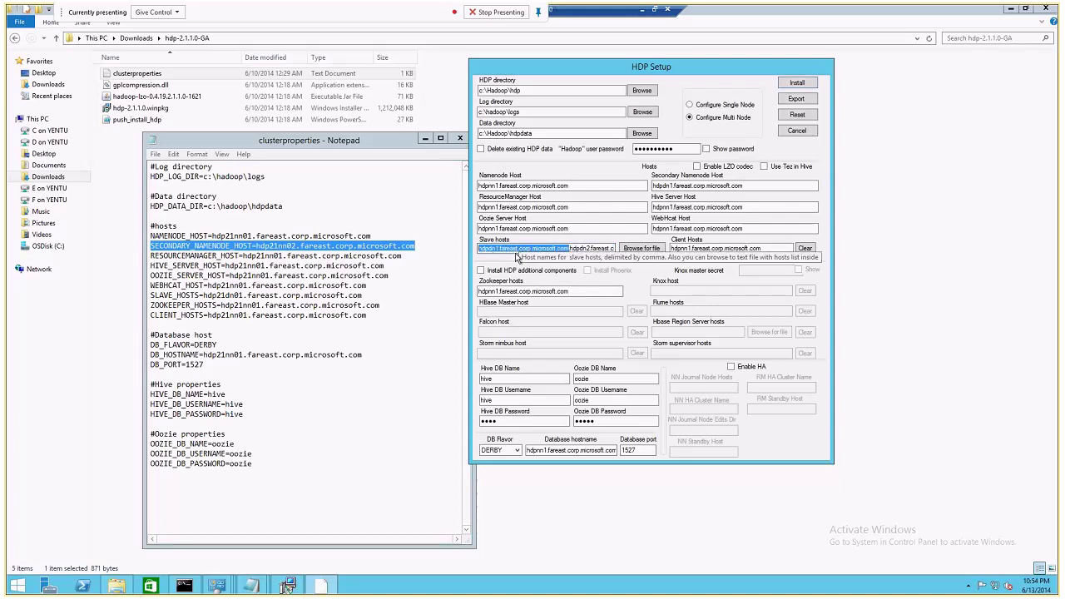
Drag the HDP Setup dialog further left on the screen.
{"action": "left_click_drag", "start_coordinate": [634, 71], "coordinate": [541, 74]}
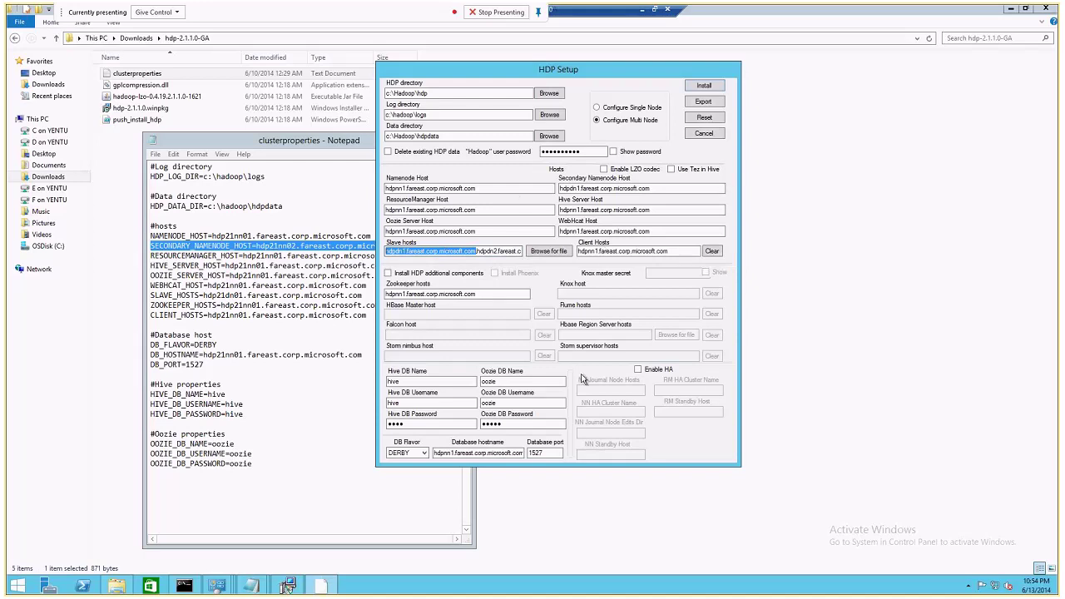
{"action": "left_click_drag", "start_coordinate": [695, 75], "coordinate": [625, 74]}
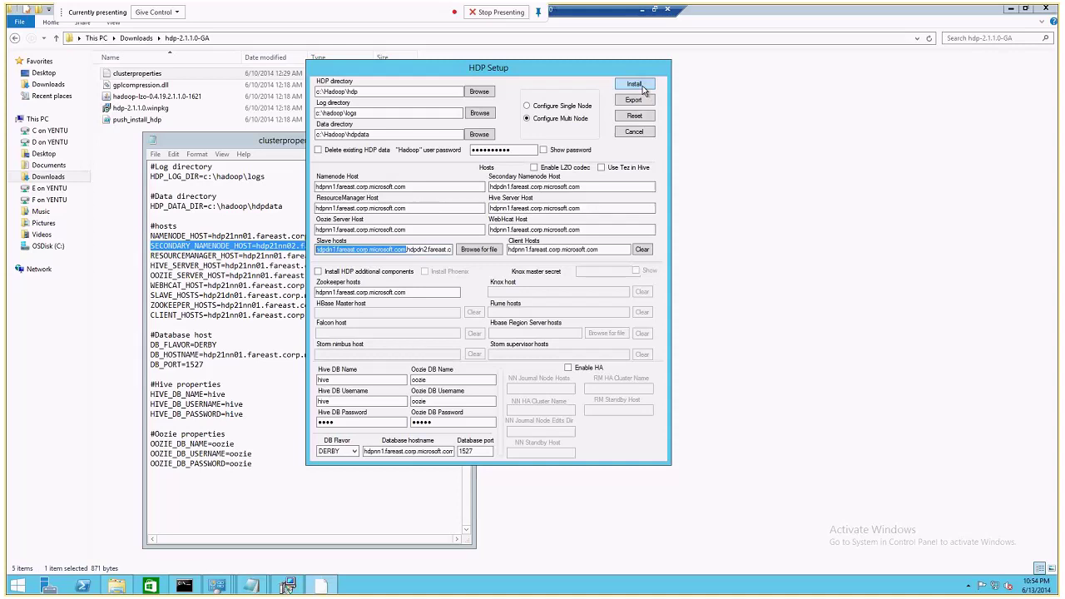
{"action": "left_click", "coordinate": [329, 134]}
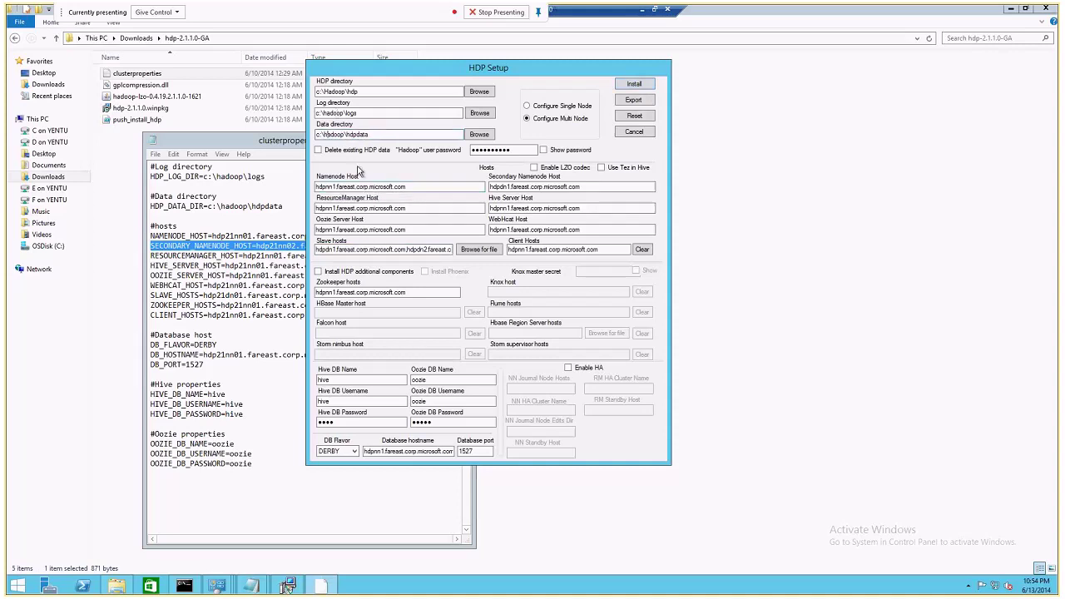
Launch the HDP install, then on hdpdn1 close the hosts file and open Network and Sharing Center.
{"action": "left_click", "coordinate": [630, 85]}
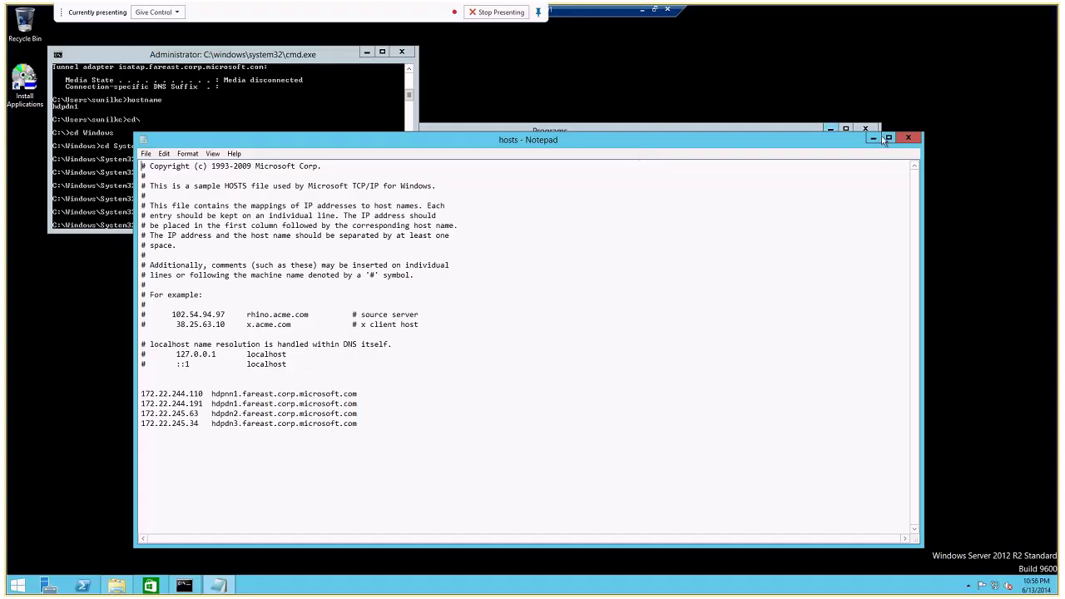
{"action": "left_click", "coordinate": [905, 139]}
{"action": "right_click", "coordinate": [994, 586]}
{"action": "left_click", "coordinate": [684, 472]}
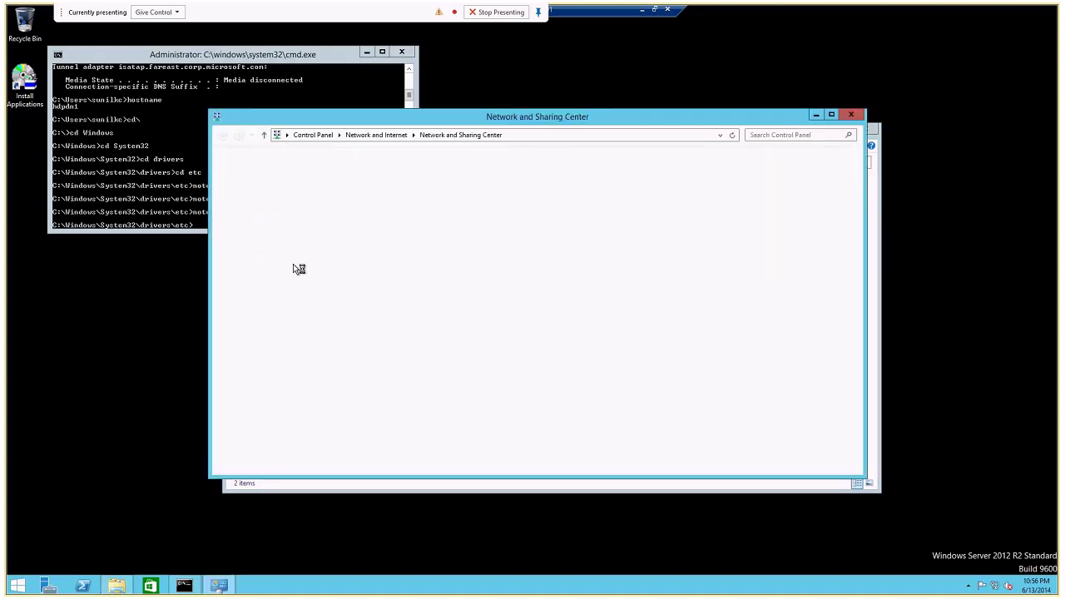
Review NIC1's adapter properties to confirm IPv6 is unticked, closing without changes.
{"action": "left_click", "coordinate": [255, 185]}
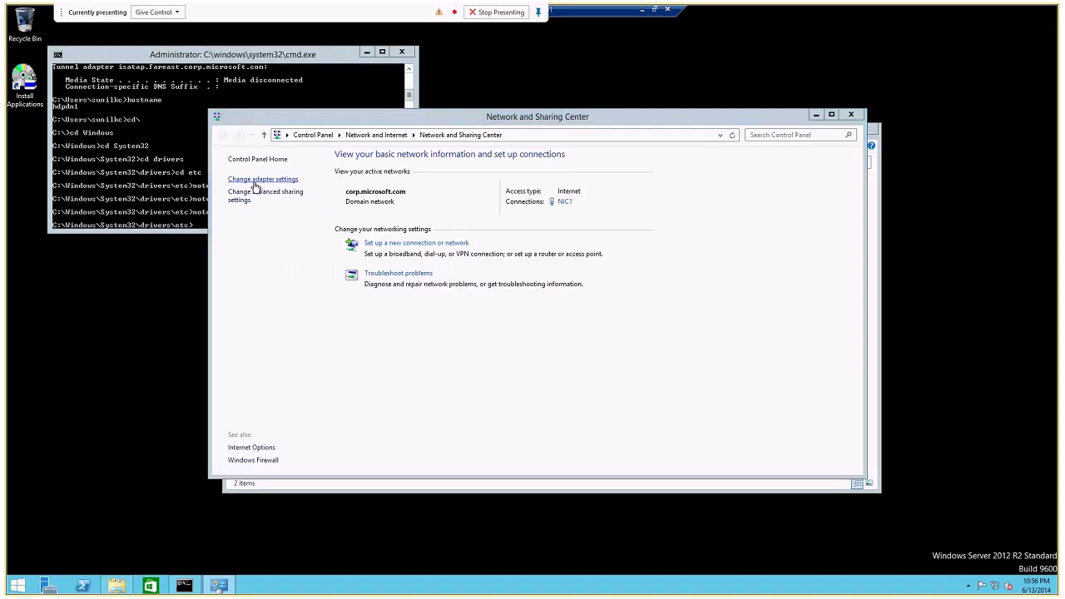
{"action": "left_click", "coordinate": [298, 218]}
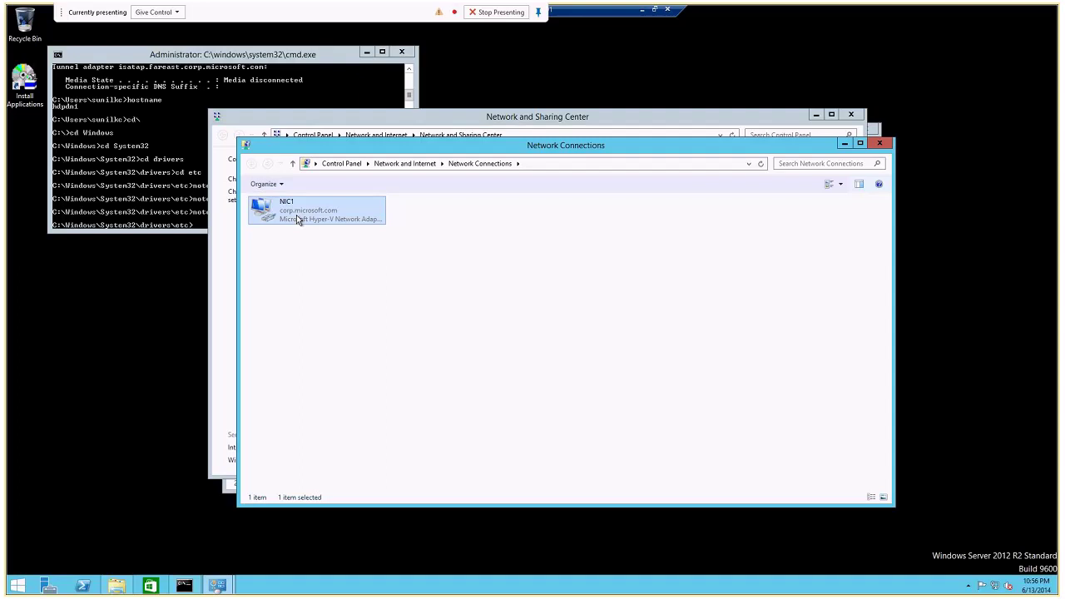
{"action": "right_click", "coordinate": [296, 214]}
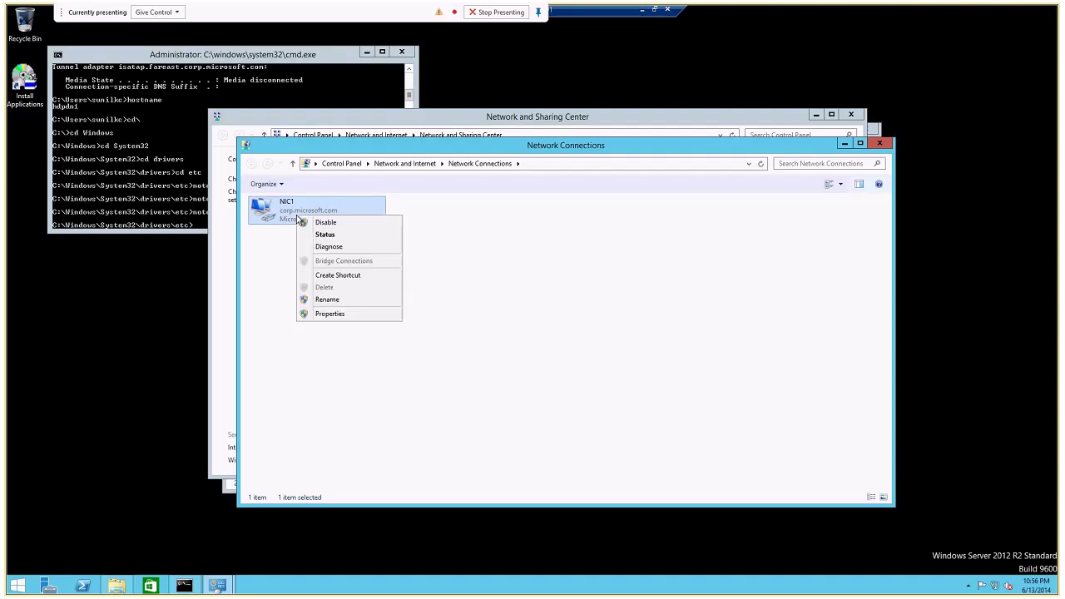
{"action": "left_click", "coordinate": [330, 315]}
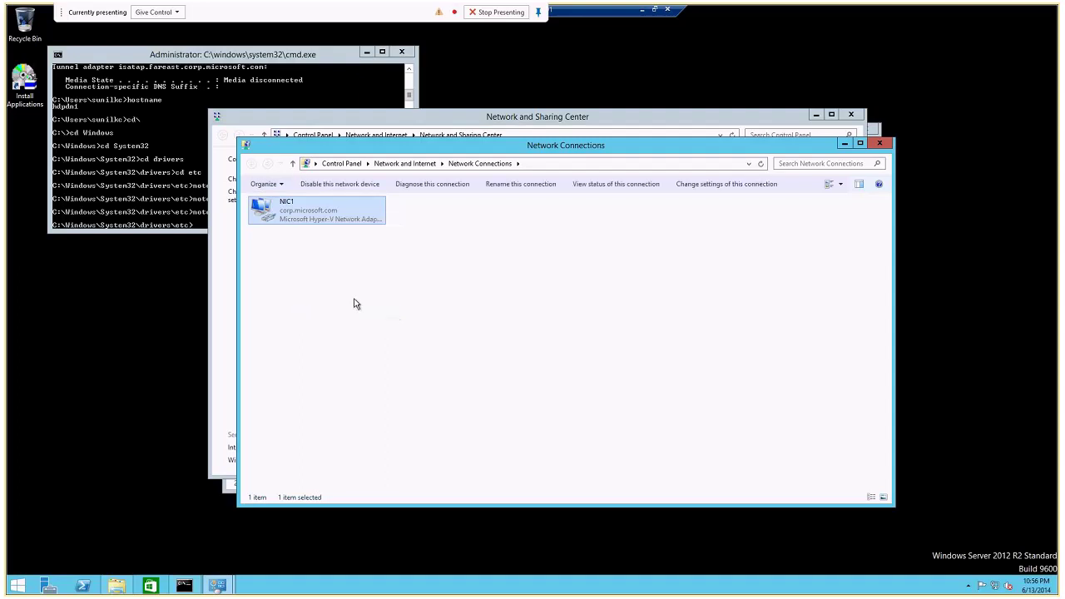
{"action": "key", "text": "Escape"}
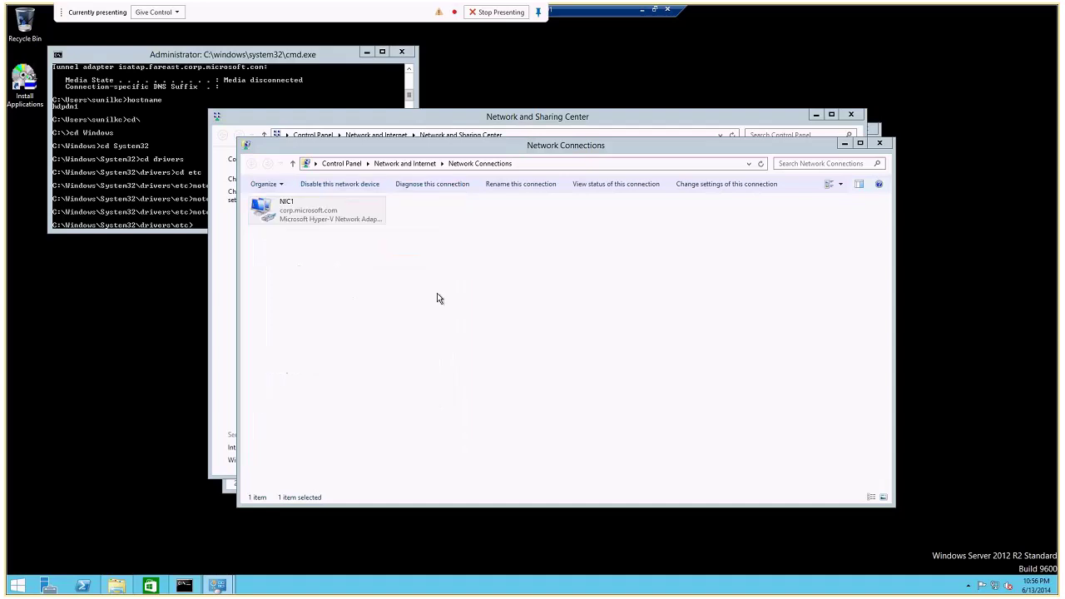
{"action": "mouse_move", "coordinate": [218, 584]}
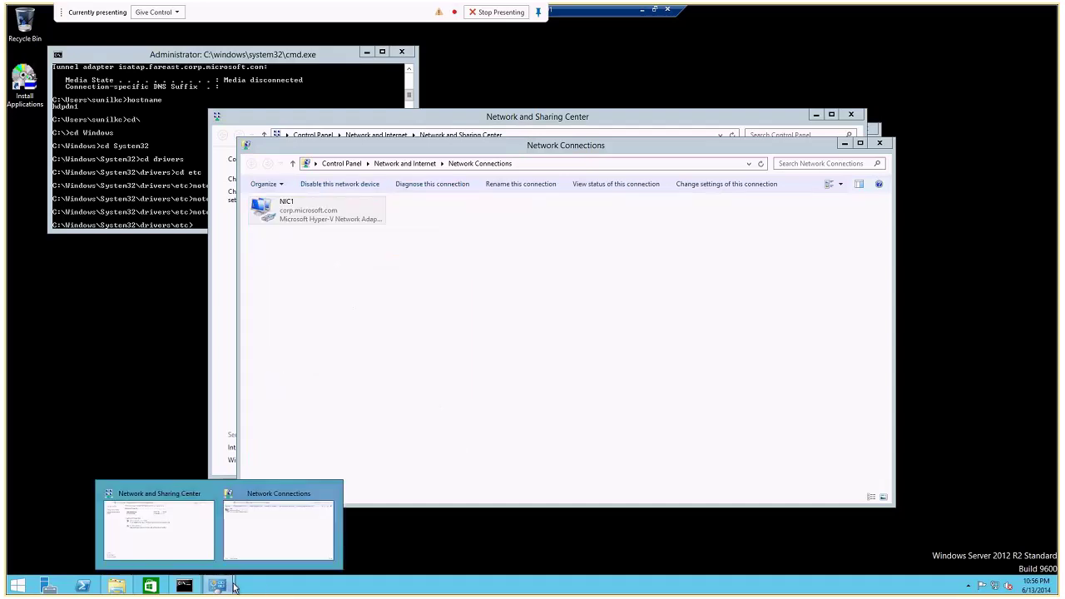
{"action": "key", "text": "alt+Return"}
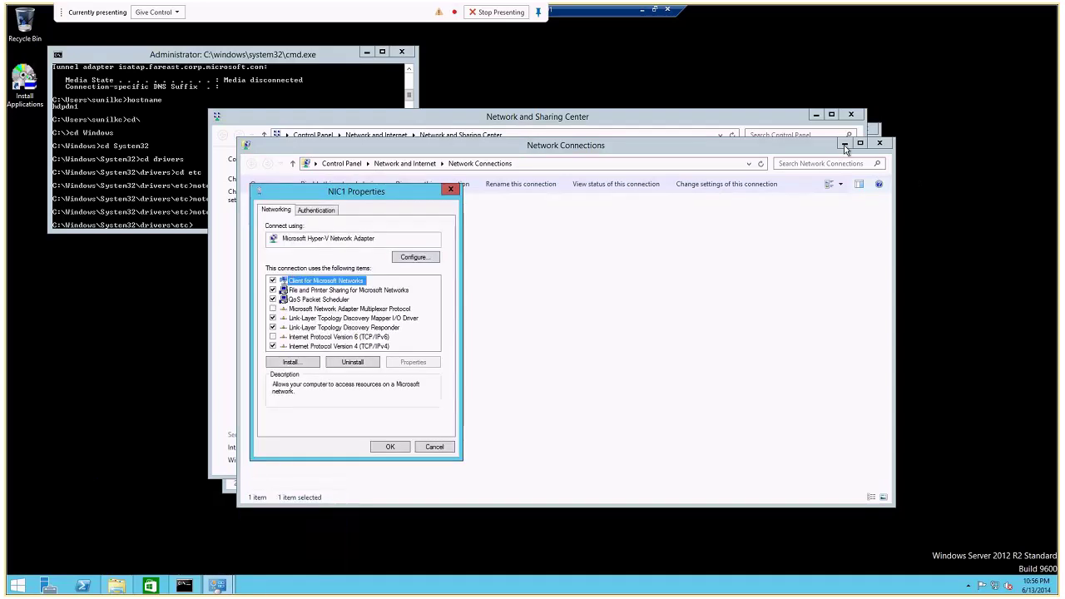
{"action": "left_click", "coordinate": [442, 449]}
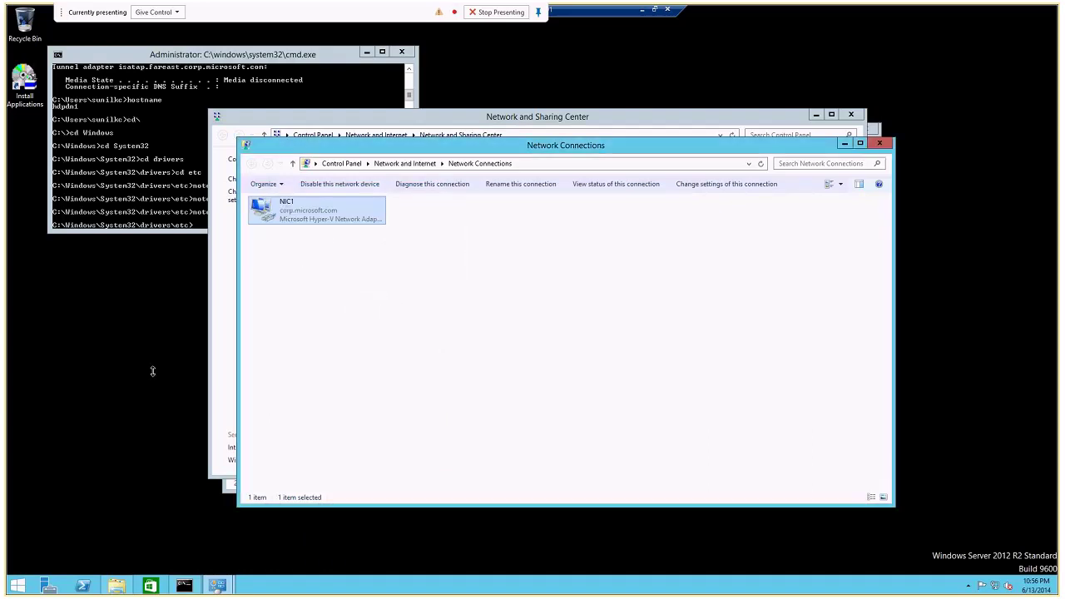
Open Environment Variables via This PC's system properties and advanced system settings.
{"action": "left_click", "coordinate": [117, 585]}
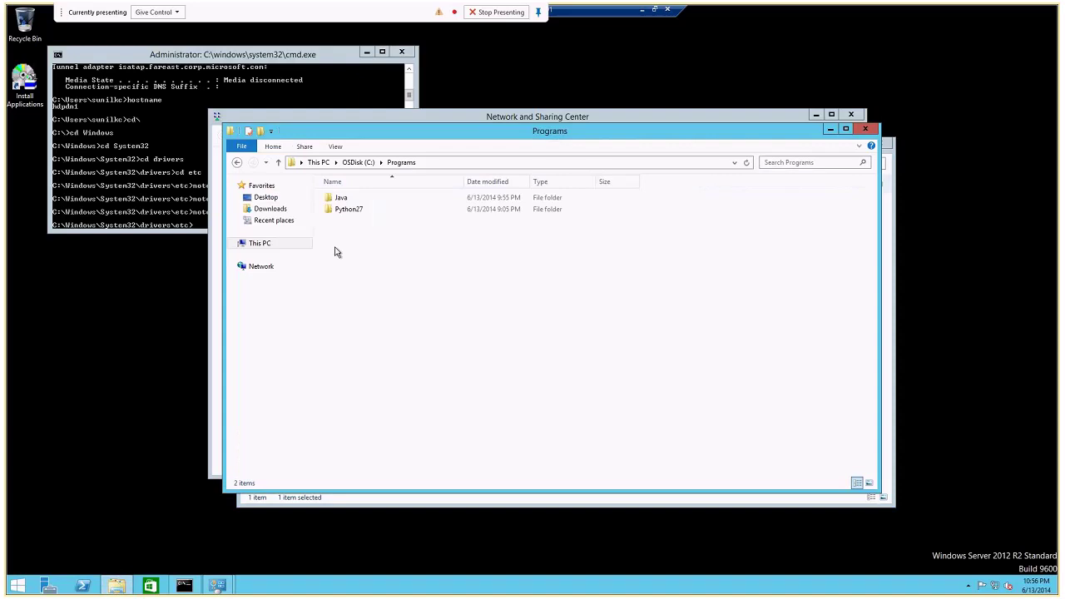
{"action": "right_click", "coordinate": [269, 244]}
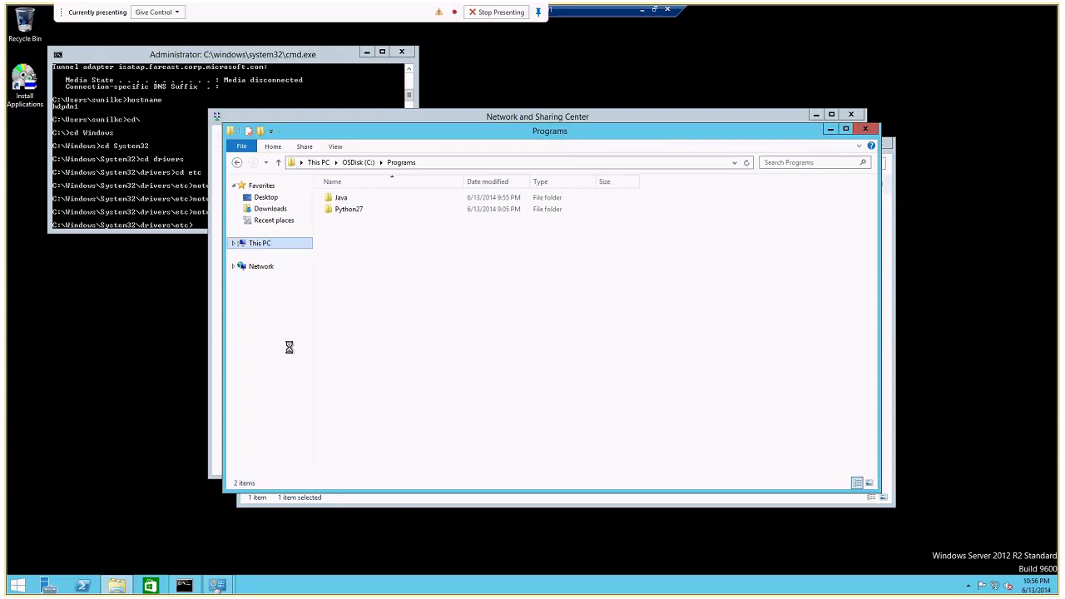
{"action": "left_click", "coordinate": [303, 371]}
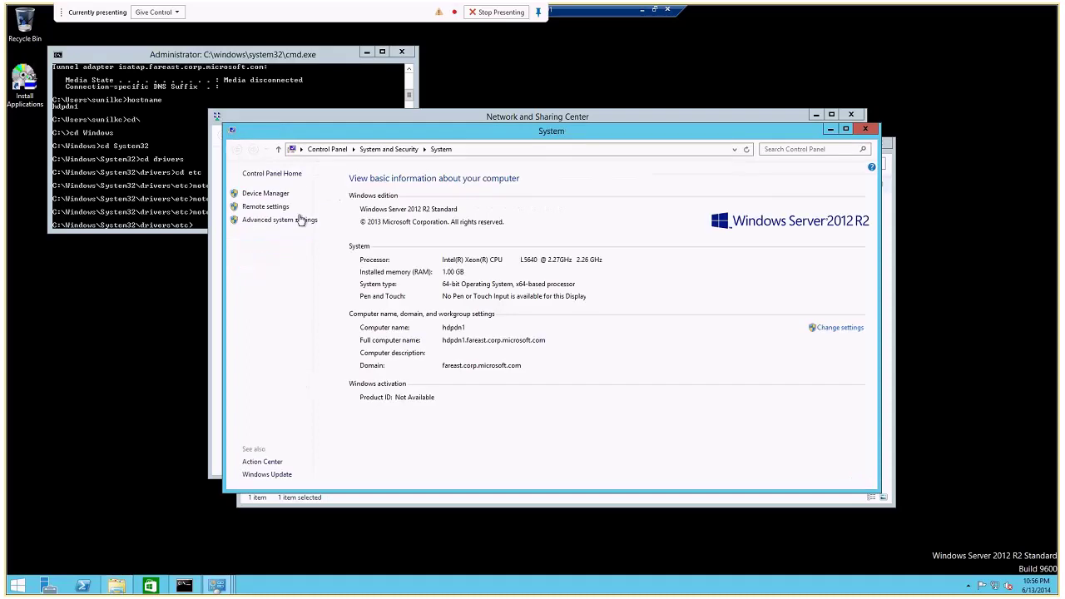
{"action": "left_click", "coordinate": [291, 221]}
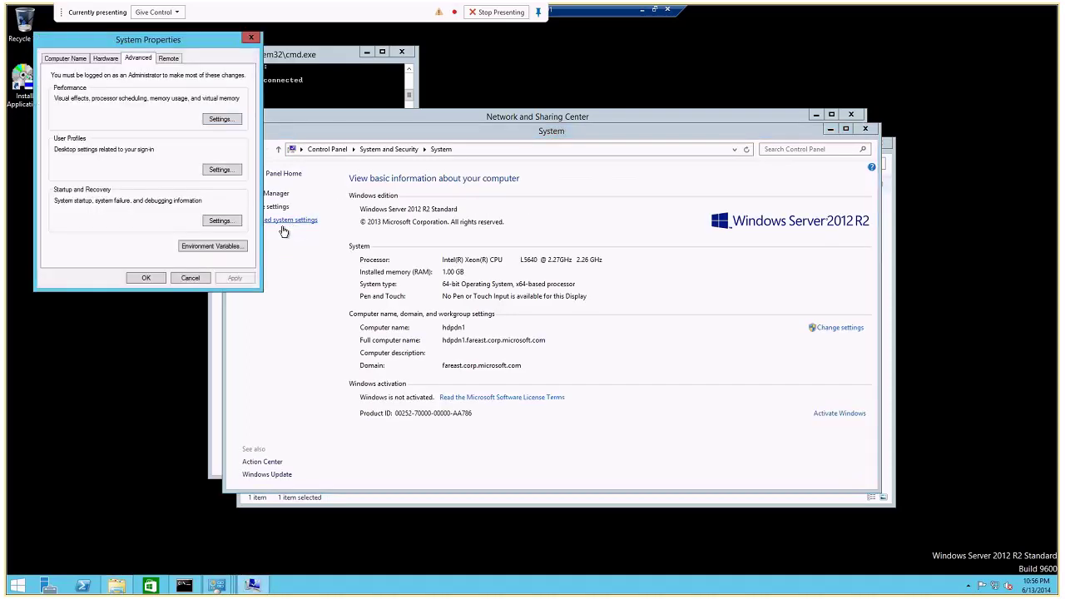
{"action": "left_click", "coordinate": [214, 245]}
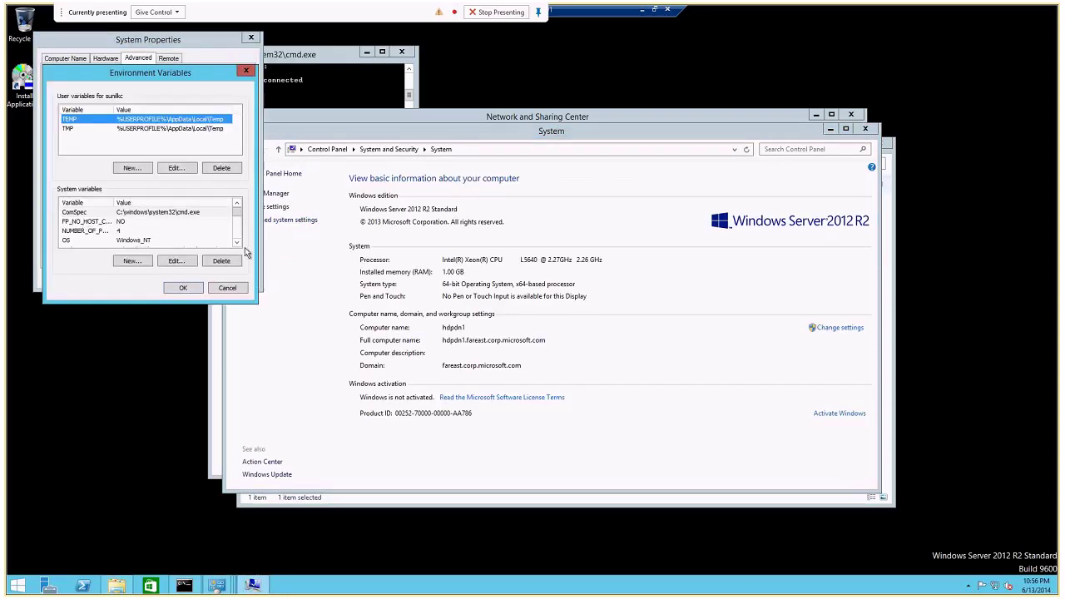
Select the Path entry under System variables.
{"action": "left_click", "coordinate": [237, 243]}
{"action": "left_click", "coordinate": [238, 243]}
{"action": "left_click", "coordinate": [238, 243]}
{"action": "left_click", "coordinate": [238, 243]}
{"action": "left_click", "coordinate": [237, 234]}
{"action": "left_click_drag", "start_coordinate": [237, 233], "coordinate": [237, 207]}
{"action": "left_click", "coordinate": [238, 243]}
{"action": "left_click", "coordinate": [238, 243]}
{"action": "left_click", "coordinate": [154, 231]}
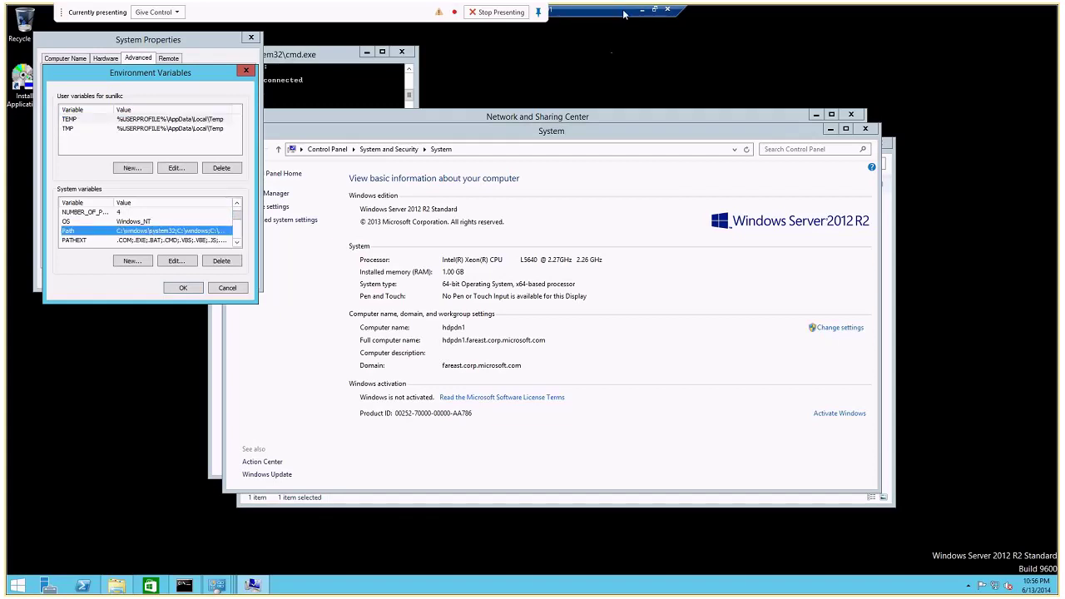
{"action": "left_click", "coordinate": [247, 587]}
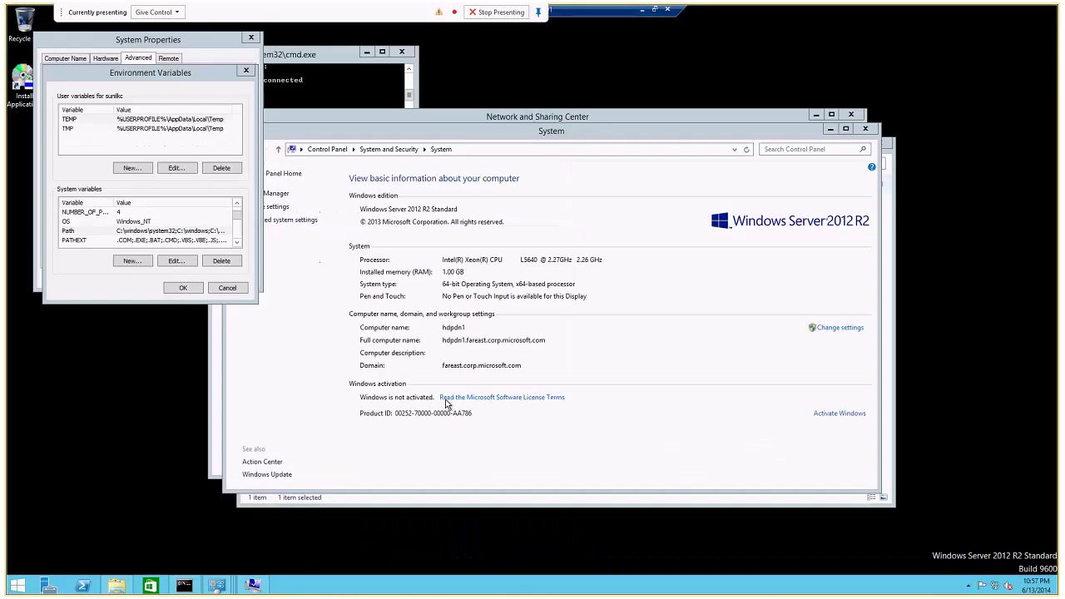
{"action": "left_click", "coordinate": [164, 233]}
{"action": "left_click", "coordinate": [253, 585]}
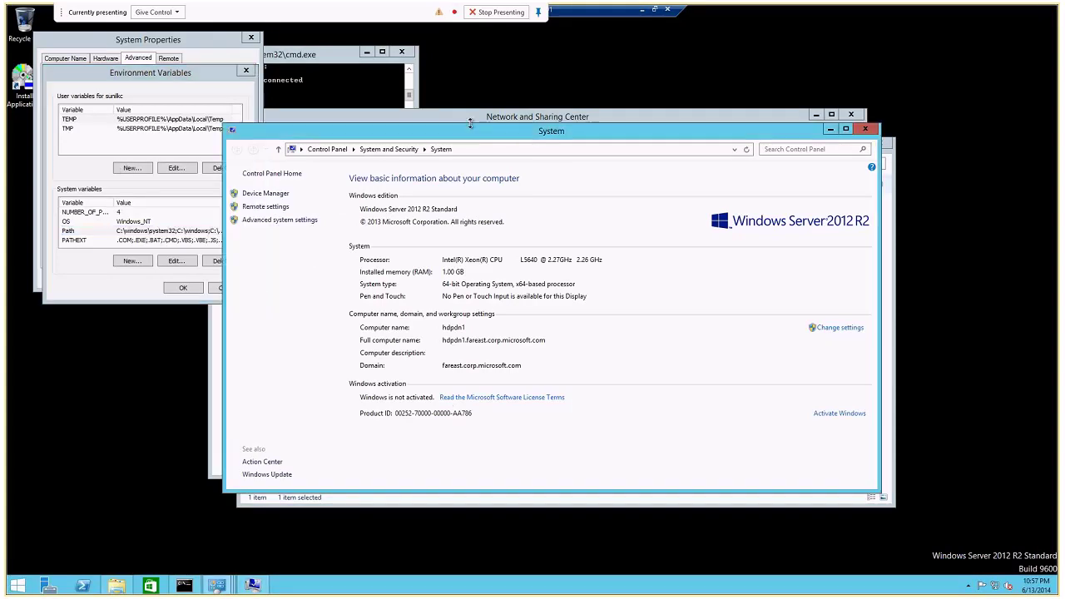
Prepend C:\Programs\Python27; to the start of the system Path variable.
{"action": "left_click", "coordinate": [117, 585]}
{"action": "double_click", "coordinate": [324, 210]}
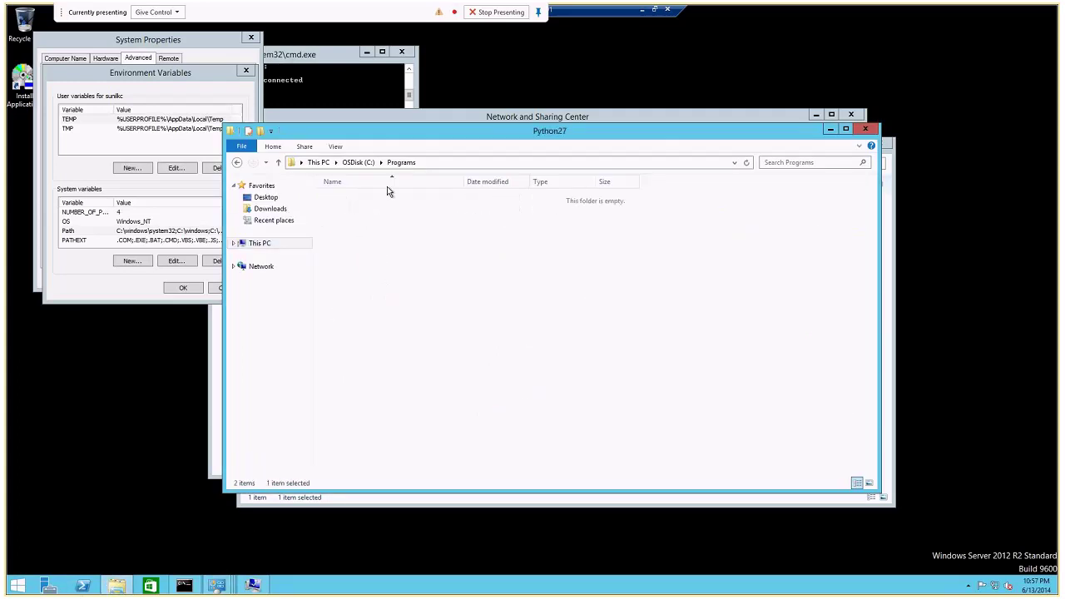
{"action": "left_click", "coordinate": [473, 163]}
{"action": "key", "text": "ctrl+c"}
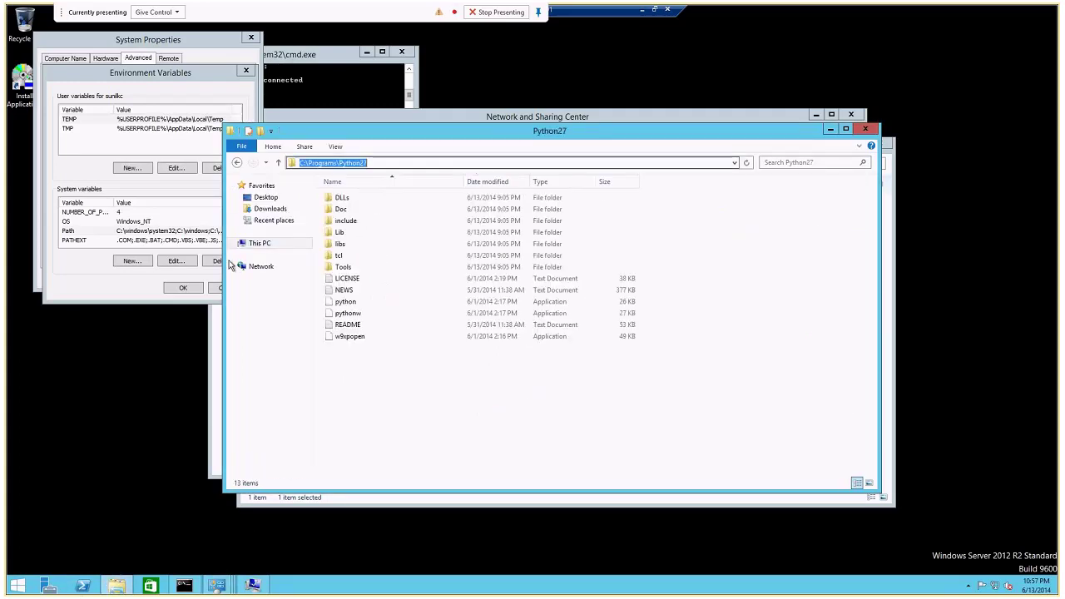
{"action": "left_click", "coordinate": [123, 231]}
{"action": "left_click", "coordinate": [176, 262]}
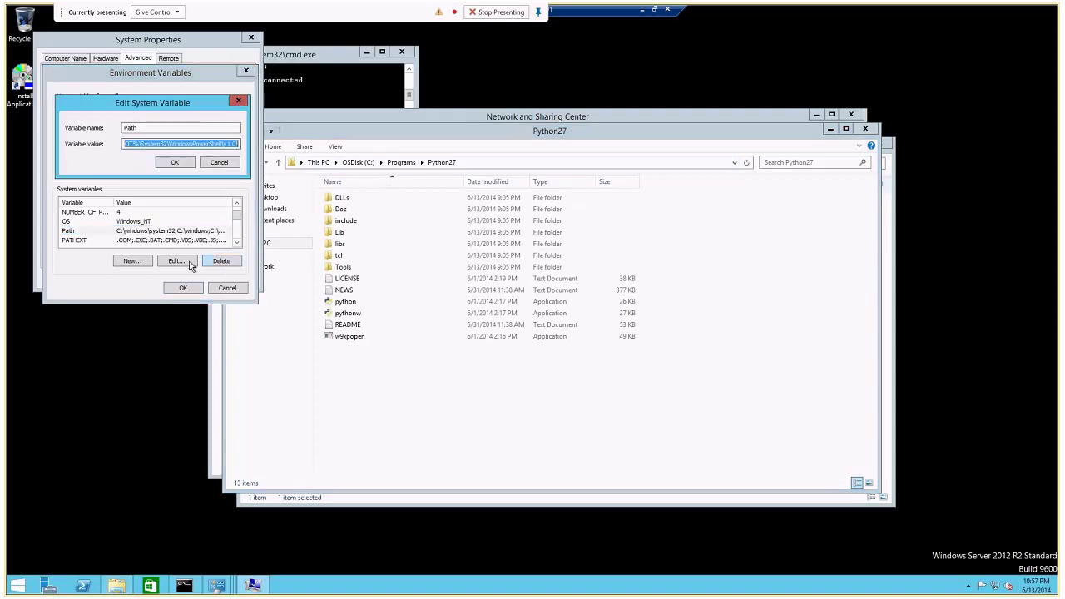
{"action": "left_click", "coordinate": [135, 145]}
{"action": "key", "text": "Home"}
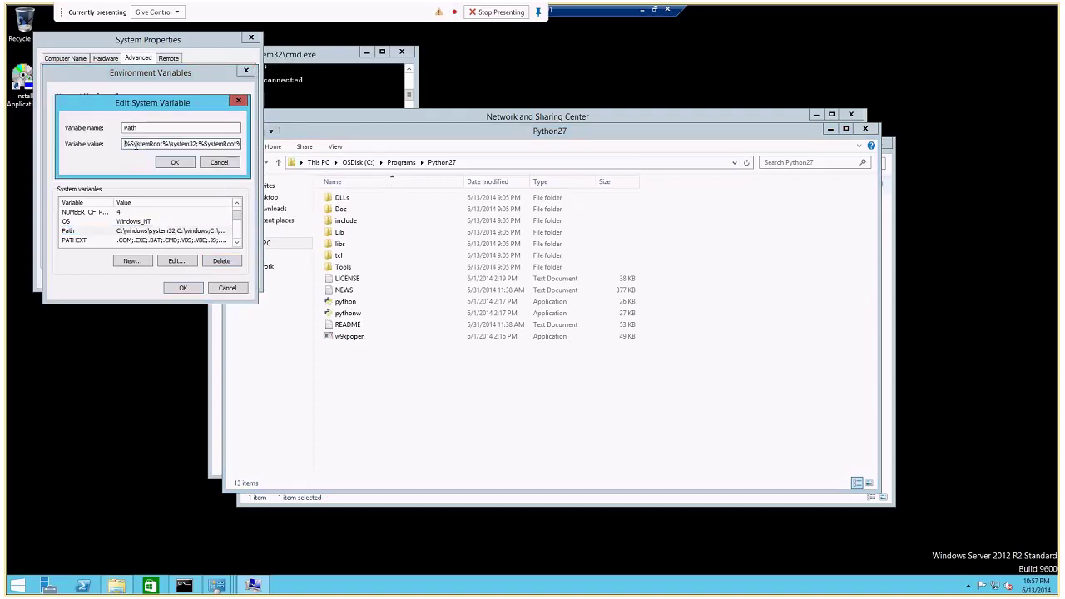
{"action": "key", "text": "ctrl+v"}
{"action": "type", "text": ";"}
{"action": "left_click", "coordinate": [164, 167]}
{"action": "left_click", "coordinate": [163, 166]}
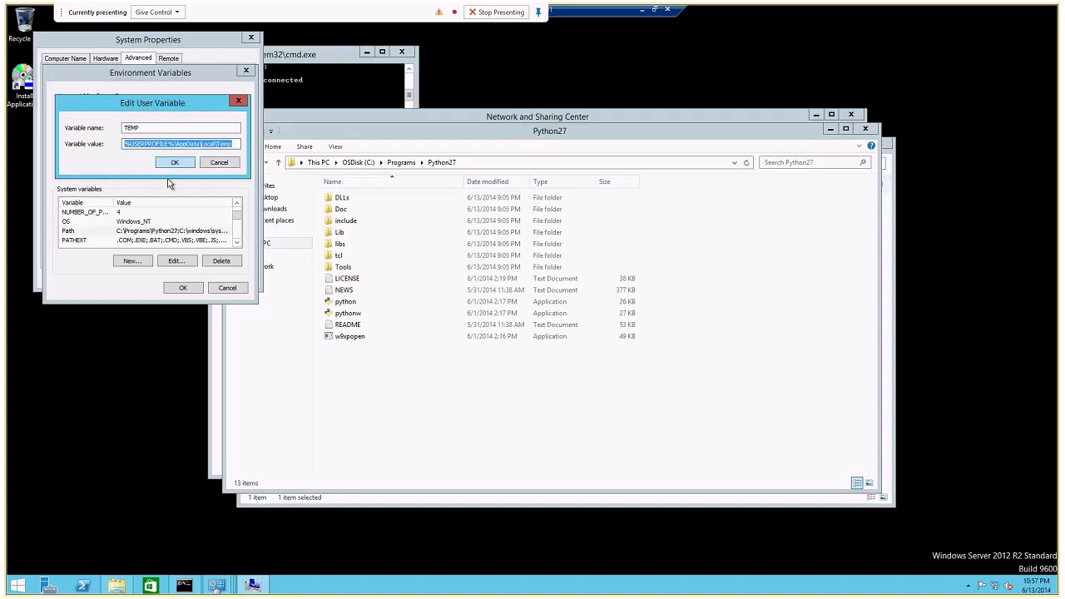
Check the updated Path entry in the system variables list.
{"action": "left_click", "coordinate": [214, 164]}
{"action": "left_click", "coordinate": [86, 231]}
{"action": "scroll", "coordinate": [86, 233], "scroll_direction": "up", "scroll_amount": 1}
{"action": "scroll", "coordinate": [87, 233], "scroll_direction": "down", "scroll_amount": 4}
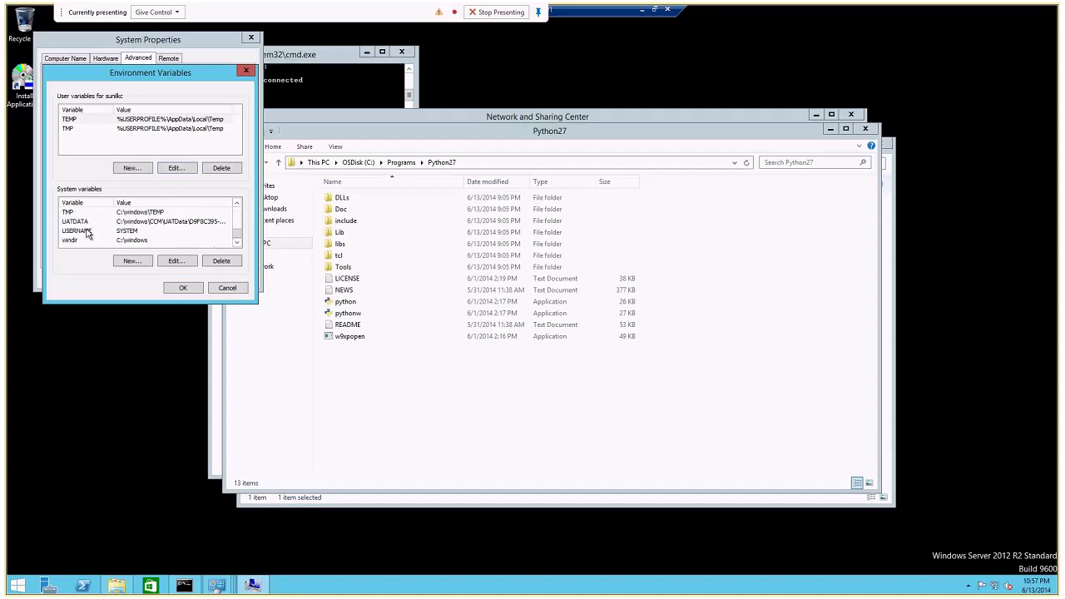
{"action": "scroll", "coordinate": [87, 234], "scroll_direction": "up", "scroll_amount": 4}
Create a new system variable JAVA_HOME and copy the jdk1.7.0_60 folder path.
{"action": "left_click", "coordinate": [129, 261]}
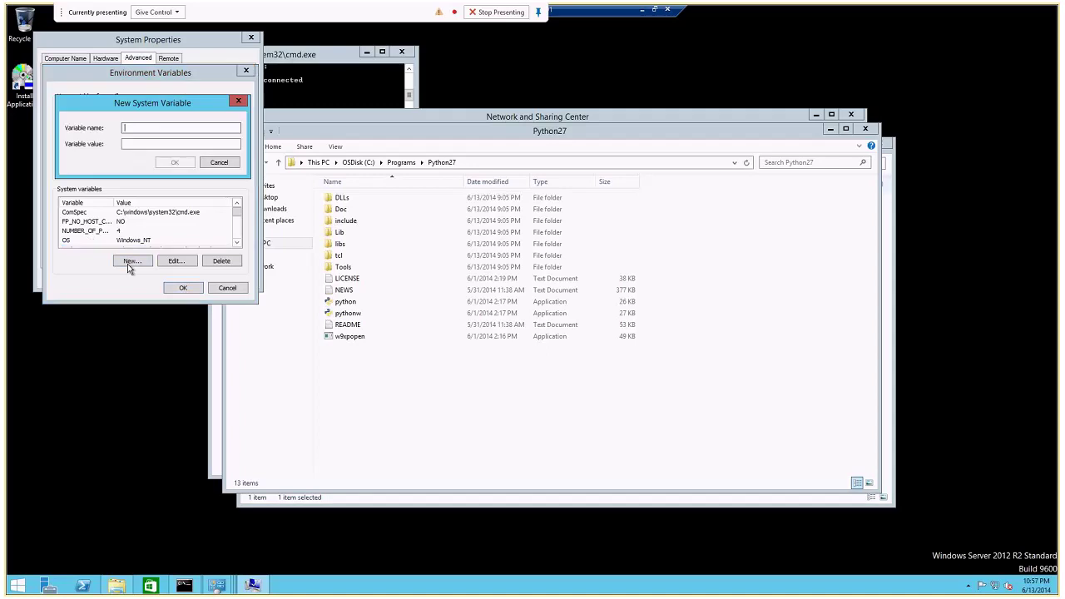
{"action": "type", "text": "JAVA_HOME"}
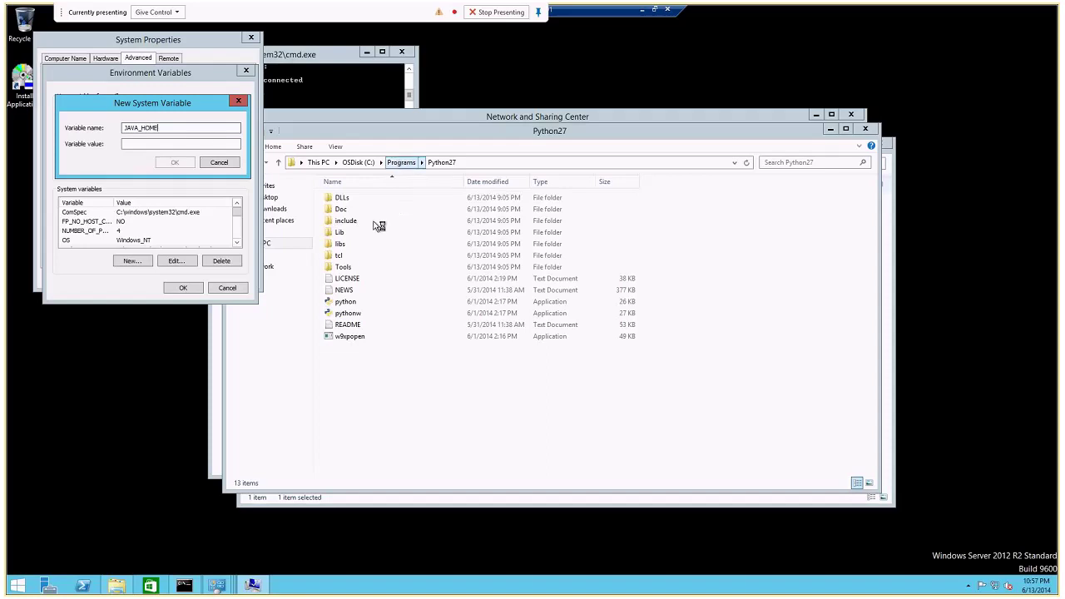
{"action": "left_click", "coordinate": [379, 226]}
{"action": "key", "text": "alt+Up"}
{"action": "double_click", "coordinate": [346, 197]}
{"action": "left_click", "coordinate": [371, 201]}
{"action": "double_click", "coordinate": [372, 201]}
{"action": "left_click", "coordinate": [511, 163]}
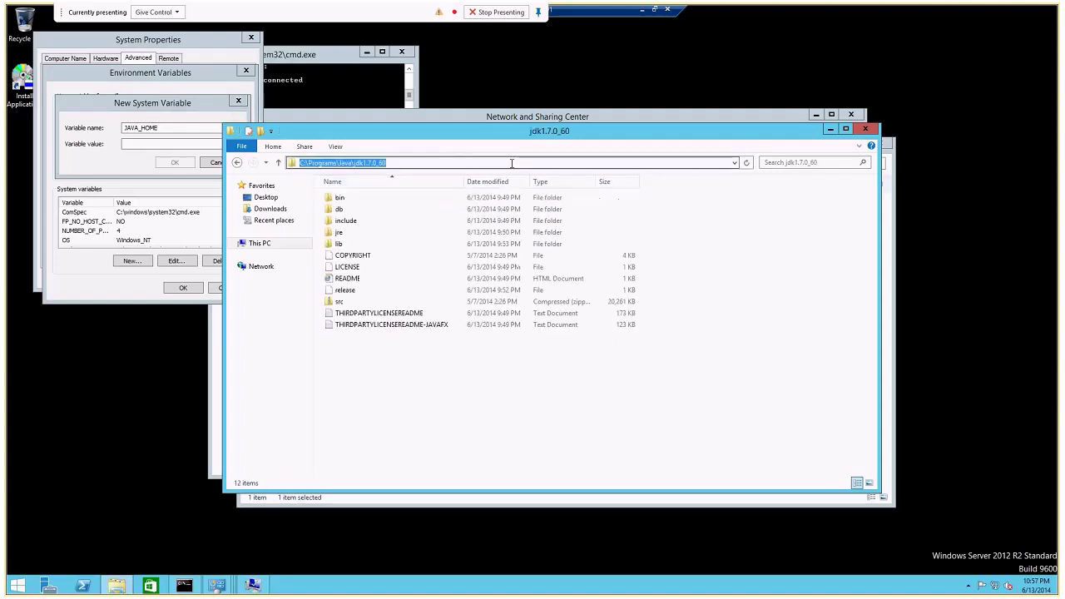
{"action": "key", "text": "ctrl+c"}
Set JAVA_HOME to C:\Programs\Java\jdk1.7.0_60 and confirm all System Properties dialogs.
{"action": "left_click", "coordinate": [166, 144]}
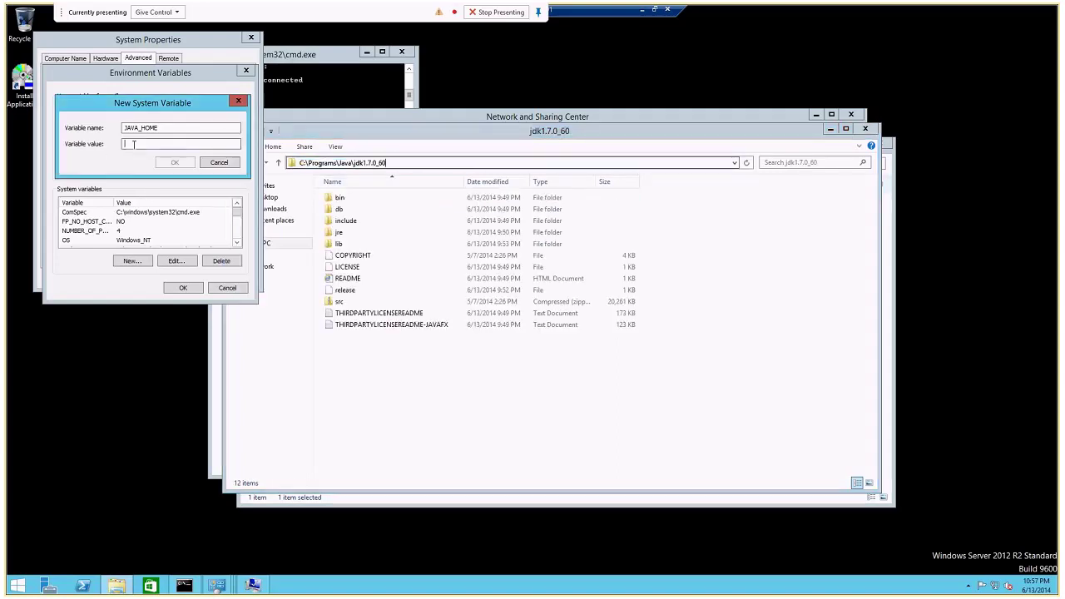
{"action": "key", "text": "ctrl+v"}
{"action": "left_click", "coordinate": [183, 165]}
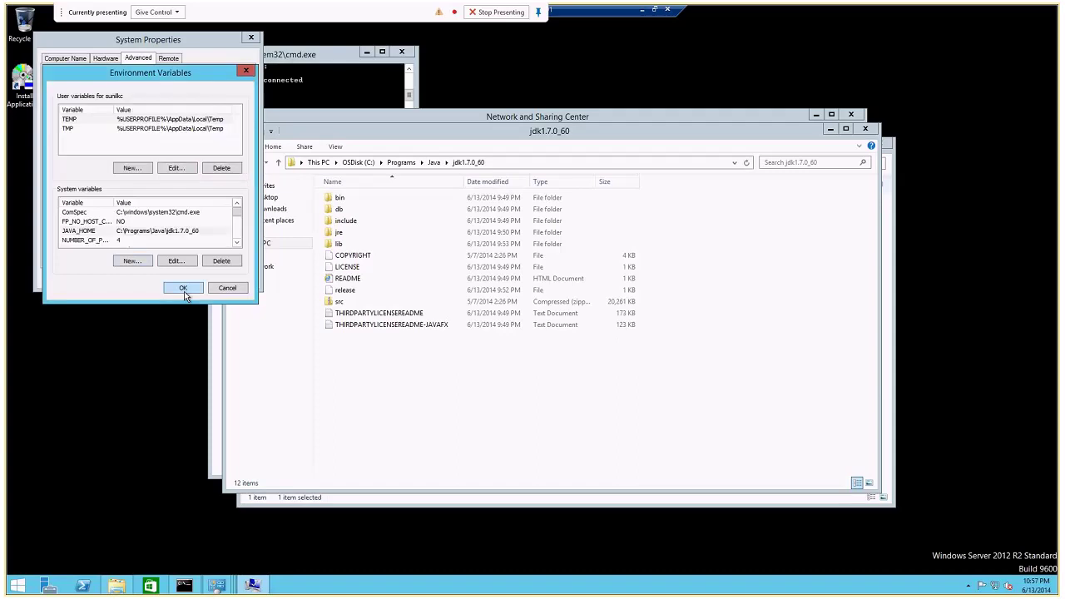
{"action": "left_click", "coordinate": [184, 288]}
{"action": "left_click", "coordinate": [146, 277]}
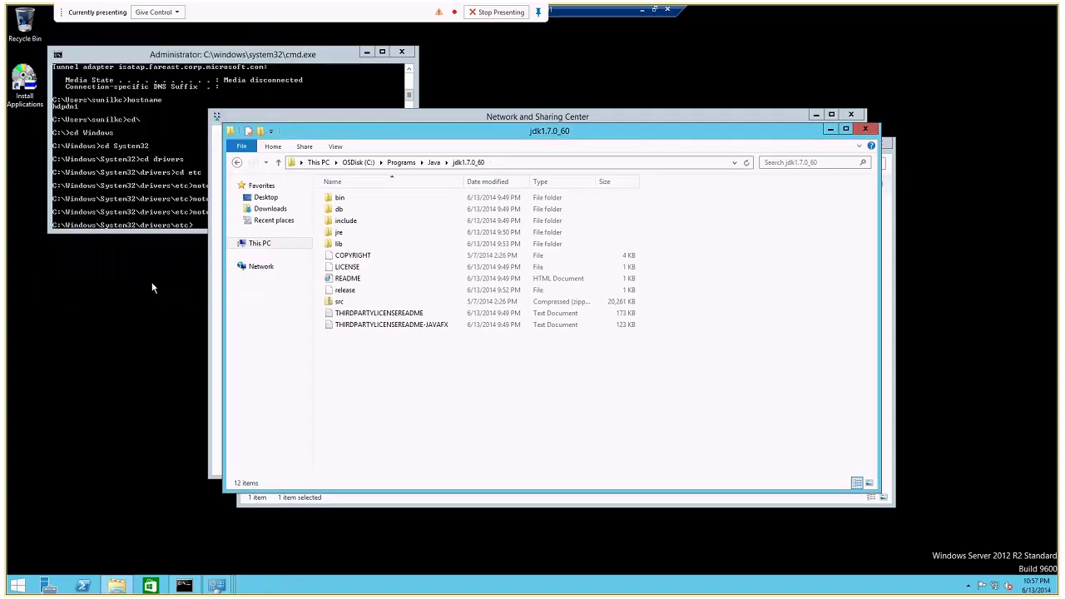
Compare the hosts file's hdpdn1 entry against the IPCONFIG output, then close hosts.
{"action": "left_click", "coordinate": [141, 212]}
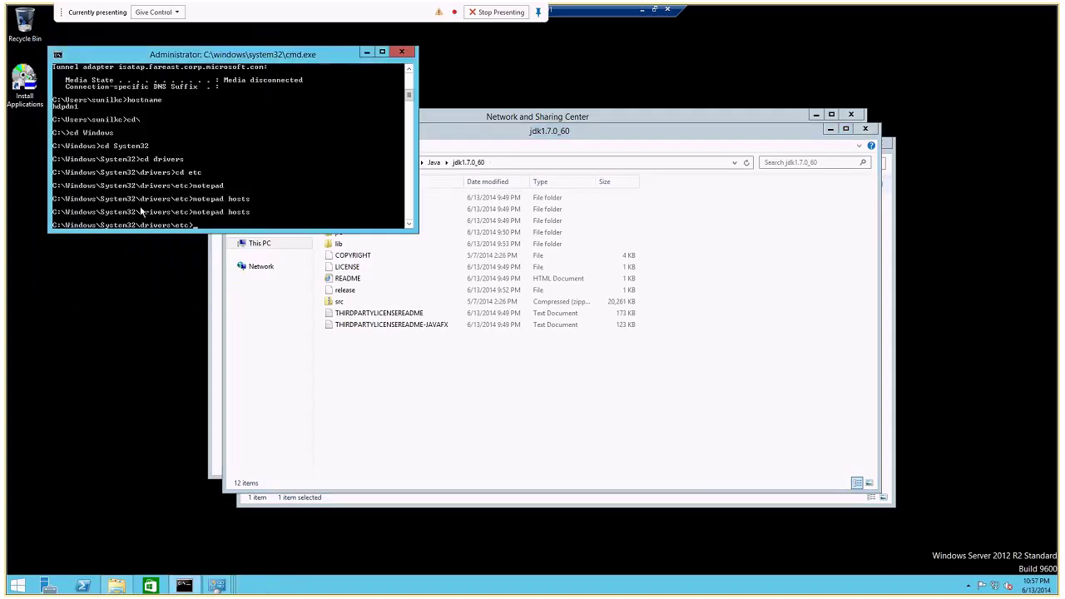
{"action": "key", "text": "Up"}
{"action": "key", "text": "Return"}
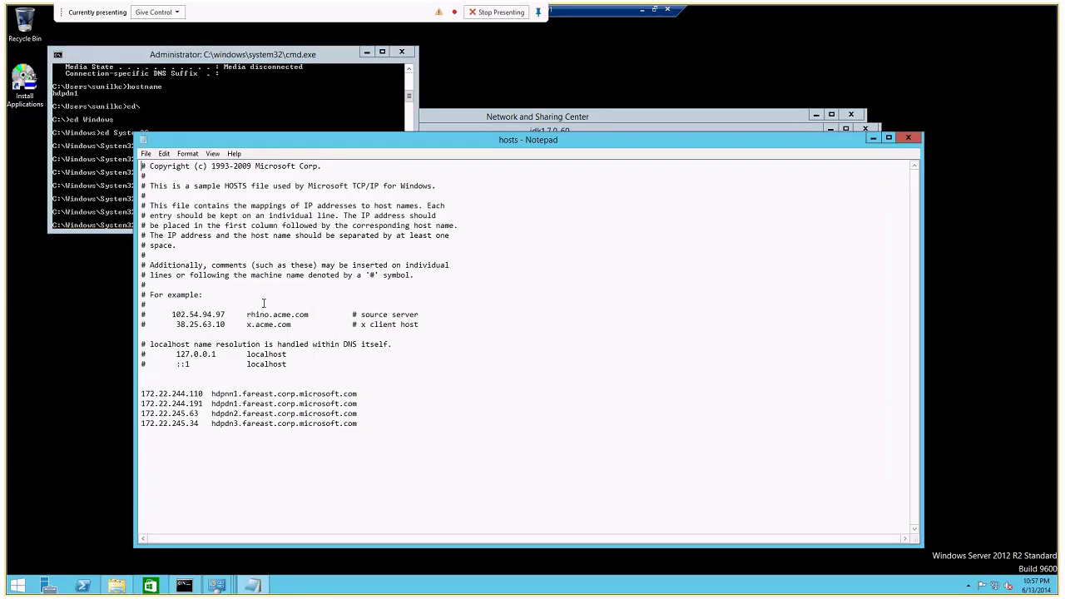
{"action": "left_click", "coordinate": [170, 50]}
{"action": "type", "text": "IPCONFIG"}
{"action": "key", "text": "Return"}
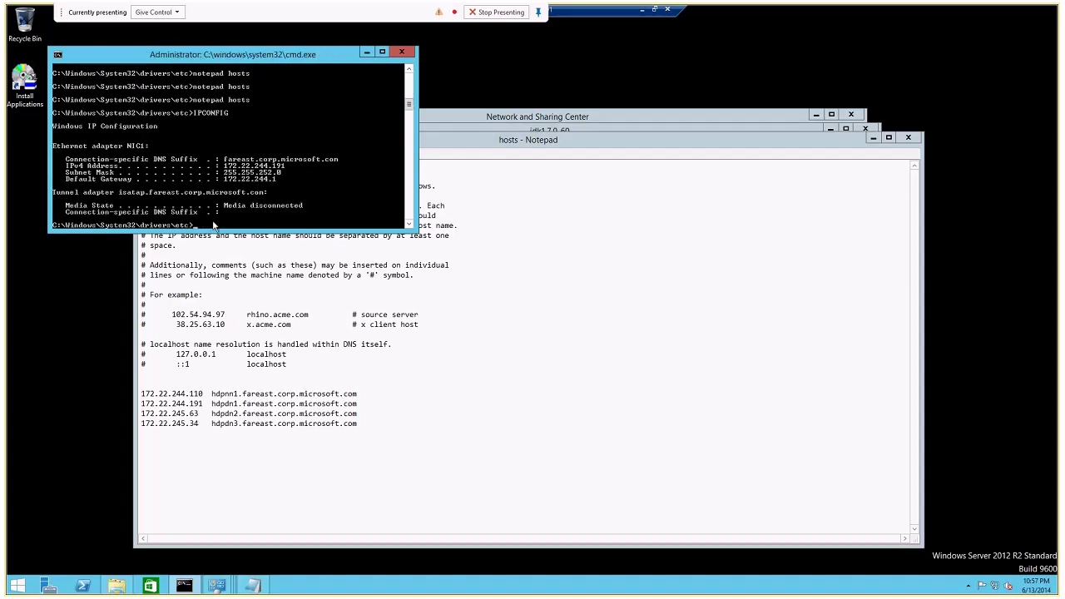
{"action": "left_click", "coordinate": [218, 405]}
{"action": "double_click", "coordinate": [218, 405]}
{"action": "left_click", "coordinate": [908, 136]}
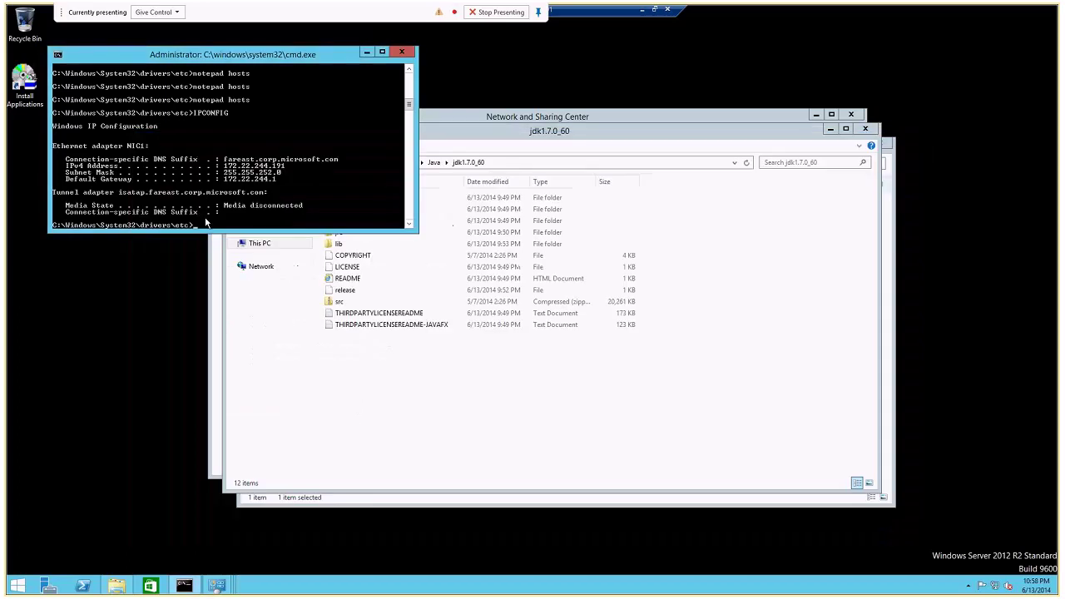
Copy the full path of the hdp-2.1.1.0-GA folder from Downloads.
{"action": "left_click", "coordinate": [302, 392]}
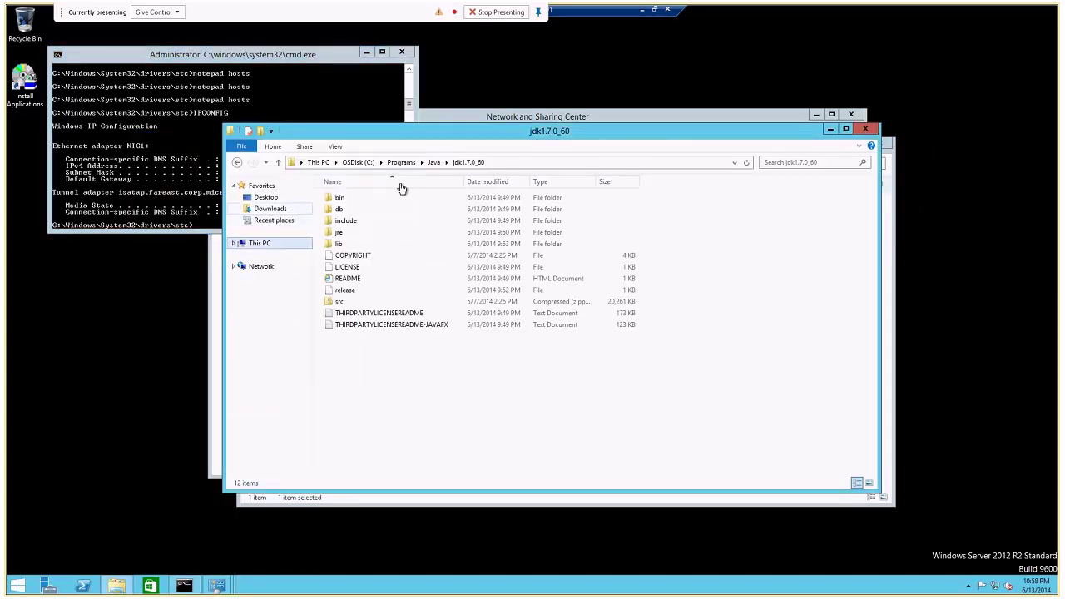
{"action": "key", "text": "alt+Left"}
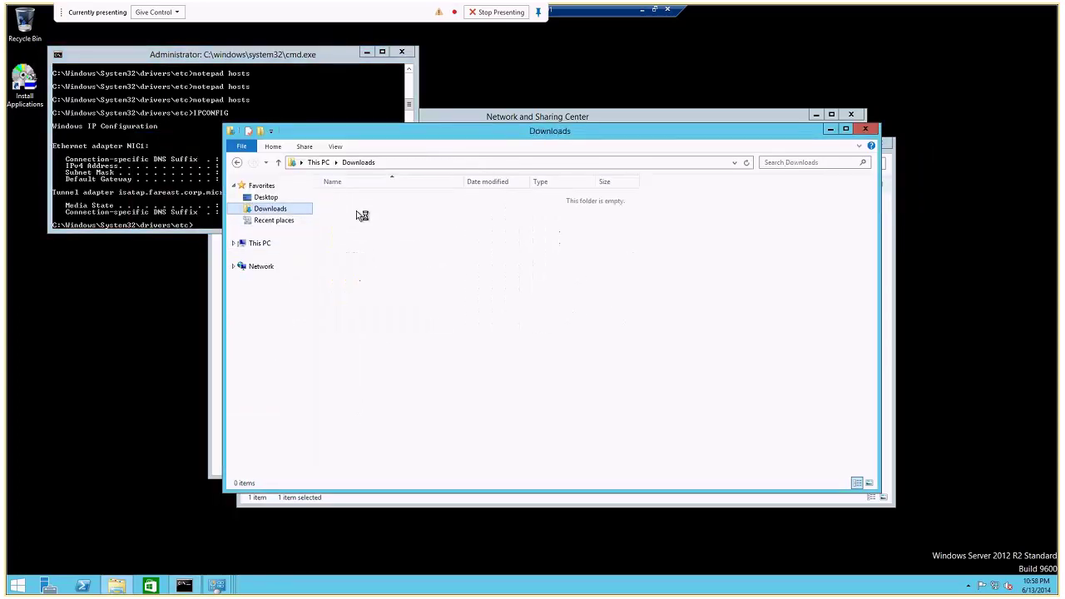
{"action": "left_click", "coordinate": [364, 200]}
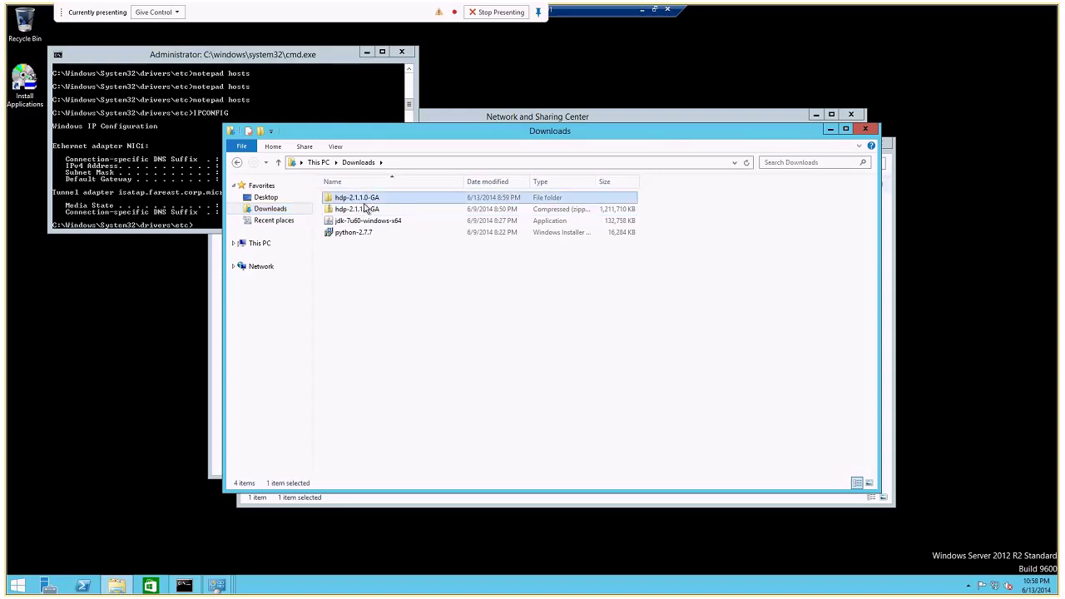
{"action": "double_click", "coordinate": [364, 200]}
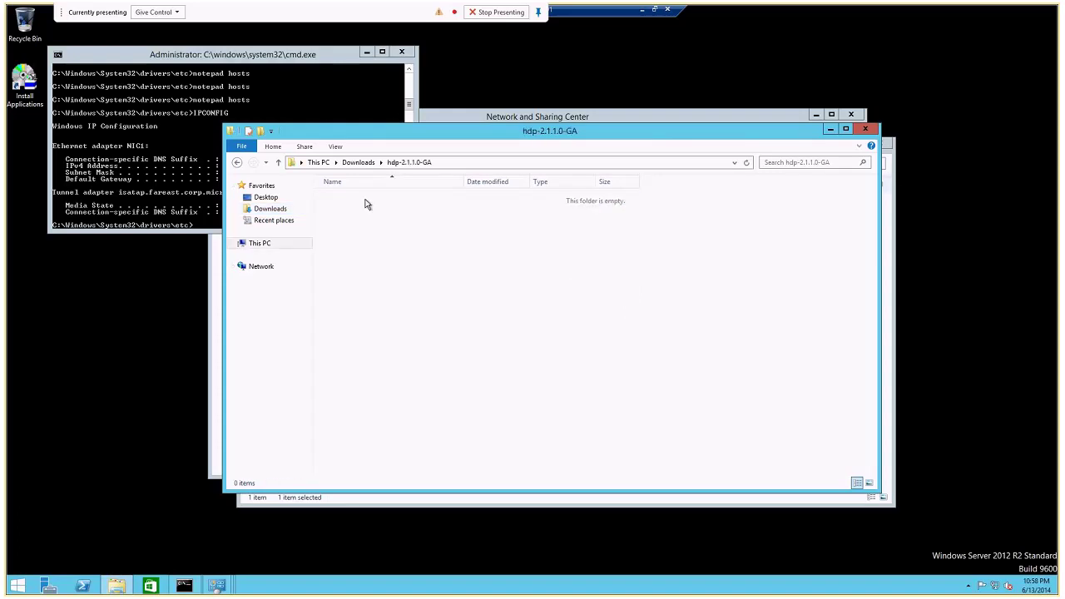
{"action": "left_click", "coordinate": [452, 162]}
Change the Command Prompt to C:\, then cd into the hdp-2.1.1.0-GA folder.
{"action": "left_click", "coordinate": [130, 166]}
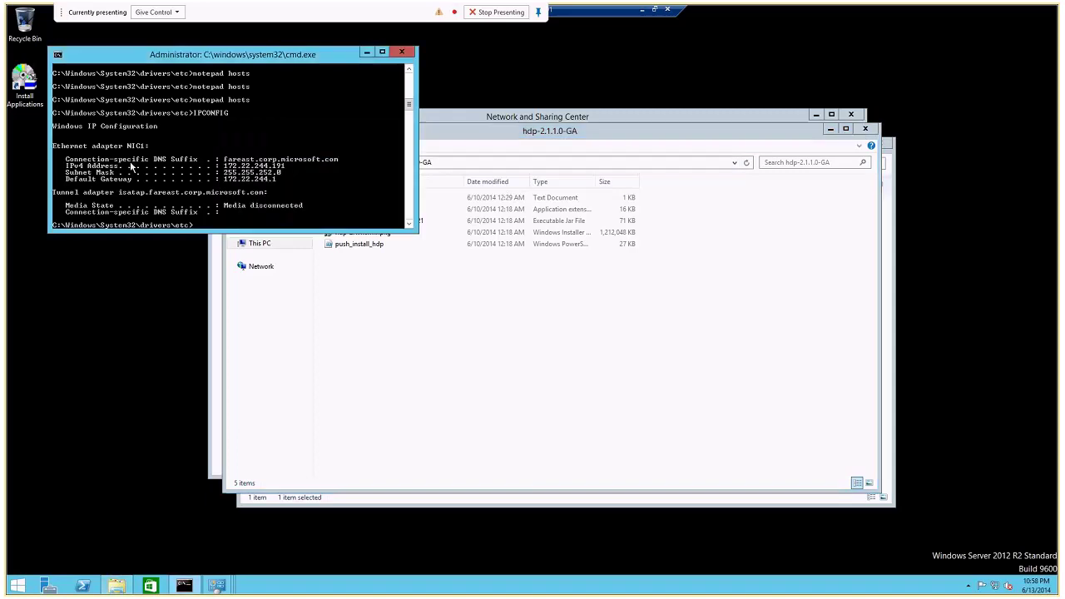
{"action": "type", "text": "cd\\"}
{"action": "key", "text": "Return"}
{"action": "right_click", "coordinate": [131, 165]}
{"action": "left_click", "coordinate": [157, 194]}
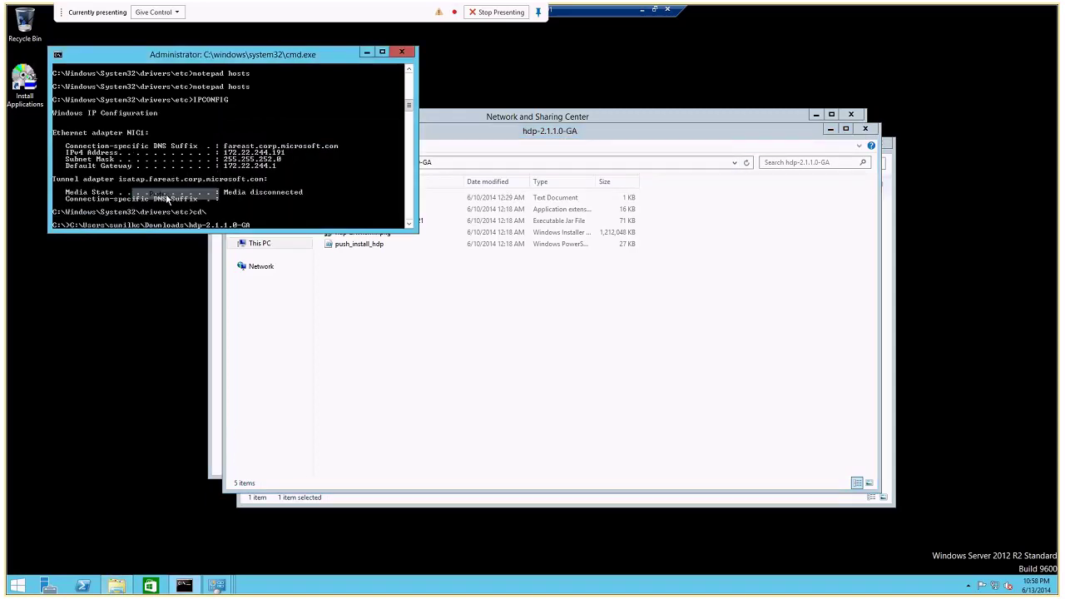
{"action": "key", "text": "Home"}
{"action": "type", "text": "cd"}
{"action": "key", "text": "Return"}
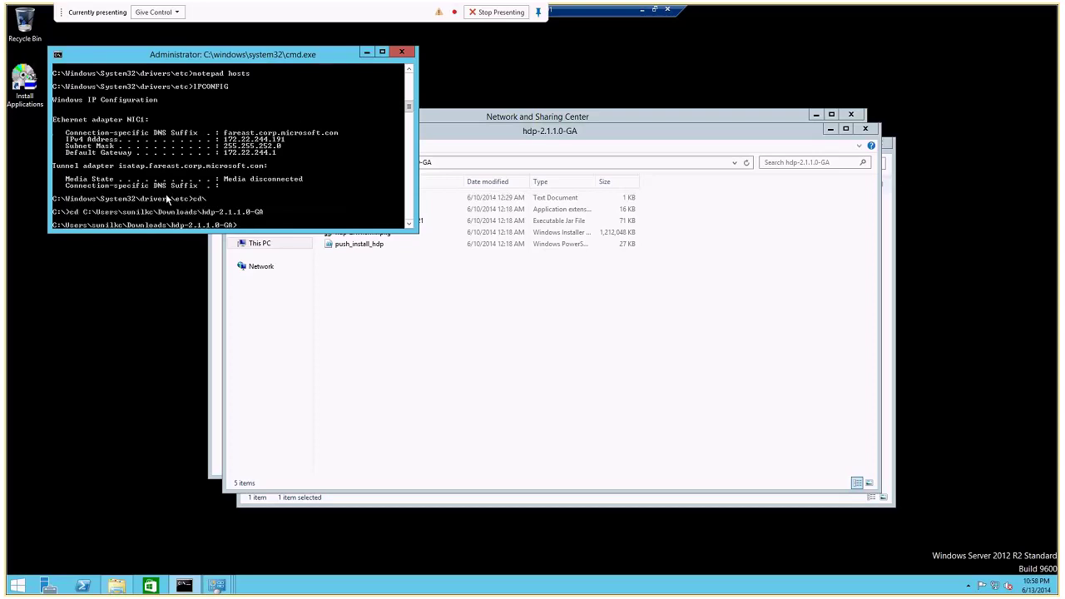
Run msiexec /i hdp-2.1.1.0.winpkg.msi in the Command Prompt.
{"action": "type", "text": "msiexe"}
{"action": "type", "text": "c /in hdp"}
{"action": "key", "text": "Tab"}
{"action": "key", "text": "Return"}
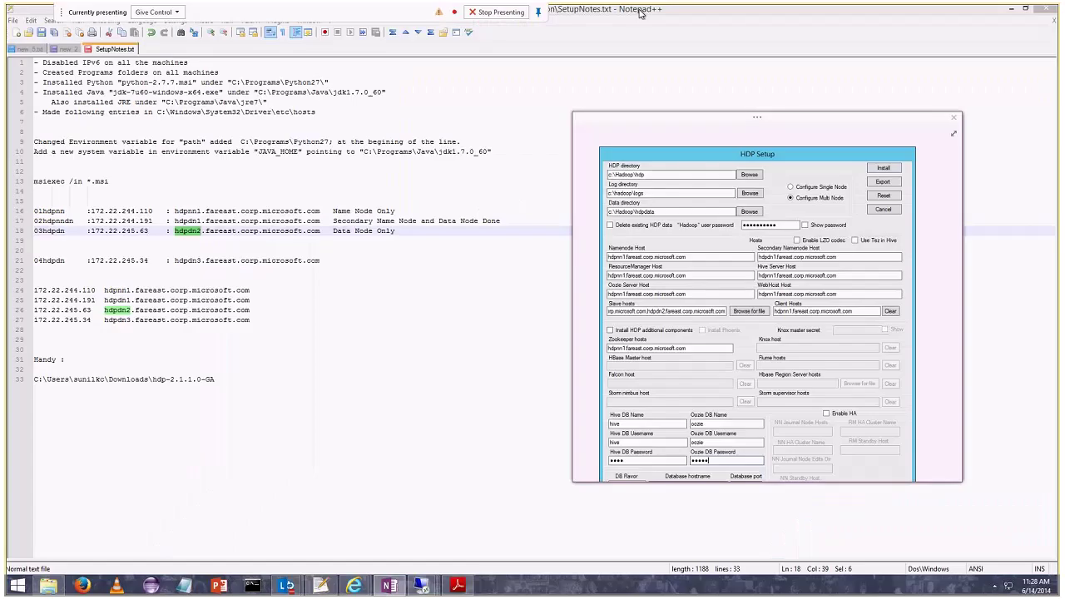
Return to the remote session, where Windows Installer shows Preparing to install.
{"action": "mouse_move", "coordinate": [423, 584]}
{"action": "left_click", "coordinate": [338, 478]}
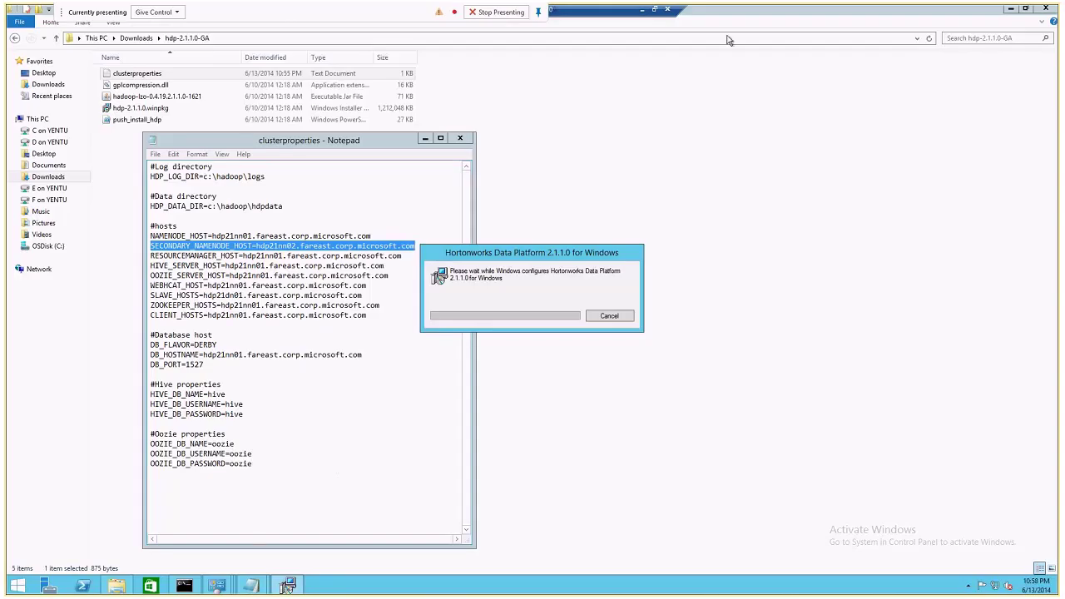
{"action": "left_click", "coordinate": [641, 8]}
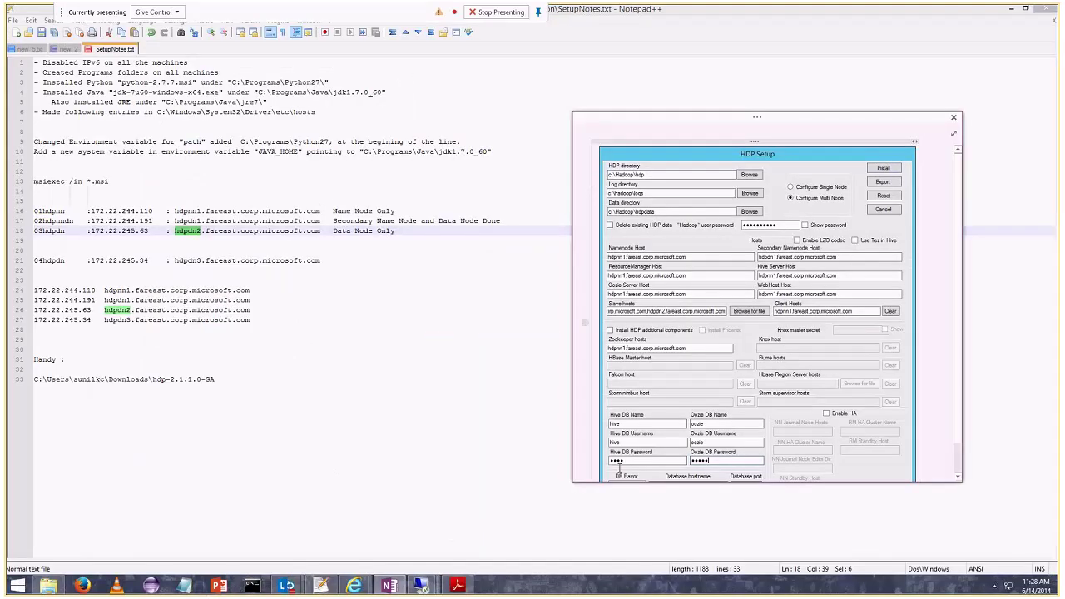
{"action": "mouse_move", "coordinate": [423, 585]}
{"action": "left_click", "coordinate": [422, 484]}
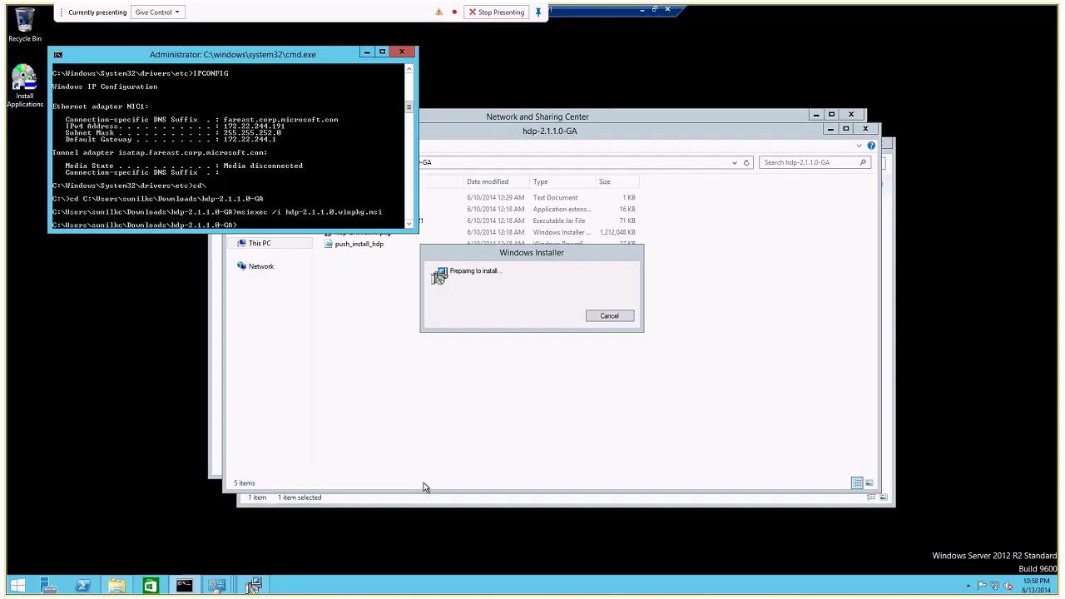
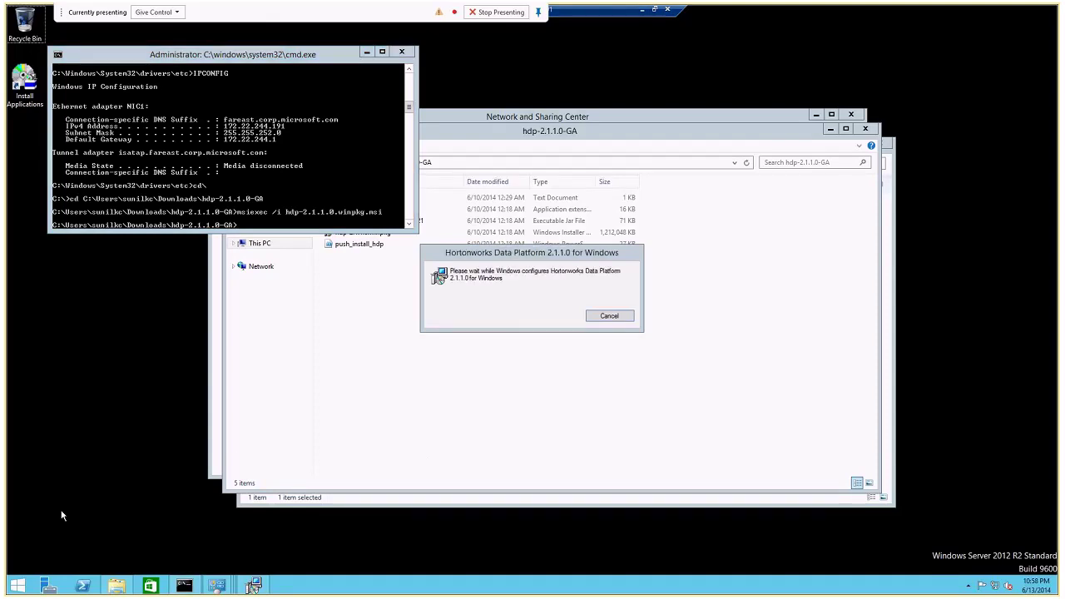
Launch Notepad on the remote server and paste in the four host IP-to-name entries.
{"action": "key", "text": "super+r"}
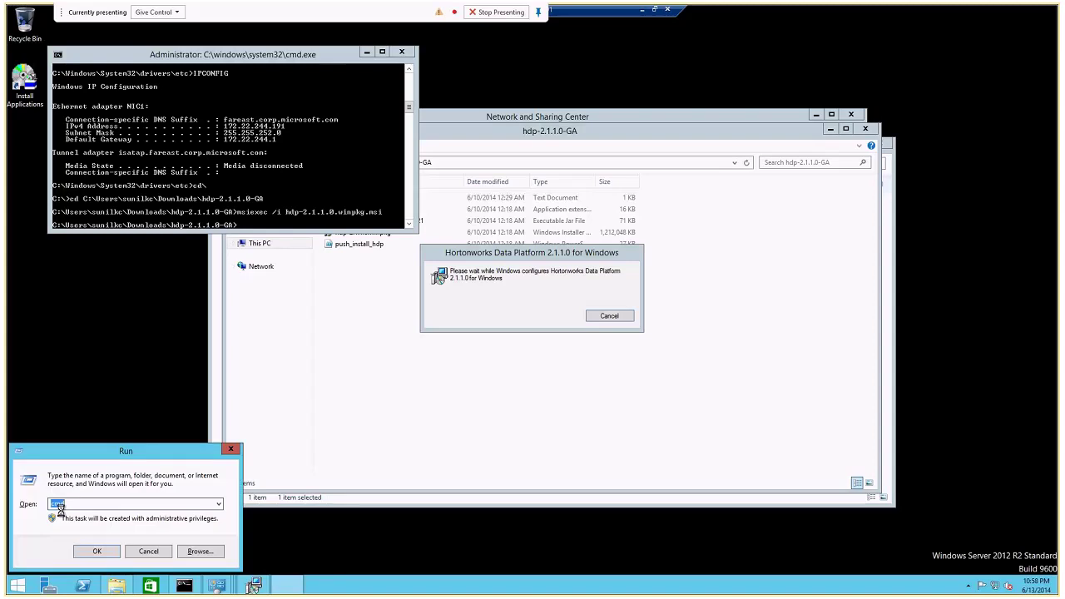
{"action": "type", "text": "notepad"}
{"action": "key", "text": "Return"}
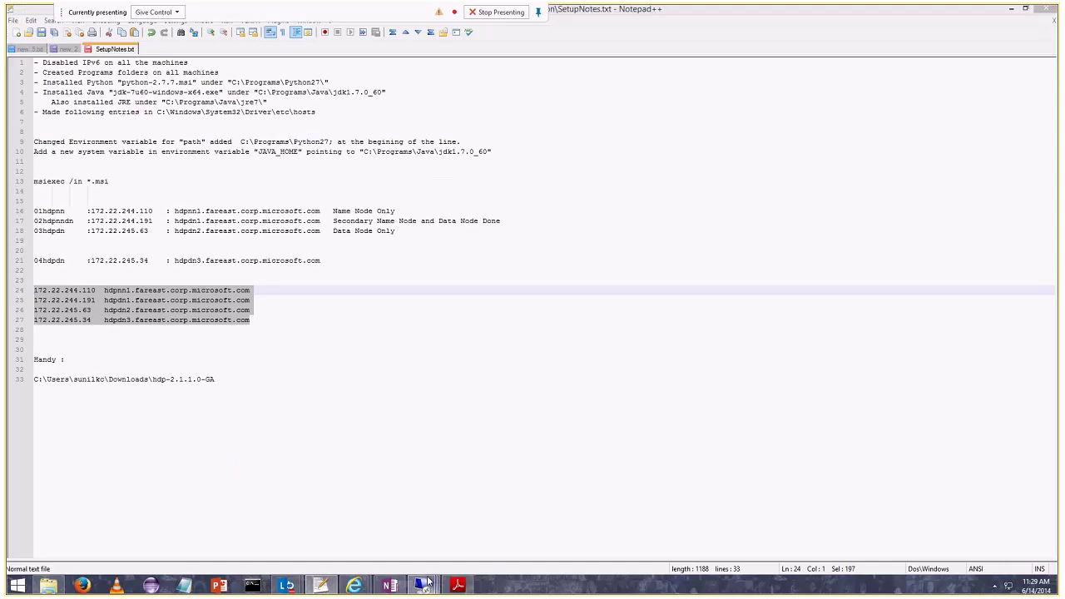
{"action": "left_click", "coordinate": [427, 582]}
{"action": "type", "text": "172.22.244.110\thdpnn1.fareast.corp.microsoft.com 172.22.244.191\thdpdn1.fareast.corp.microsoft.com 172.22.245.63\thdpdn2.fareast.corp.microsoft.com 172.22.245.34\thdpdn3.fareast.corp.microsoft.com"}
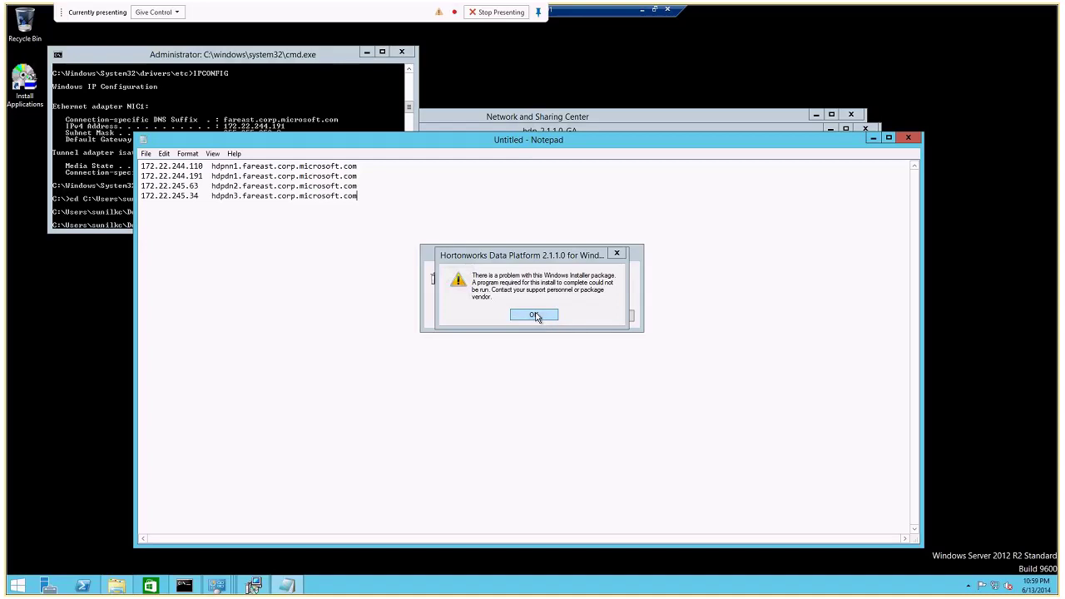
Dismiss the HDP installer error messages and the installation-failed notice.
{"action": "left_click", "coordinate": [535, 315]}
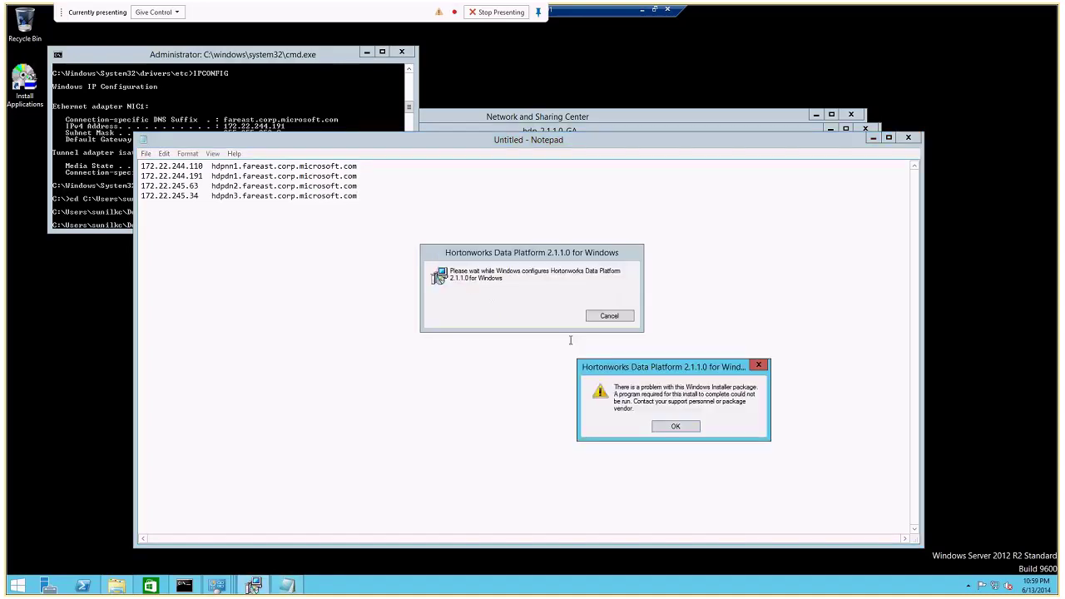
{"action": "left_click", "coordinate": [690, 430]}
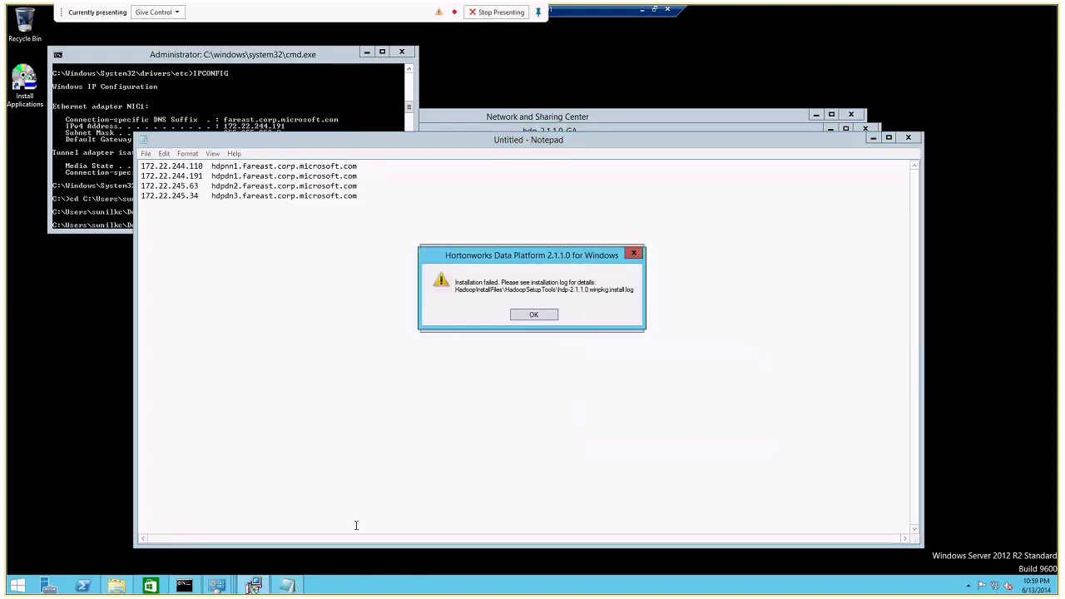
{"action": "left_click", "coordinate": [531, 317]}
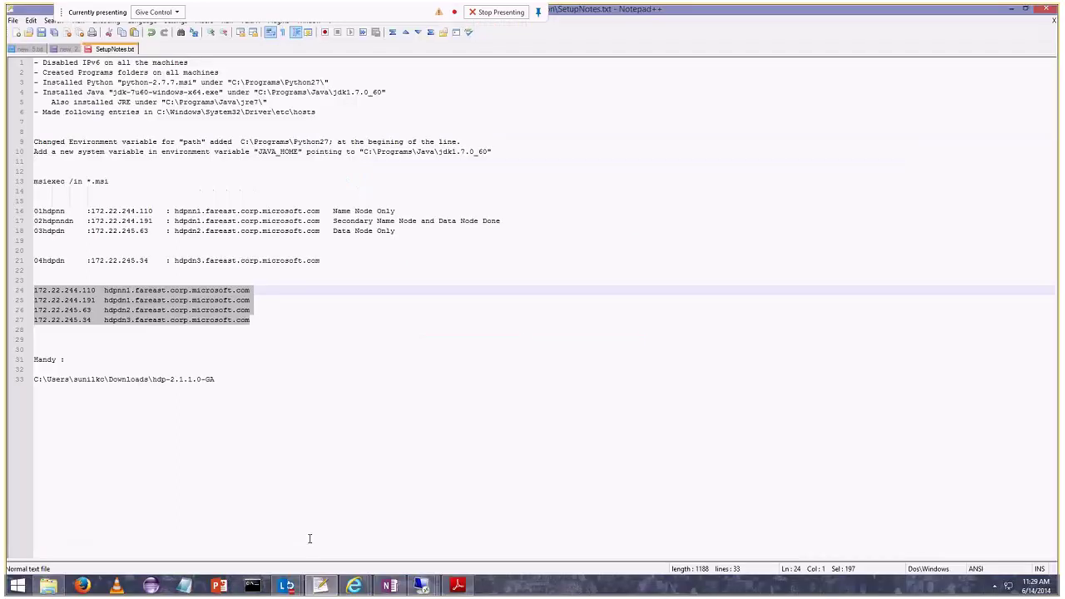
Browse File Explorer to the OSDisk (C:) drive and bring the Command Prompt back.
{"action": "left_click", "coordinate": [416, 564]}
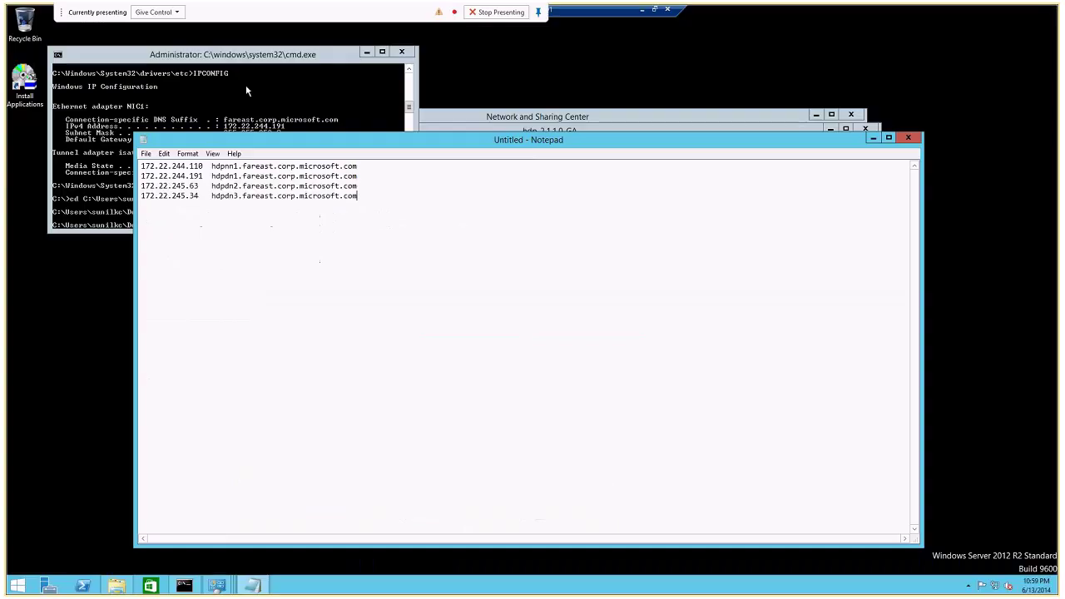
{"action": "left_click", "coordinate": [486, 116]}
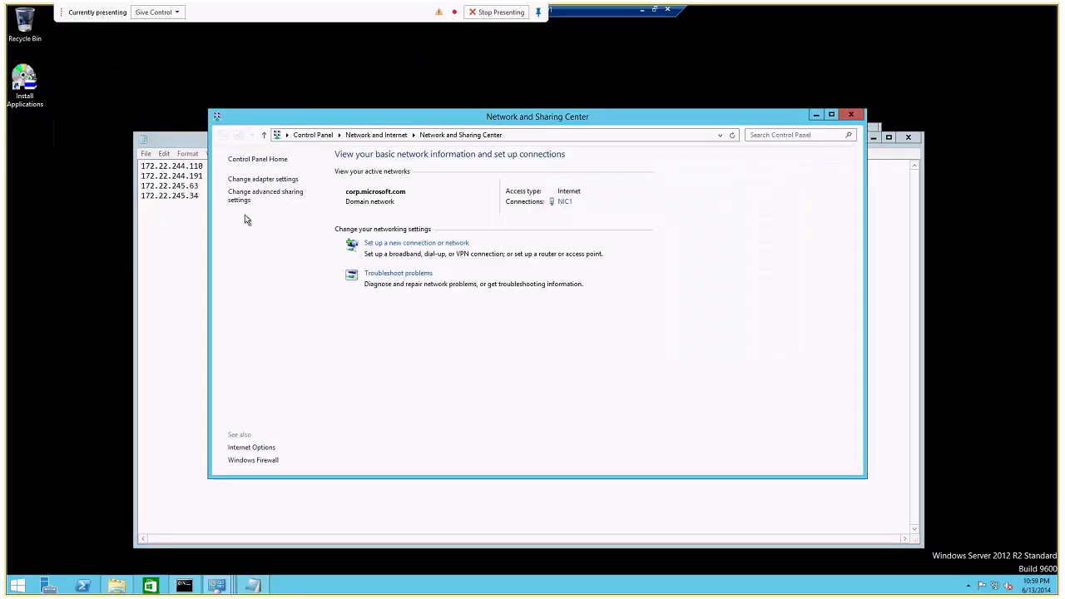
{"action": "left_click", "coordinate": [118, 586]}
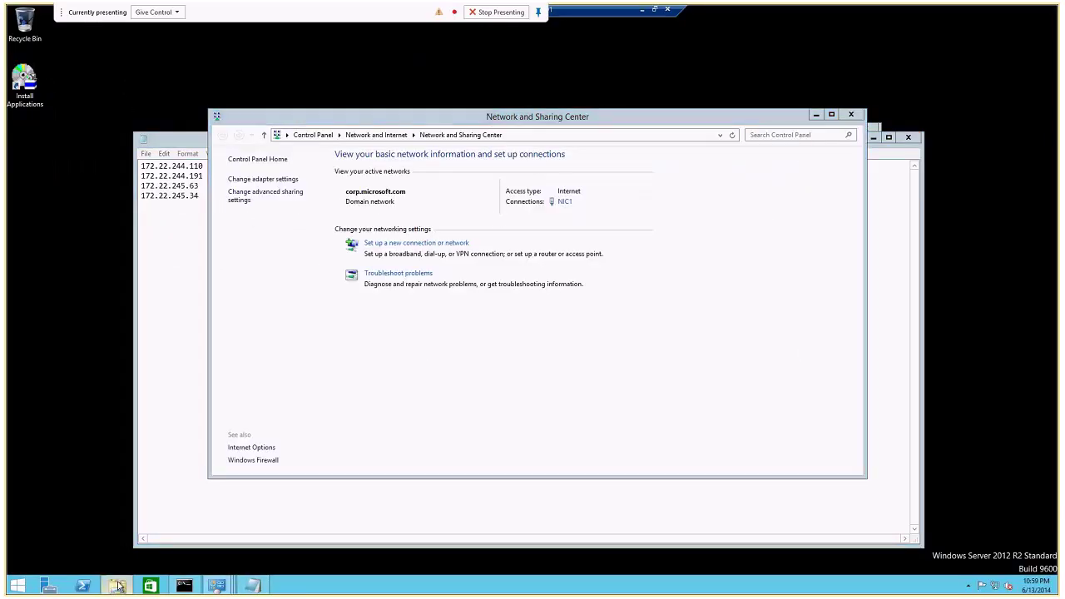
{"action": "left_click", "coordinate": [266, 246]}
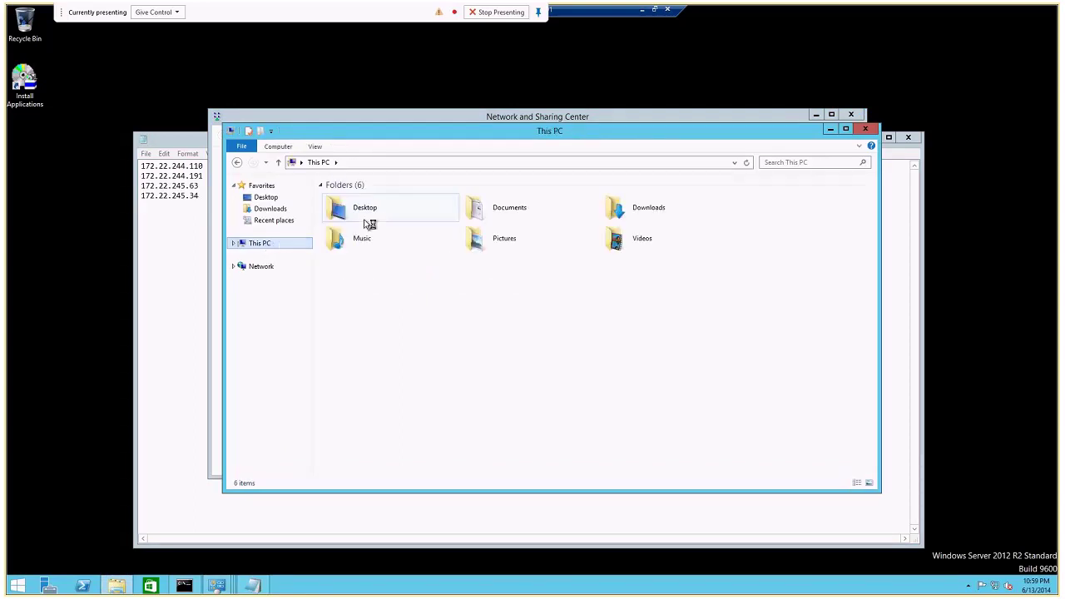
{"action": "left_click", "coordinate": [239, 248]}
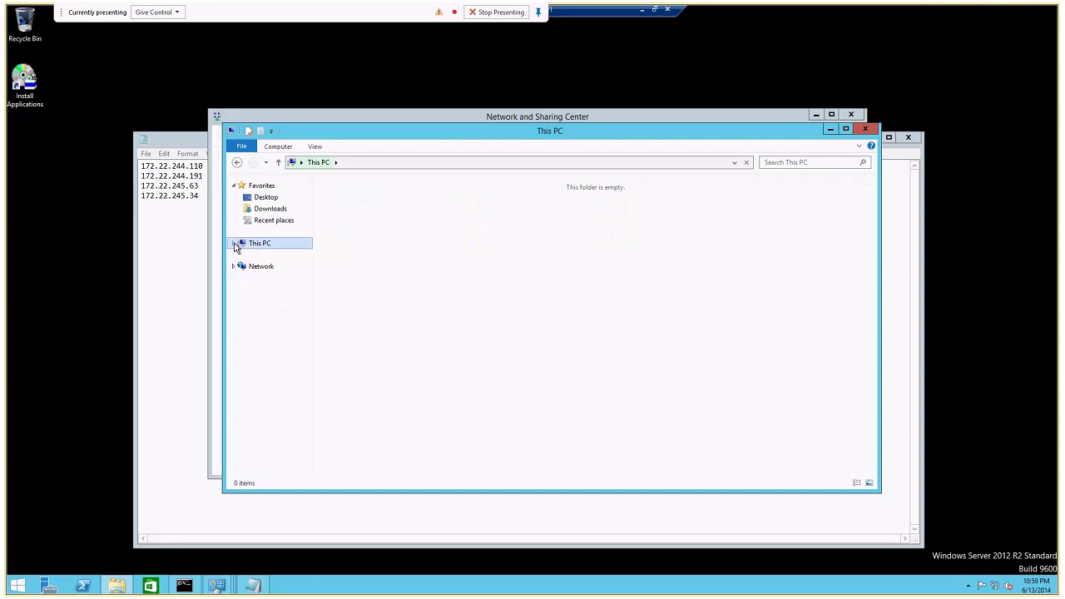
{"action": "double_click", "coordinate": [610, 321]}
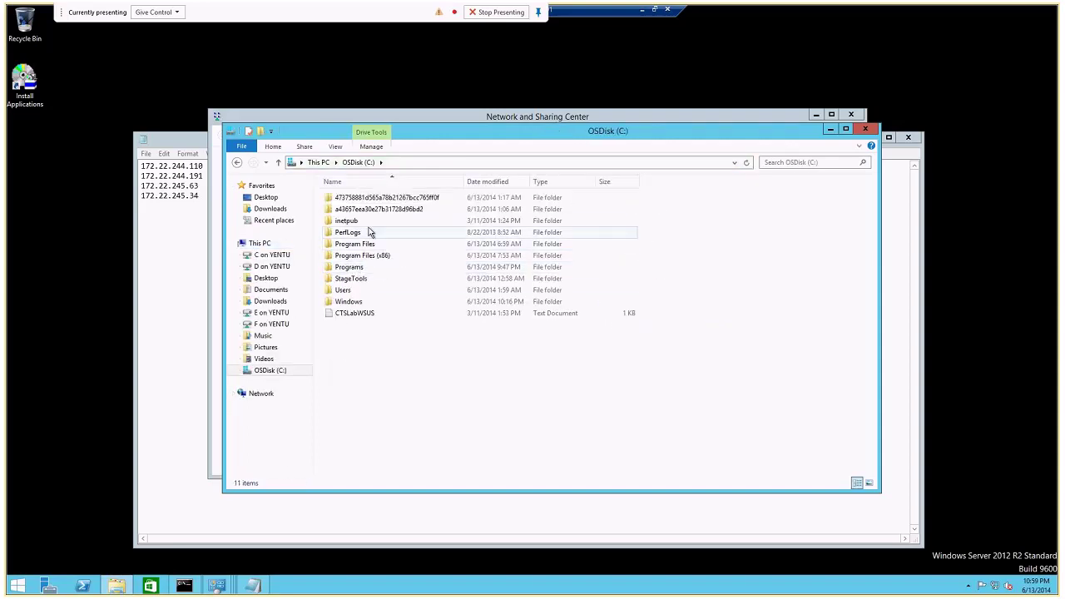
{"action": "left_click", "coordinate": [177, 589]}
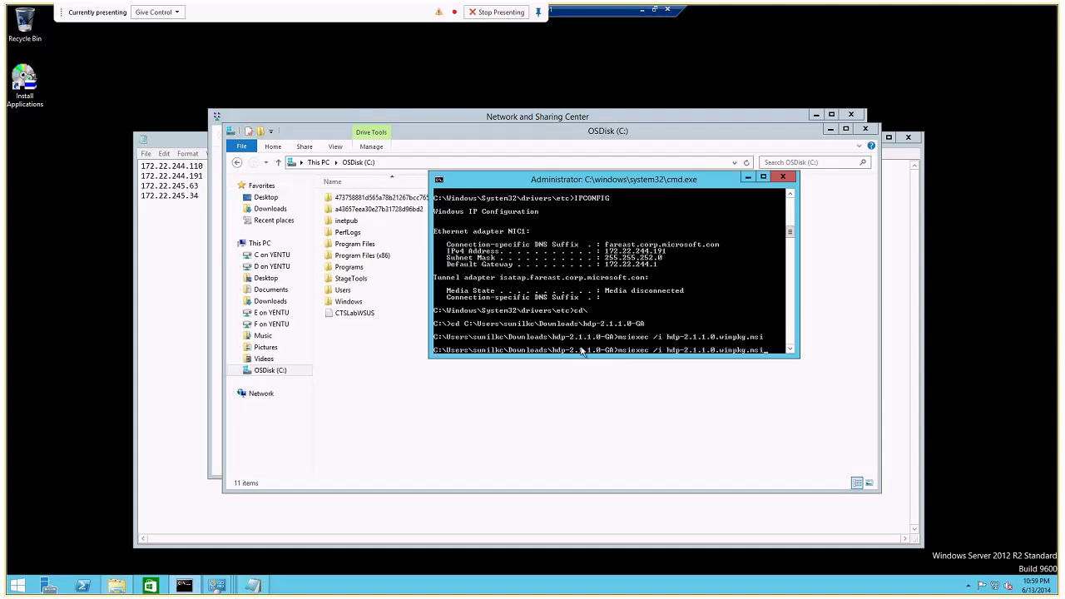
Rerun msiexec /i hdp-2.1.1.0.winpkg.msi, then leave the session for the local desktop.
{"action": "key", "text": "Return"}
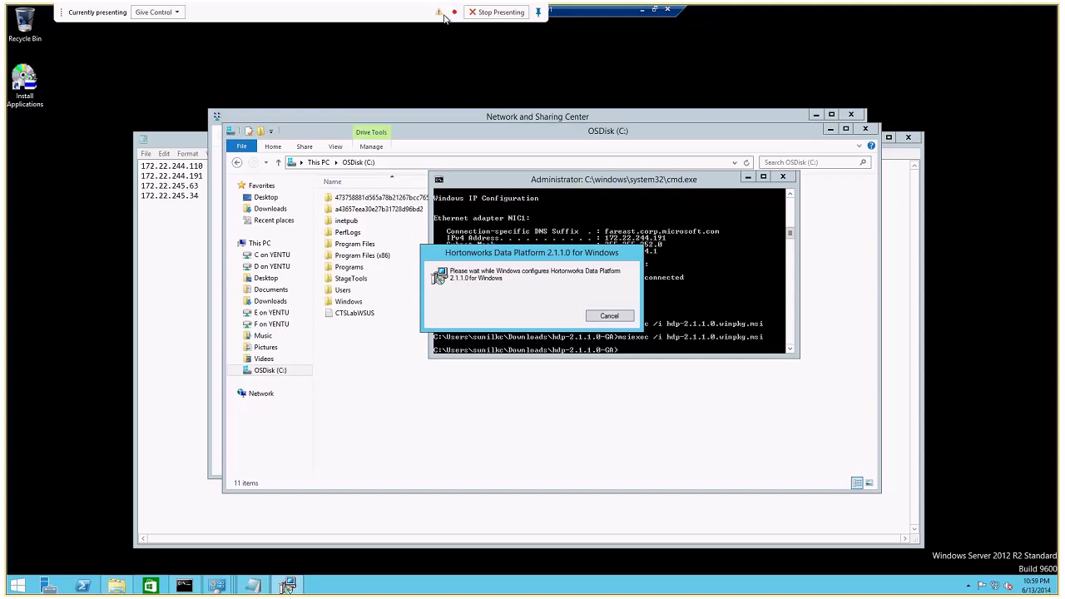
{"action": "left_click", "coordinate": [641, 9]}
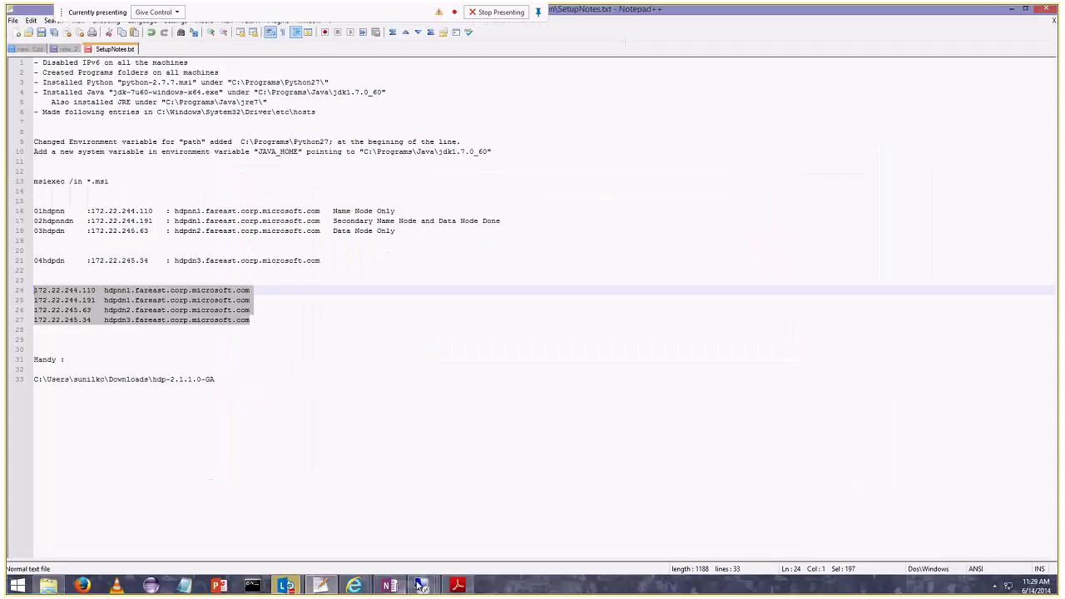
{"action": "mouse_move", "coordinate": [421, 585]}
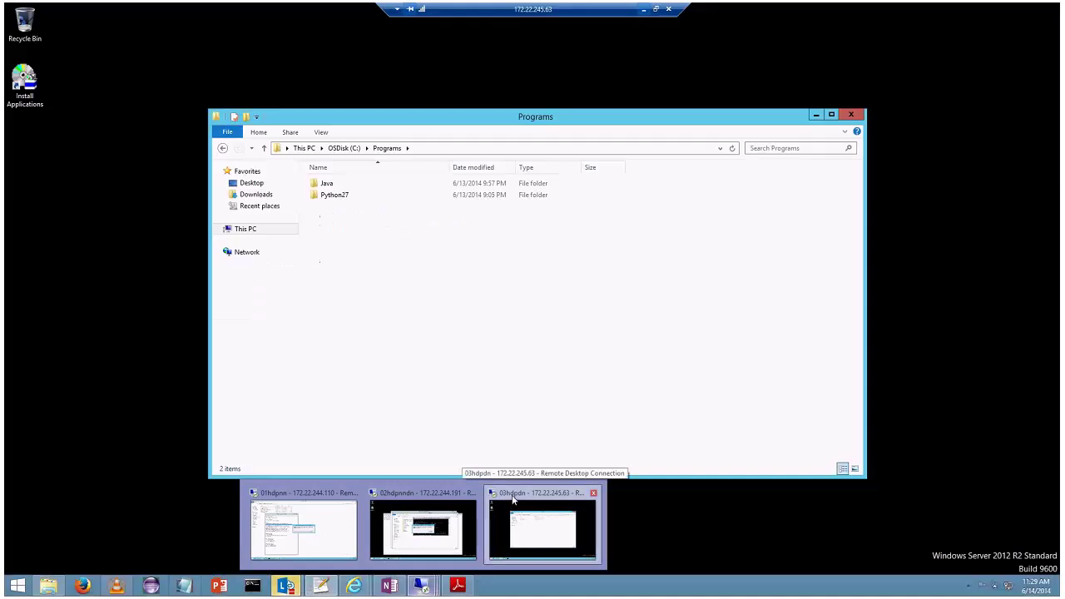
On 03hdpdn, view the NIC1 adapter's properties from the Network and Sharing Center, then close them.
{"action": "left_click", "coordinate": [513, 499]}
{"action": "right_click", "coordinate": [997, 587]}
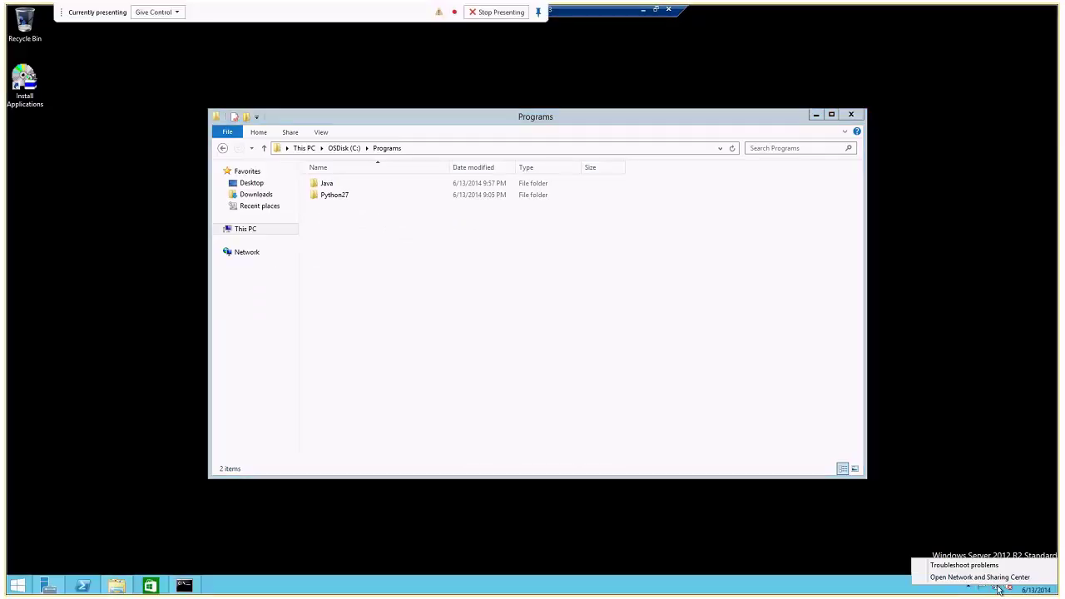
{"action": "left_click", "coordinate": [973, 577]}
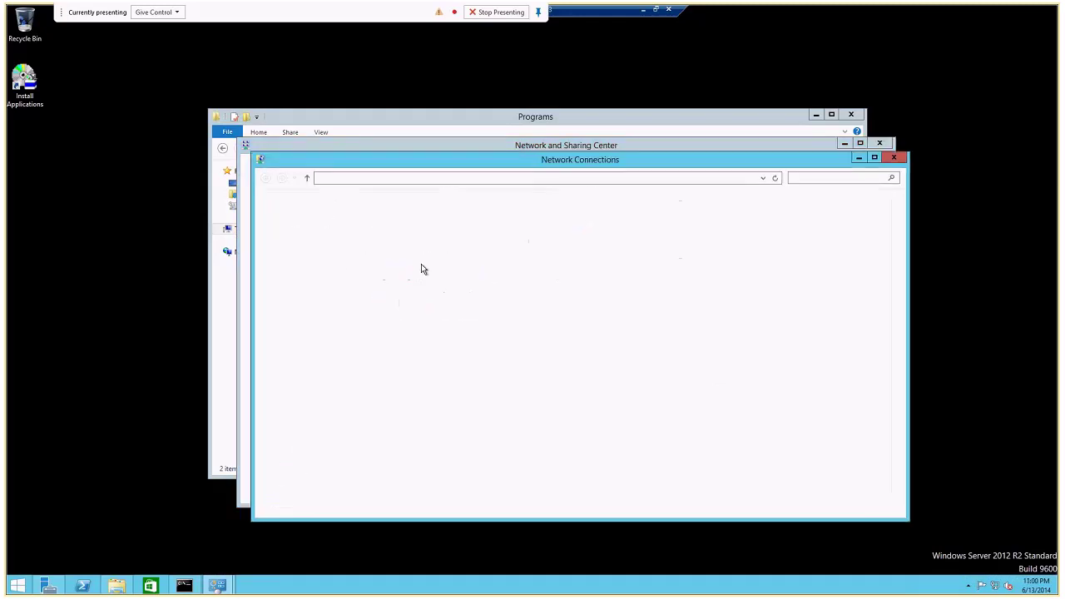
{"action": "right_click", "coordinate": [348, 230]}
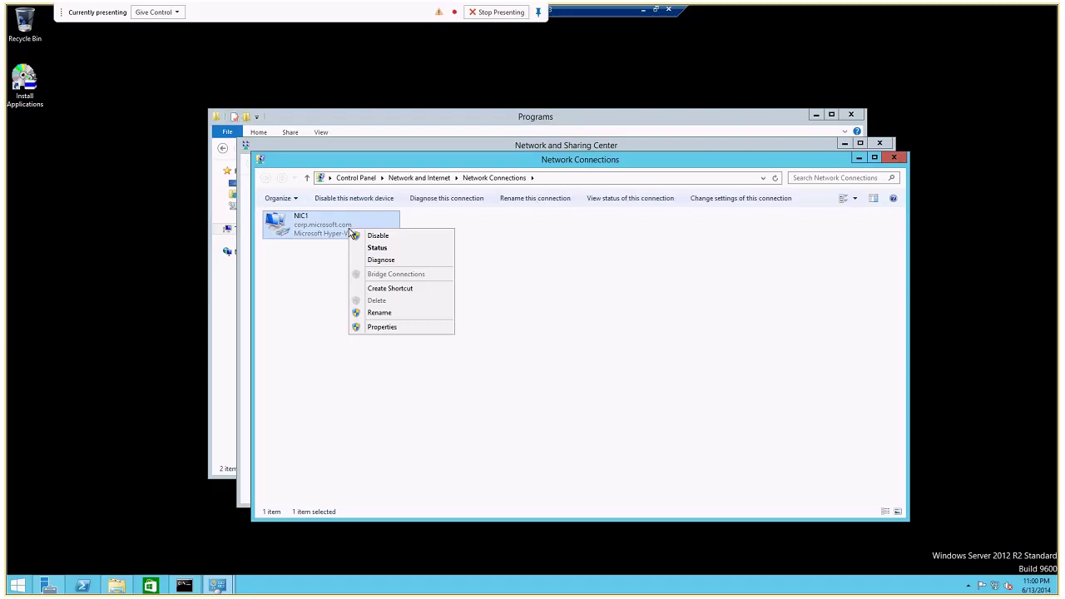
{"action": "left_click", "coordinate": [402, 336]}
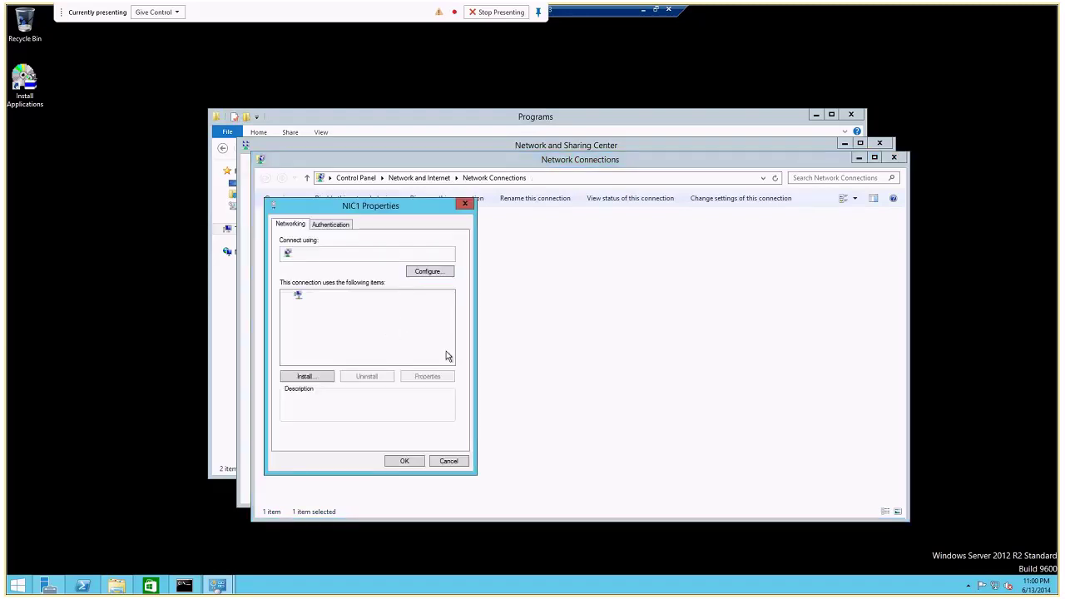
{"action": "left_click", "coordinate": [446, 463]}
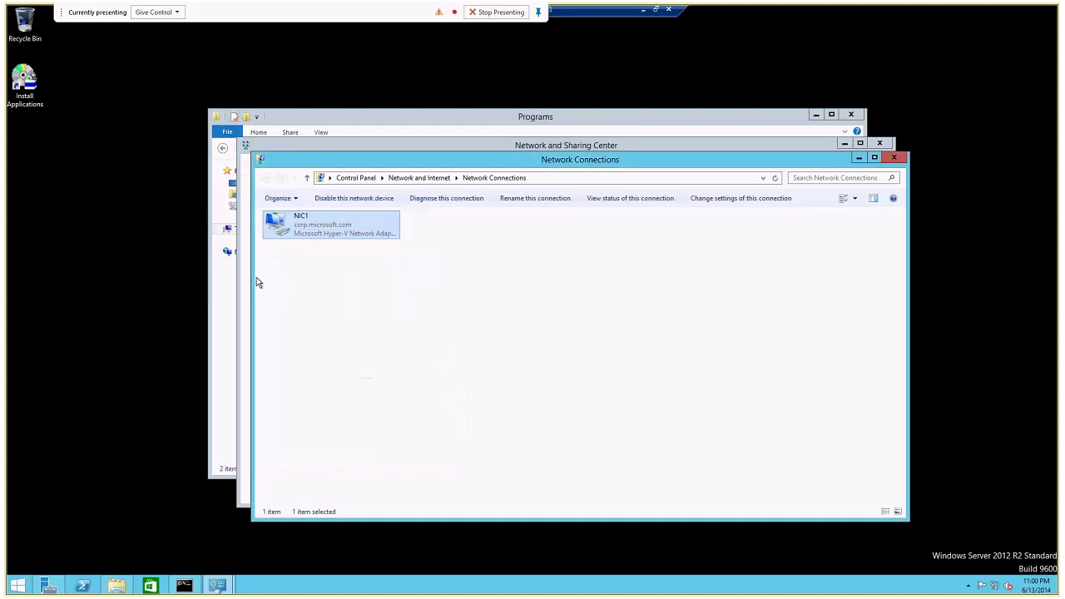
{"action": "left_click", "coordinate": [230, 298]}
Review hdpdn2's environment variables such as JAVA_HOME and Path, cancel, and minimize the session.
{"action": "right_click", "coordinate": [242, 228]}
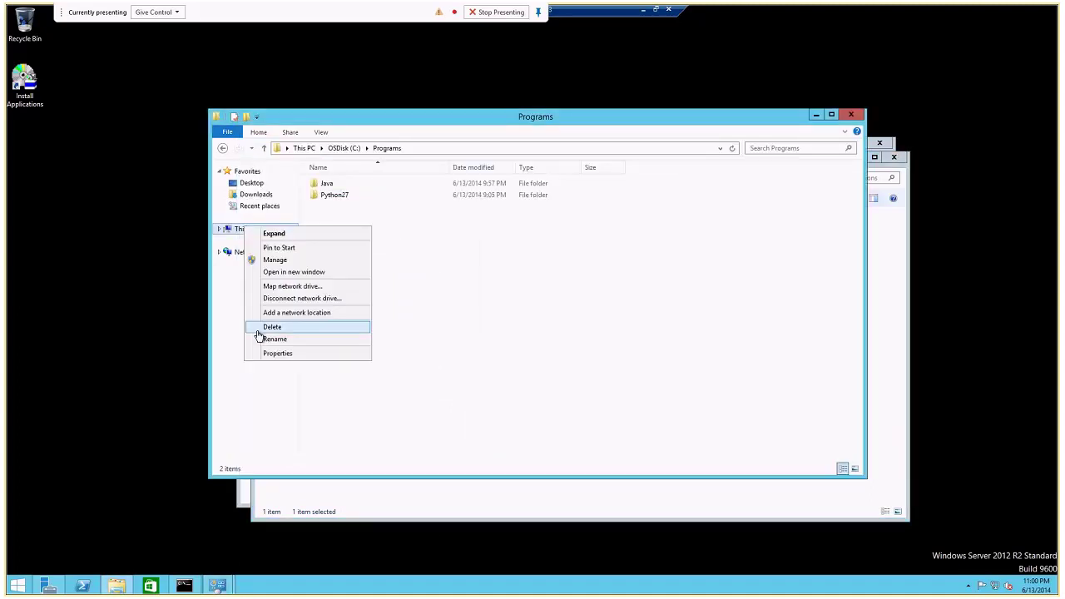
{"action": "left_click", "coordinate": [282, 353]}
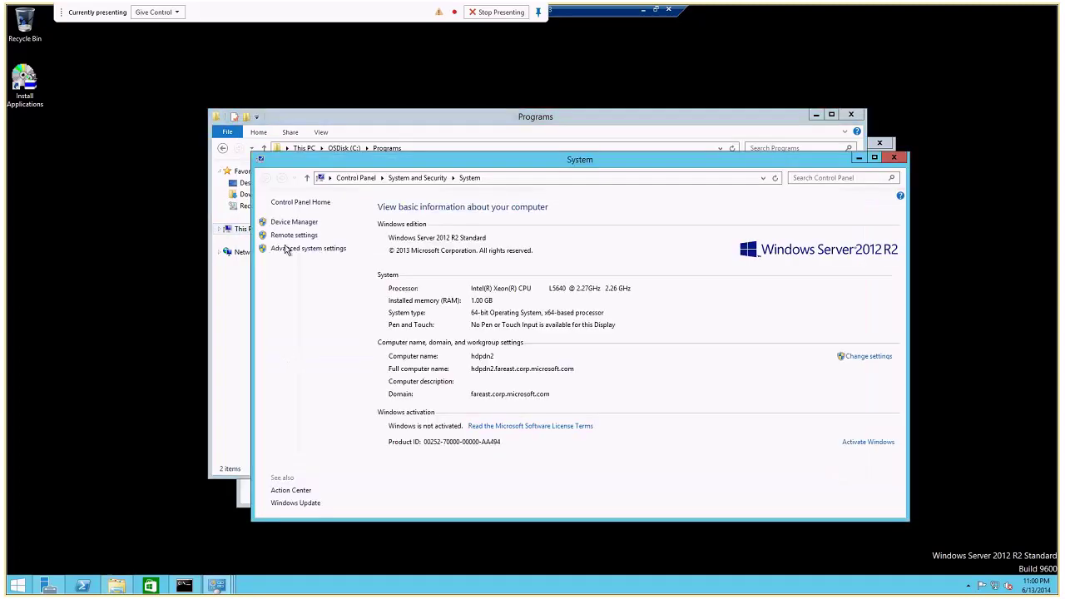
{"action": "left_click", "coordinate": [291, 249]}
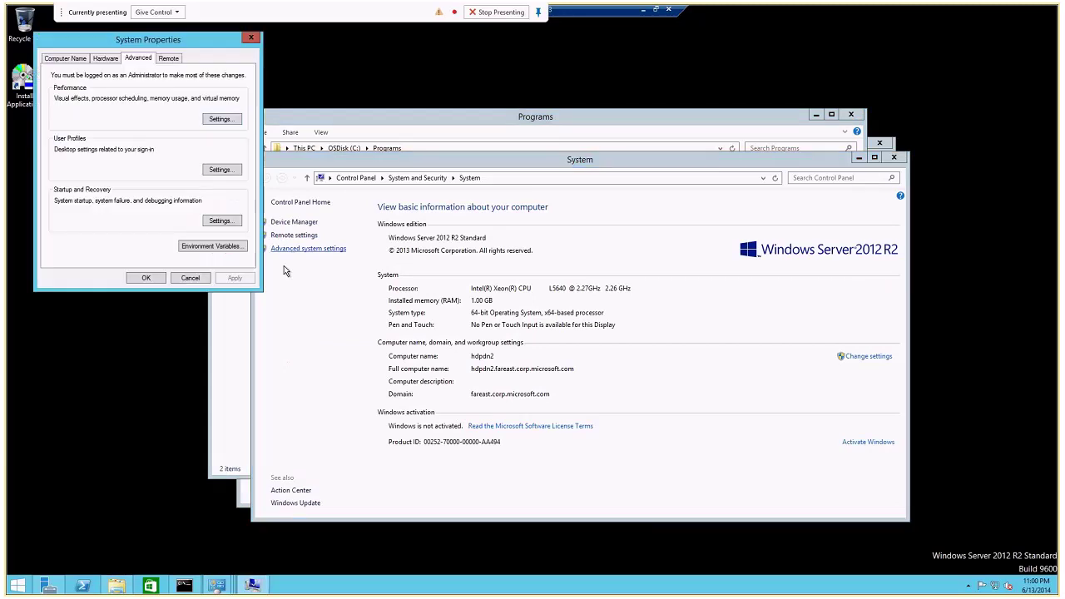
{"action": "left_click", "coordinate": [231, 247]}
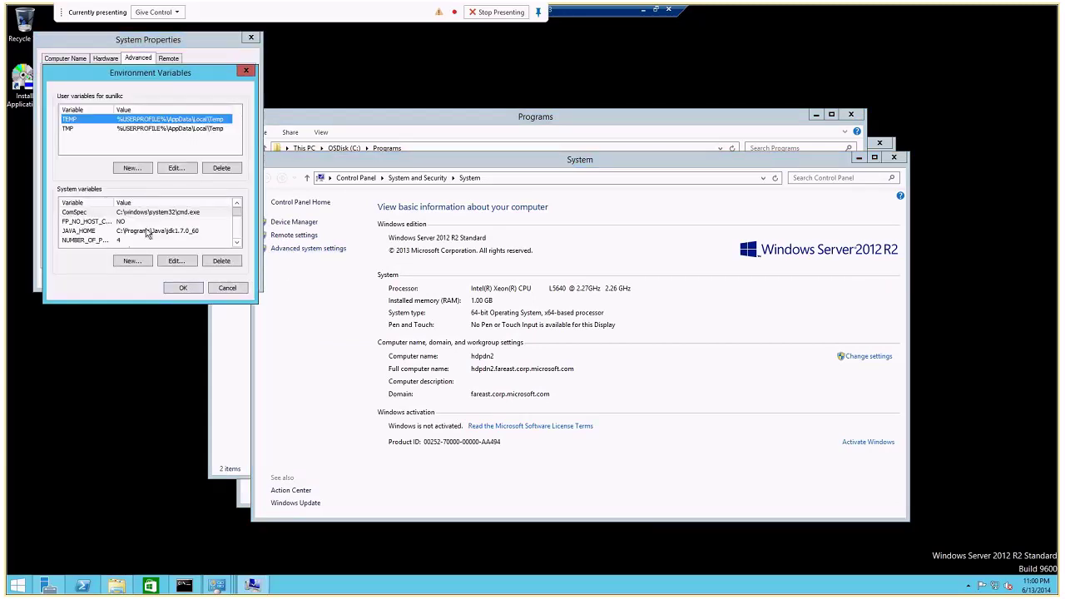
{"action": "scroll", "coordinate": [123, 237], "scroll_direction": "down", "scroll_amount": 3}
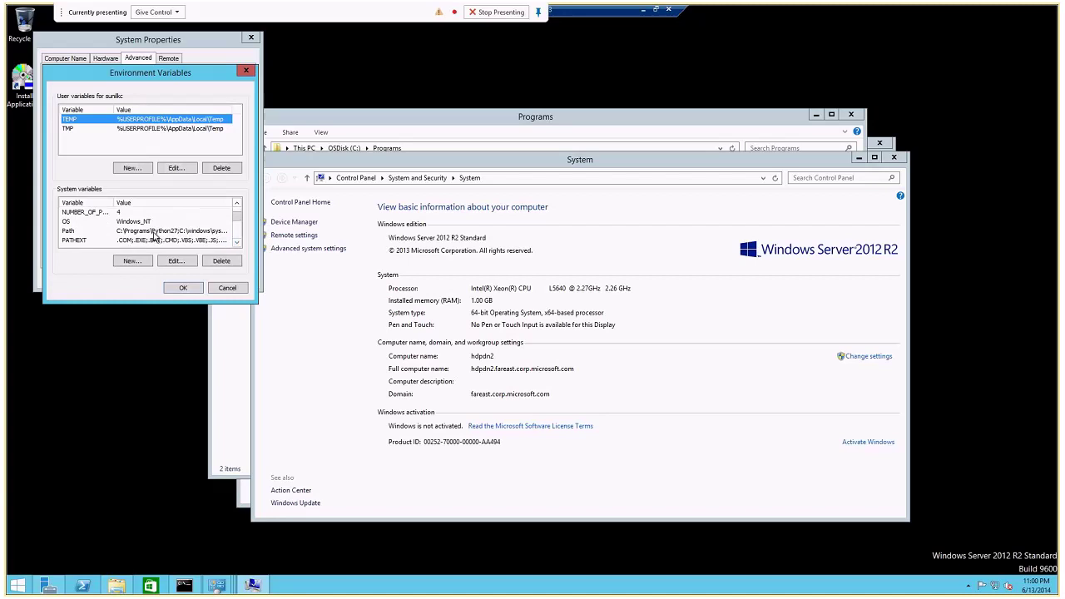
{"action": "left_click", "coordinate": [226, 291]}
{"action": "left_click", "coordinate": [226, 291]}
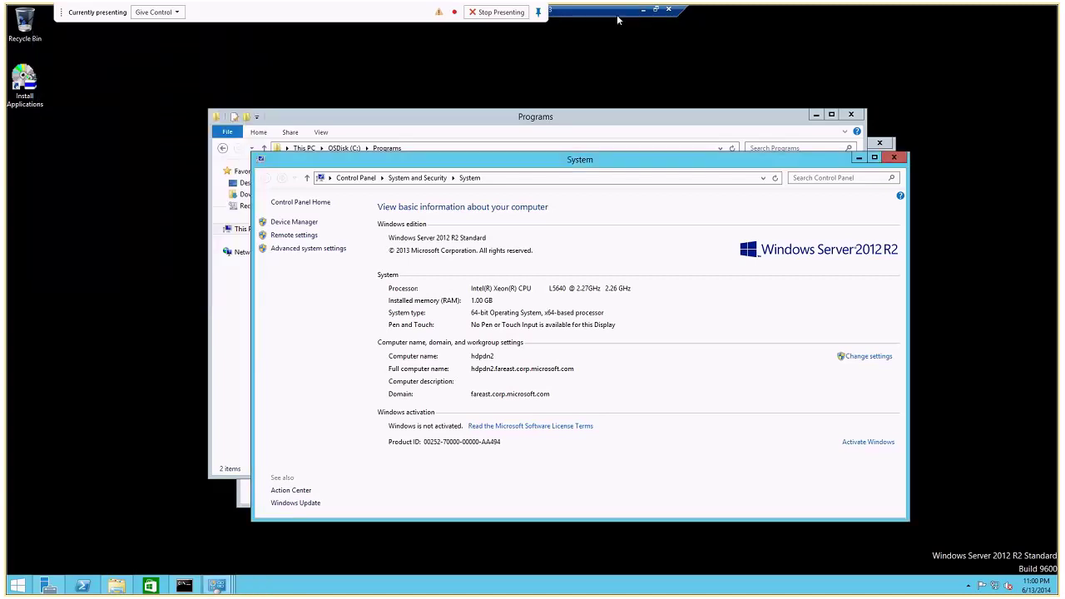
{"action": "left_click", "coordinate": [641, 12]}
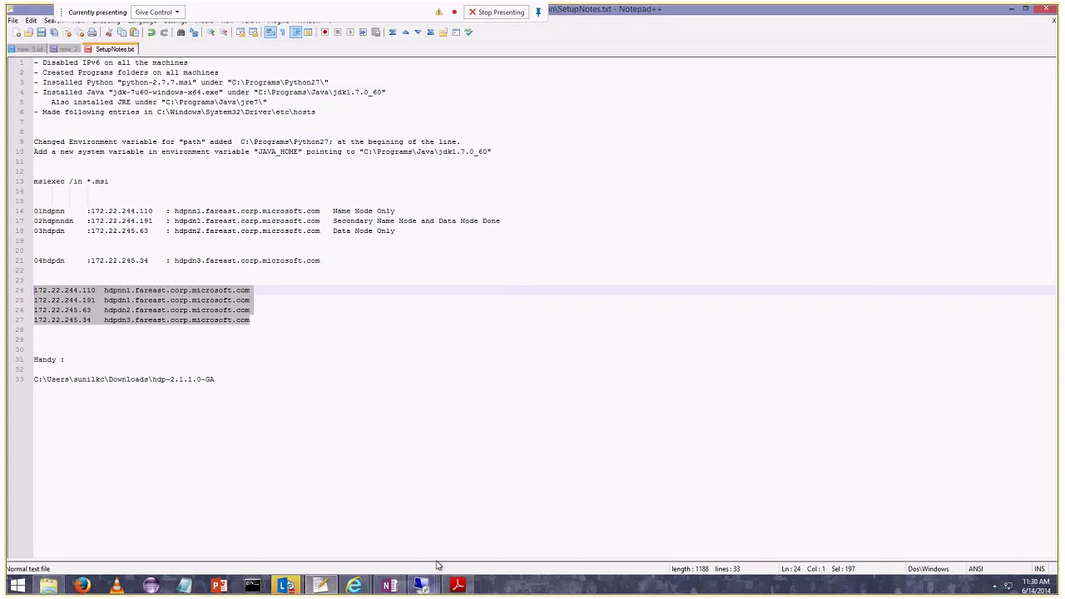
Switch to the 03hdpdn session and move the Command Prompt to the C:\ root with cd\.
{"action": "mouse_move", "coordinate": [421, 586]}
{"action": "left_click", "coordinate": [527, 494]}
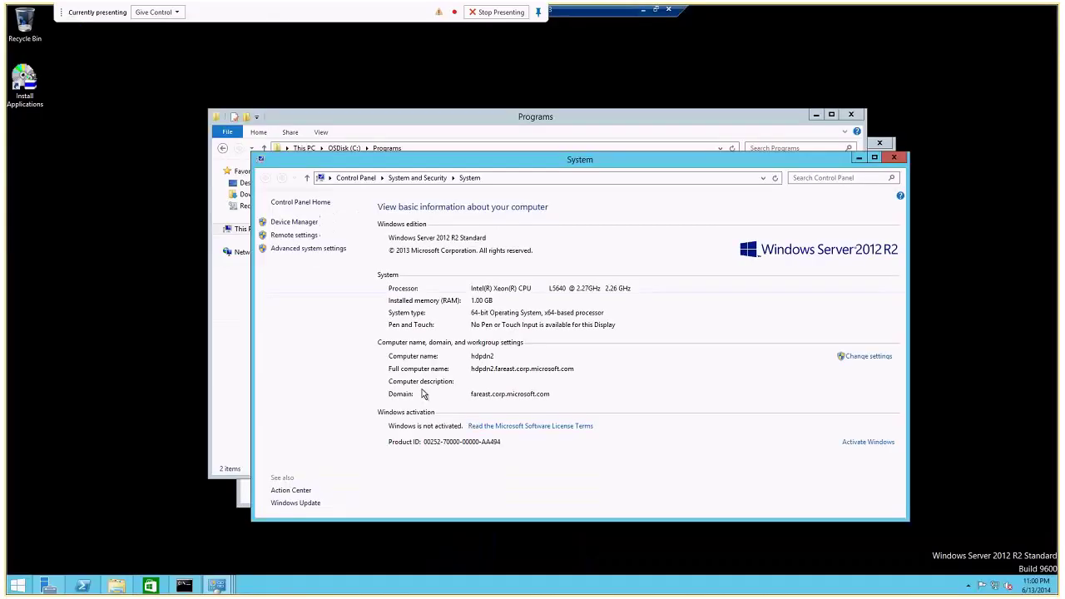
{"action": "key", "text": "alt+Tab"}
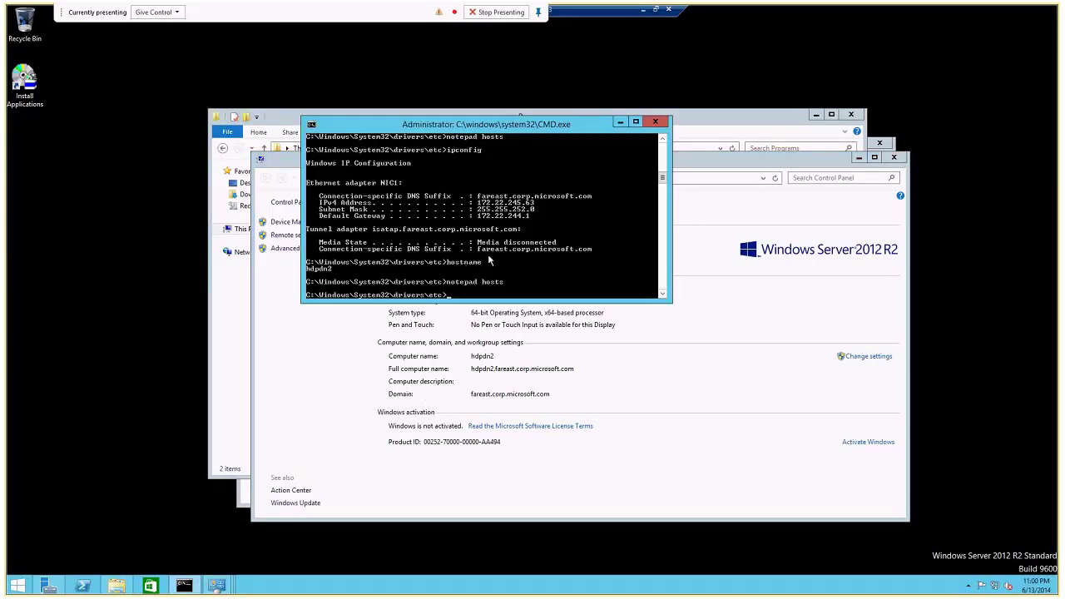
{"action": "type", "text": "cd\\"}
{"action": "key", "text": "Return"}
{"action": "type", "text": "cd"}
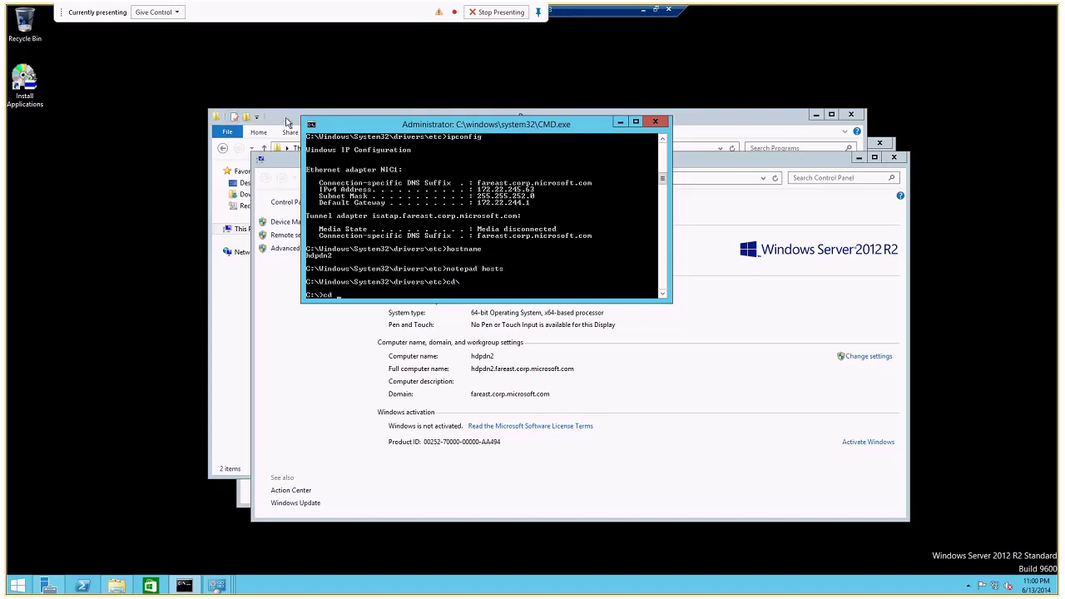
Open Downloads\hdp-2.1.1.0-GA in File Explorer and bring up the Run box.
{"action": "left_click", "coordinate": [252, 202]}
{"action": "left_click", "coordinate": [254, 195]}
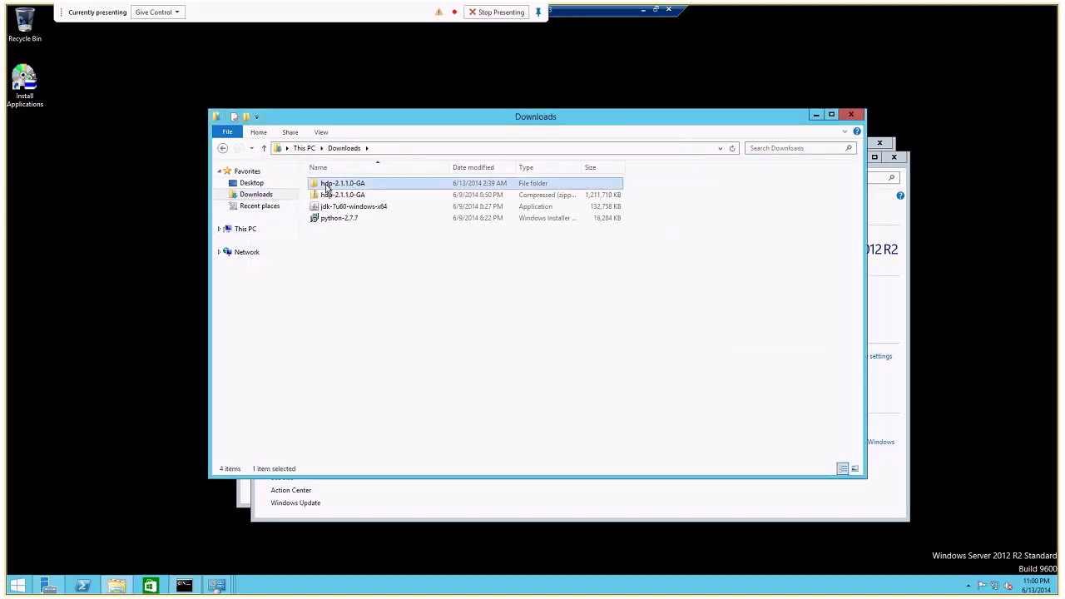
{"action": "double_click", "coordinate": [337, 183]}
{"action": "left_click", "coordinate": [420, 148]}
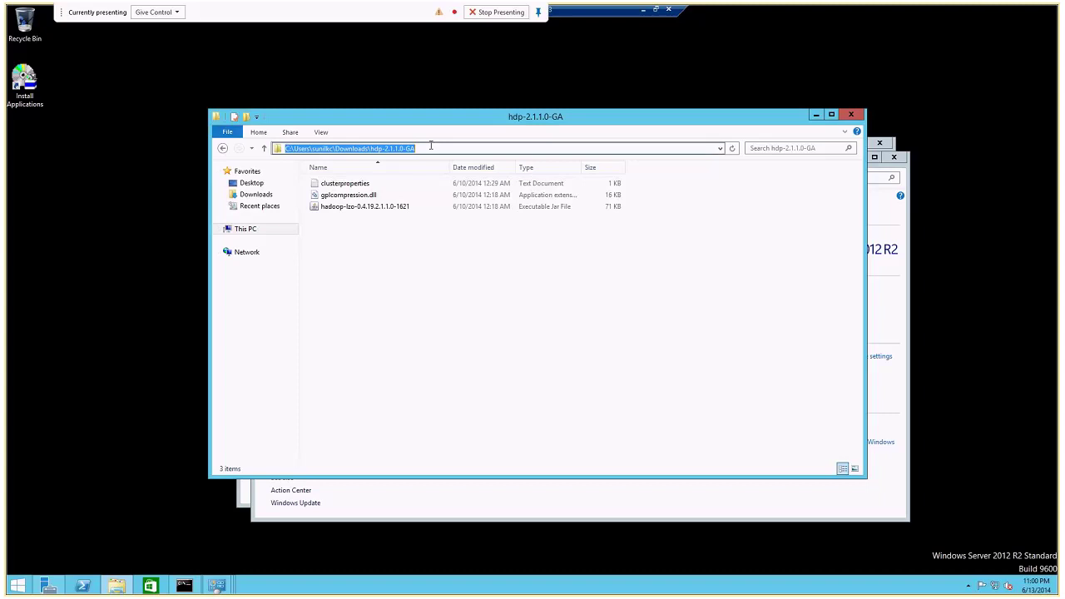
{"action": "left_click", "coordinate": [398, 347]}
{"action": "left_click", "coordinate": [200, 532]}
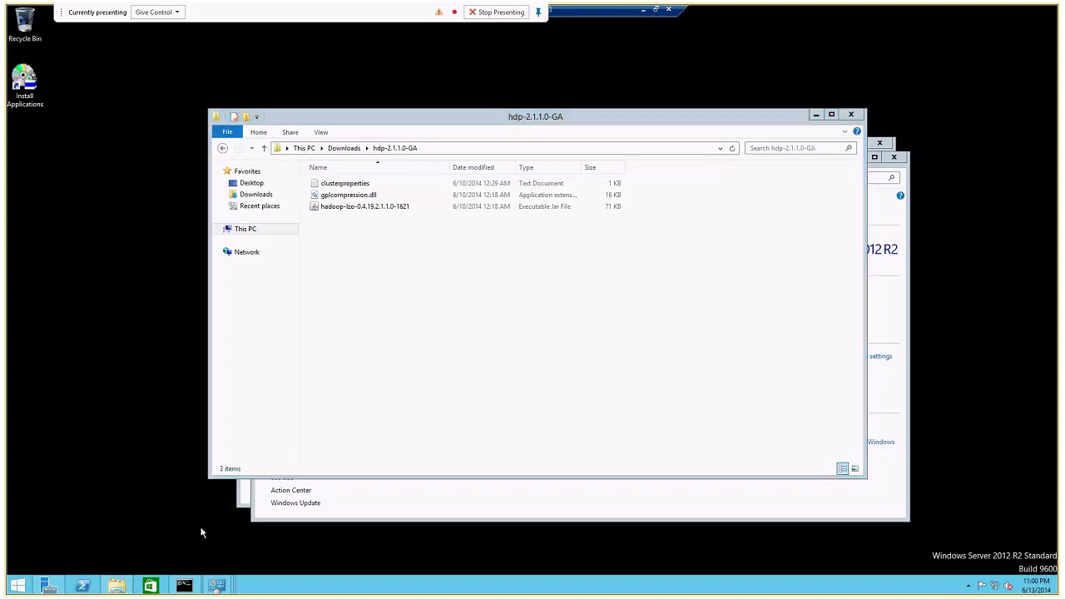
{"action": "key", "text": "super+r"}
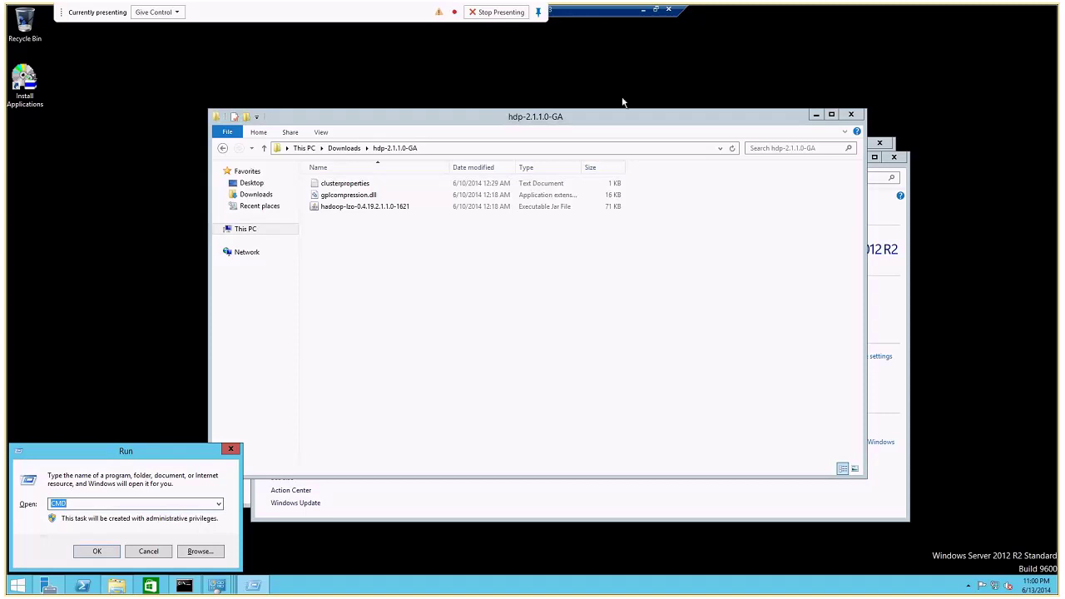
Replace the Run command with the UNC path to hdp21nn01's shared Downloads folder and open it.
{"action": "left_click", "coordinate": [107, 506]}
{"action": "double_click", "coordinate": [62, 503]}
{"action": "type", "text": "\\\\hd"}
{"action": "key", "text": "Down"}
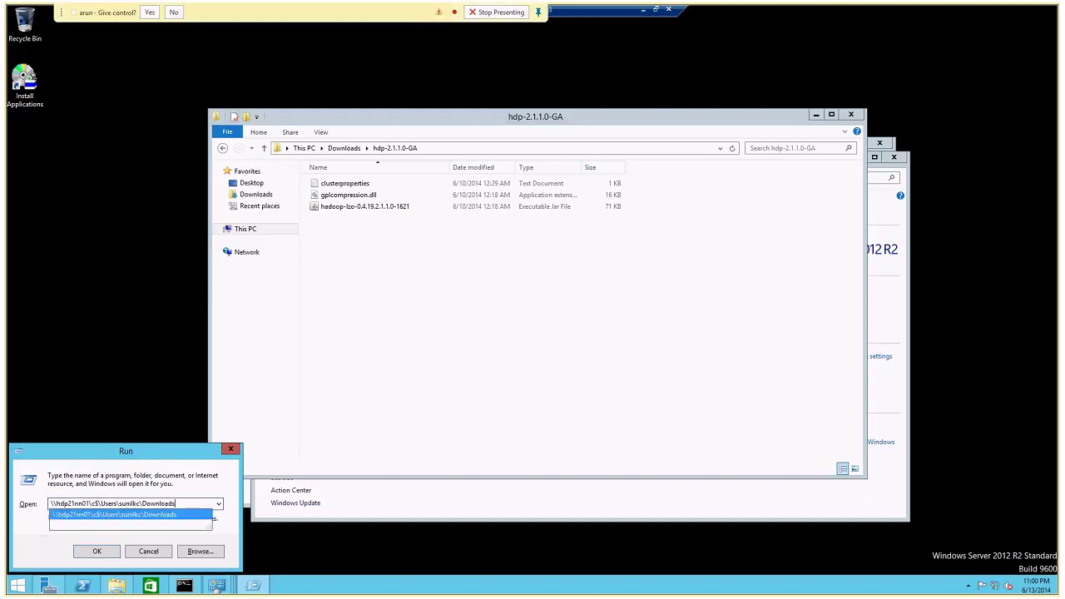
{"action": "key", "text": "Return"}
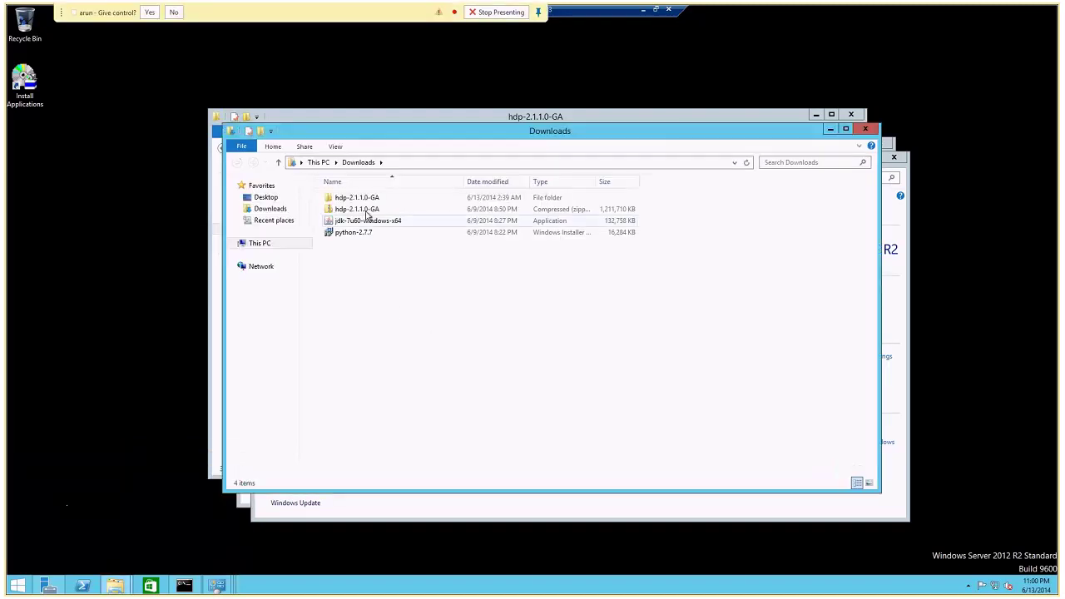
Select the hdp-2.1.1.0-GA zip and folder on the share, minimize it, and return the local window to Downloads.
{"action": "left_click", "coordinate": [366, 210]}
{"action": "left_click", "coordinate": [363, 199], "text": "ctrl"}
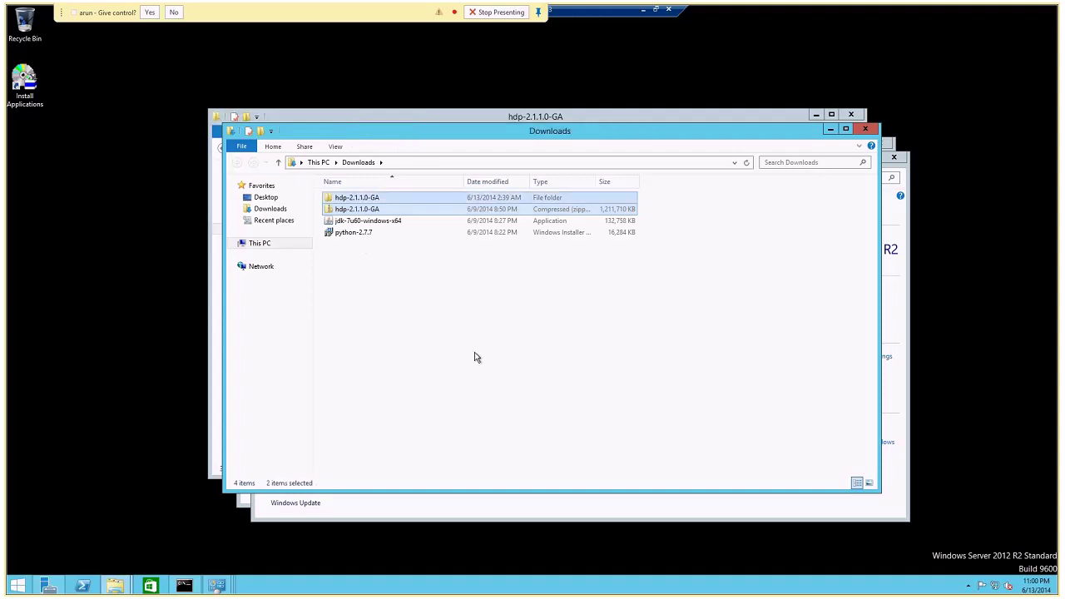
{"action": "left_click", "coordinate": [829, 133]}
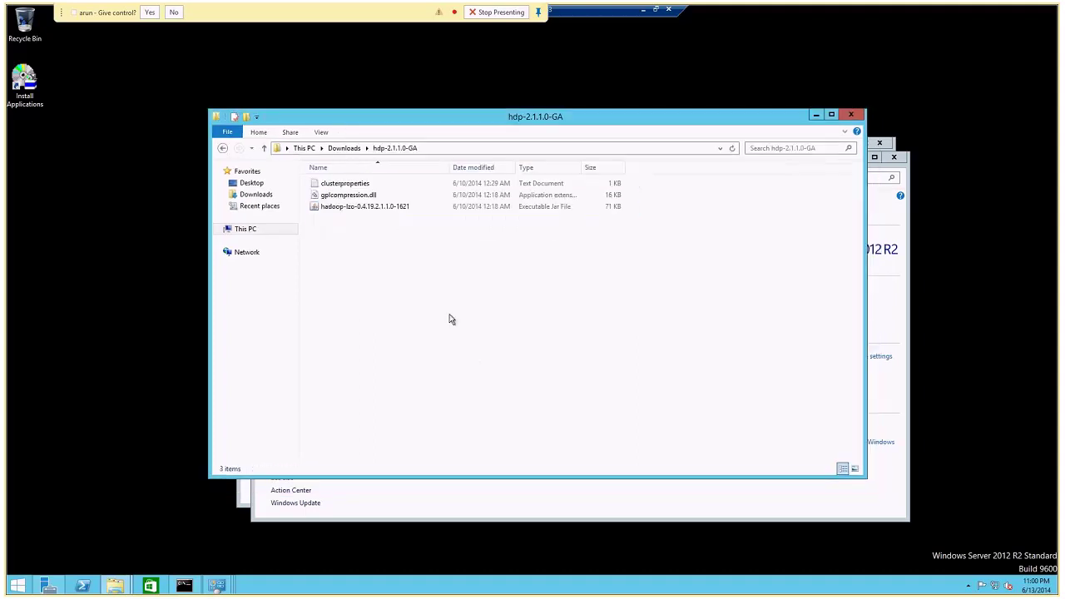
{"action": "left_click", "coordinate": [345, 148]}
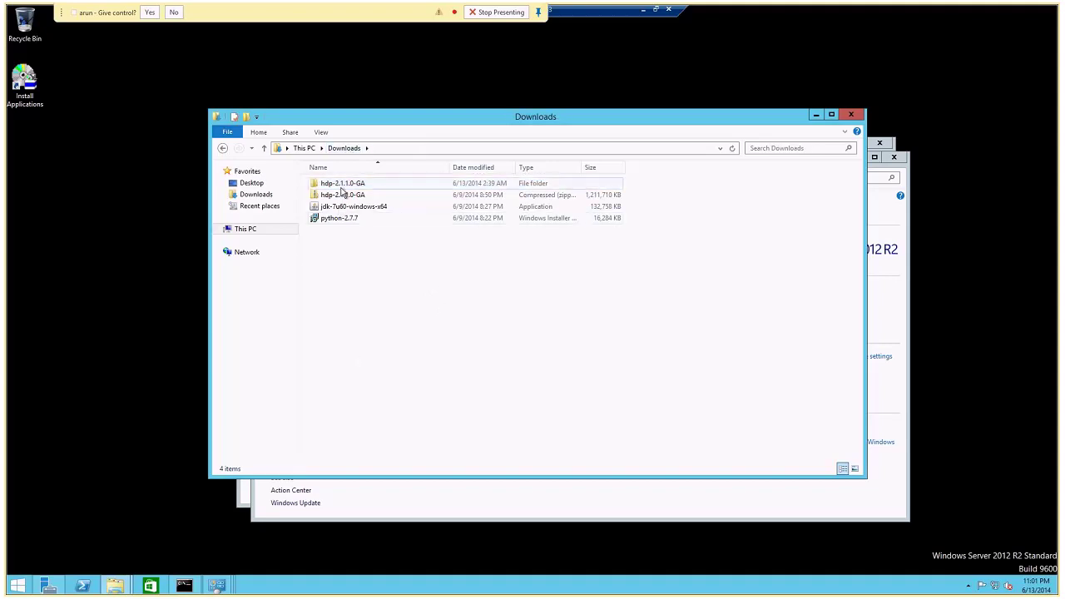
{"action": "double_click", "coordinate": [341, 185]}
{"action": "left_click", "coordinate": [344, 148]}
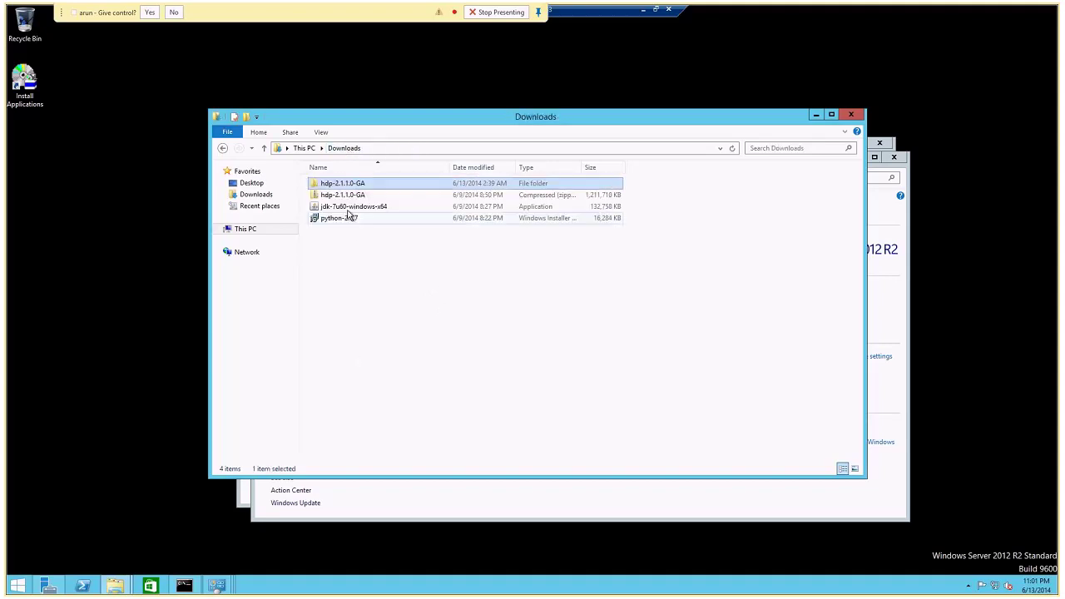
{"action": "left_click", "coordinate": [350, 195]}
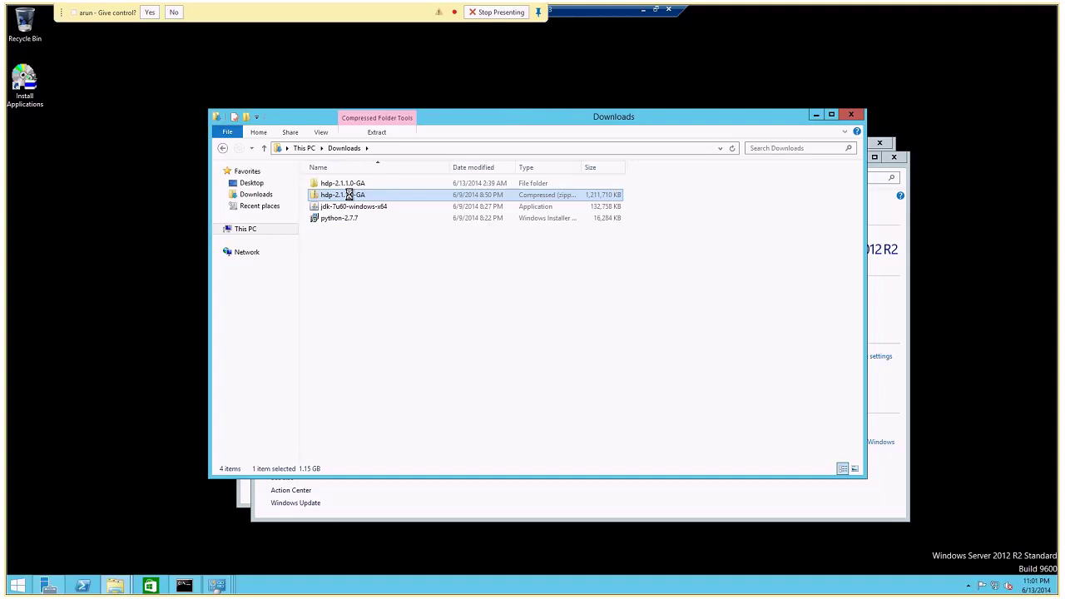
Delete the old hdp-2.1.1.0-GA folder, Extract All from the zip, and decline the give-control prompt.
{"action": "right_click", "coordinate": [349, 195]}
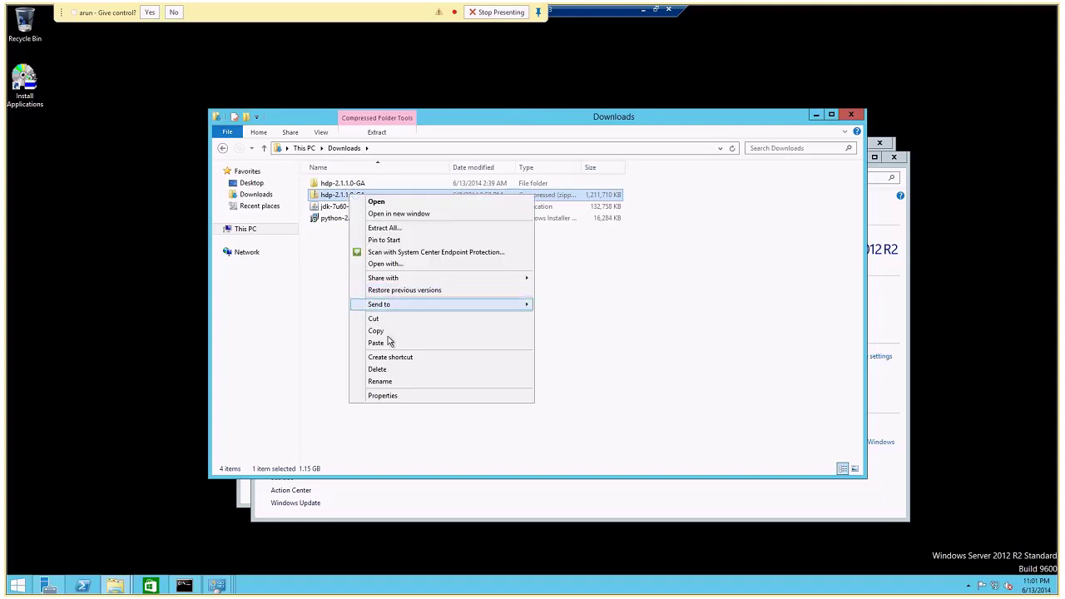
{"action": "left_click", "coordinate": [400, 183]}
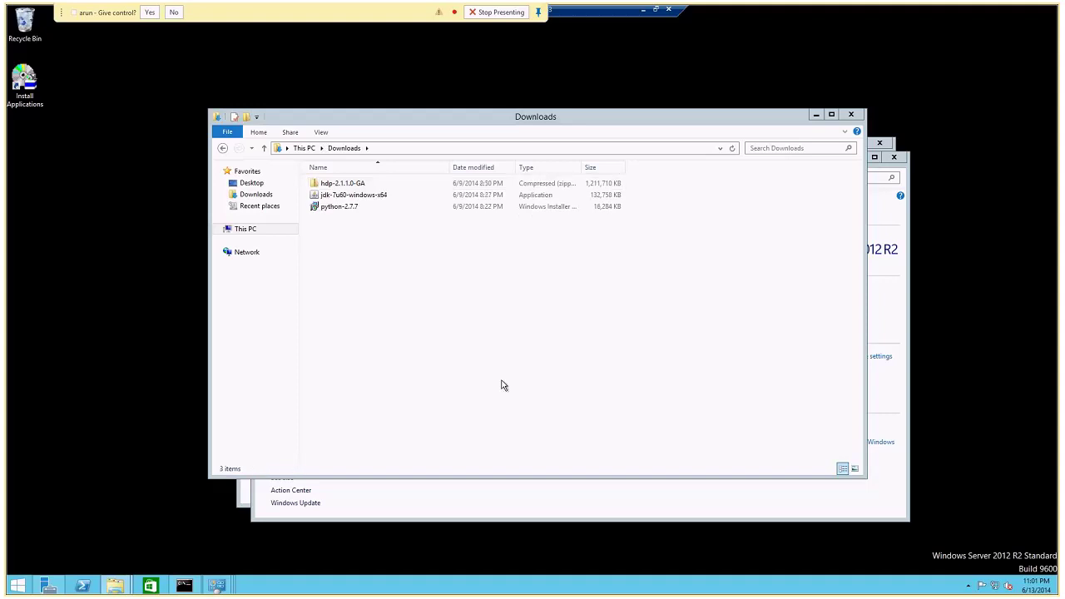
{"action": "left_click", "coordinate": [341, 187]}
{"action": "right_click", "coordinate": [340, 186]}
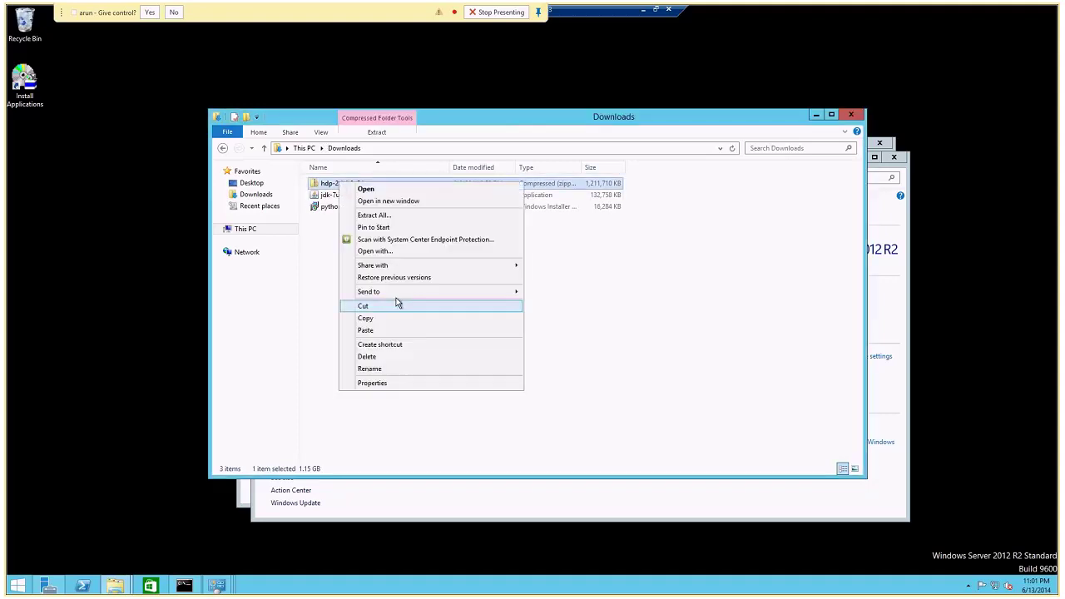
{"action": "left_click", "coordinate": [385, 216]}
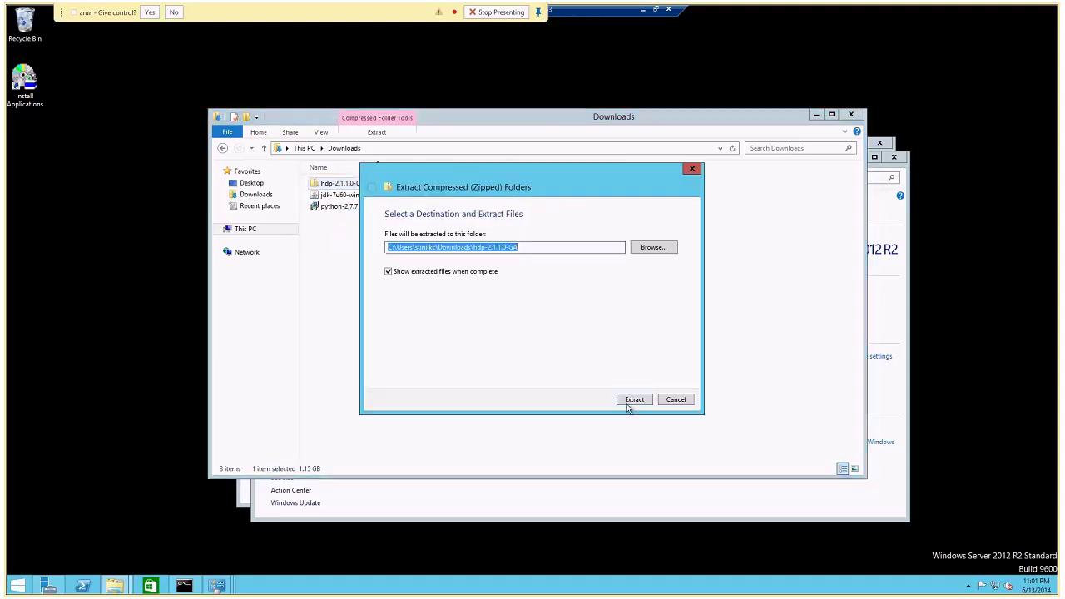
{"action": "left_click", "coordinate": [630, 400]}
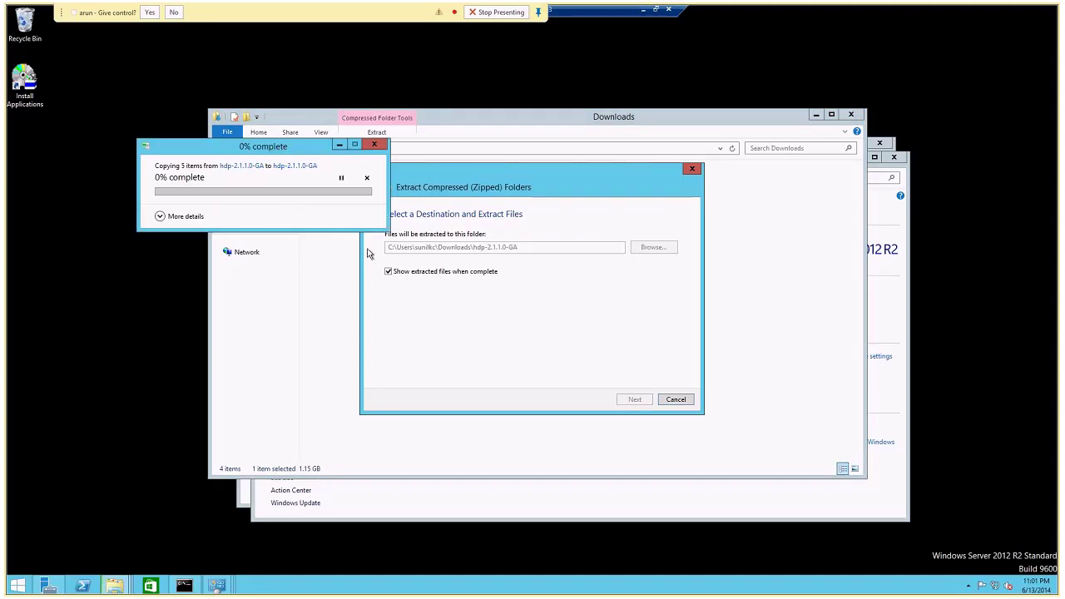
{"action": "left_click", "coordinate": [174, 13]}
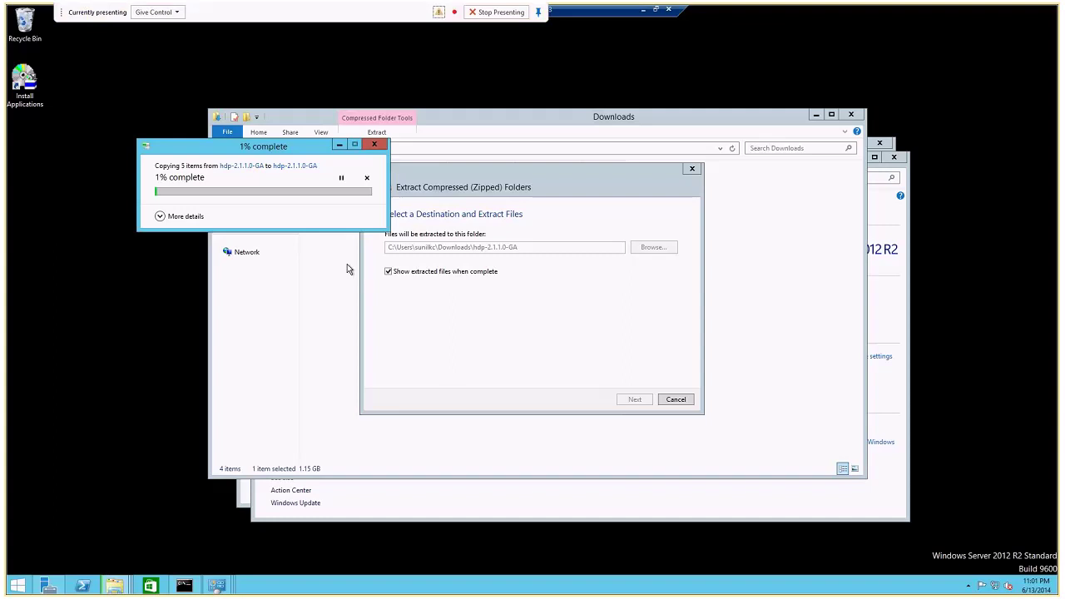
In HDP Setup, prefix the HDP and Data directories with hadoop\ and choose Configure Multi Node.
{"action": "left_click", "coordinate": [644, 10]}
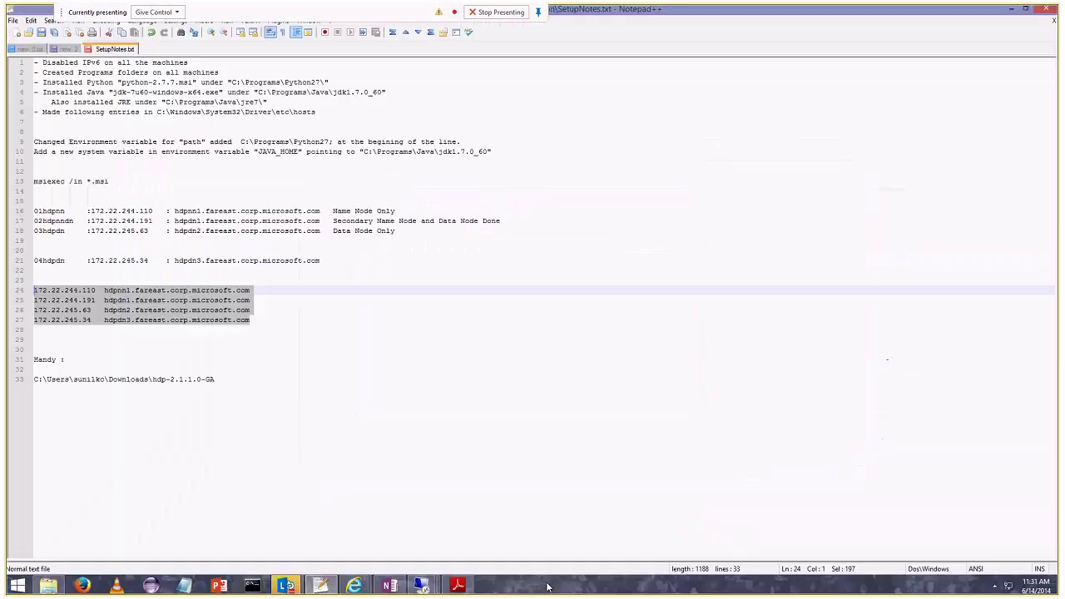
{"action": "mouse_move", "coordinate": [445, 585]}
{"action": "left_click", "coordinate": [407, 530]}
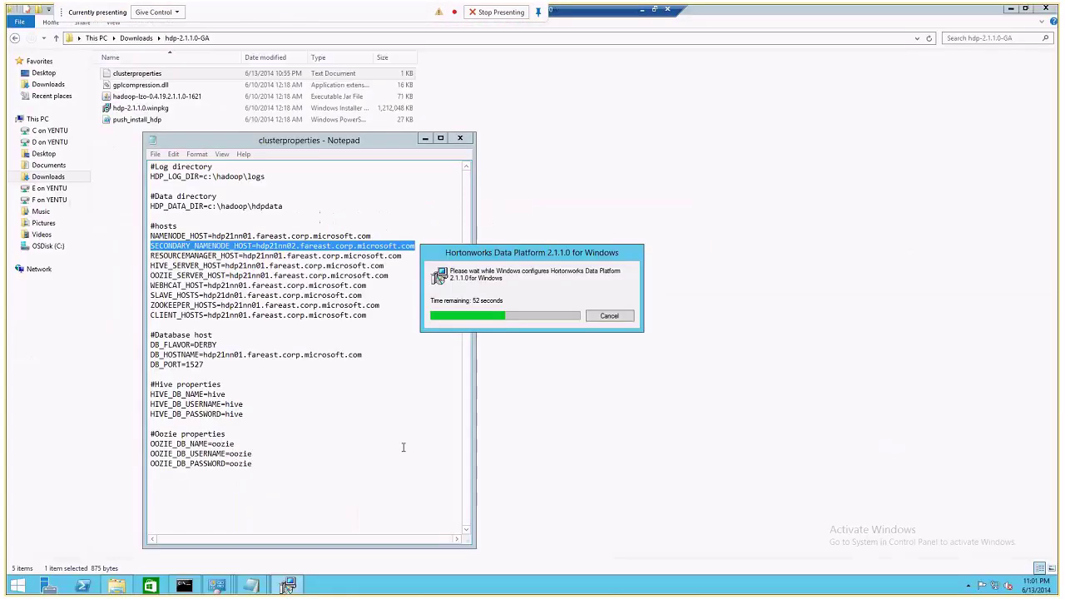
{"action": "left_click", "coordinate": [642, 9]}
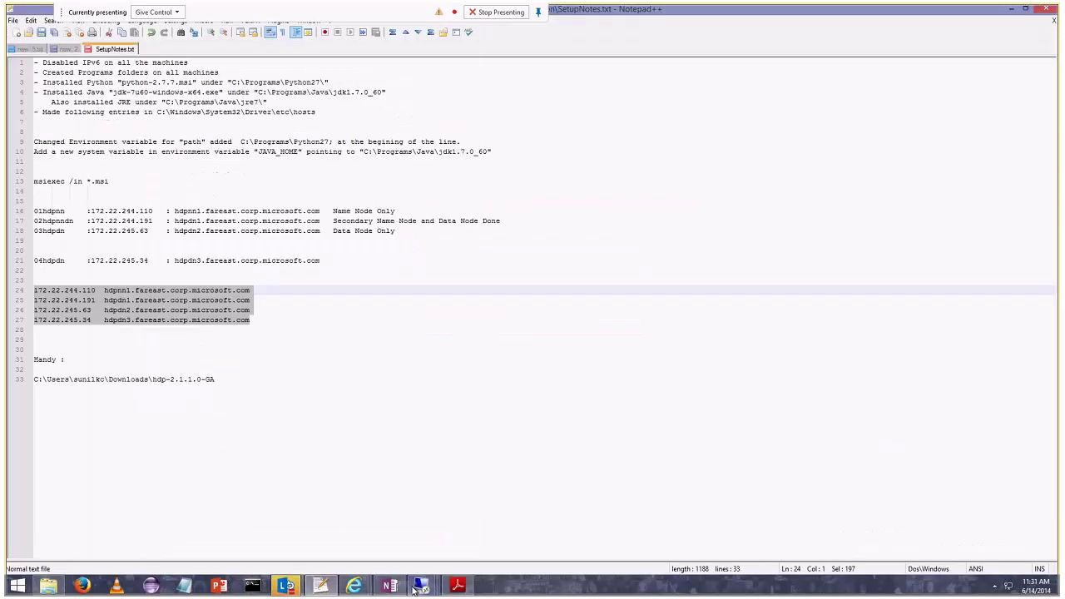
{"action": "mouse_move", "coordinate": [420, 586]}
{"action": "left_click", "coordinate": [416, 537]}
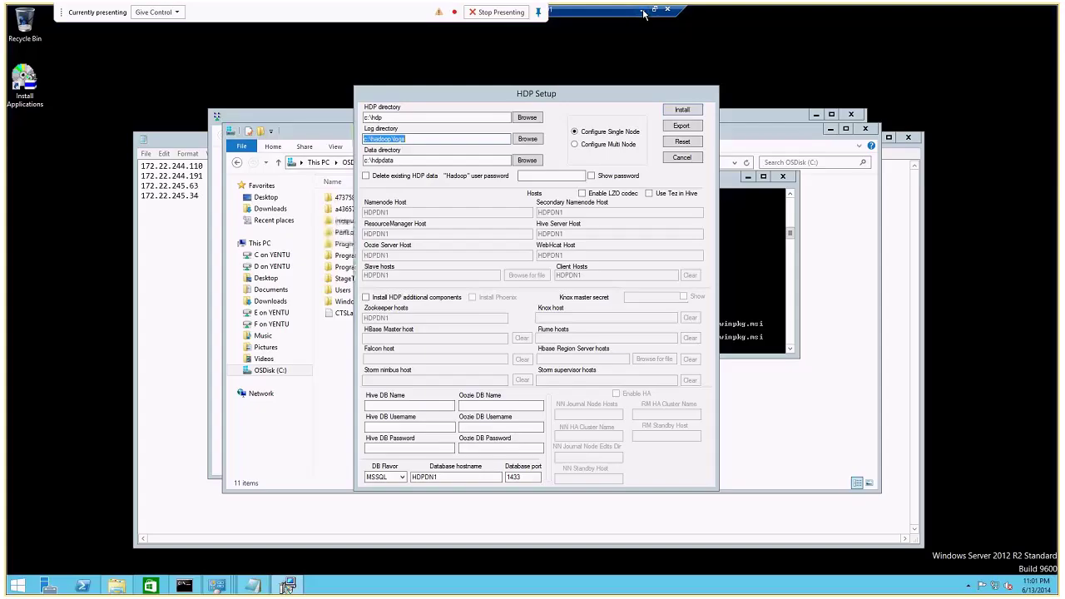
{"action": "left_click", "coordinate": [578, 99]}
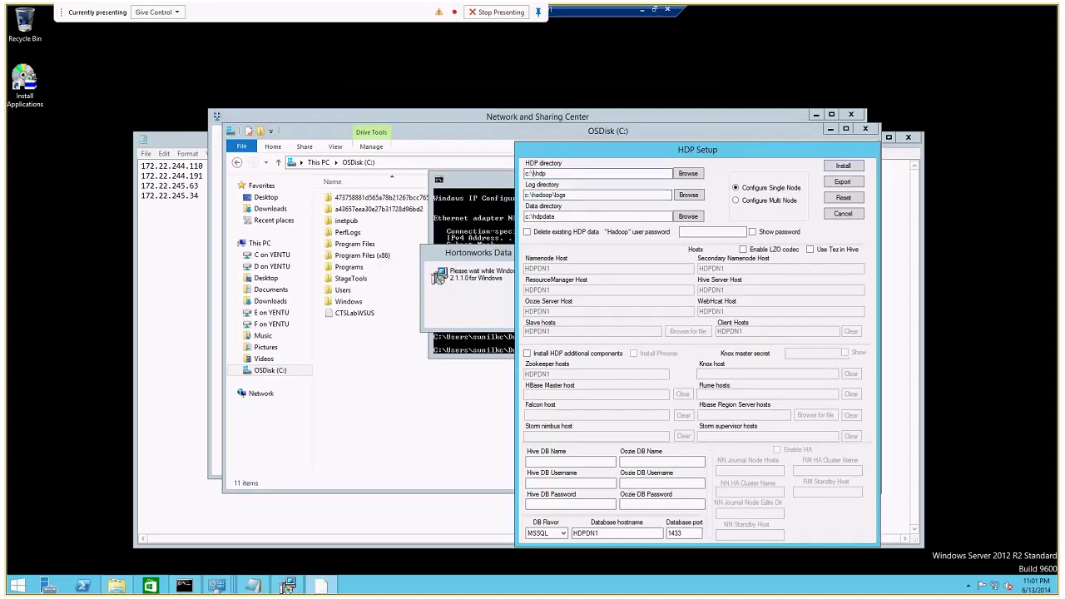
{"action": "type", "text": "hadoop\\"}
{"action": "left_click", "coordinate": [533, 216]}
{"action": "type", "text": "hadoop\\"}
{"action": "left_click", "coordinate": [770, 208]}
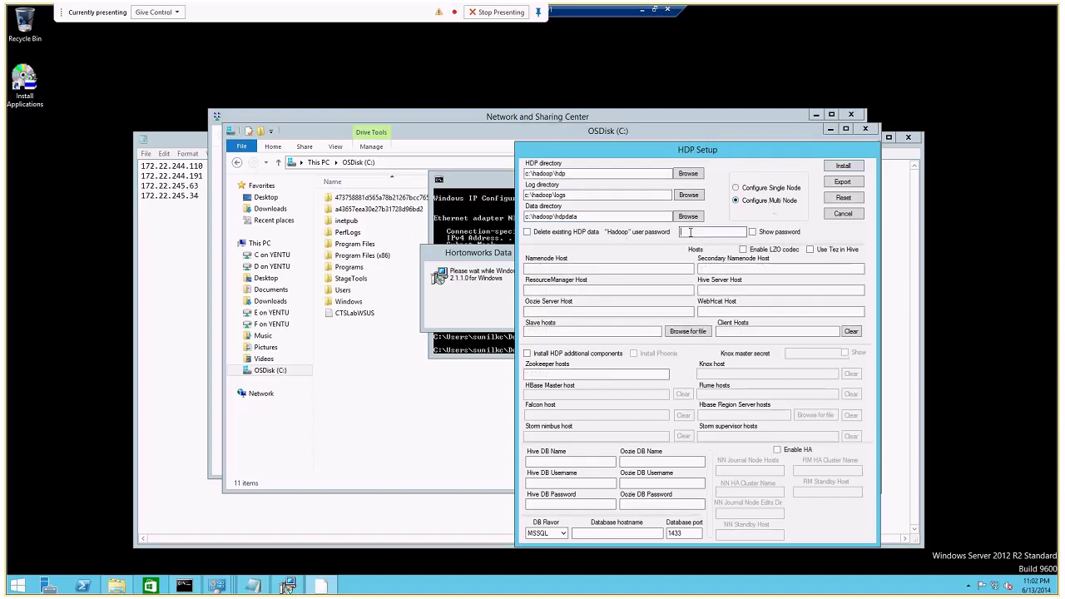
Show the password and enter the Hadoop user password, correcting one character.
{"action": "left_click", "coordinate": [752, 232]}
{"action": "left_click", "coordinate": [707, 232]}
{"action": "type", "text": "Pass2word1"}
{"action": "left_click", "coordinate": [691, 233]}
{"action": "key", "text": "BackSpace"}
{"action": "type", "text": "@"}
{"action": "key", "text": "Tab"}
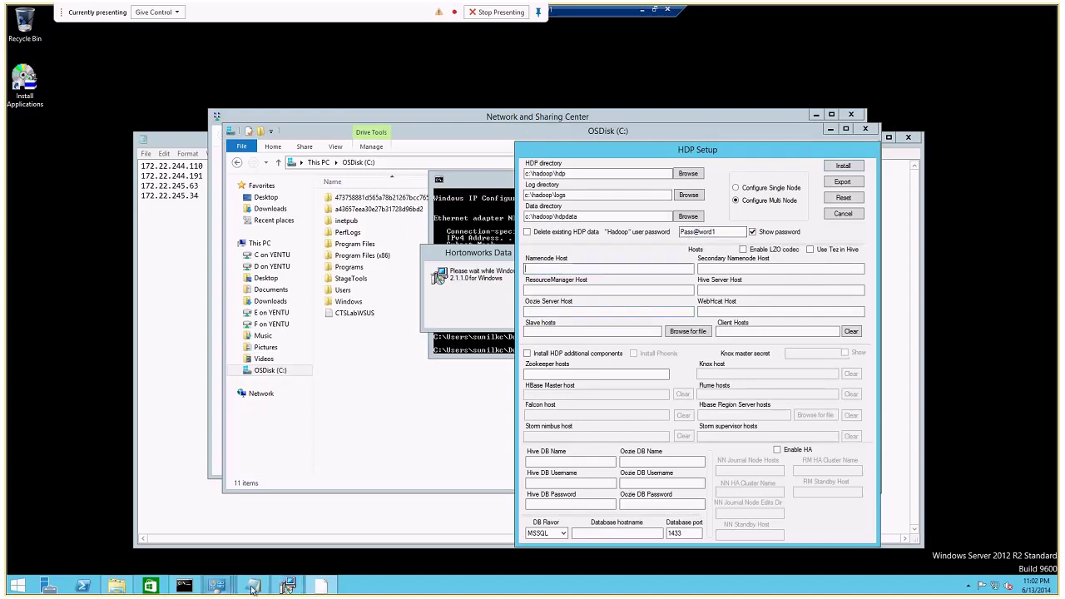
{"action": "left_click", "coordinate": [253, 585]}
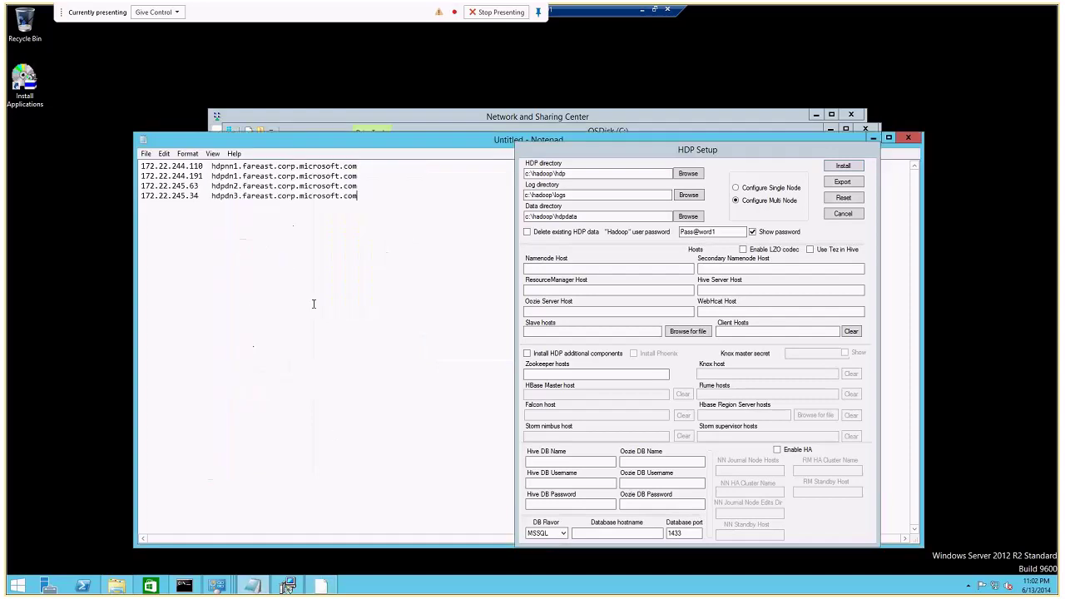
Copy hdpnn1.fareast.corp.microsoft.com into the Namenode and Secondary Namenode Host fields, fixing a typo.
{"action": "left_click_drag", "start_coordinate": [360, 165], "coordinate": [211, 165]}
{"action": "key", "text": "ctrl+c"}
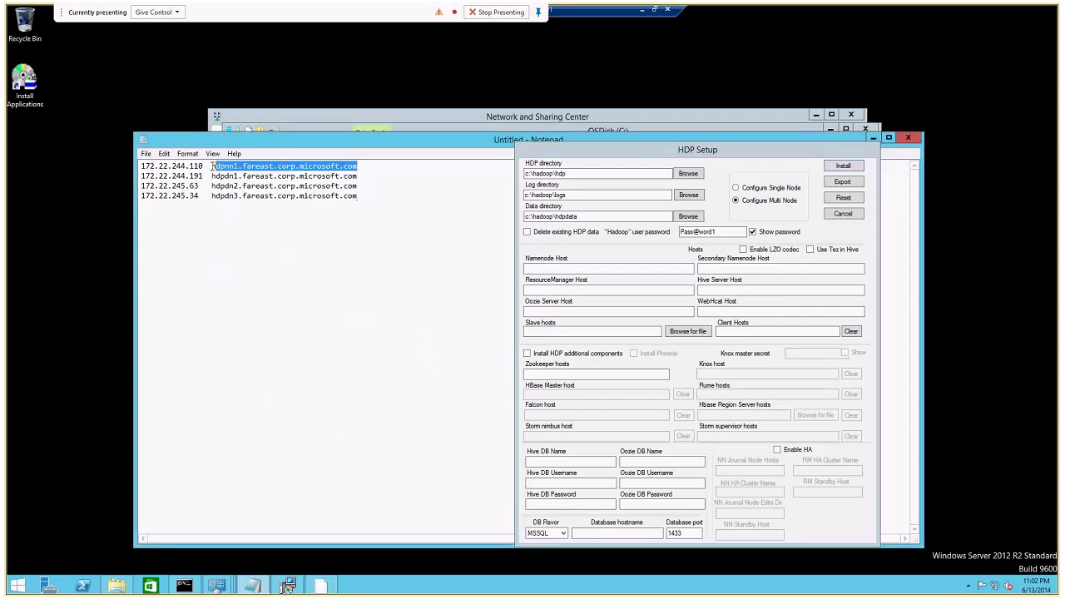
{"action": "left_click", "coordinate": [530, 267]}
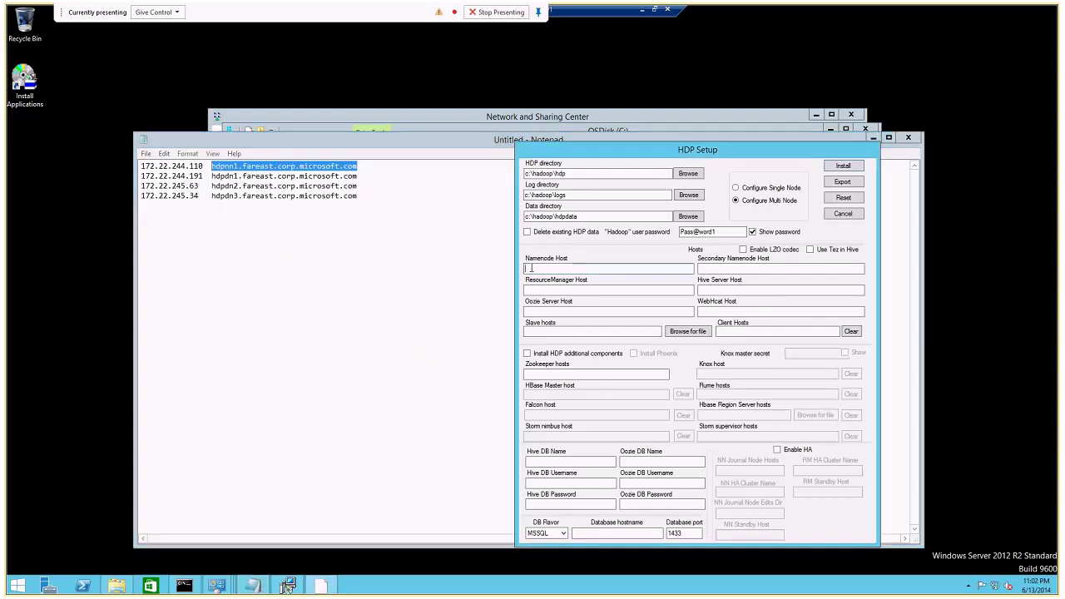
{"action": "key", "text": "ctrl+v"}
{"action": "left_click", "coordinate": [722, 269]}
{"action": "key", "text": "ctrl+v"}
{"action": "left_click", "coordinate": [713, 268]}
{"action": "key", "text": "BackSpace"}
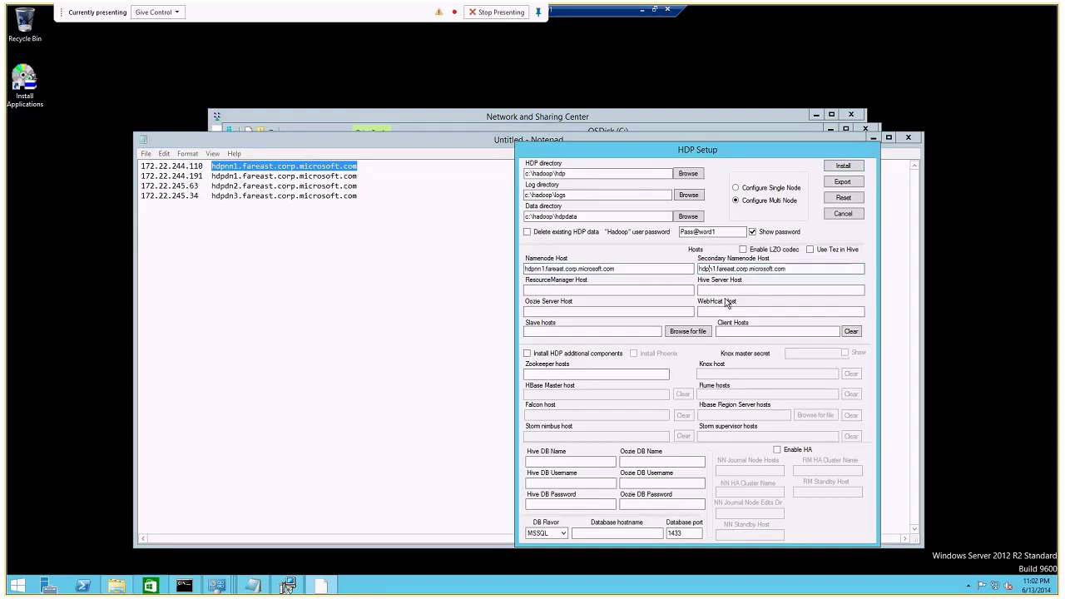
{"action": "type", "text": "d"}
Paste the same hostname into the ResourceManager, Oozie, Hive Server and WebHcat Host fields.
{"action": "left_click", "coordinate": [562, 289]}
{"action": "key", "text": "ctrl+v"}
{"action": "left_click", "coordinate": [632, 311]}
{"action": "key", "text": "ctrl+v"}
{"action": "left_click", "coordinate": [722, 289]}
{"action": "key", "text": "ctrl+v"}
{"action": "left_click", "coordinate": [723, 311]}
{"action": "key", "text": "ctrl+v"}
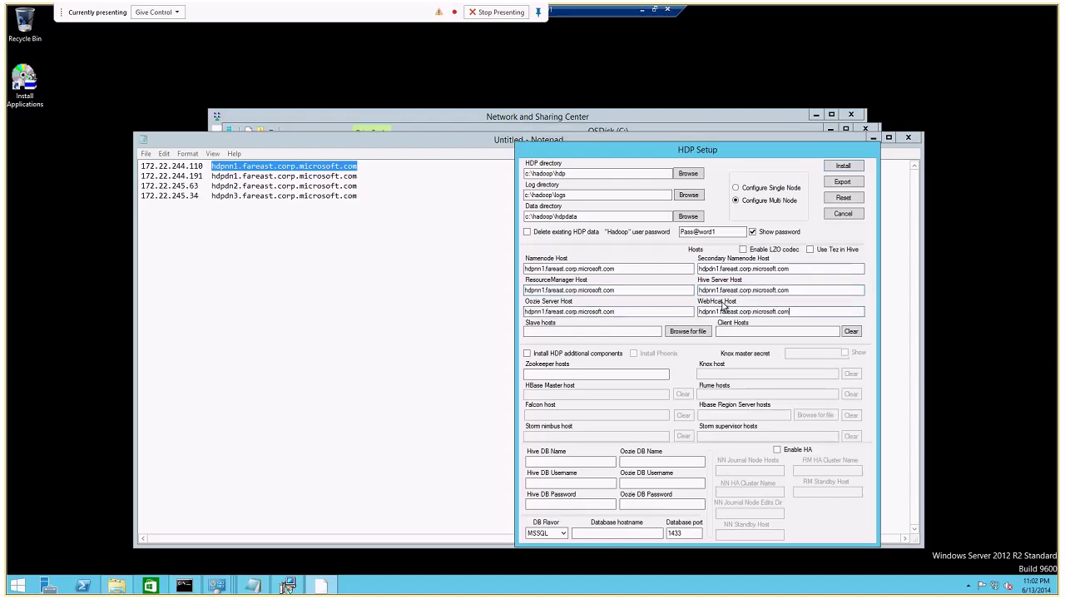
{"action": "left_click_drag", "start_coordinate": [790, 290], "coordinate": [403, 312]}
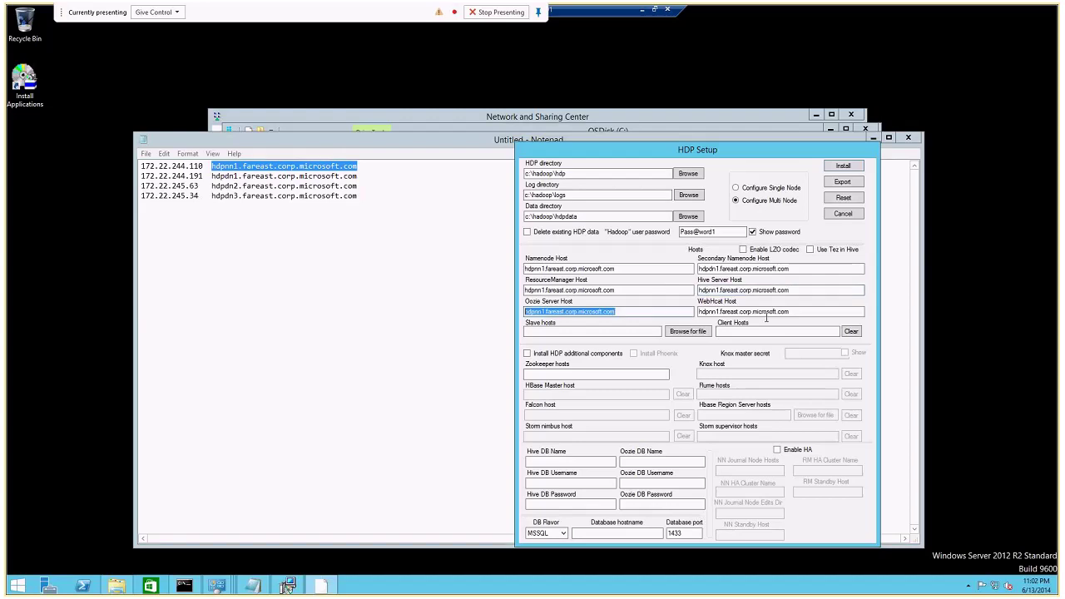
{"action": "left_click_drag", "start_coordinate": [810, 311], "coordinate": [660, 315]}
{"action": "key", "text": "ctrl+c"}
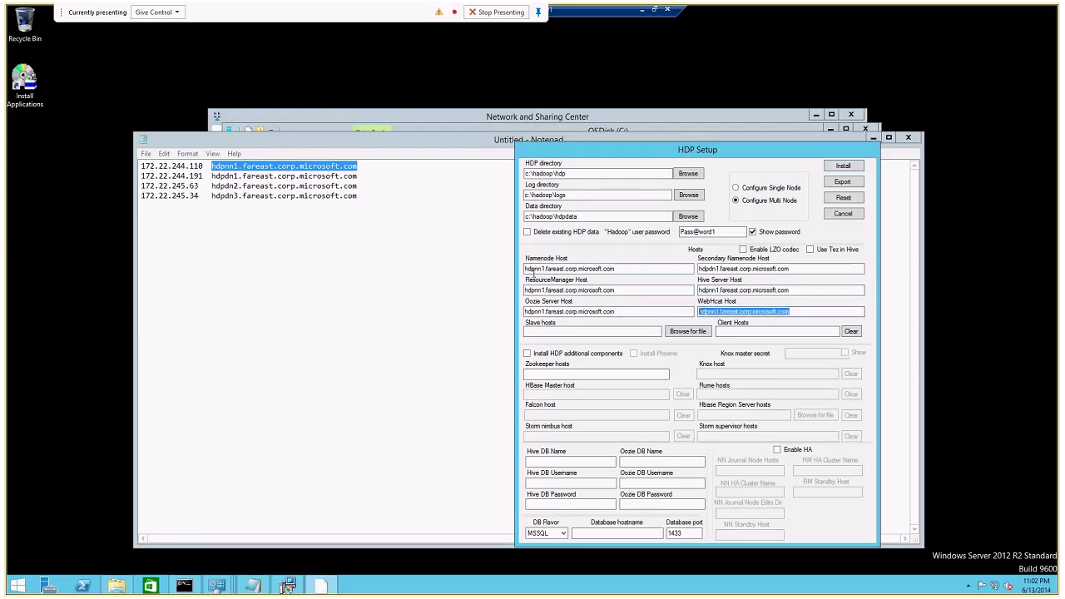
{"action": "left_click", "coordinate": [530, 331]}
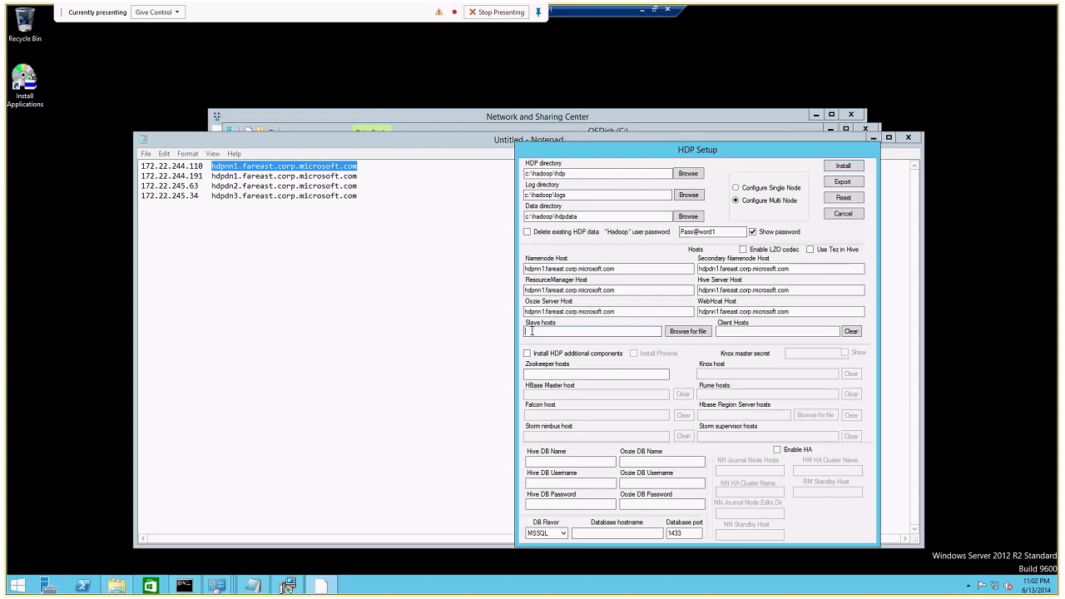
Fill Slave hosts with the node hostnames, and set the name node as client and Zookeeper host.
{"action": "key", "text": "ctrl+v"}
{"action": "left_click", "coordinate": [591, 331]}
{"action": "key", "text": "BackSpace"}
{"action": "type", "text": "2"}
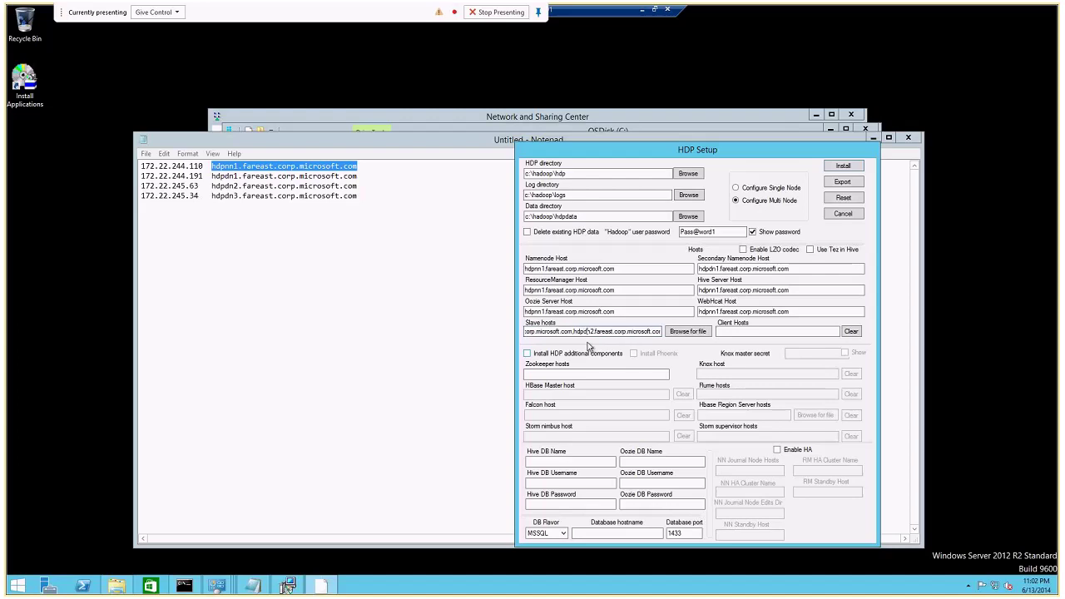
{"action": "key", "text": "shift+Home"}
{"action": "left_click", "coordinate": [736, 332]}
{"action": "key", "text": "ctrl+v"}
{"action": "left_click", "coordinate": [555, 374]}
{"action": "key", "text": "ctrl+v"}
Enter hive as the Hive DB name and username, and type the Hive DB password.
{"action": "key", "text": "Tab"}
{"action": "type", "text": "hive"}
{"action": "key", "text": "Tab"}
{"action": "type", "text": "hive"}
{"action": "key", "text": "Tab"}
{"action": "type", "text": "hive"}
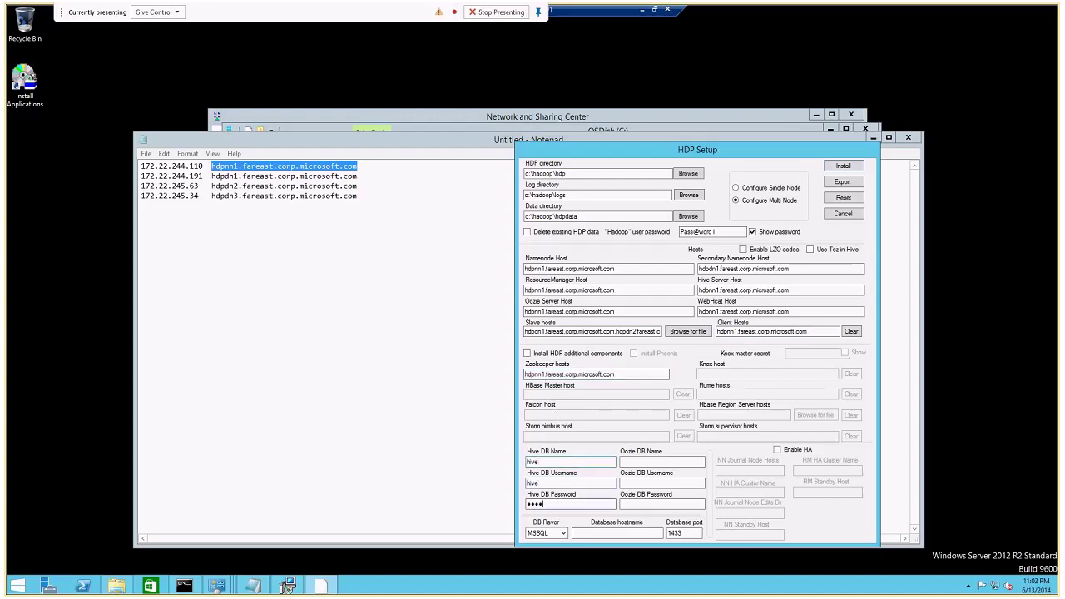
Enter oozie as the Oozie DB name and username, type its password, and retype the Hive password.
{"action": "left_click", "coordinate": [638, 463]}
{"action": "type", "text": "oozie"}
{"action": "key", "text": "Tab"}
{"action": "type", "text": "oozie"}
{"action": "key", "text": "Tab"}
{"action": "type", "text": "oozie"}
{"action": "left_click_drag", "start_coordinate": [555, 504], "coordinate": [522, 504]}
{"action": "type", "text": "hive"}
Choose DERBY as the database flavor.
{"action": "left_click", "coordinate": [545, 534]}
{"action": "left_click", "coordinate": [546, 533]}
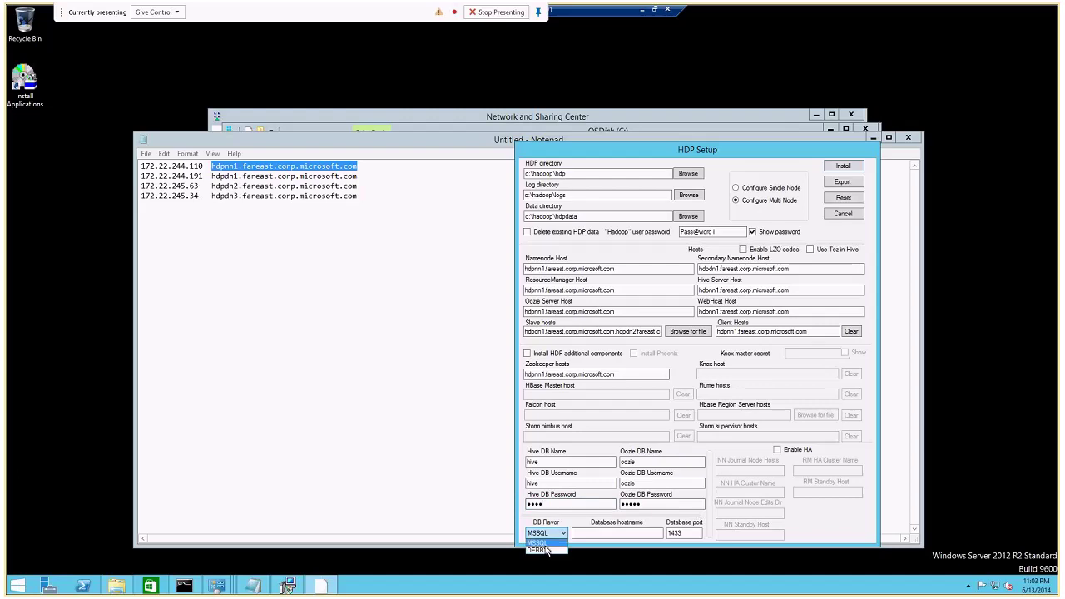
{"action": "left_click", "coordinate": [545, 552]}
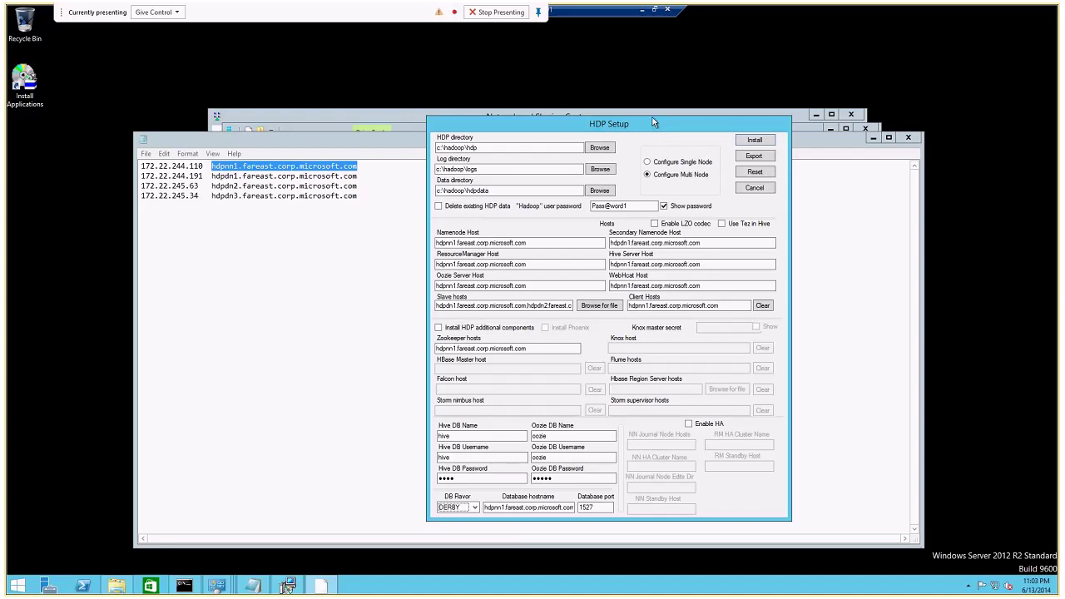
Run hostname in a new Command Prompt to confirm the server's name.
{"action": "left_click", "coordinate": [468, 306]}
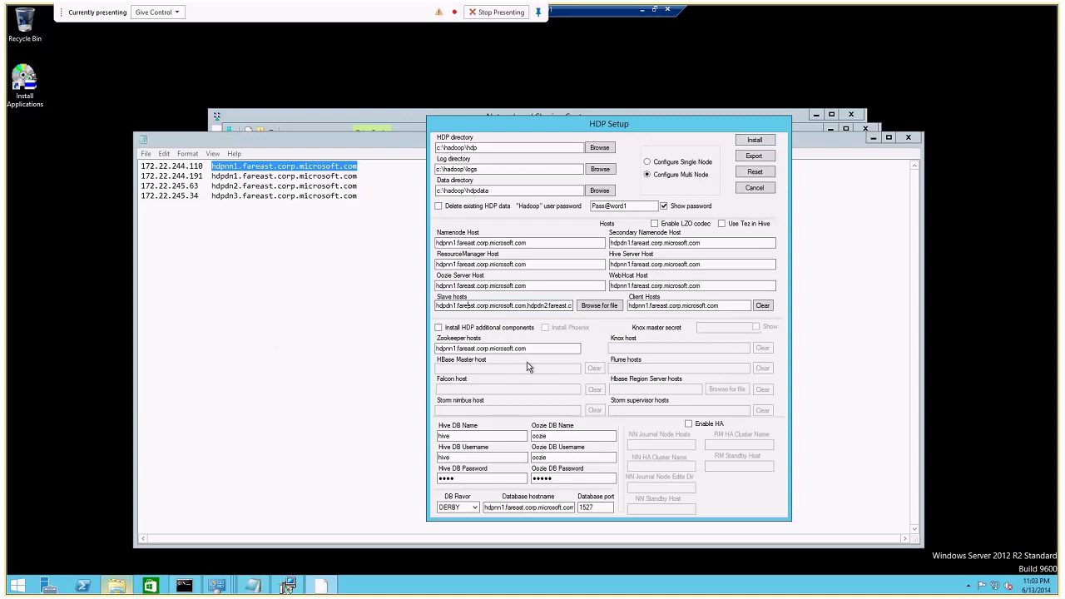
{"action": "left_click_drag", "start_coordinate": [697, 131], "coordinate": [560, 124]}
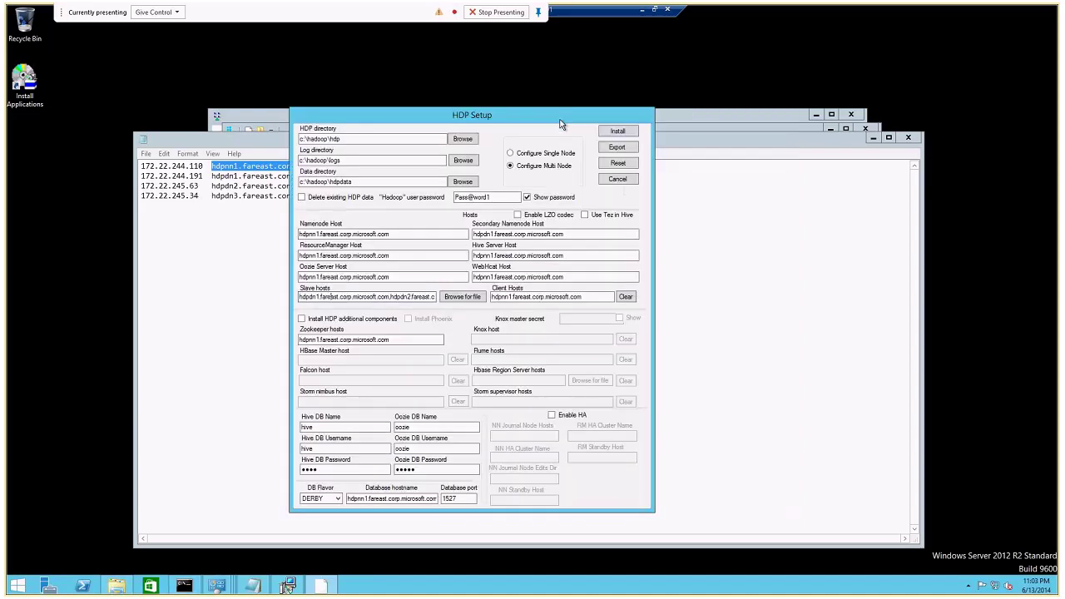
{"action": "left_click", "coordinate": [873, 138]}
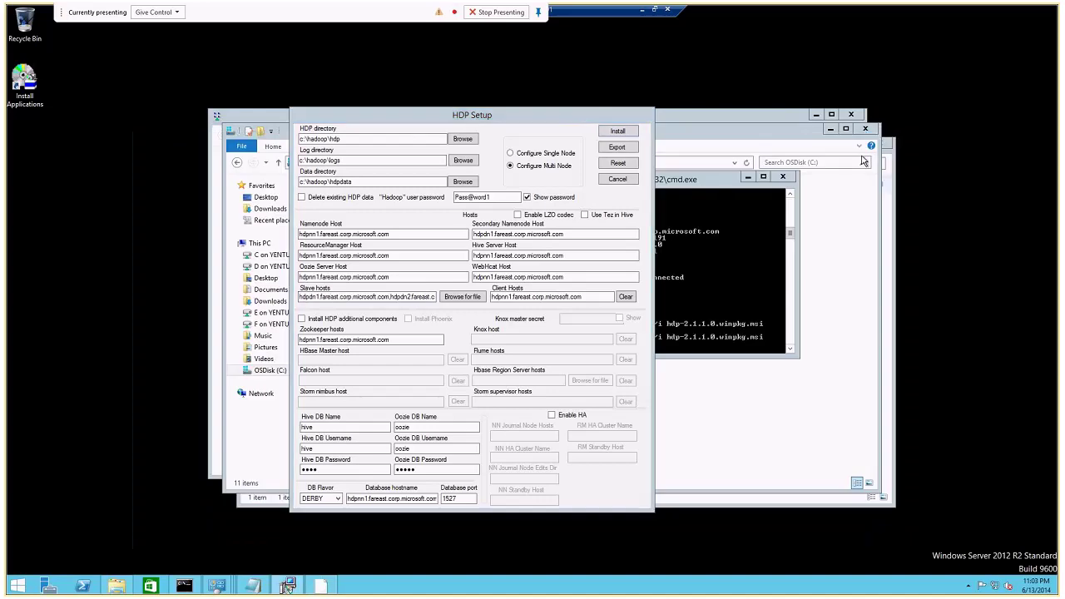
{"action": "left_click", "coordinate": [742, 275]}
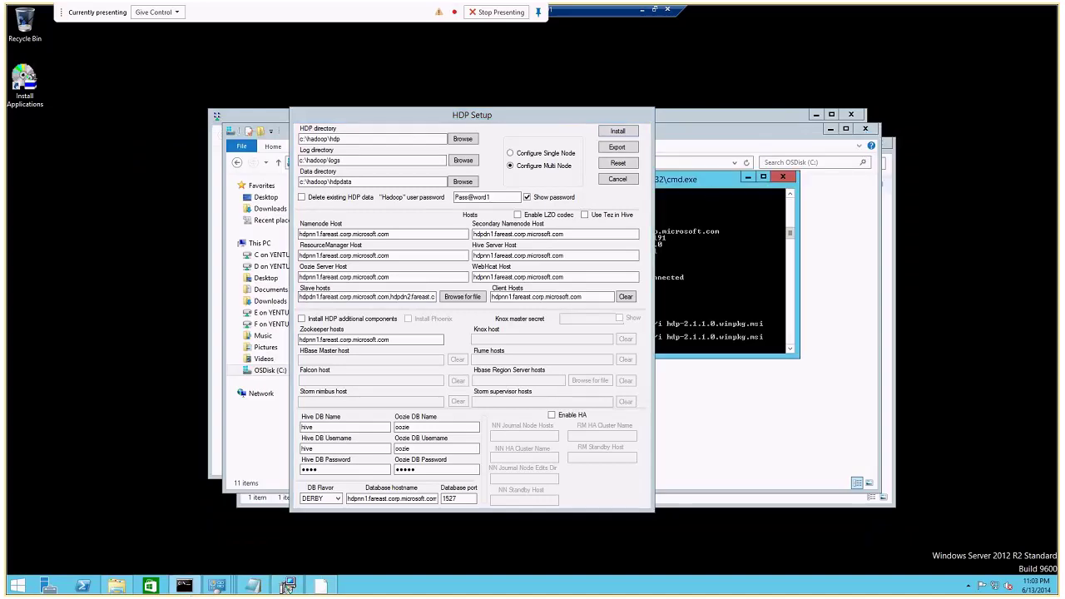
{"action": "left_click", "coordinate": [192, 592]}
{"action": "right_click", "coordinate": [192, 591]}
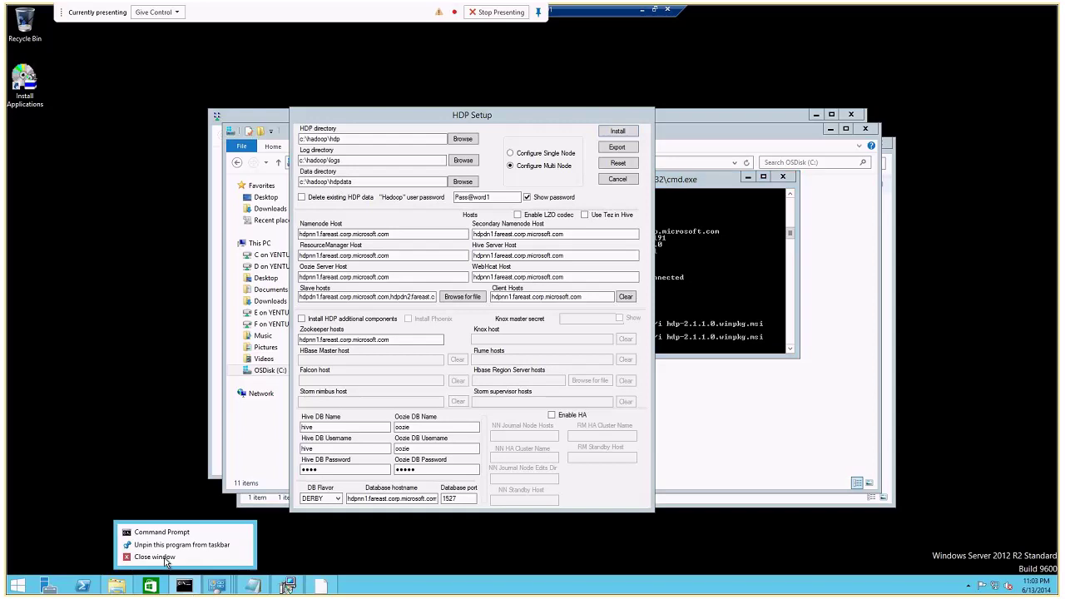
{"action": "left_click", "coordinate": [156, 532]}
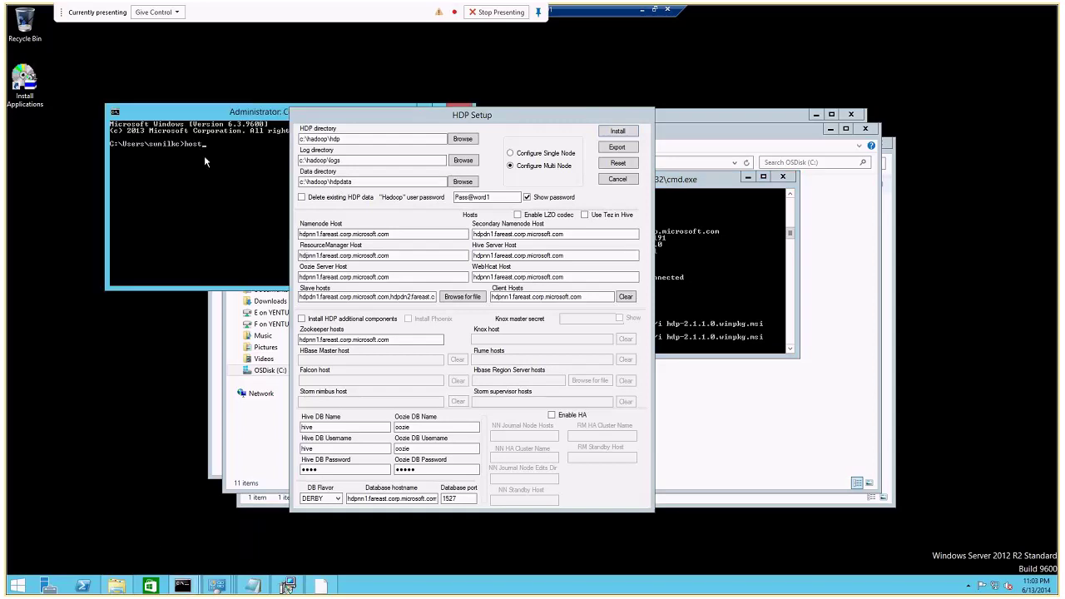
{"action": "type", "text": "hostname"}
{"action": "key", "text": "Return"}
Check hdpdn1 and hdpdn2 in Slave hosts and start the HDP installation.
{"action": "double_click", "coordinate": [319, 297]}
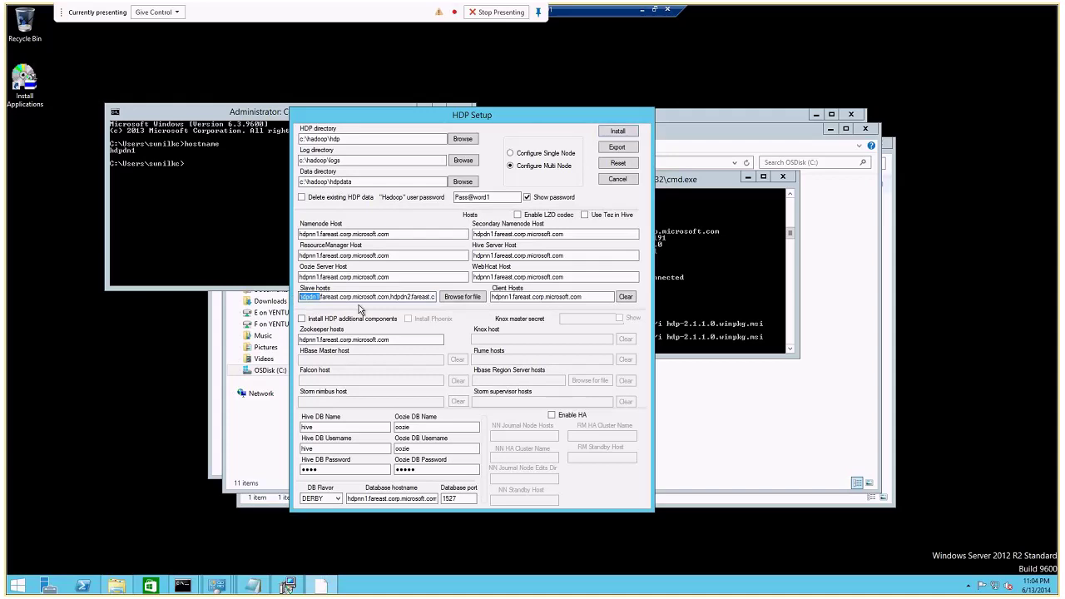
{"action": "left_click_drag", "start_coordinate": [391, 296], "coordinate": [411, 297]}
{"action": "left_click", "coordinate": [618, 131]}
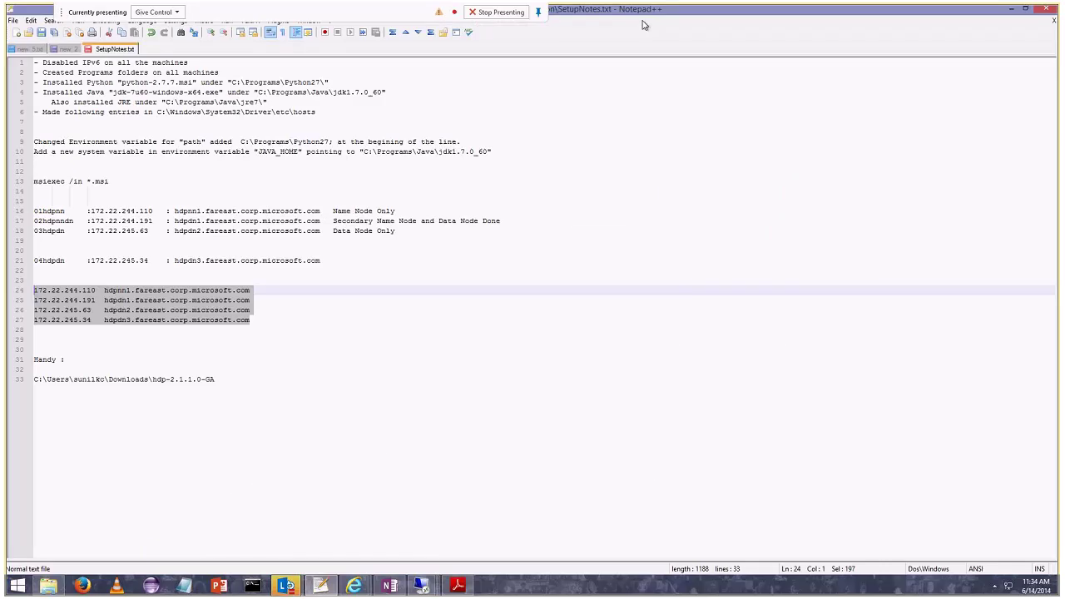
Minimize the Lync meeting window and close the floating HDP Setup screenshot.
{"action": "mouse_move", "coordinate": [286, 585]}
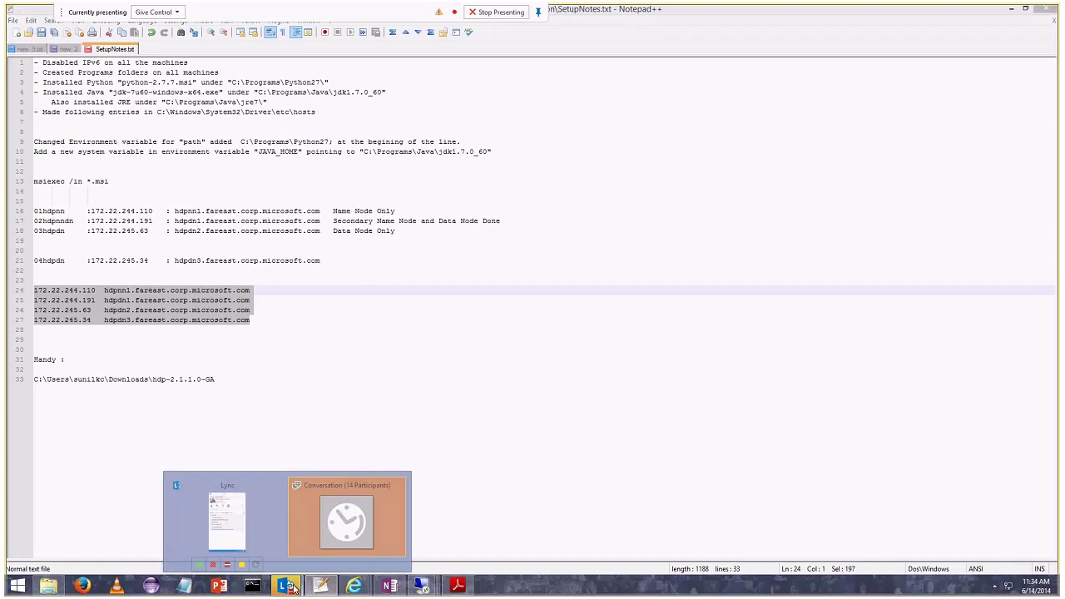
{"action": "left_click", "coordinate": [337, 511]}
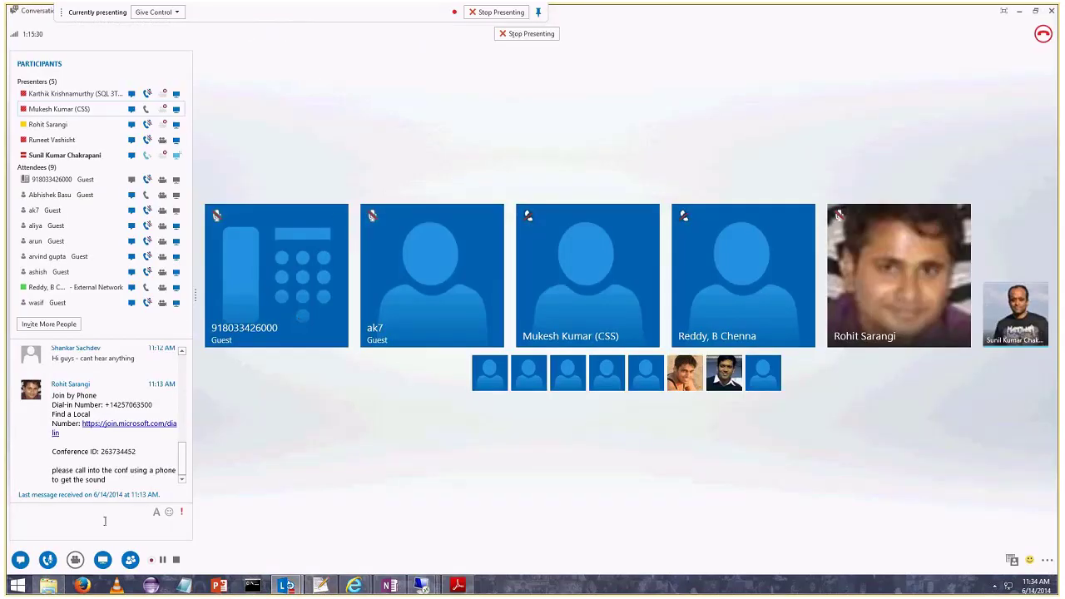
{"action": "key", "text": "super+Down"}
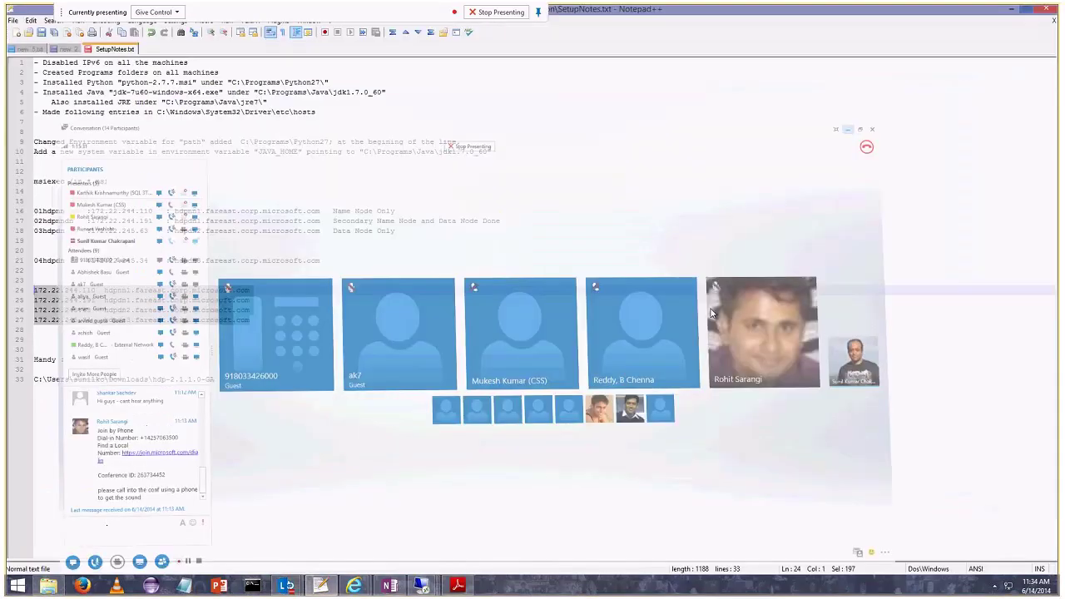
{"action": "left_click", "coordinate": [388, 584]}
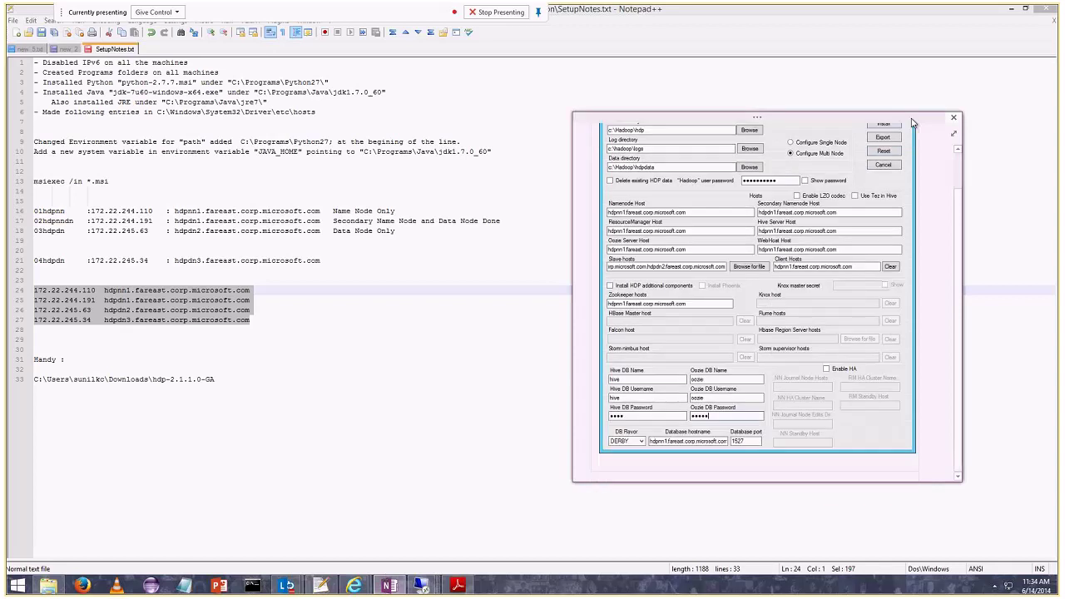
{"action": "left_click", "coordinate": [913, 265]}
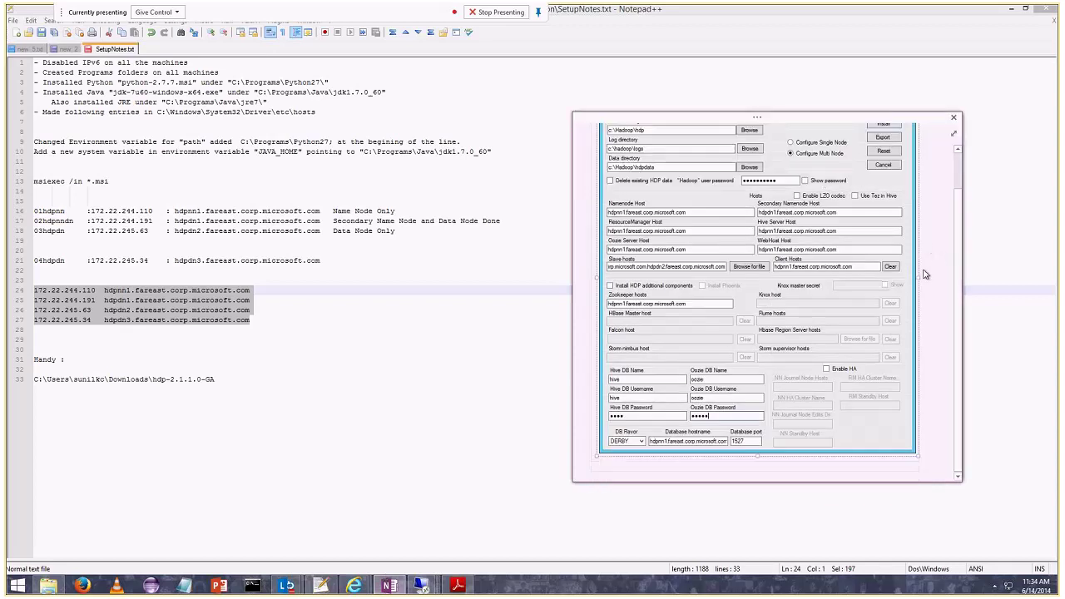
{"action": "scroll", "coordinate": [935, 339], "scroll_direction": "up", "scroll_amount": 2}
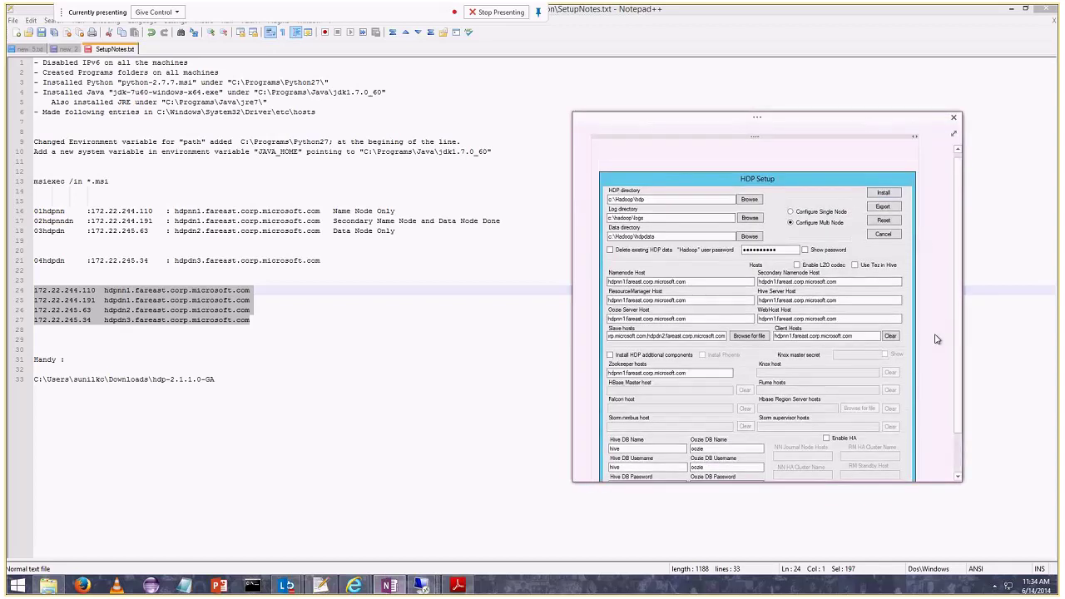
{"action": "left_click", "coordinate": [893, 467]}
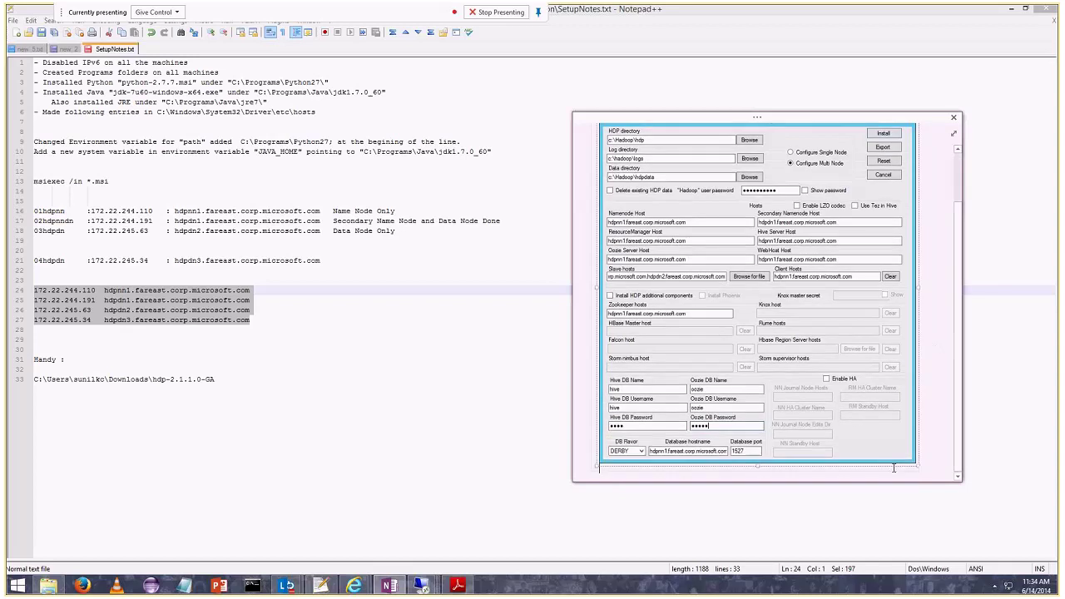
{"action": "left_click", "coordinate": [631, 459]}
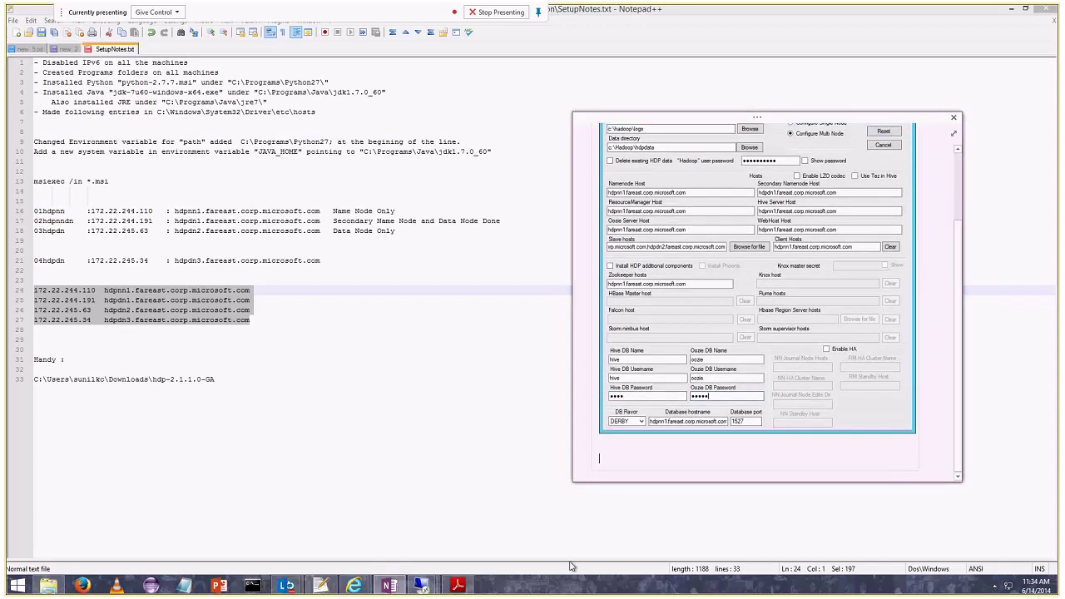
{"action": "scroll", "coordinate": [631, 458], "scroll_direction": "up", "scroll_amount": 1}
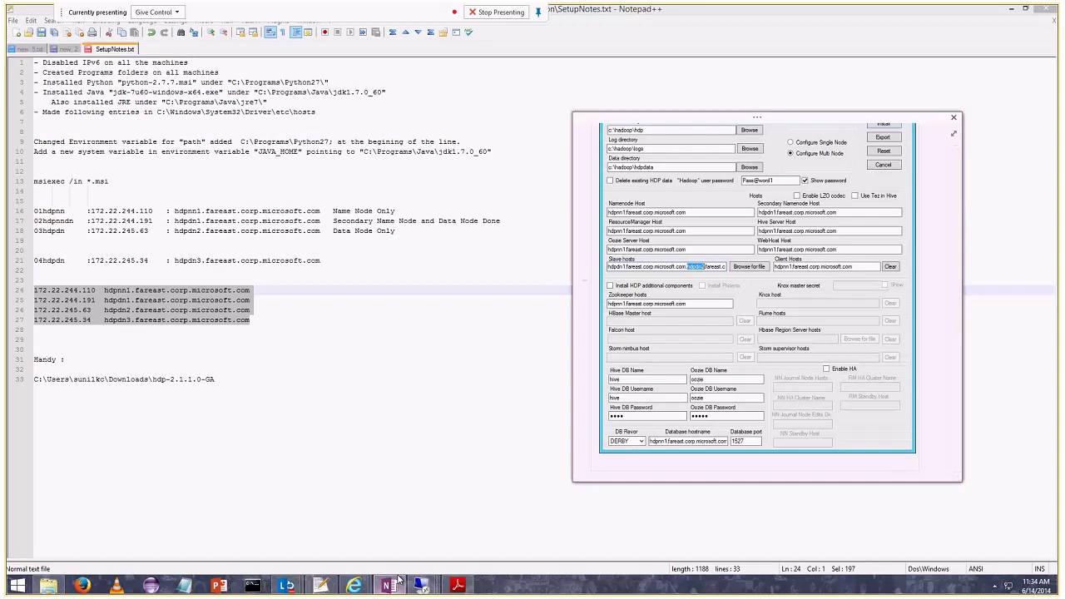
{"action": "left_click", "coordinate": [420, 585]}
Return to the remote desktop session running HDP Setup.
{"action": "left_click", "coordinate": [341, 490]}
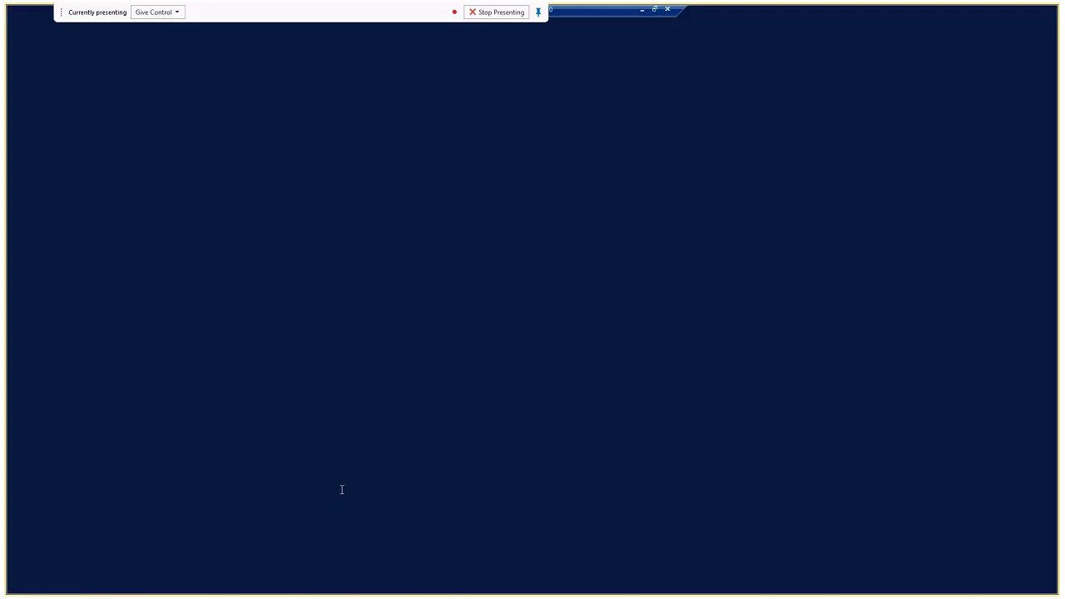
{"action": "left_click", "coordinate": [641, 9]}
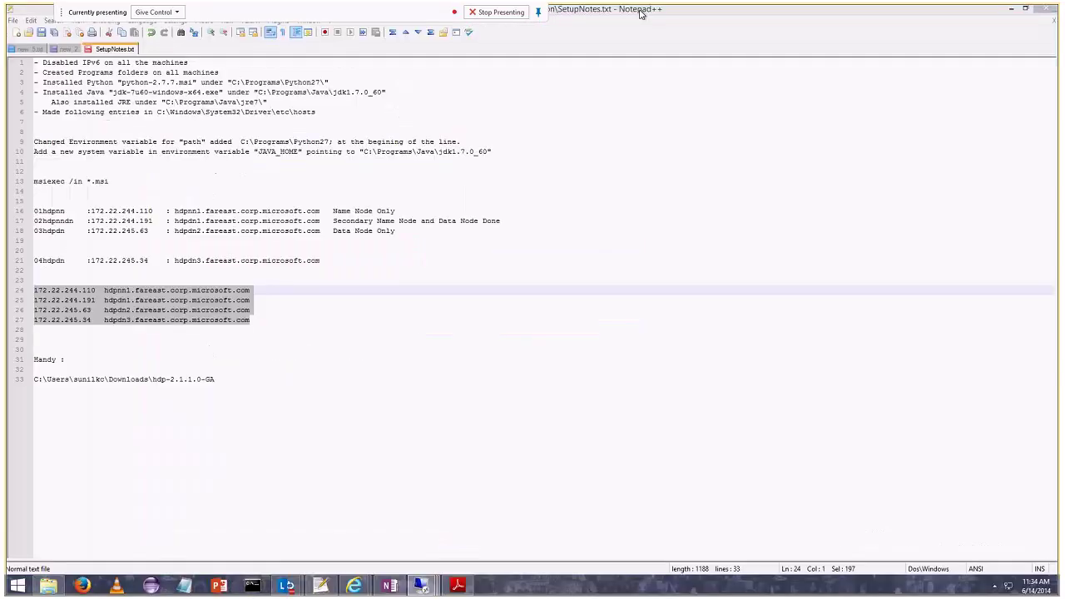
{"action": "left_click", "coordinate": [420, 585]}
{"action": "left_click", "coordinate": [432, 514]}
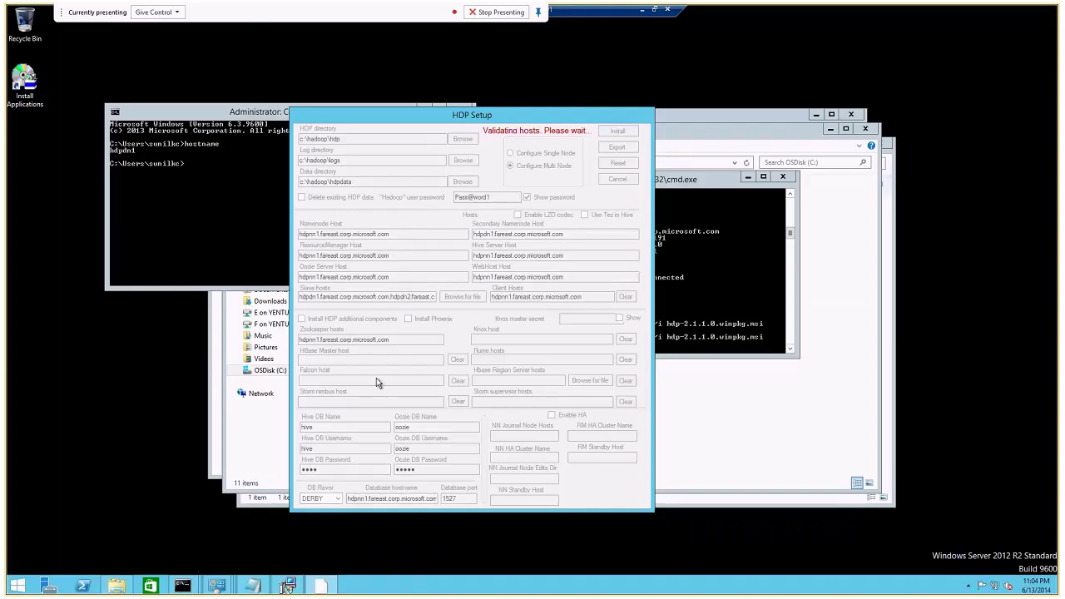
Open the inner hdp-2.1.1.0-GA folder from Downloads in File Explorer.
{"action": "left_click", "coordinate": [641, 14]}
{"action": "left_click", "coordinate": [422, 585]}
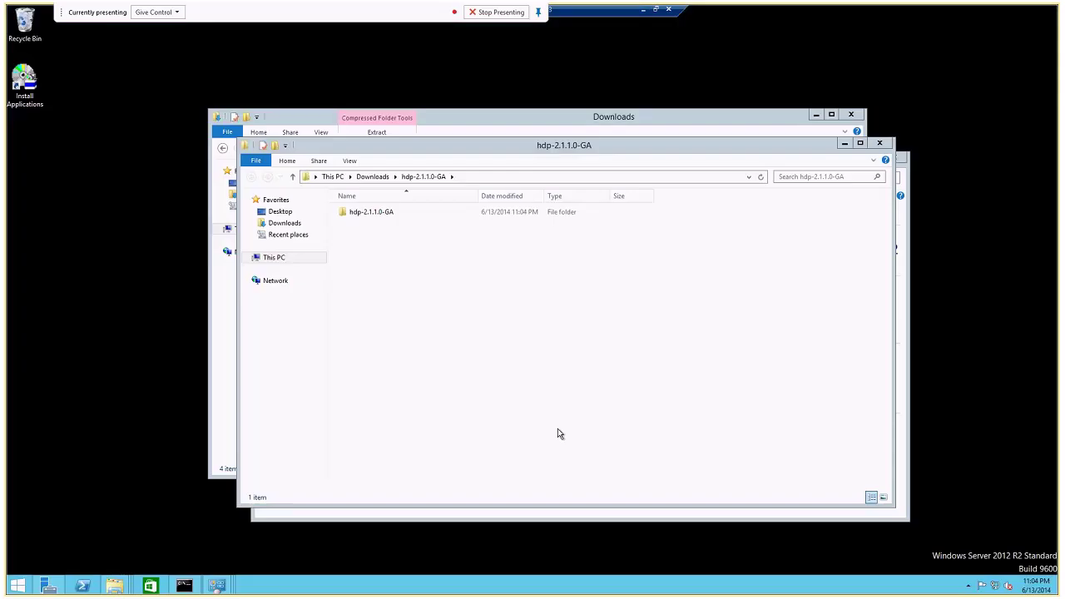
{"action": "left_click", "coordinate": [374, 176]}
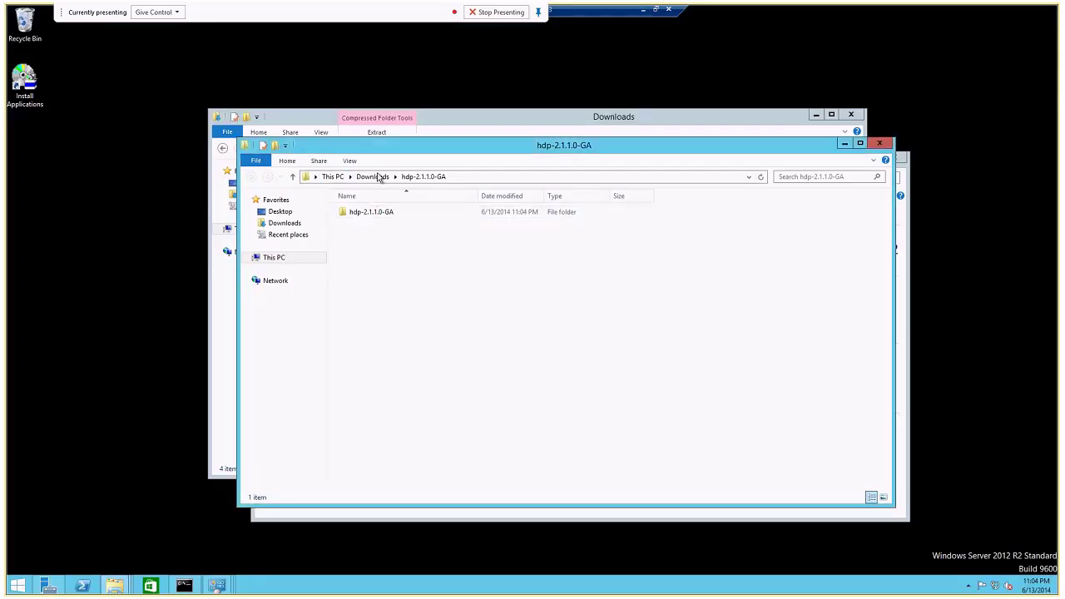
{"action": "double_click", "coordinate": [374, 214]}
{"action": "double_click", "coordinate": [374, 213]}
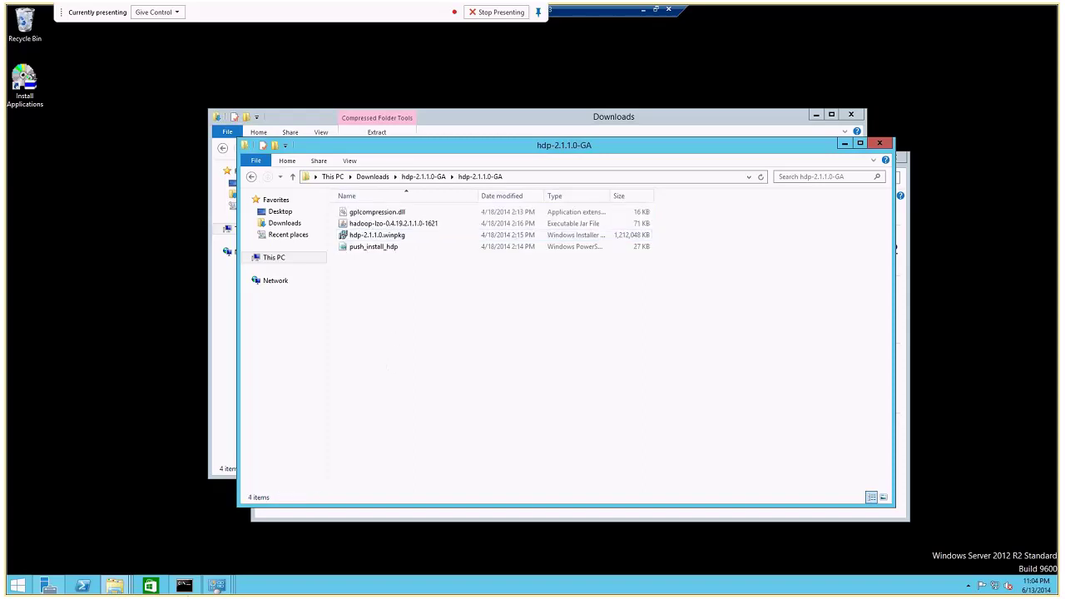
Copy the folder's full path and bring up the command prompt's paste menu.
{"action": "left_click", "coordinate": [187, 585]}
{"action": "left_click_drag", "start_coordinate": [487, 126], "coordinate": [634, 163]}
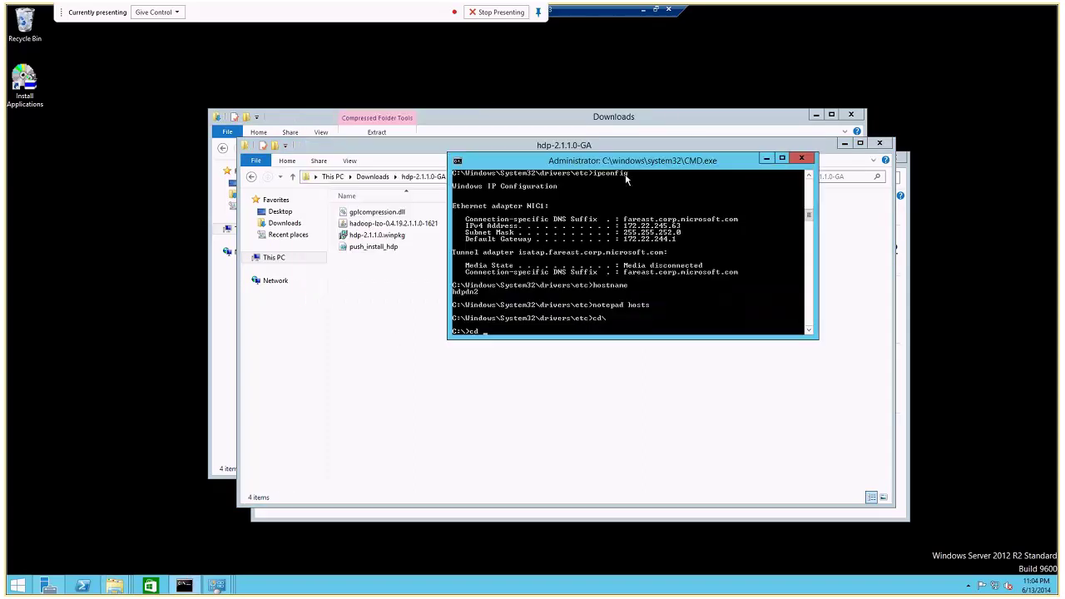
{"action": "left_click_drag", "start_coordinate": [513, 161], "coordinate": [417, 326]}
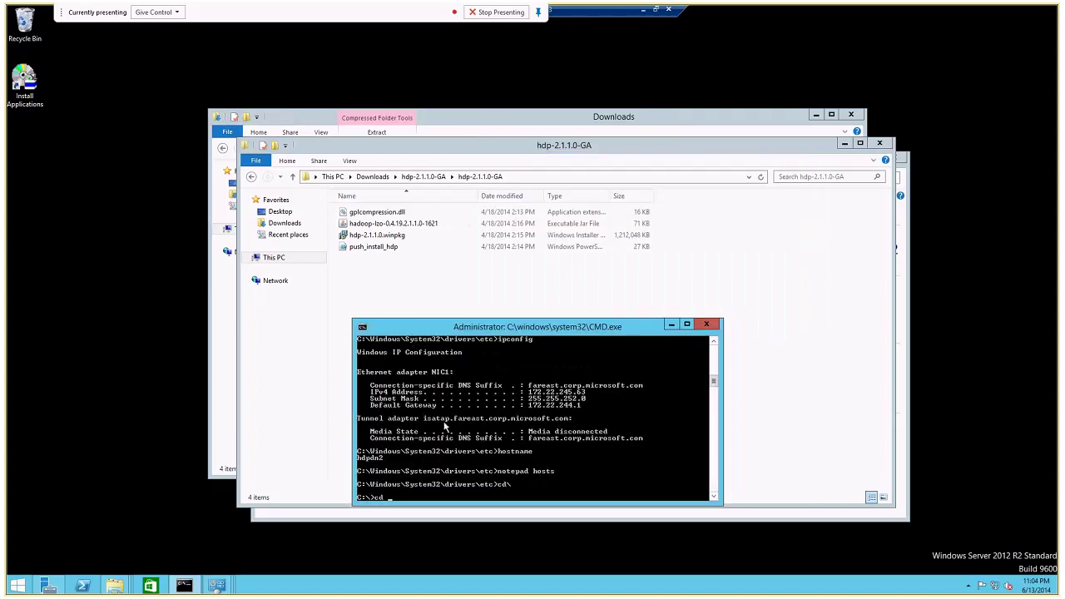
{"action": "left_click", "coordinate": [532, 176]}
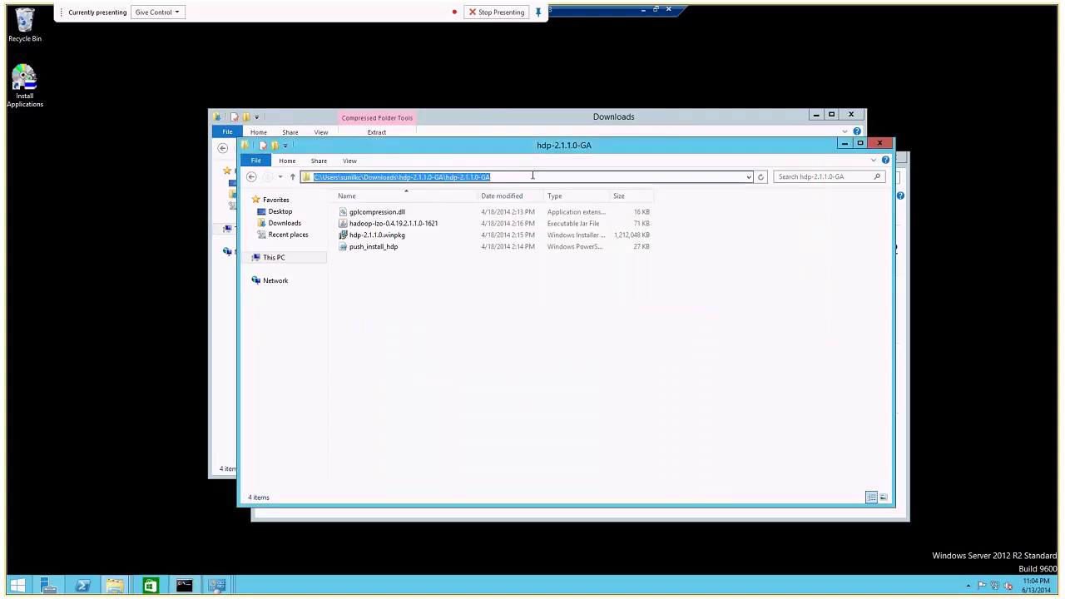
{"action": "left_click", "coordinate": [183, 586]}
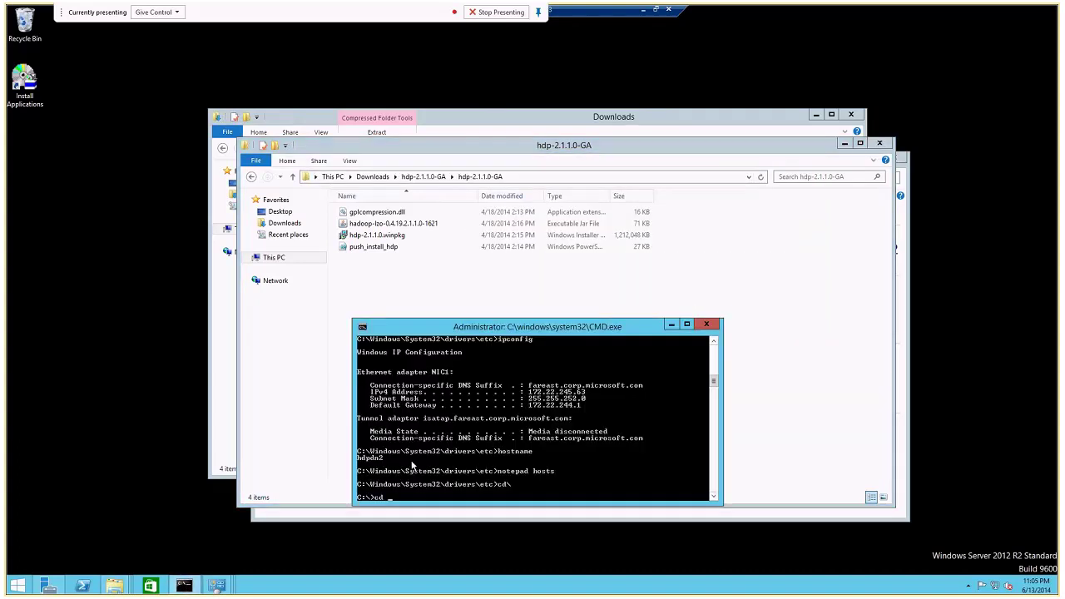
{"action": "right_click", "coordinate": [415, 467]}
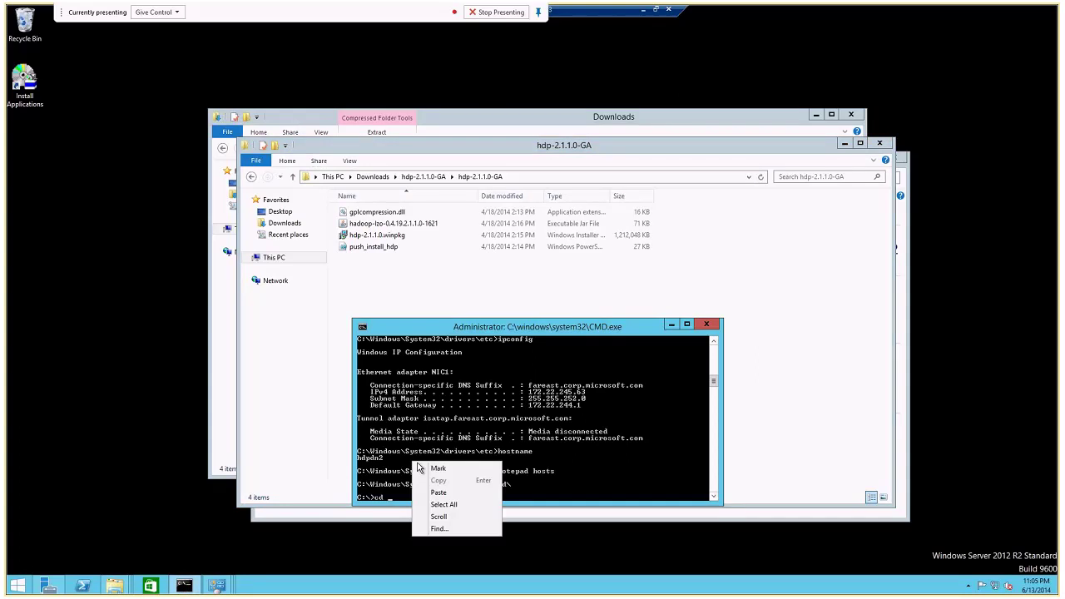
Change into the pasted folder path and run msiexec /i hdp-2.1.1.0.winpkg.msi.
{"action": "left_click", "coordinate": [436, 495]}
{"action": "key", "text": "Return"}
{"action": "type", "text": "nsie"}
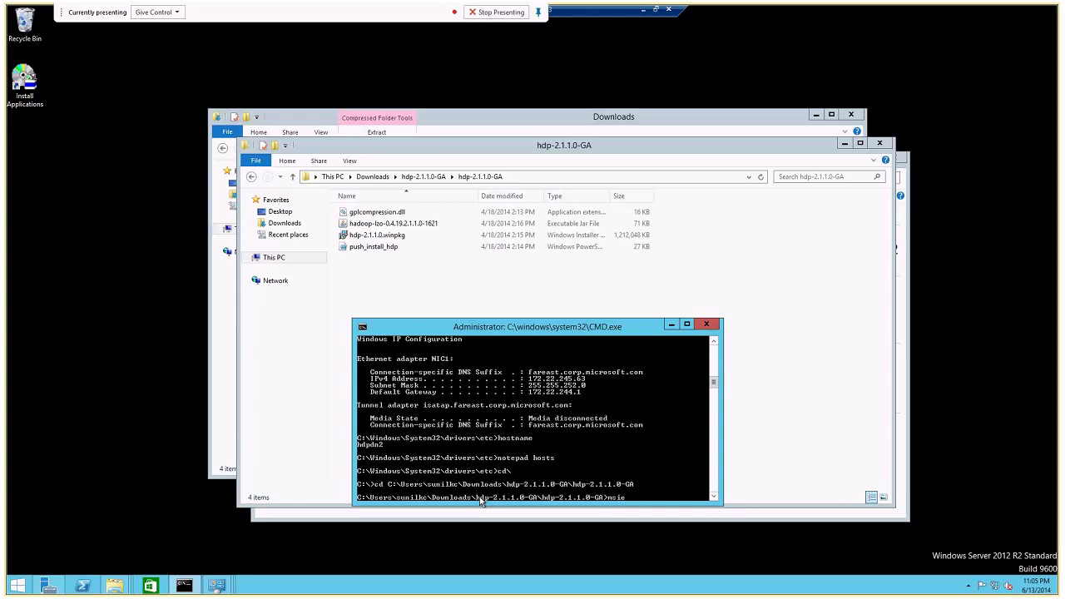
{"action": "type", "text": "xec /i hdp-2.1.1.0.winpkg.msi"}
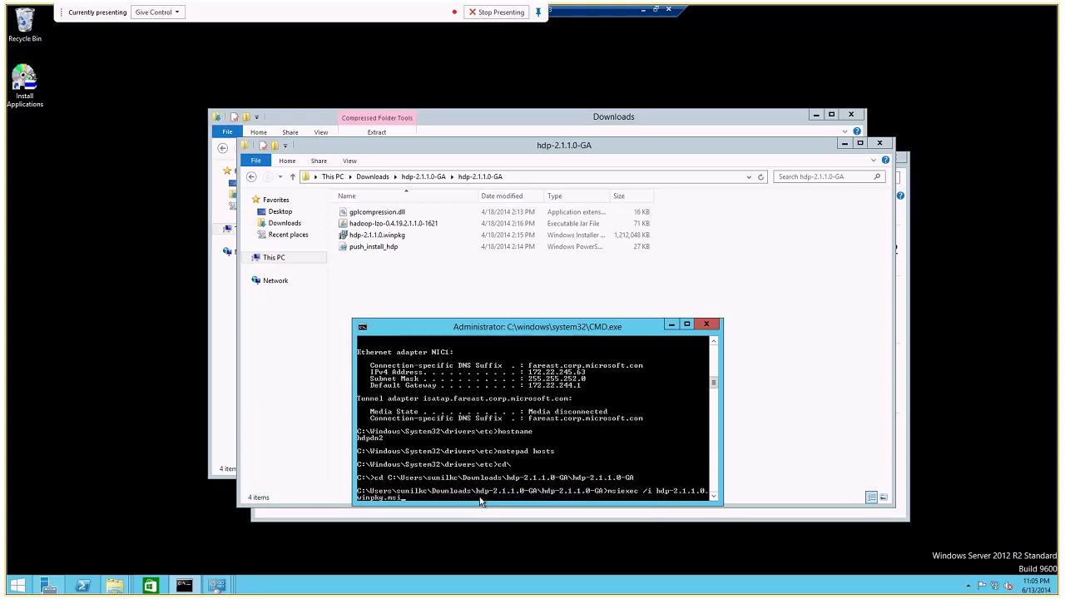
{"action": "key", "text": "Return"}
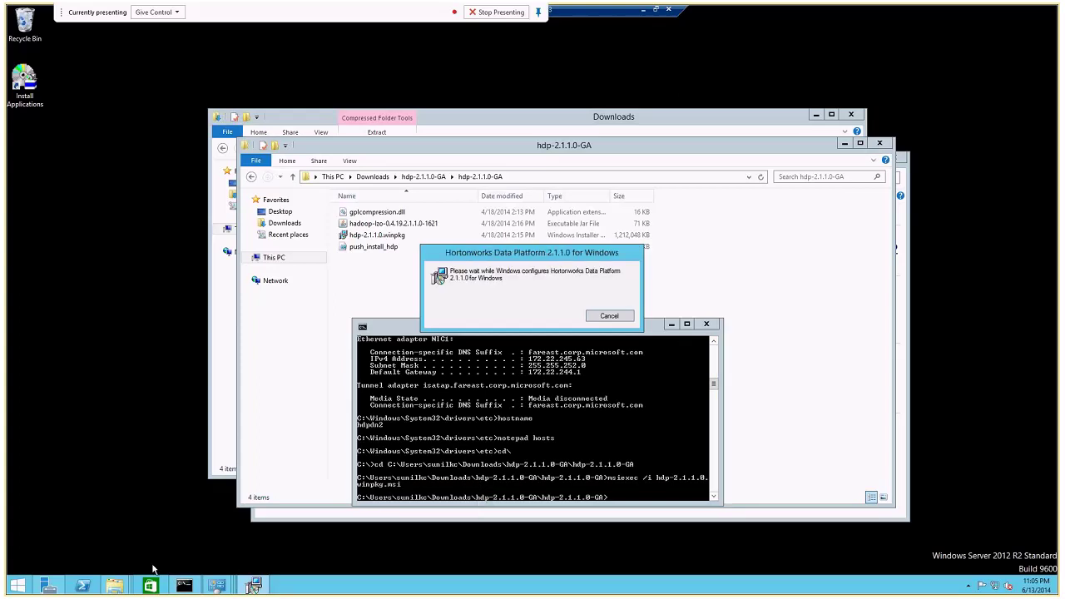
Launch a blank Notepad from the Run box.
{"action": "key", "text": "super+r"}
{"action": "type", "text": "notepad"}
{"action": "key", "text": "Return"}
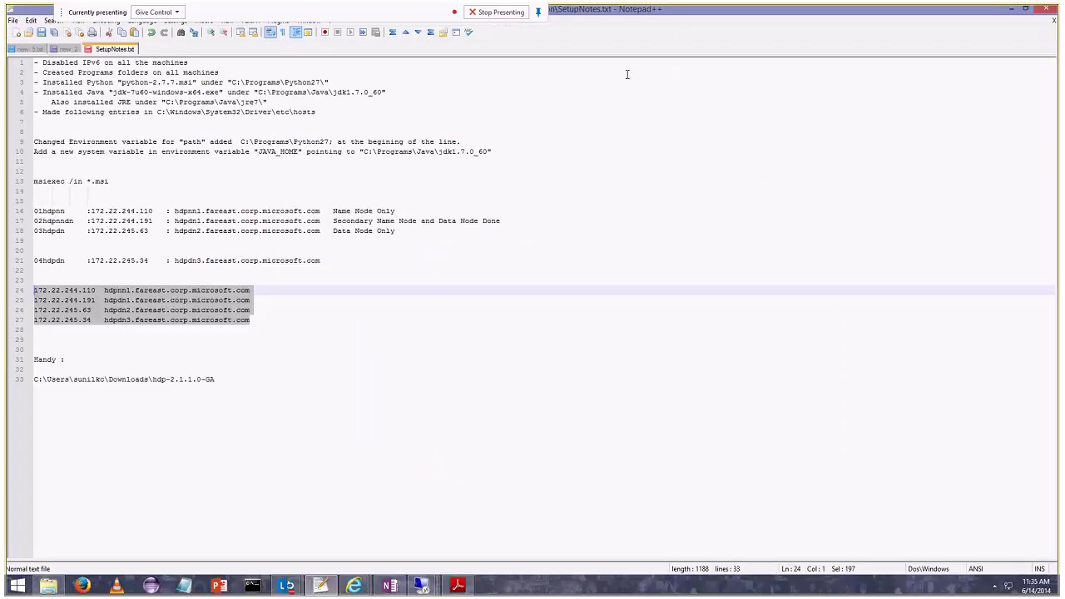
Copy host lines 24–27 from the notes and paste them into the remote Notepad.
{"action": "left_click", "coordinate": [286, 329]}
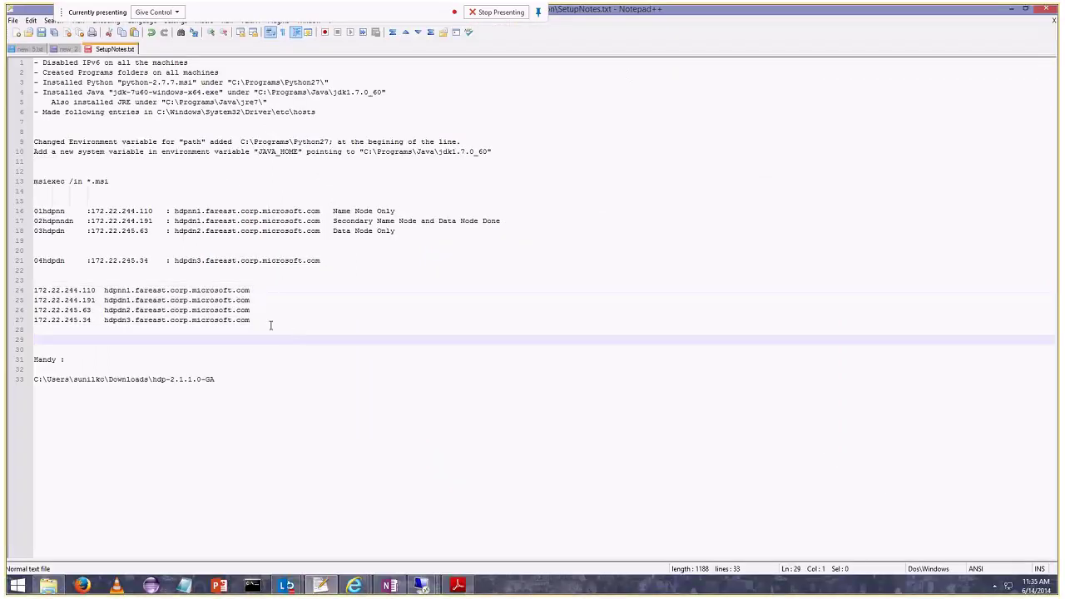
{"action": "left_click_drag", "start_coordinate": [271, 326], "coordinate": [6, 293]}
{"action": "key", "text": "ctrl+c"}
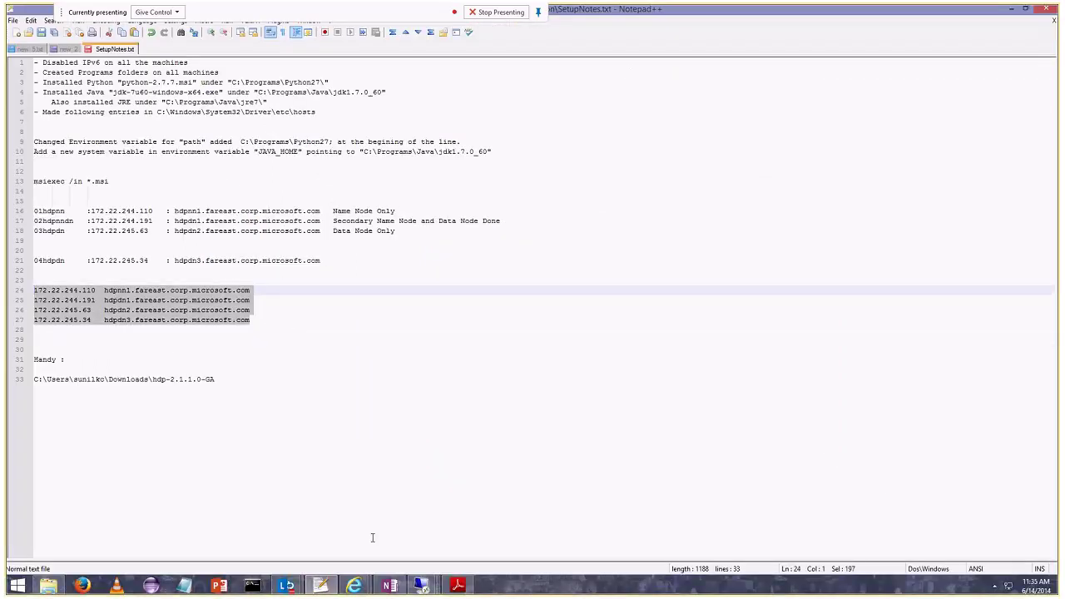
{"action": "left_click", "coordinate": [538, 523]}
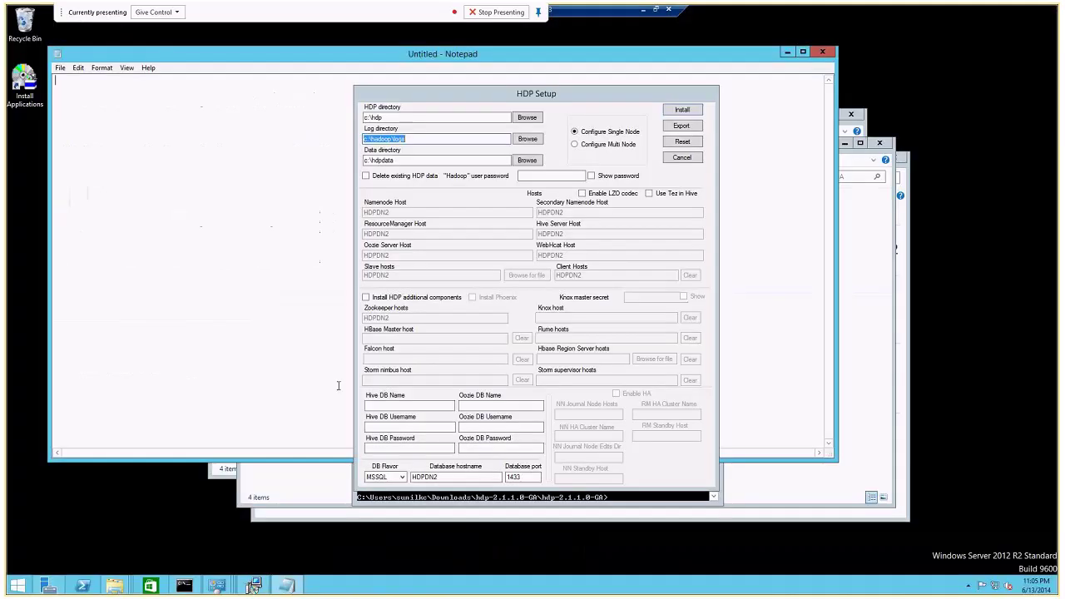
{"action": "key", "text": "ctrl+v"}
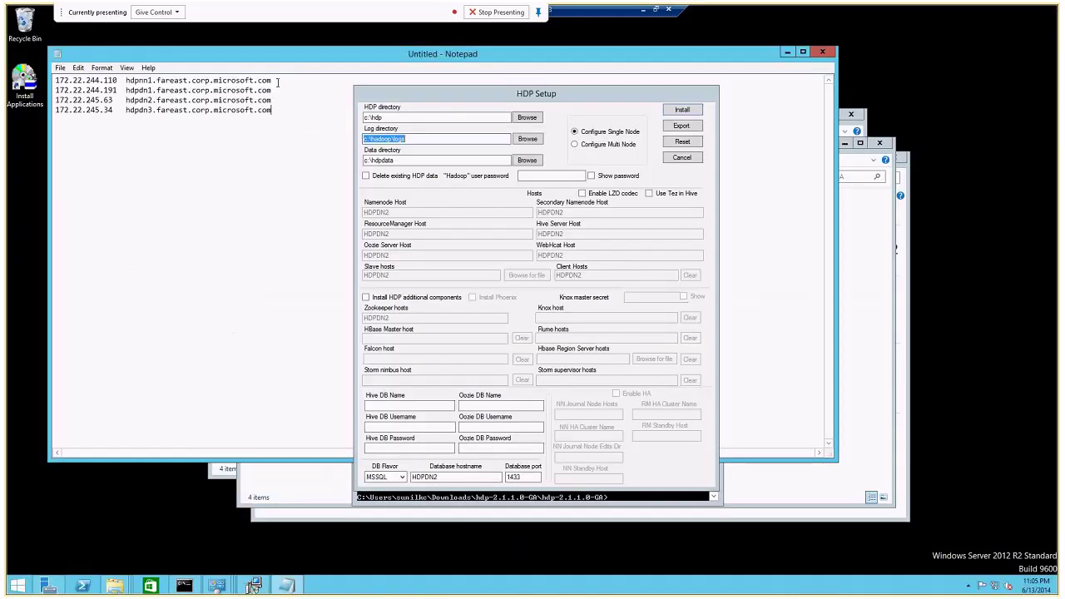
{"action": "double_click", "coordinate": [277, 83]}
{"action": "left_click", "coordinate": [278, 82]}
Set HDP directories under c:\hadoop, enter the Hadoop password shown in plain text, and choose Multi Node.
{"action": "left_click", "coordinate": [385, 131]}
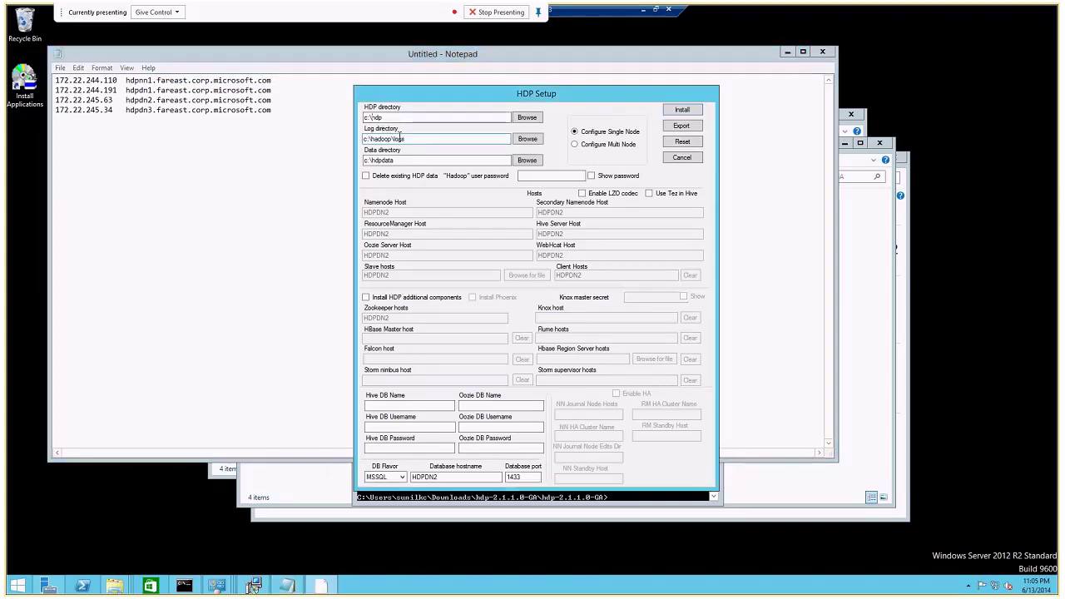
{"action": "type", "text": "Ha"}
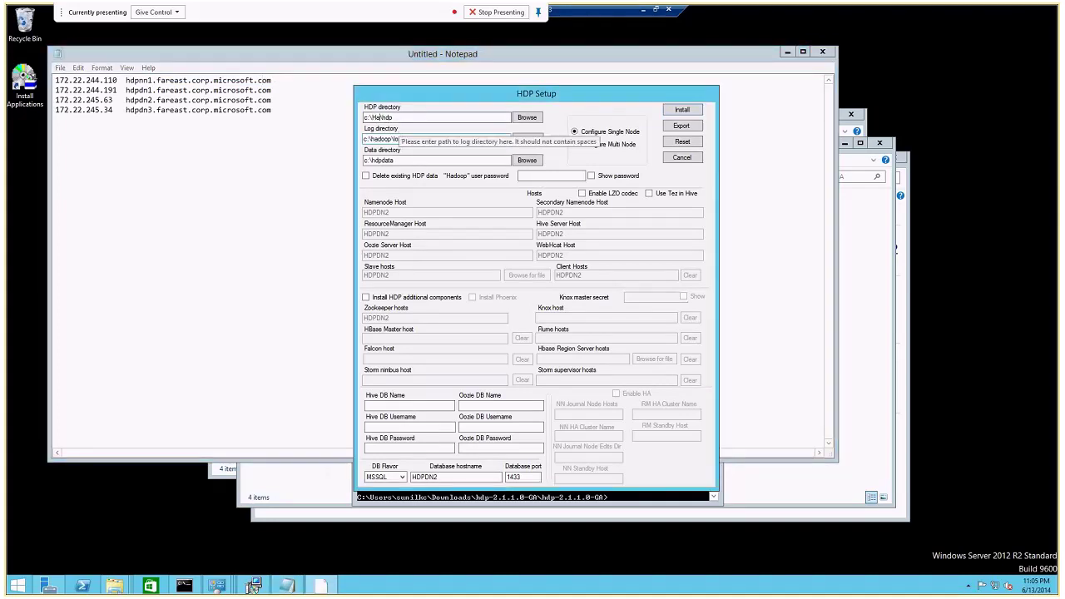
{"action": "type", "text": "doop\\"}
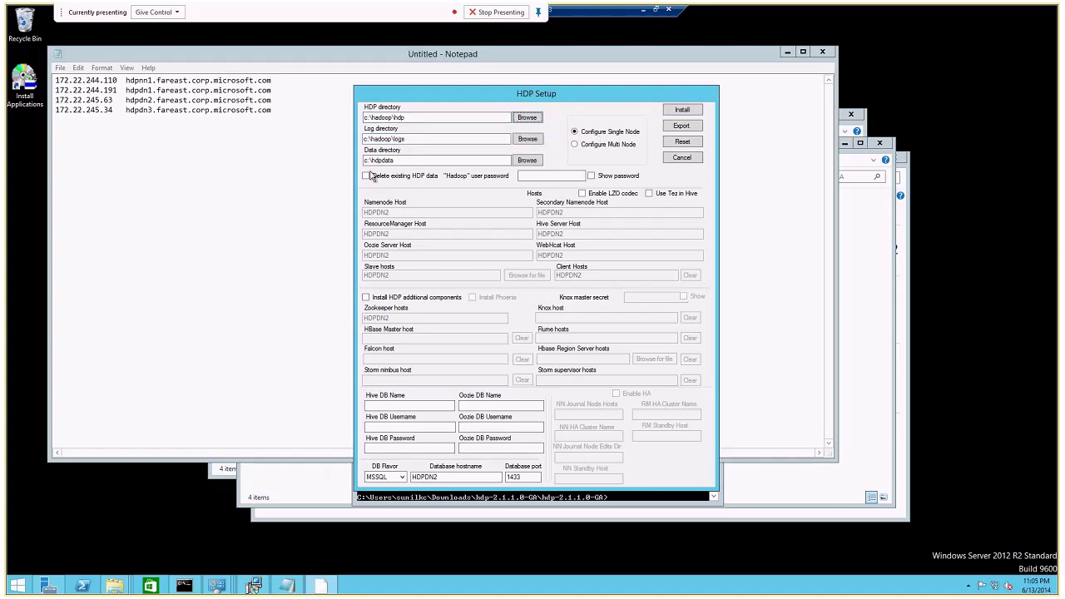
{"action": "type", "text": "Hadoop\\"}
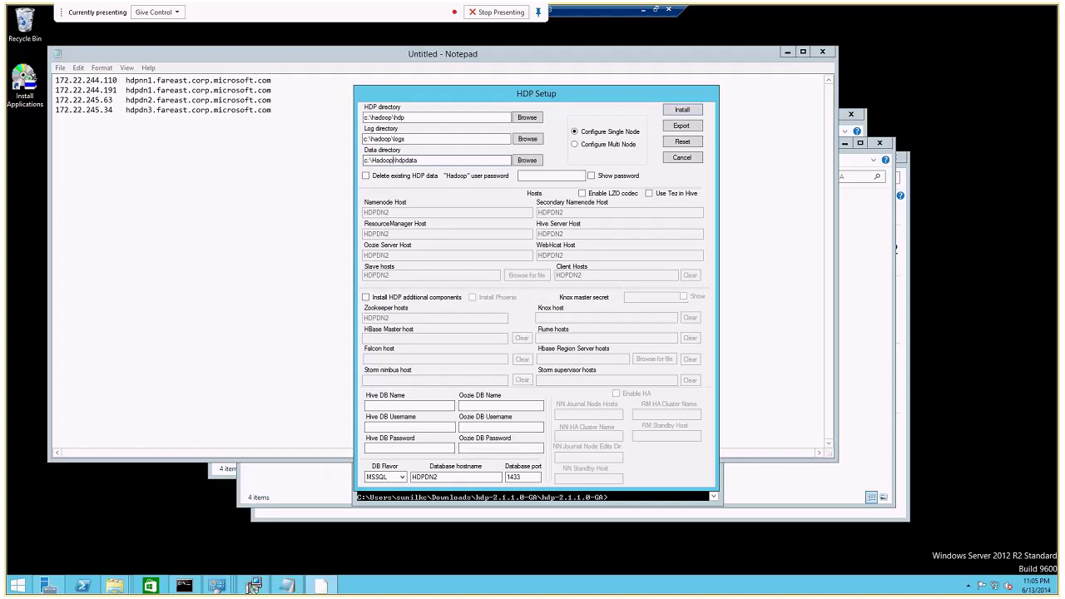
{"action": "key", "text": "BackSpace"}
{"action": "type", "text": "h"}
{"action": "left_click", "coordinate": [565, 176]}
{"action": "left_click", "coordinate": [592, 176]}
{"action": "type", "text": "Pass@wo"}
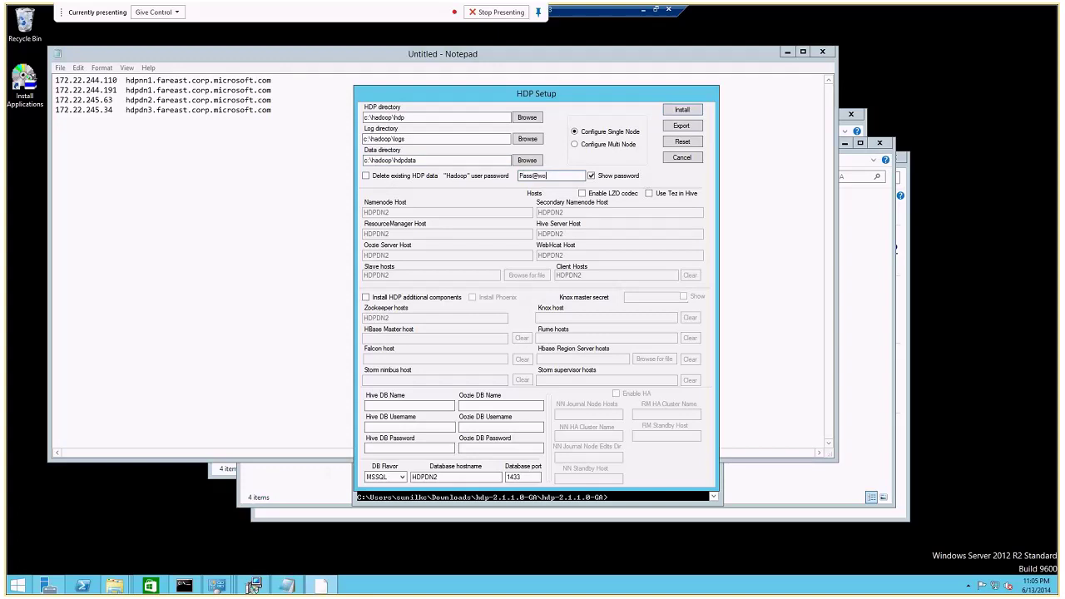
{"action": "type", "text": "rd1"}
{"action": "left_click", "coordinate": [600, 146]}
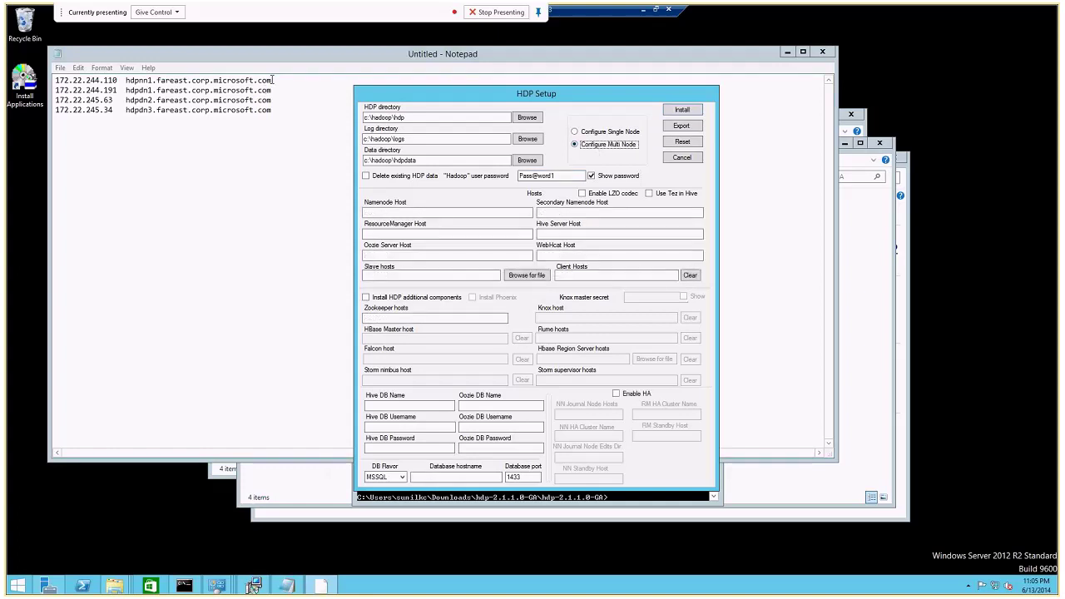
Paste hdpnn1 into the Namenode, ResourceManager and Oozie Server Host fields.
{"action": "left_click_drag", "start_coordinate": [272, 80], "coordinate": [126, 80]}
{"action": "key", "text": "ctrl+c"}
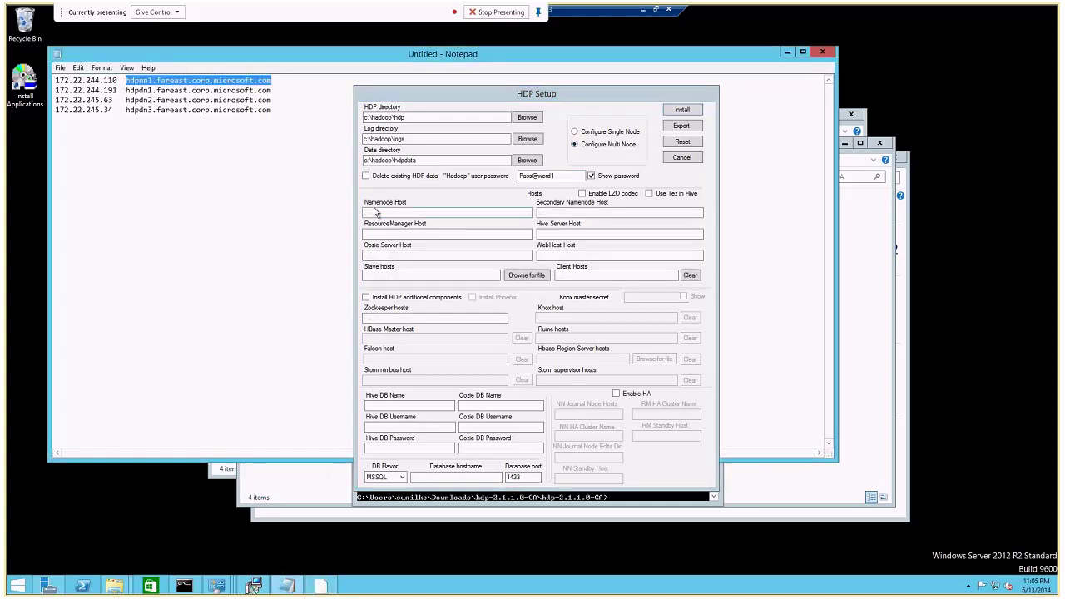
{"action": "left_click", "coordinate": [375, 212]}
{"action": "key", "text": "ctrl+v"}
{"action": "left_click", "coordinate": [375, 234]}
{"action": "key", "text": "ctrl+v"}
{"action": "left_click", "coordinate": [376, 255]}
{"action": "key", "text": "ctrl+v"}
Set Slave hosts to hdpdn1 and hdpdn2 by editing the pasted hostname.
{"action": "left_click", "coordinate": [376, 276]}
{"action": "key", "text": "ctrl+v"}
{"action": "left_click", "coordinate": [377, 274]}
{"action": "key", "text": "BackSpace"}
{"action": "type", "text": "d"}
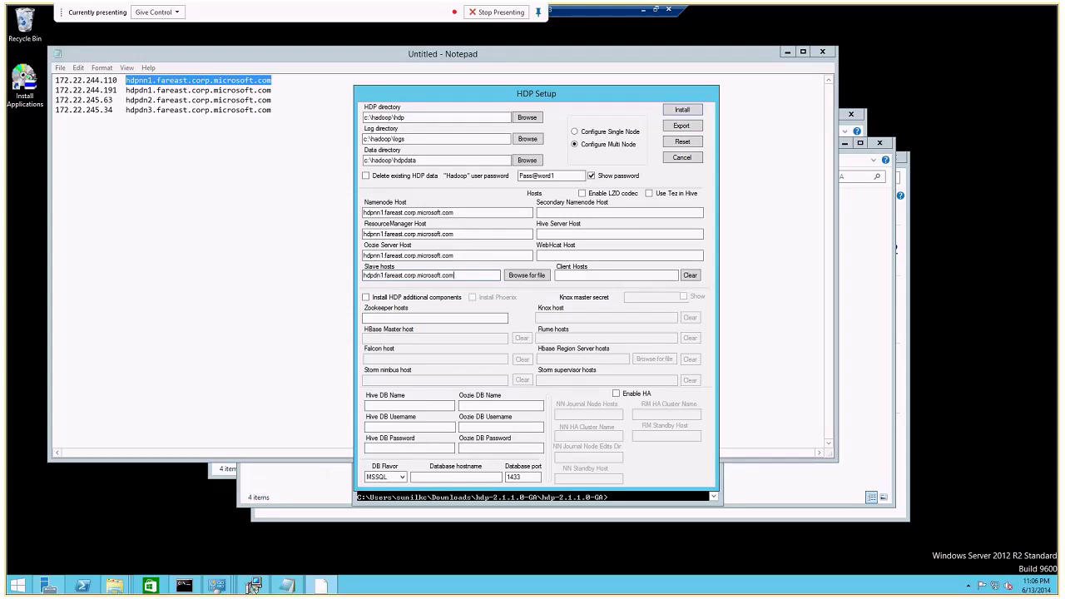
{"action": "key", "text": "ctrl+v"}
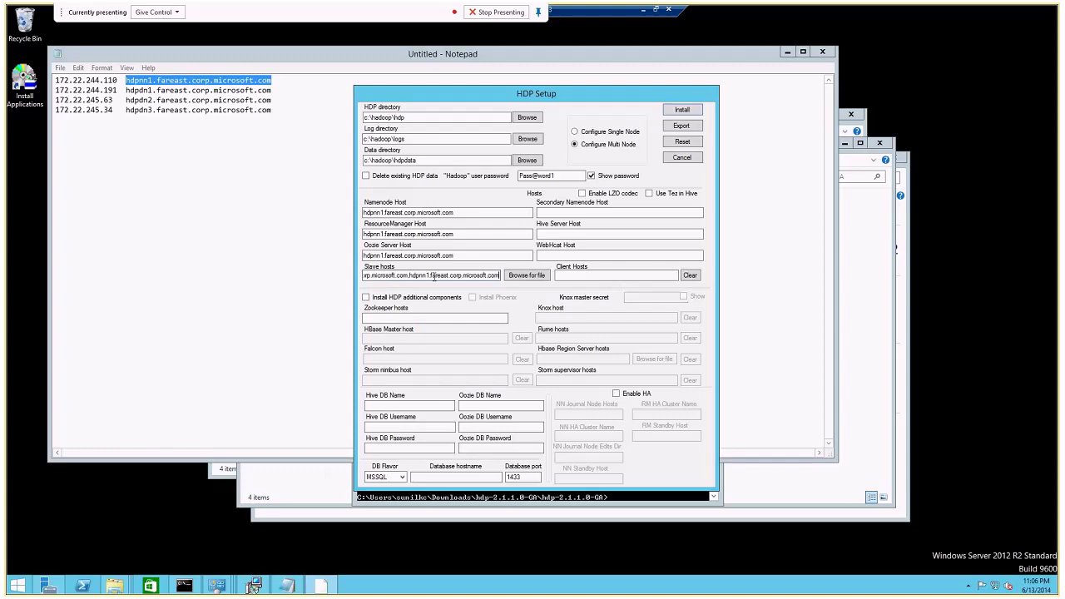
{"action": "left_click", "coordinate": [422, 275]}
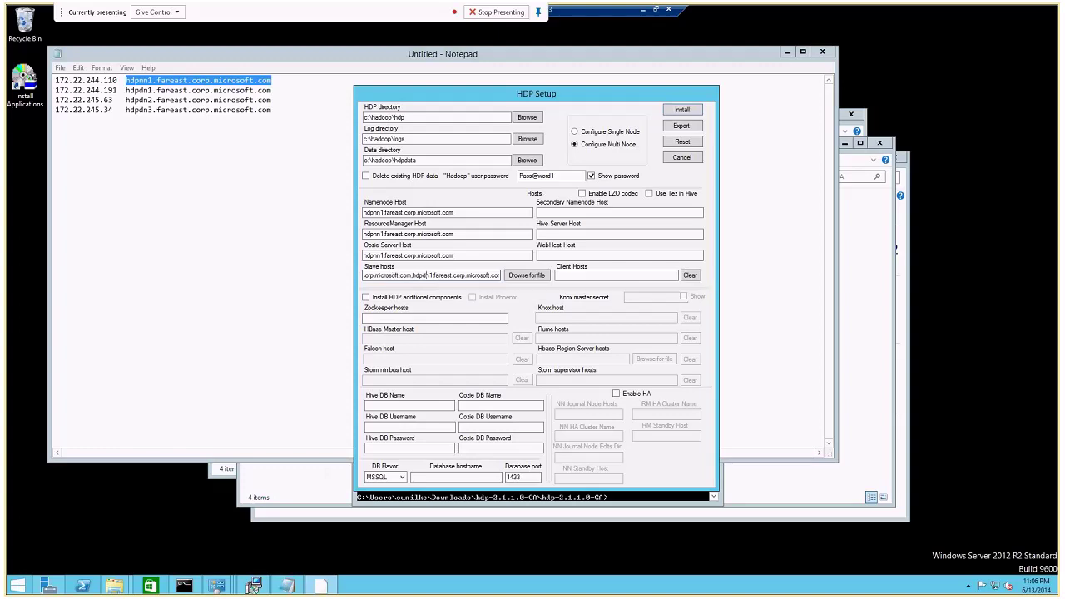
{"action": "key", "text": "Delete"}
{"action": "type", "text": "2"}
Set Secondary Namenode Host to a data node hostname by editing the pasted name.
{"action": "left_click", "coordinate": [587, 213]}
{"action": "key", "text": "ctrl+v"}
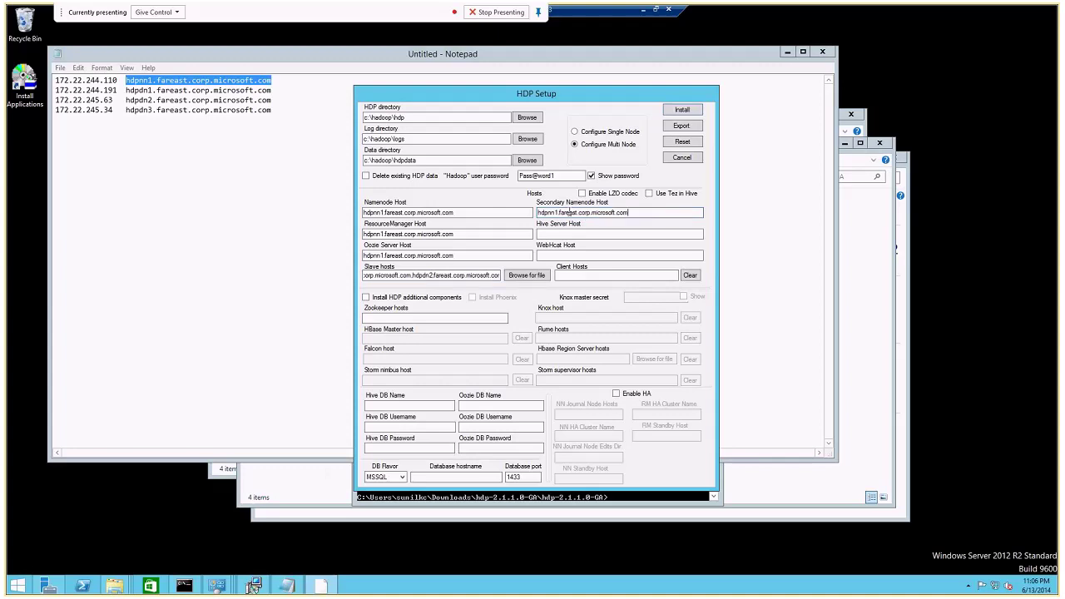
{"action": "left_click", "coordinate": [547, 213]}
{"action": "key", "text": "Delete"}
{"action": "key", "text": "Delete"}
{"action": "type", "text": "dn"}
{"action": "key", "text": "Delete"}
{"action": "type", "text": "2"}
Paste hdpnn1 into Hive Server and WebHcat Host, then review the secondary and slave host entries.
{"action": "left_click", "coordinate": [564, 232]}
{"action": "key", "text": "ctrl+v"}
{"action": "left_click", "coordinate": [565, 255]}
{"action": "key", "text": "ctrl+v"}
{"action": "double_click", "coordinate": [547, 213]}
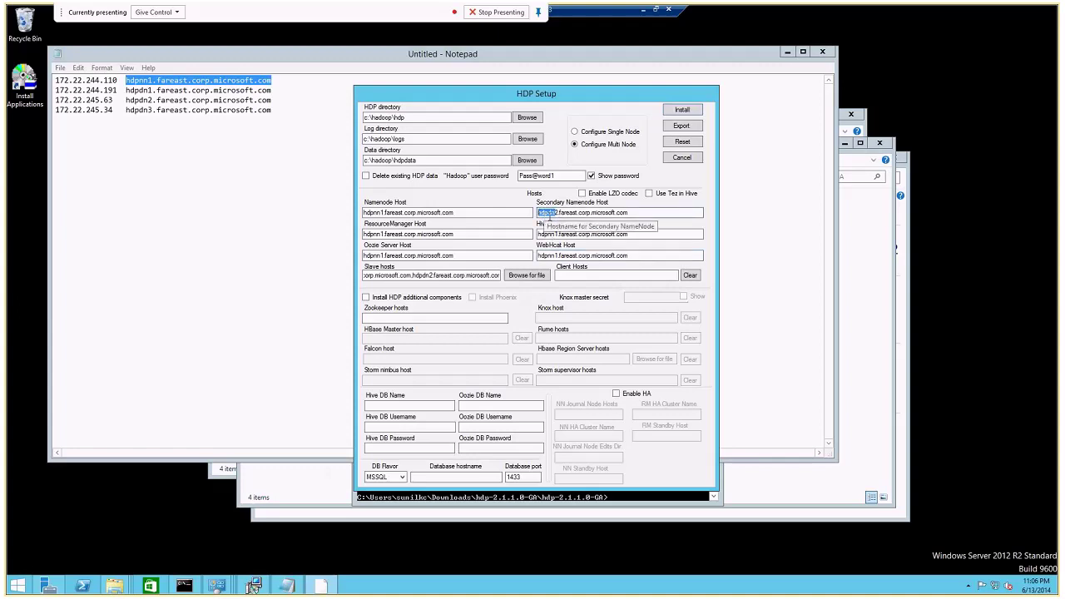
{"action": "left_click_drag", "start_coordinate": [414, 275], "coordinate": [333, 277]}
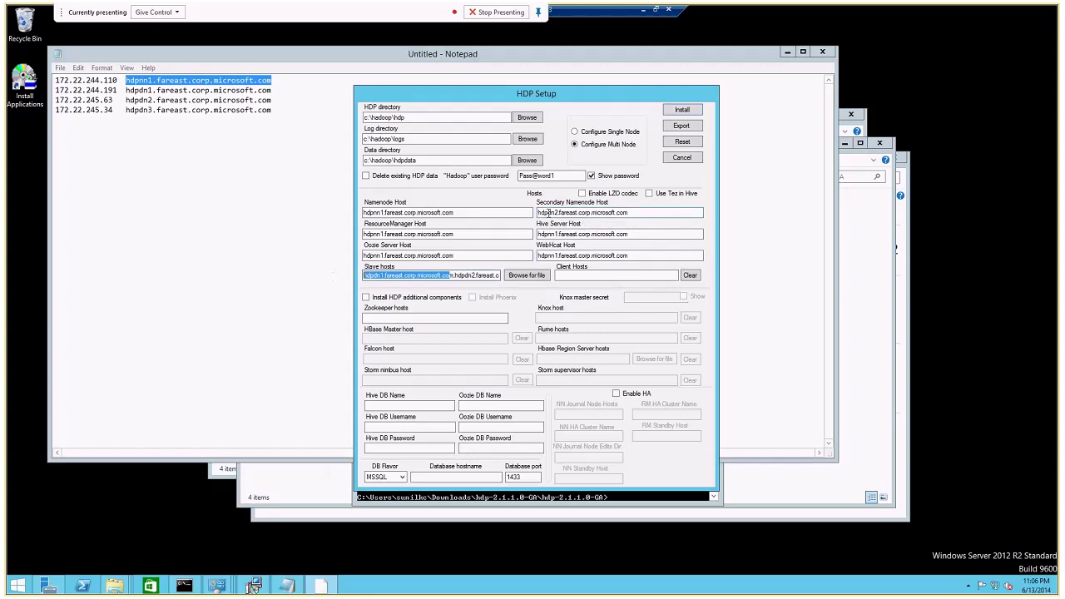
{"action": "left_click", "coordinate": [555, 213]}
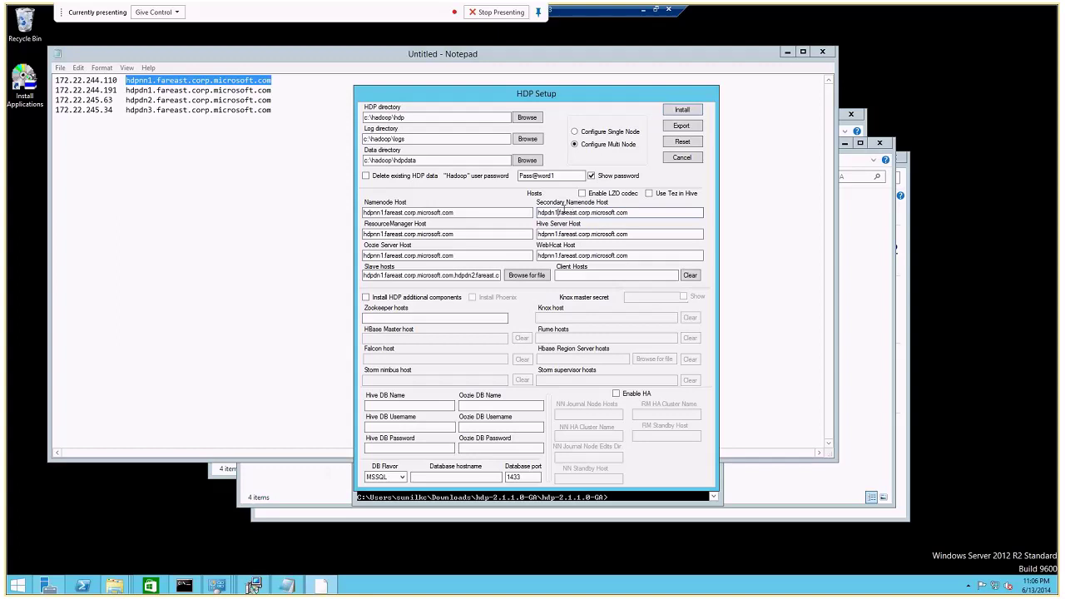
Paste hdpnn1 into the Client Hosts and Zookeeper hosts fields.
{"action": "left_click", "coordinate": [566, 274]}
{"action": "key", "text": "ctrl+v"}
{"action": "left_click", "coordinate": [410, 319]}
{"action": "key", "text": "ctrl+v"}
Enter hive as Hive DB name and username with its password, and oozie as Oozie DB name and username.
{"action": "left_click", "coordinate": [396, 401]}
{"action": "type", "text": "hive"}
{"action": "key", "text": "Tab"}
{"action": "type", "text": "hive"}
{"action": "key", "text": "Tab"}
{"action": "type", "text": "hive"}
{"action": "key", "text": "Tab"}
{"action": "type", "text": "oozie"}
{"action": "key", "text": "Tab"}
{"action": "type", "text": "oozie"}
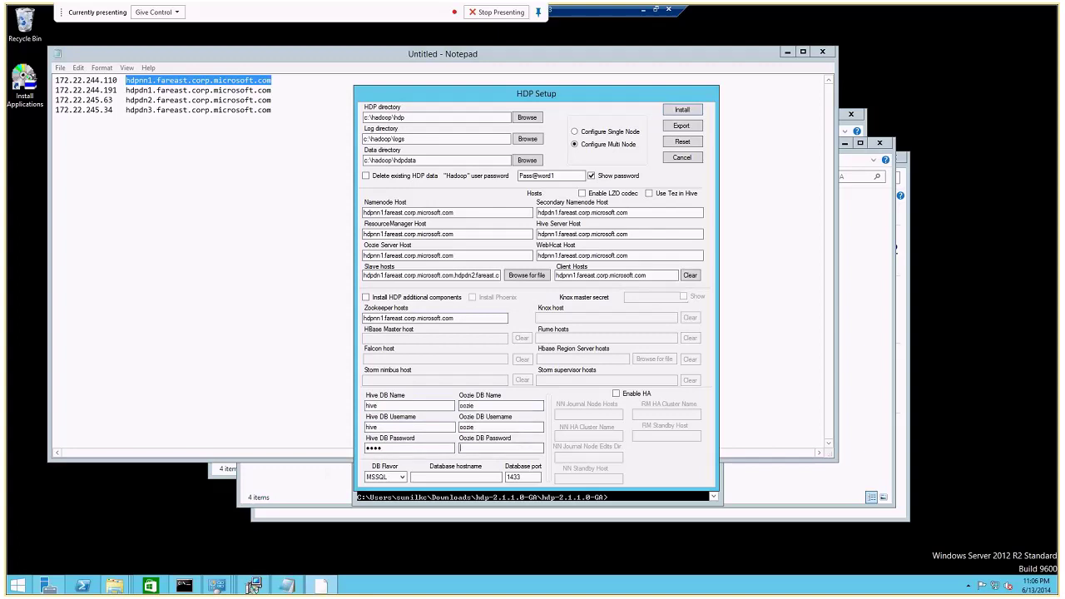
{"action": "type", "text": "oozie"}
Choose DERBY as database flavor, correct the first slave hostname, and start the installation.
{"action": "left_click", "coordinate": [384, 477]}
{"action": "left_click", "coordinate": [381, 495]}
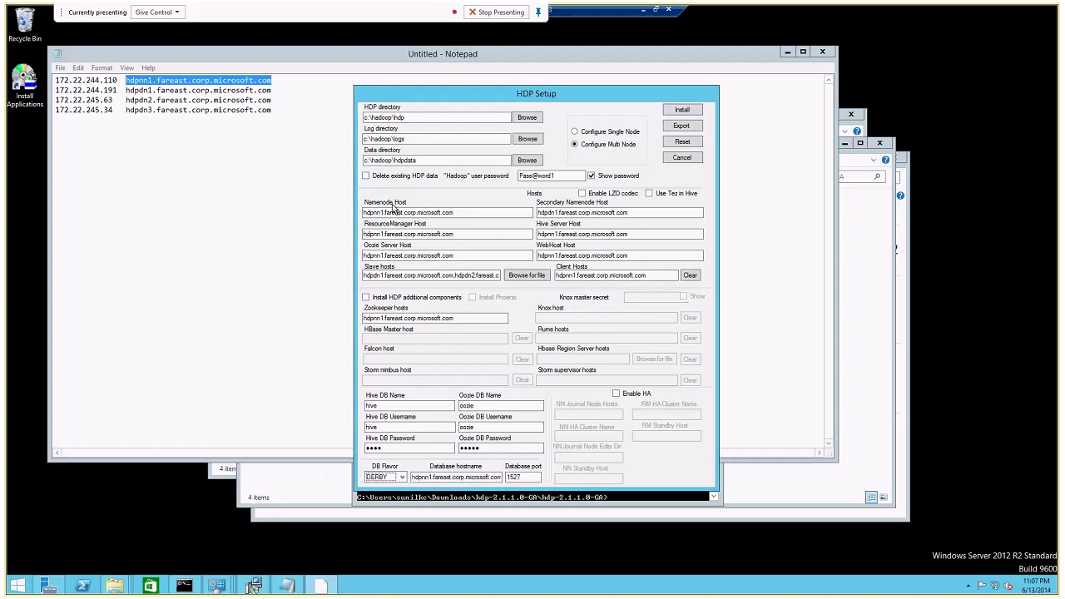
{"action": "left_click_drag", "start_coordinate": [370, 276], "coordinate": [379, 275]}
{"action": "type", "text": "pd"}
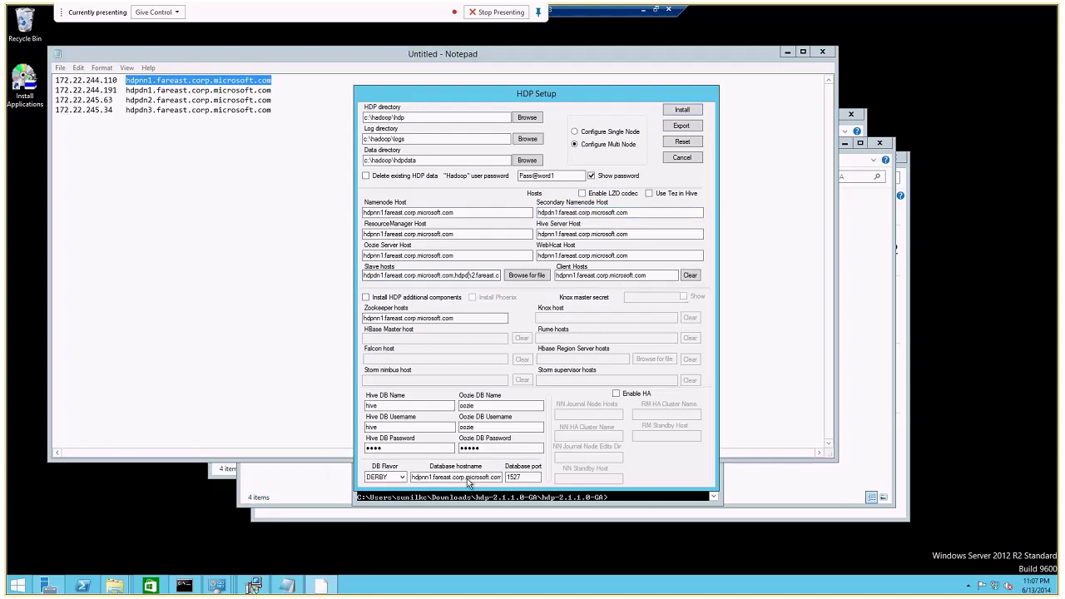
{"action": "left_click", "coordinate": [677, 114]}
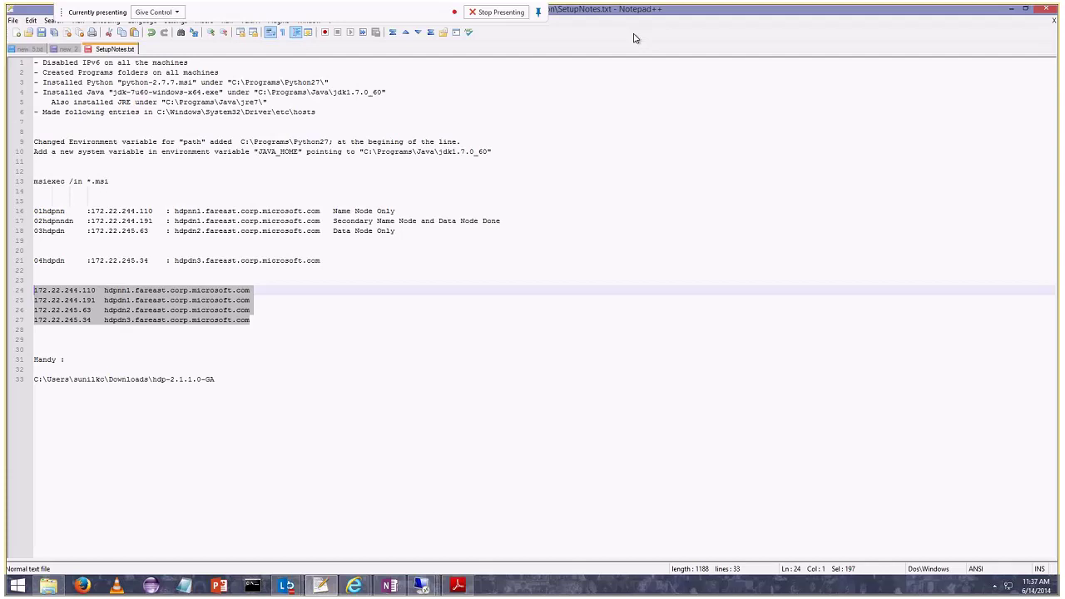
Switch to the name node's remote session and bring the clusterproperties file forward.
{"action": "mouse_move", "coordinate": [422, 586]}
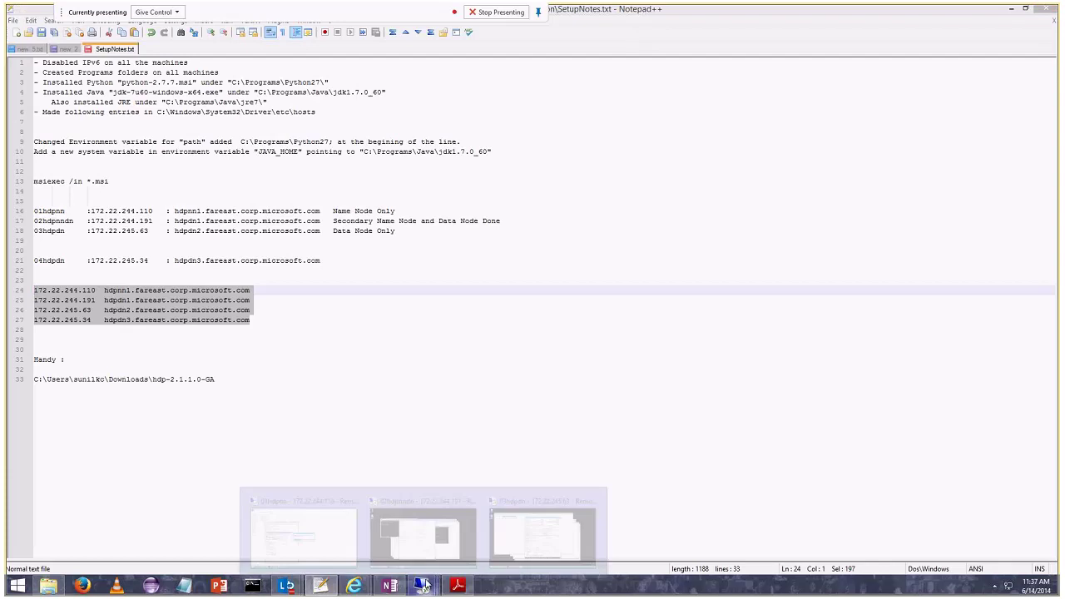
{"action": "left_click", "coordinate": [406, 532]}
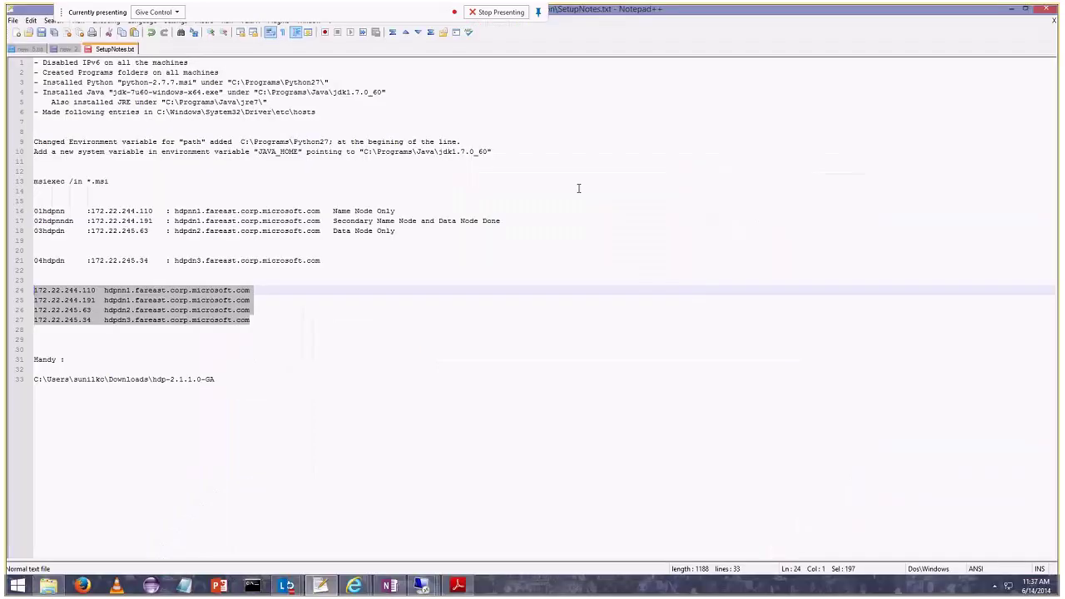
{"action": "mouse_move", "coordinate": [421, 586]}
{"action": "left_click", "coordinate": [546, 536]}
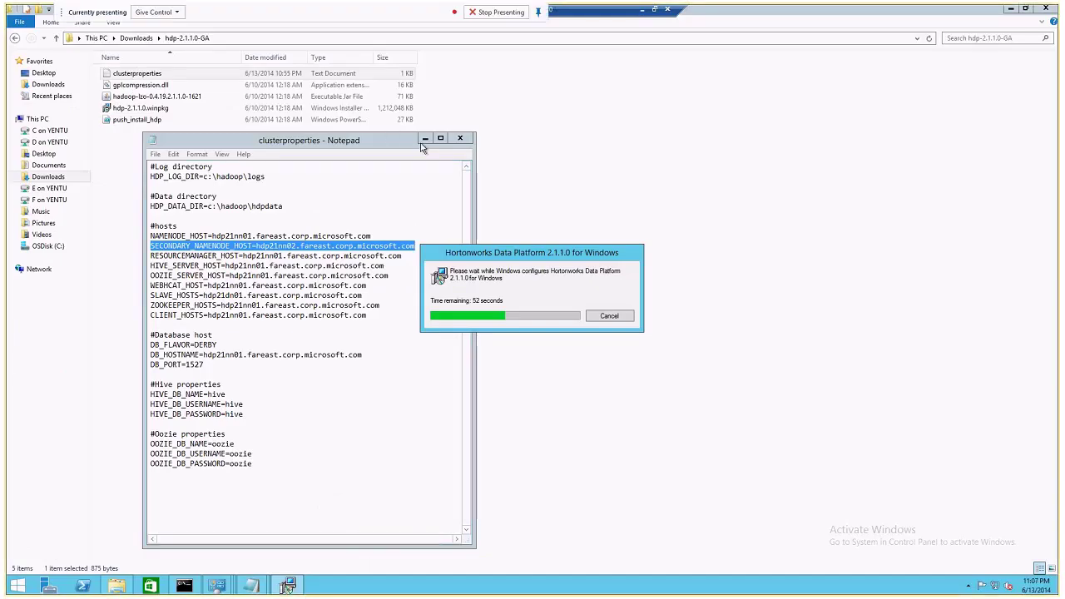
{"action": "left_click", "coordinate": [426, 150]}
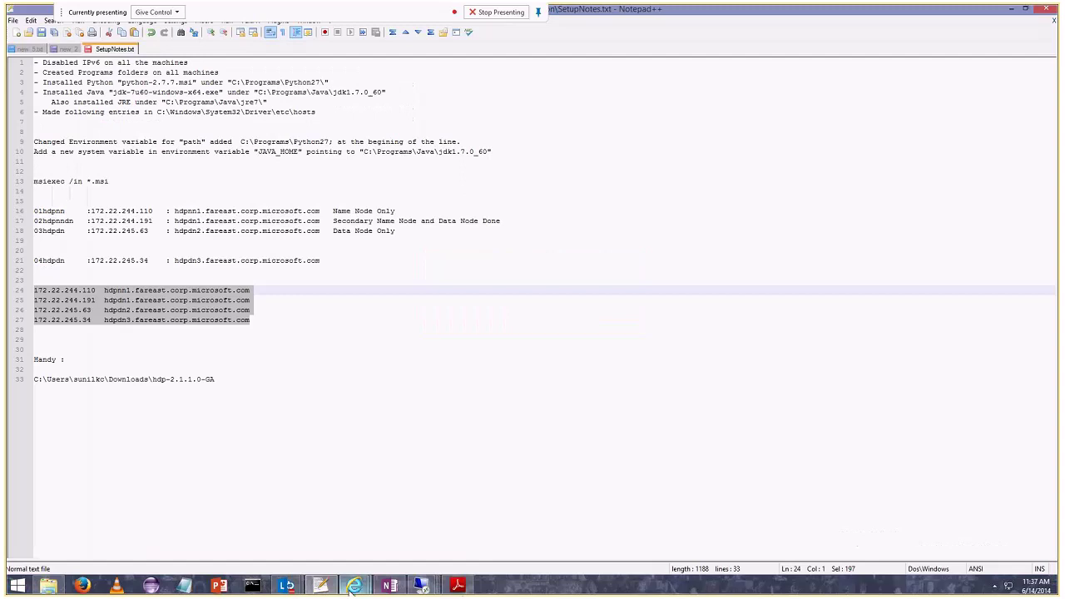
Go back to My Workspaces in Internet Explorer and select the HDP21setup workspace.
{"action": "left_click", "coordinate": [353, 586]}
{"action": "left_click", "coordinate": [25, 82]}
{"action": "left_click", "coordinate": [217, 170]}
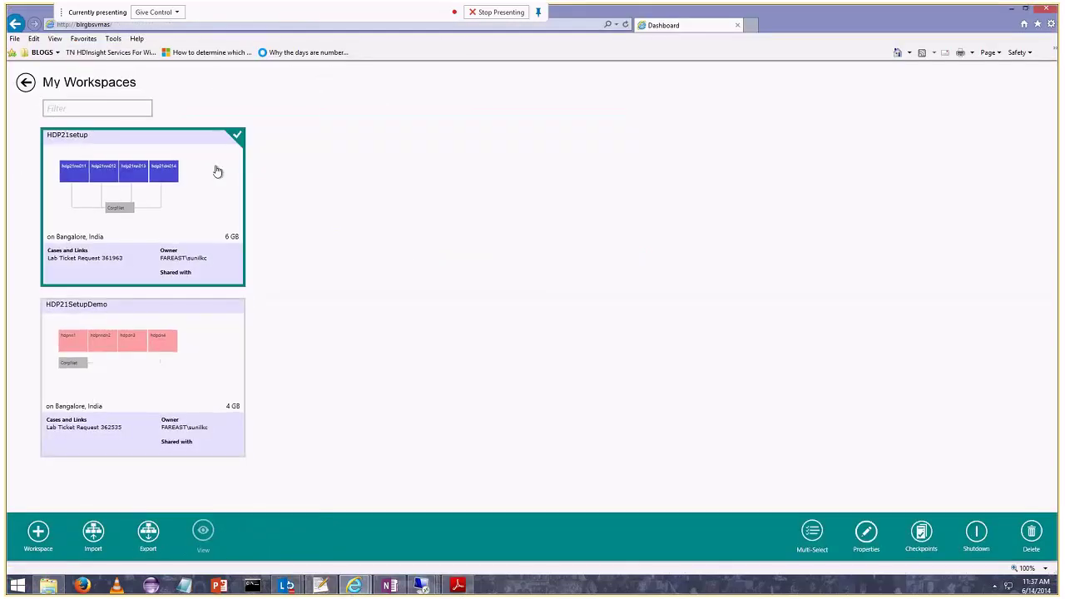
Browse to DRIVED (E:) > HDIRemotes > SetupDemo in File Explorer.
{"action": "left_click", "coordinate": [48, 586]}
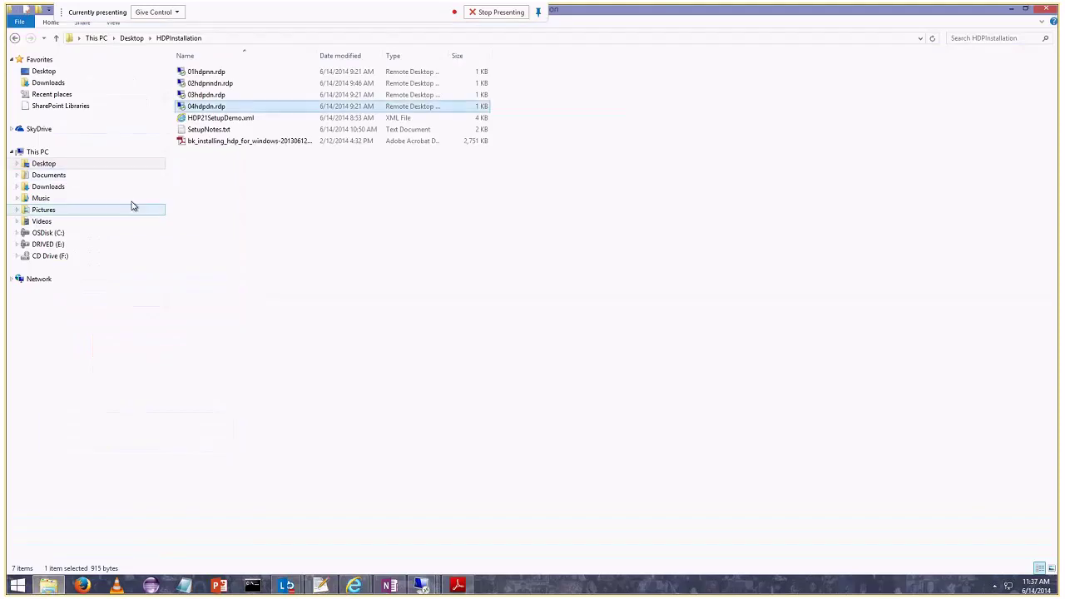
{"action": "left_click", "coordinate": [43, 245]}
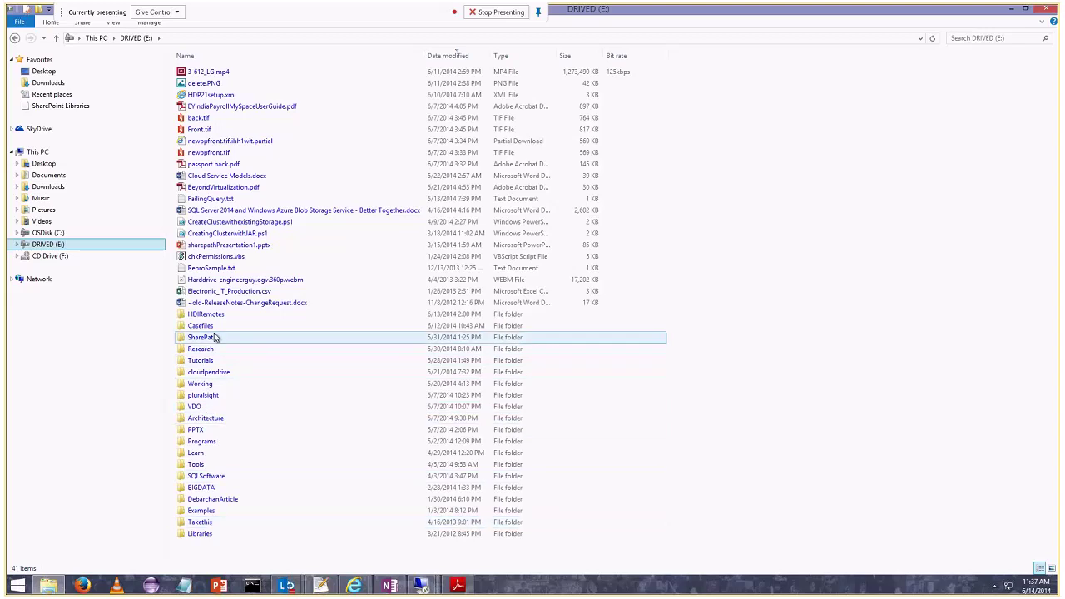
{"action": "double_click", "coordinate": [206, 313]}
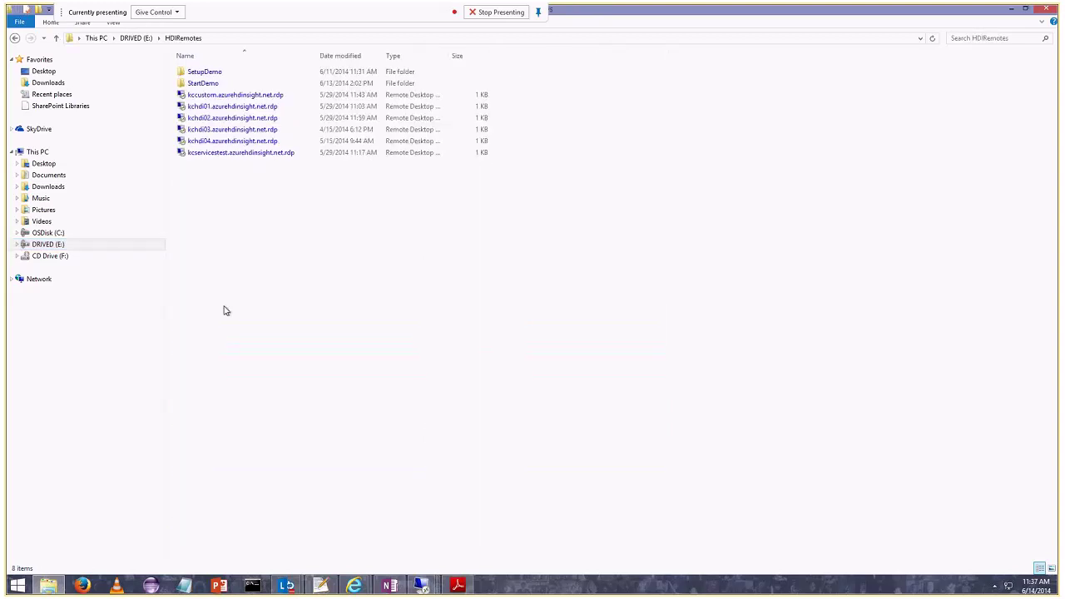
{"action": "double_click", "coordinate": [206, 72]}
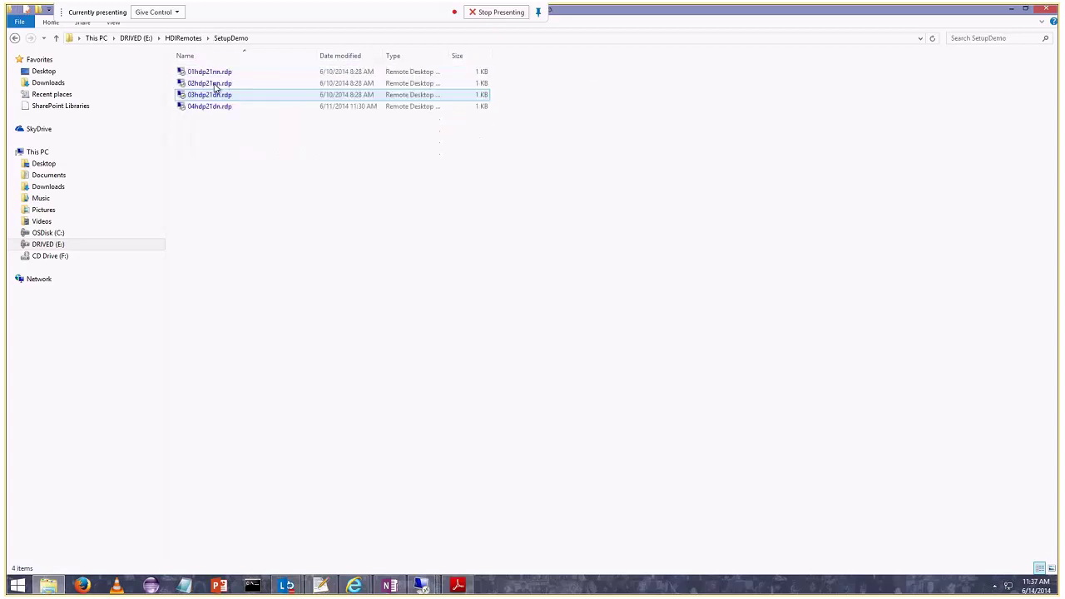
Launch 01hdp21nn.rdp, sign in with the account password, and accept the certificate warning.
{"action": "double_click", "coordinate": [210, 73]}
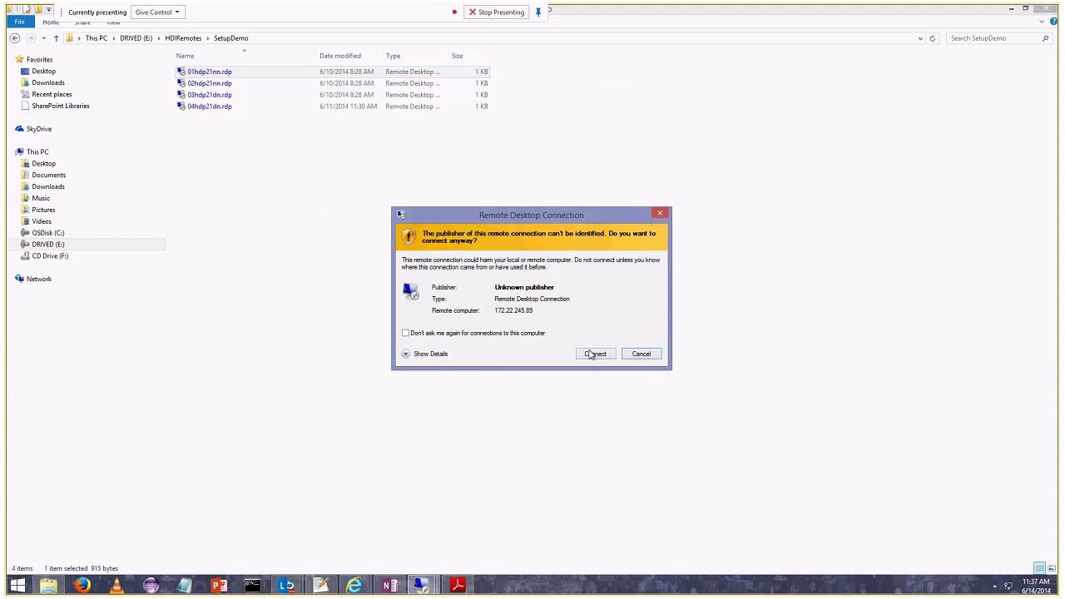
{"action": "left_click", "coordinate": [592, 353]}
{"action": "type", "text": "••••••••"}
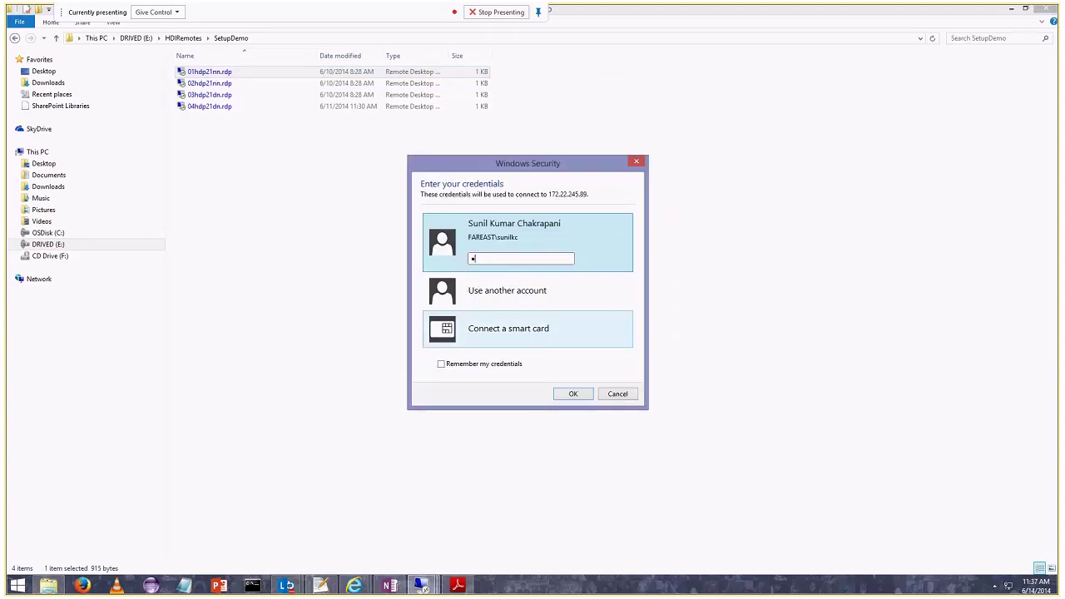
{"action": "type", "text": "••••••"}
{"action": "key", "text": "Return"}
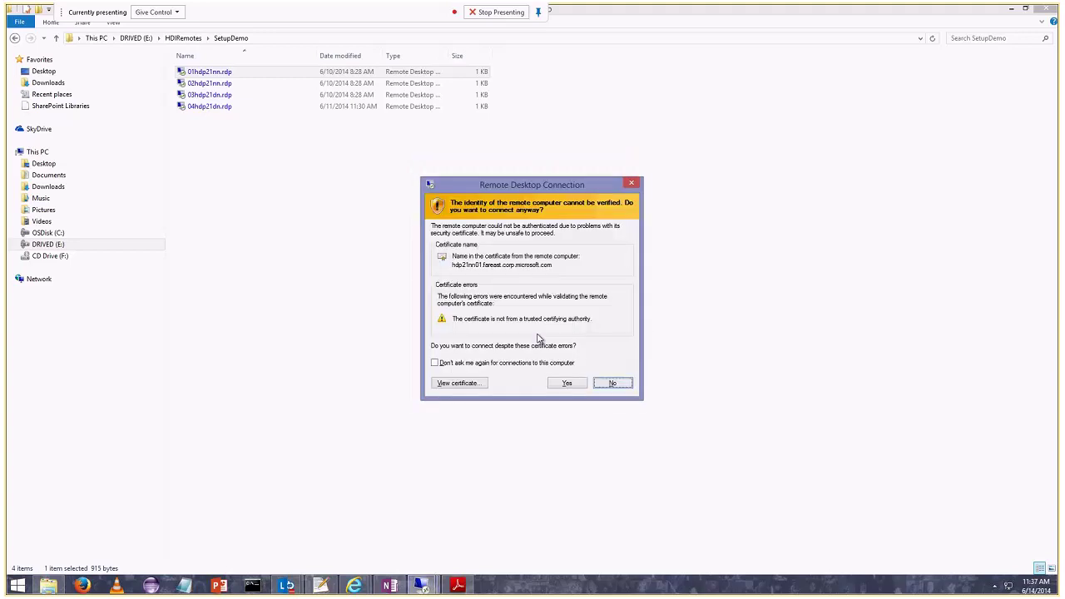
{"action": "left_click", "coordinate": [565, 382]}
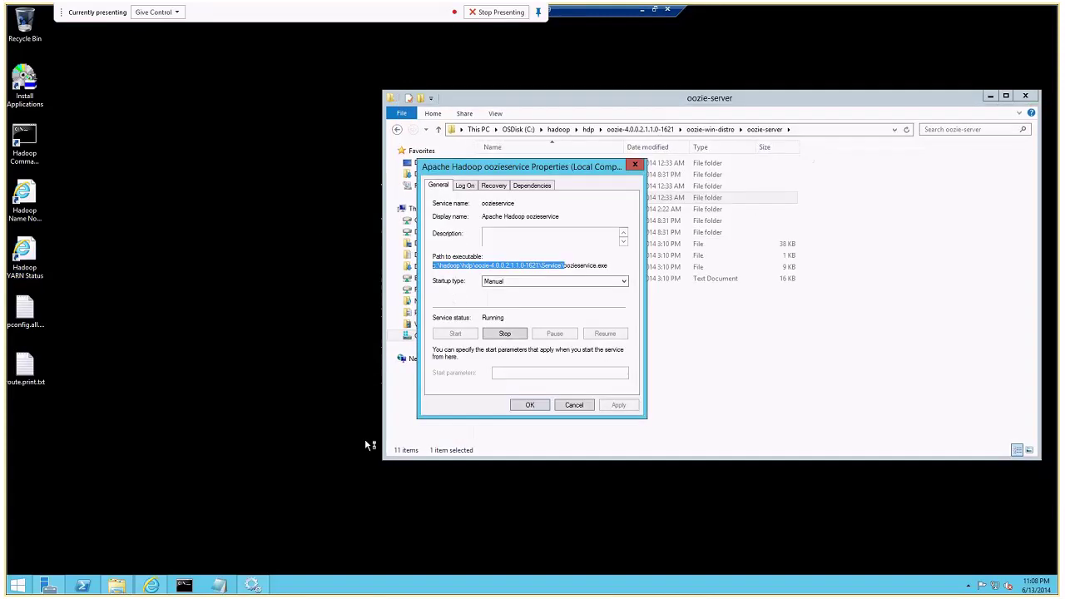
Close the oozieservice properties and folder, then sort Services by name with a wider Name column.
{"action": "left_click", "coordinate": [574, 404]}
{"action": "key", "text": "alt+F4"}
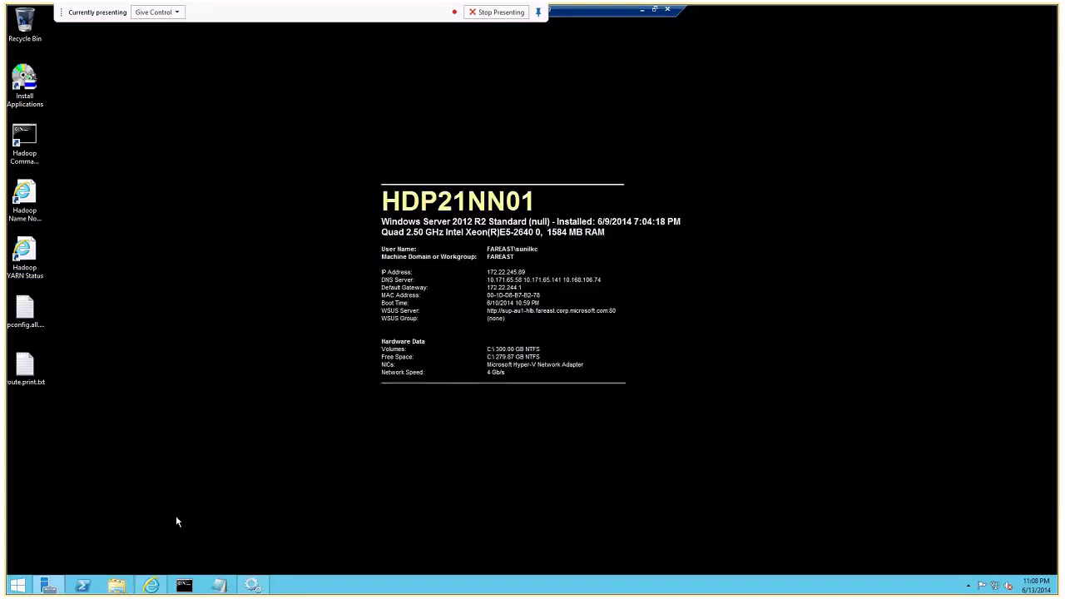
{"action": "left_click", "coordinate": [252, 586]}
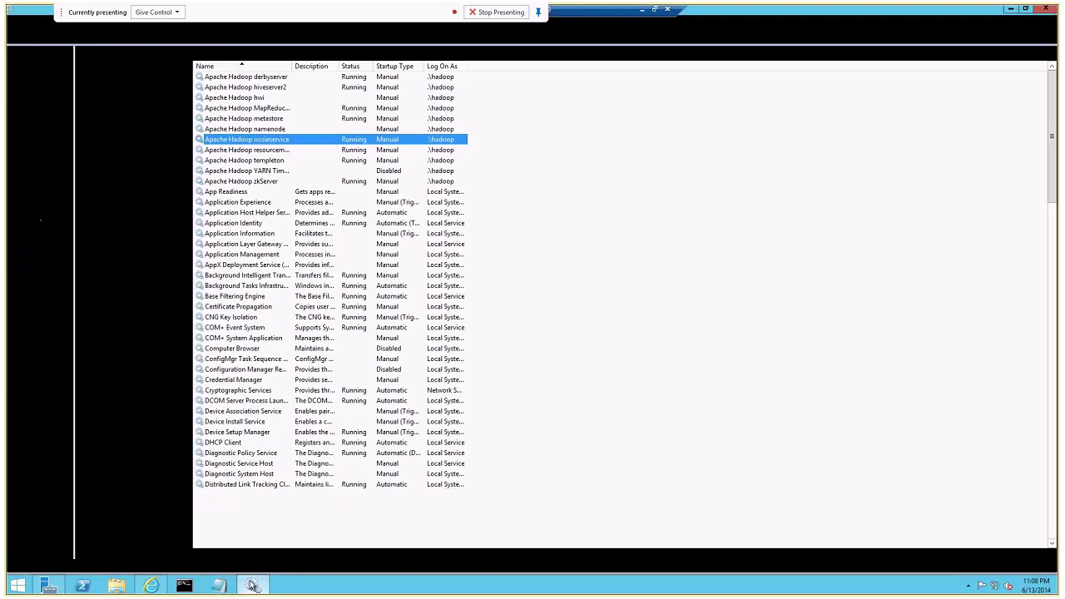
{"action": "left_click", "coordinate": [250, 66]}
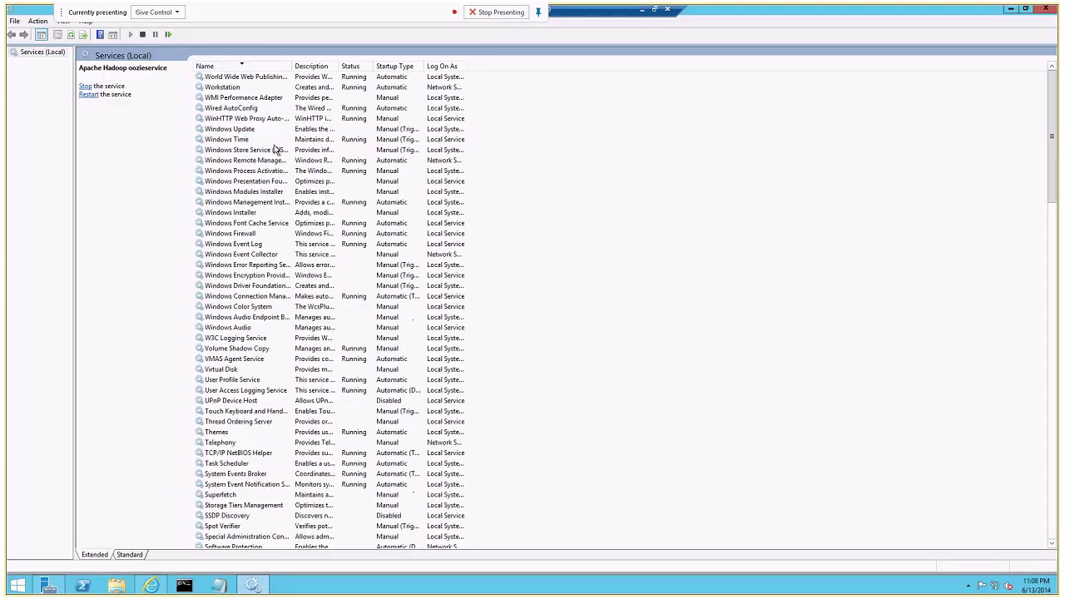
{"action": "left_click", "coordinate": [241, 67]}
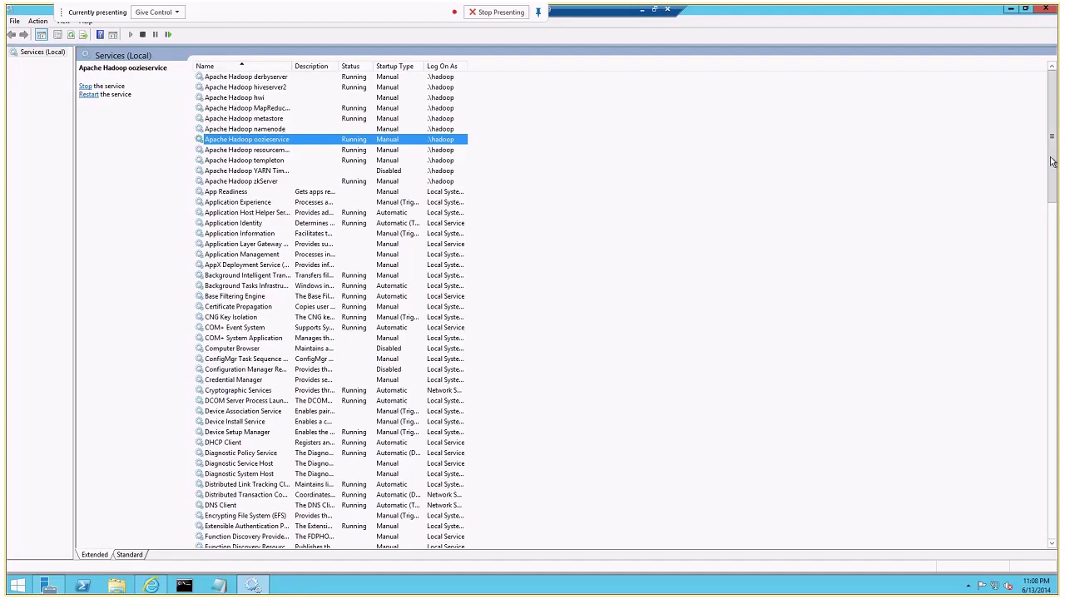
{"action": "left_click_drag", "start_coordinate": [288, 68], "coordinate": [313, 73]}
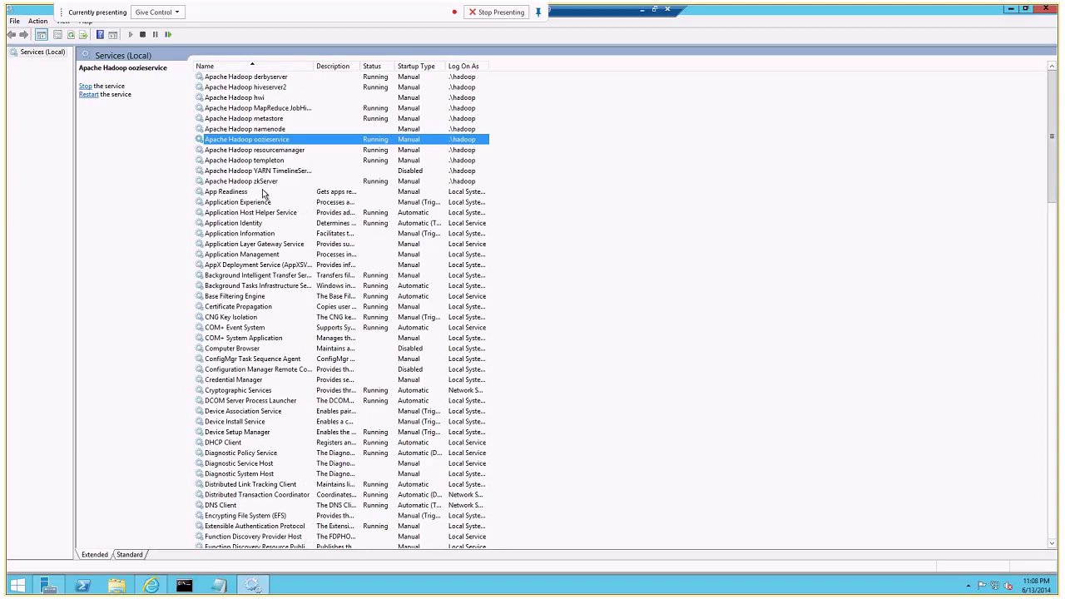
Start the Apache Hadoop namenode service and review the metastore, hiveserver2 and derbyserver services.
{"action": "right_click", "coordinate": [260, 130]}
{"action": "left_click", "coordinate": [283, 139]}
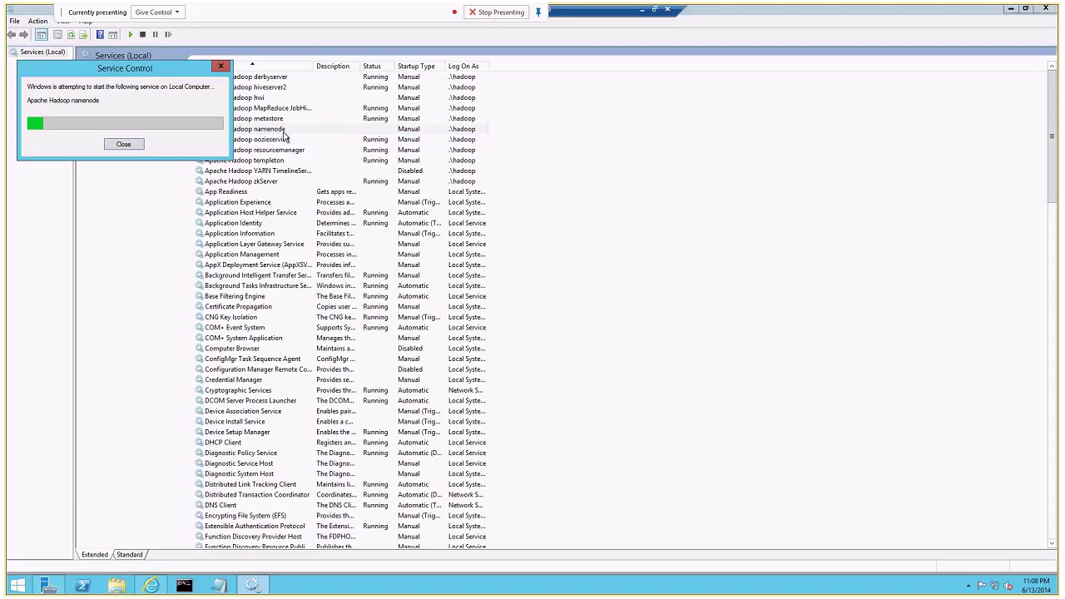
{"action": "left_click", "coordinate": [268, 119]}
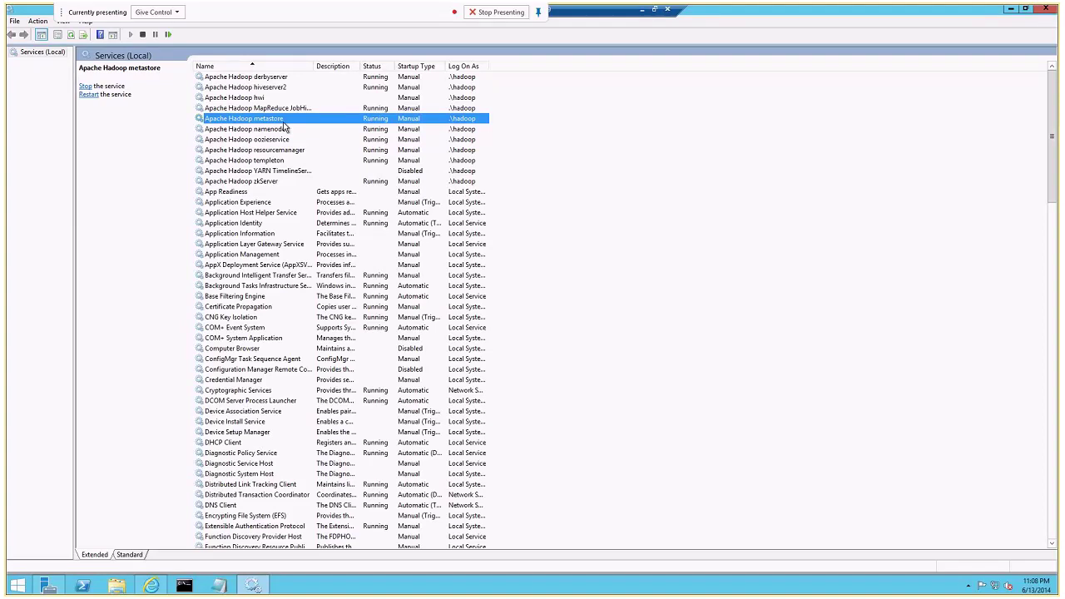
{"action": "left_click", "coordinate": [272, 88]}
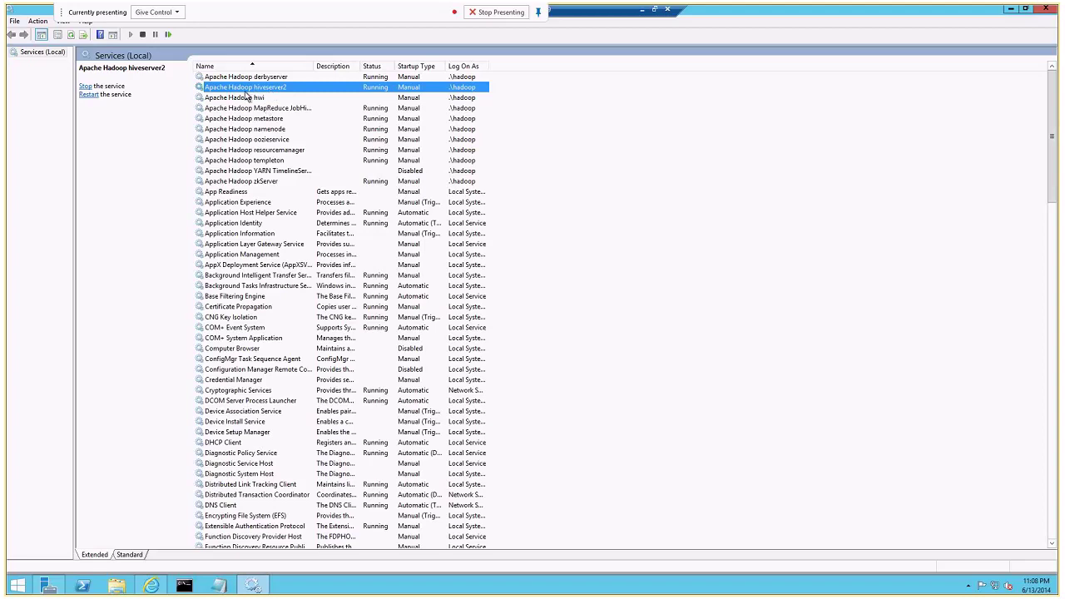
{"action": "left_click", "coordinate": [261, 77]}
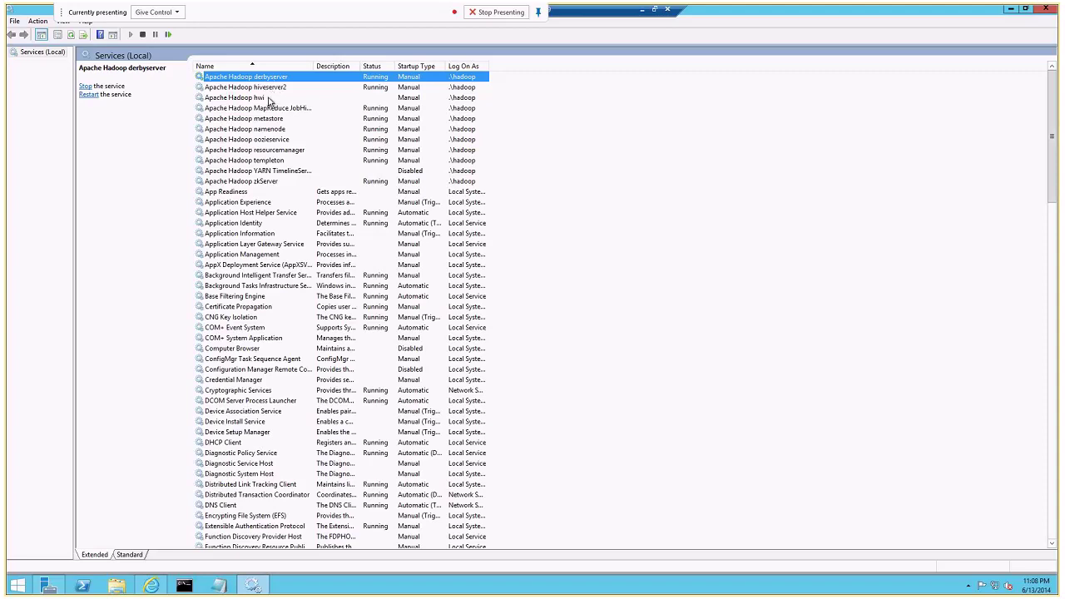
{"action": "left_click", "coordinate": [271, 88]}
{"action": "left_click", "coordinate": [270, 78]}
{"action": "left_click", "coordinate": [271, 122]}
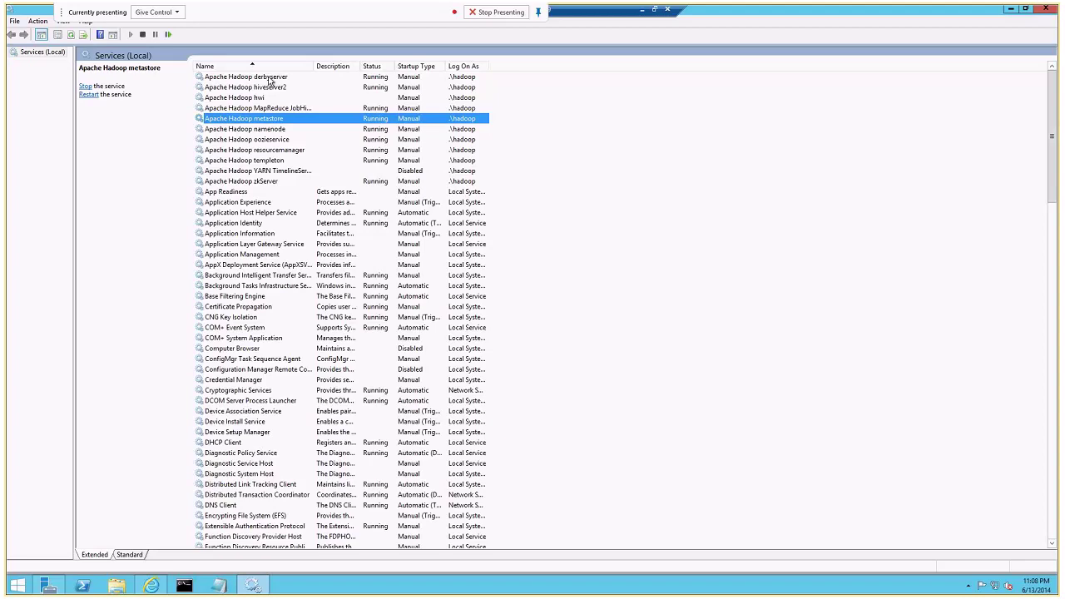
{"action": "left_click", "coordinate": [270, 131]}
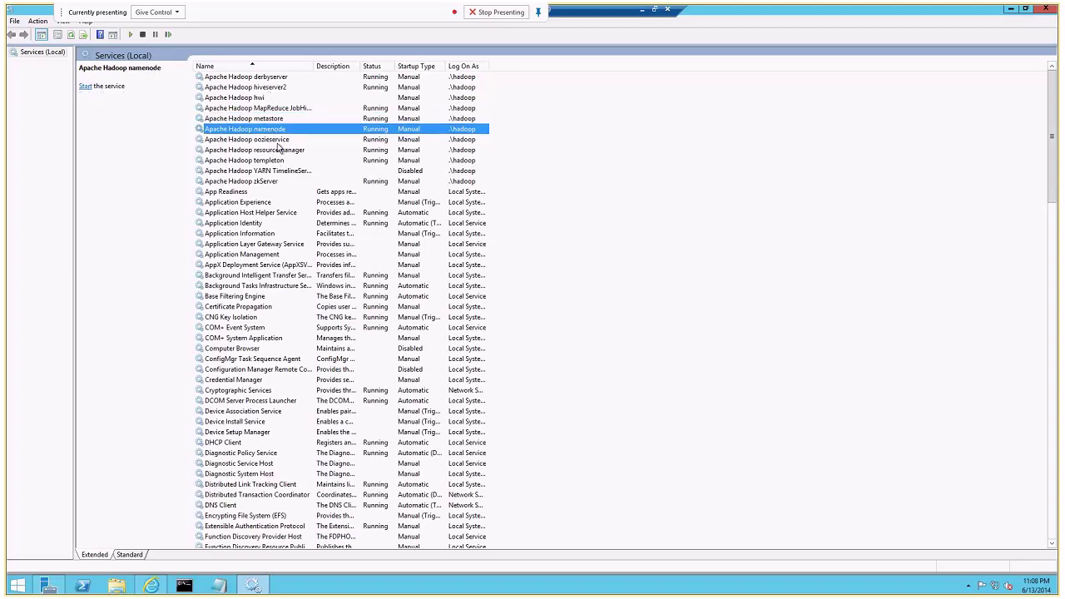
Check the oozieservice, resourcemanager and templeton services, then minimize Services.
{"action": "left_click", "coordinate": [279, 141]}
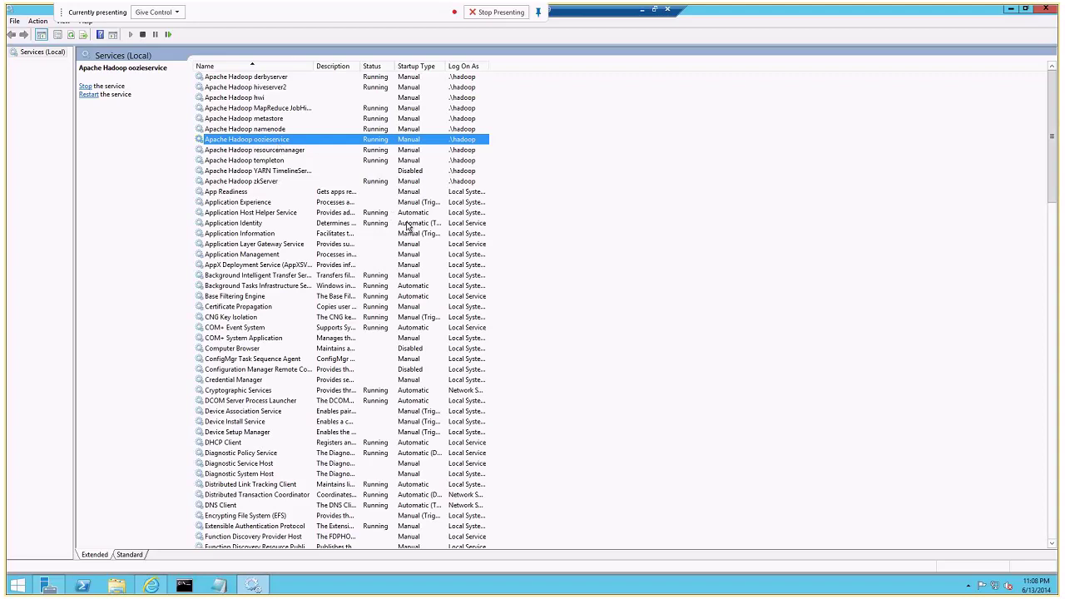
{"action": "left_click", "coordinate": [283, 150]}
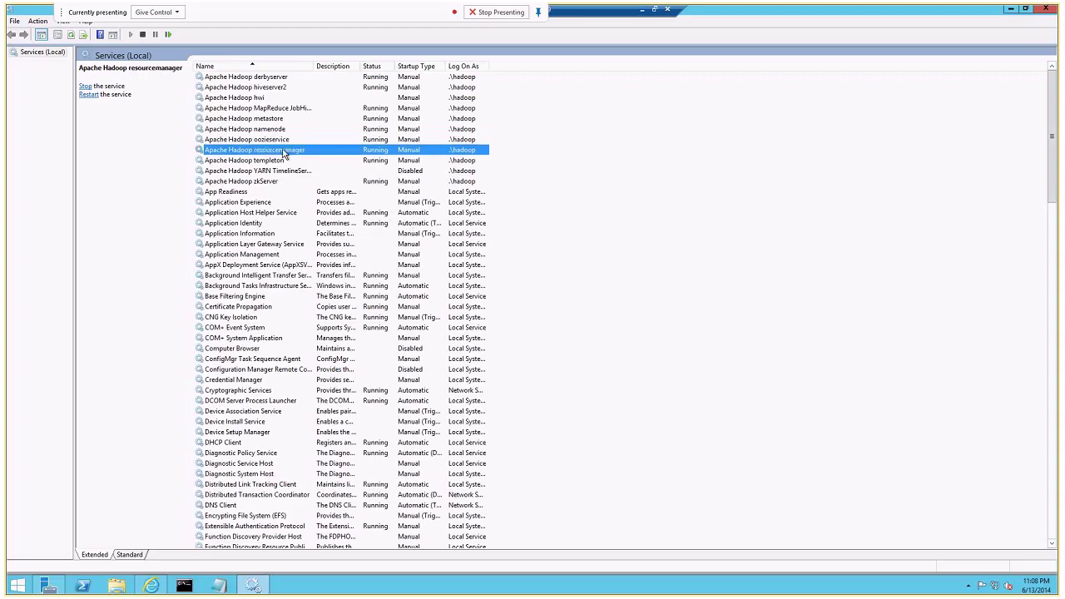
{"action": "left_click", "coordinate": [281, 162]}
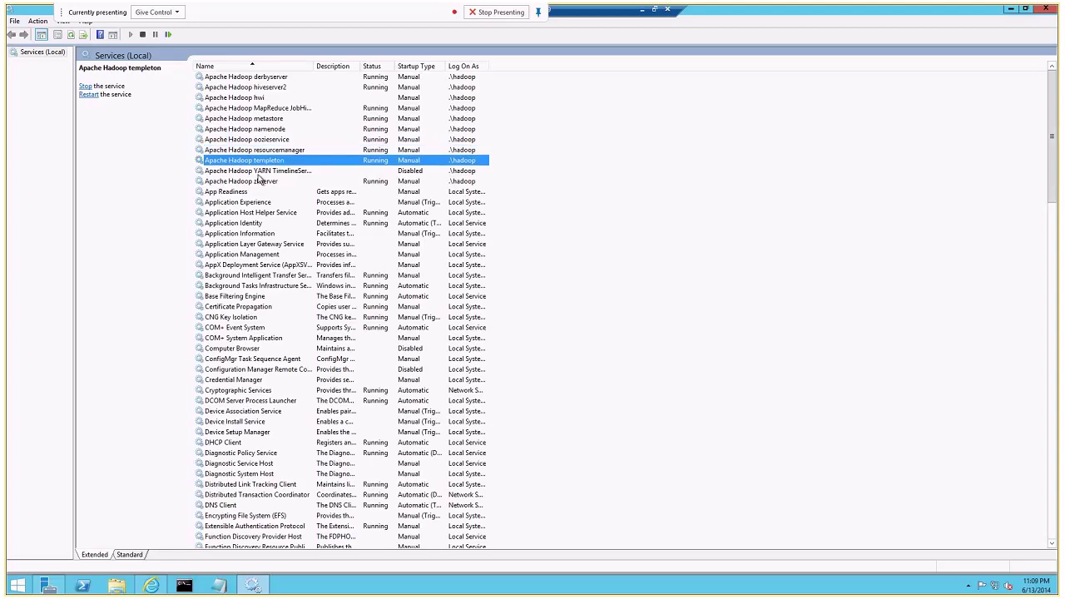
{"action": "left_click", "coordinate": [1009, 10]}
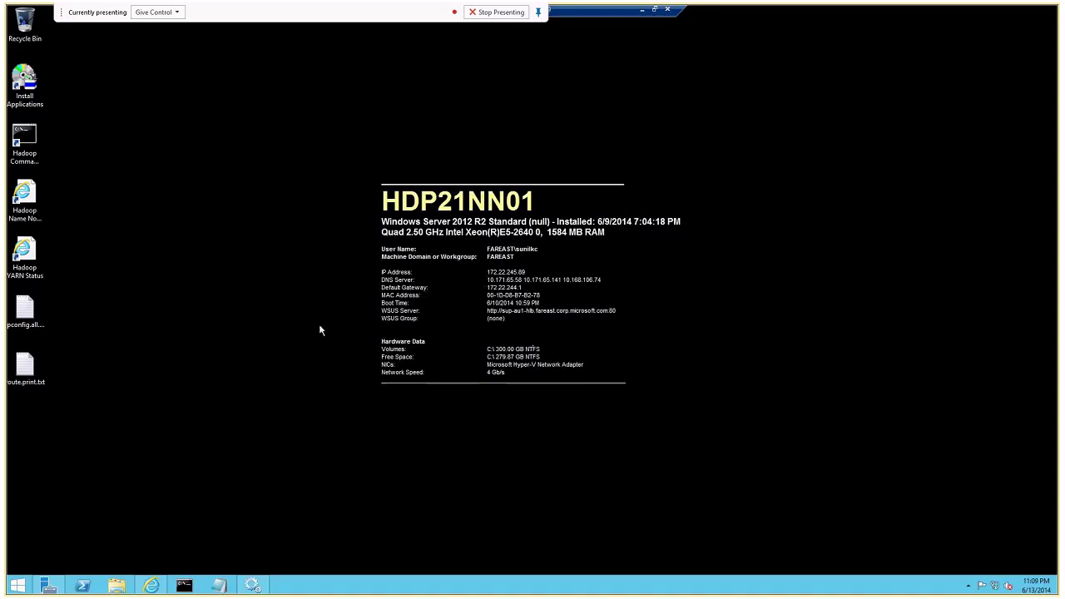
Open the Hadoop Name Node Status page and arrange the browser and Services windows side by side.
{"action": "left_click", "coordinate": [25, 199]}
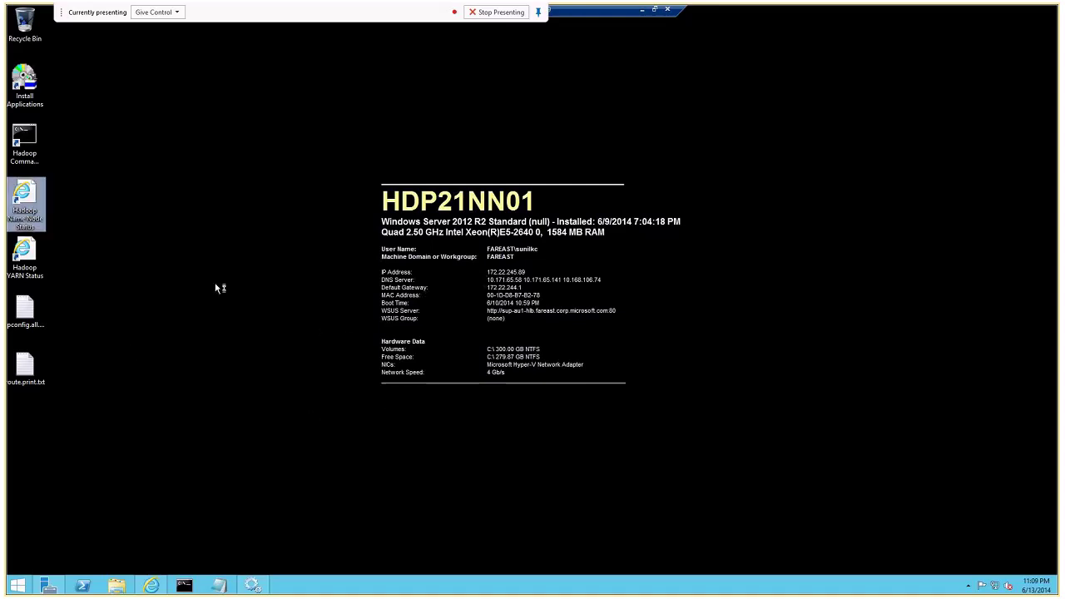
{"action": "key", "text": "Return"}
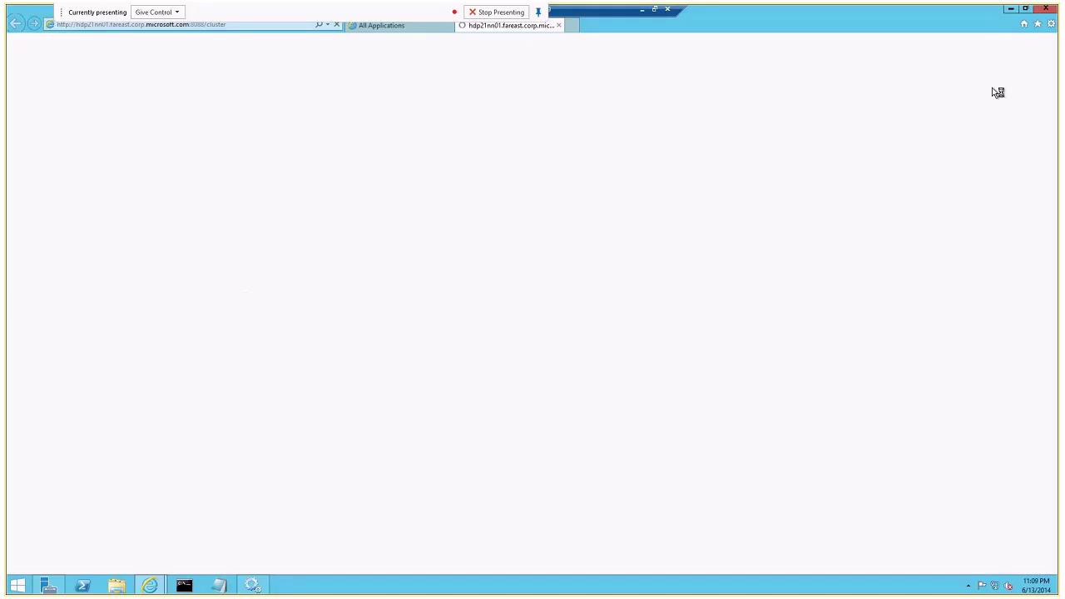
{"action": "left_click", "coordinate": [1025, 8]}
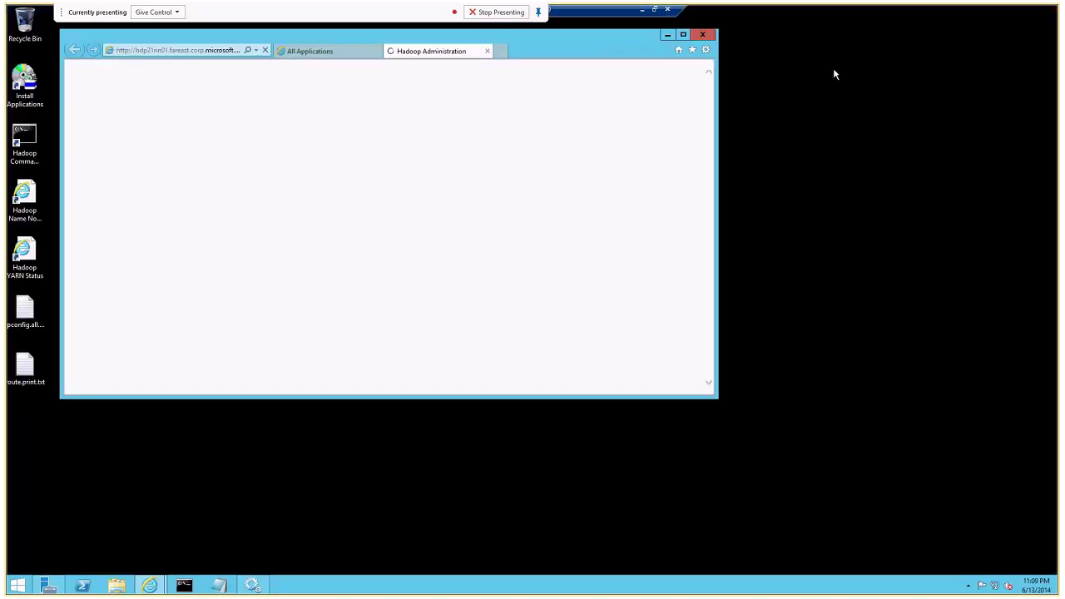
{"action": "left_click_drag", "start_coordinate": [377, 36], "coordinate": [612, 88]}
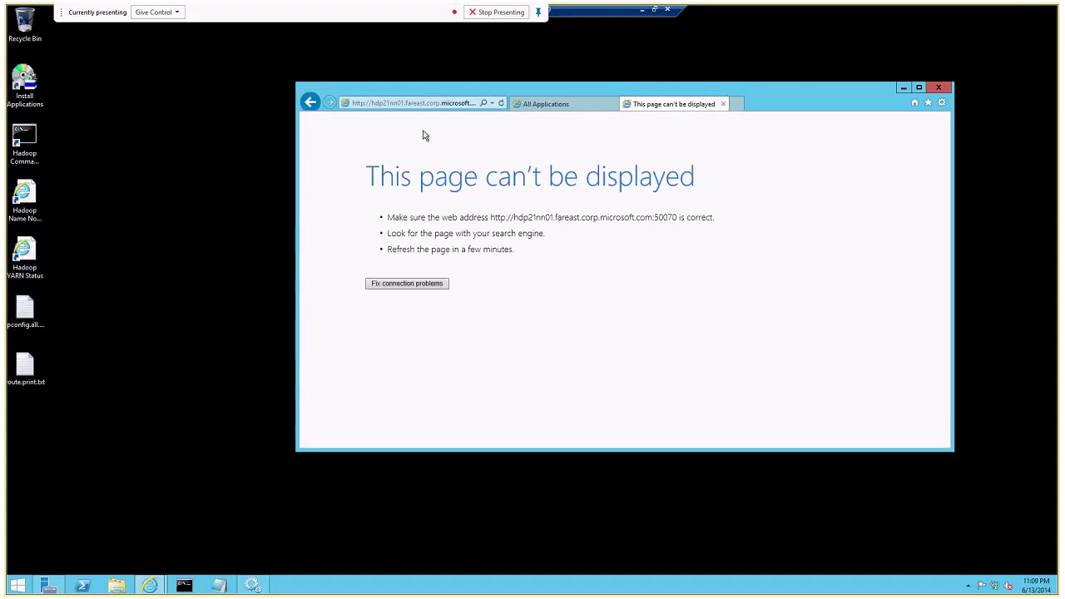
{"action": "left_click", "coordinate": [444, 103]}
{"action": "key", "text": "End"}
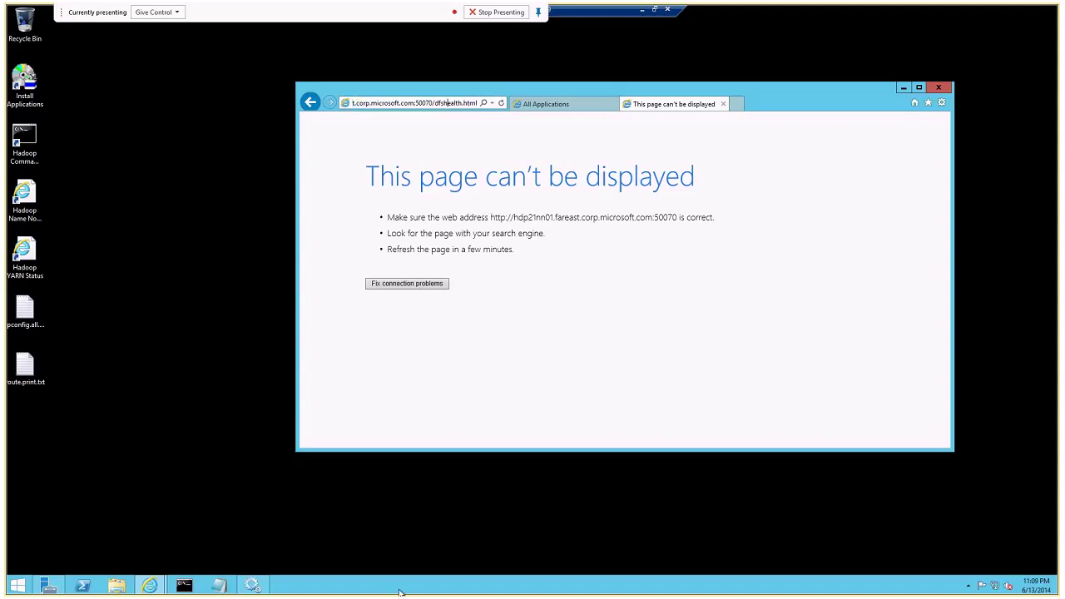
{"action": "left_click", "coordinate": [252, 586]}
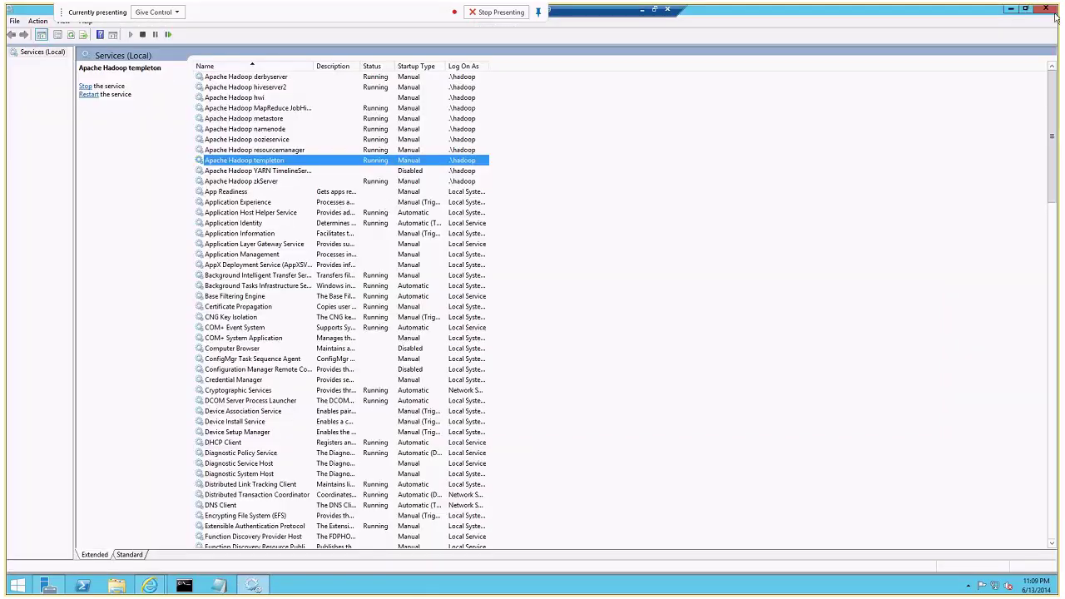
{"action": "left_click", "coordinate": [1025, 8]}
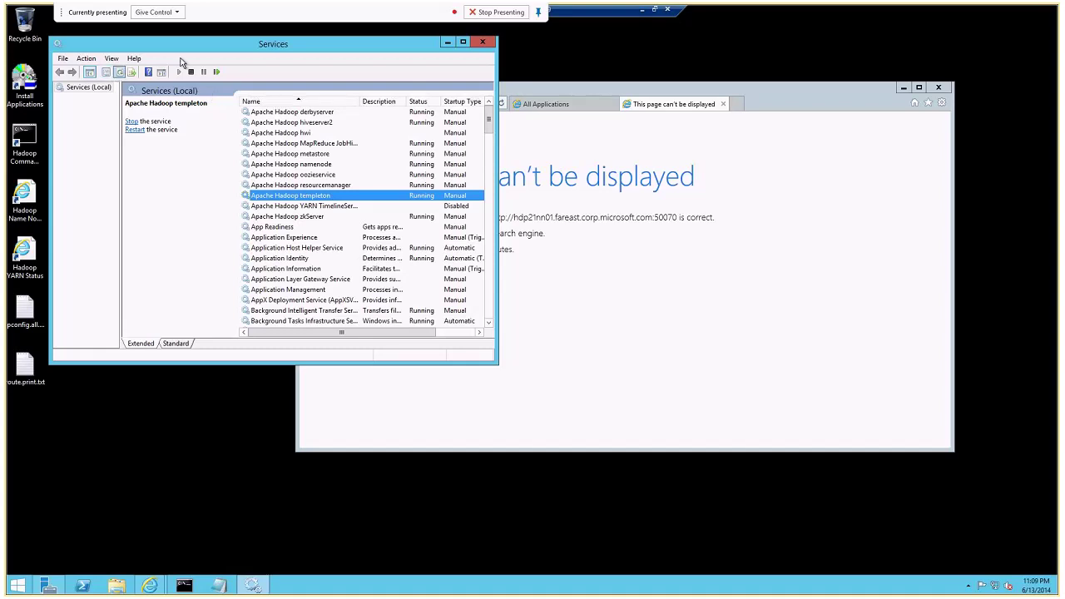
{"action": "left_click", "coordinate": [624, 356]}
{"action": "left_click", "coordinate": [427, 103]}
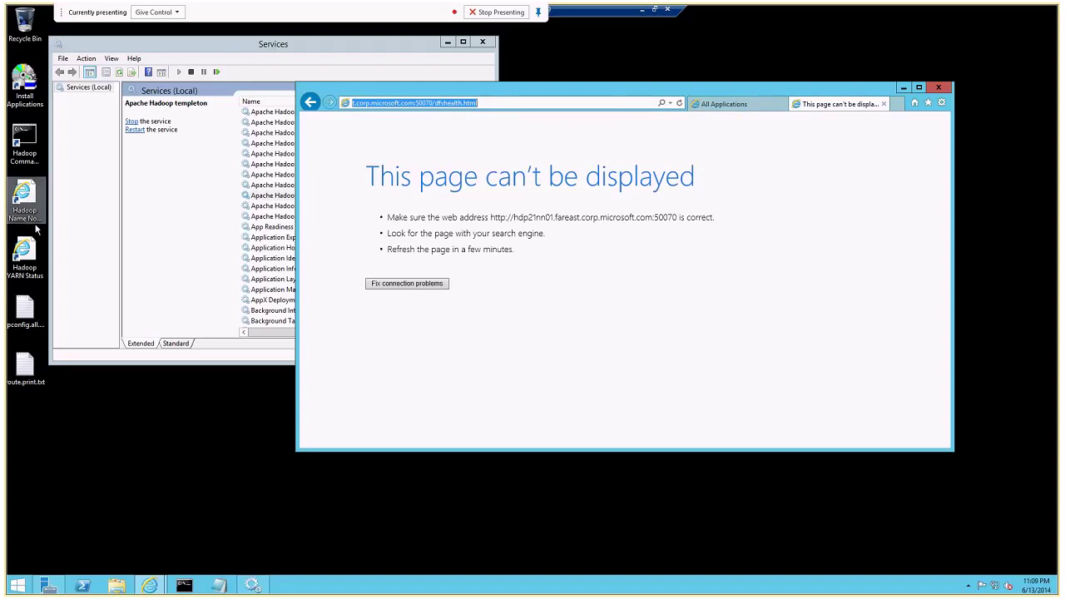
Show the Nodes of the cluster page (0 active, 2 lost nodes) and minimize the session.
{"action": "double_click", "coordinate": [24, 200]}
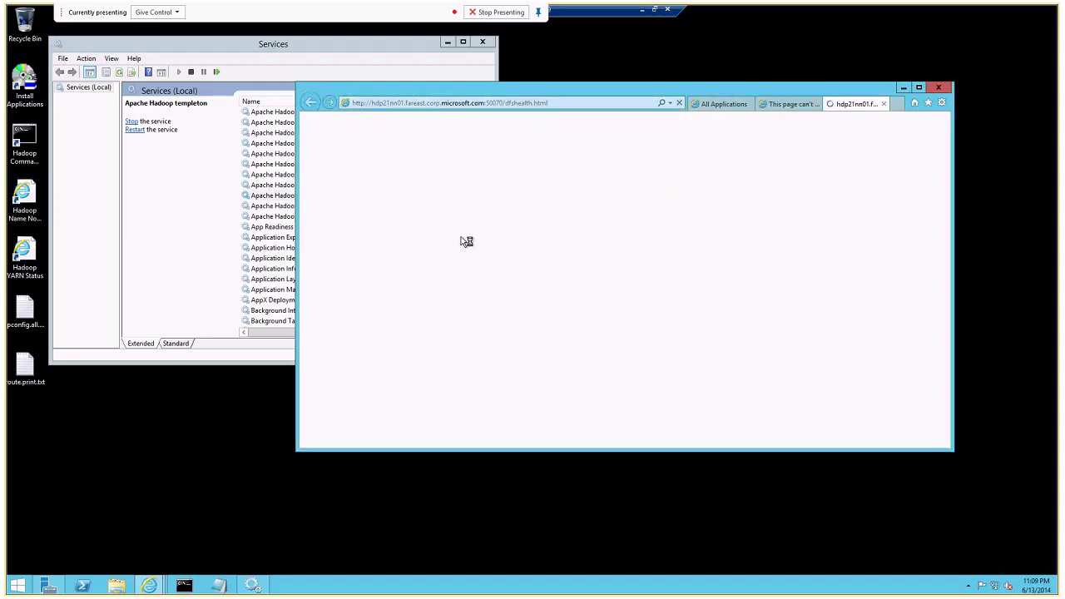
{"action": "left_click", "coordinate": [339, 220]}
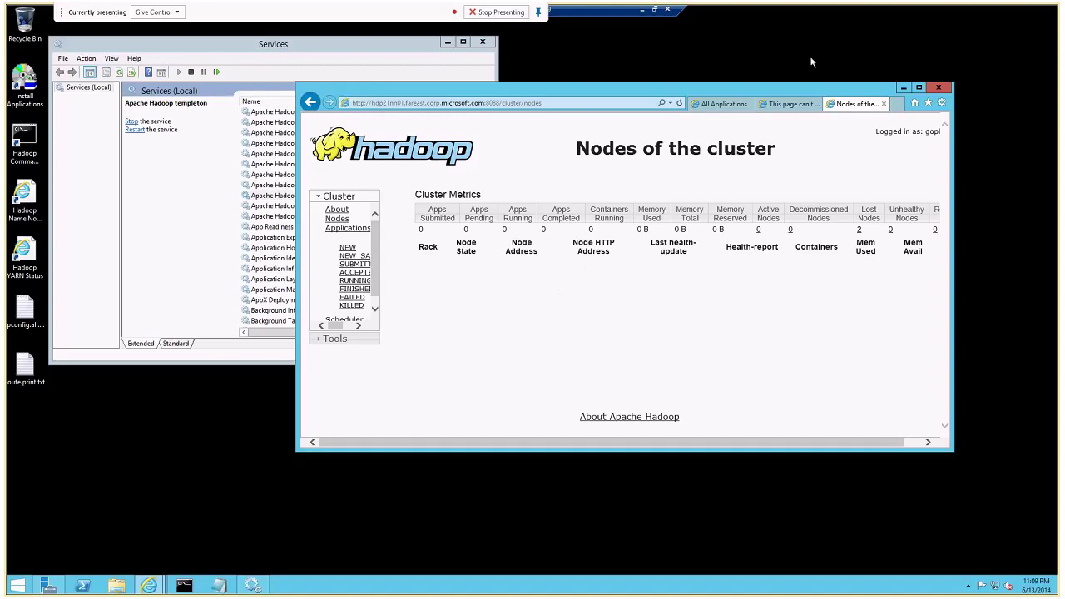
{"action": "left_click", "coordinate": [641, 14]}
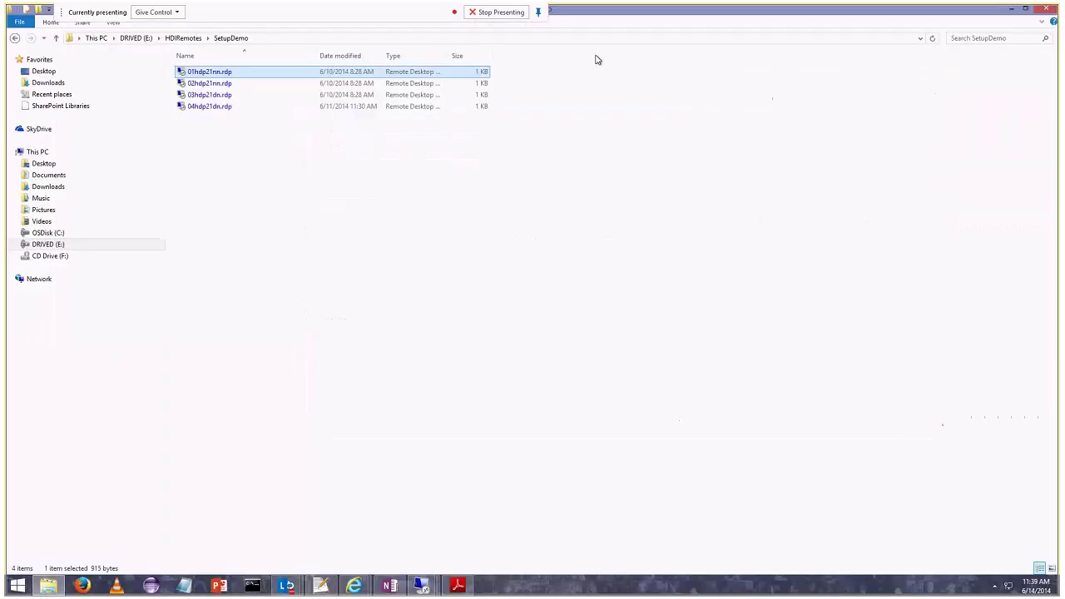
Check the 02hdpnndn session and another remote session, minimizing each back to the local folder.
{"action": "mouse_move", "coordinate": [421, 585]}
{"action": "left_click", "coordinate": [351, 497]}
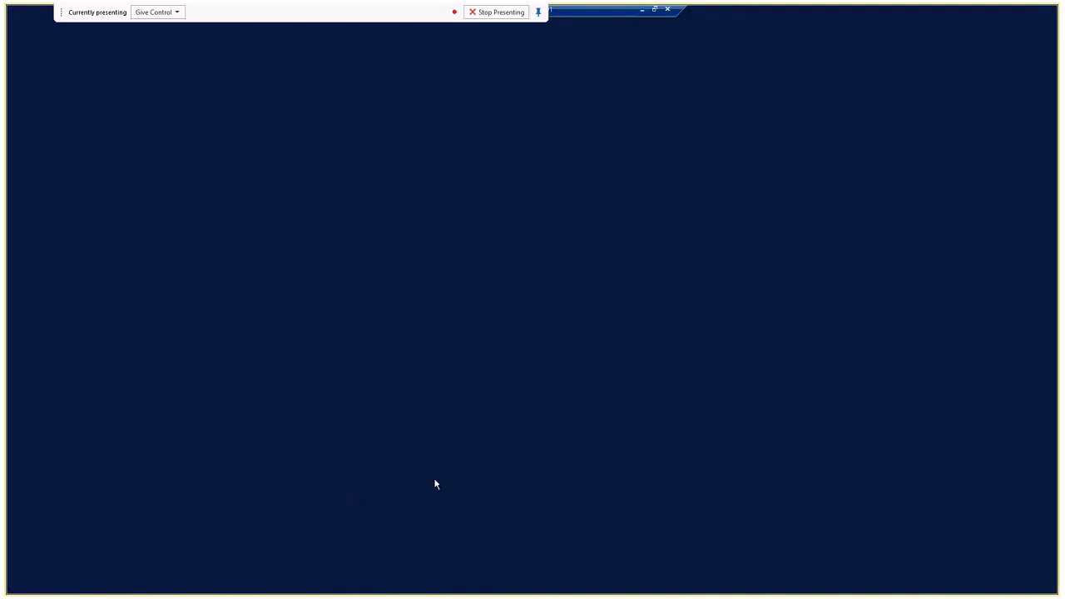
{"action": "left_click", "coordinate": [642, 14]}
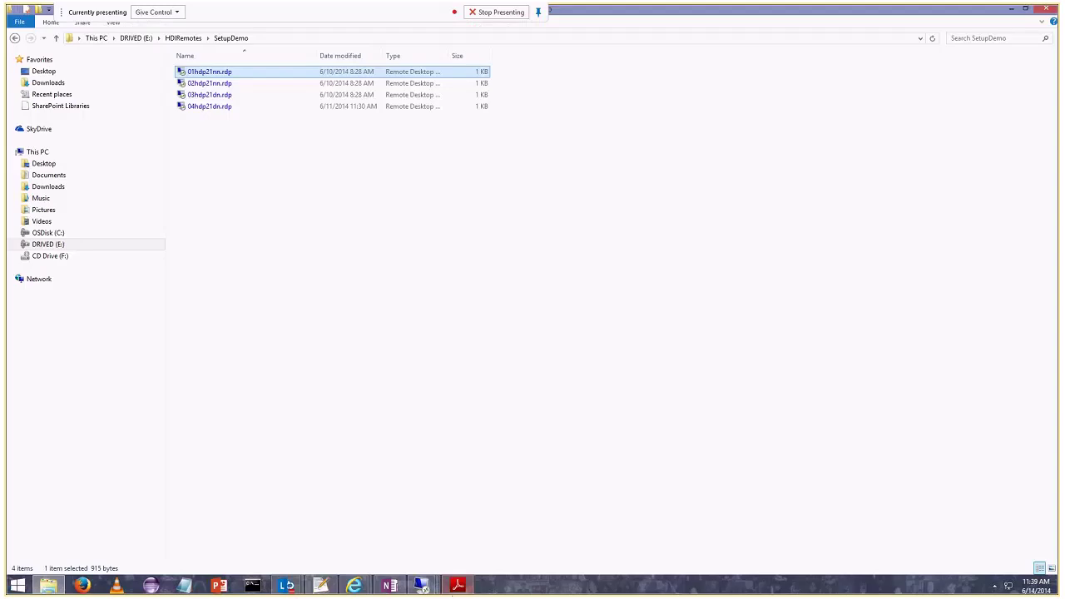
{"action": "mouse_move", "coordinate": [422, 585]}
{"action": "left_click", "coordinate": [511, 535]}
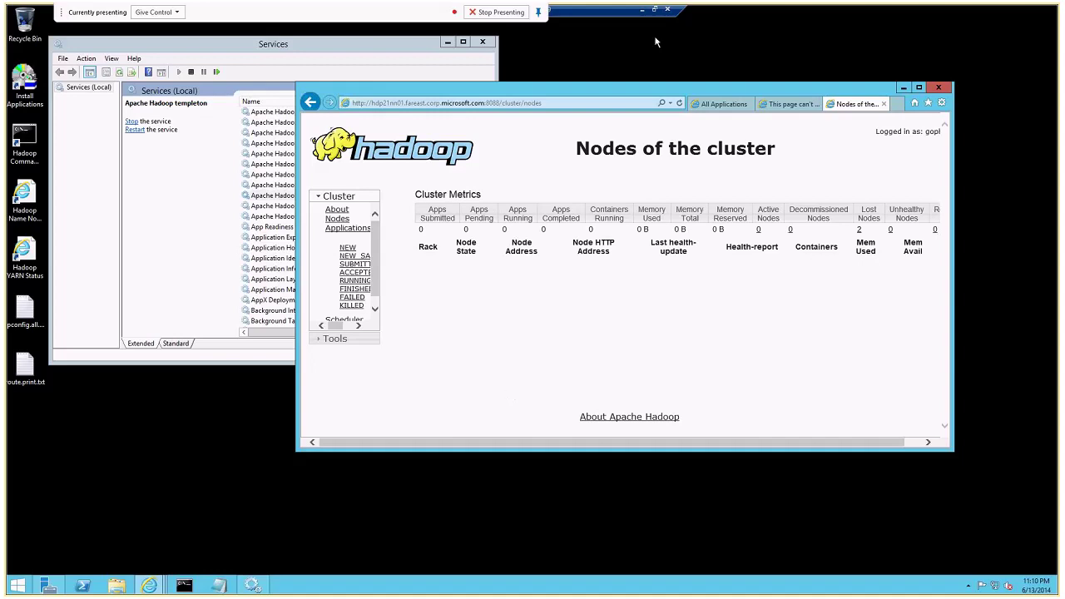
{"action": "left_click", "coordinate": [642, 10]}
{"action": "left_click", "coordinate": [412, 579]}
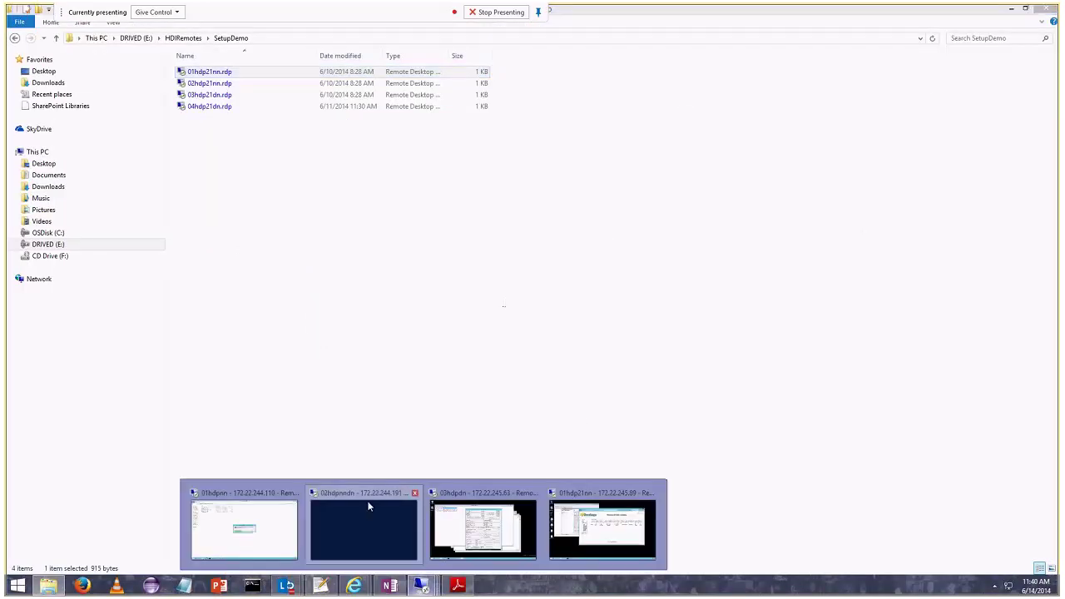
{"action": "left_click", "coordinate": [384, 493]}
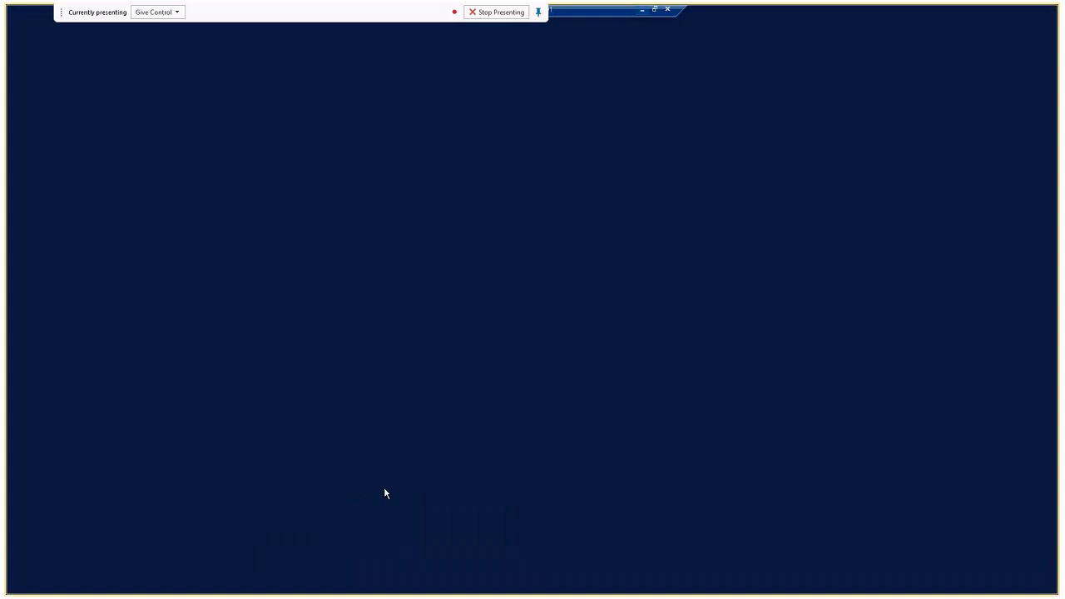
{"action": "left_click", "coordinate": [642, 10]}
Look at the 03hdpdn session, then return to 01hdp21nn and minimize Internet Explorer to reveal Services.
{"action": "left_click", "coordinate": [421, 585]}
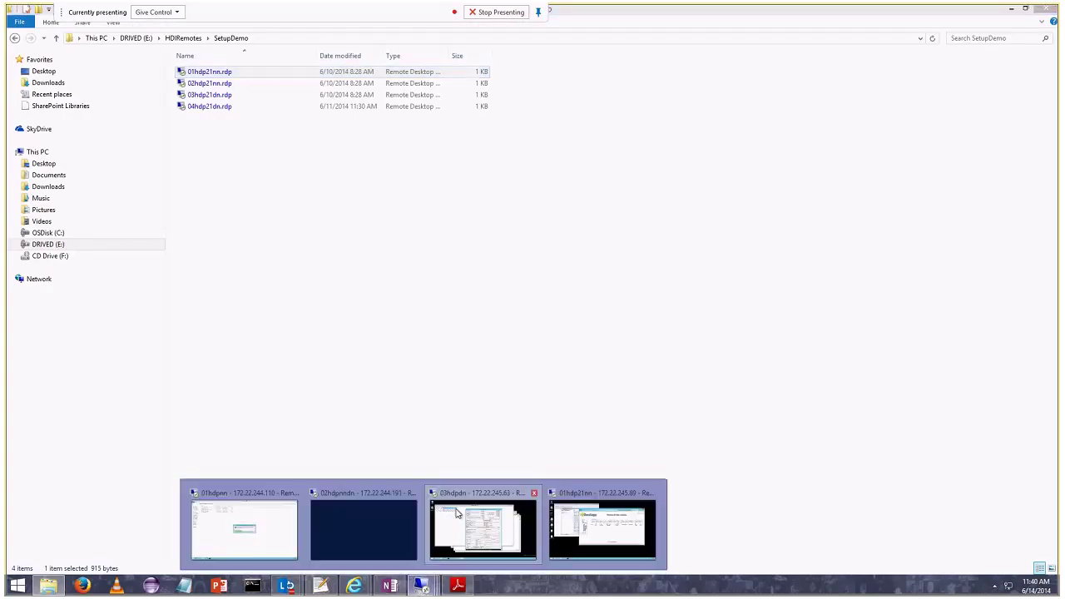
{"action": "left_click", "coordinate": [461, 502]}
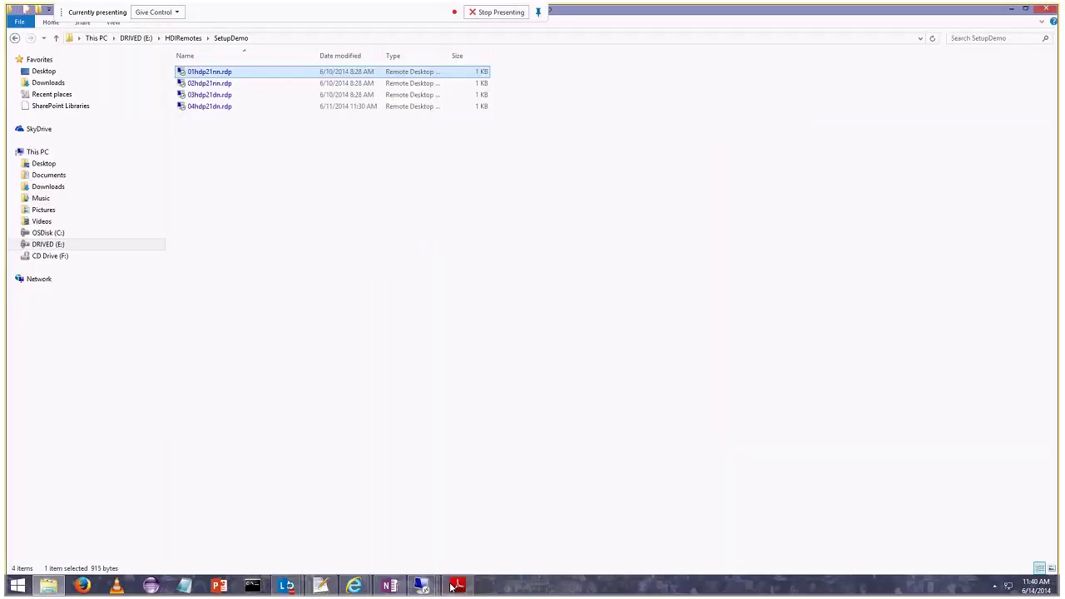
{"action": "left_click", "coordinate": [420, 586]}
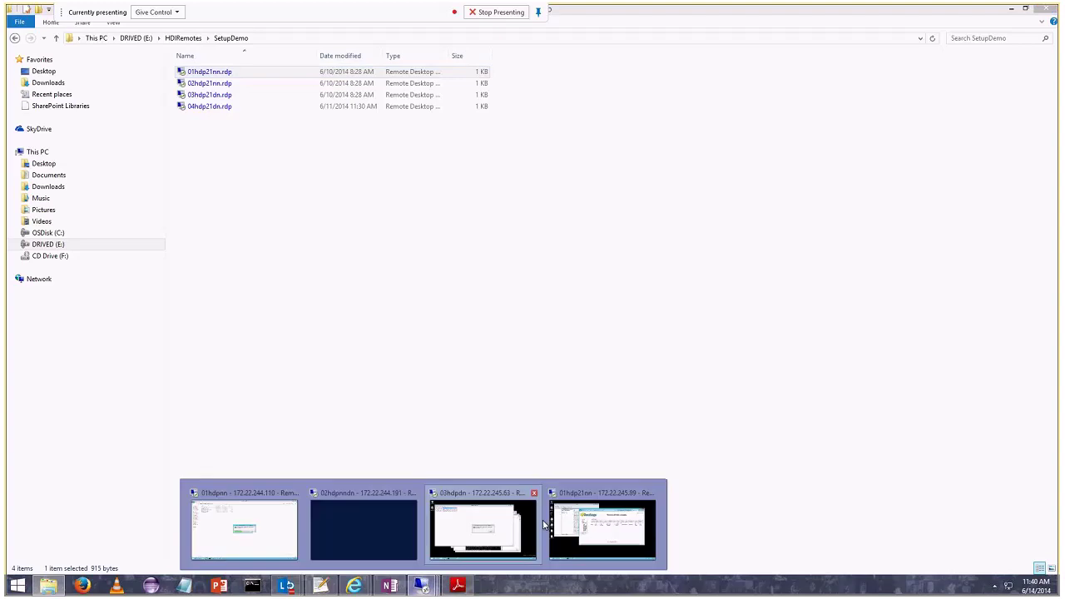
{"action": "mouse_move", "coordinate": [463, 498]}
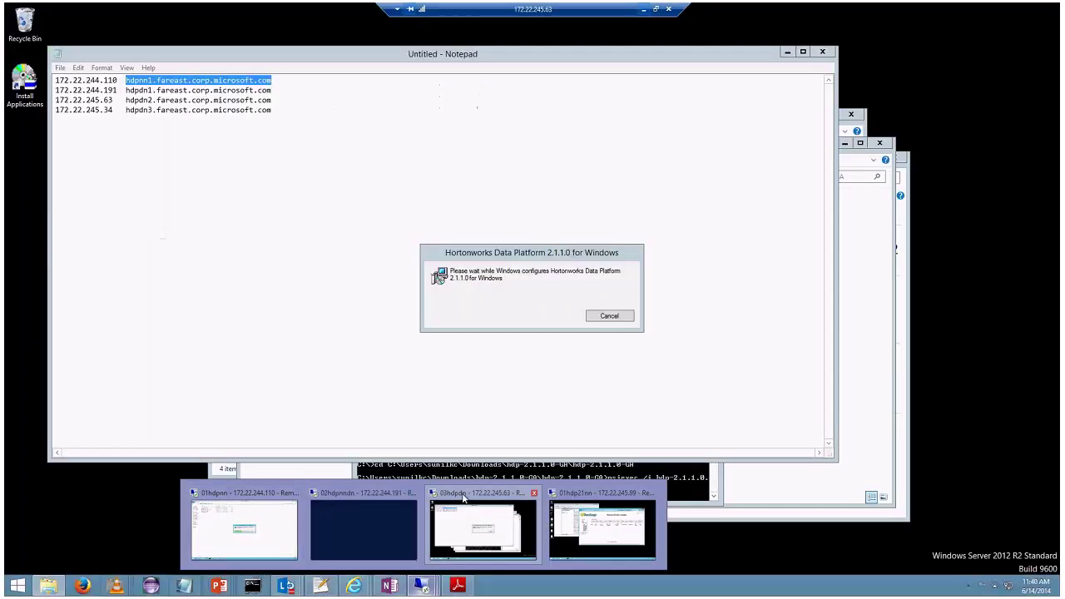
{"action": "mouse_move", "coordinate": [607, 496]}
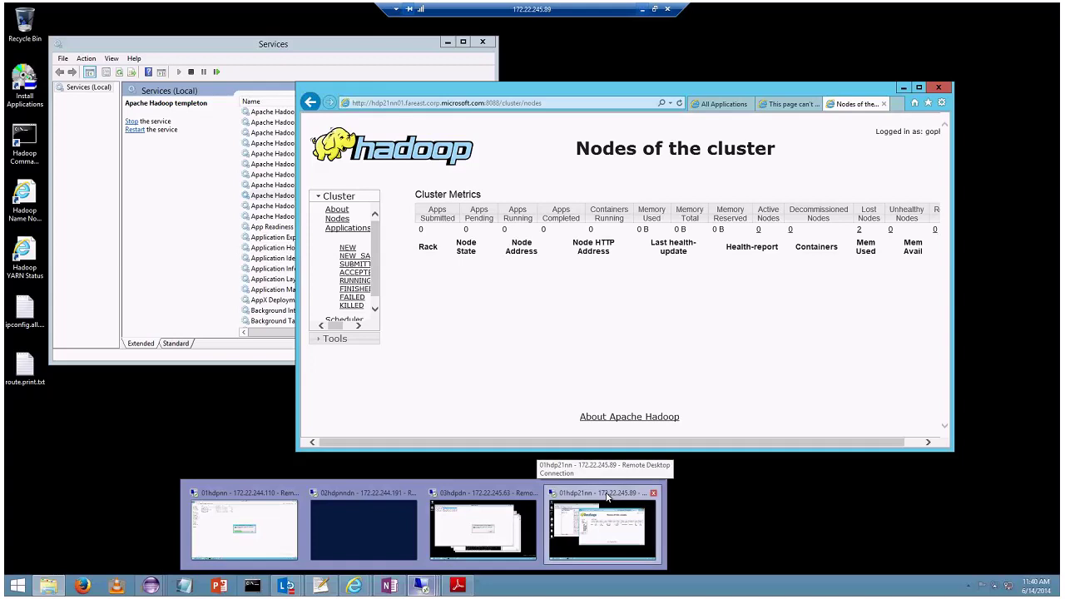
{"action": "left_click", "coordinate": [607, 497]}
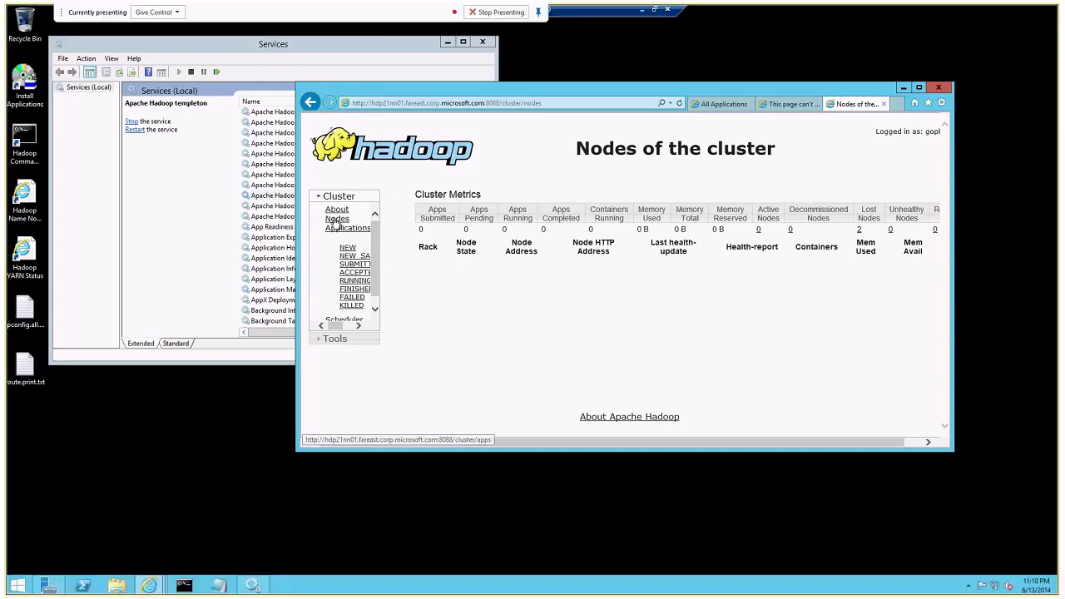
{"action": "double_click", "coordinate": [911, 96]}
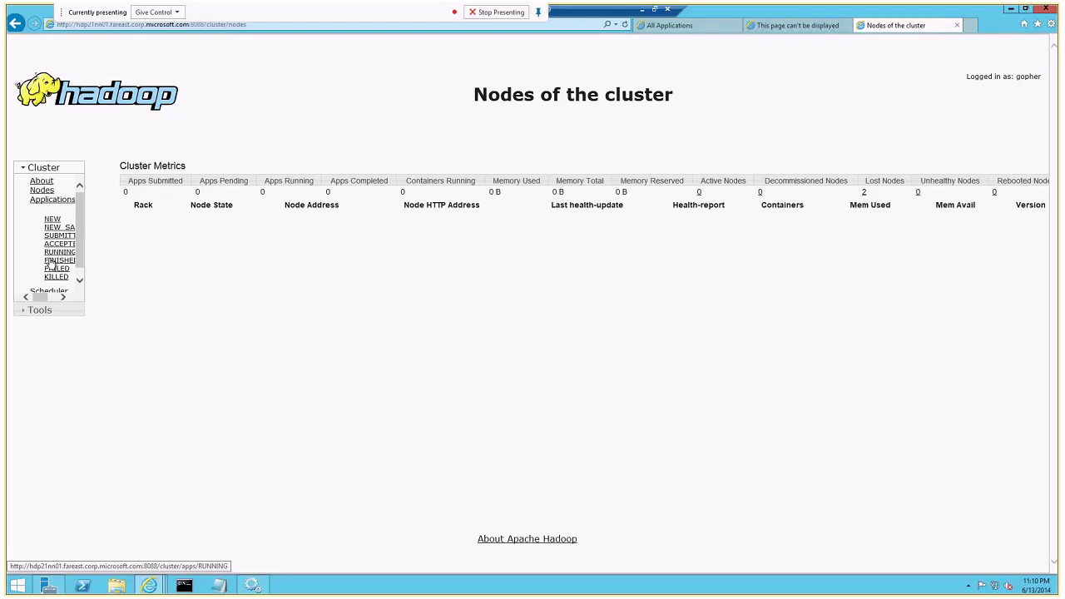
{"action": "left_click", "coordinate": [1010, 9]}
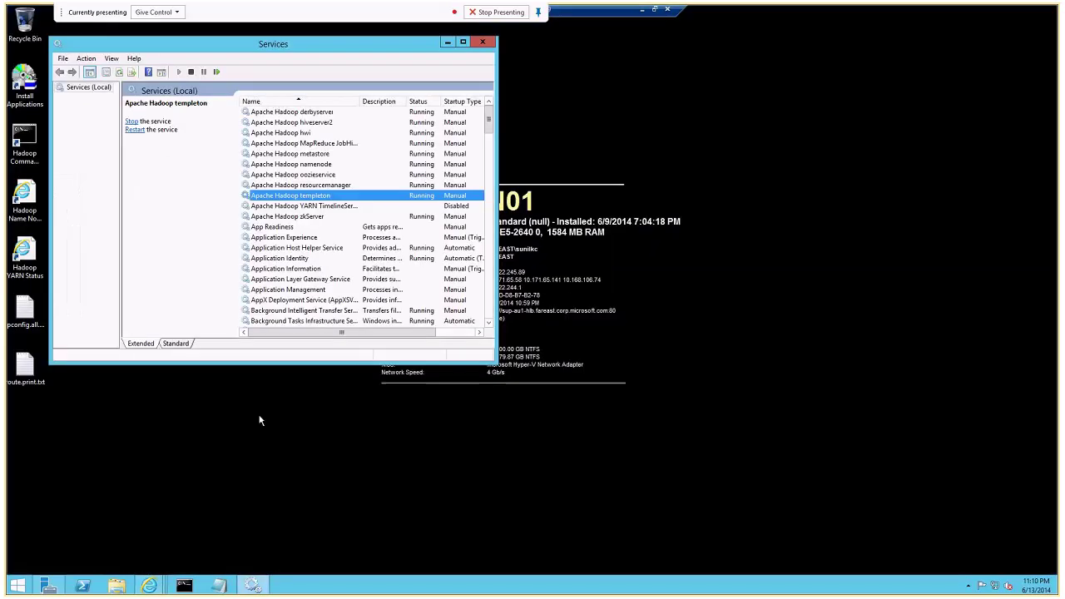
Minimize the name node session and start a connection with 03hdp21dn.rdp.
{"action": "left_click", "coordinate": [641, 8]}
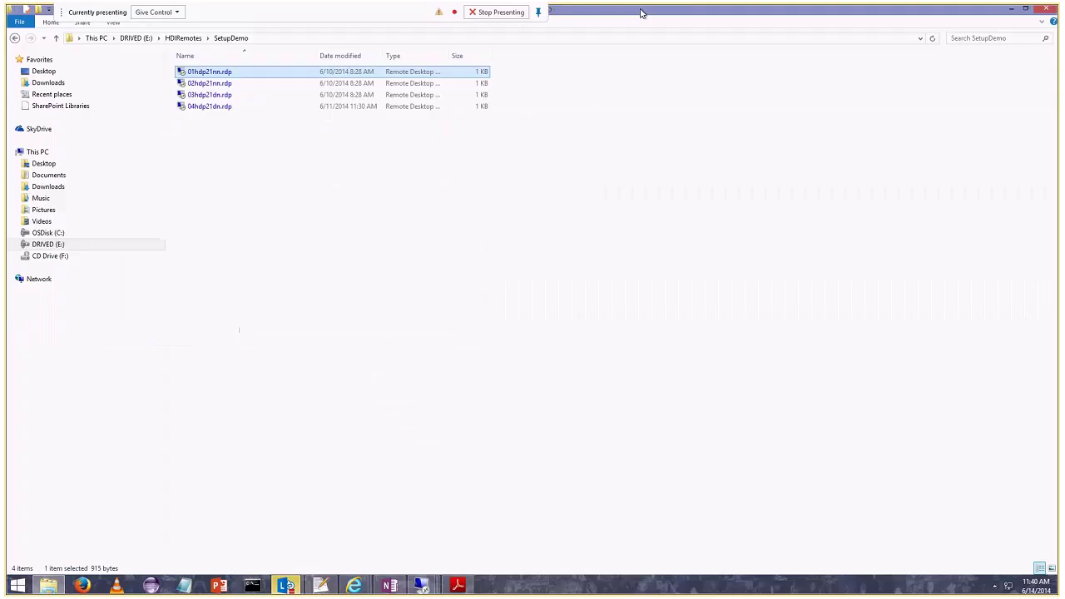
{"action": "left_click", "coordinate": [220, 97]}
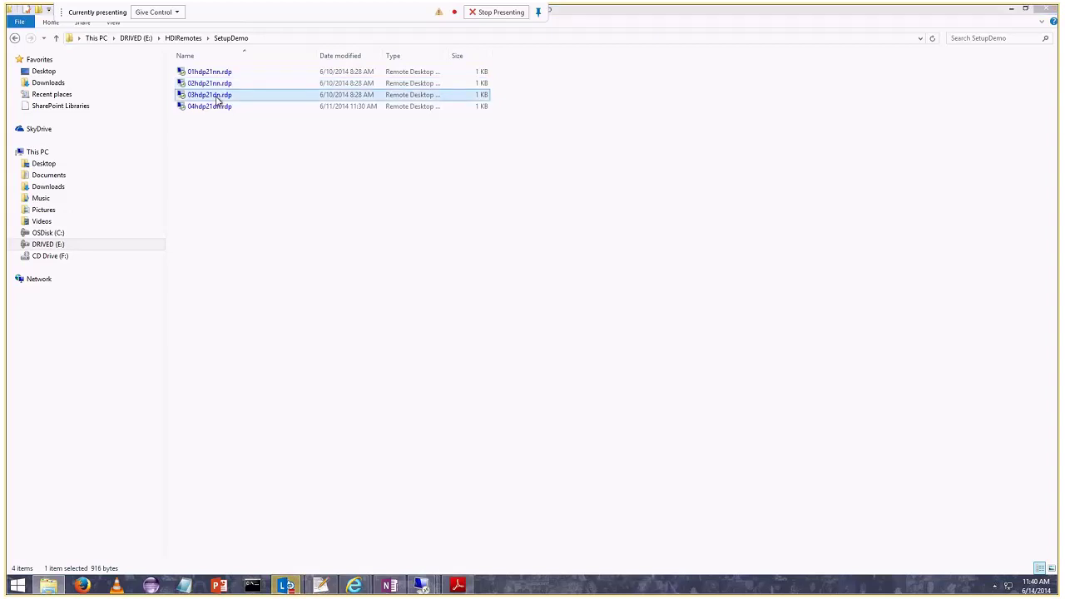
{"action": "double_click", "coordinate": [221, 97]}
{"action": "left_click", "coordinate": [594, 352]}
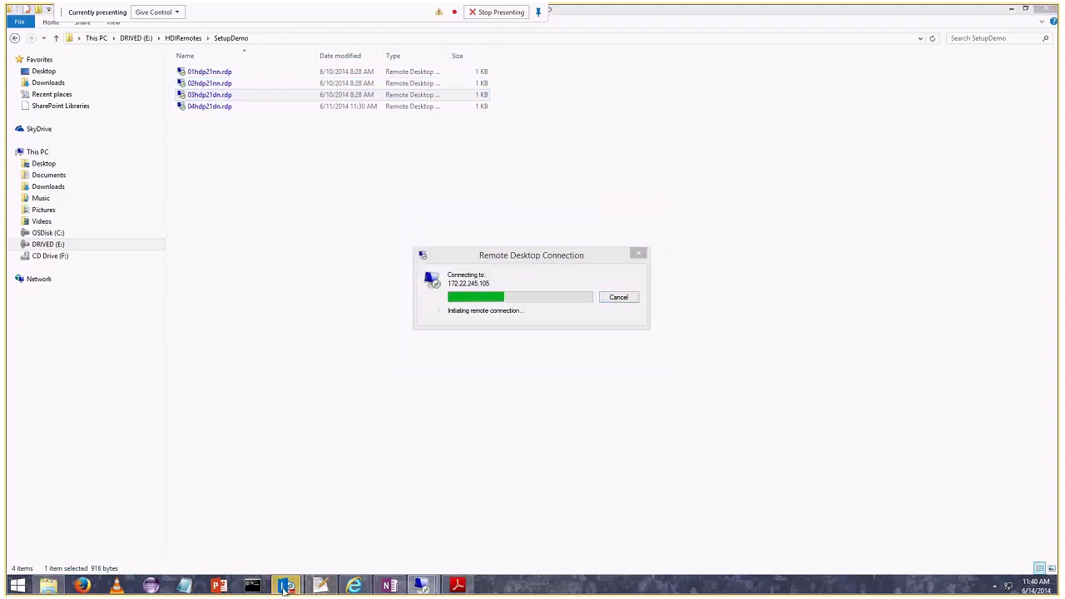
Admit the guest waiting in the Lync meeting lobby and minimize the meeting.
{"action": "left_click", "coordinate": [347, 482]}
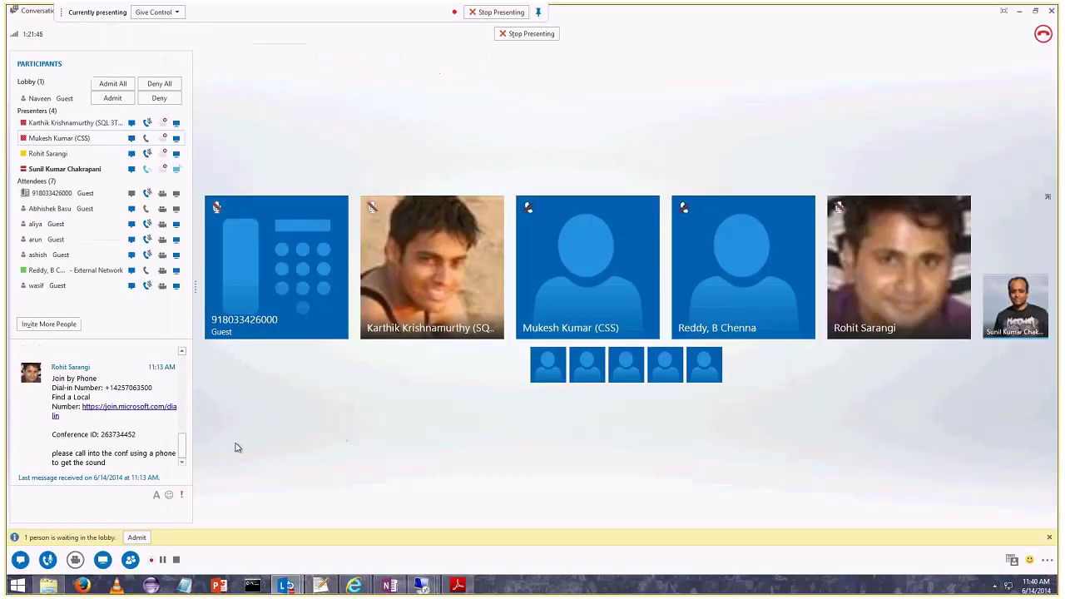
{"action": "left_click", "coordinate": [137, 538]}
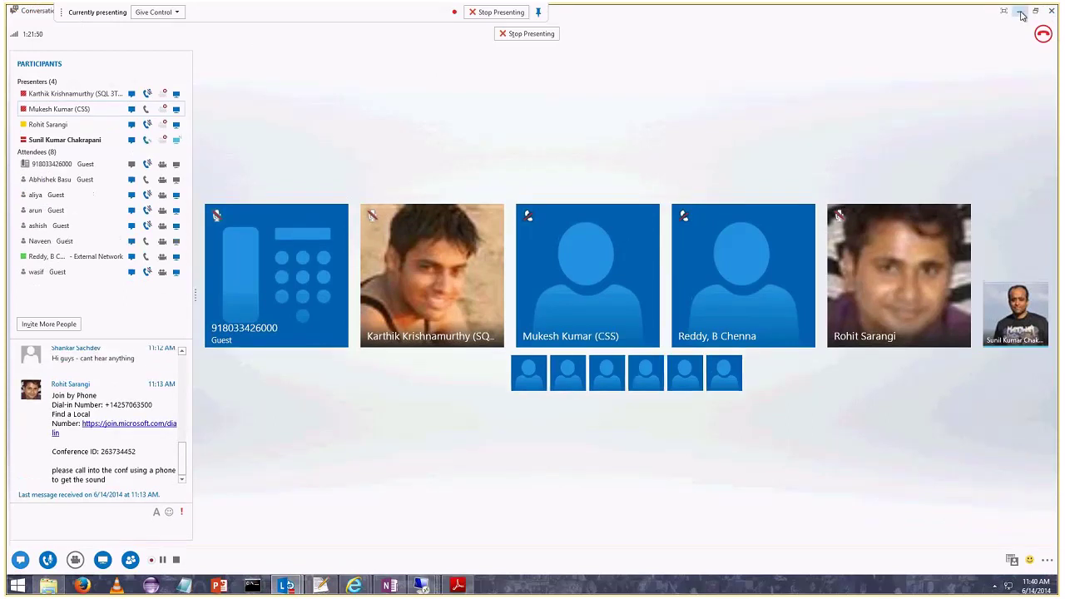
{"action": "left_click", "coordinate": [1019, 11]}
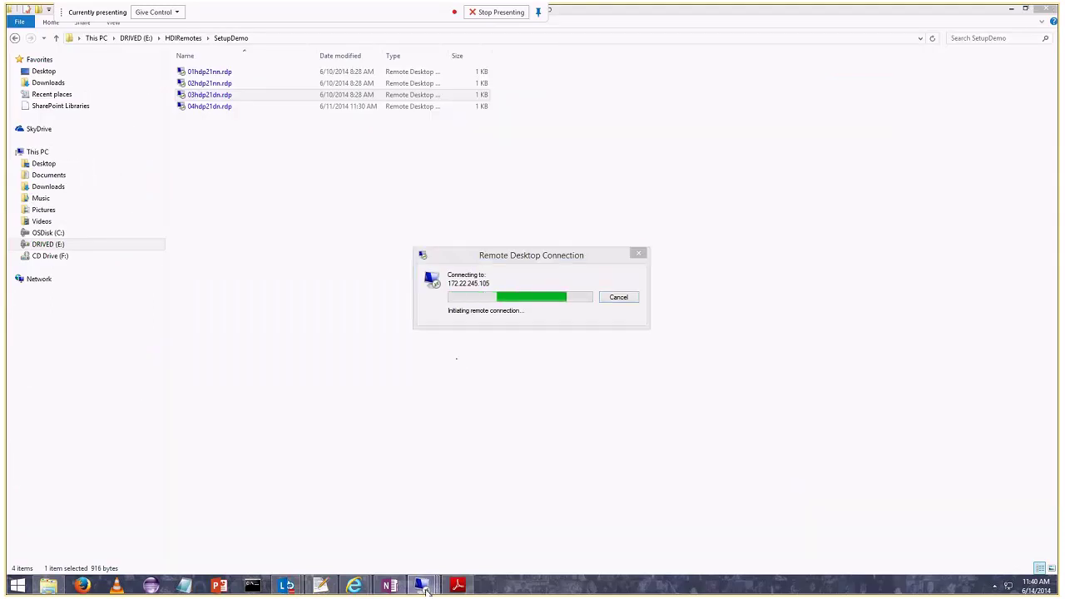
Check a remote session and dismiss the 03hdp21dn connection failure message.
{"action": "mouse_move", "coordinate": [421, 586]}
{"action": "left_click", "coordinate": [285, 495]}
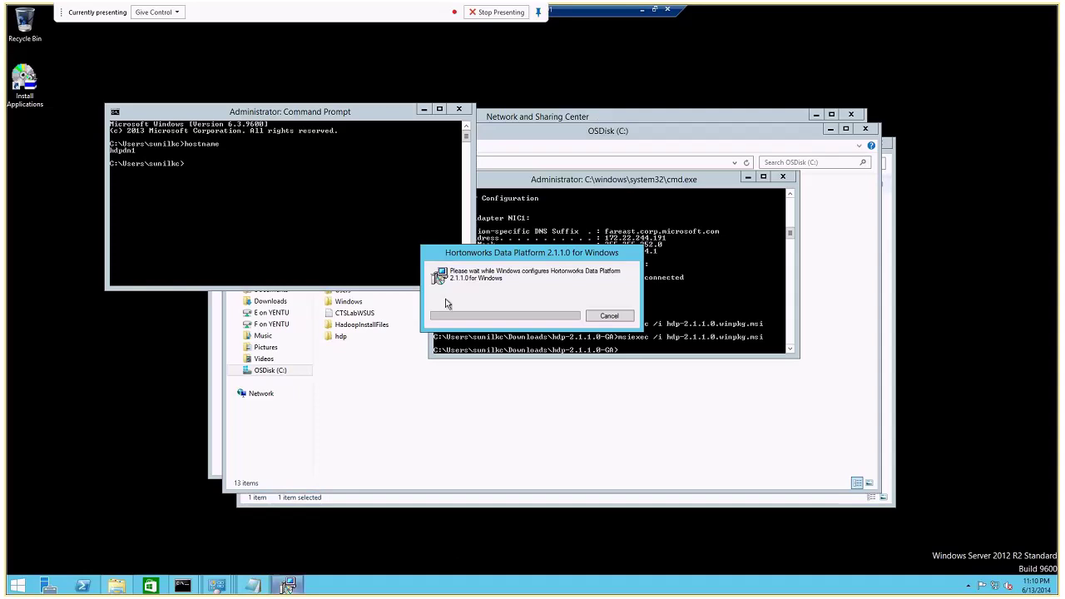
{"action": "left_click", "coordinate": [642, 10]}
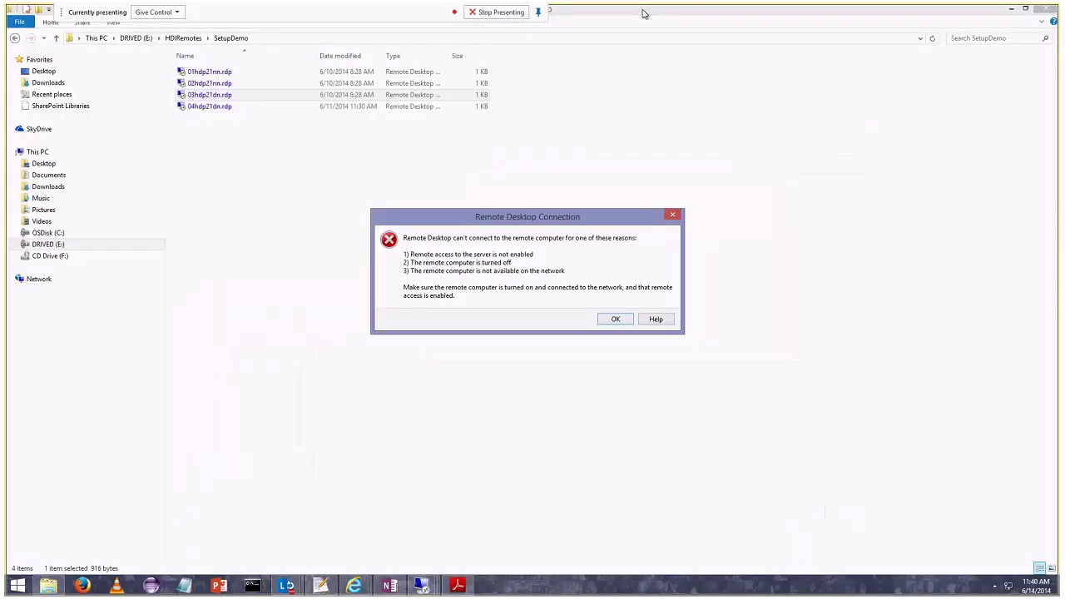
{"action": "left_click", "coordinate": [604, 323]}
Connect with 04hdp21dn.rdp, submitting the password and accepting the certificate warning.
{"action": "double_click", "coordinate": [224, 106]}
{"action": "left_click", "coordinate": [594, 354]}
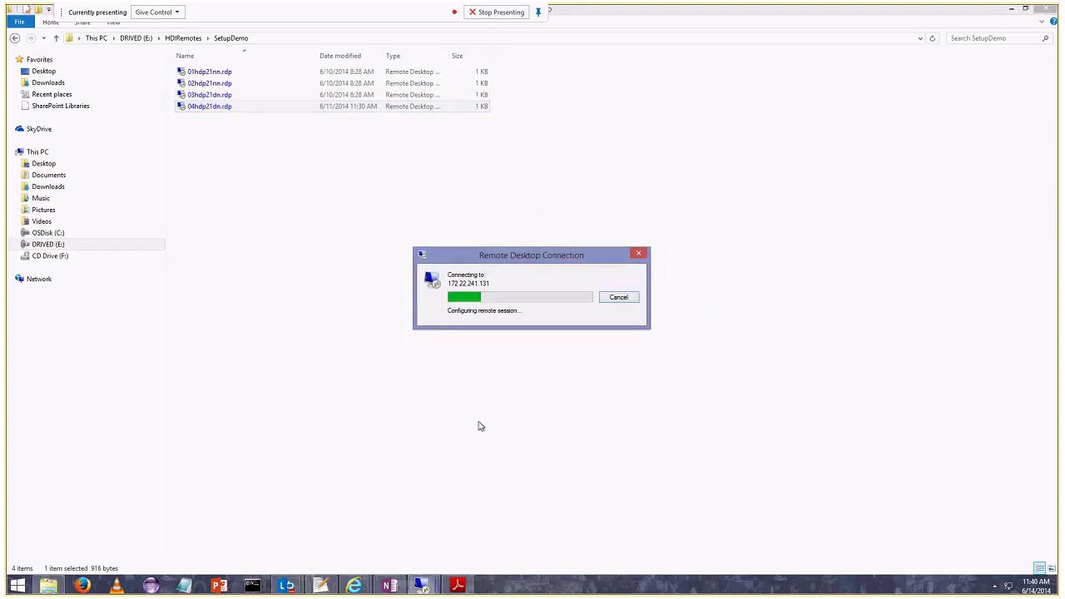
{"action": "type", "text": "********"}
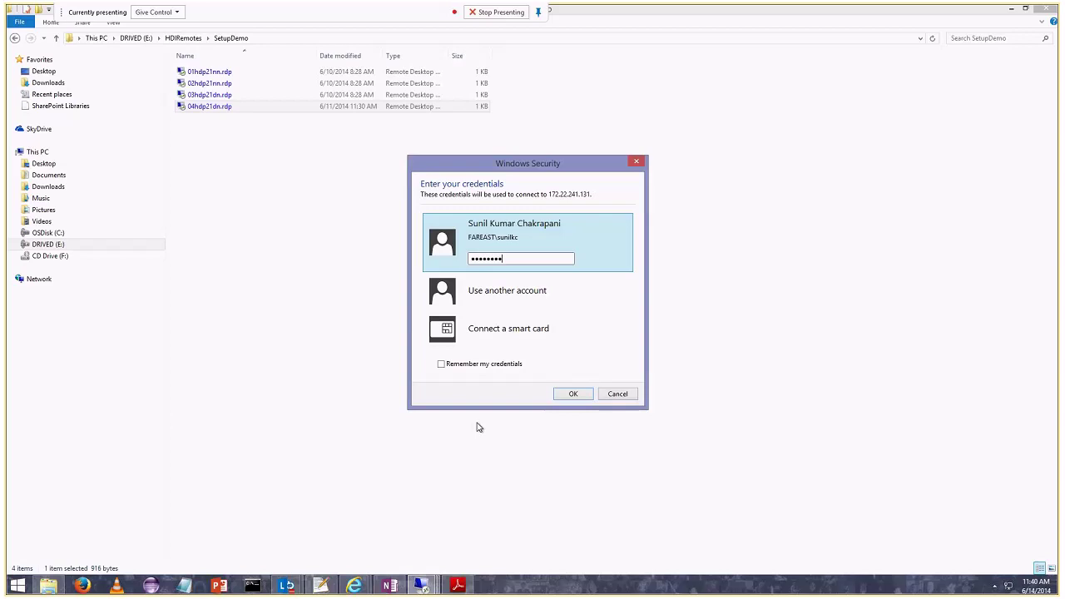
{"action": "type", "text": "*******"}
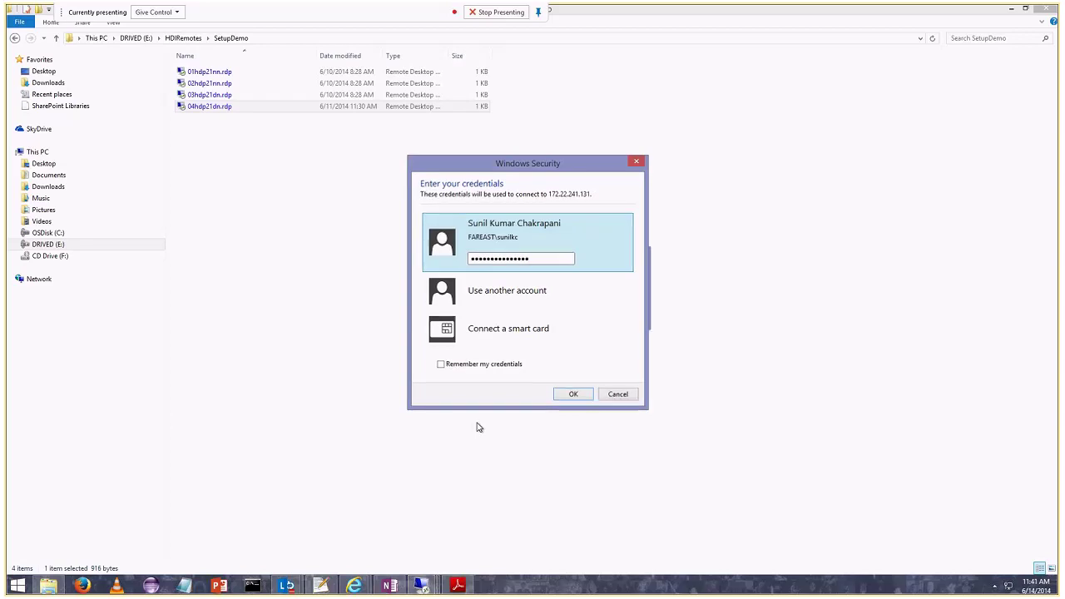
{"action": "key", "text": "Return"}
{"action": "left_click", "coordinate": [569, 382]}
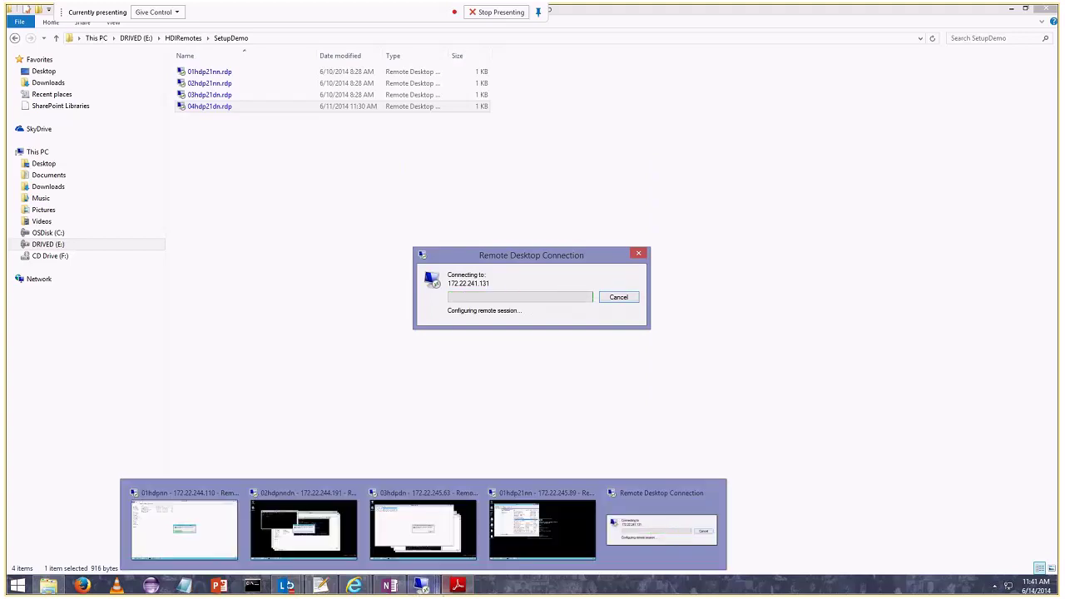
{"action": "mouse_move", "coordinate": [457, 585]}
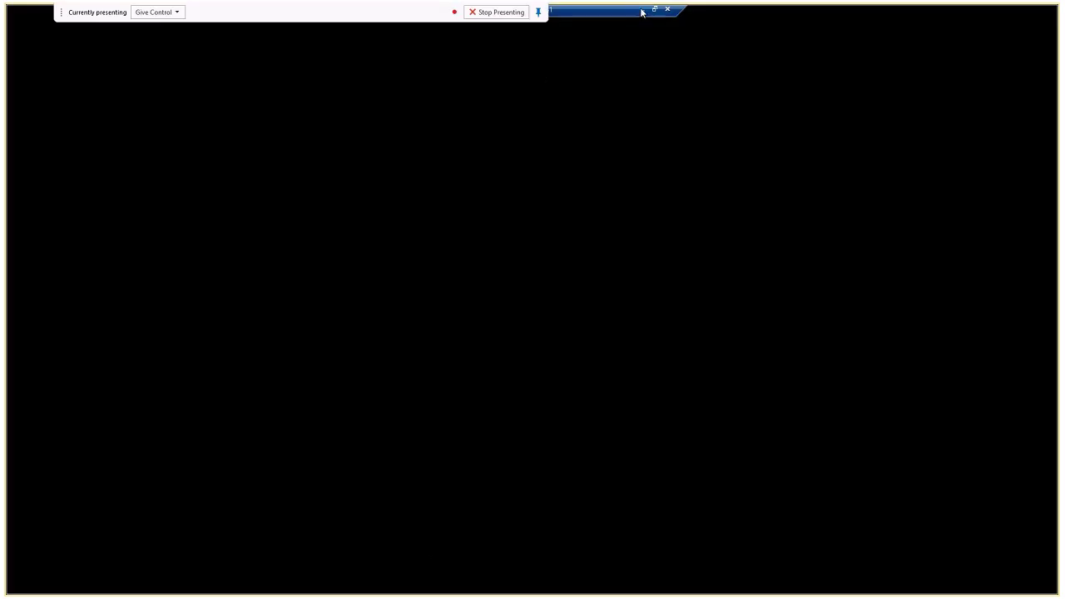
Cycle through the new, 03hdpdn, 01hdp21nn and fifth remote sessions, then bring the Lync meeting forward.
{"action": "left_click", "coordinate": [641, 9]}
{"action": "mouse_move", "coordinate": [422, 585]}
{"action": "left_click", "coordinate": [431, 497]}
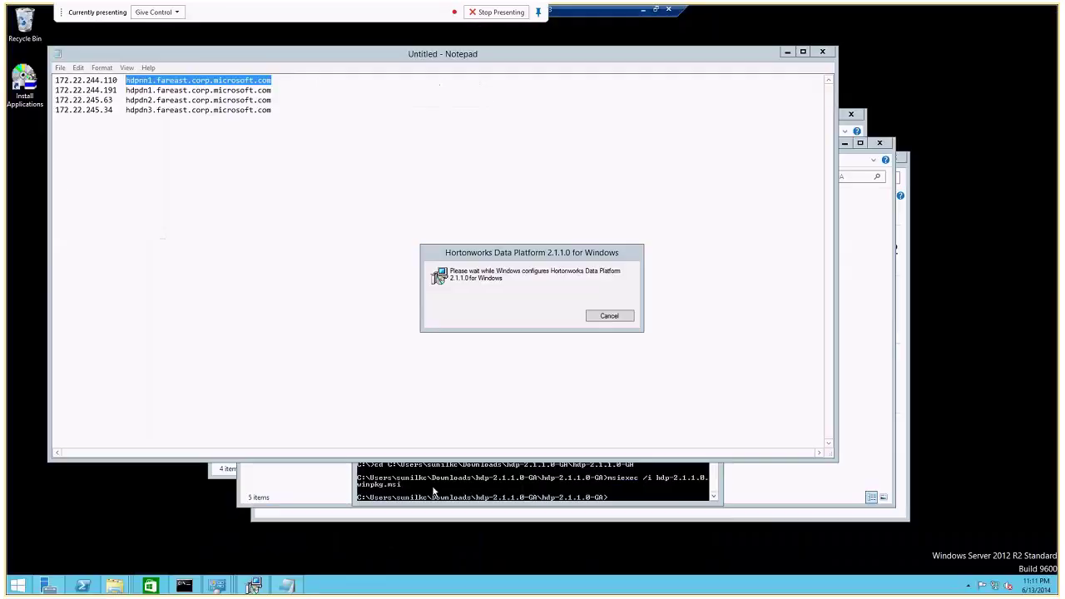
{"action": "left_click", "coordinate": [642, 10]}
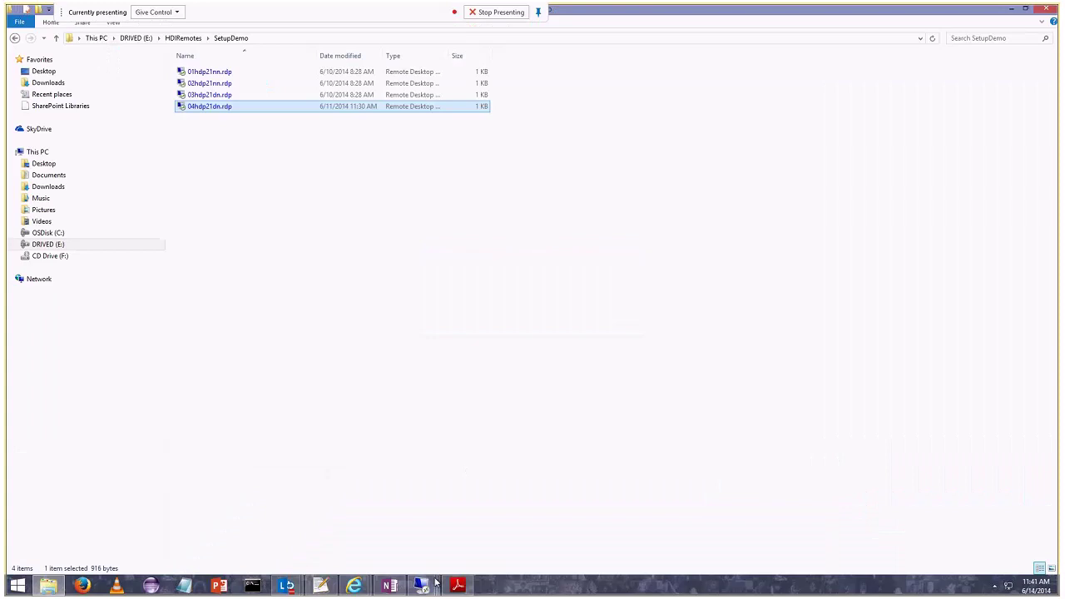
{"action": "mouse_move", "coordinate": [423, 585]}
{"action": "left_click", "coordinate": [522, 498]}
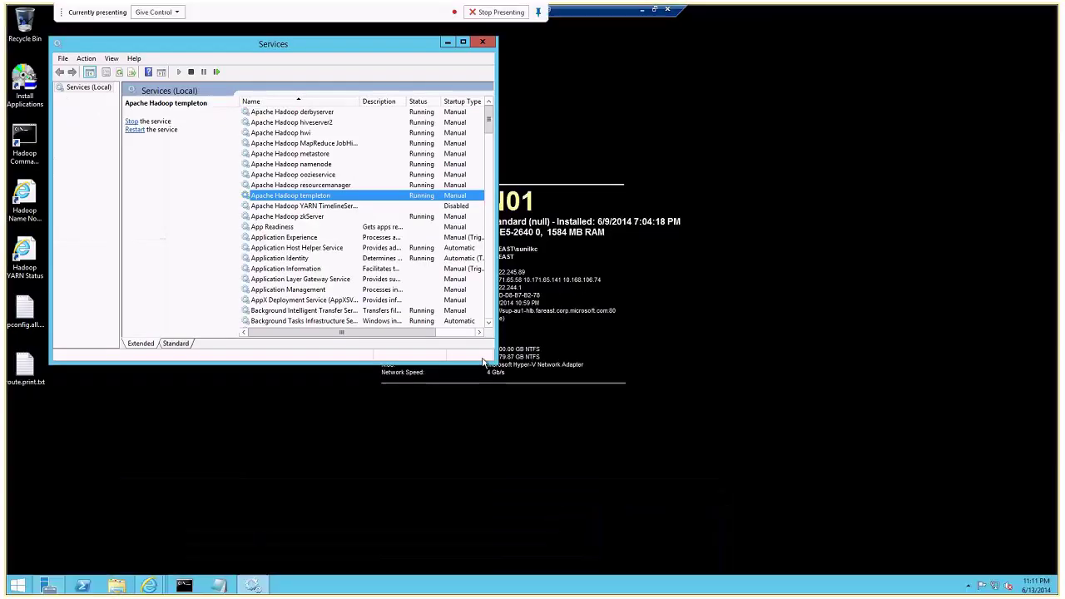
{"action": "left_click", "coordinate": [642, 10]}
{"action": "mouse_move", "coordinate": [422, 585]}
{"action": "left_click", "coordinate": [625, 504]}
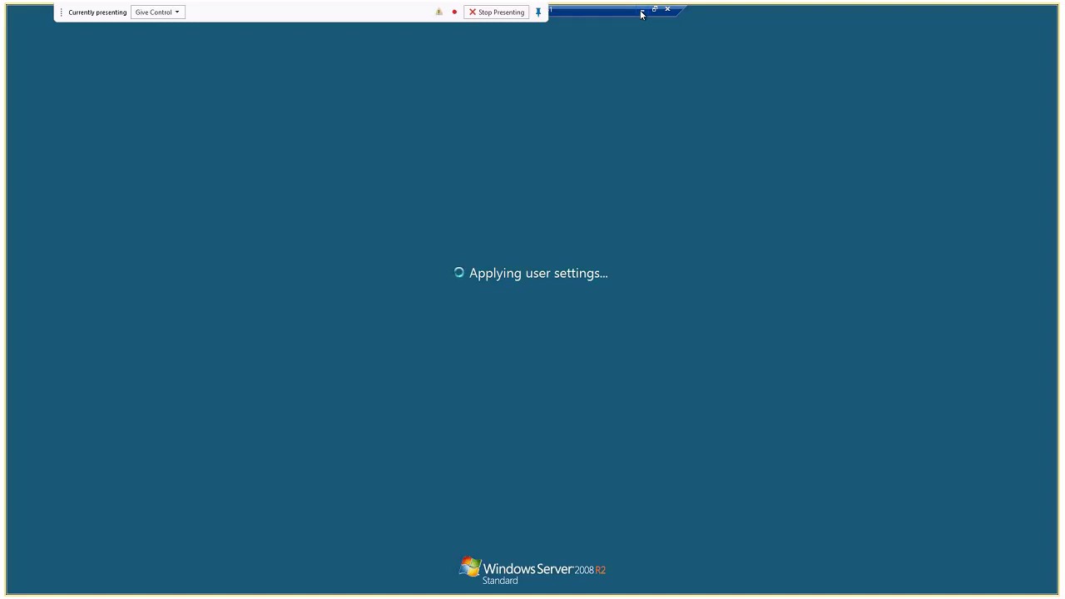
{"action": "left_click", "coordinate": [640, 11]}
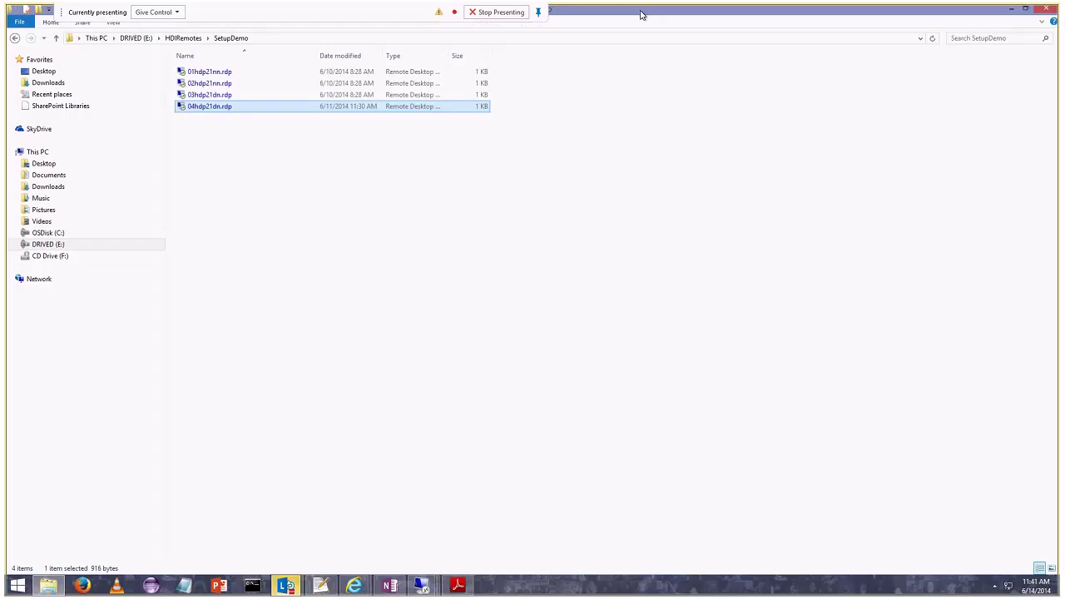
{"action": "mouse_move", "coordinate": [287, 588]}
{"action": "left_click", "coordinate": [356, 491]}
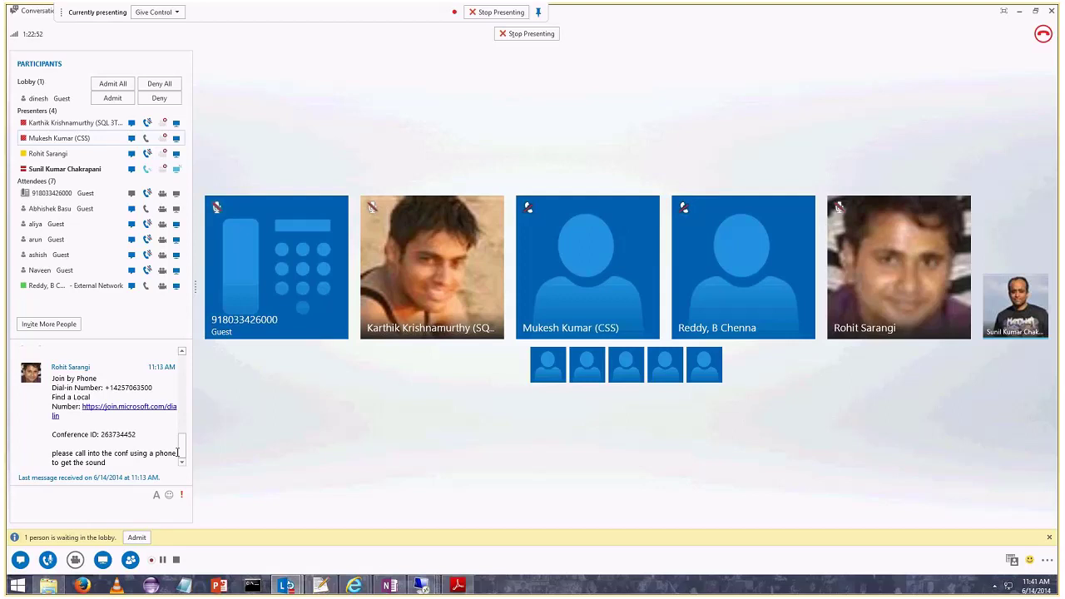
Admit the lobby guest into the meeting, then glance at the 04hdp21dn and 172.22.245.89 sessions.
{"action": "left_click", "coordinate": [98, 102]}
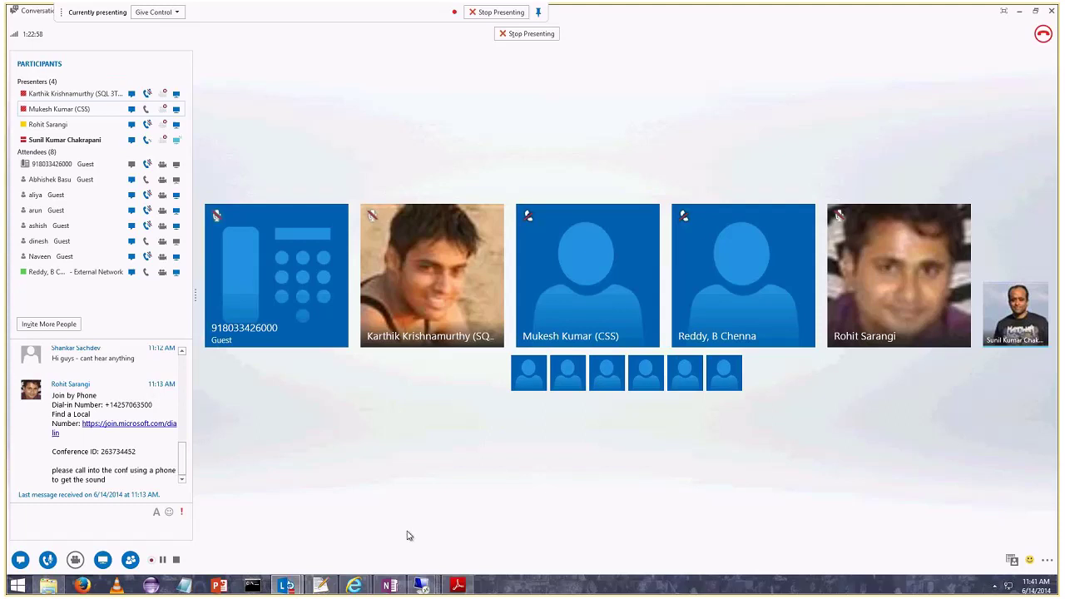
{"action": "mouse_move", "coordinate": [421, 585]}
{"action": "left_click", "coordinate": [649, 494]}
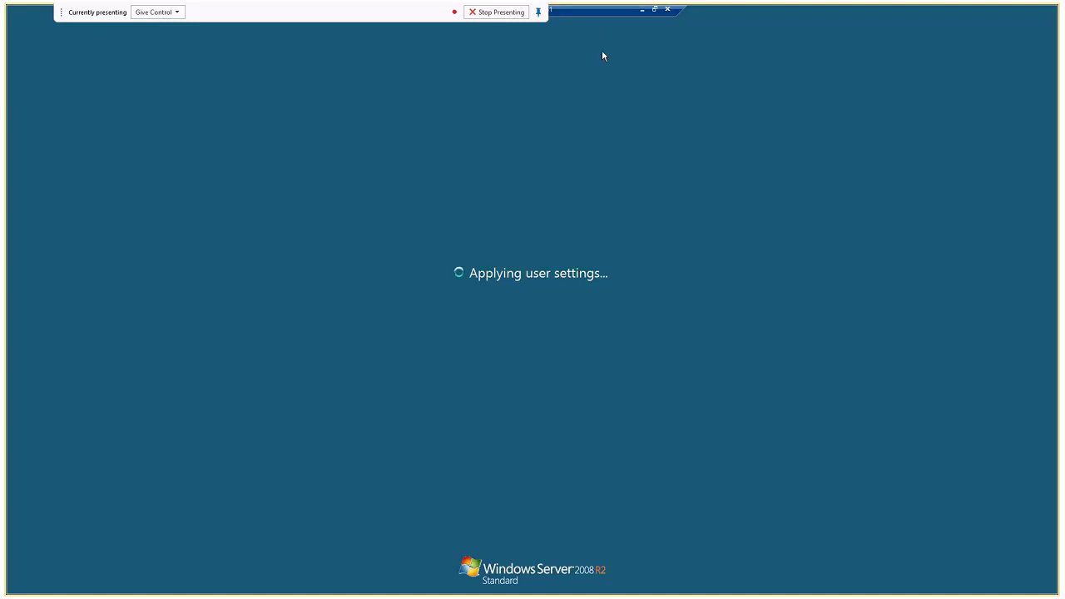
{"action": "left_click", "coordinate": [643, 9]}
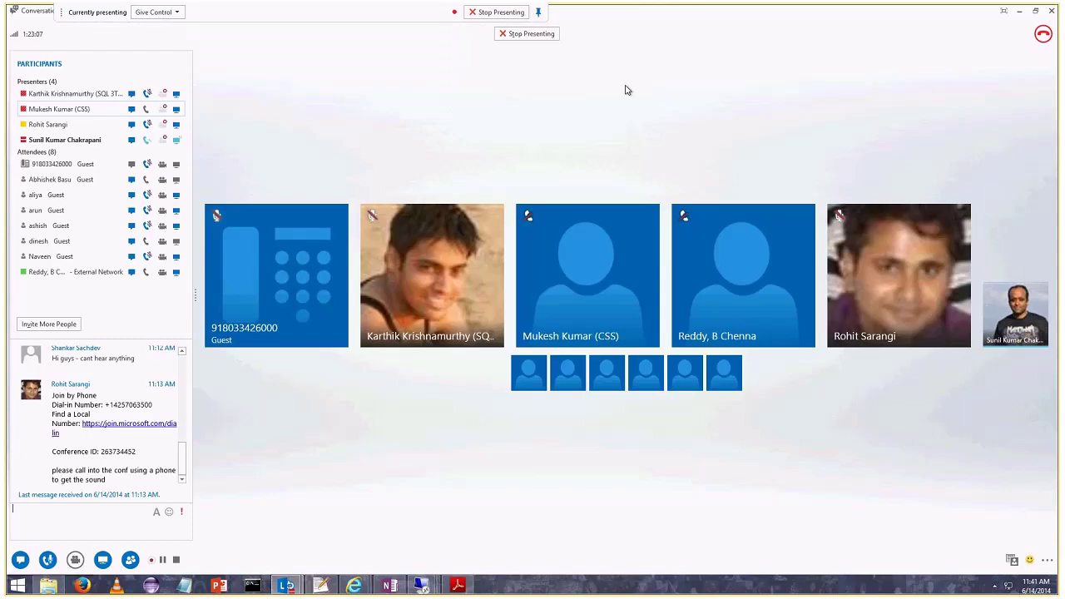
{"action": "mouse_move", "coordinate": [422, 586]}
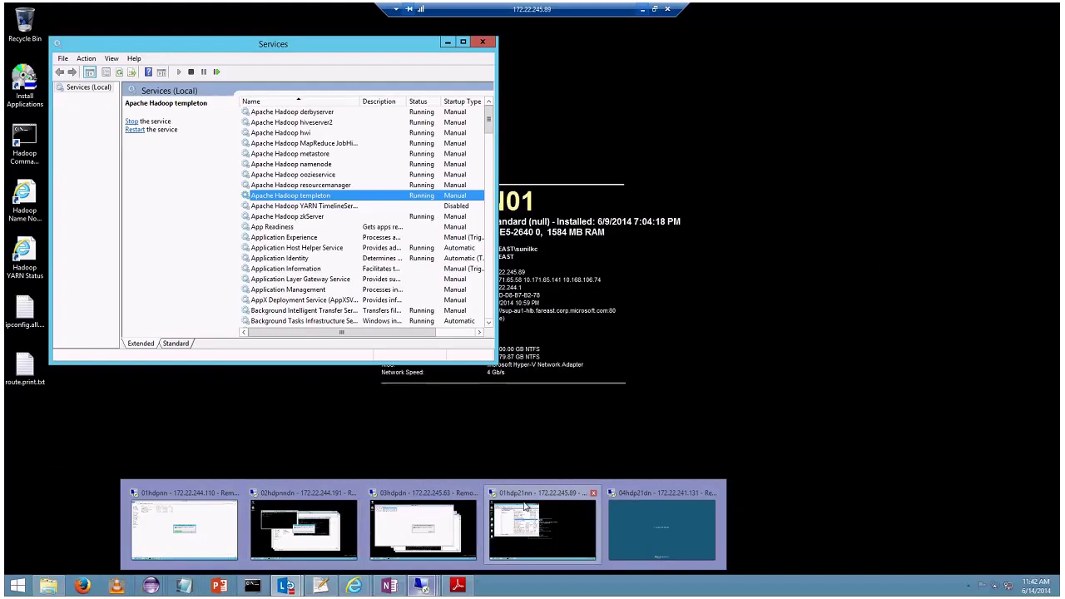
{"action": "left_click", "coordinate": [524, 505]}
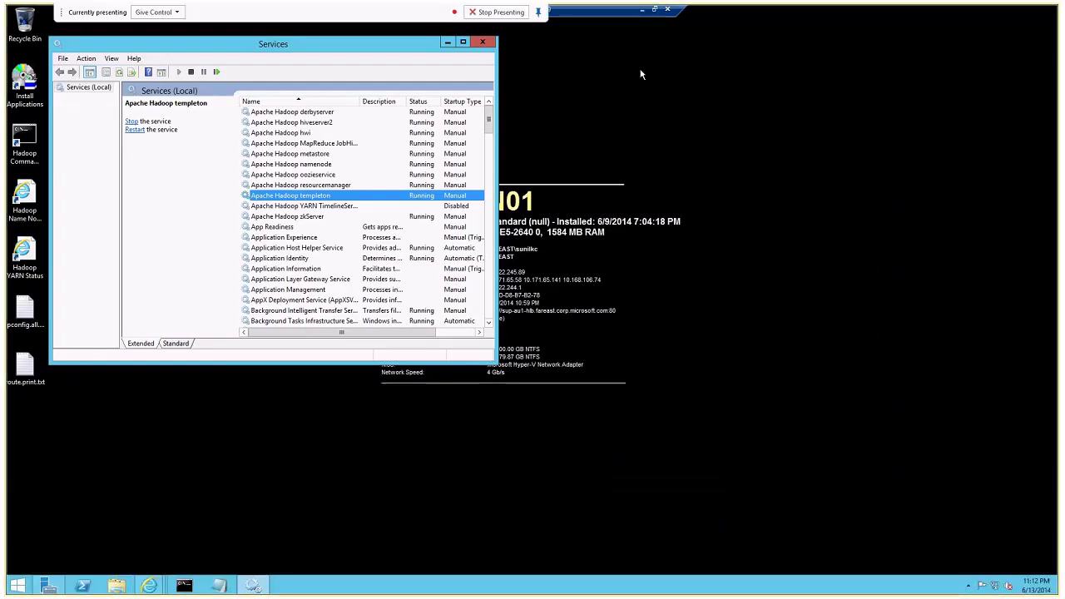
{"action": "left_click", "coordinate": [641, 10]}
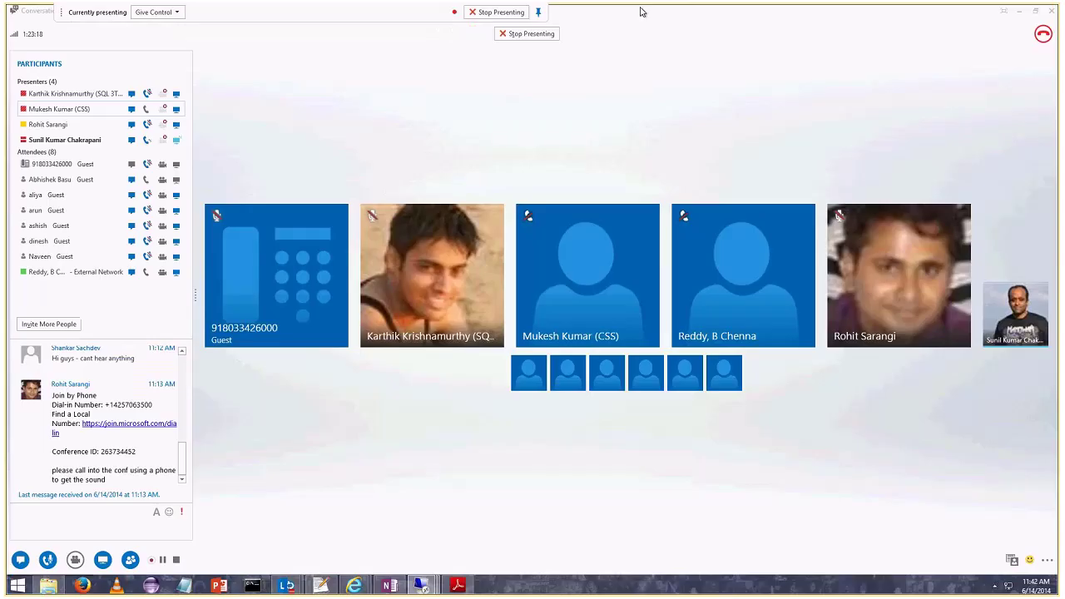
Look at the 01hdp21nn and 02hdpnndn sessions, then bring up the 04hdp21dn data node session.
{"action": "mouse_move", "coordinate": [422, 585]}
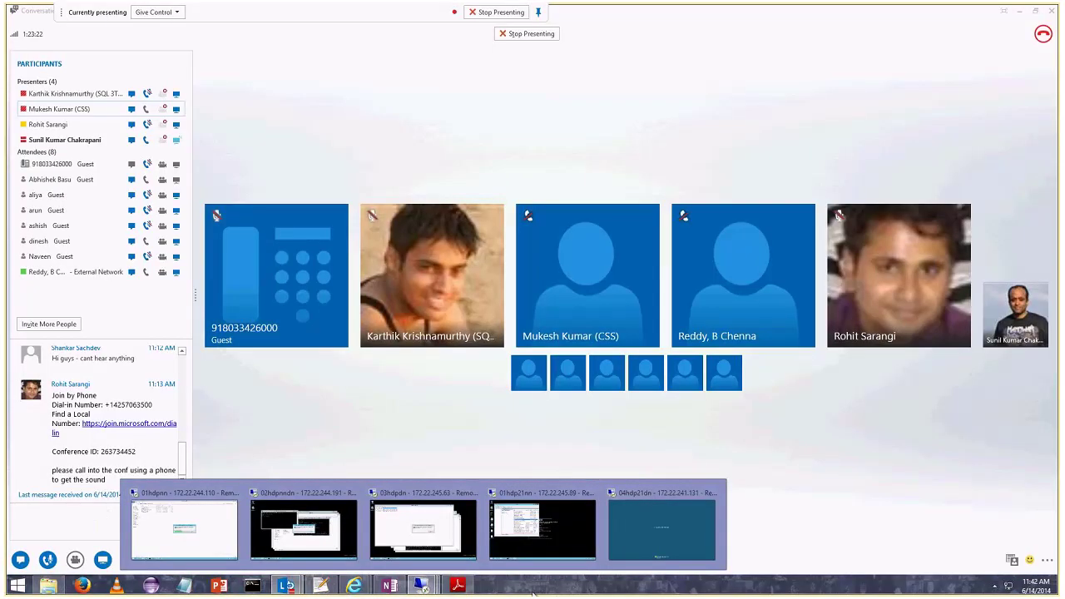
{"action": "mouse_move", "coordinate": [307, 565]}
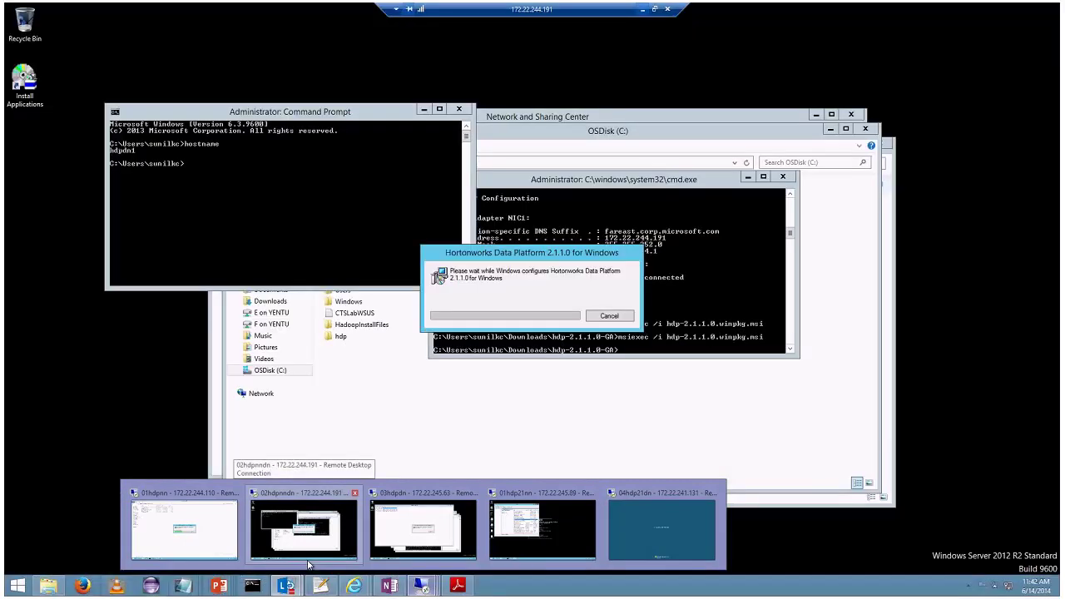
{"action": "mouse_move", "coordinate": [580, 520]}
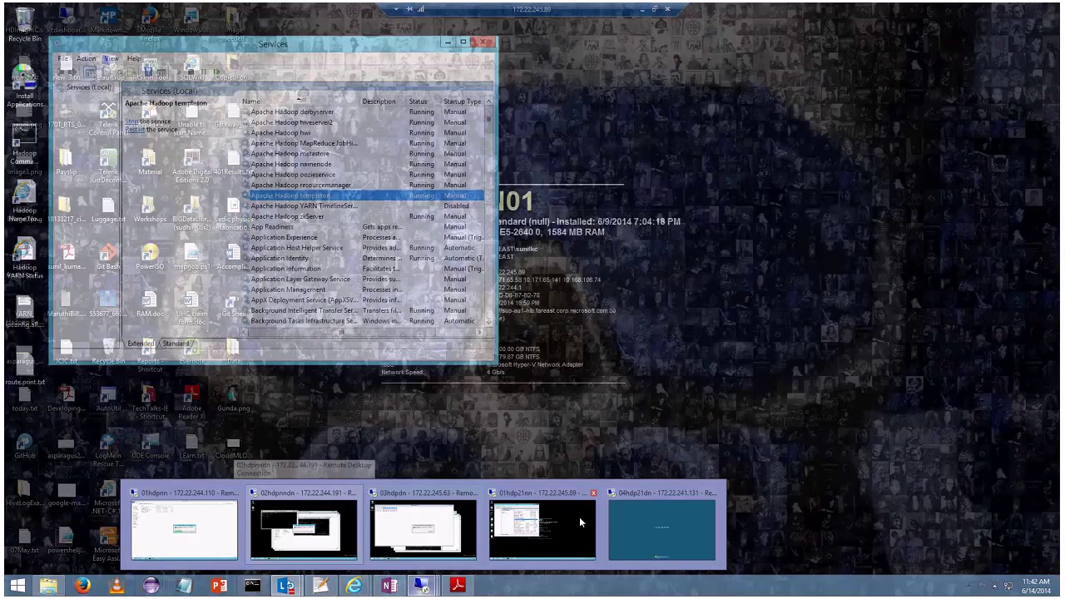
{"action": "left_click", "coordinate": [579, 517]}
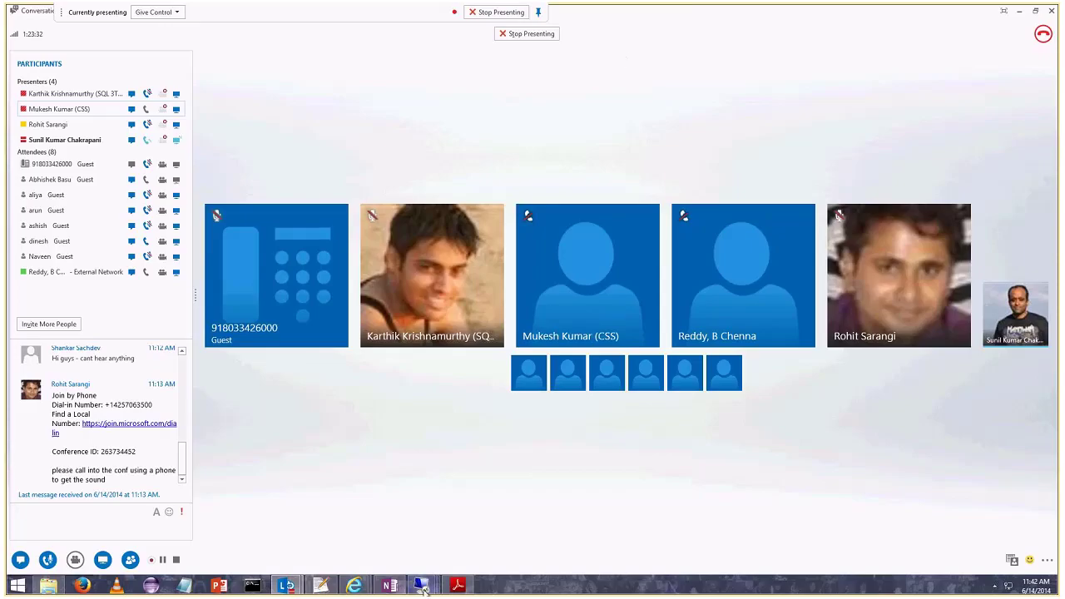
{"action": "left_click", "coordinate": [335, 491]}
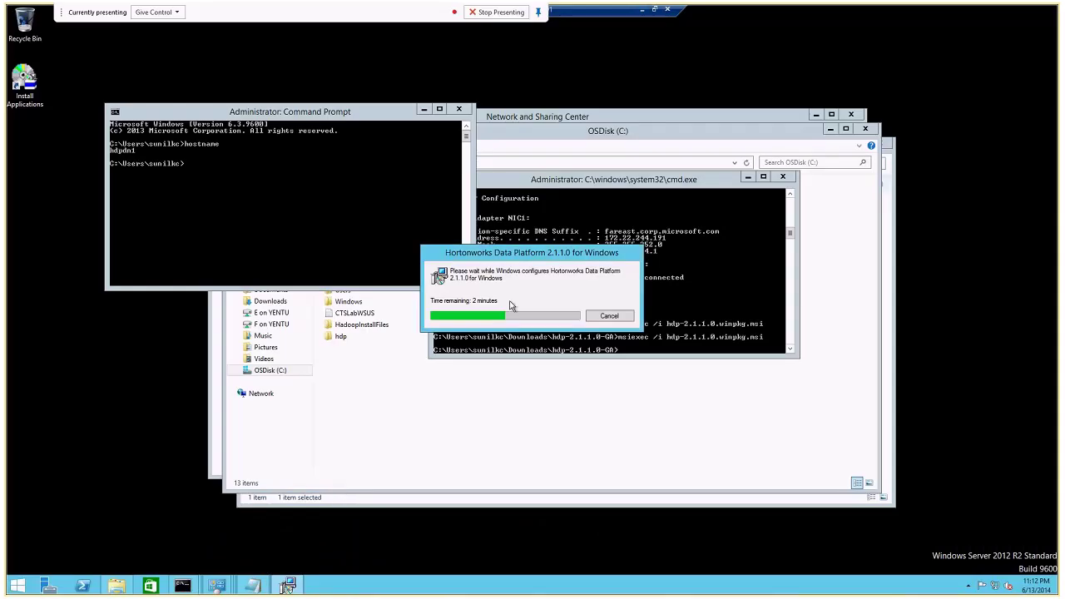
{"action": "left_click", "coordinate": [643, 10]}
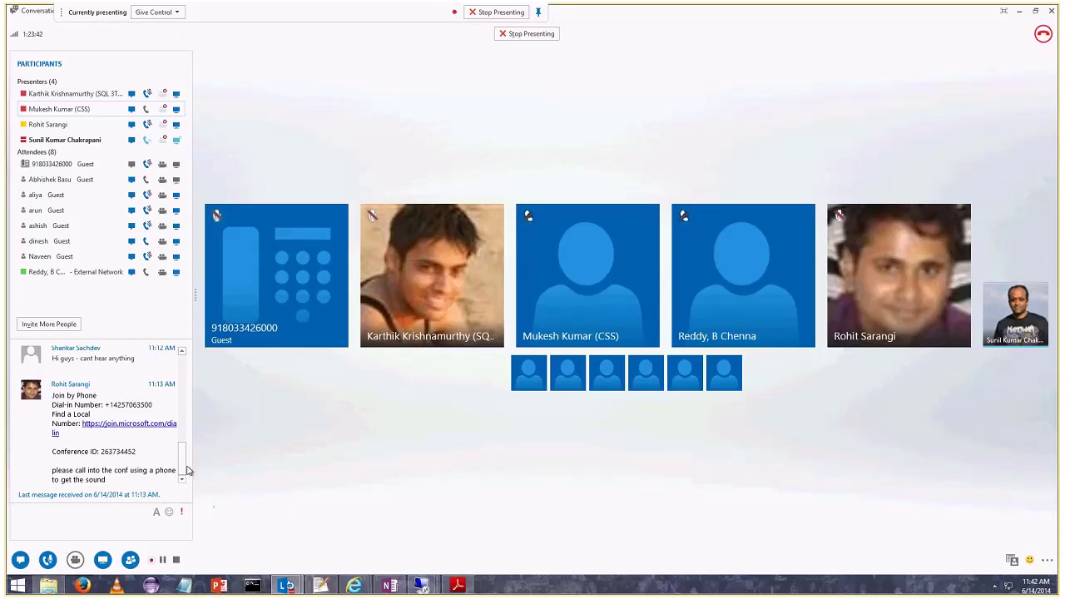
{"action": "left_click_drag", "start_coordinate": [185, 469], "coordinate": [192, 391]}
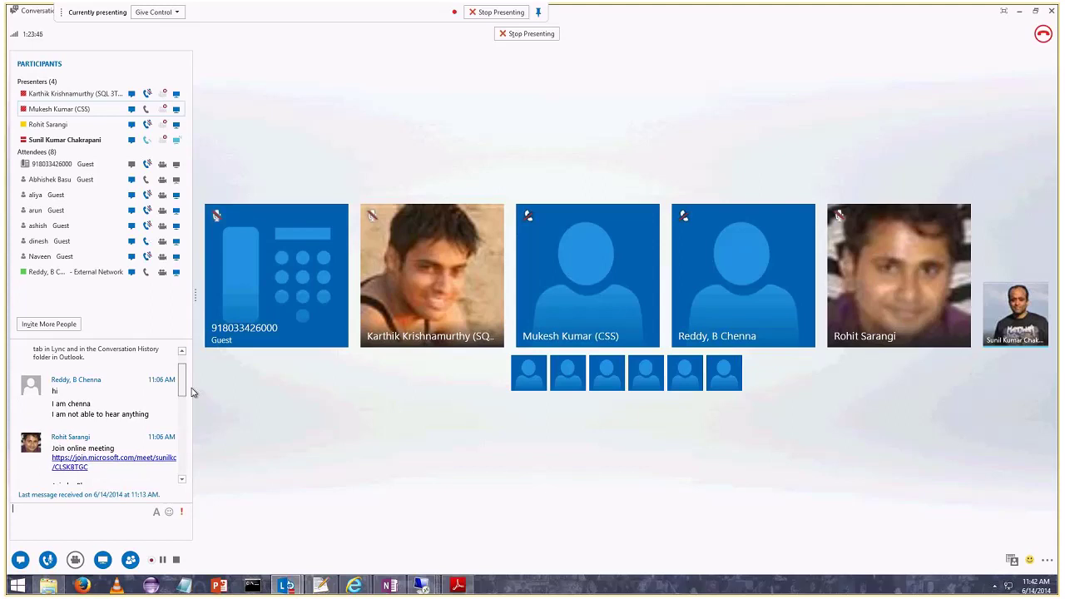
{"action": "left_click", "coordinate": [422, 586]}
{"action": "mouse_move", "coordinate": [421, 587]}
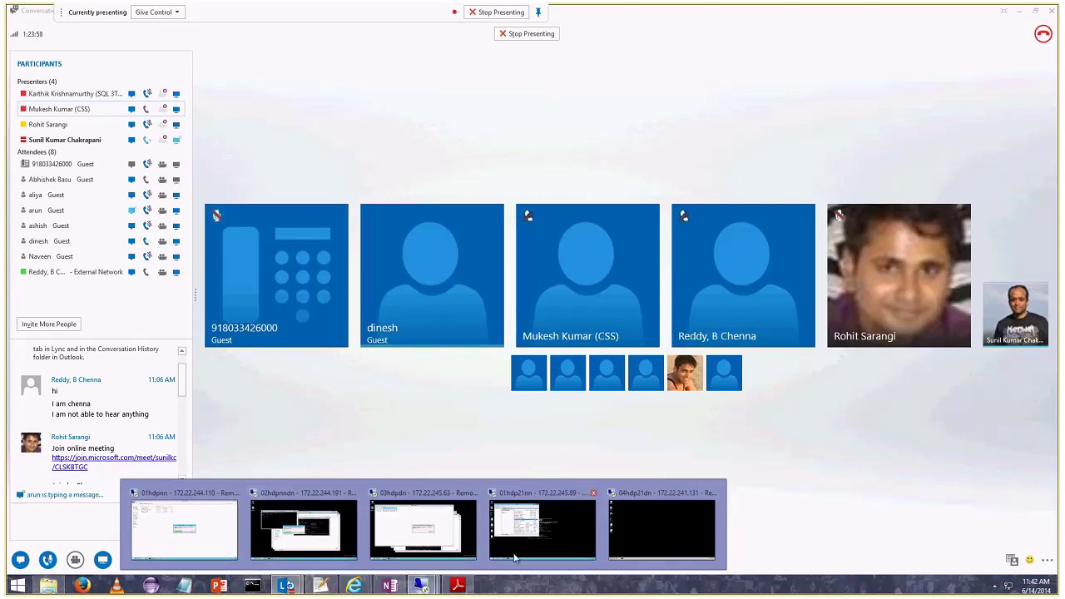
{"action": "left_click", "coordinate": [672, 509]}
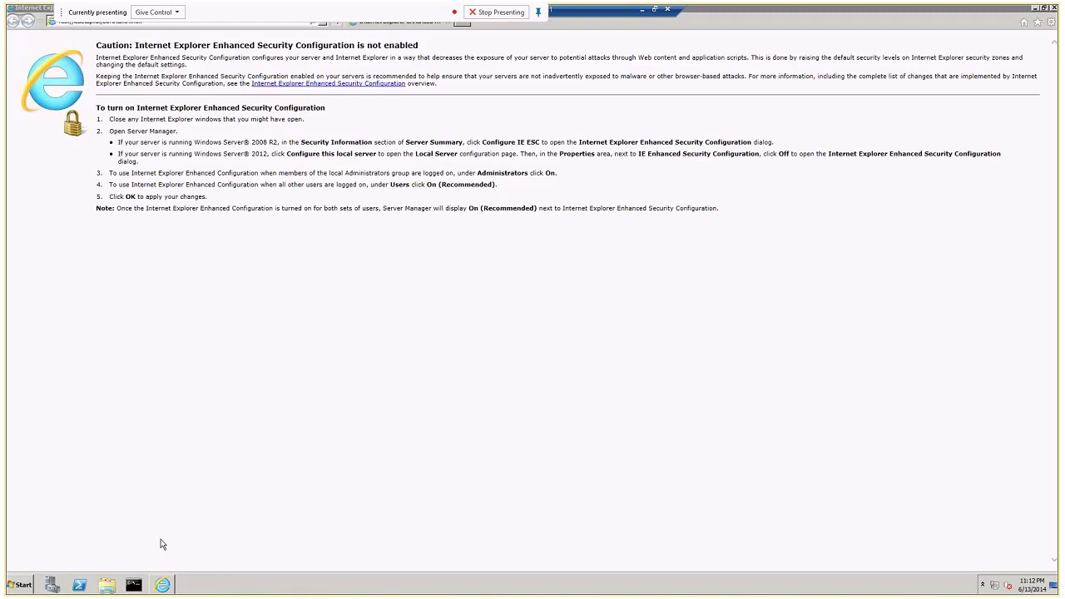
On the data node, close the browser and open a maximized Services console with a wider Name column.
{"action": "left_click", "coordinate": [1054, 8]}
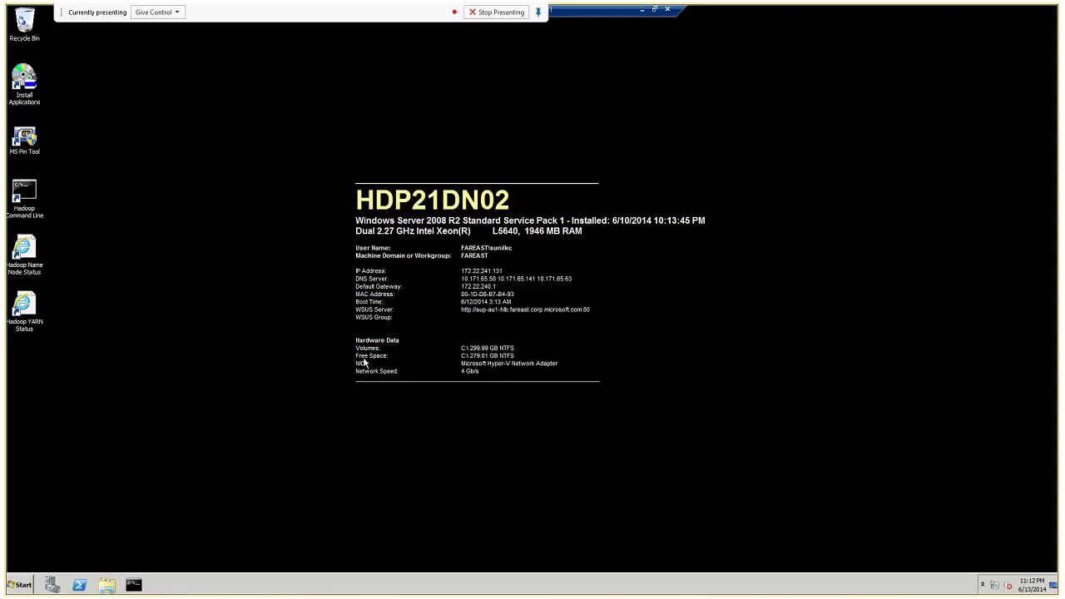
{"action": "key", "text": "super+r"}
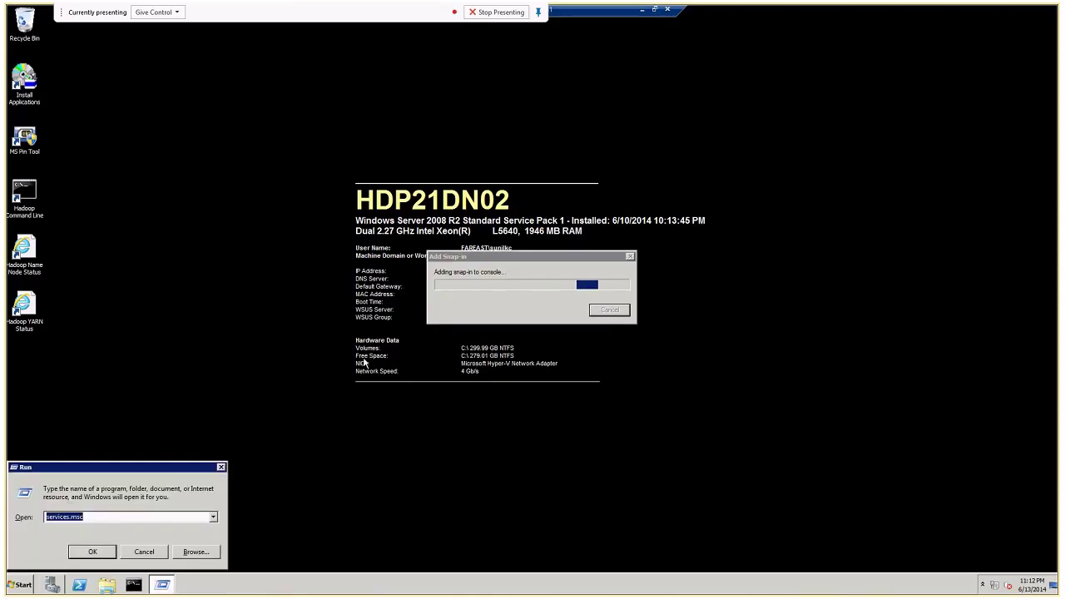
{"action": "left_click", "coordinate": [91, 553]}
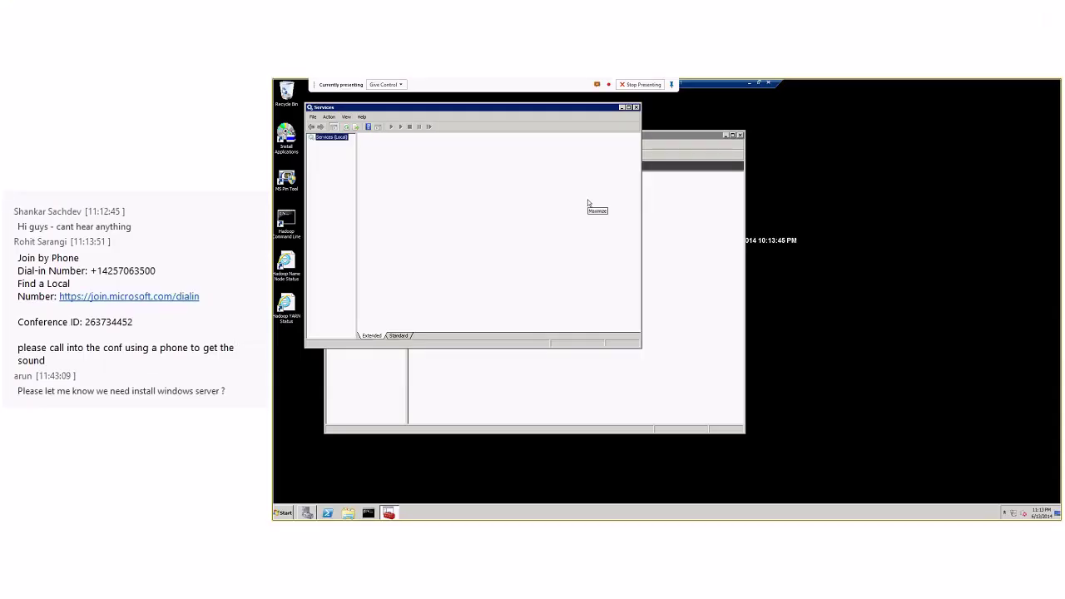
{"action": "left_click", "coordinate": [628, 108]}
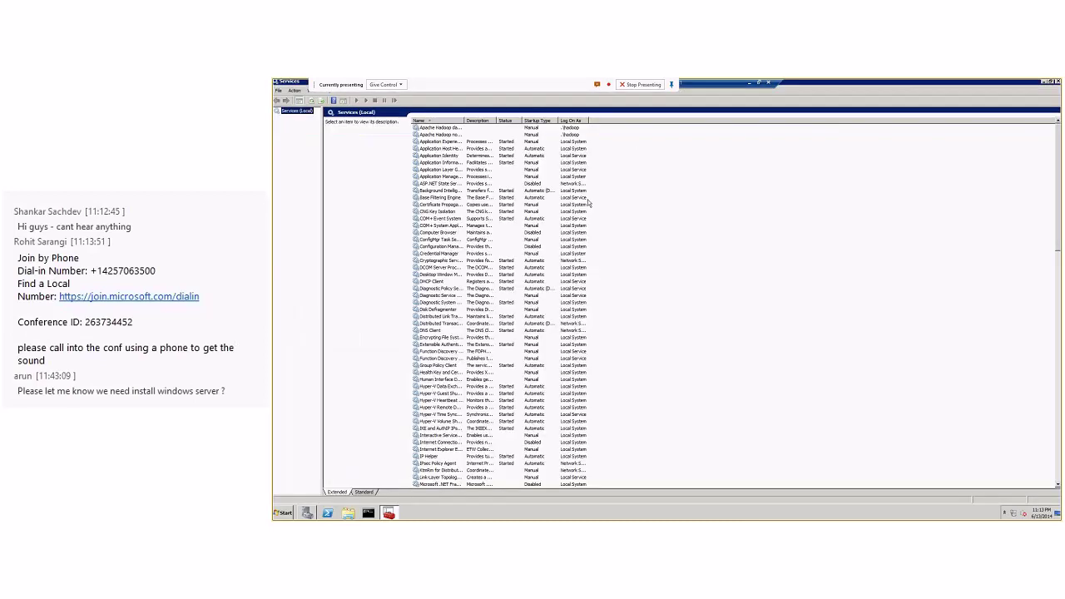
{"action": "left_click_drag", "start_coordinate": [464, 121], "coordinate": [518, 120]}
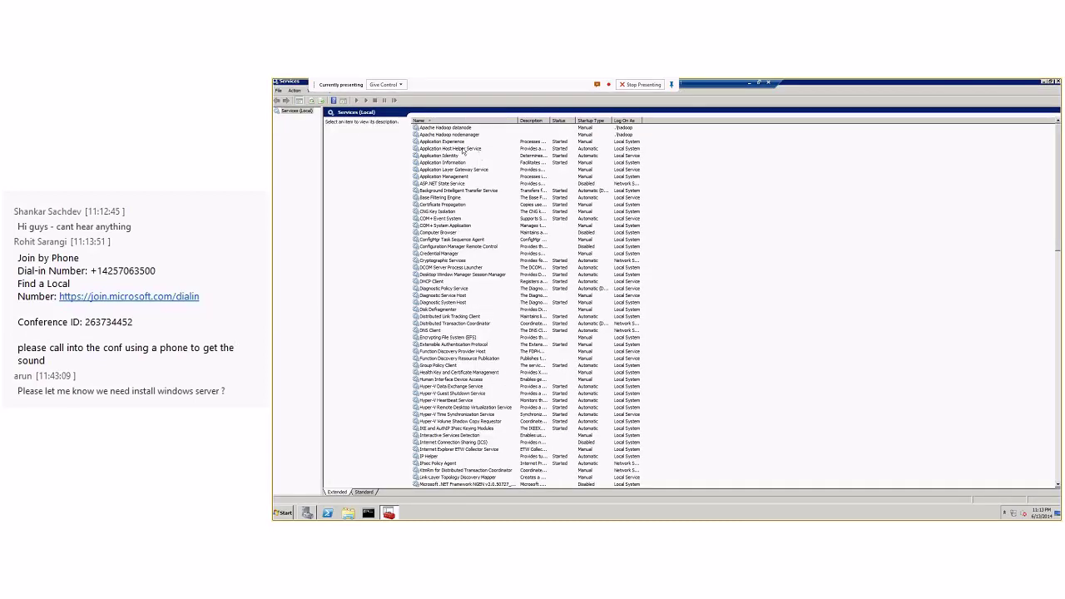
Check the name node's Services and Nodes of the cluster page, then return to the data node session.
{"action": "left_click", "coordinate": [752, 85]}
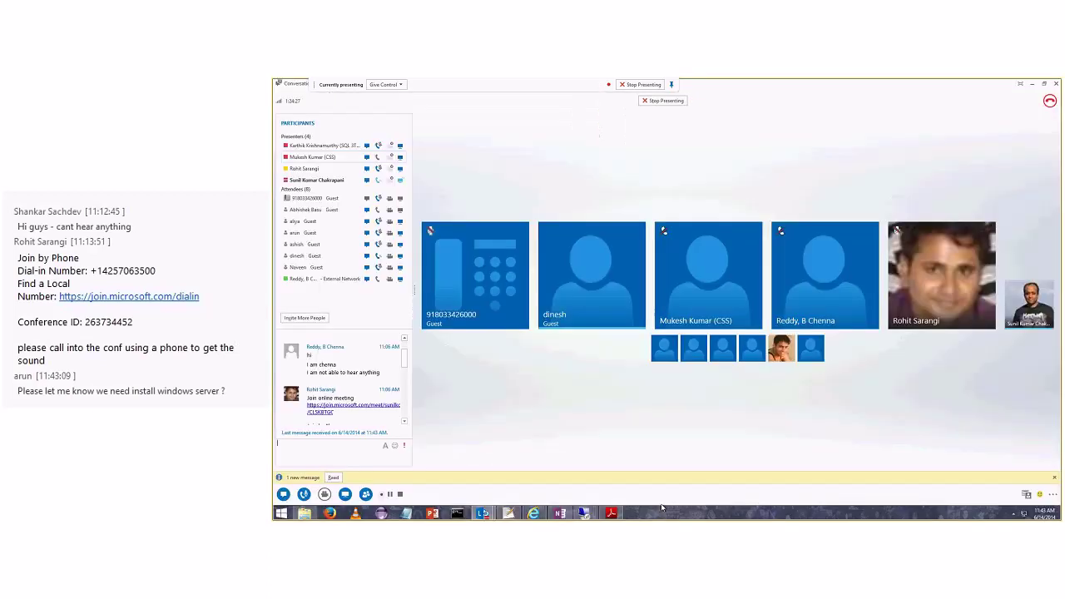
{"action": "left_click", "coordinate": [585, 513]}
{"action": "left_click", "coordinate": [659, 457]}
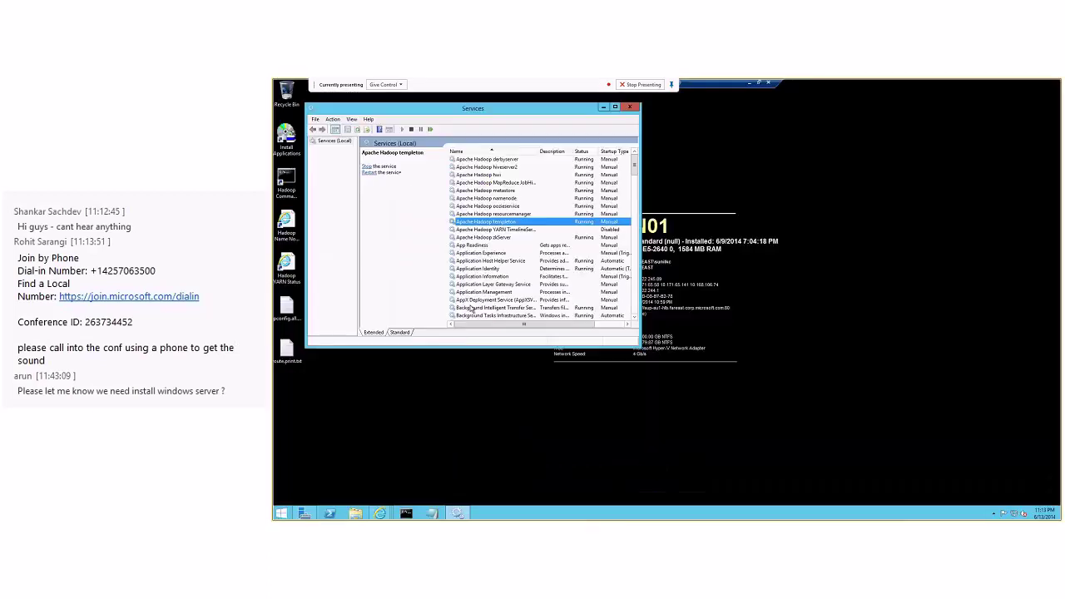
{"action": "left_click", "coordinate": [379, 513]}
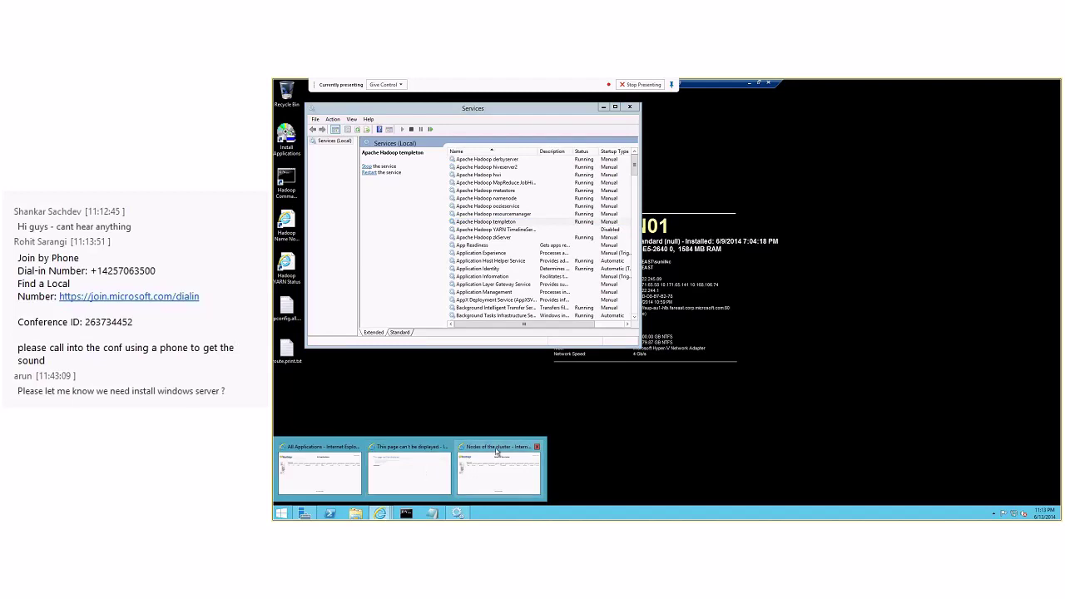
{"action": "left_click", "coordinate": [499, 467]}
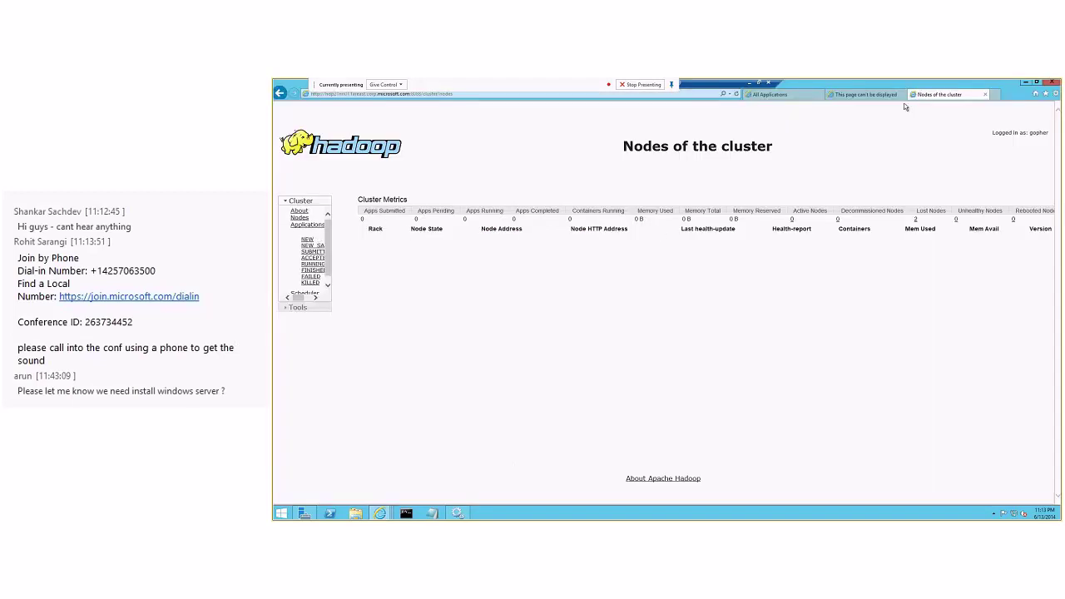
{"action": "left_click", "coordinate": [749, 84]}
{"action": "mouse_move", "coordinate": [588, 514]}
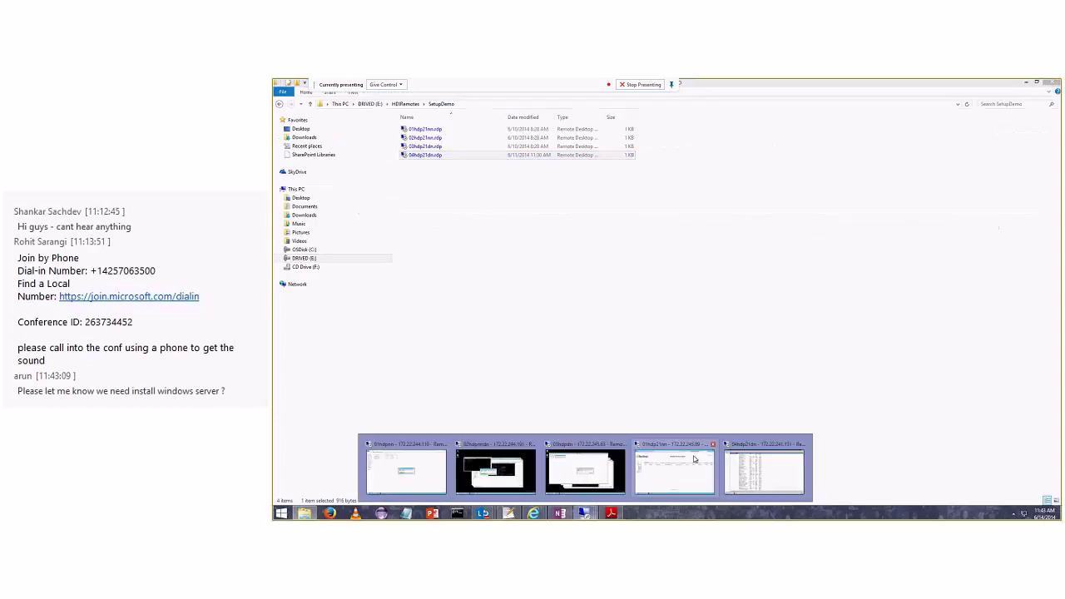
{"action": "left_click", "coordinate": [760, 460]}
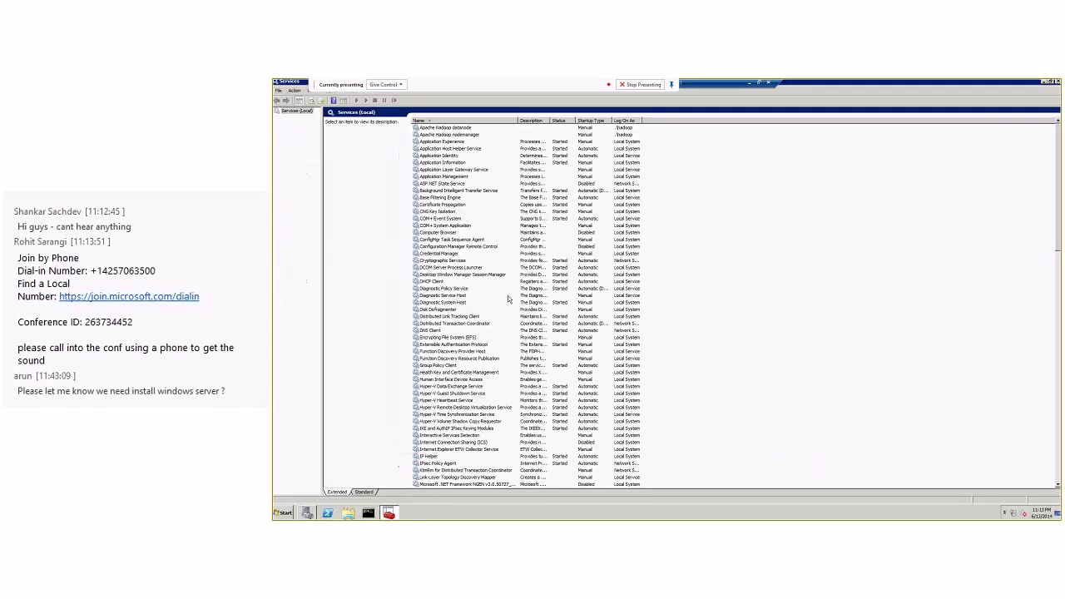
Start the Apache Hadoop datanode service from its right-click menu.
{"action": "left_click", "coordinate": [466, 128]}
{"action": "right_click", "coordinate": [467, 126]}
{"action": "left_click", "coordinate": [479, 131]}
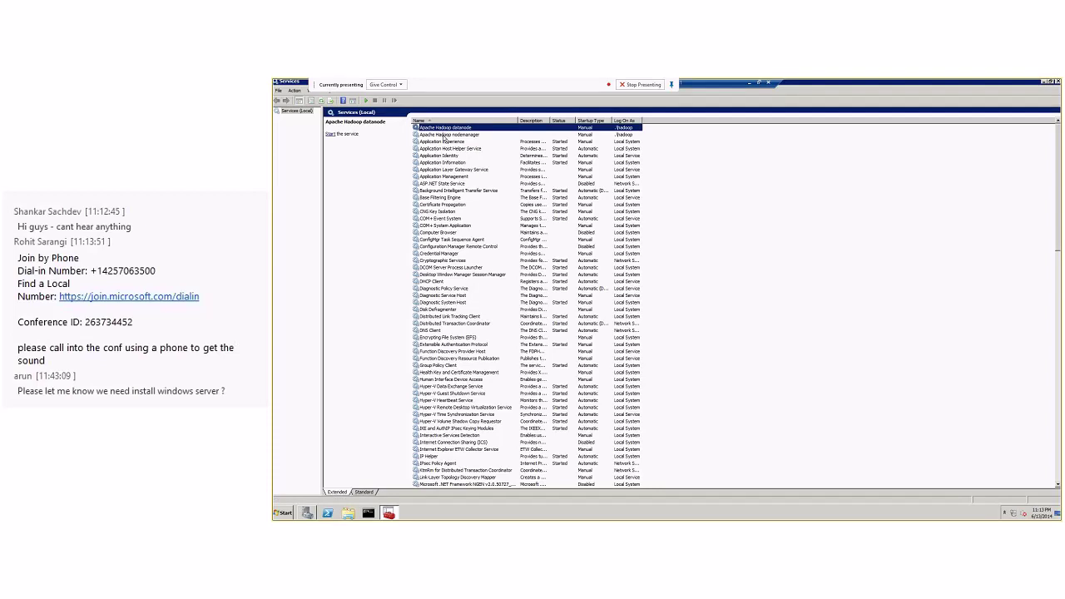
{"action": "right_click", "coordinate": [445, 131]}
{"action": "left_click", "coordinate": [455, 136]}
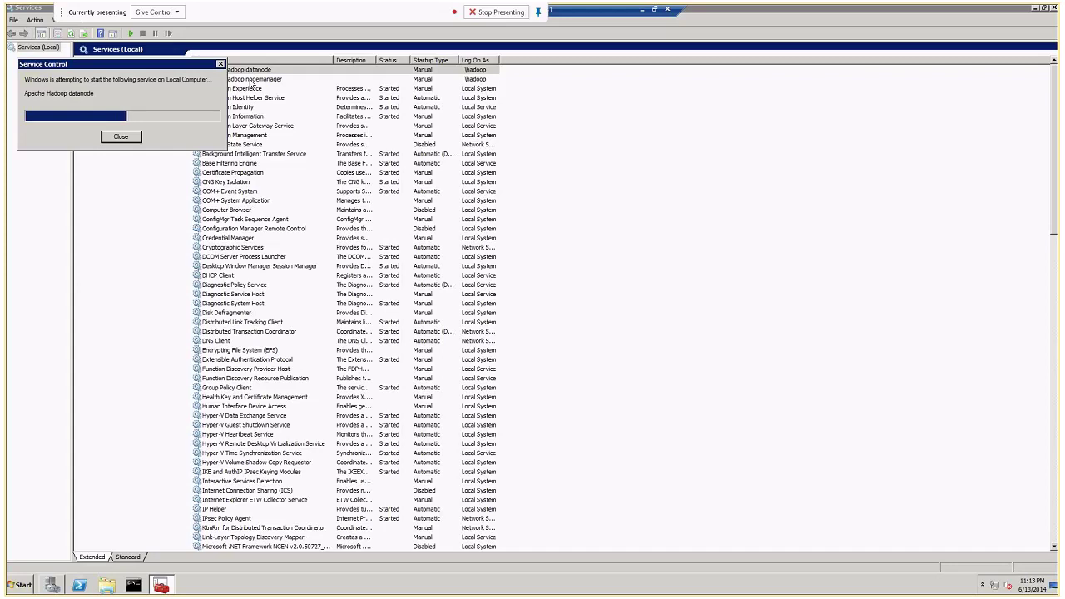
Start the Apache Hadoop nodemanager service as well.
{"action": "left_click", "coordinate": [251, 79]}
{"action": "right_click", "coordinate": [251, 84]}
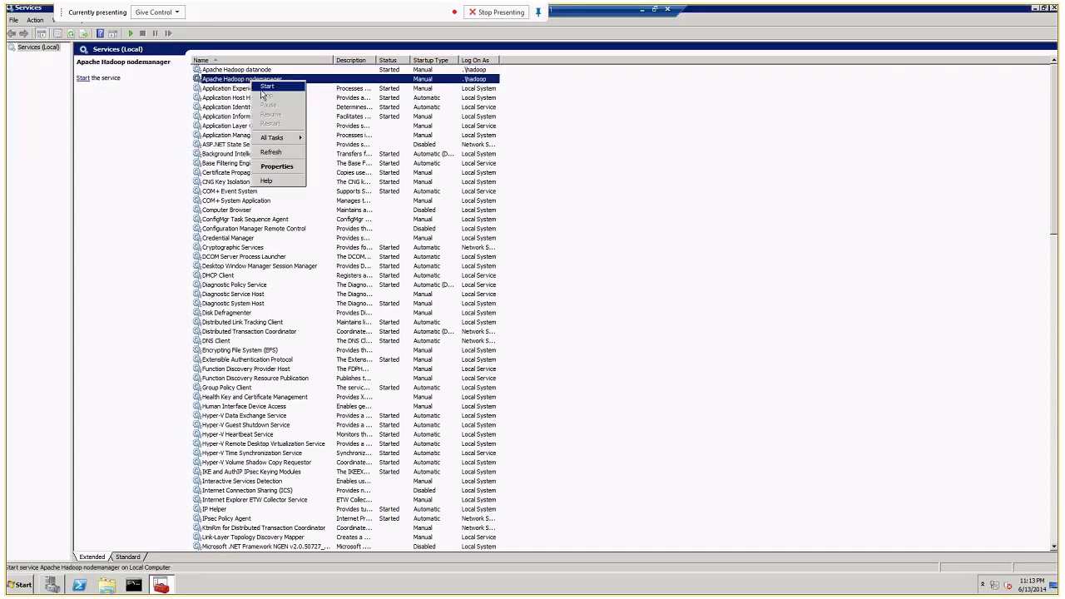
{"action": "left_click", "coordinate": [266, 86]}
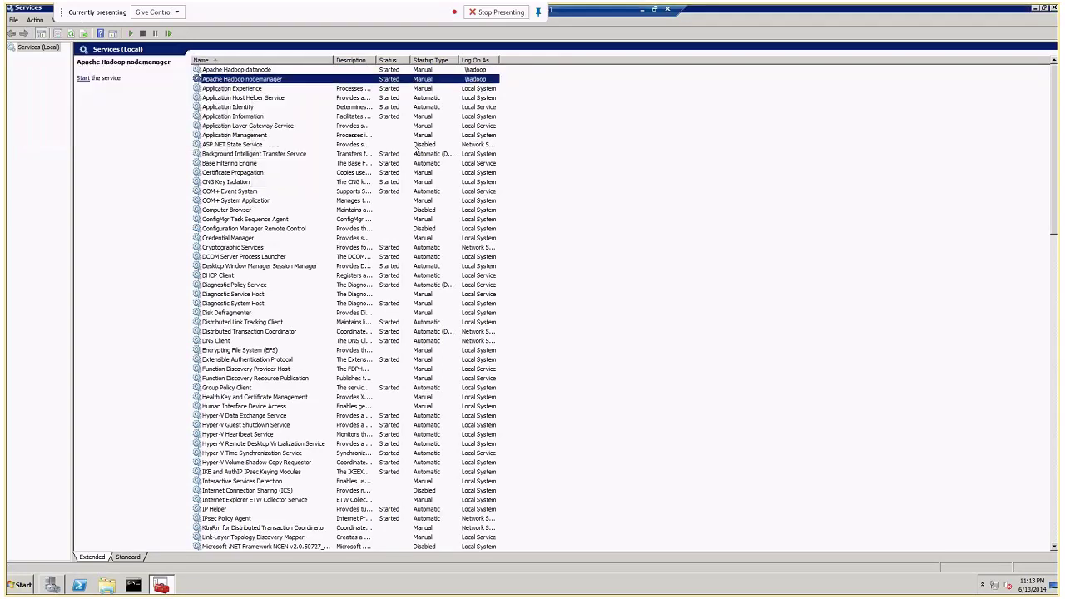
Switch from the data node session to the 01hdp21nn name node session and view the cluster's NEW applications.
{"action": "left_click", "coordinate": [641, 9]}
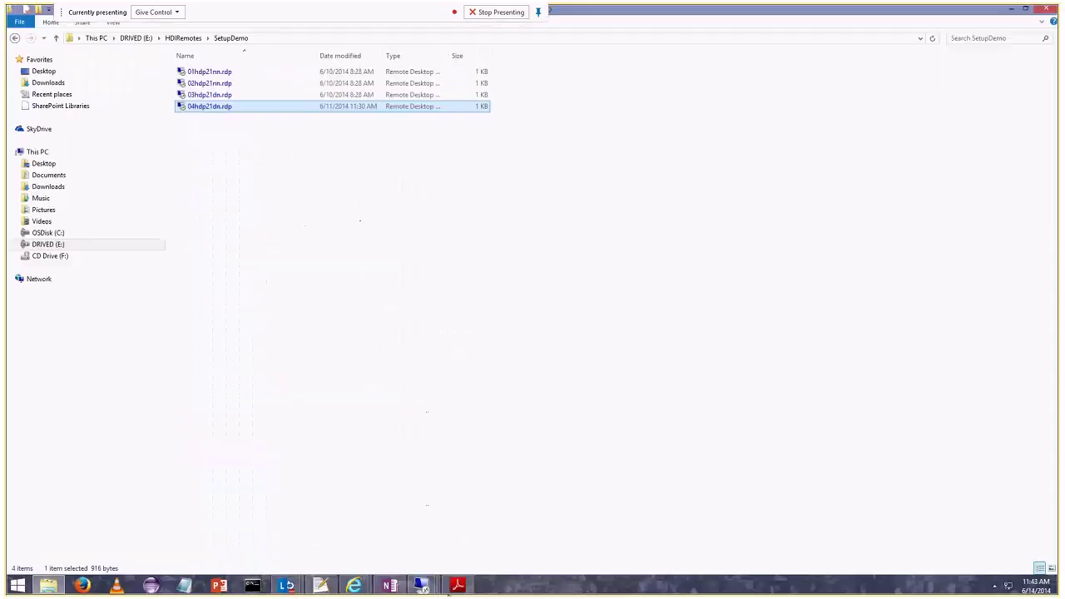
{"action": "mouse_move", "coordinate": [425, 576]}
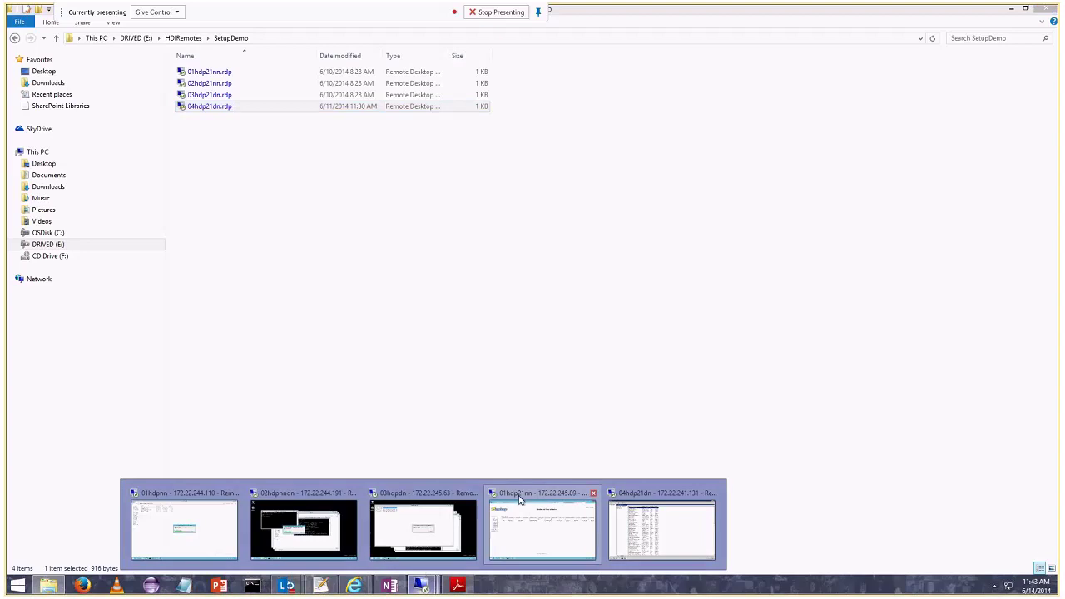
{"action": "left_click", "coordinate": [541, 529]}
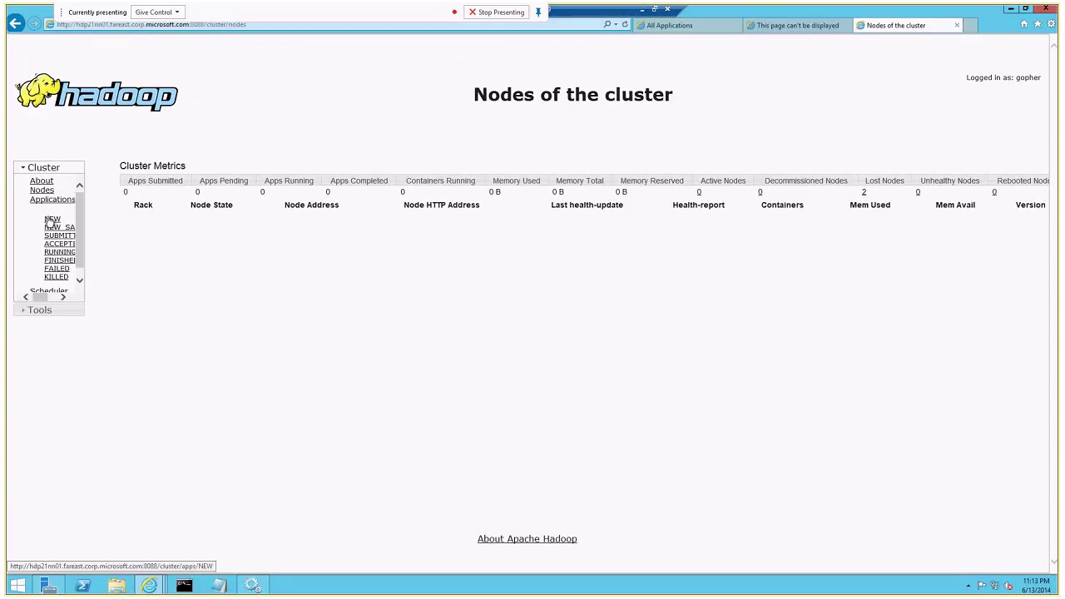
{"action": "left_click", "coordinate": [51, 219]}
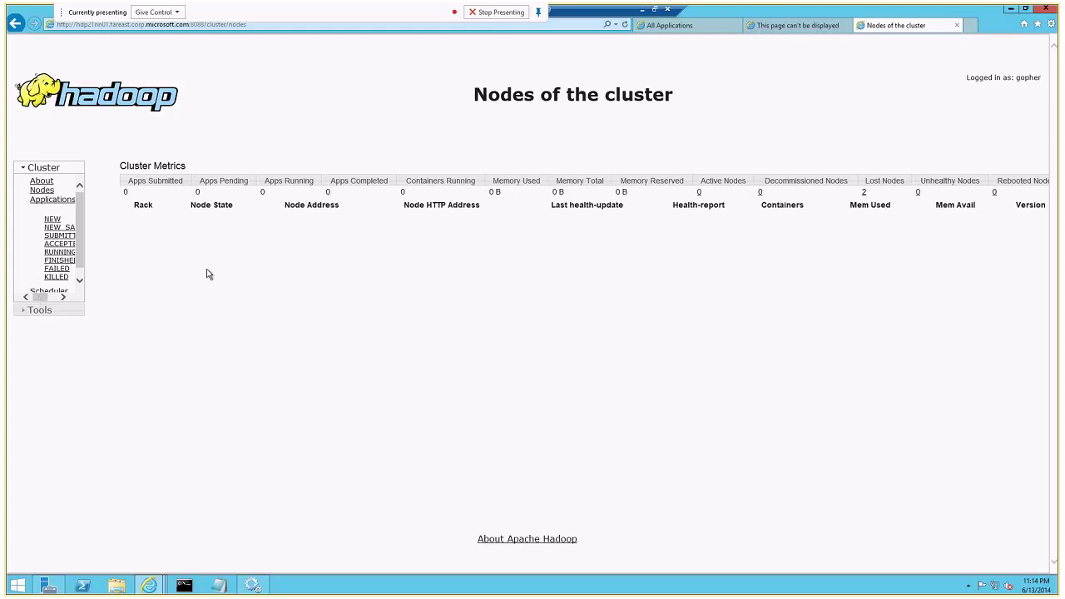
Minimize the cluster status web page and bring the name node session back up.
{"action": "left_click", "coordinate": [1008, 8]}
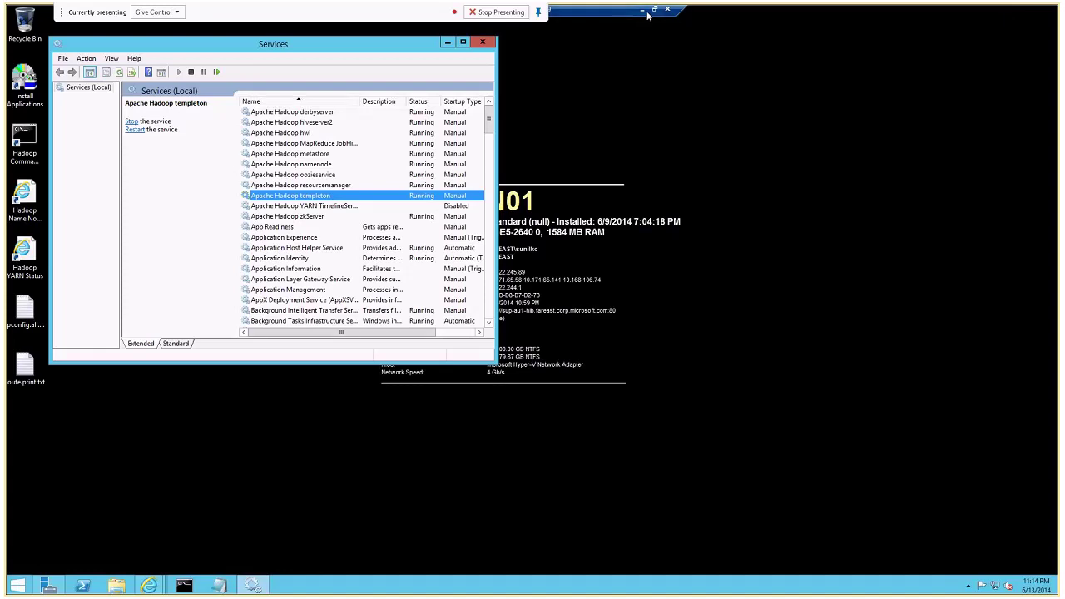
{"action": "left_click", "coordinate": [644, 10]}
{"action": "left_click", "coordinate": [420, 586]}
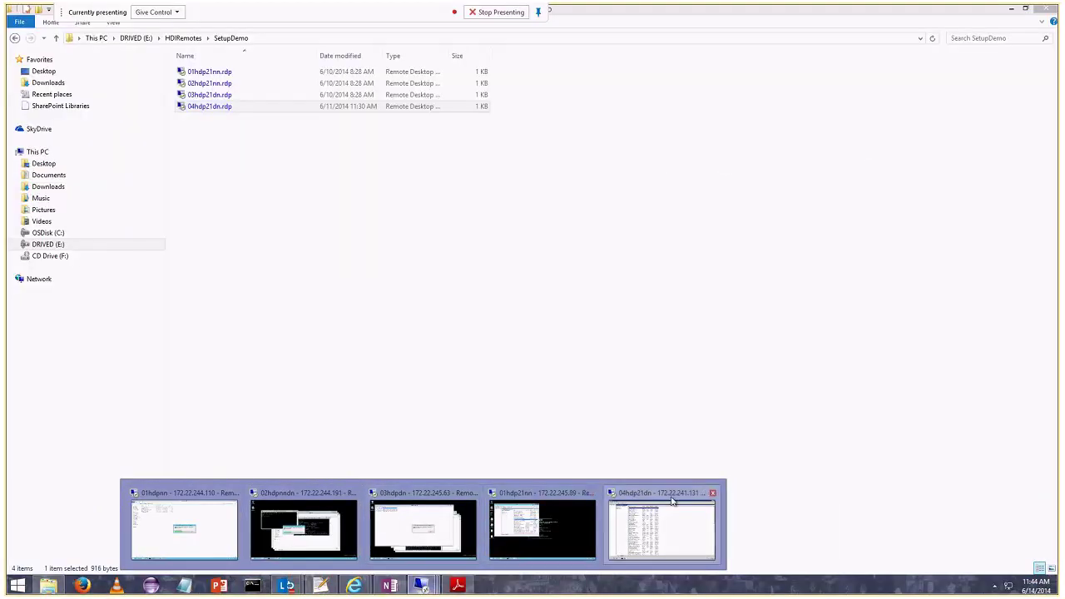
{"action": "left_click", "coordinate": [531, 507]}
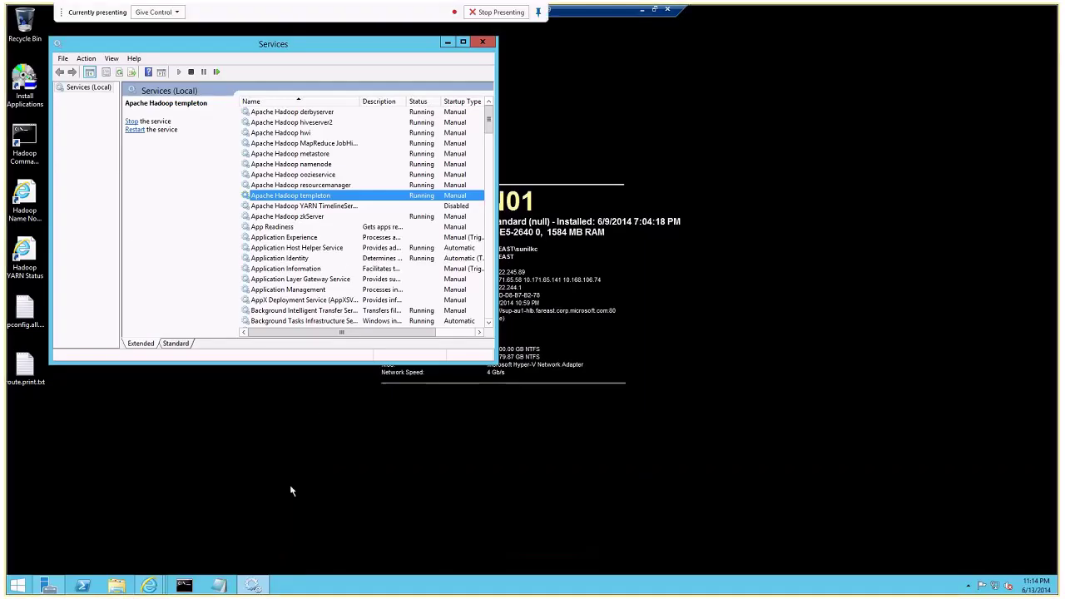
Open File Explorer to C:\hadoop\hdp\hadoop-2.4.0.2.1.1.0-1621\bin and maximize the window.
{"action": "left_click", "coordinate": [116, 585]}
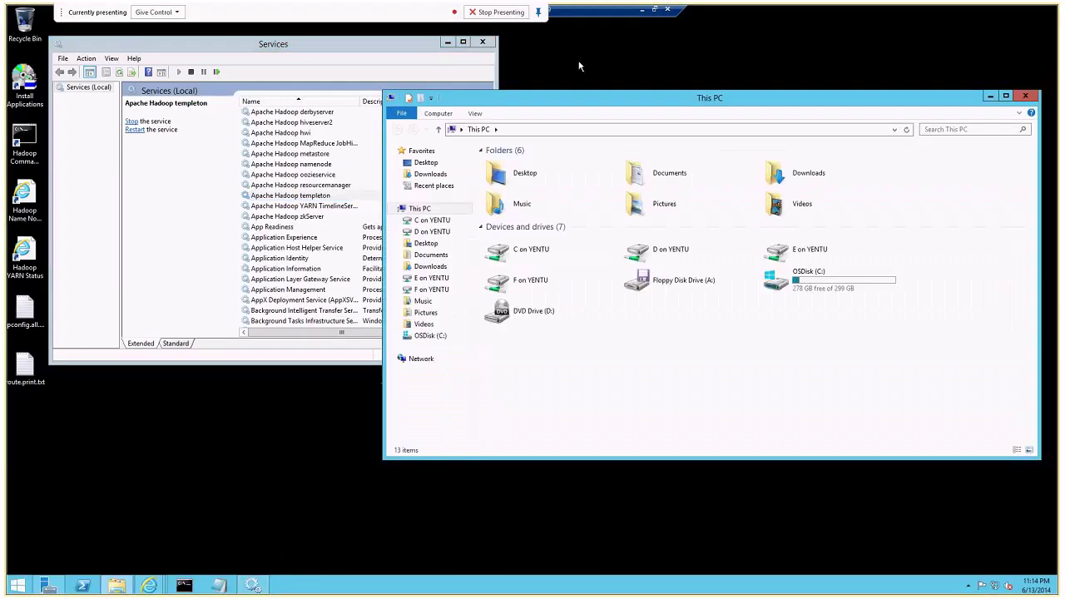
{"action": "left_click_drag", "start_coordinate": [576, 94], "coordinate": [481, 131]}
{"action": "double_click", "coordinate": [811, 279]}
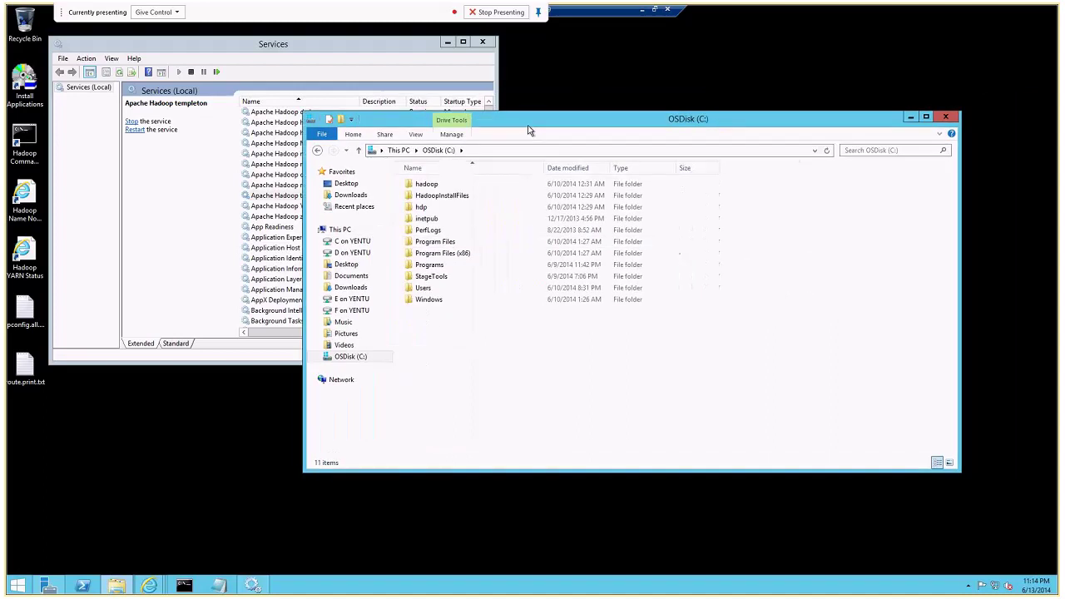
{"action": "double_click", "coordinate": [424, 184]}
{"action": "double_click", "coordinate": [421, 184]}
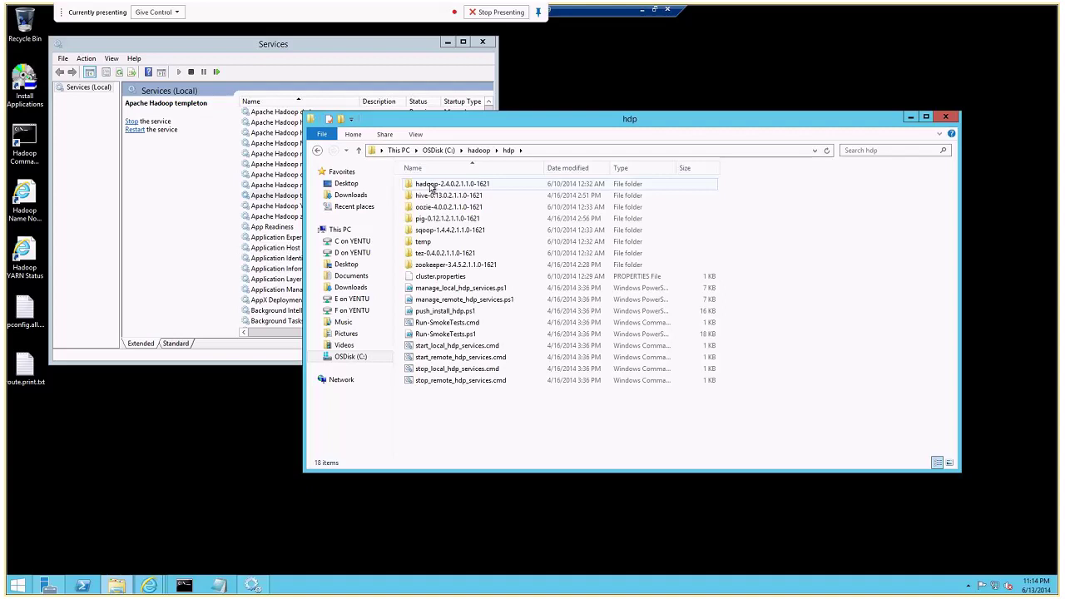
{"action": "double_click", "coordinate": [430, 186]}
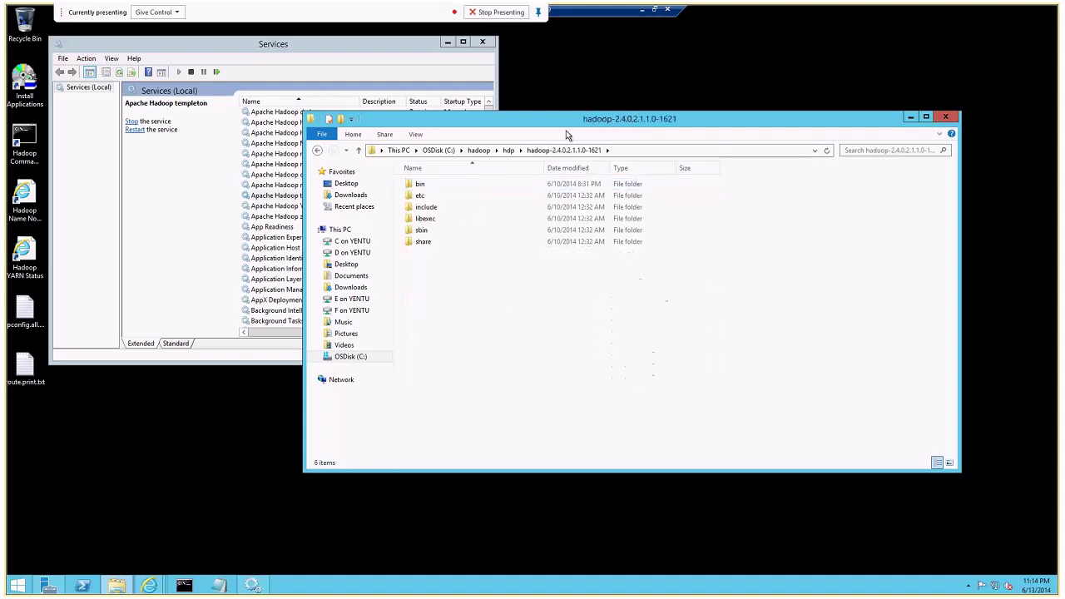
{"action": "double_click", "coordinate": [424, 184]}
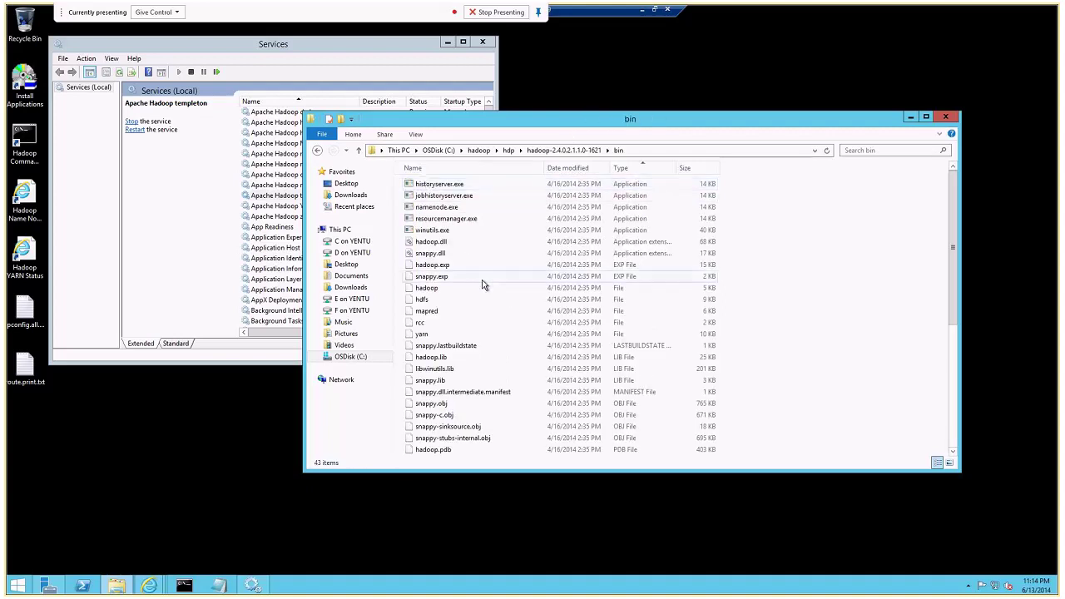
{"action": "scroll", "coordinate": [483, 285], "scroll_direction": "down", "scroll_amount": 3}
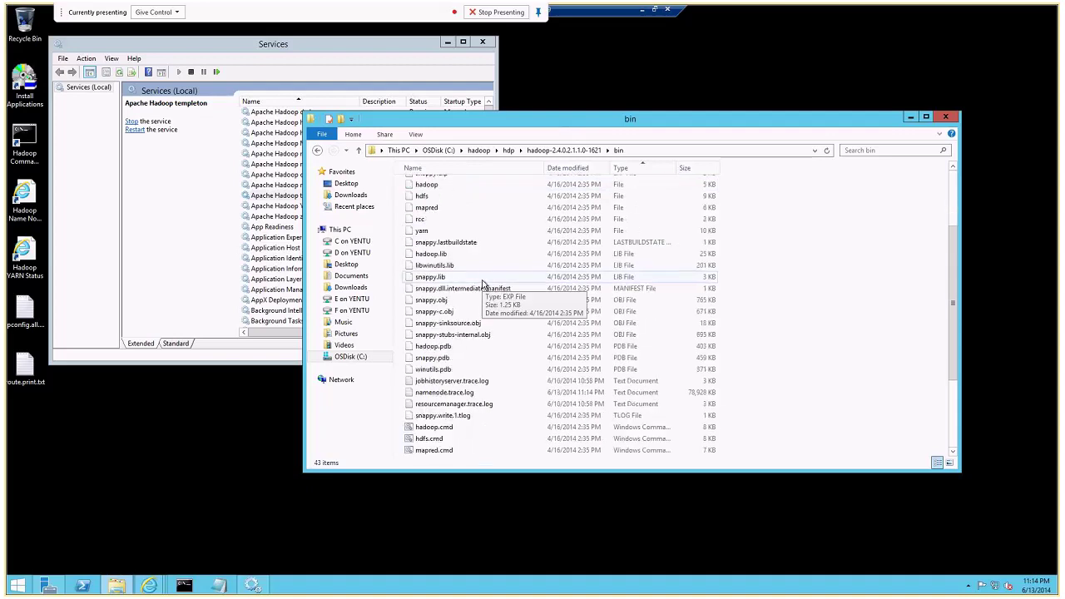
{"action": "scroll", "coordinate": [482, 286], "scroll_direction": "up", "scroll_amount": 3}
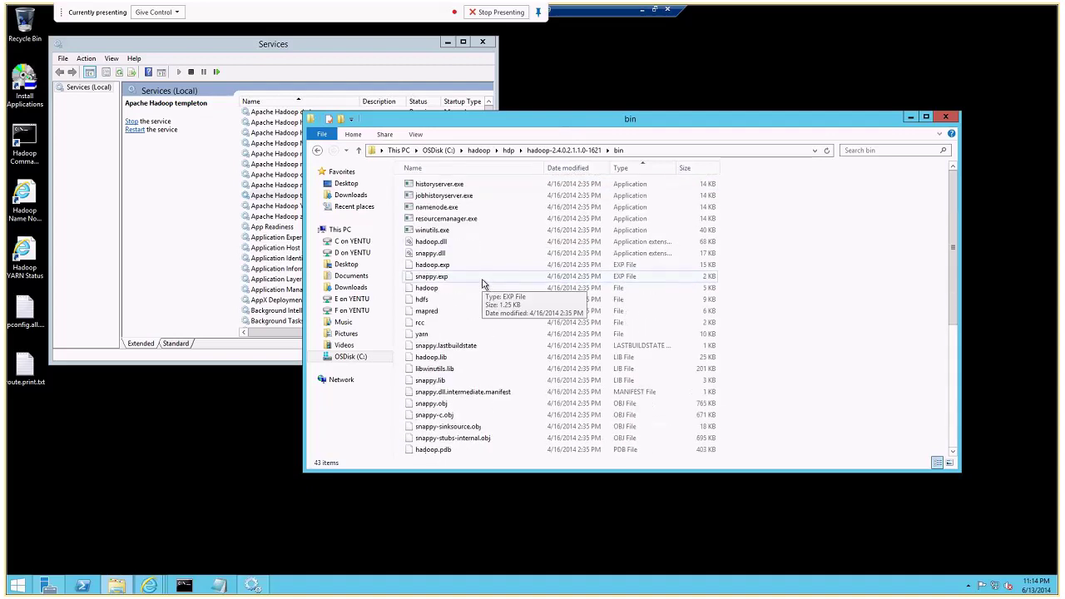
{"action": "key", "text": "super+Up"}
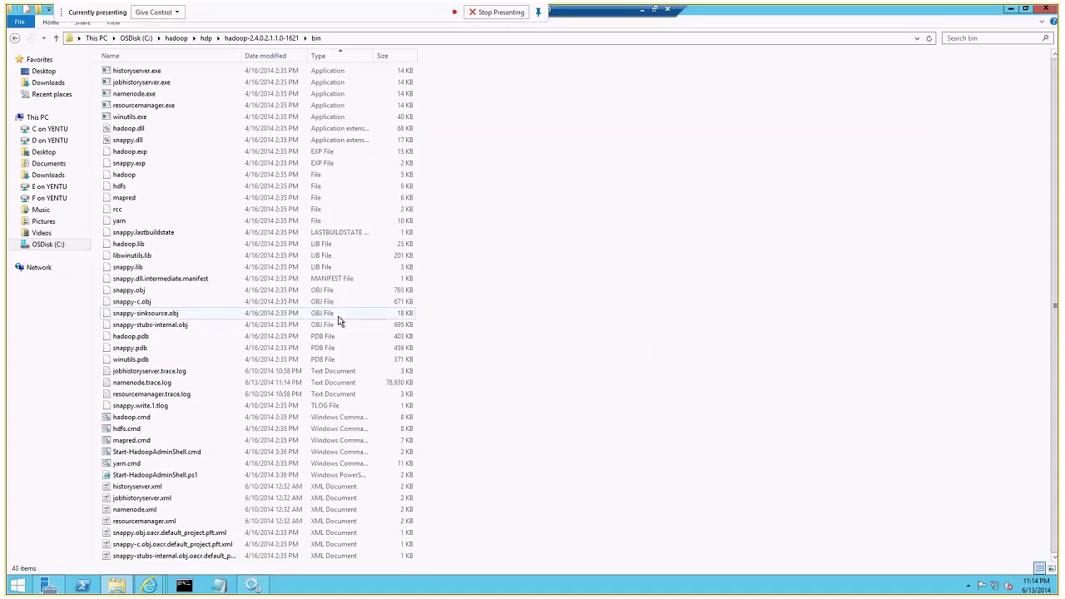
Go up to the hdp folder and back down into hadoop-2.4.0.2.1.1.0-1621\bin.
{"action": "left_click", "coordinate": [260, 38]}
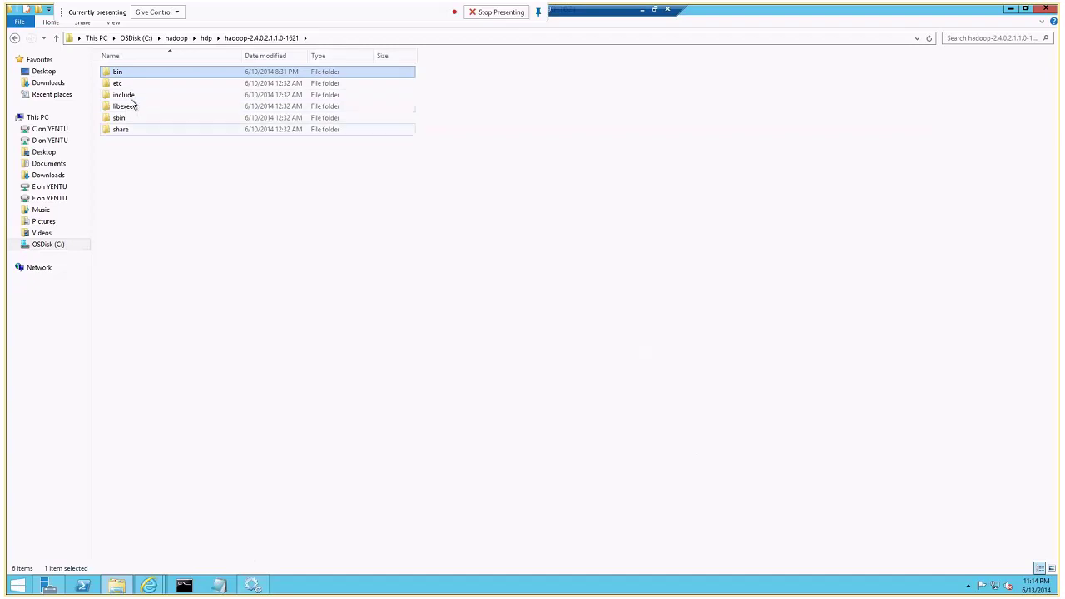
{"action": "left_click", "coordinate": [206, 38]}
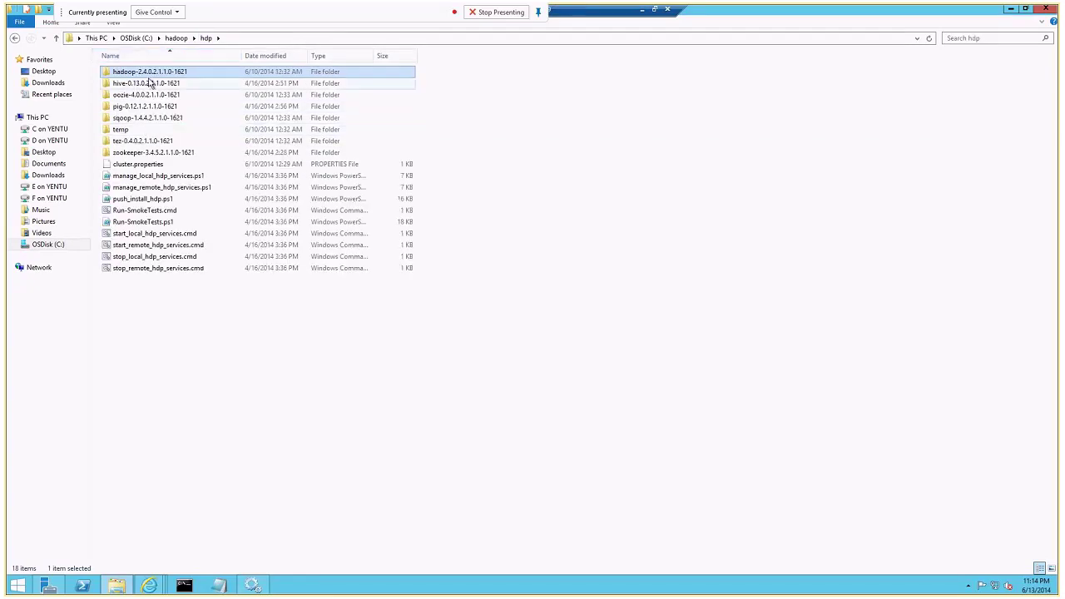
{"action": "double_click", "coordinate": [152, 74]}
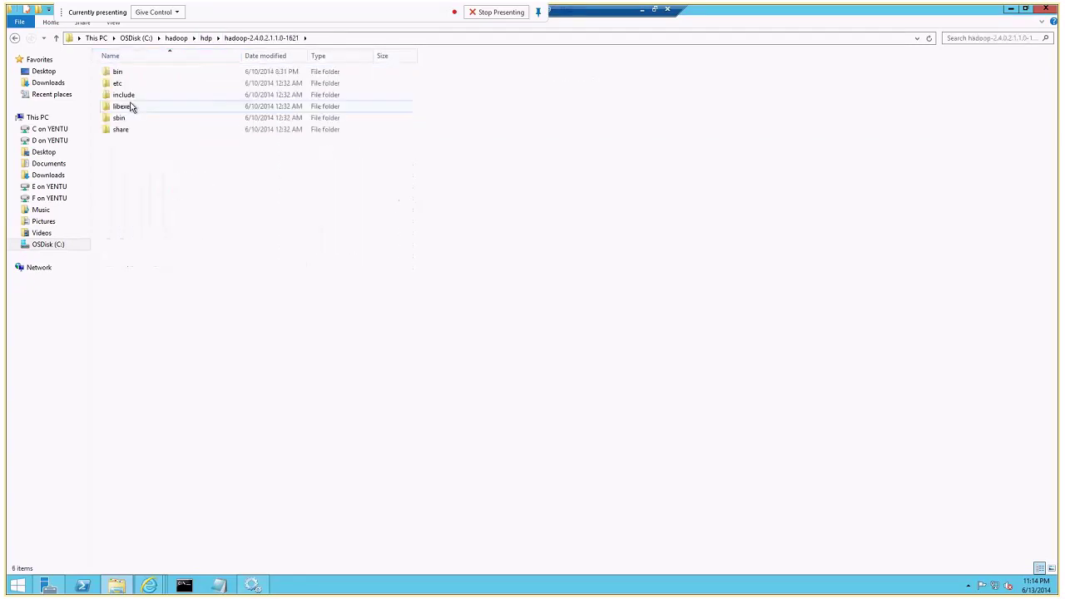
{"action": "left_click", "coordinate": [126, 76]}
{"action": "double_click", "coordinate": [124, 74]}
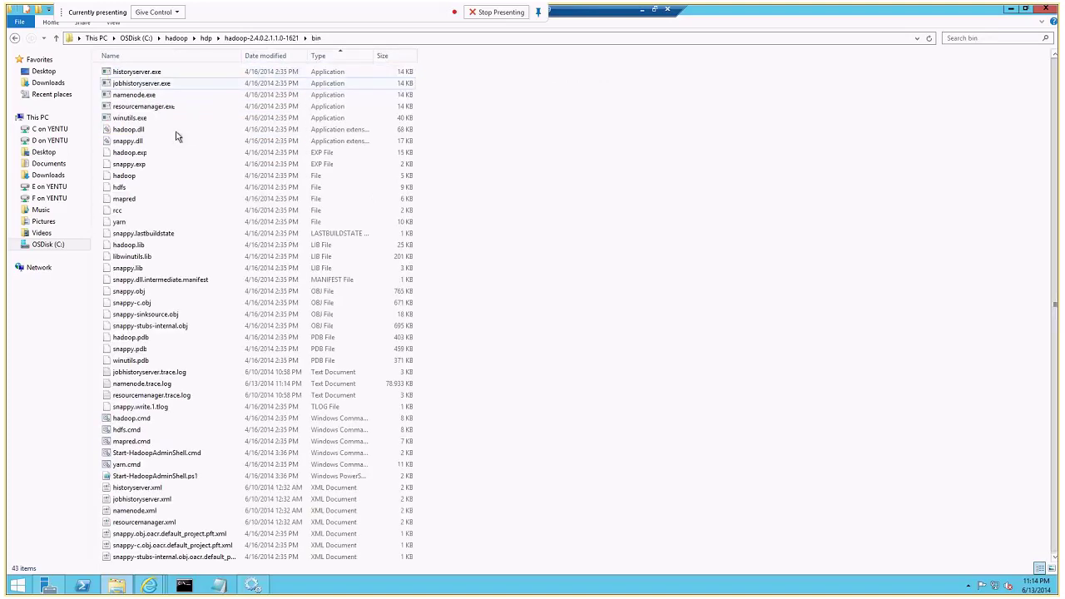
{"action": "key", "text": "s"}
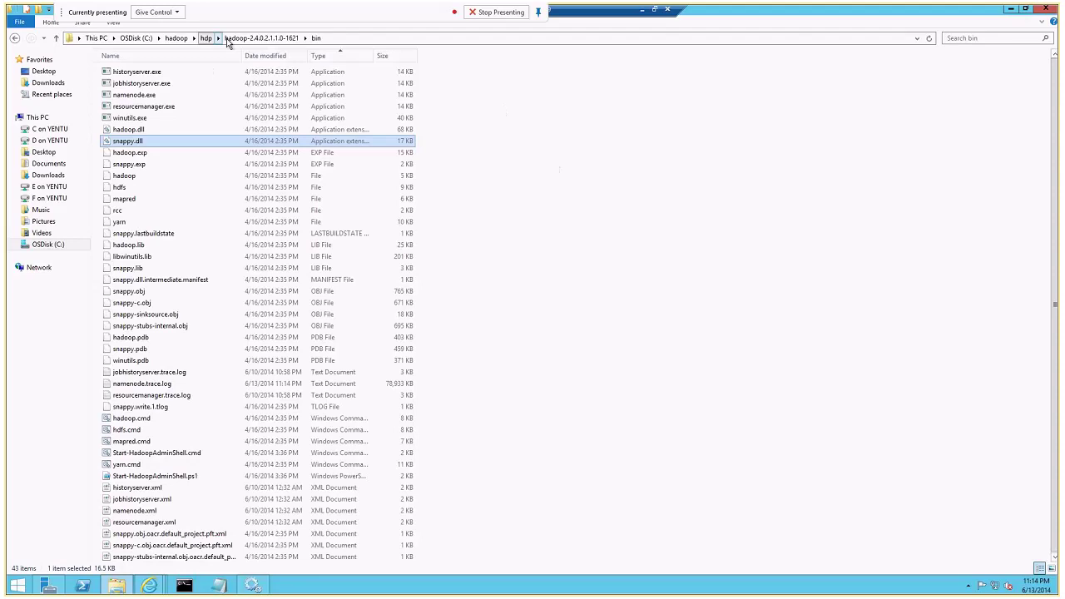
Navigate to hadoop-2.4.0.2.1.1.0-1621\etc\hadoop and select the slaves file.
{"action": "left_click", "coordinate": [241, 38]}
{"action": "double_click", "coordinate": [126, 83]}
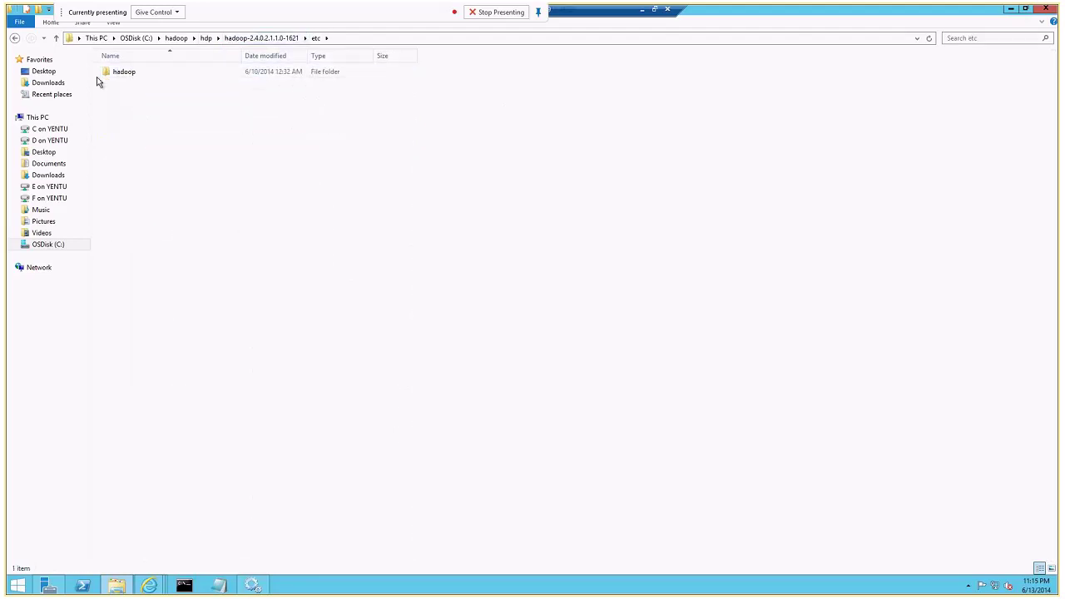
{"action": "double_click", "coordinate": [116, 72]}
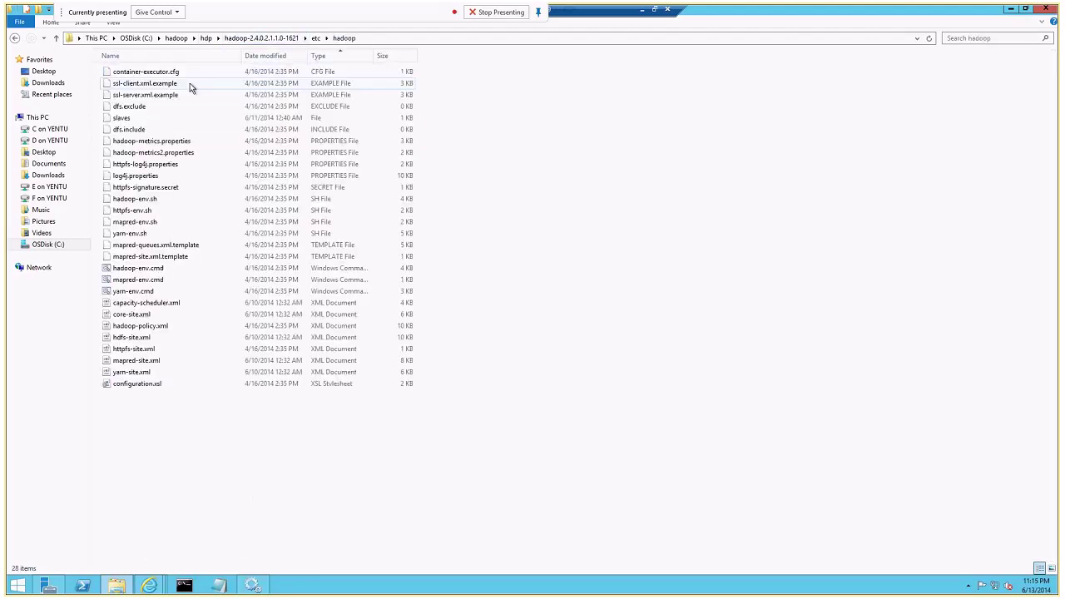
{"action": "left_click", "coordinate": [124, 117]}
Open the slaves file in a new Notepad window and move Notepad aside.
{"action": "right_click", "coordinate": [218, 584]}
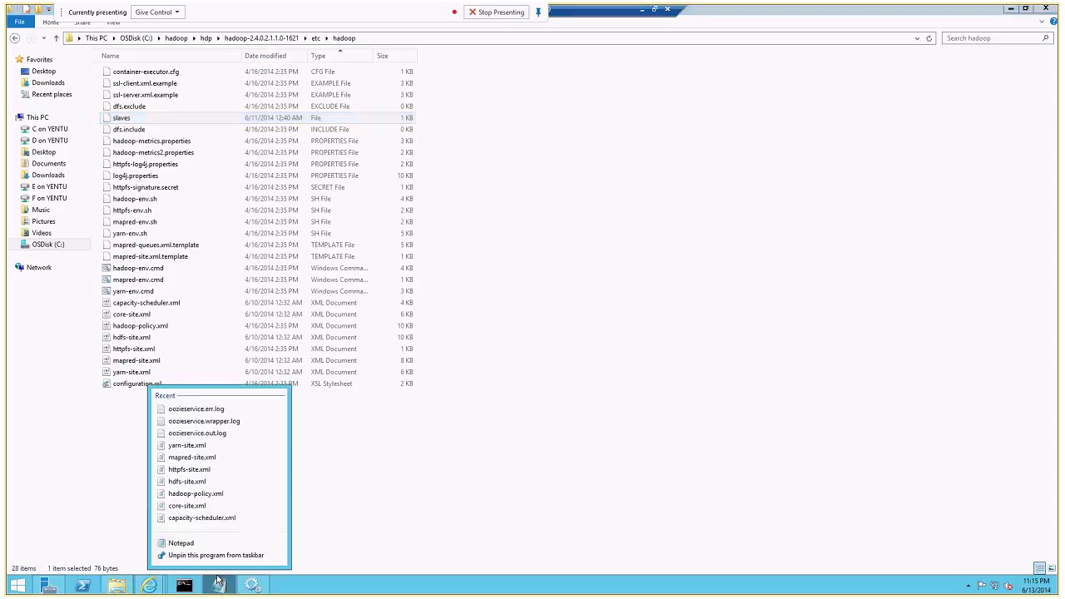
{"action": "left_click", "coordinate": [170, 548]}
{"action": "left_click_drag", "start_coordinate": [124, 117], "coordinate": [188, 258]}
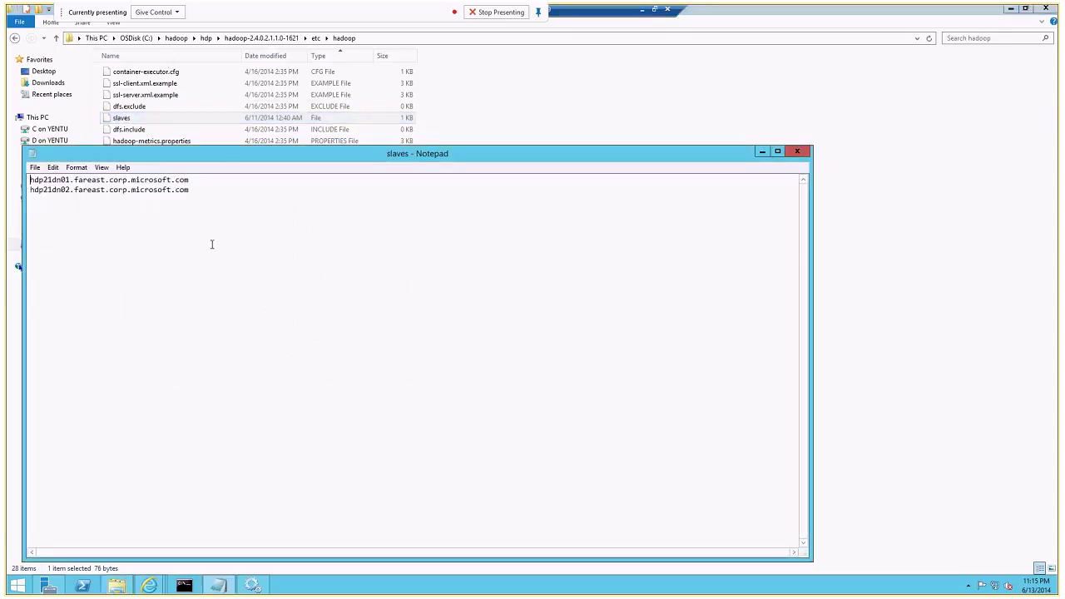
{"action": "left_click_drag", "start_coordinate": [231, 160], "coordinate": [589, 194]}
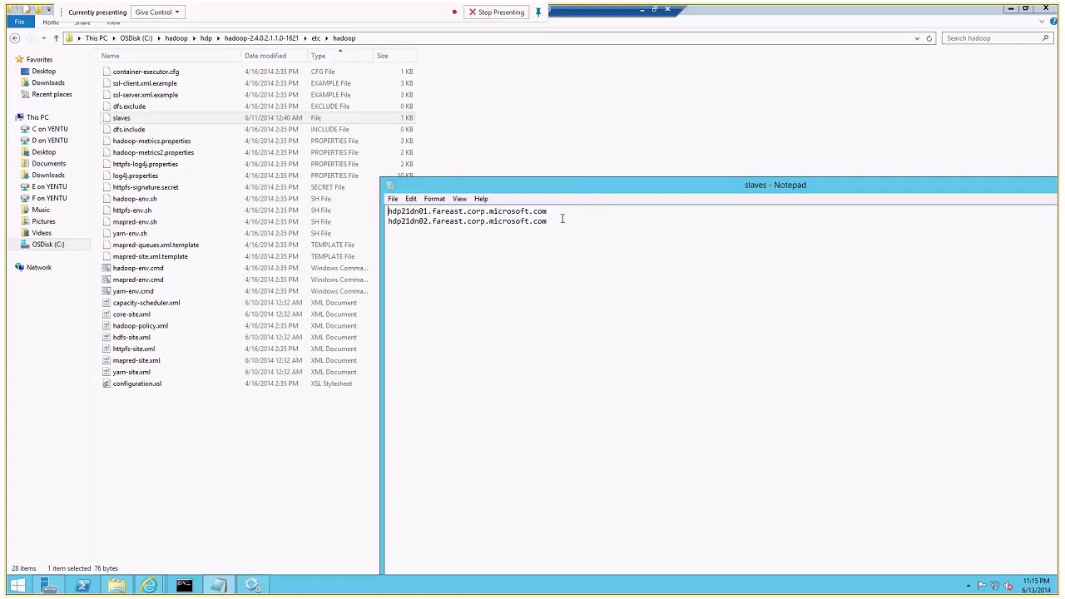
Highlight the first and second data node host names in the slaves file.
{"action": "left_click_drag", "start_coordinate": [562, 219], "coordinate": [384, 222]}
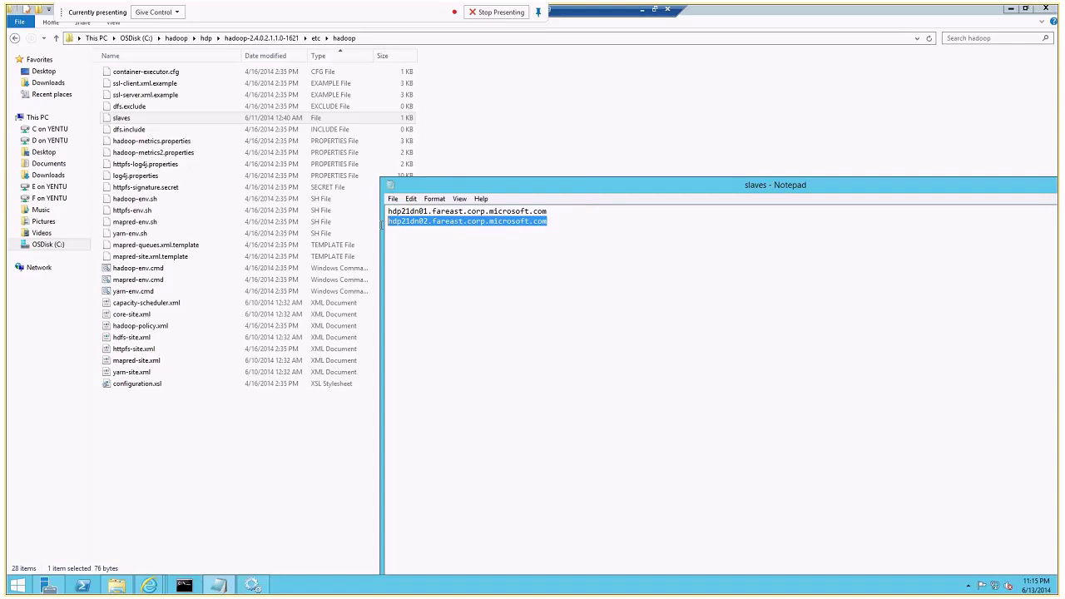
{"action": "left_click_drag", "start_coordinate": [499, 184], "coordinate": [334, 183]}
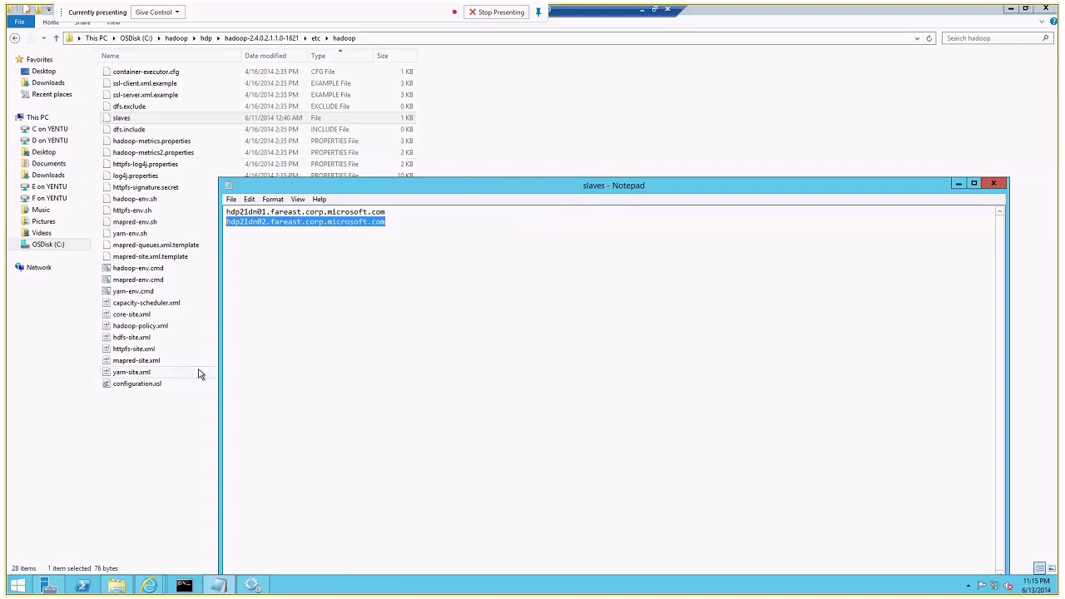
{"action": "left_click_drag", "start_coordinate": [391, 215], "coordinate": [223, 211]}
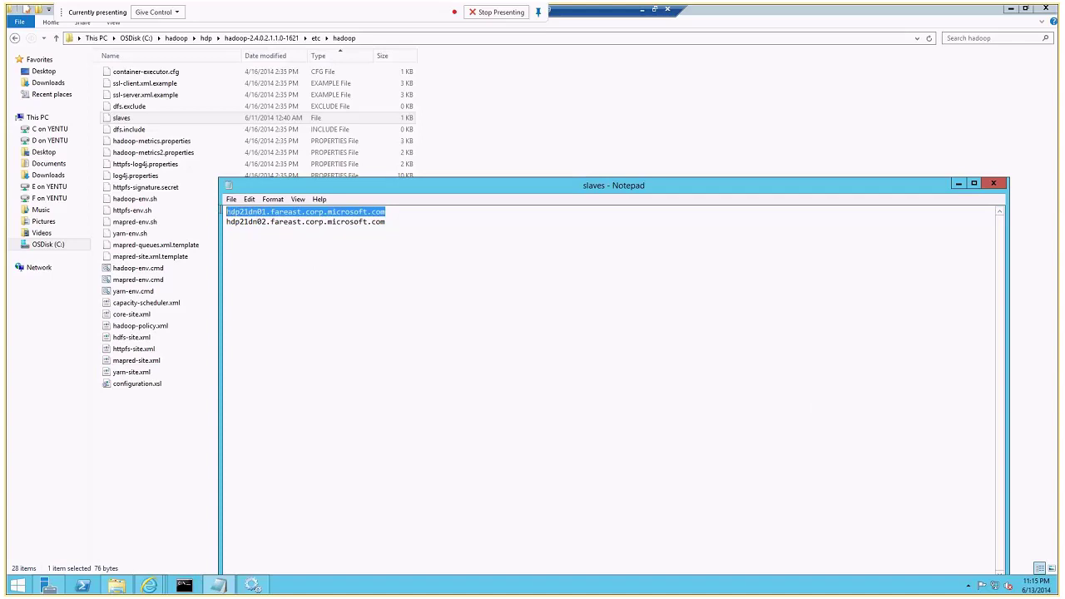
{"action": "left_click_drag", "start_coordinate": [438, 216], "coordinate": [223, 212]}
{"action": "left_click_drag", "start_coordinate": [388, 223], "coordinate": [218, 221]}
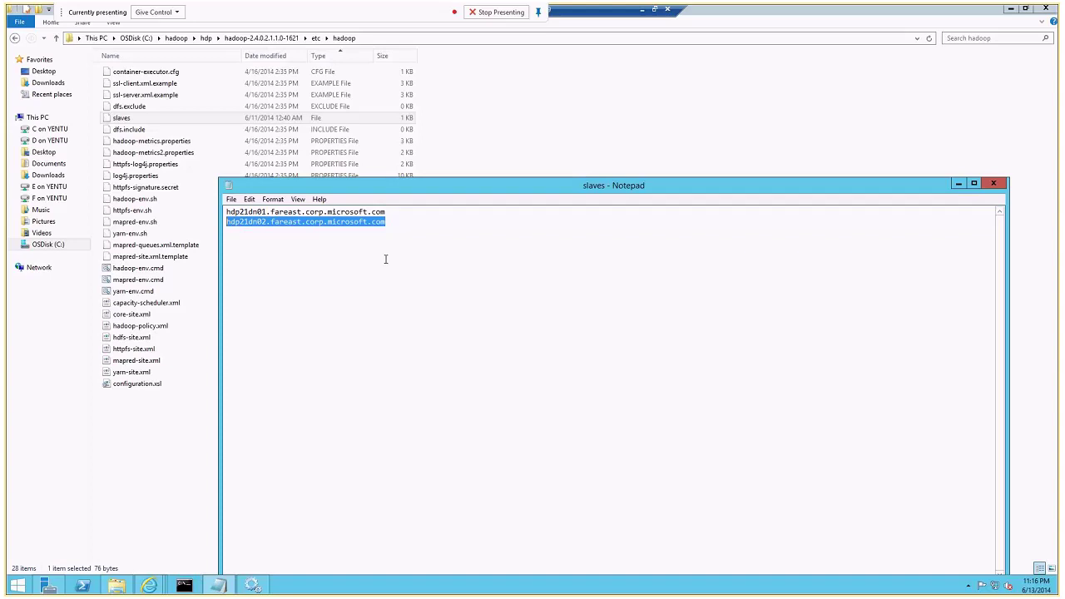
Select both host names with Ctrl+A, then highlight each data node host name again.
{"action": "left_click", "coordinate": [400, 264]}
{"action": "key", "text": "ctrl+a"}
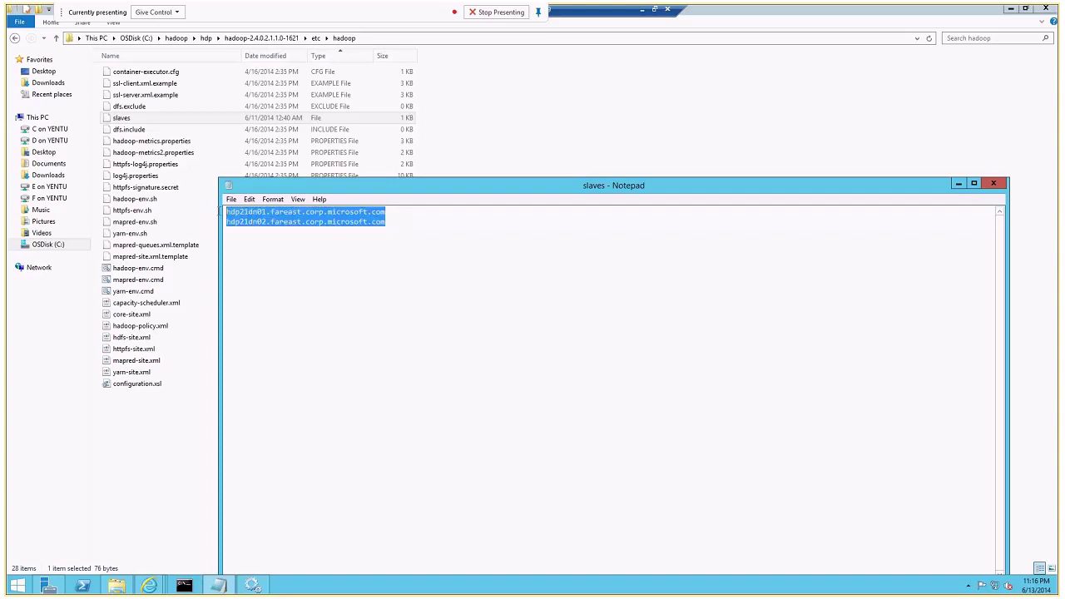
{"action": "left_click_drag", "start_coordinate": [389, 223], "coordinate": [232, 224]}
{"action": "left_click", "coordinate": [387, 213]}
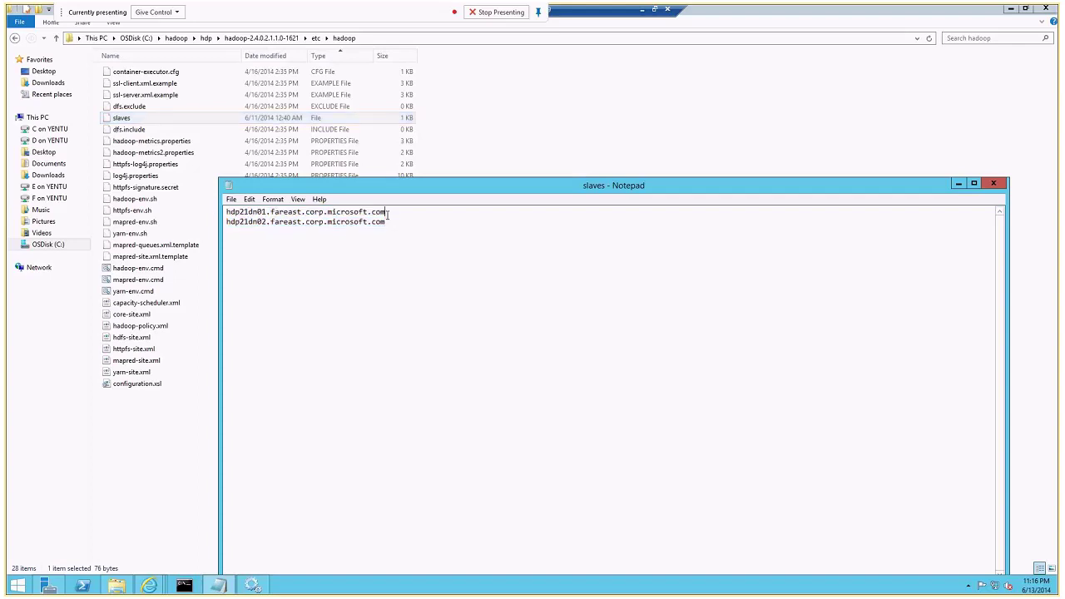
{"action": "left_click_drag", "start_coordinate": [396, 211], "coordinate": [226, 212]}
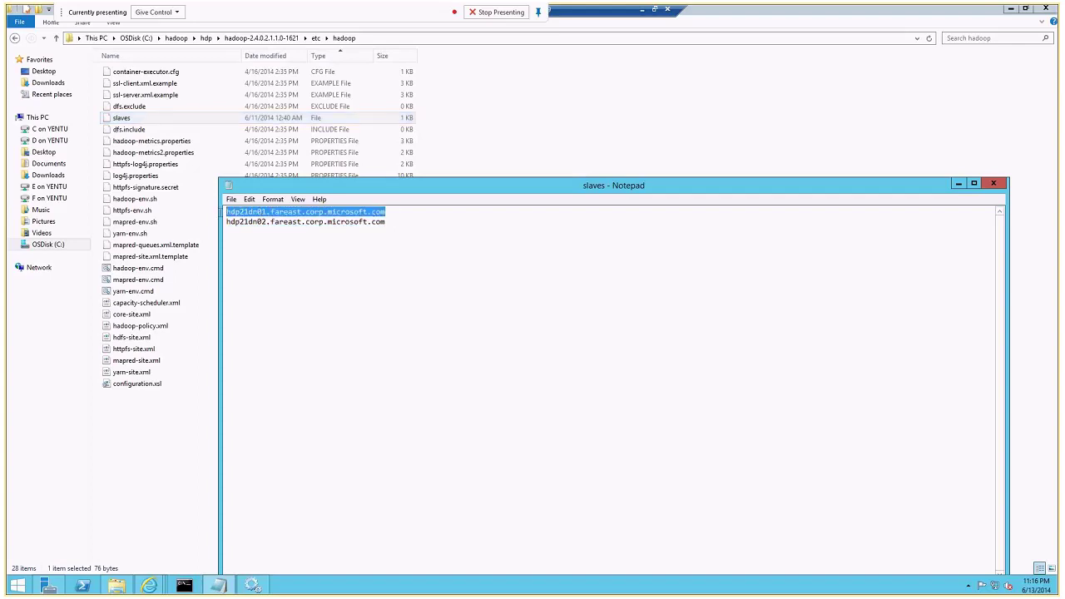
{"action": "left_click_drag", "start_coordinate": [386, 222], "coordinate": [227, 223]}
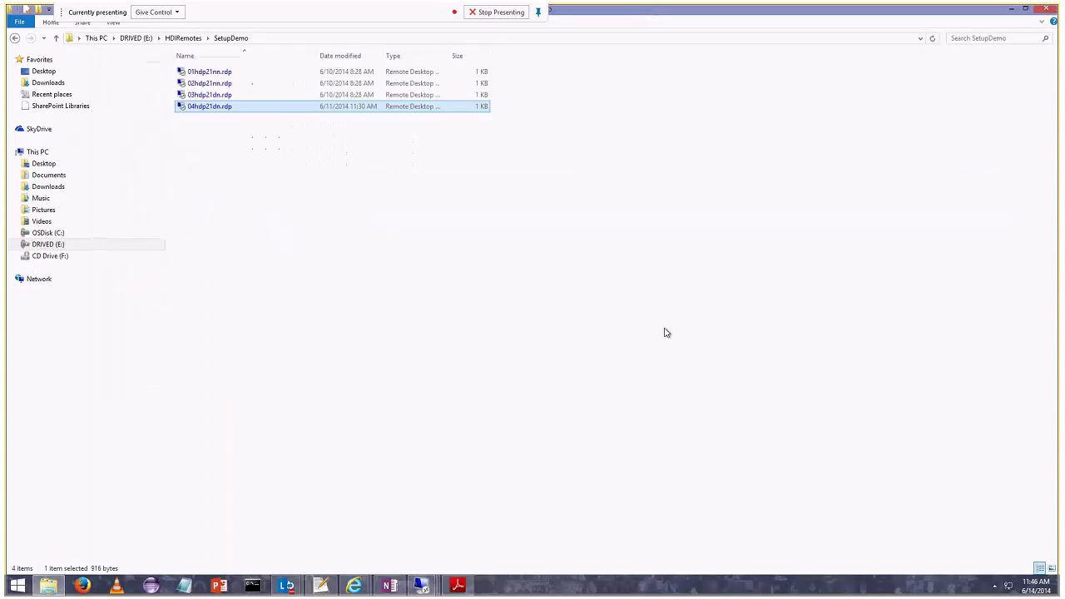
Cycle through the Remote Desktop sessions and open the one showing HDP 2.1.1.0 install progress.
{"action": "left_click", "coordinate": [422, 585]}
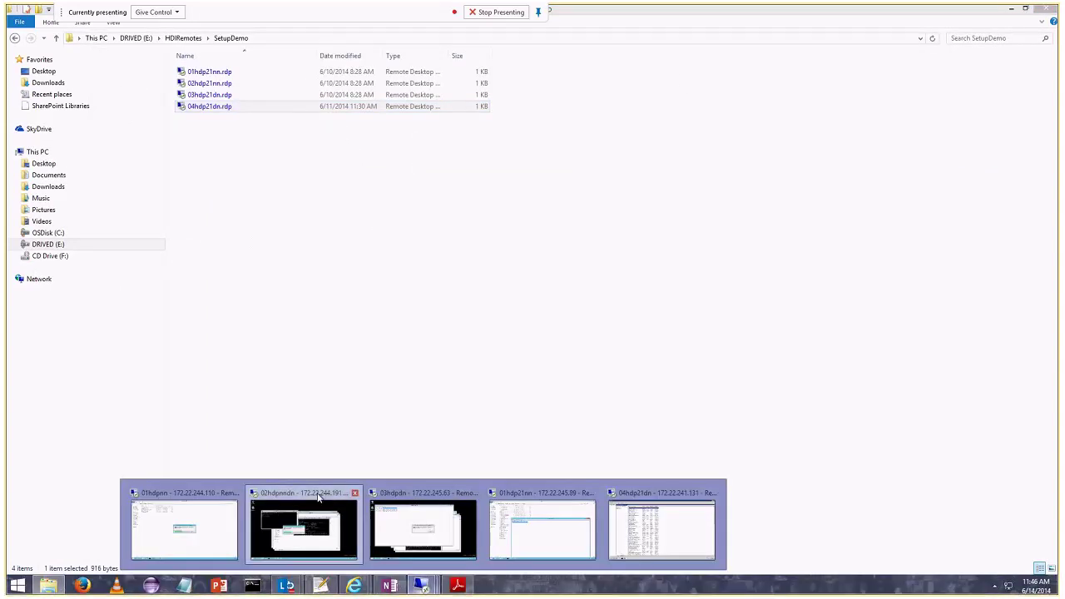
{"action": "left_click", "coordinate": [318, 496]}
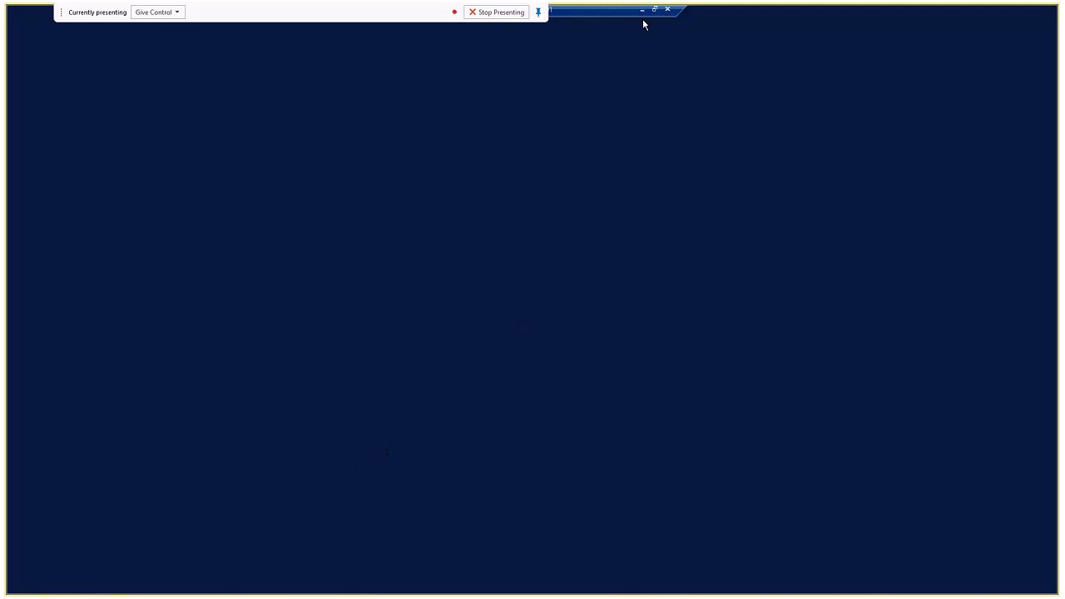
{"action": "left_click", "coordinate": [642, 9]}
{"action": "left_click", "coordinate": [424, 585]}
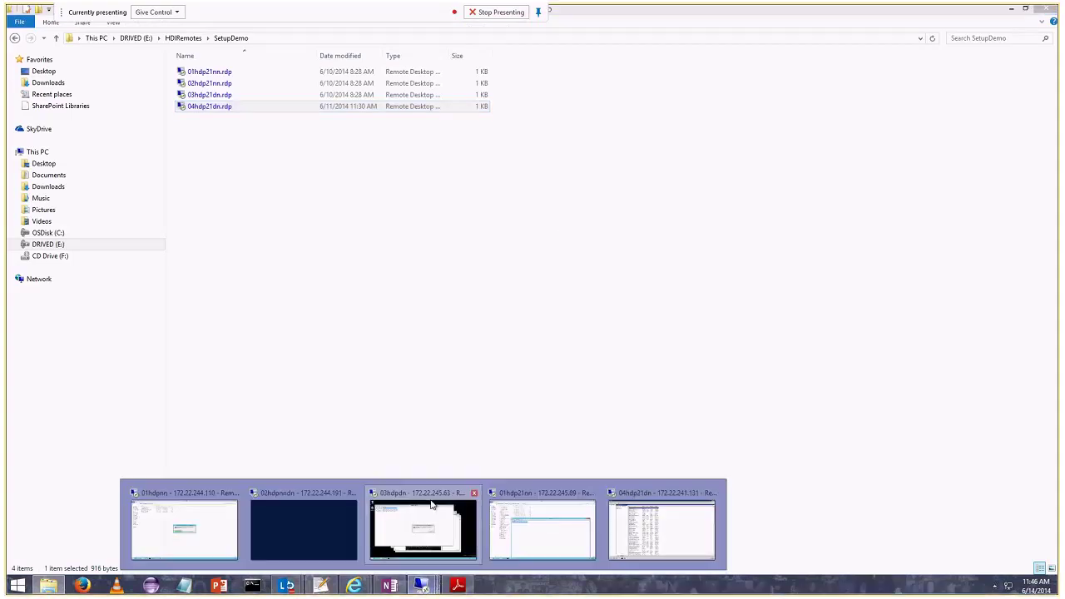
{"action": "left_click", "coordinate": [434, 503]}
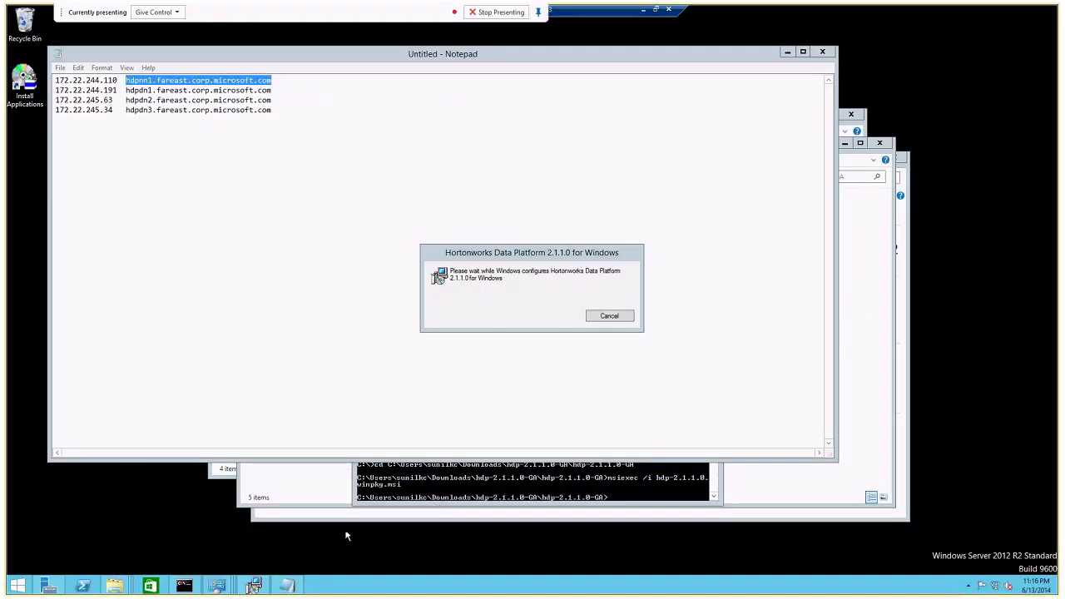
{"action": "left_click", "coordinate": [641, 14]}
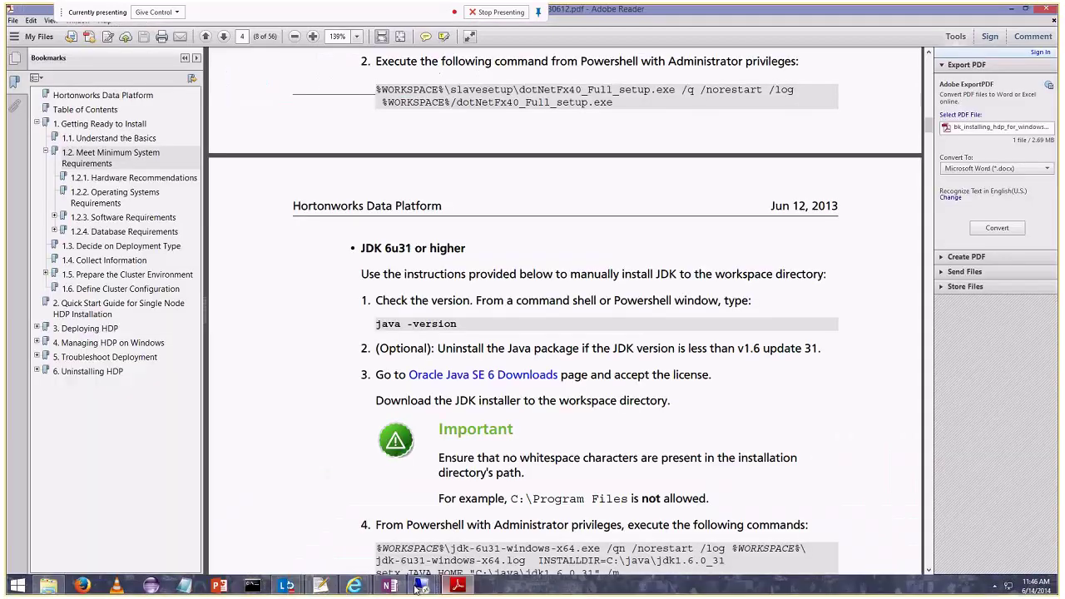
{"action": "mouse_move", "coordinate": [420, 584]}
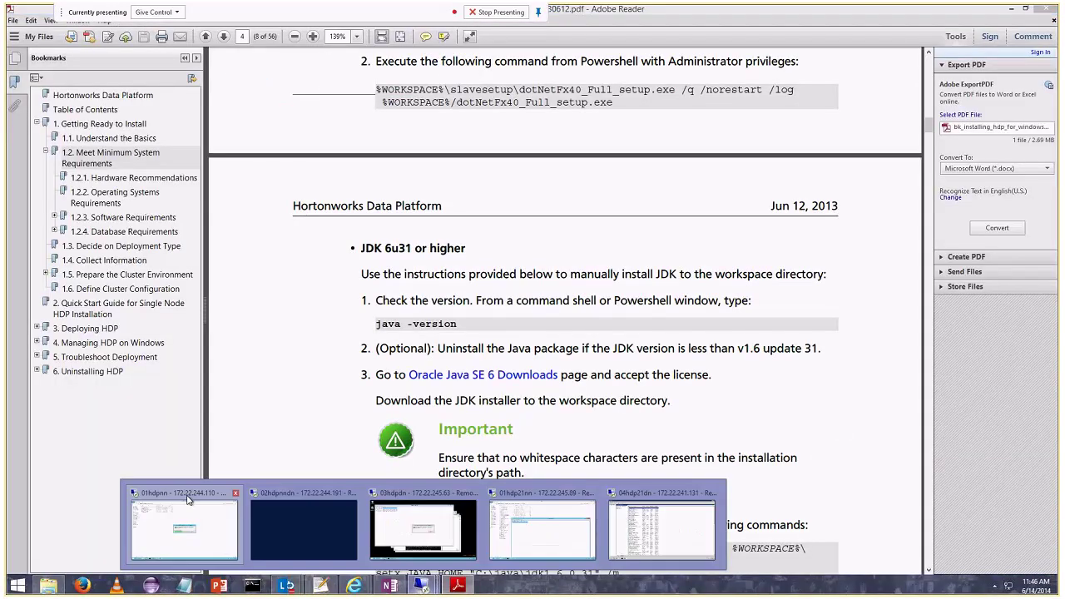
{"action": "left_click", "coordinate": [436, 528]}
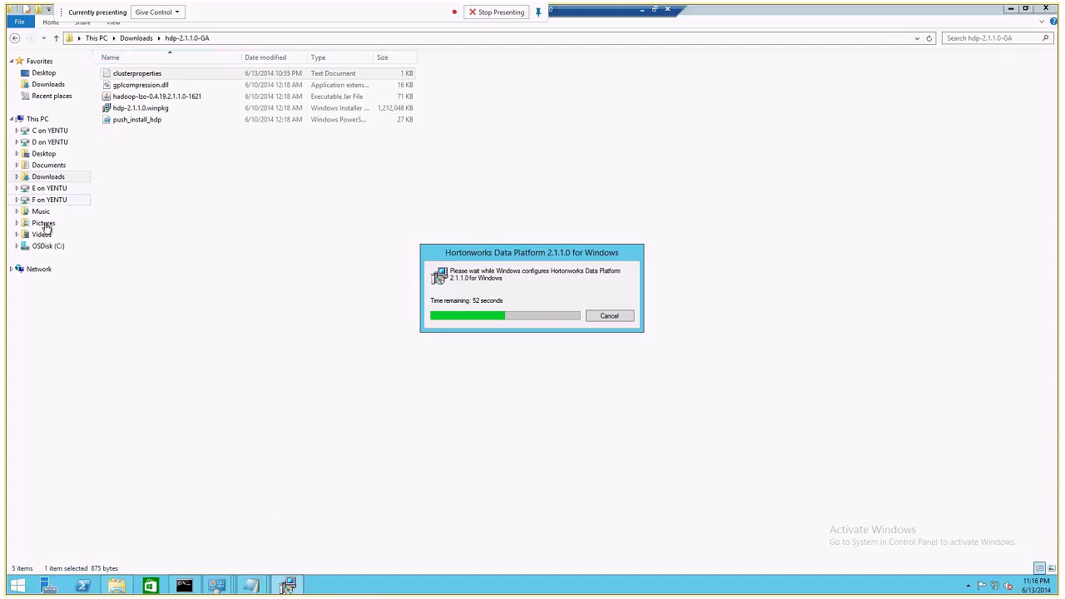
Show the Hadoop, HadoopInstallFiles and hdp folders on the remote C: drive, then minimize the session.
{"action": "left_click", "coordinate": [52, 247]}
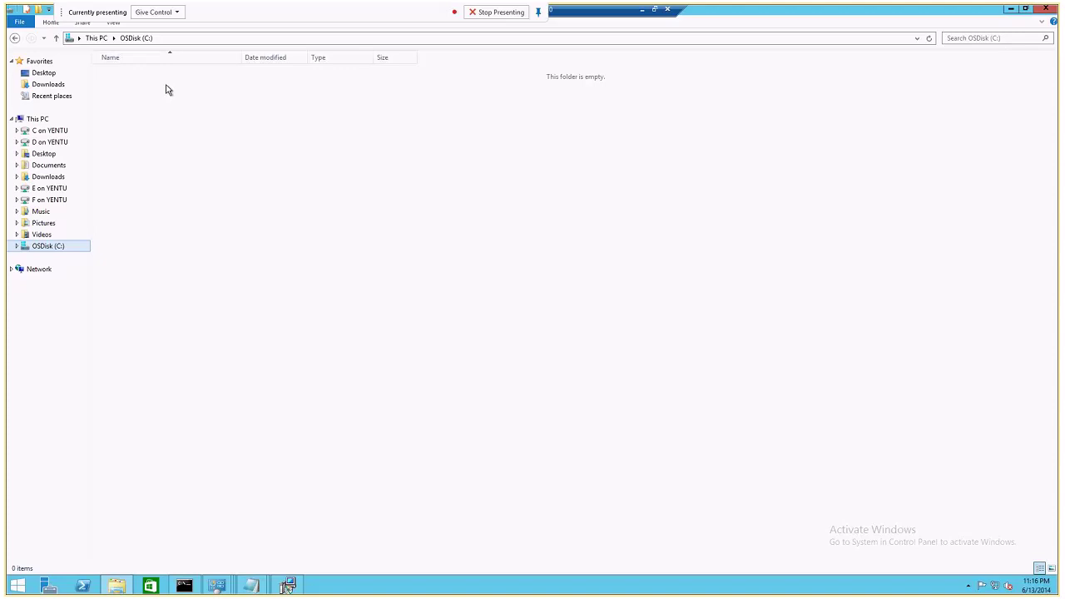
{"action": "left_click", "coordinate": [34, 248]}
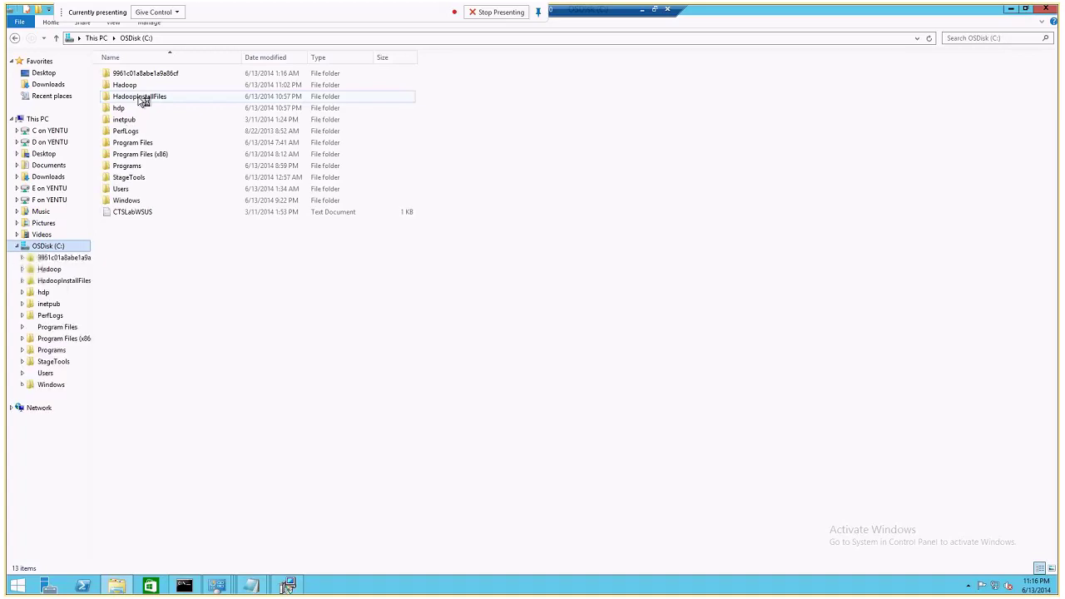
{"action": "left_click", "coordinate": [140, 97]}
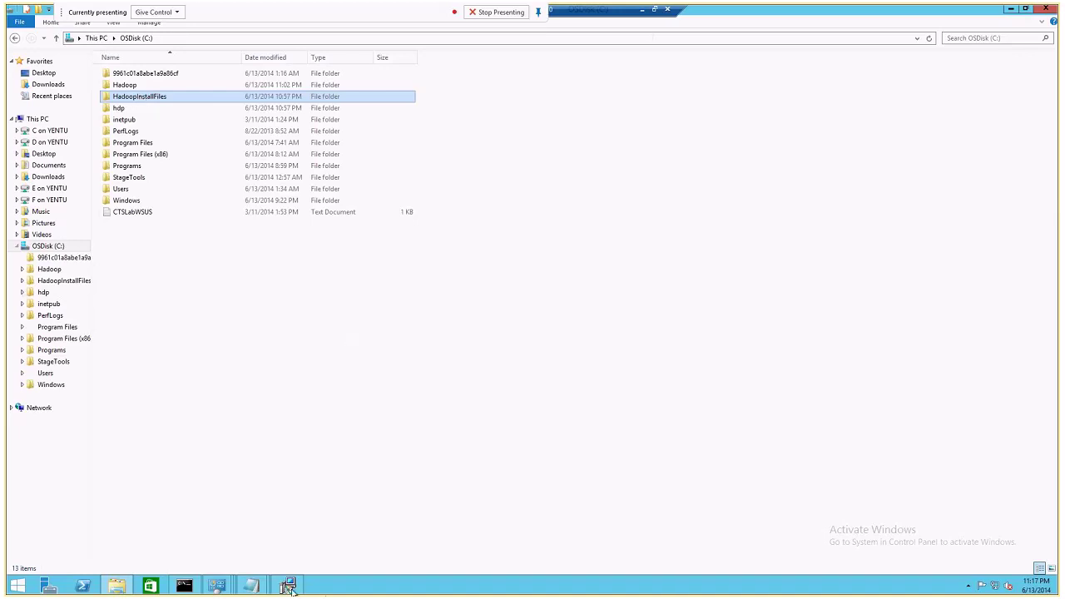
{"action": "left_click", "coordinate": [644, 11]}
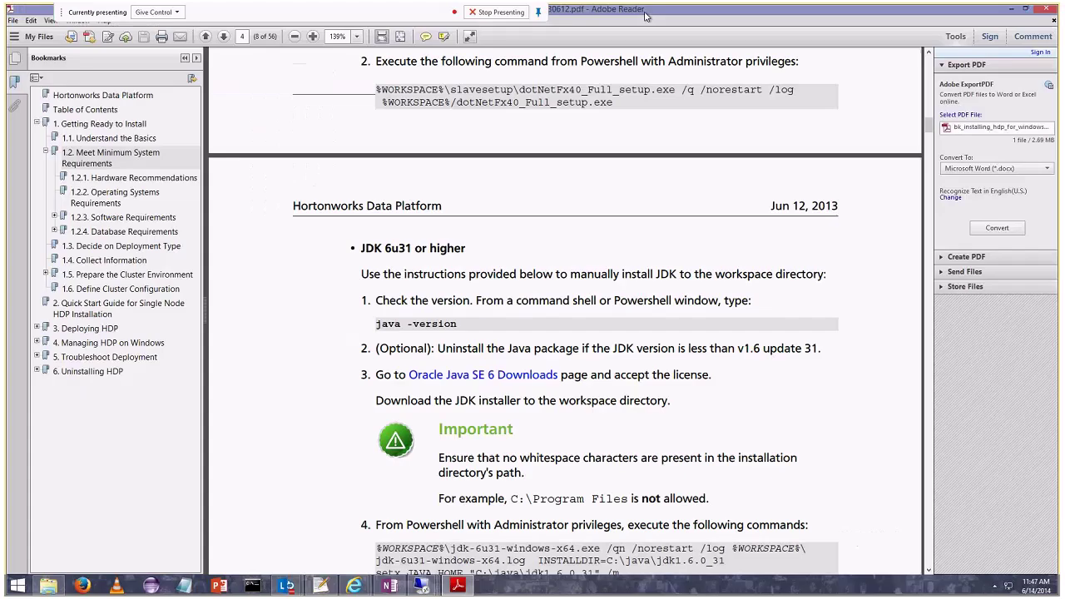
Switch to the installer session and close the Notepad host list without saving.
{"action": "left_click", "coordinate": [422, 585]}
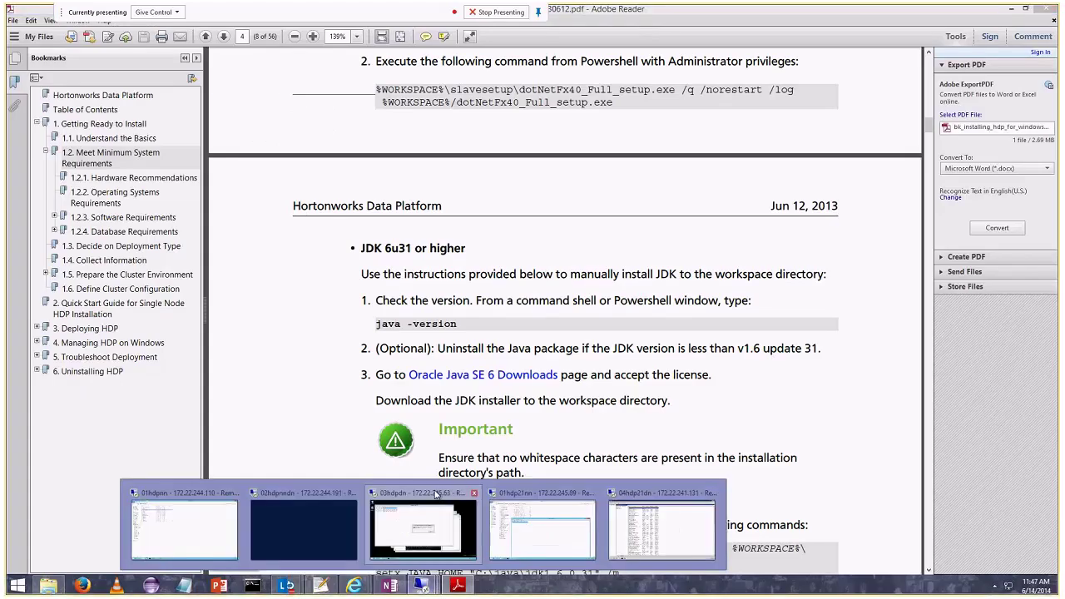
{"action": "left_click", "coordinate": [546, 535]}
{"action": "left_click", "coordinate": [822, 52]}
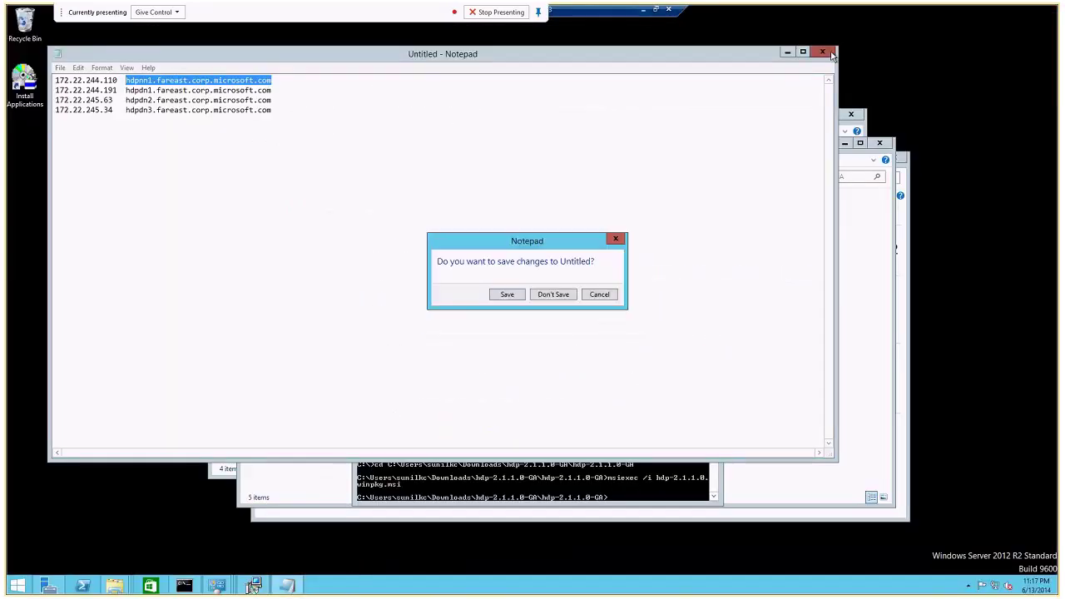
{"action": "left_click", "coordinate": [552, 294]}
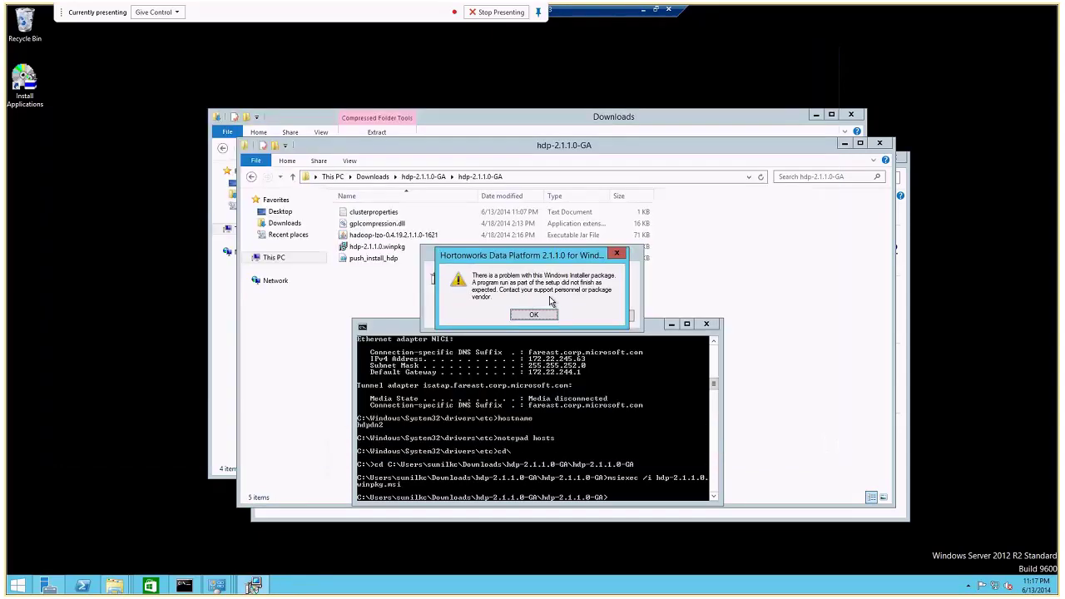
Open the C: drive and dismiss the Windows Installer package error messages.
{"action": "left_click", "coordinate": [409, 299]}
{"action": "left_click", "coordinate": [270, 259]}
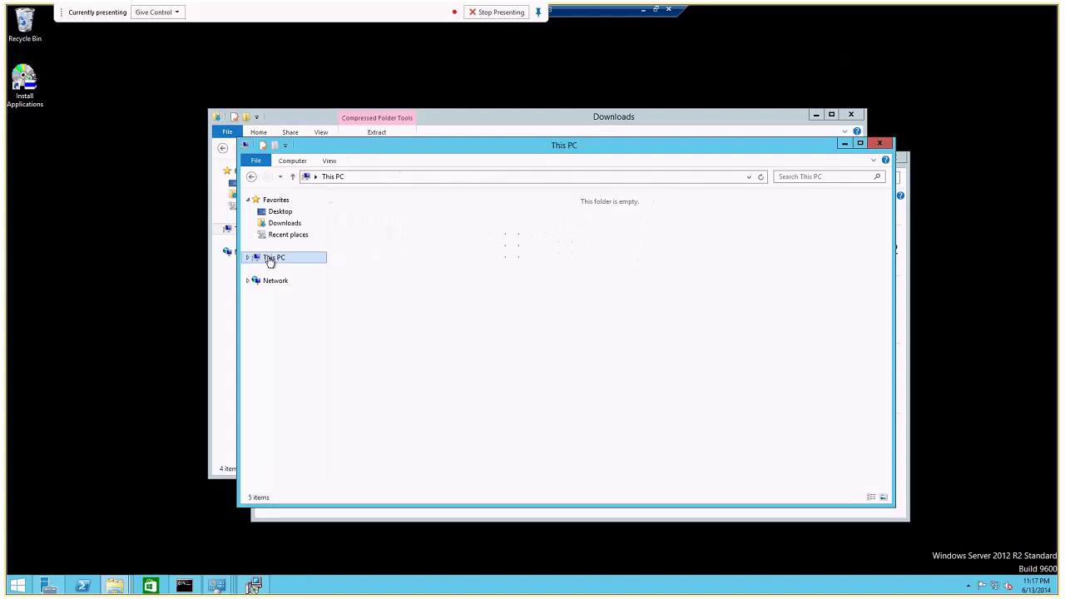
{"action": "double_click", "coordinate": [645, 324]}
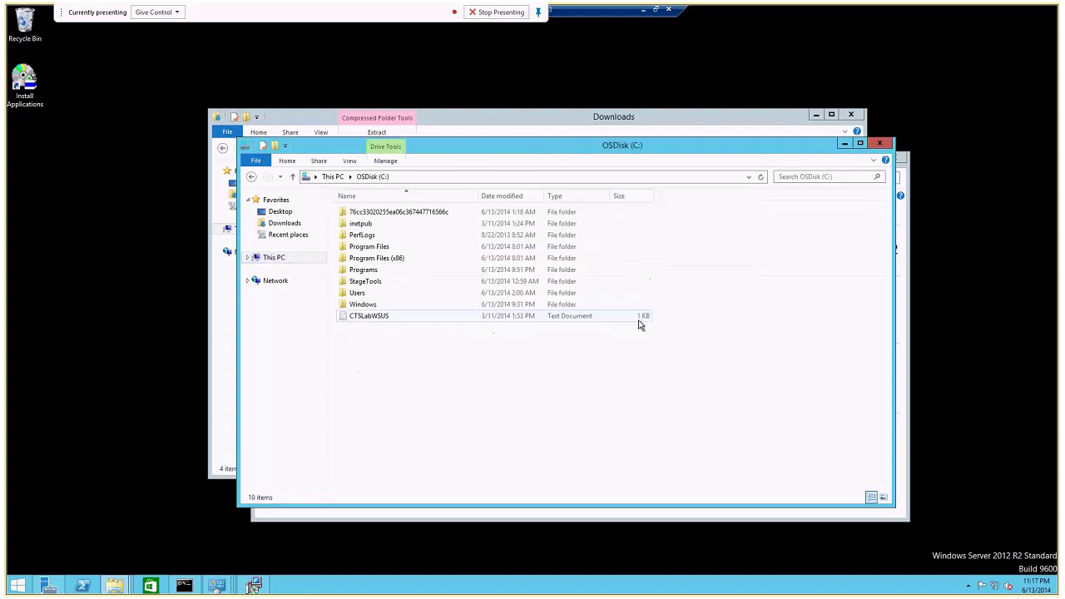
{"action": "left_click", "coordinate": [512, 315]}
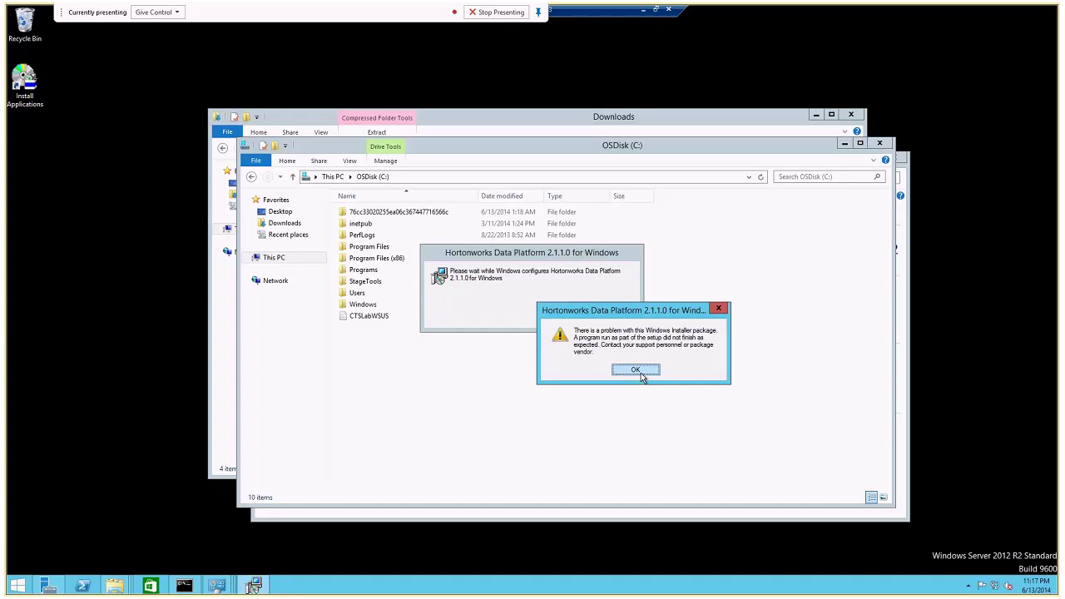
{"action": "left_click", "coordinate": [635, 370]}
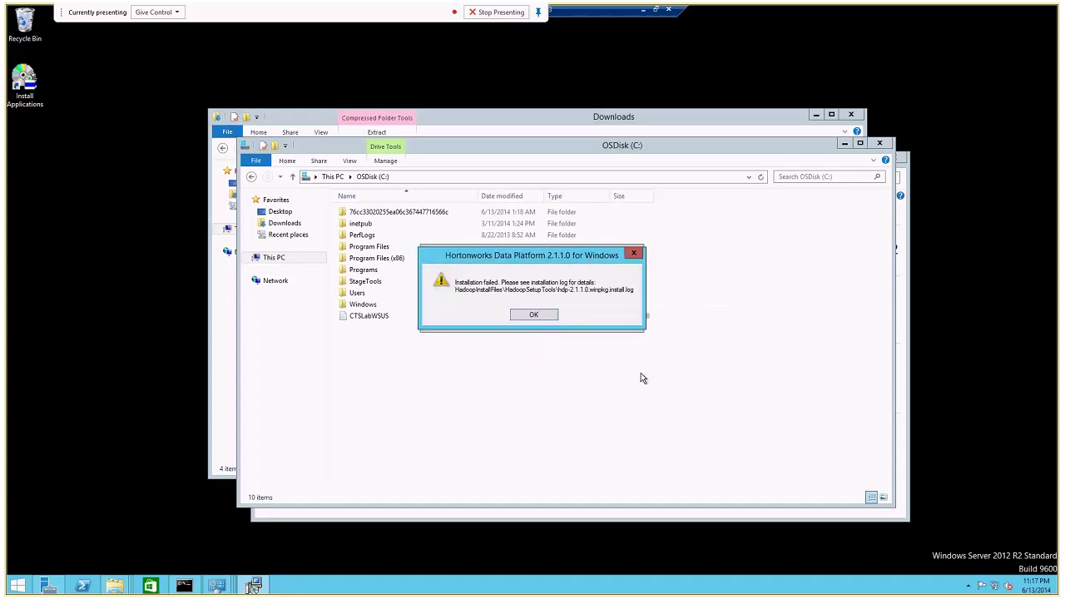
Move the windows aside and browse the C: drive contents, briefly opening inetpub.
{"action": "left_click_drag", "start_coordinate": [456, 148], "coordinate": [315, 130]}
{"action": "left_click", "coordinate": [132, 241]}
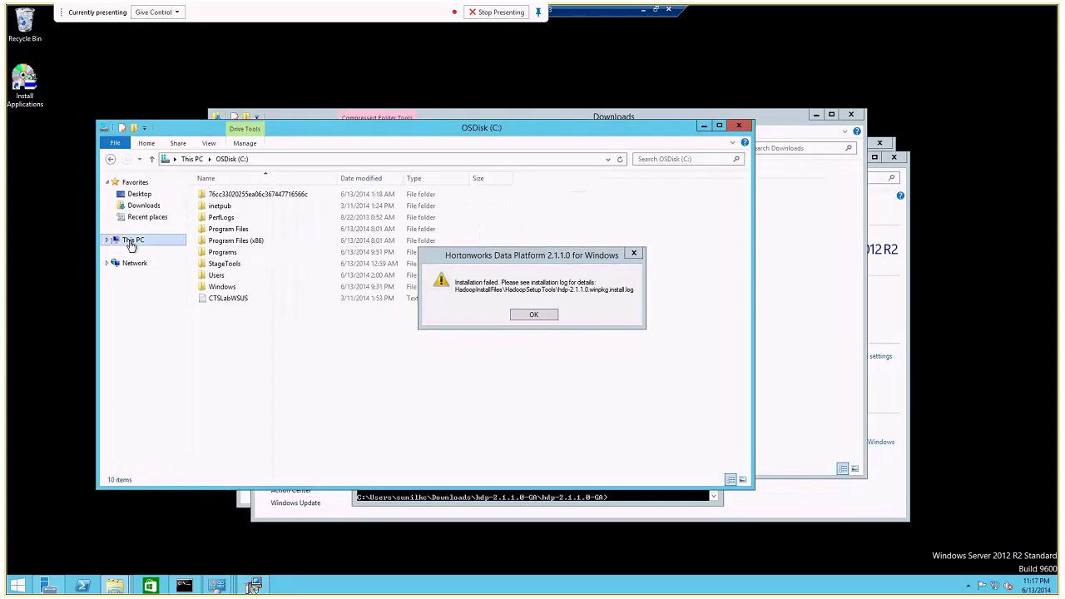
{"action": "left_click", "coordinate": [153, 366]}
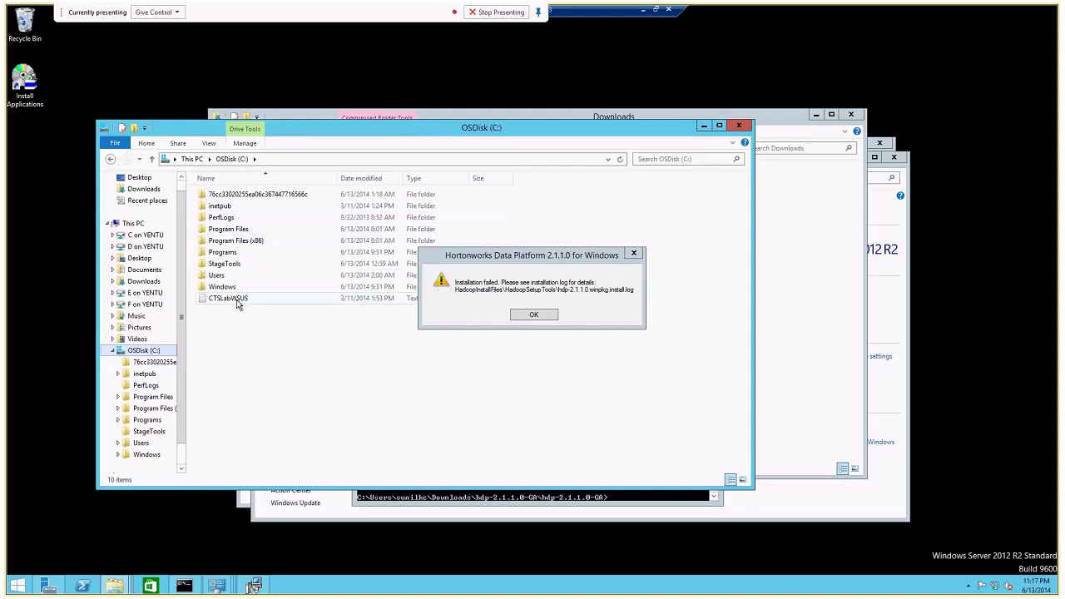
{"action": "left_click_drag", "start_coordinate": [536, 266], "coordinate": [581, 370]}
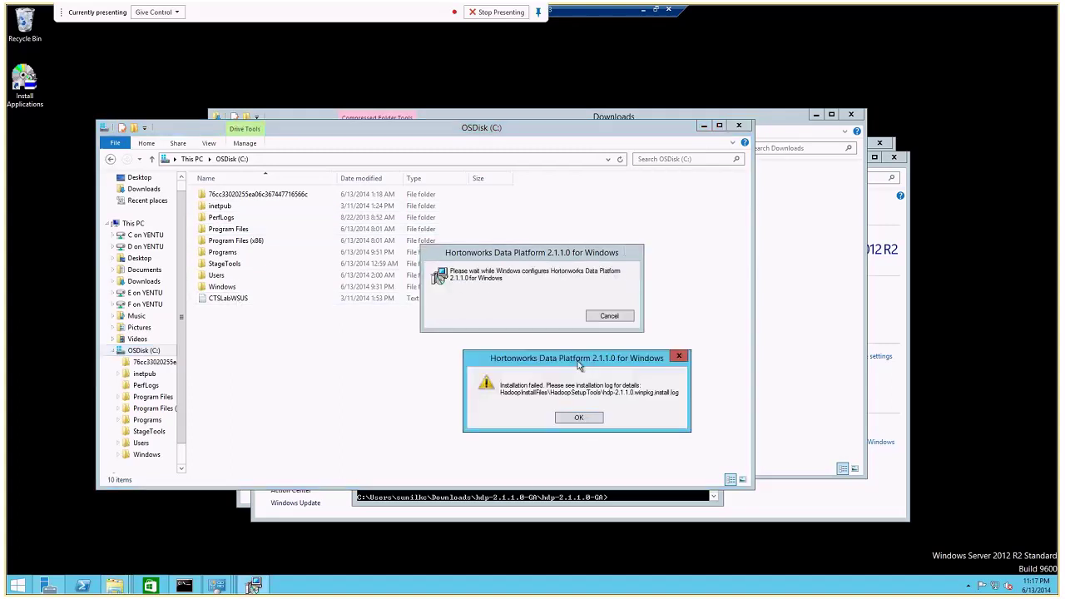
{"action": "double_click", "coordinate": [250, 206]}
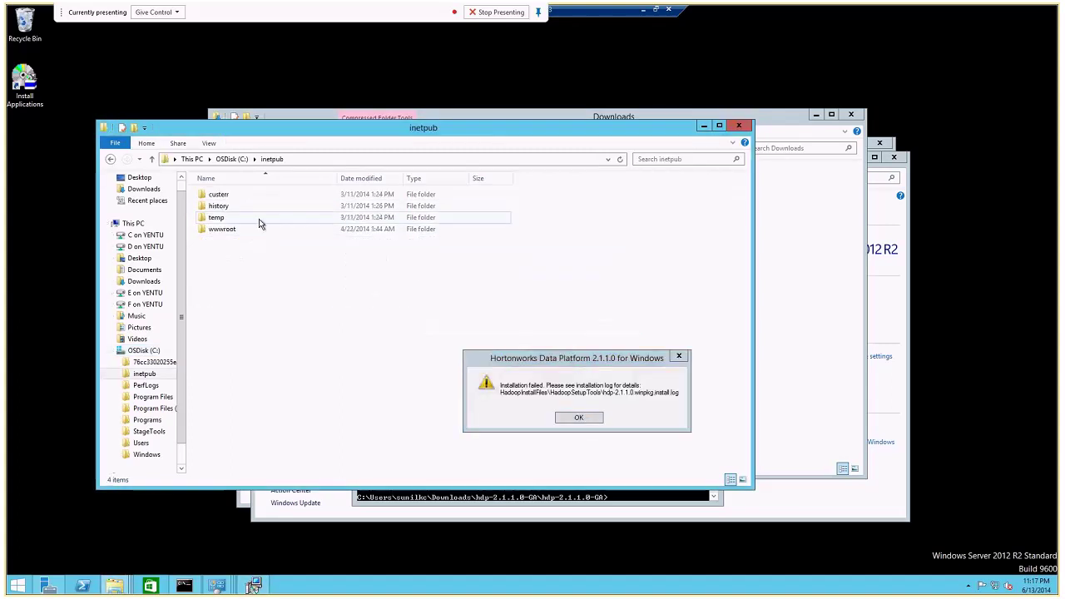
{"action": "left_click", "coordinate": [111, 159]}
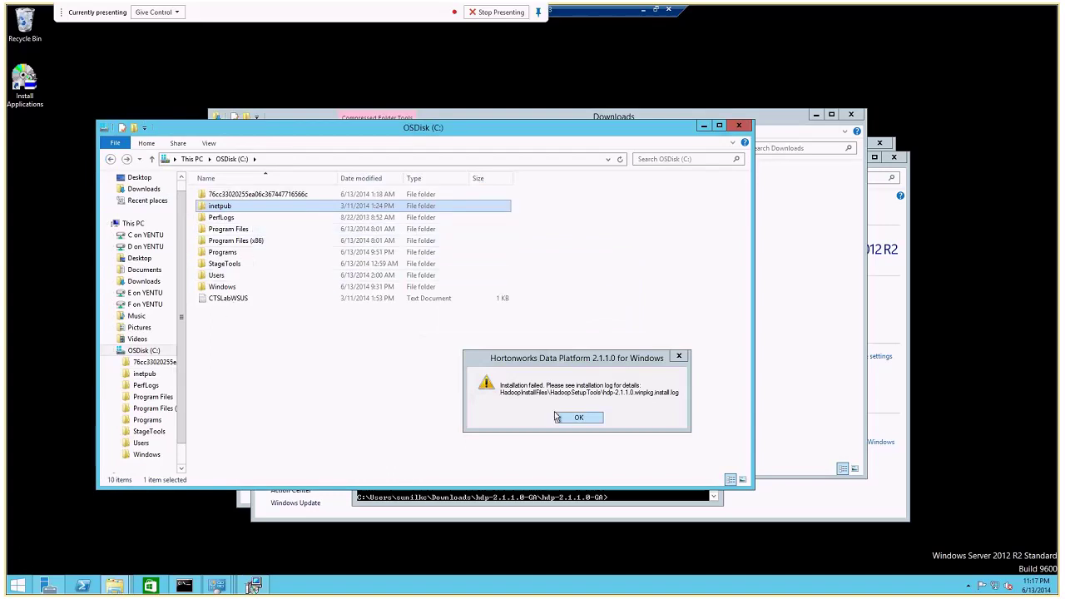
{"action": "left_click", "coordinate": [552, 500]}
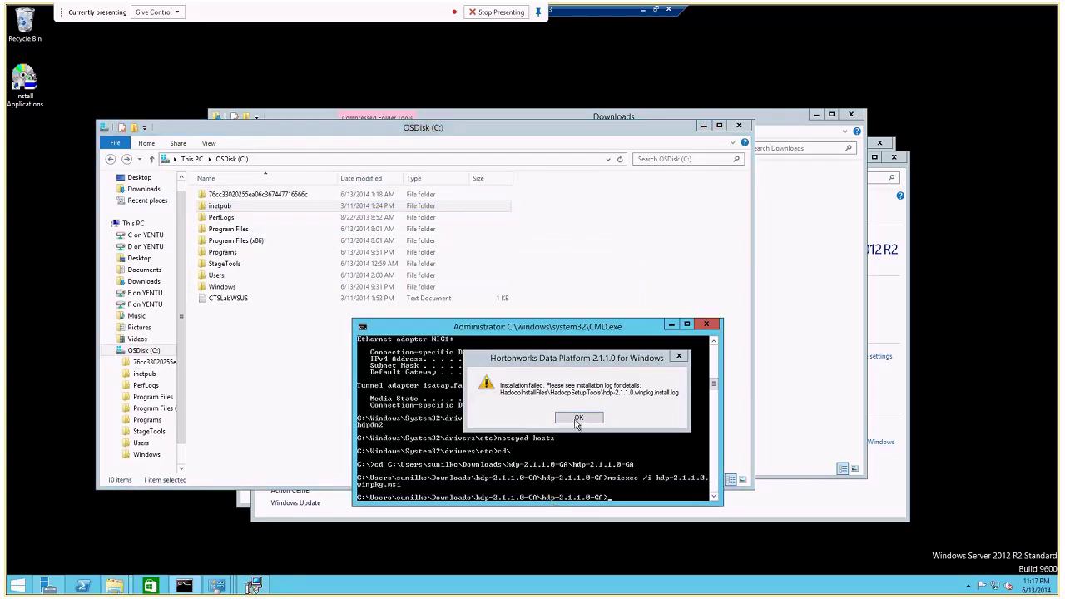
{"action": "left_click", "coordinate": [333, 349]}
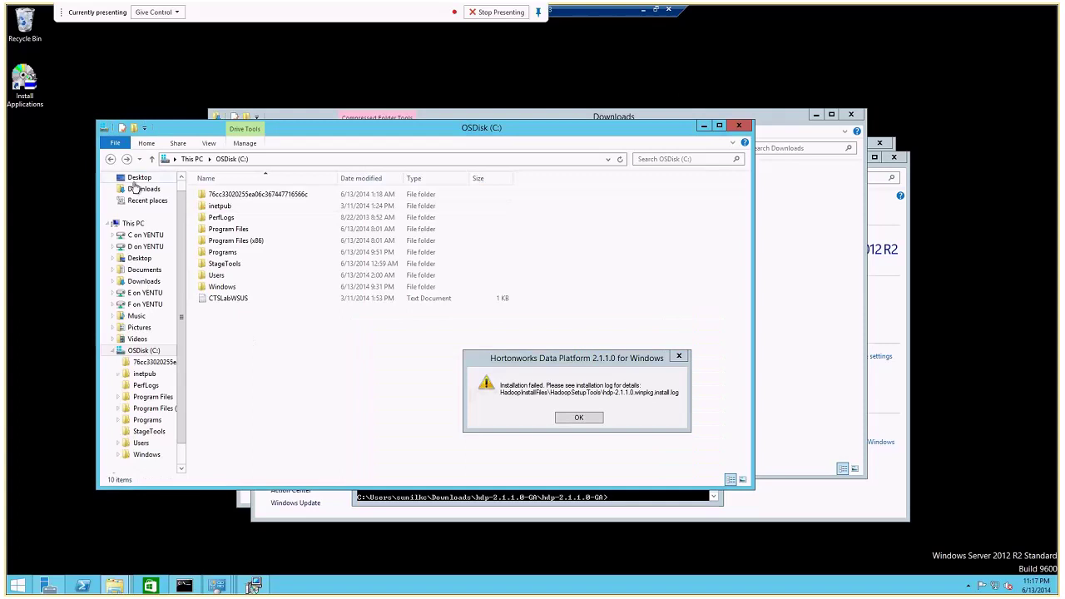
Open Downloads\hdp-2.1.1.0-GA, dismiss the Installation failed message and leave full screen.
{"action": "left_click", "coordinate": [138, 189]}
{"action": "double_click", "coordinate": [241, 195]}
{"action": "double_click", "coordinate": [242, 196]}
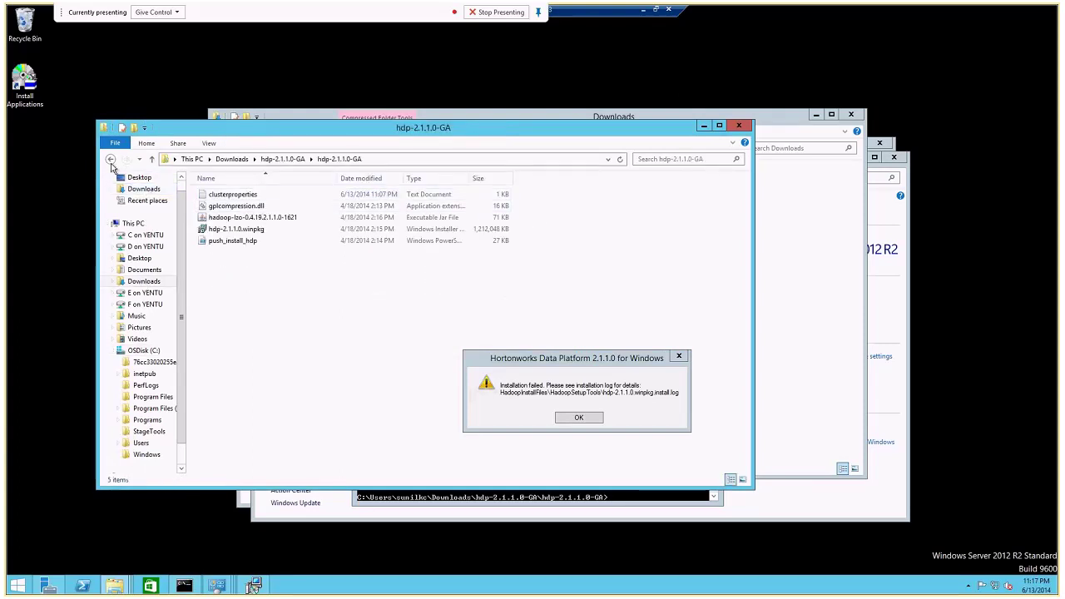
{"action": "left_click", "coordinate": [110, 158]}
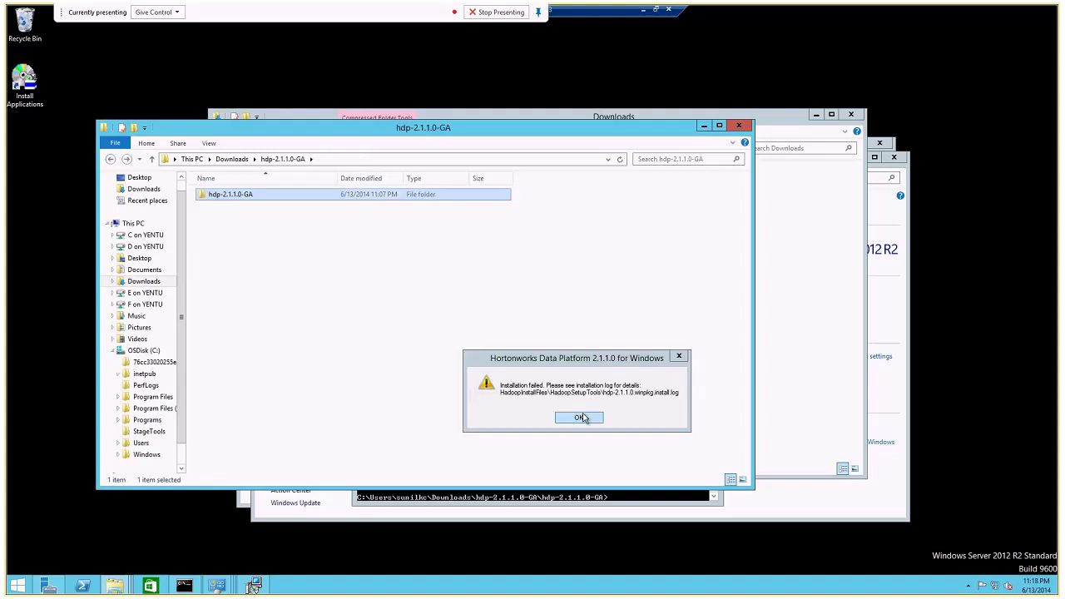
{"action": "left_click", "coordinate": [582, 418]}
{"action": "left_click", "coordinate": [643, 12]}
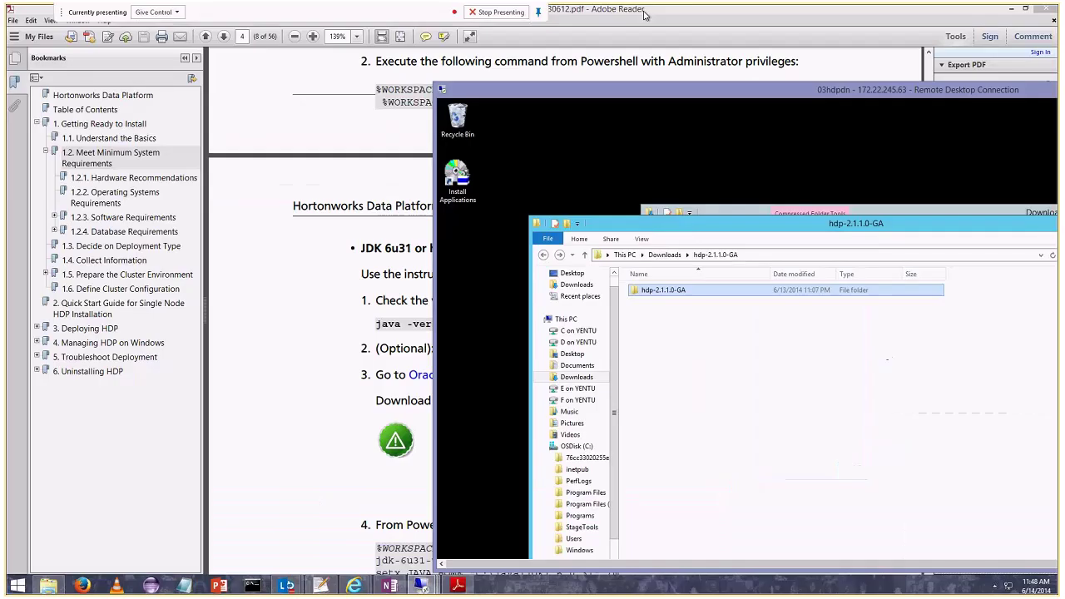
On the other data node, locate the hdp-2.1.1.0.winpkg.install log in HadoopSetupTools, then return to C:.
{"action": "mouse_move", "coordinate": [422, 585]}
{"action": "left_click", "coordinate": [185, 522]}
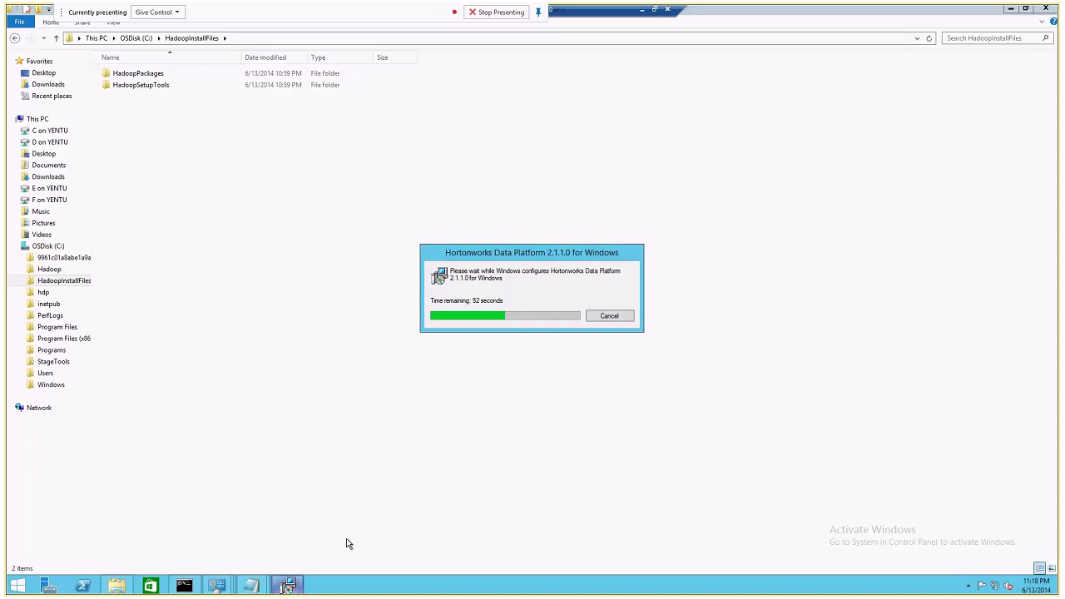
{"action": "left_click", "coordinate": [151, 90]}
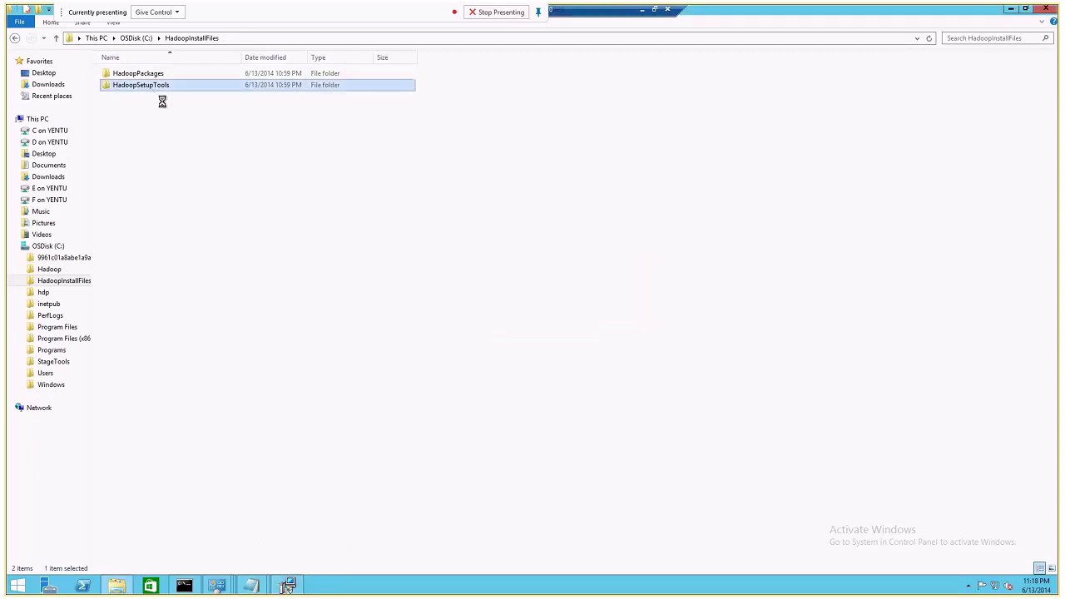
{"action": "double_click", "coordinate": [159, 88]}
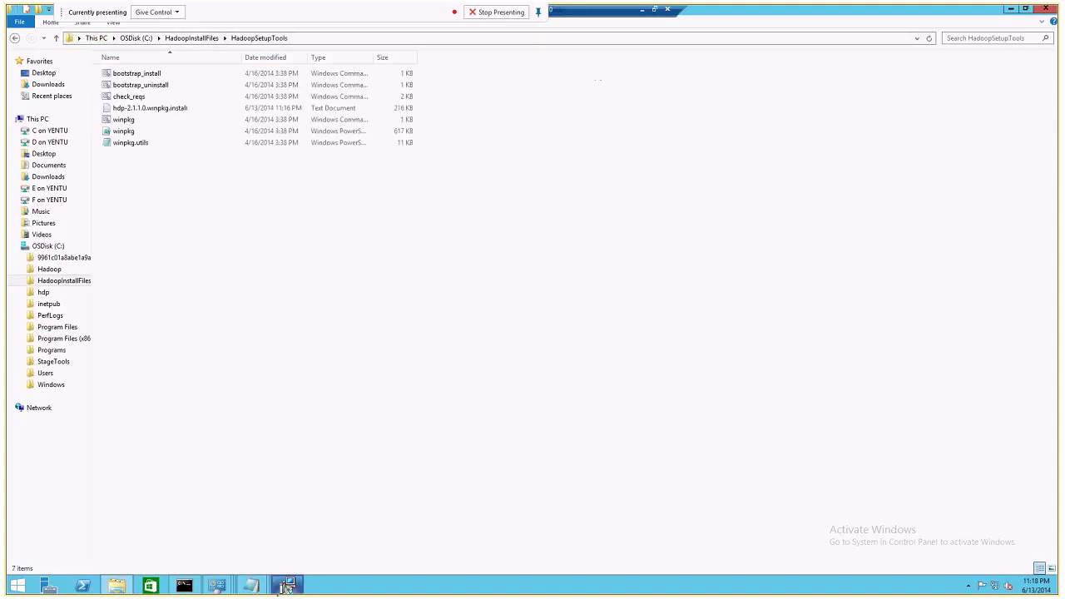
{"action": "left_click", "coordinate": [138, 114]}
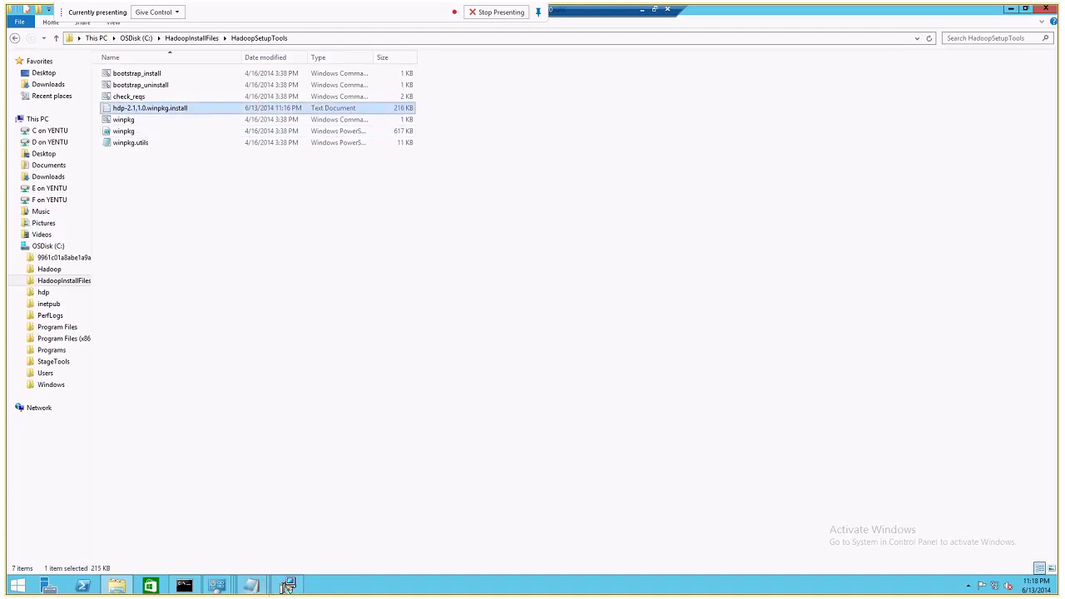
{"action": "left_click", "coordinate": [286, 586]}
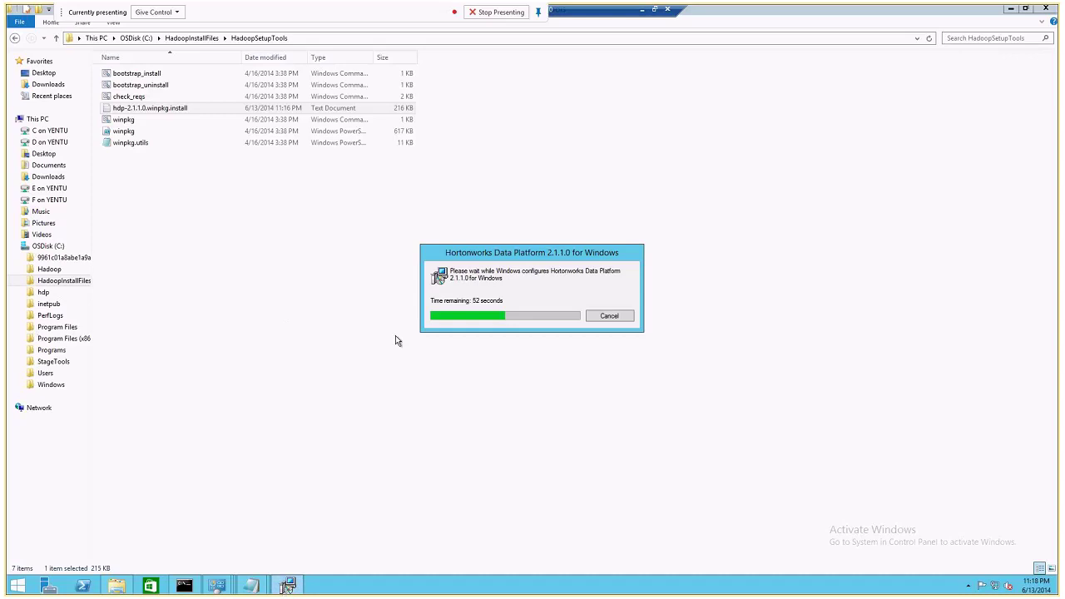
{"action": "left_click", "coordinate": [174, 114]}
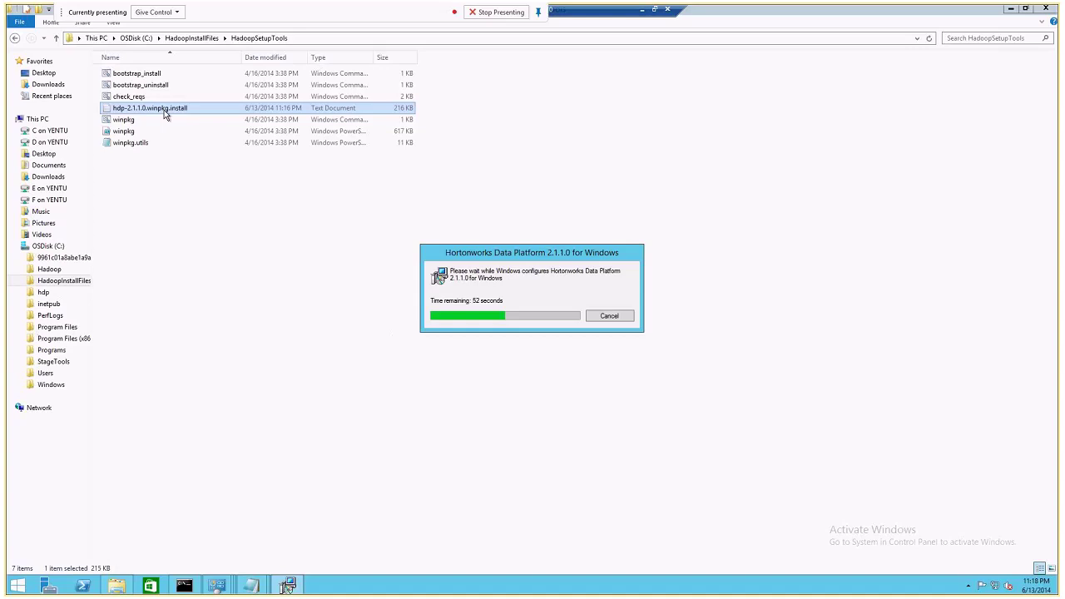
{"action": "left_click", "coordinate": [192, 37]}
{"action": "left_click", "coordinate": [136, 40]}
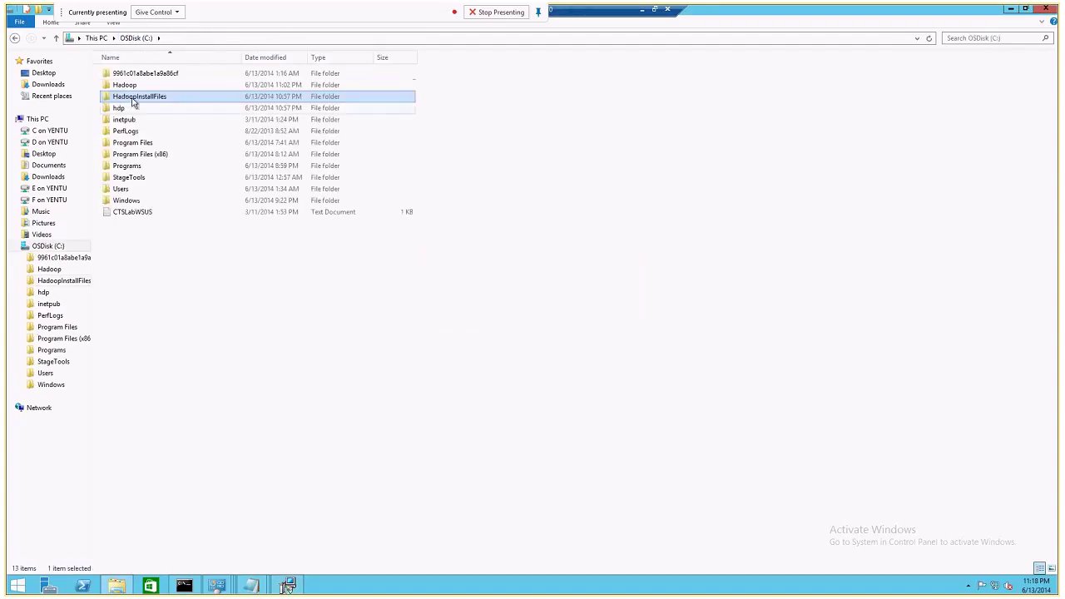
{"action": "double_click", "coordinate": [130, 86]}
{"action": "left_click", "coordinate": [138, 38]}
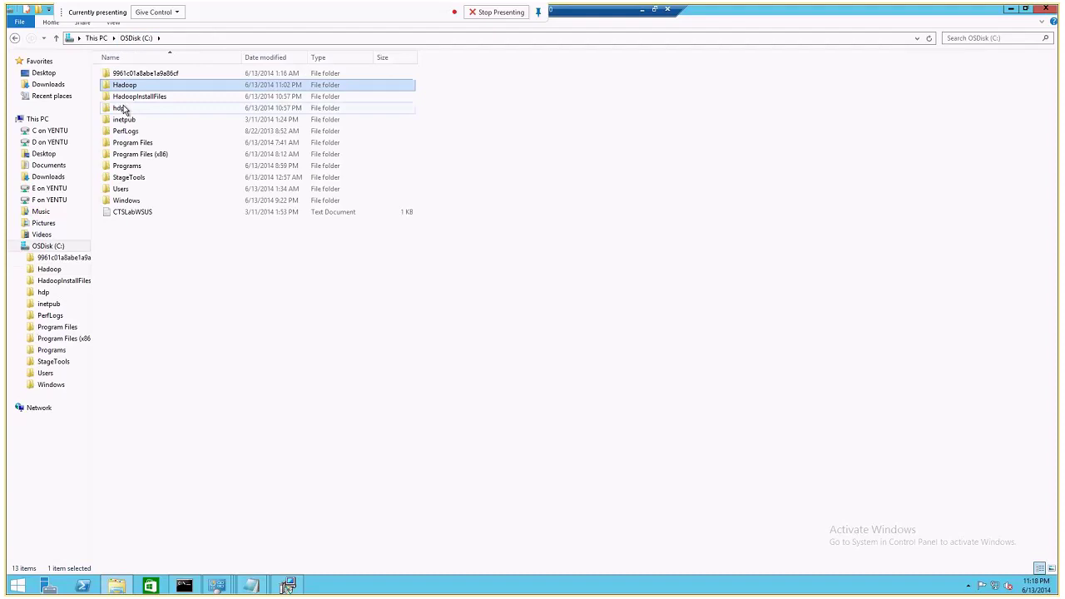
{"action": "double_click", "coordinate": [120, 108]}
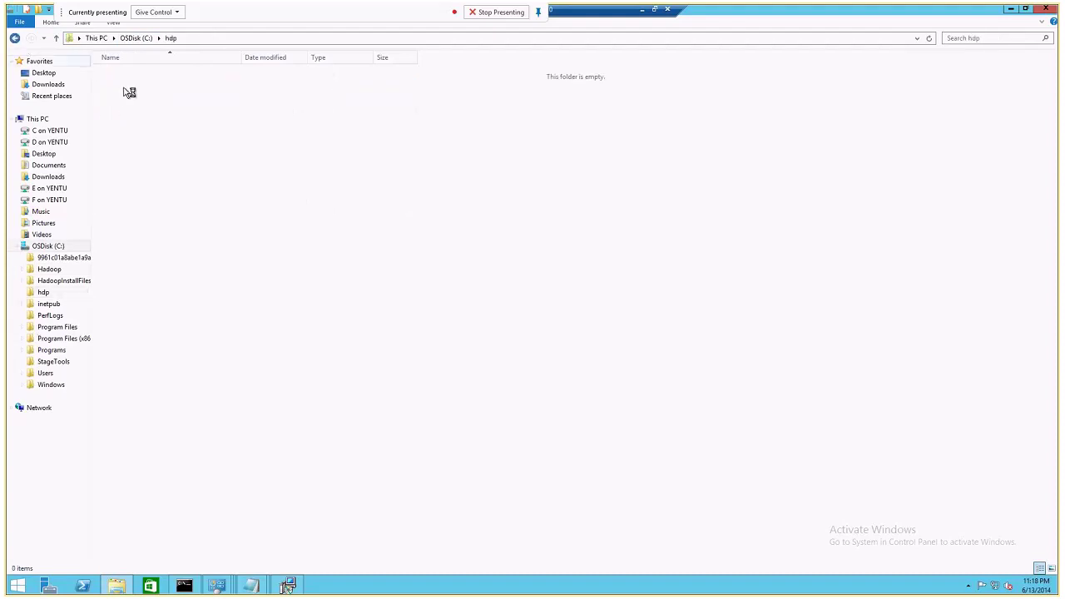
{"action": "key", "text": "BackSpace"}
{"action": "left_click", "coordinate": [124, 86]}
{"action": "double_click", "coordinate": [124, 86]}
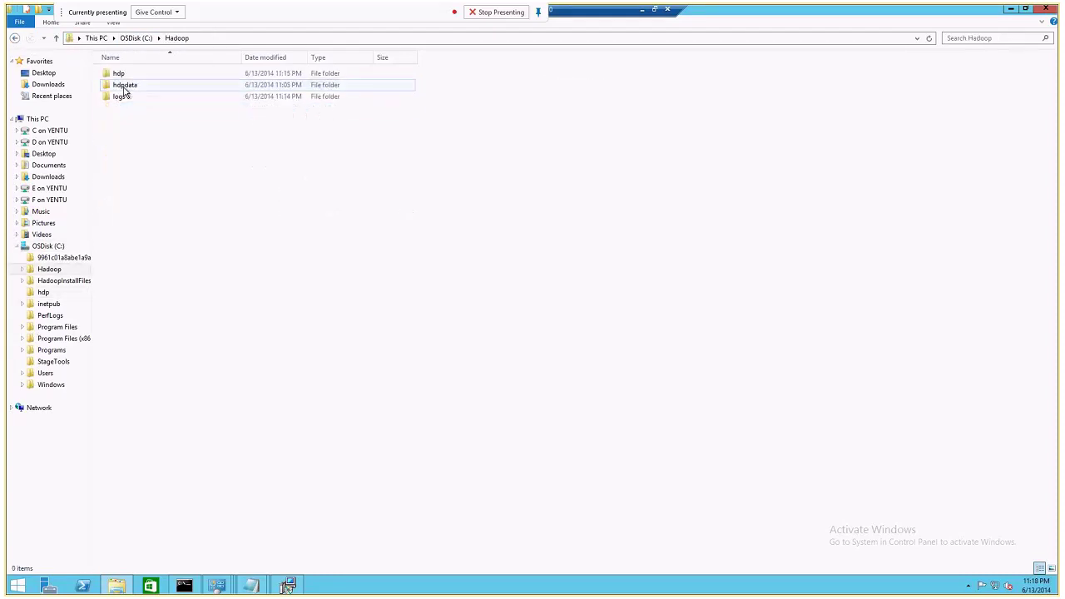
{"action": "double_click", "coordinate": [122, 97]}
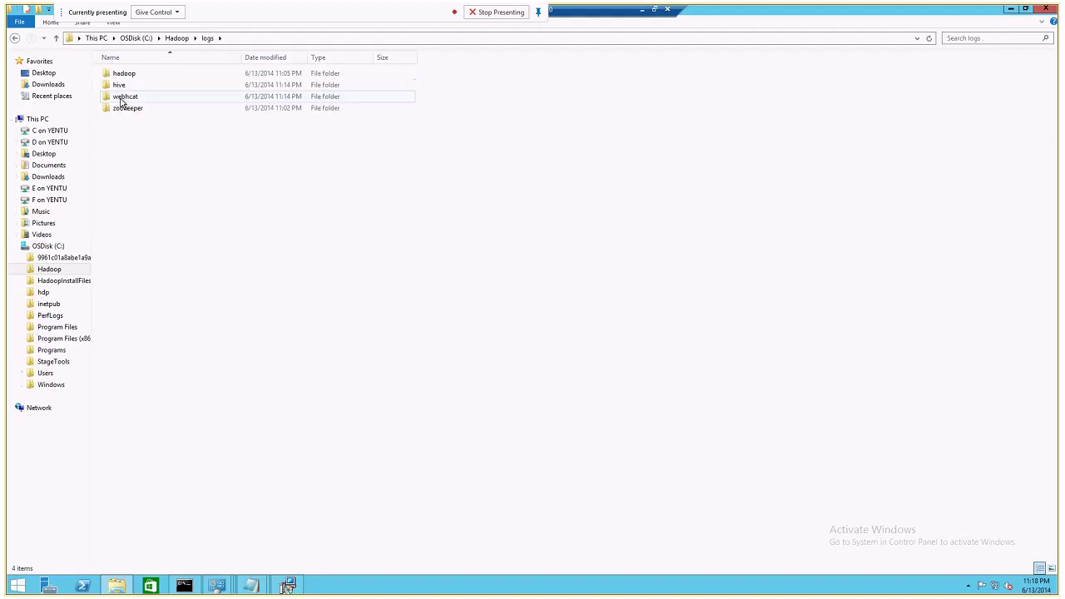
{"action": "key", "text": "BackSpace"}
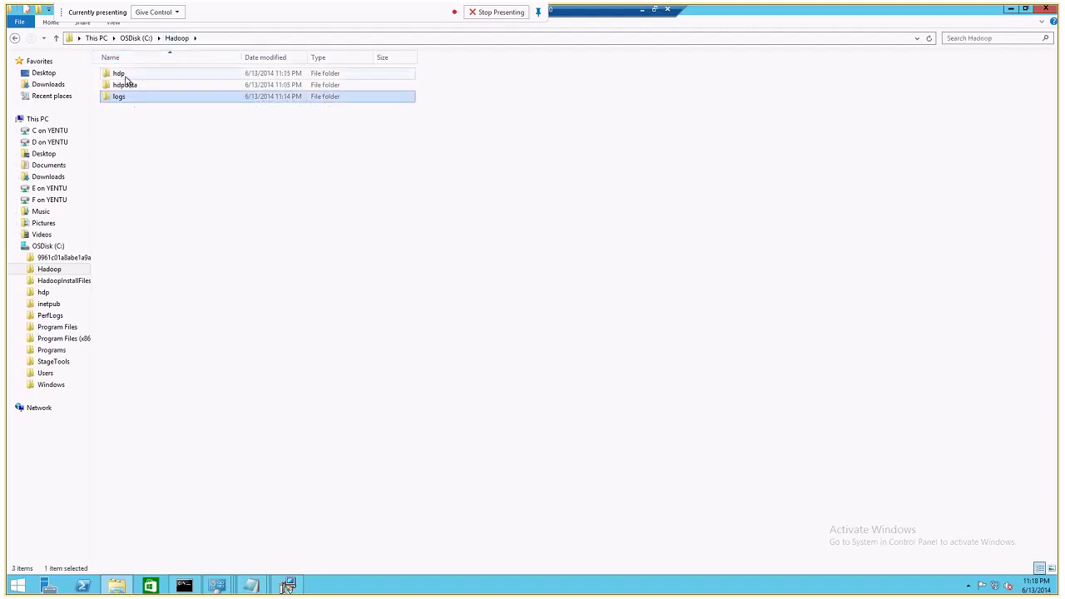
{"action": "left_click", "coordinate": [125, 75]}
{"action": "double_click", "coordinate": [123, 75]}
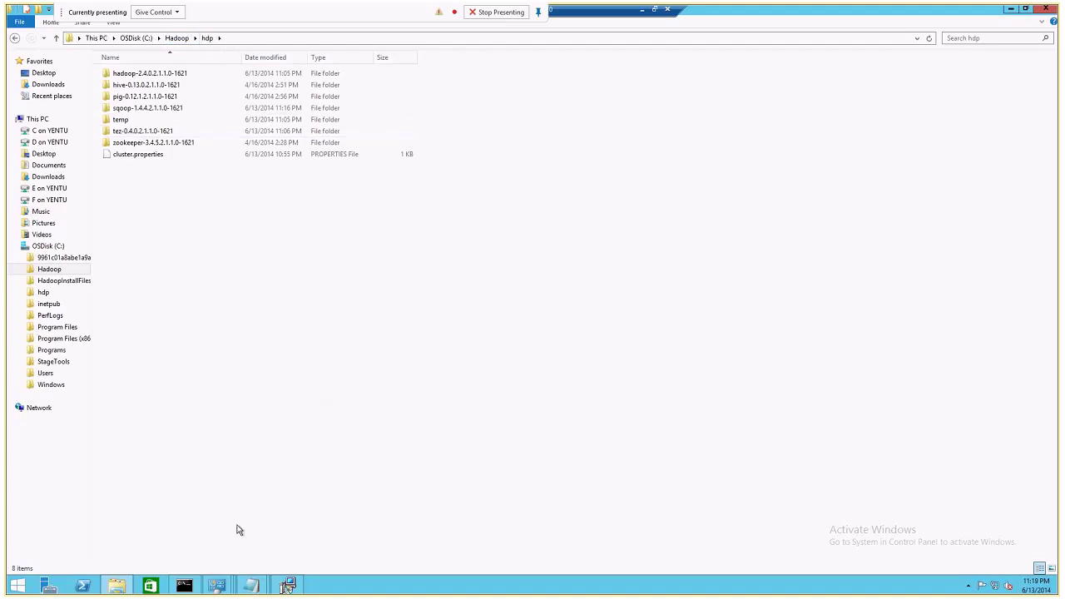
{"action": "left_click", "coordinate": [15, 40]}
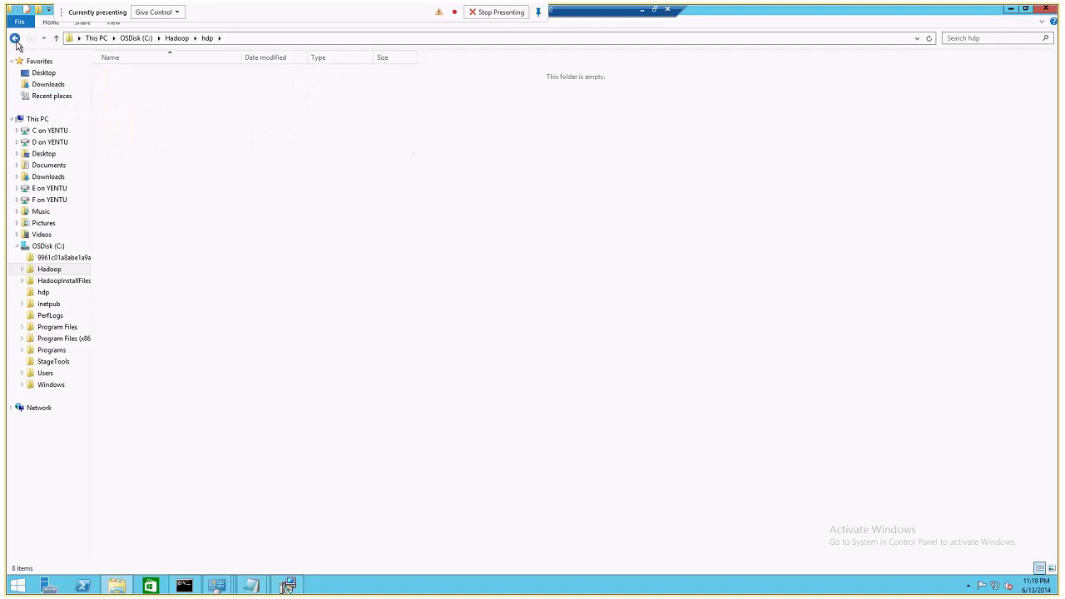
{"action": "left_click", "coordinate": [137, 38]}
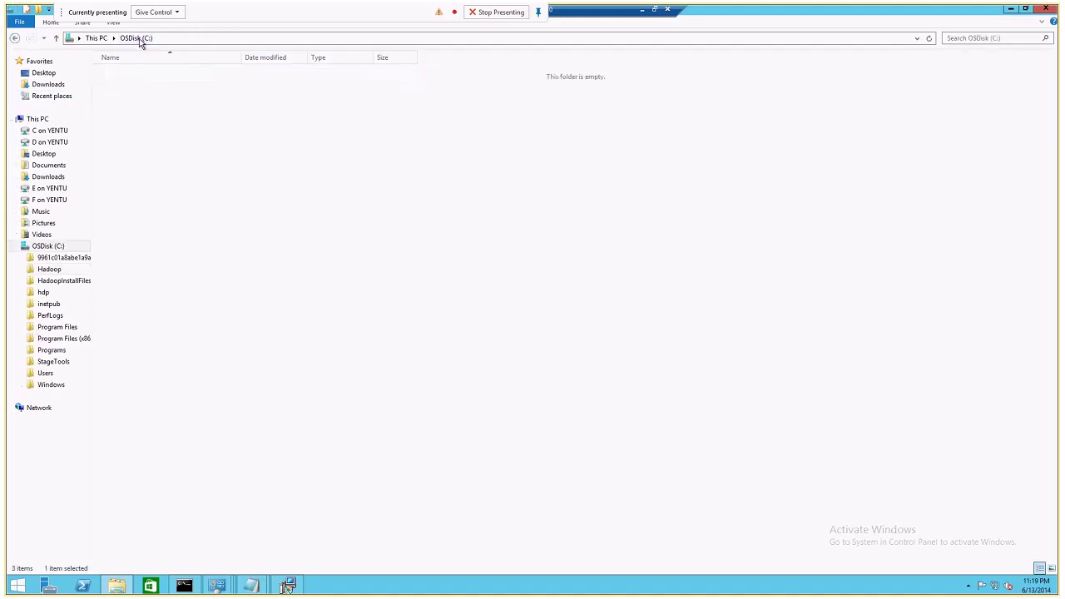
{"action": "double_click", "coordinate": [151, 99]}
{"action": "double_click", "coordinate": [150, 87]}
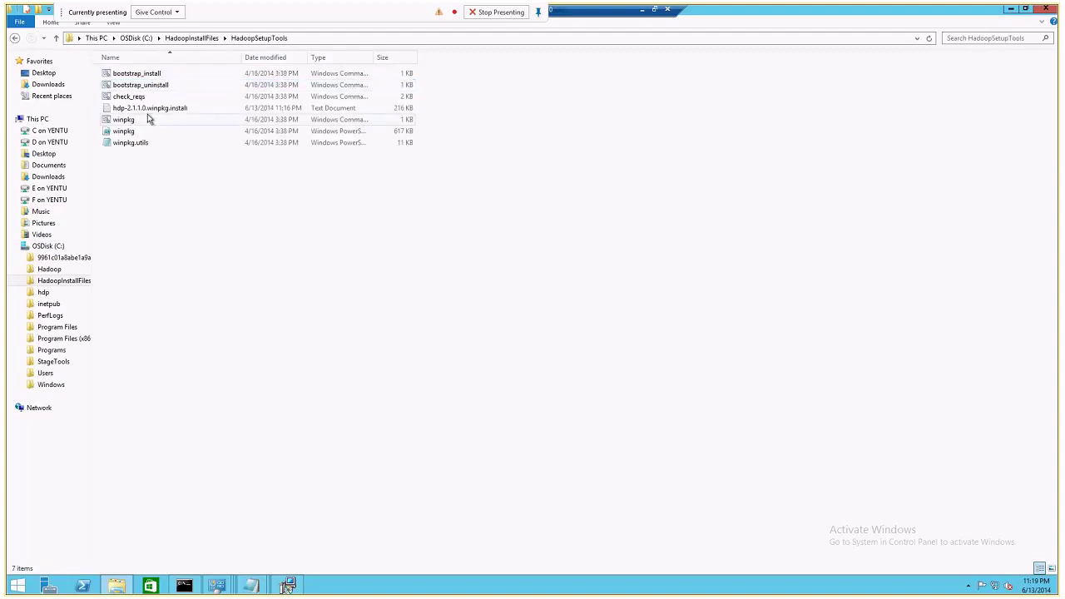
{"action": "left_click", "coordinate": [152, 109]}
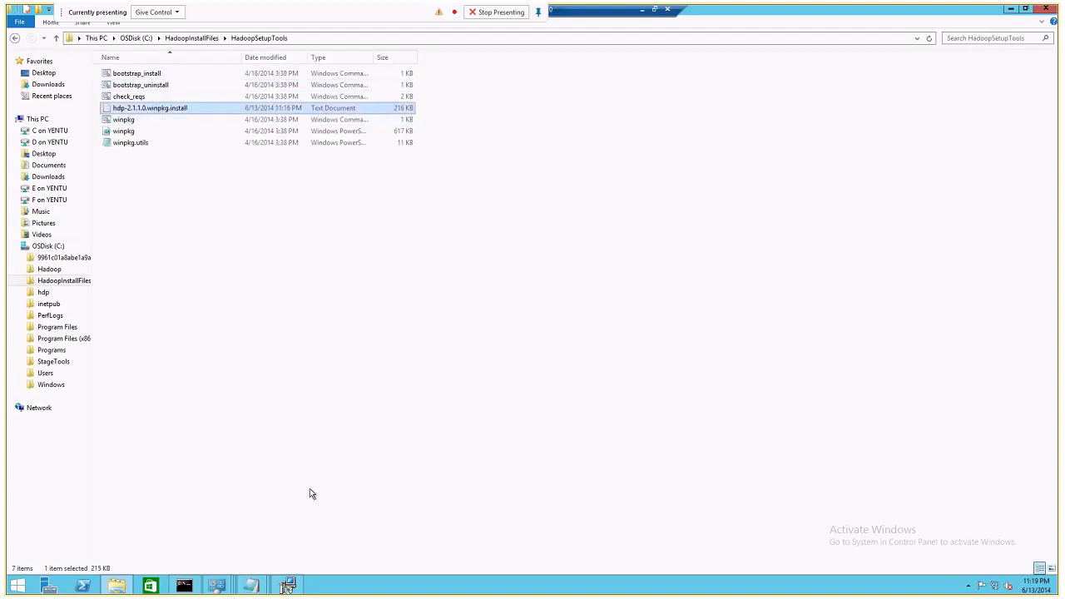
Switch to the 03hdpdn server session.
{"action": "left_click", "coordinate": [297, 587]}
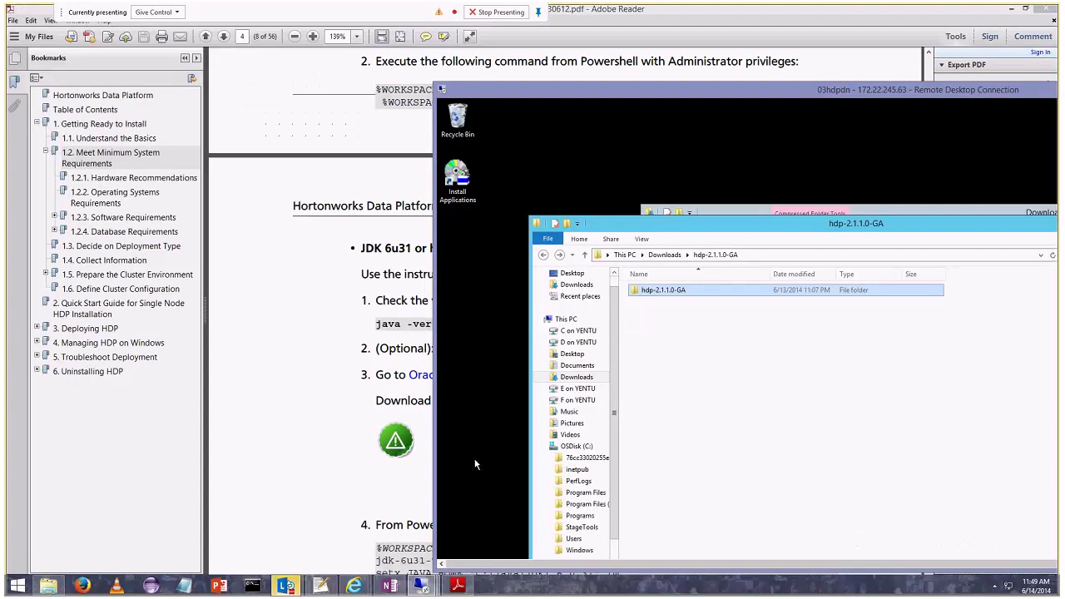
{"action": "mouse_move", "coordinate": [421, 585]}
{"action": "mouse_move", "coordinate": [523, 503]}
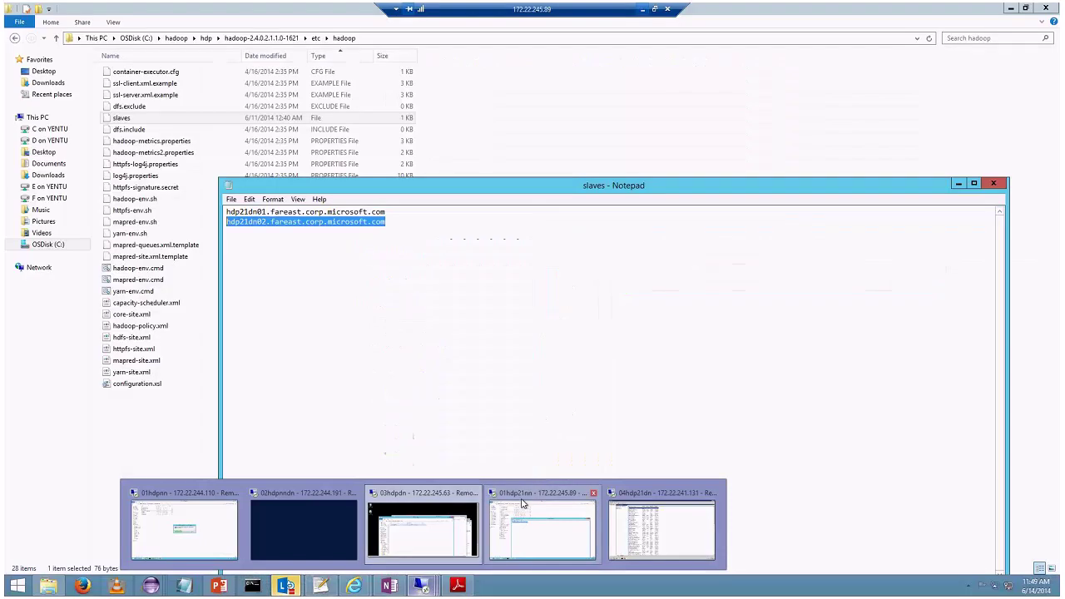
{"action": "left_click", "coordinate": [411, 495]}
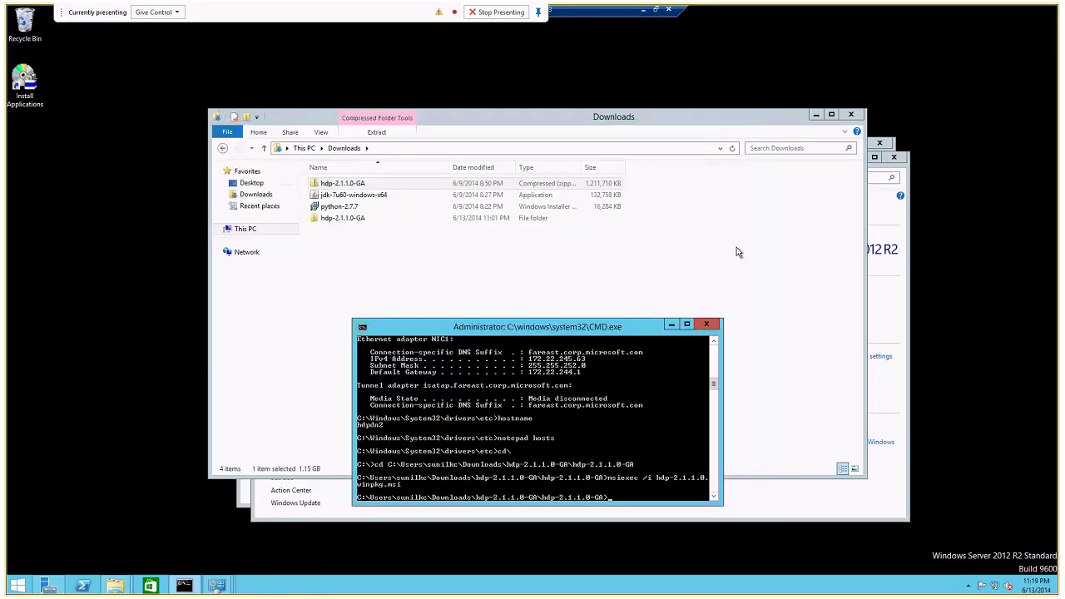
Close Downloads, System, network, Network and Sharing Center and CMD windows, then reopen Downloads.
{"action": "left_click", "coordinate": [852, 115]}
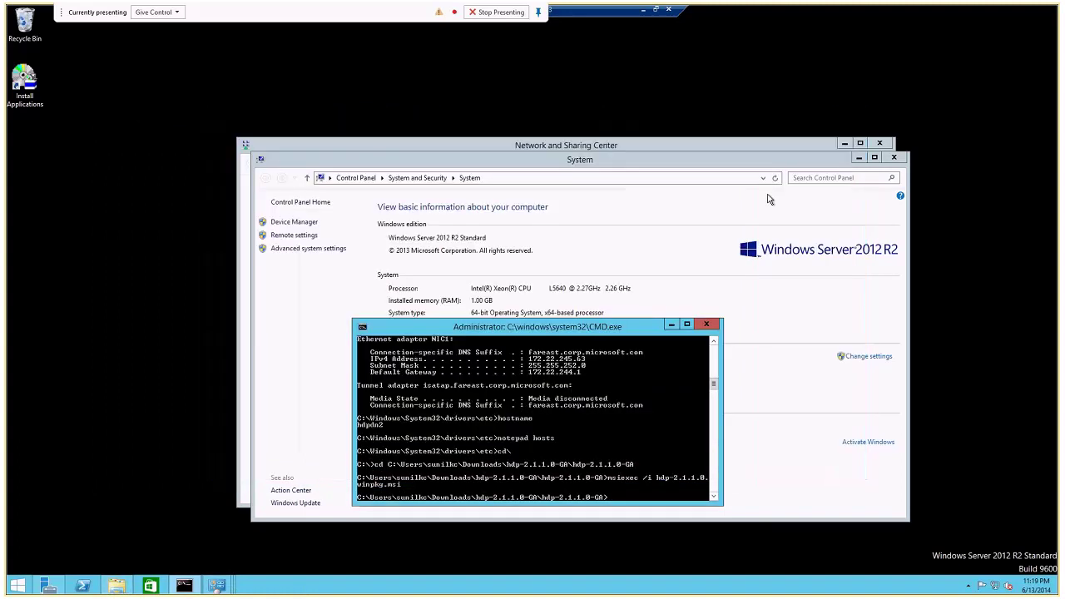
{"action": "left_click", "coordinate": [893, 157]}
{"action": "left_click", "coordinate": [895, 157]}
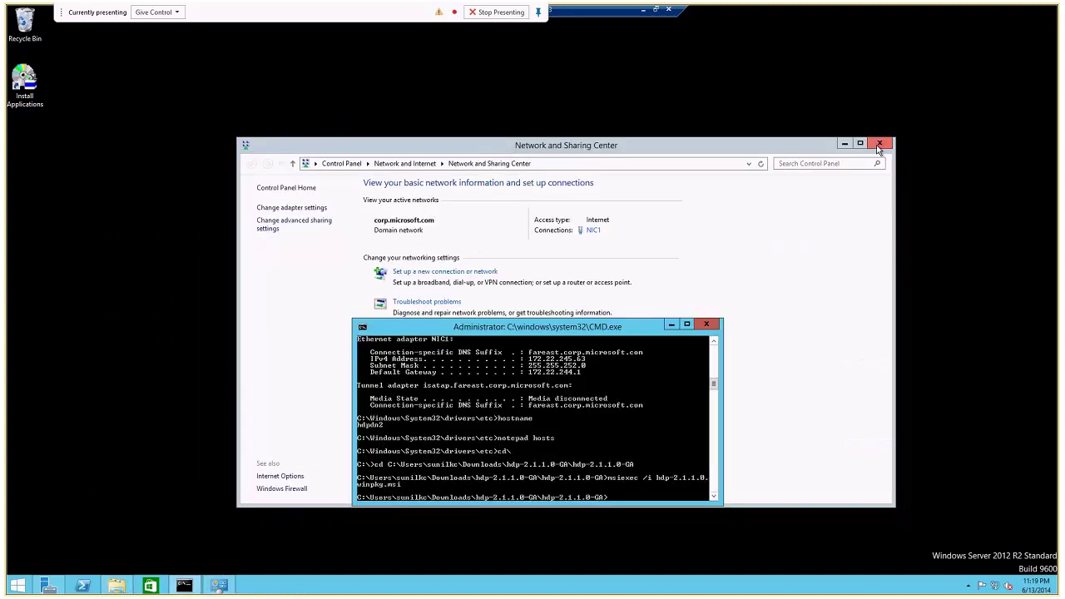
{"action": "left_click", "coordinate": [879, 143]}
{"action": "left_click", "coordinate": [719, 326]}
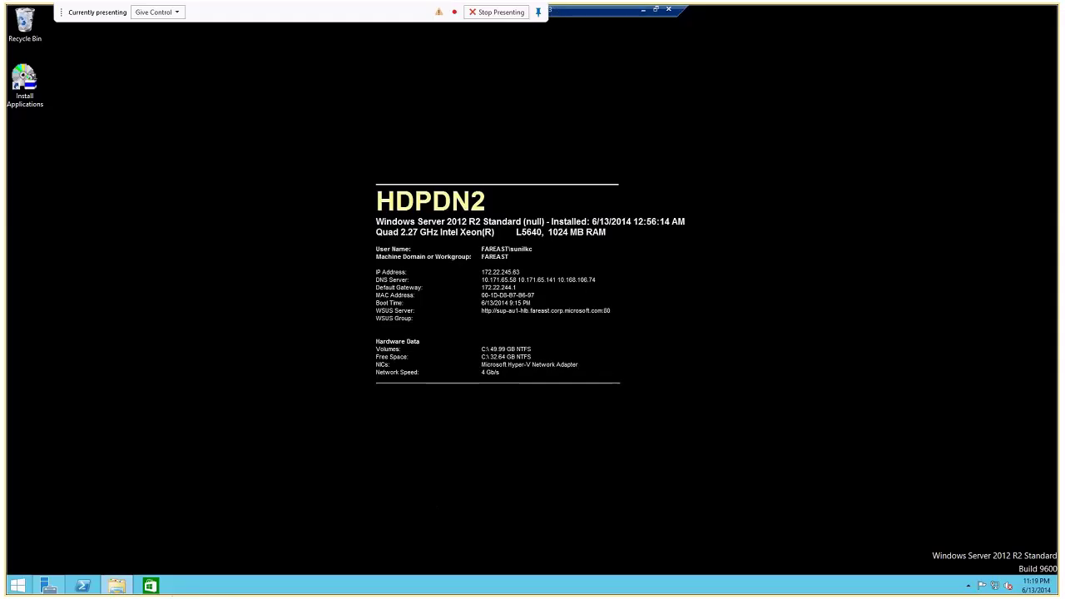
{"action": "left_click", "coordinate": [116, 585]}
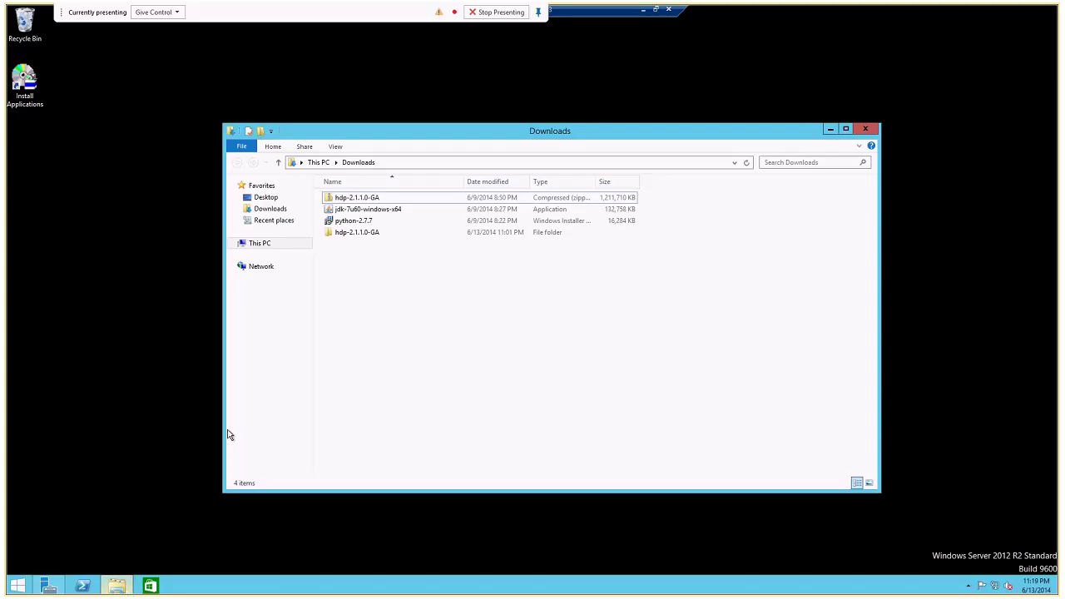
Open the hdp-2.1.1.0-GA folder and launch the Services console with services.msc.
{"action": "double_click", "coordinate": [356, 239]}
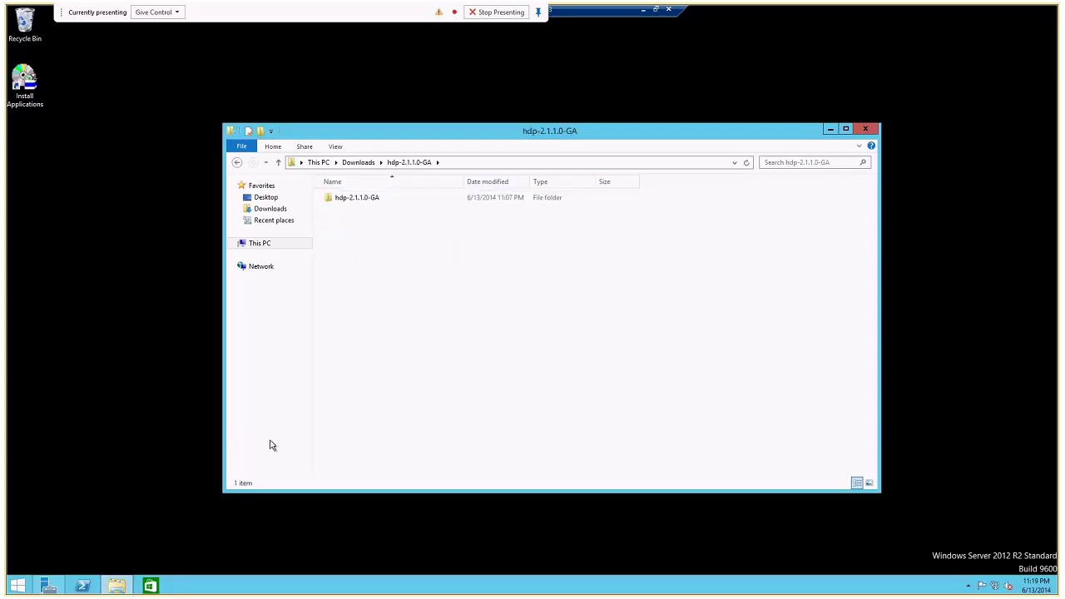
{"action": "key", "text": "super+r"}
{"action": "type", "text": "se"}
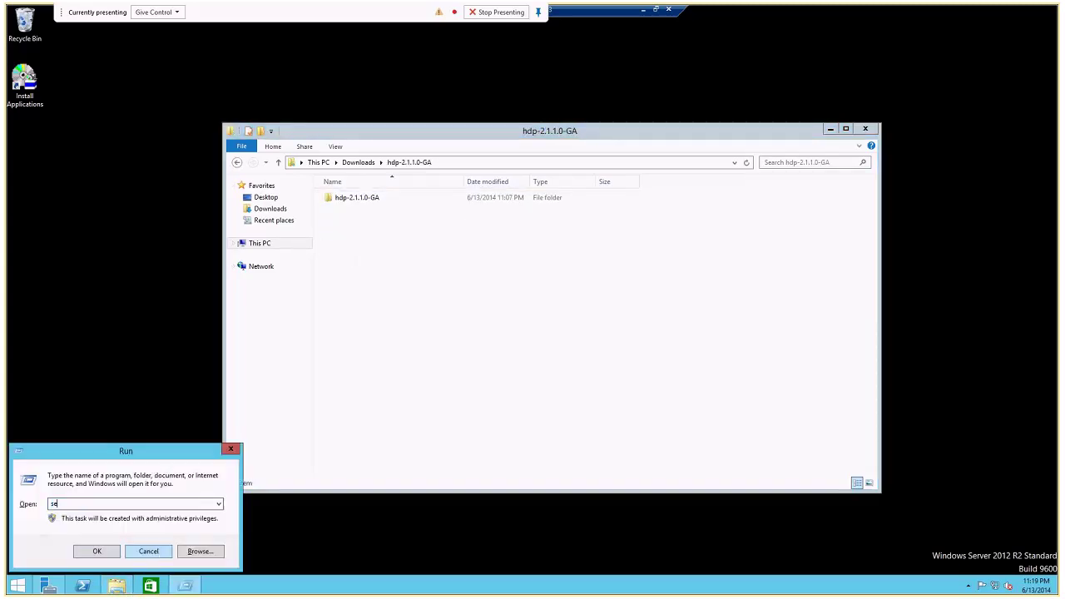
{"action": "type", "text": "rvices.msc"}
{"action": "key", "text": "Return"}
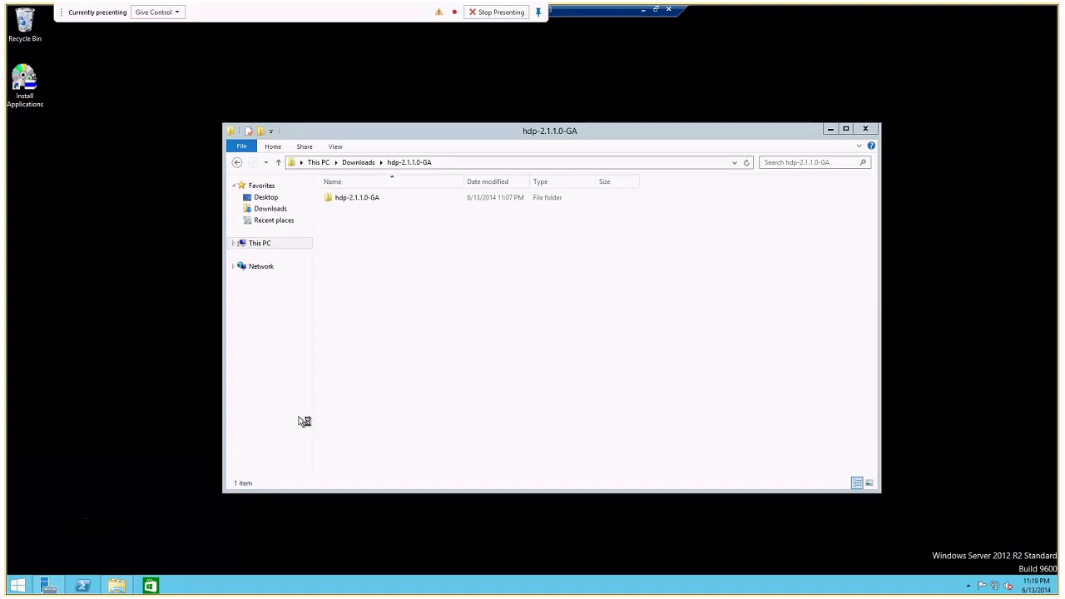
Open the inner hdp-2.1.1.0-GA folder with its five installer files and move it aside.
{"action": "double_click", "coordinate": [352, 198]}
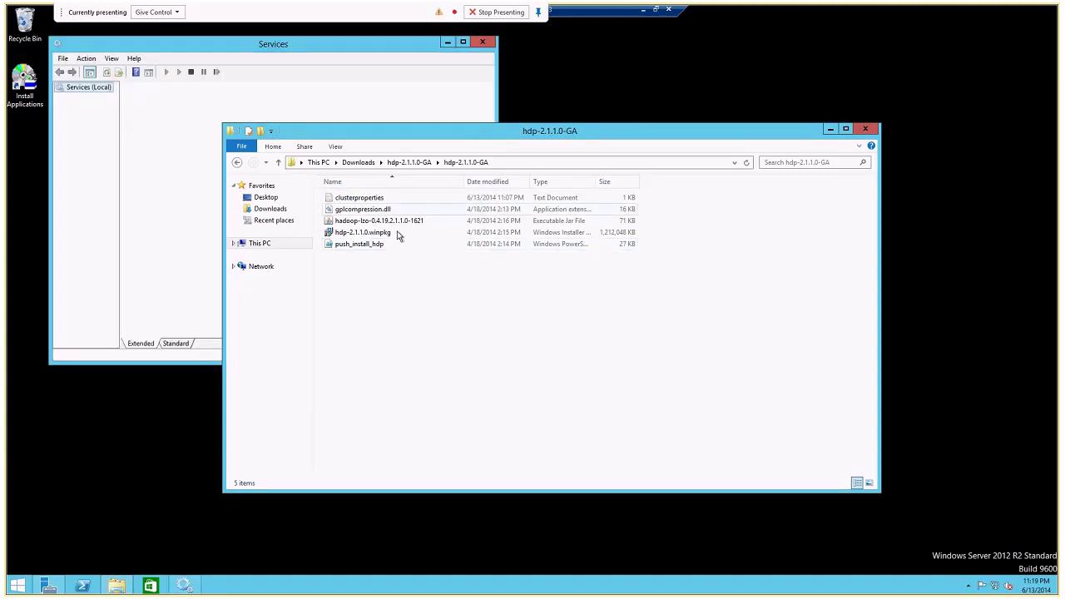
{"action": "left_click_drag", "start_coordinate": [376, 141], "coordinate": [502, 168]}
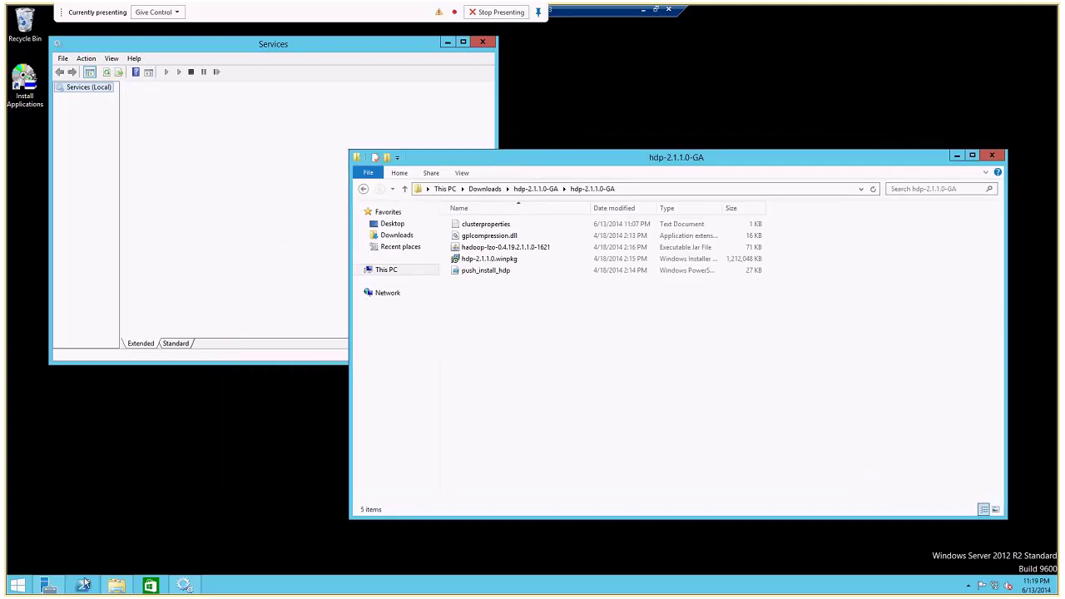
{"action": "key", "text": "super+r"}
{"action": "type", "text": "smc"}
{"action": "left_click", "coordinate": [143, 550]}
{"action": "key", "text": "super+r"}
Launch an administrator command prompt and pin it to the taskbar.
{"action": "type", "text": "cmd"}
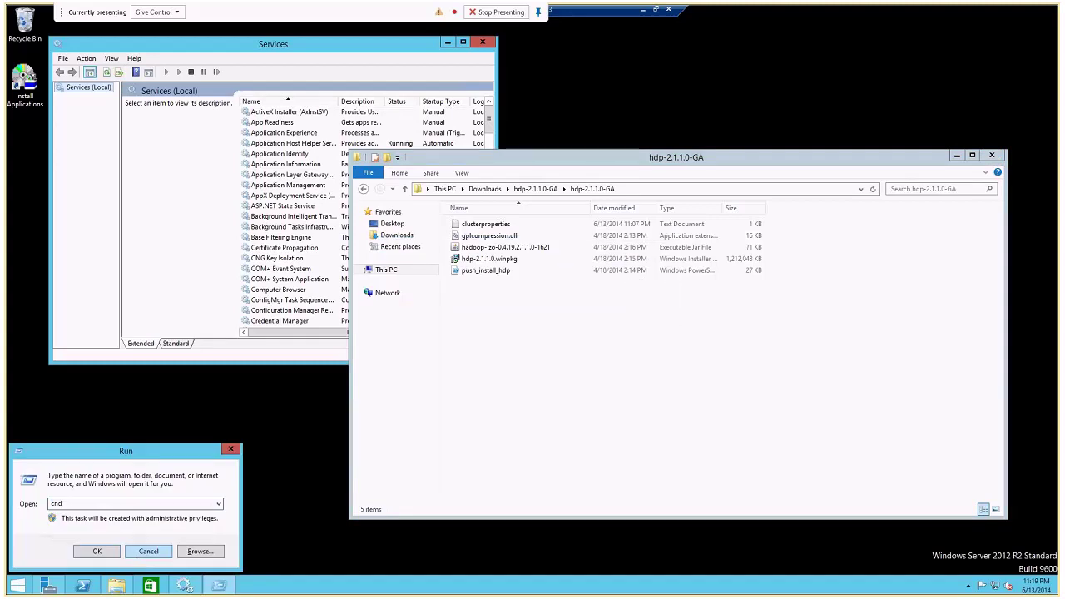
{"action": "key", "text": "Return"}
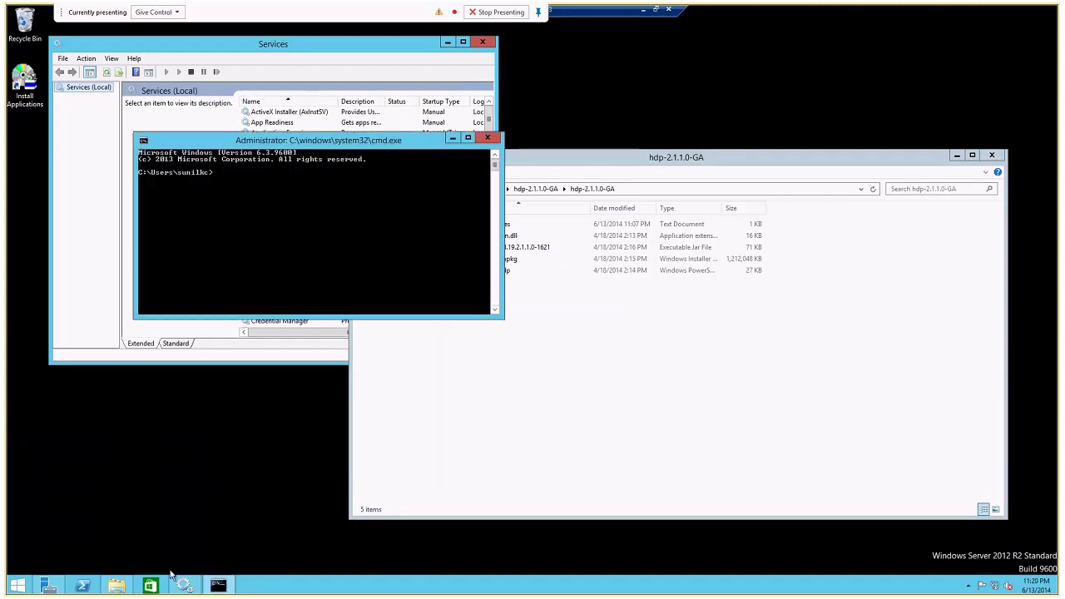
{"action": "right_click", "coordinate": [217, 584]}
{"action": "right_click", "coordinate": [206, 532]}
{"action": "key", "text": "Escape"}
{"action": "left_click", "coordinate": [202, 545]}
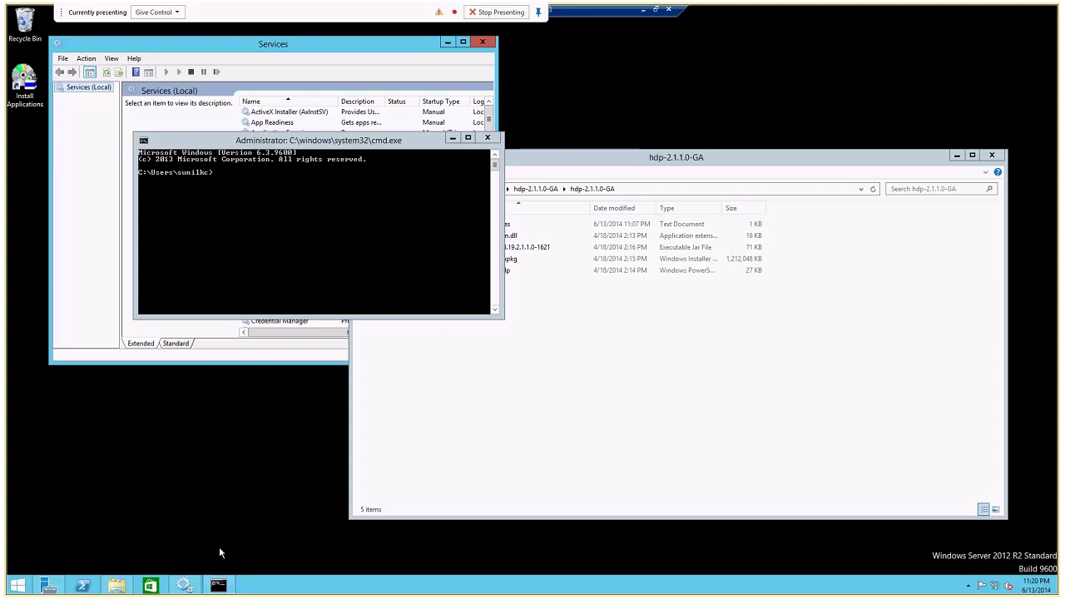
Change the command prompt into the pasted inner hdp-2.1.1.0-GA folder path.
{"action": "left_click", "coordinate": [620, 196]}
{"action": "key", "text": "super+c"}
{"action": "left_click", "coordinate": [247, 212]}
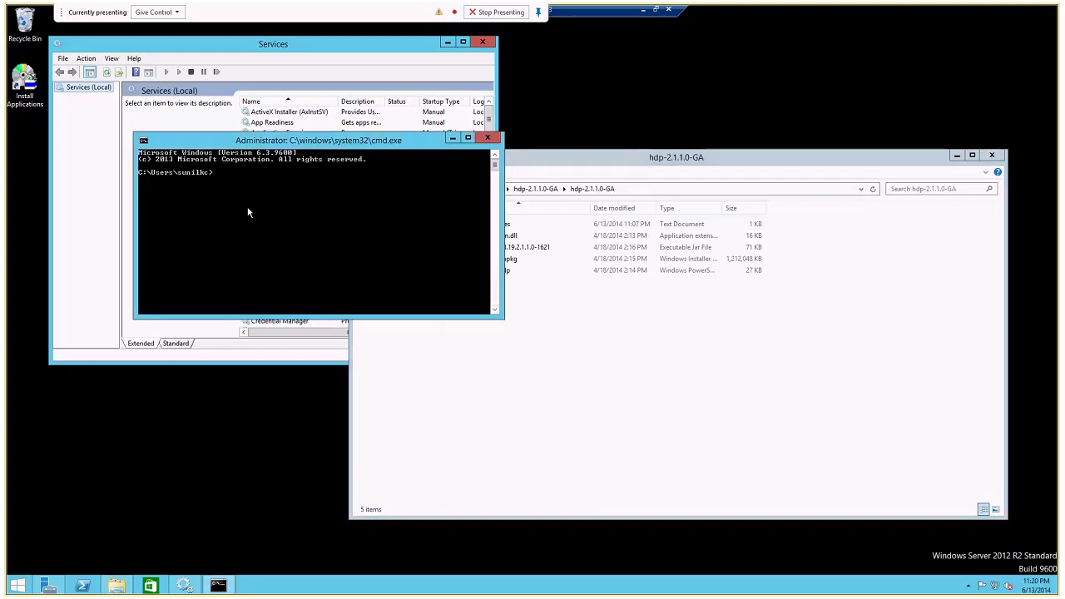
{"action": "type", "text": "cd "}
{"action": "type", "text": "\\"}
{"action": "key", "text": "Return"}
{"action": "type", "text": "cd"}
{"action": "right_click", "coordinate": [248, 212]}
{"action": "left_click", "coordinate": [268, 240]}
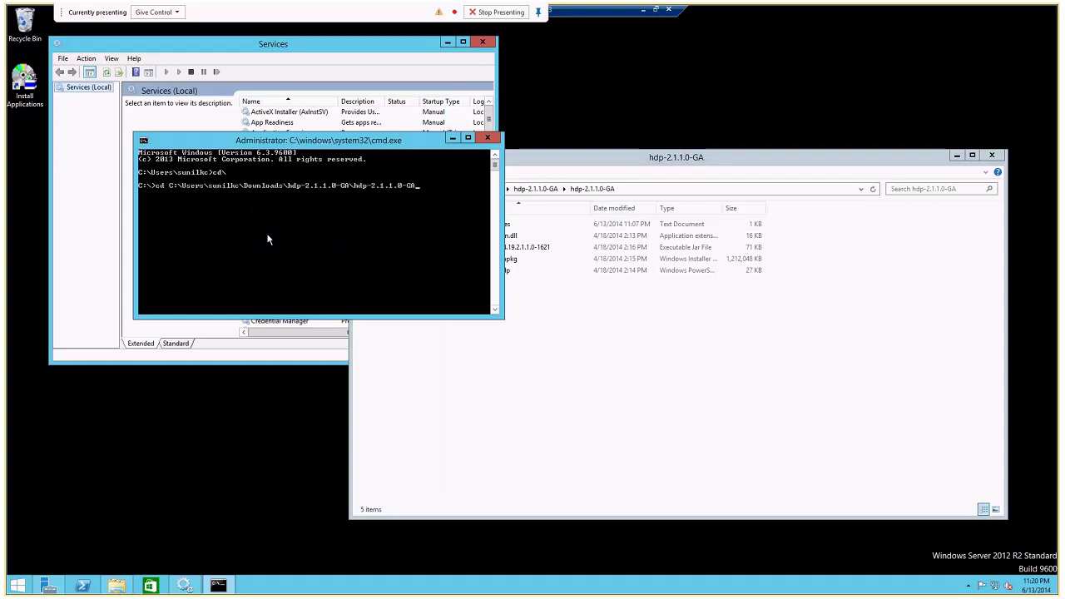
{"action": "key", "text": "Return"}
Run msiexec /i hdp-2.1.1.0.winpkg.msi to start the HDP installer.
{"action": "type", "text": "msiex"}
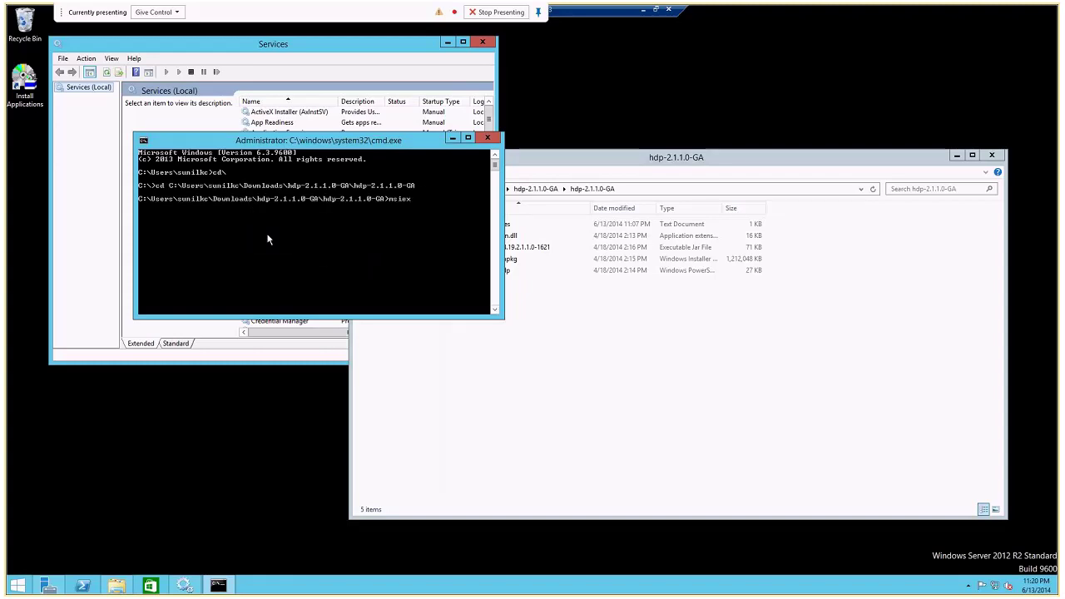
{"action": "type", "text": "ec /i hd"}
{"action": "key", "text": "Tab"}
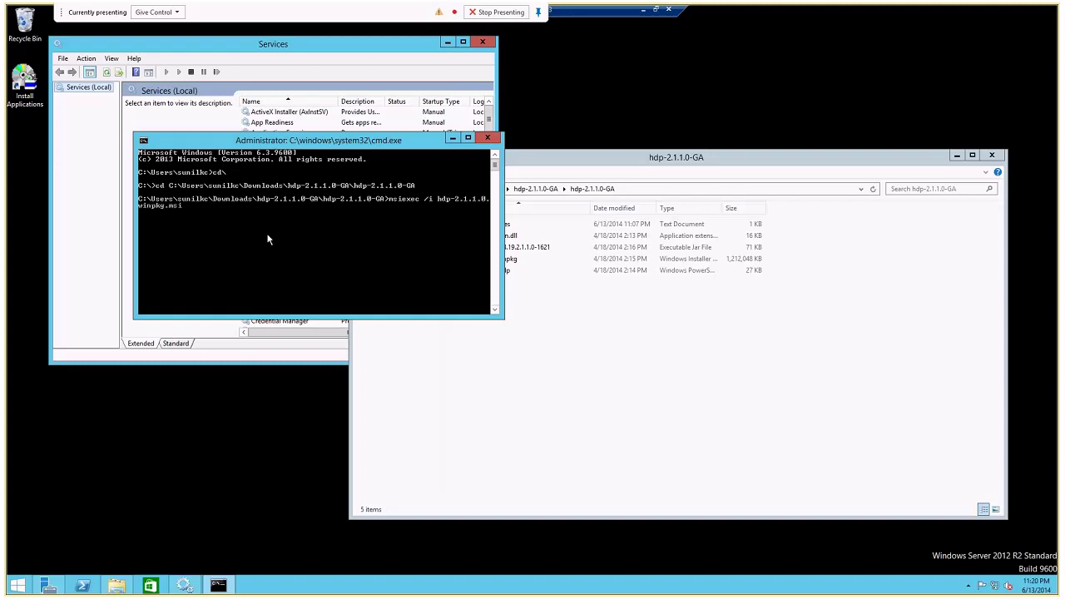
{"action": "key", "text": "Return"}
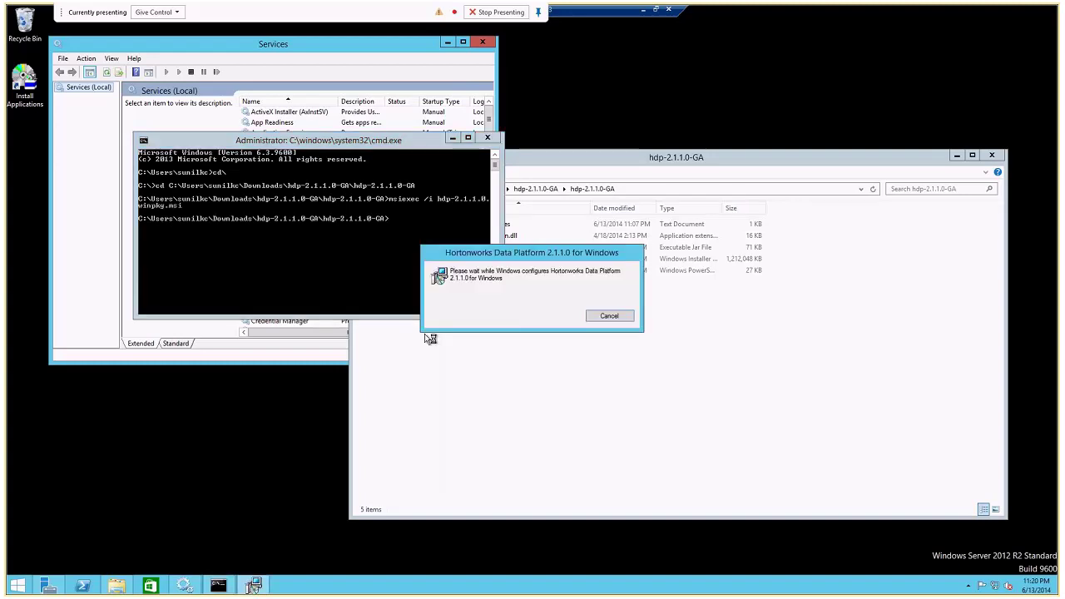
Set the HDP directory in HDP Setup to c:\Hadoop.
{"action": "left_click", "coordinate": [352, 58]}
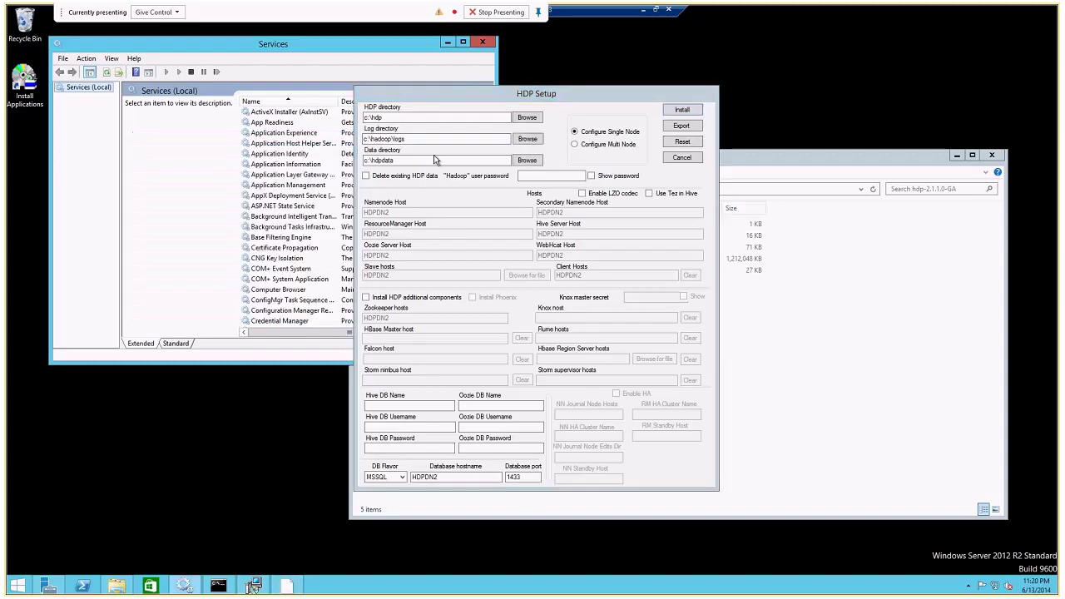
{"action": "left_click", "coordinate": [378, 117]}
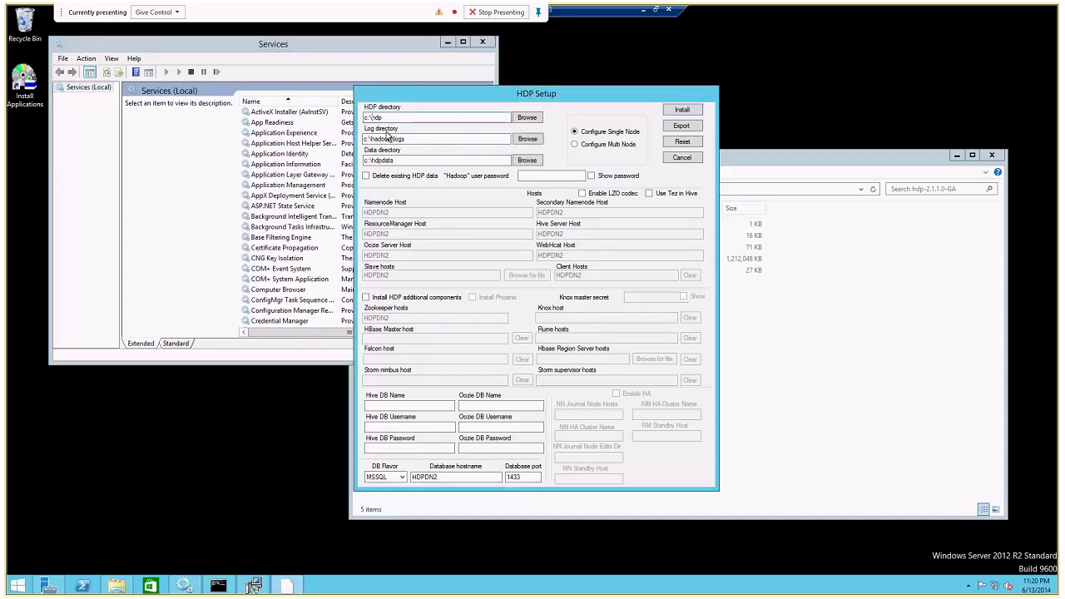
{"action": "type", "text": "\\Hadoop\\"}
{"action": "key", "text": "BackSpace"}
Open a new Explorer window on the C: drive and move it out of the way.
{"action": "left_click", "coordinate": [116, 585]}
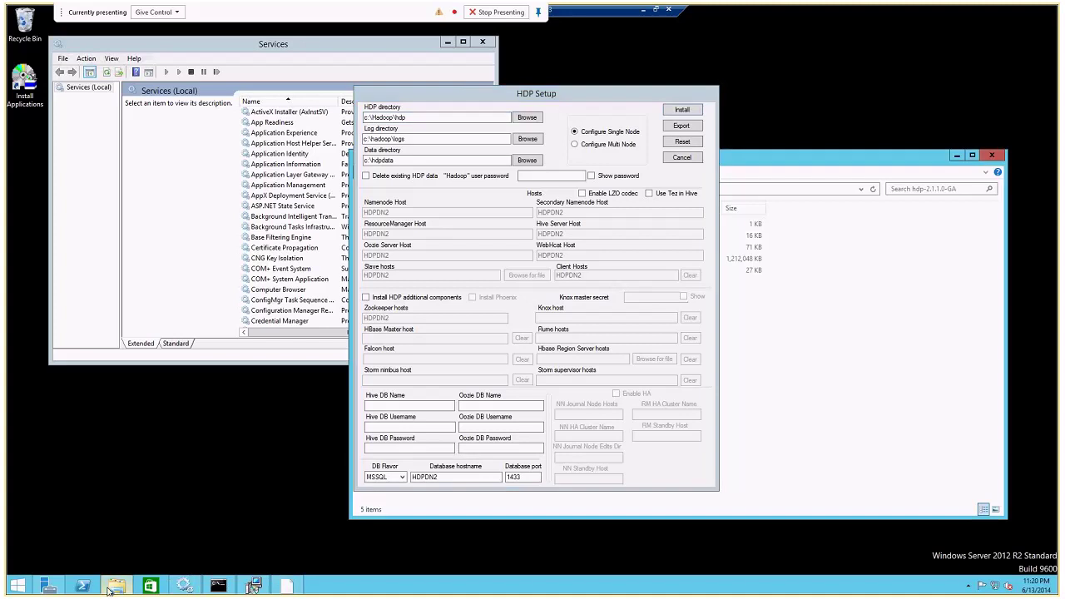
{"action": "key", "text": "super+e"}
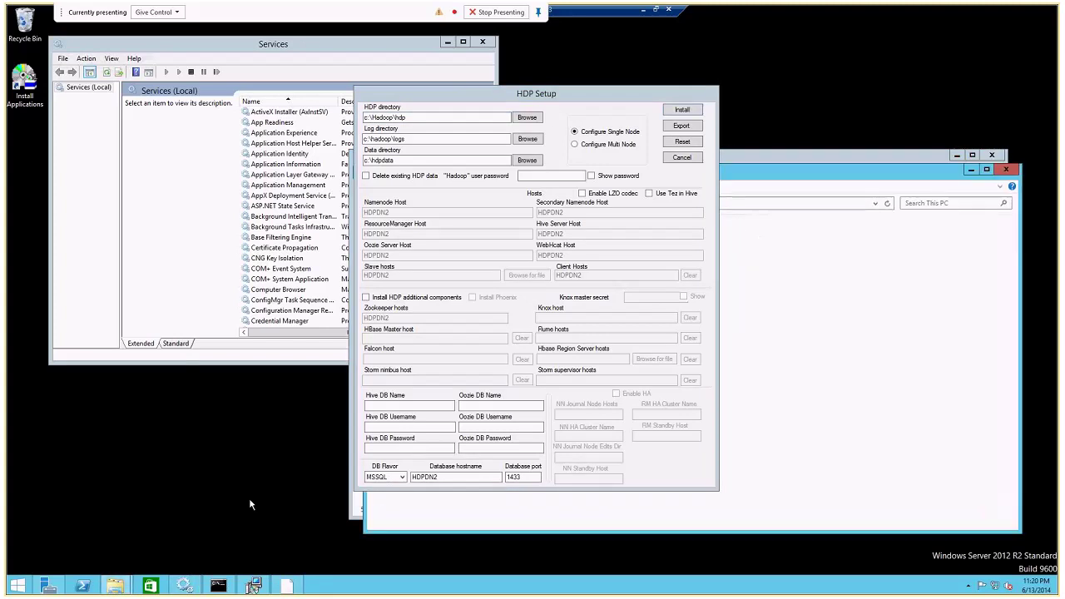
{"action": "left_click_drag", "start_coordinate": [790, 172], "coordinate": [411, 161]}
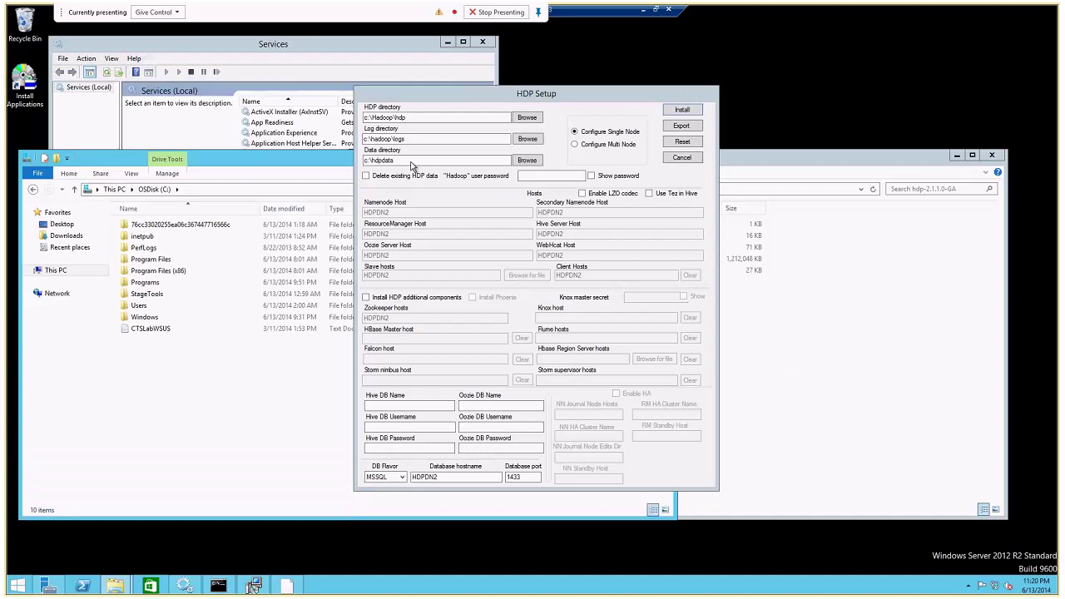
{"action": "left_click", "coordinate": [152, 229]}
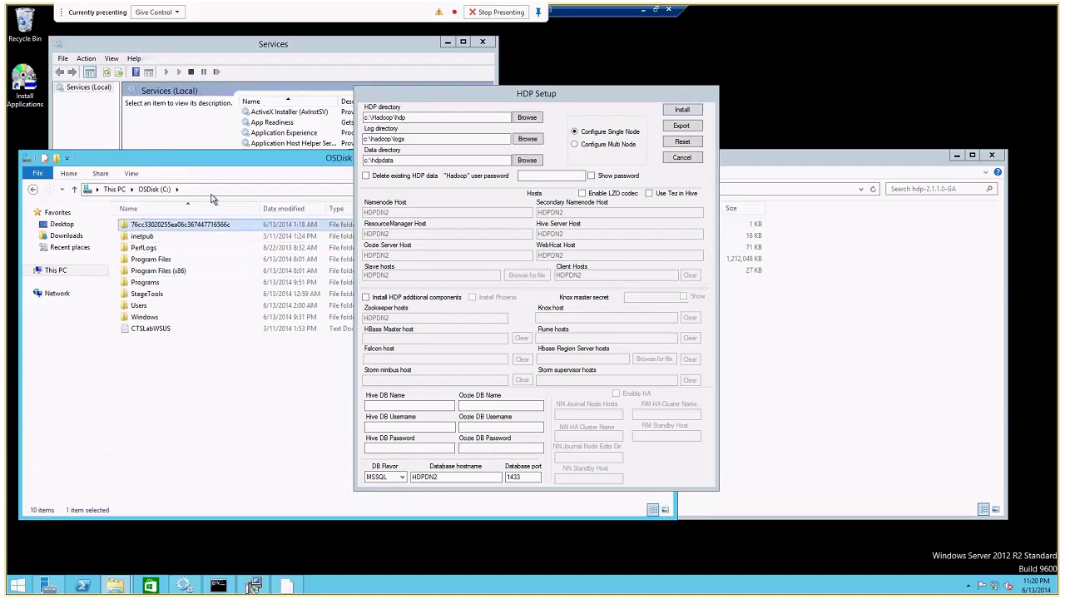
{"action": "left_click_drag", "start_coordinate": [282, 162], "coordinate": [78, 301]}
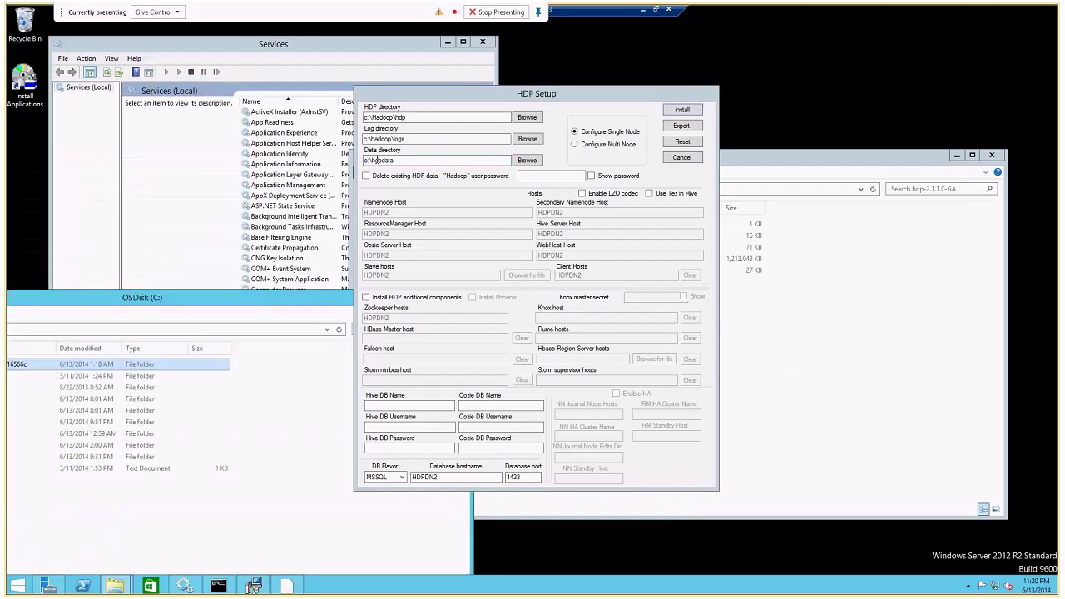
Put the Data directory under c:\Hadoop, choose Configure Multi Node, and enter the Hadoop user password.
{"action": "left_click", "coordinate": [373, 159]}
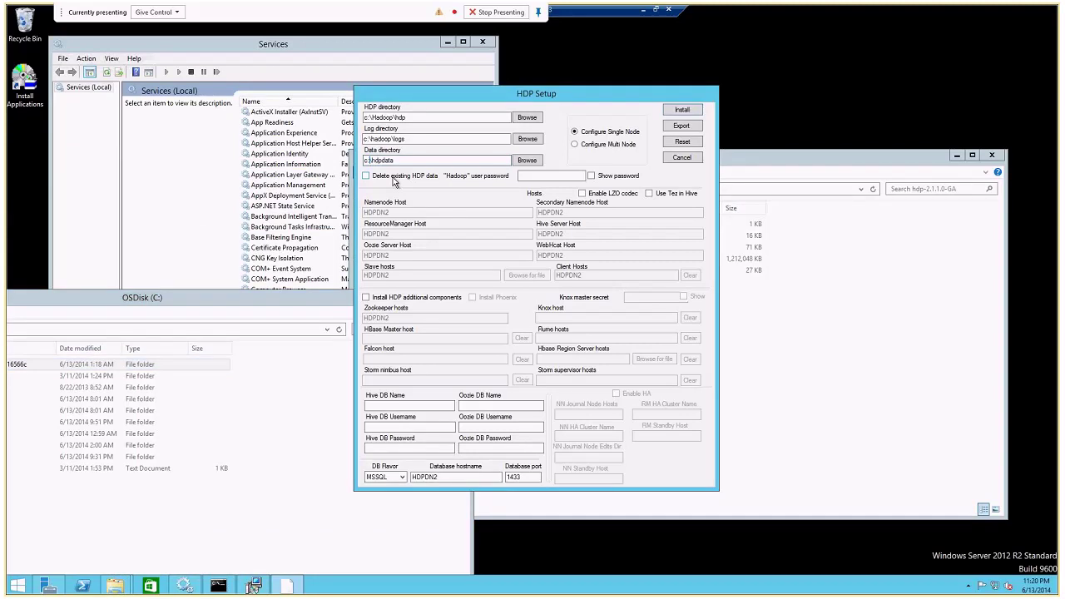
{"action": "type", "text": "Hadoop\\"}
{"action": "left_click", "coordinate": [373, 117]}
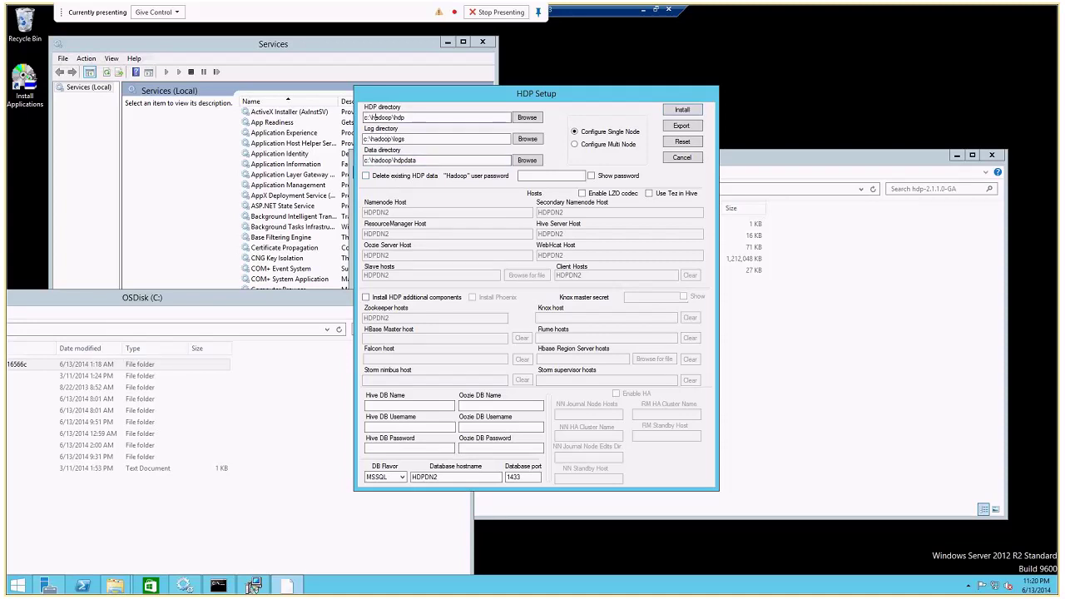
{"action": "left_click", "coordinate": [574, 144]}
{"action": "left_click", "coordinate": [556, 175]}
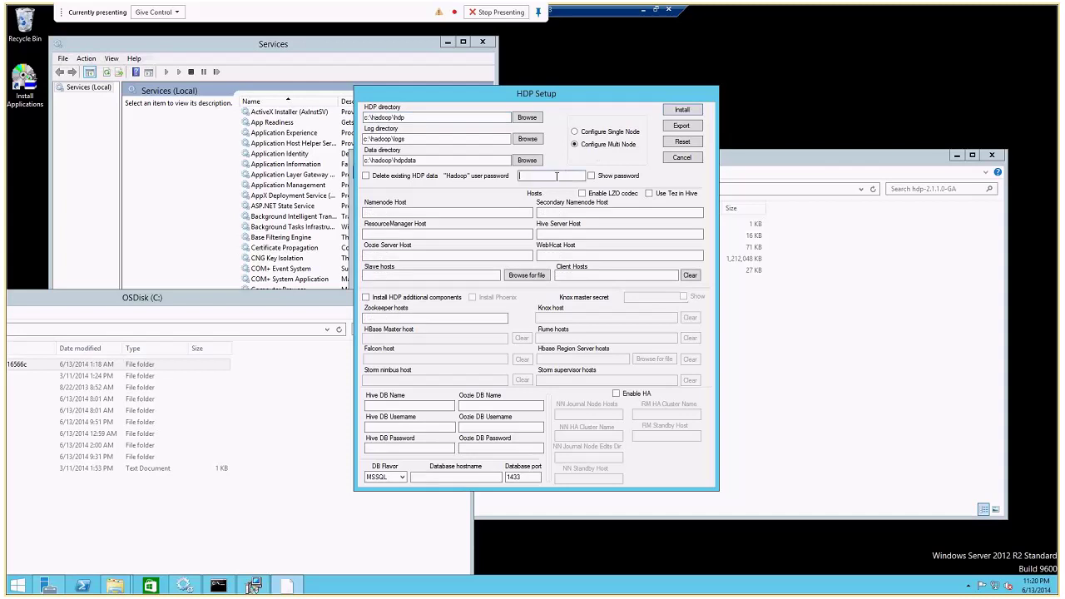
{"action": "type", "text": "**********"}
{"action": "left_click", "coordinate": [591, 175]}
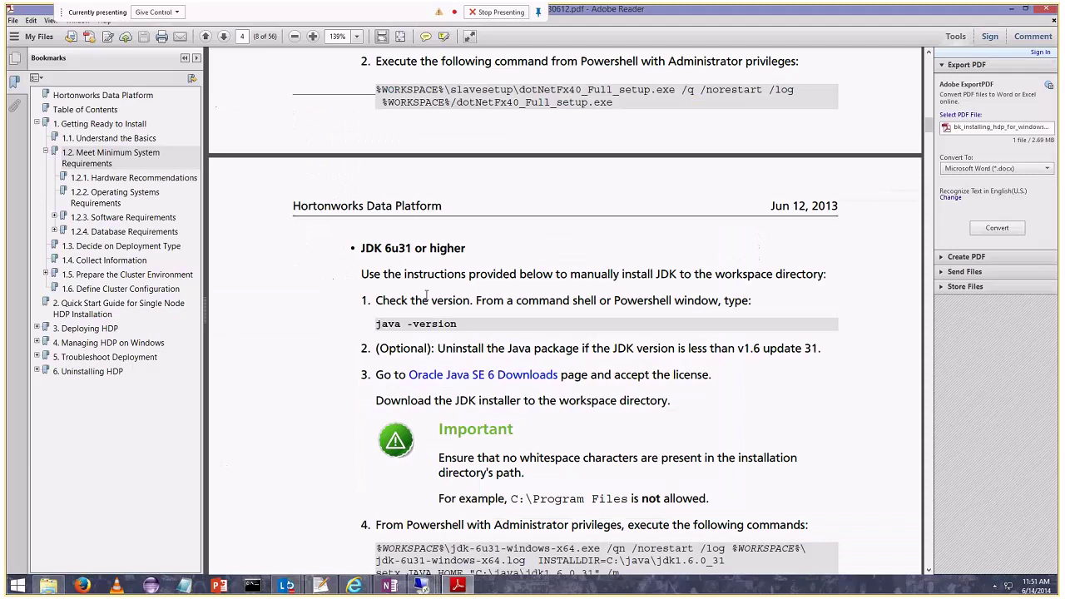
Copy the name node hostname from line 24 of the setup notes.
{"action": "key", "text": "alt+Tab"}
{"action": "left_click_drag", "start_coordinate": [104, 290], "coordinate": [249, 291]}
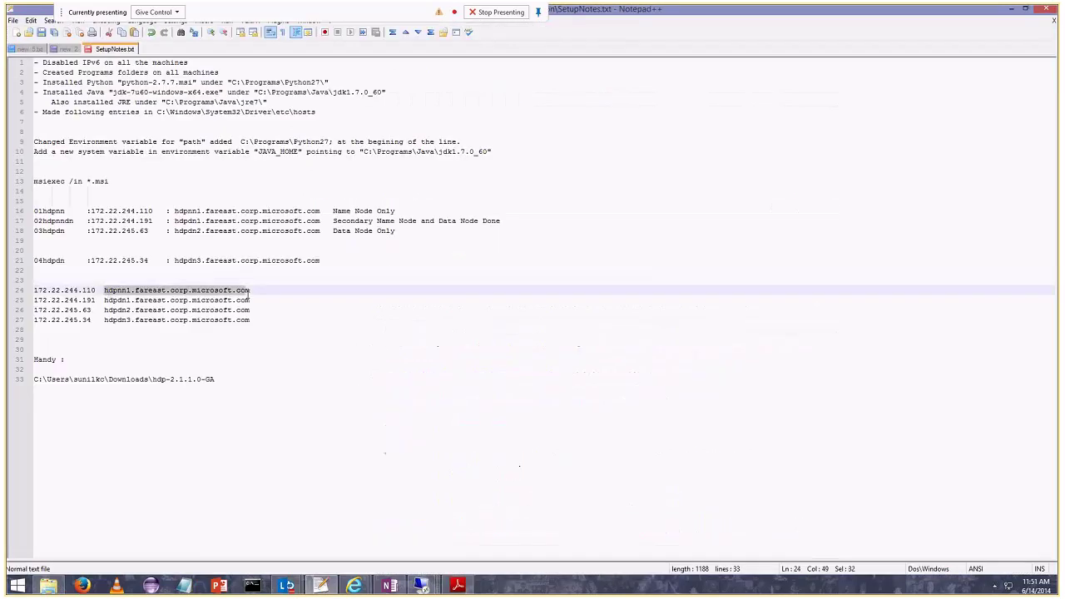
{"action": "key", "text": "alt+Tab"}
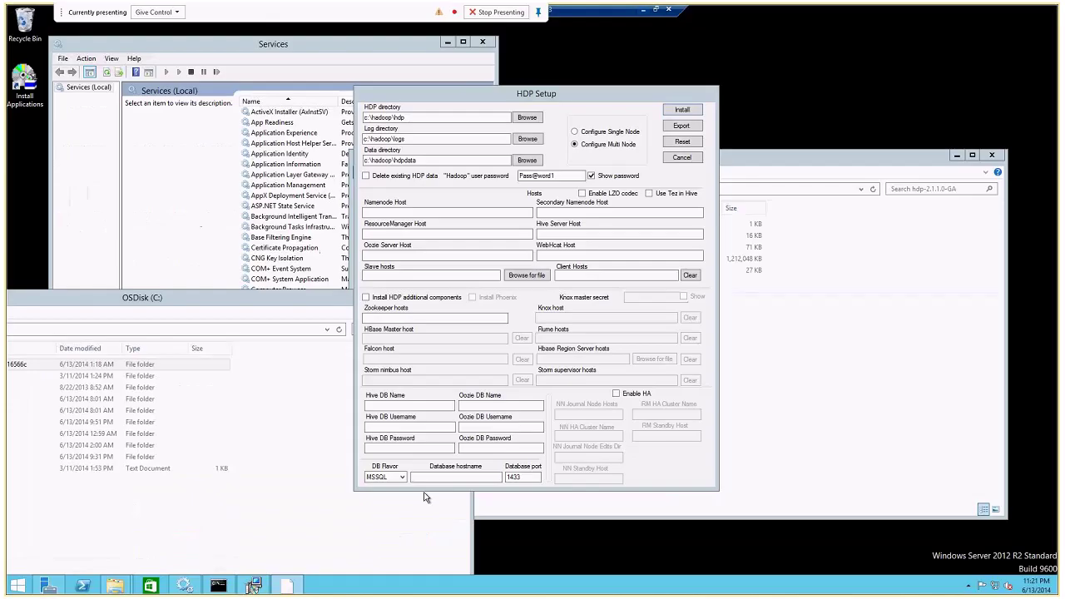
{"action": "left_click", "coordinate": [407, 213]}
{"action": "type", "text": "hdpnn1.fareast.corp.microsoft.com"}
{"action": "left_click", "coordinate": [550, 213]}
{"action": "type", "text": "hdpnn1.fareast.corp.microsoft.com"}
{"action": "left_click", "coordinate": [550, 213]}
{"action": "key", "text": "BackSpace"}
{"action": "type", "text": "d"}
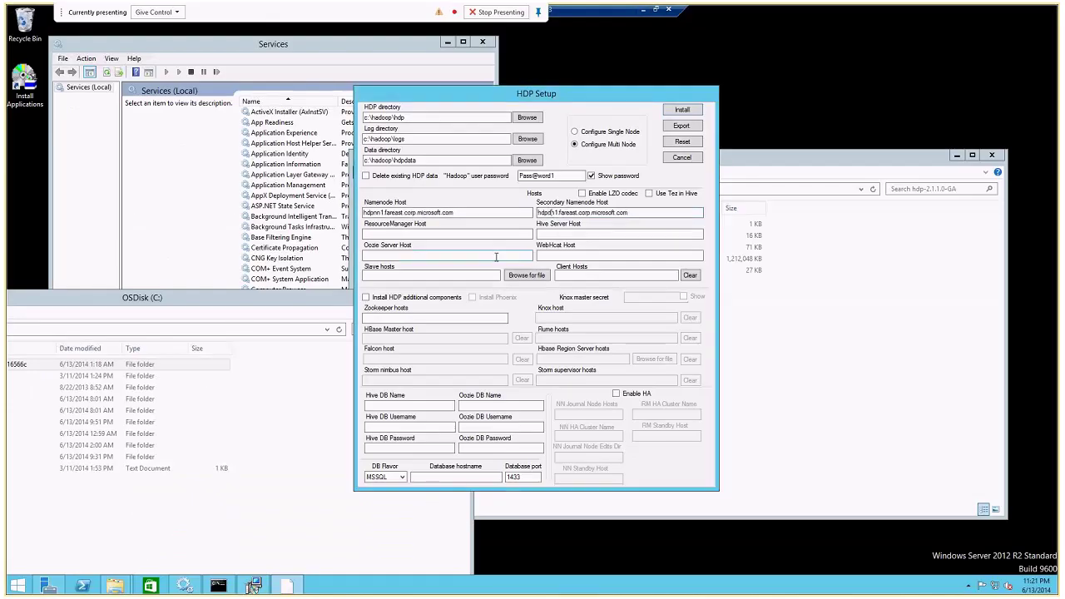
{"action": "left_click", "coordinate": [465, 234]}
{"action": "type", "text": "hdpnn1.fareast.corp.microsoft.com"}
{"action": "left_click", "coordinate": [496, 255]}
{"action": "type", "text": "hdpnn1.fareast.corp.microsoft.com"}
{"action": "left_click", "coordinate": [540, 235]}
{"action": "type", "text": "hdpnn1.fareast.corp.microsoft.com"}
{"action": "left_click", "coordinate": [552, 256]}
{"action": "type", "text": "hdpnn1.fareast.corp.microsoft.com"}
{"action": "left_click", "coordinate": [381, 276]}
{"action": "type", "text": "hdpnn1.fareast.corp.microsoft.com"}
{"action": "left_click", "coordinate": [381, 276]}
{"action": "key", "text": "BackSpace"}
{"action": "type", "text": "d"}
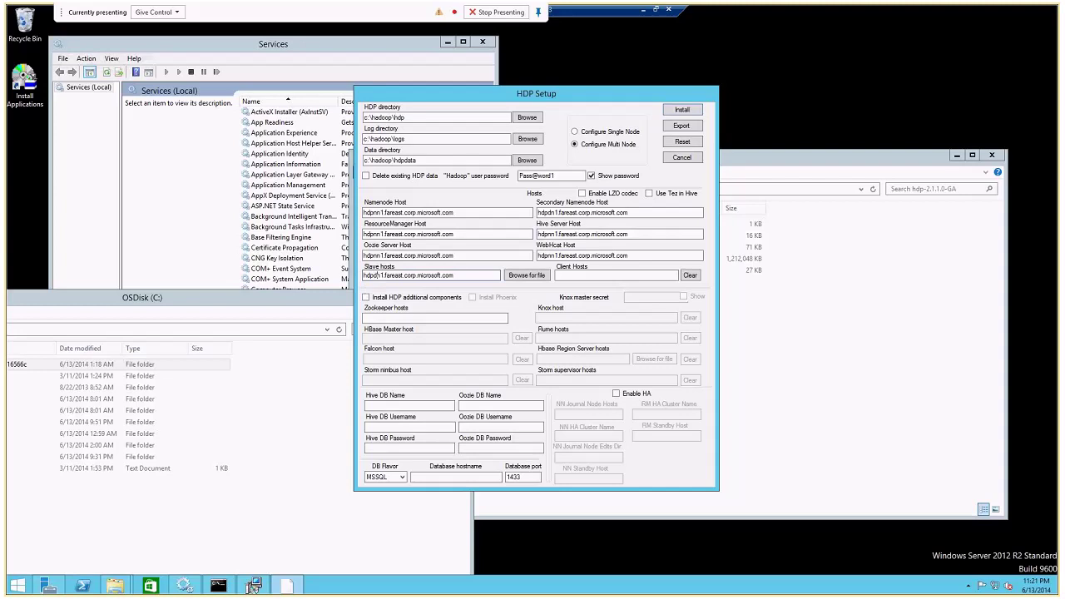
{"action": "key", "text": "End"}
{"action": "type", "text": ","}
{"action": "type", "text": "hdpnn1.fareast.corp.microsoft.com"}
{"action": "left_click", "coordinate": [431, 275]}
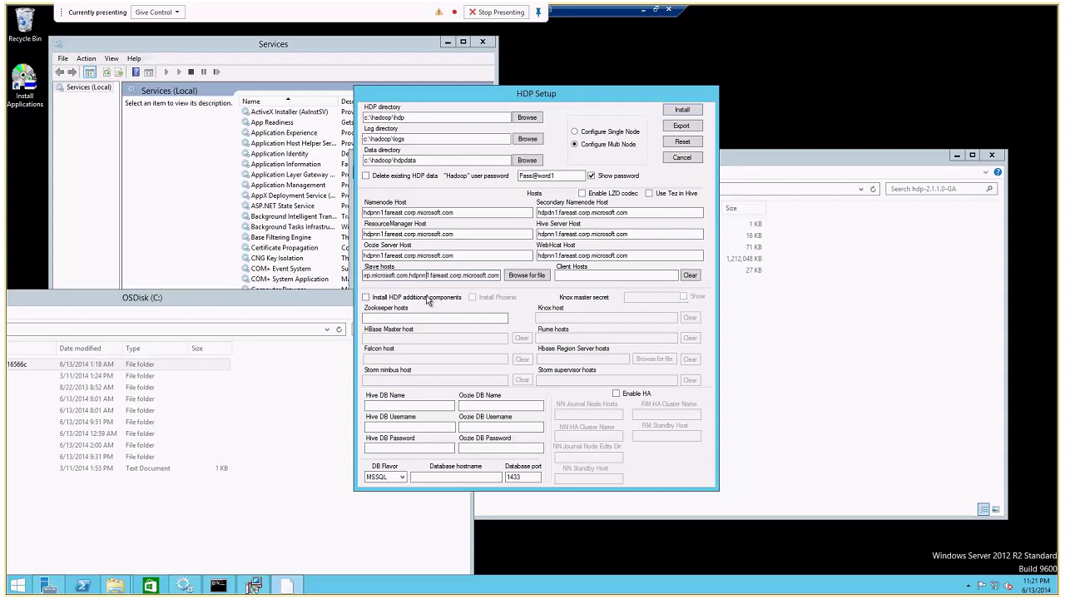
{"action": "key", "text": "Delete"}
{"action": "type", "text": "2"}
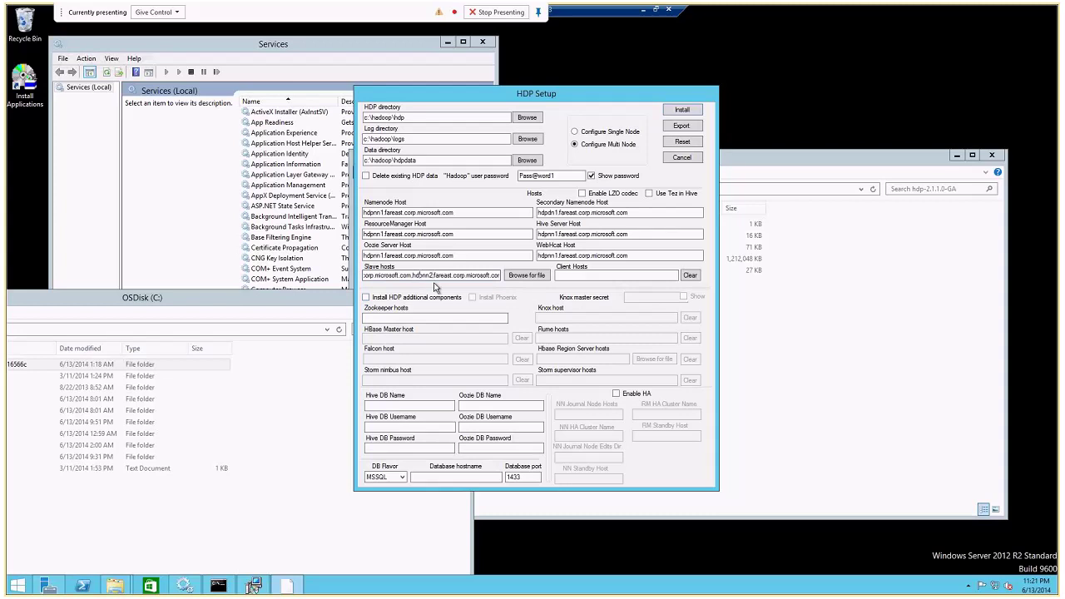
{"action": "key", "text": "Delete"}
{"action": "type", "text": "d"}
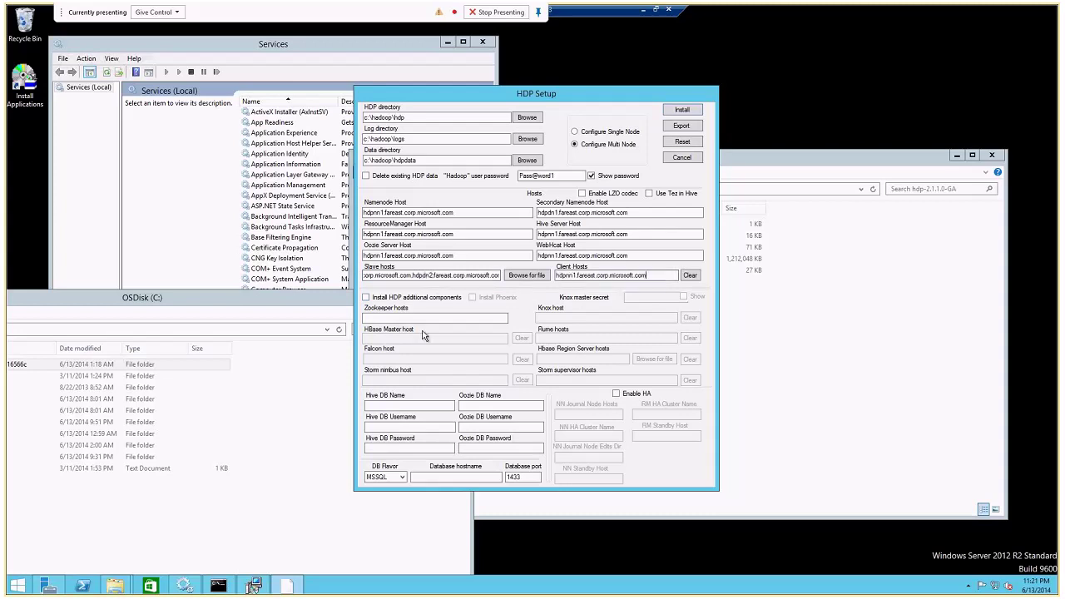
{"action": "left_click", "coordinate": [397, 316]}
{"action": "type", "text": "hdpnn1.fareast.corp.microsoft.com"}
{"action": "left_click", "coordinate": [388, 406]}
{"action": "type", "text": "hive"}
{"action": "key", "text": "Tab"}
{"action": "type", "text": "hive"}
{"action": "key", "text": "Tab"}
{"action": "type", "text": "hive"}
{"action": "left_click", "coordinate": [473, 406]}
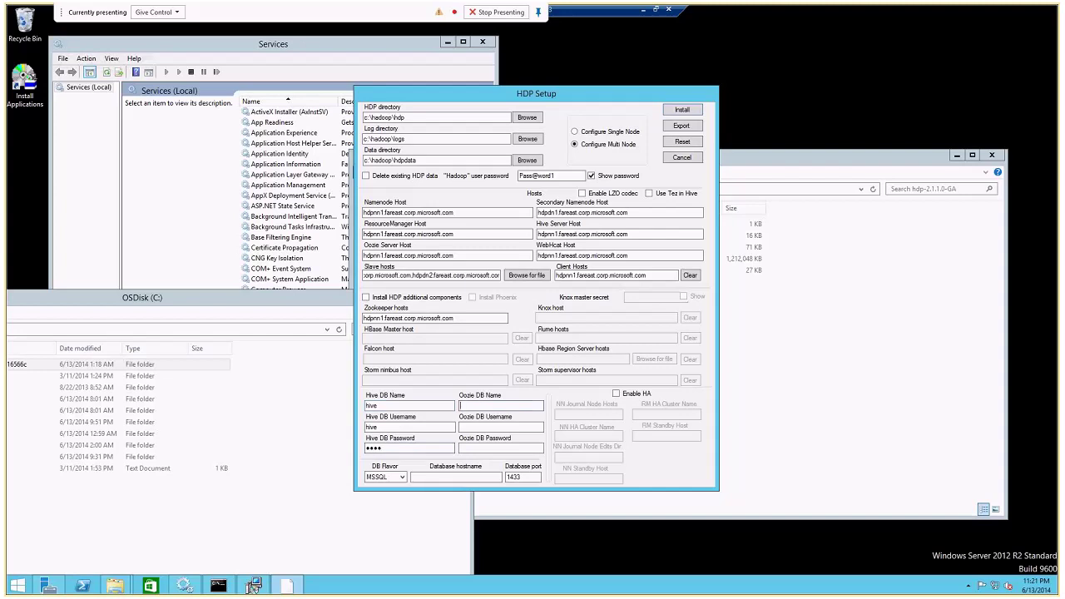
{"action": "type", "text": "oozie"}
{"action": "left_click", "coordinate": [472, 428]}
{"action": "type", "text": "oozie"}
{"action": "left_click", "coordinate": [469, 448]}
{"action": "type", "text": "oozie"}
{"action": "left_click", "coordinate": [401, 477]}
{"action": "left_click", "coordinate": [388, 498]}
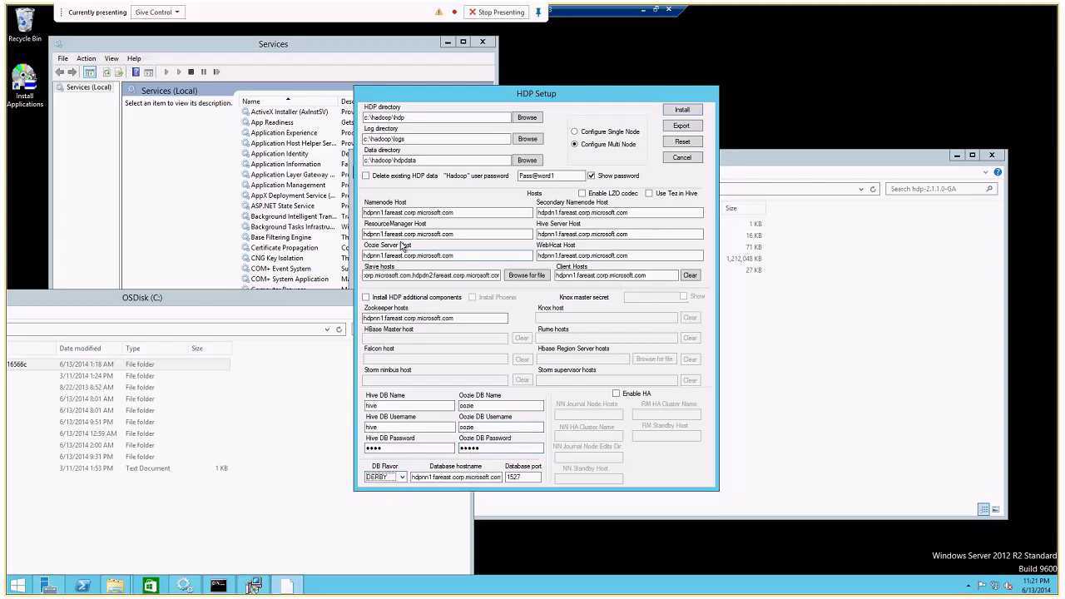
{"action": "left_click", "coordinate": [403, 213]}
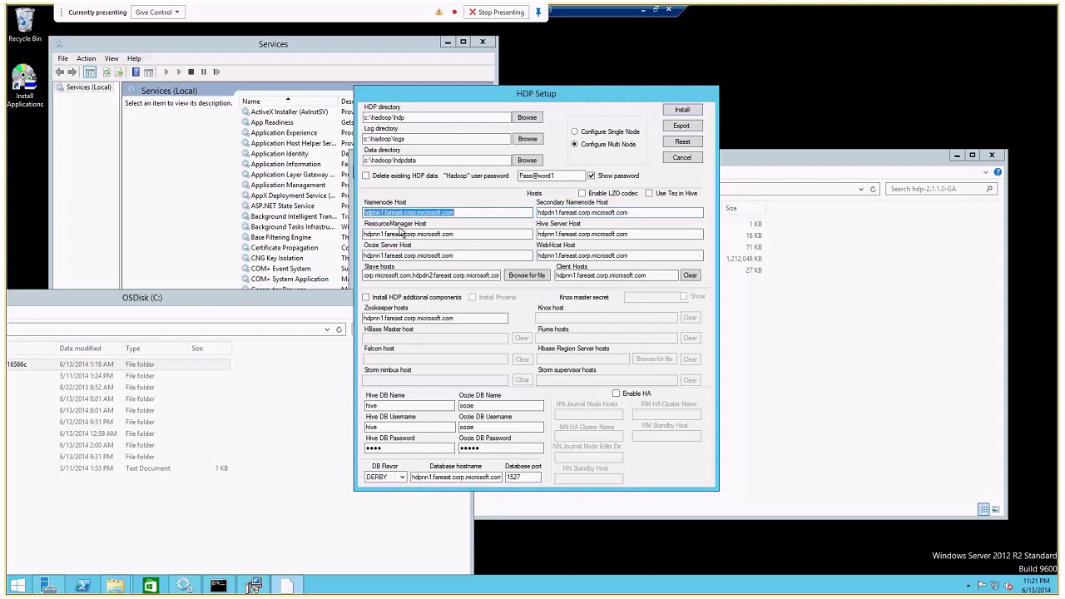
{"action": "left_click_drag", "start_coordinate": [415, 276], "coordinate": [404, 282]}
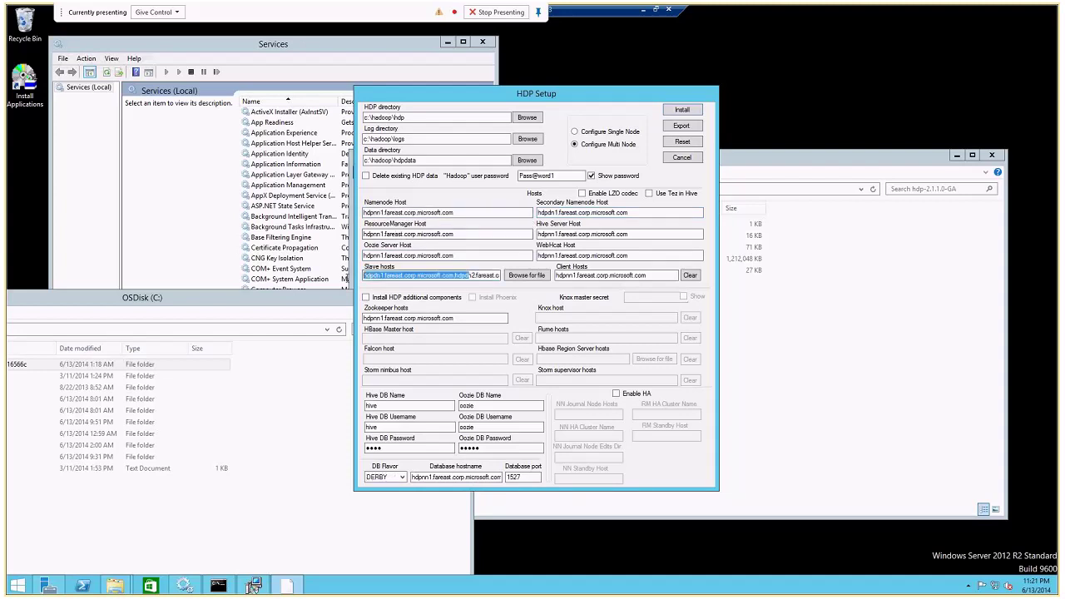
Confirm the machine is hdpdn2 with hostname, then start the HDP install.
{"action": "left_click", "coordinate": [218, 585]}
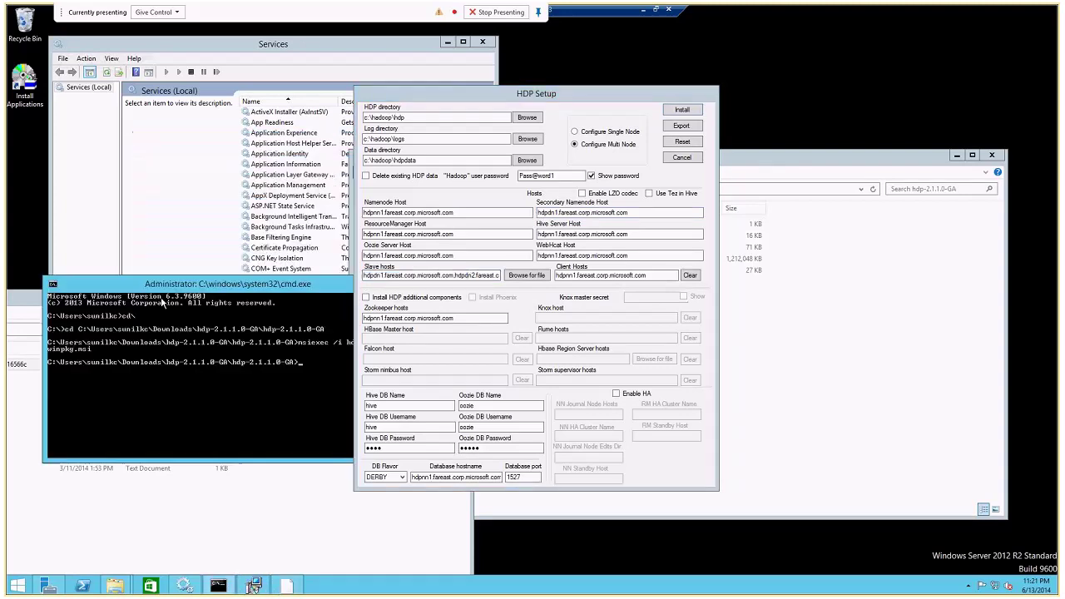
{"action": "type", "text": "hostname"}
{"action": "key", "text": "Return"}
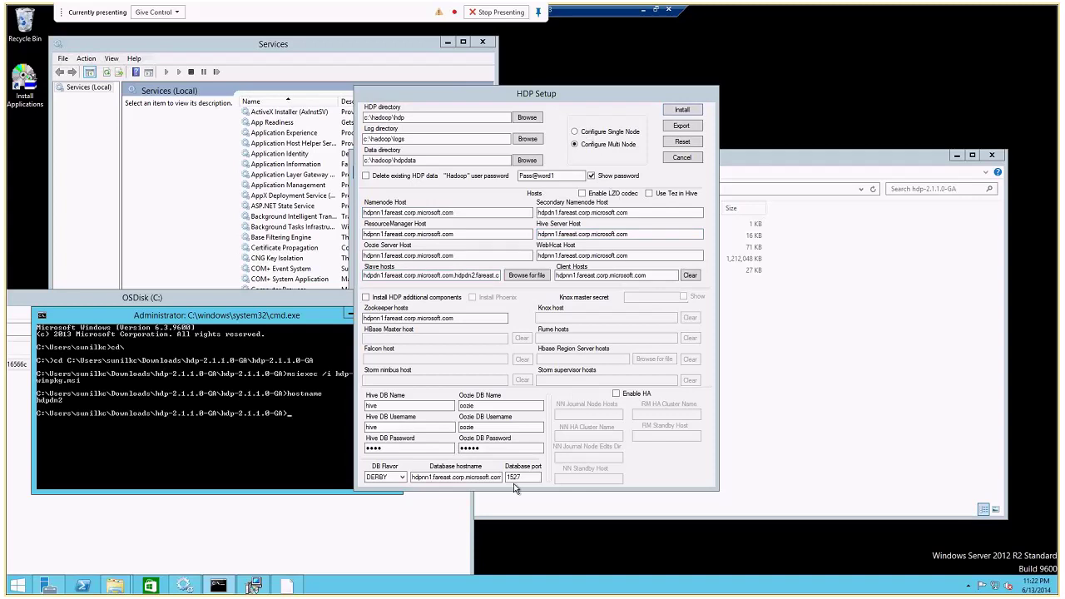
{"action": "left_click", "coordinate": [682, 114]}
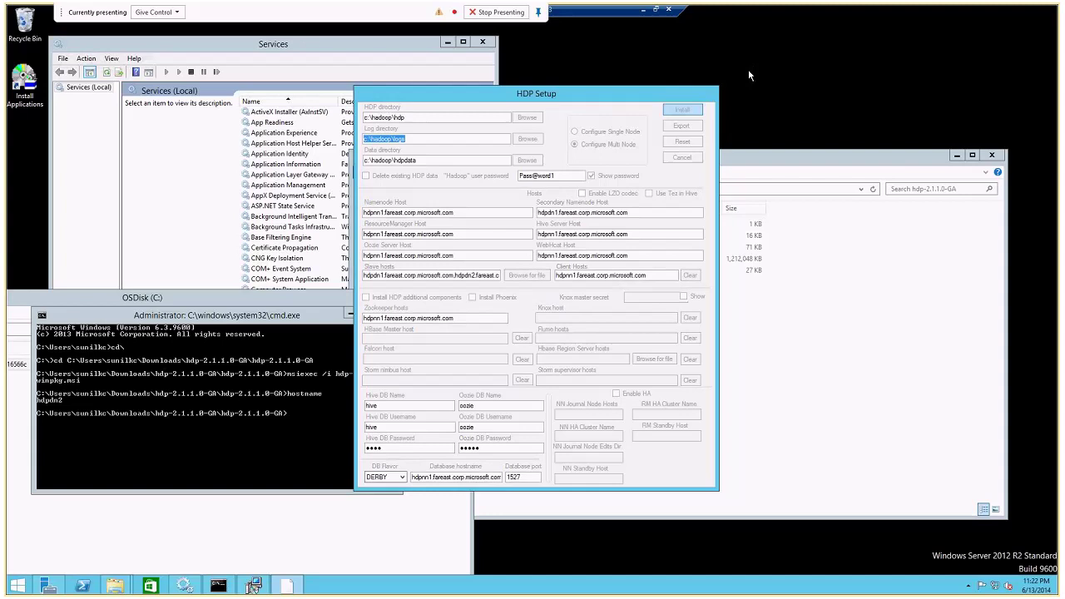
Browse Explorer to OSDisk (C:) and minimize the remote session.
{"action": "left_click", "coordinate": [788, 404]}
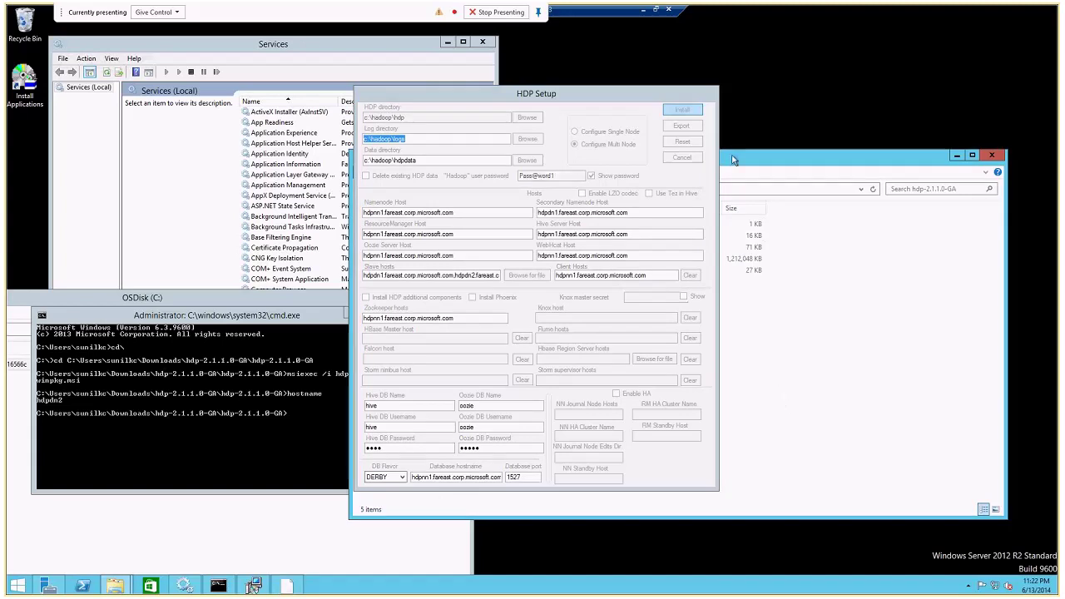
{"action": "left_click_drag", "start_coordinate": [733, 159], "coordinate": [902, 189]}
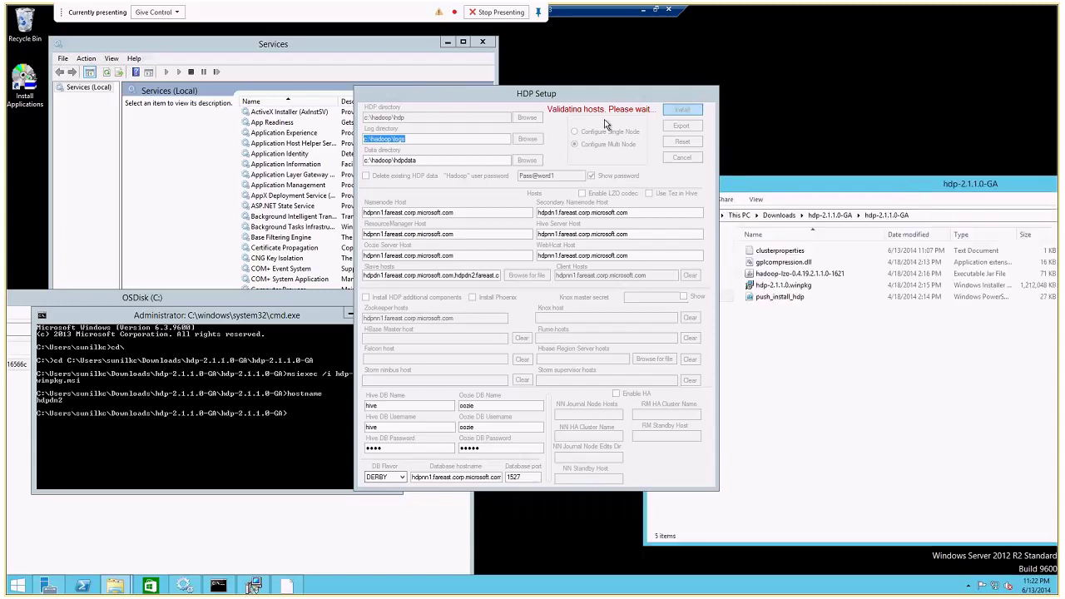
{"action": "left_click", "coordinate": [730, 208]}
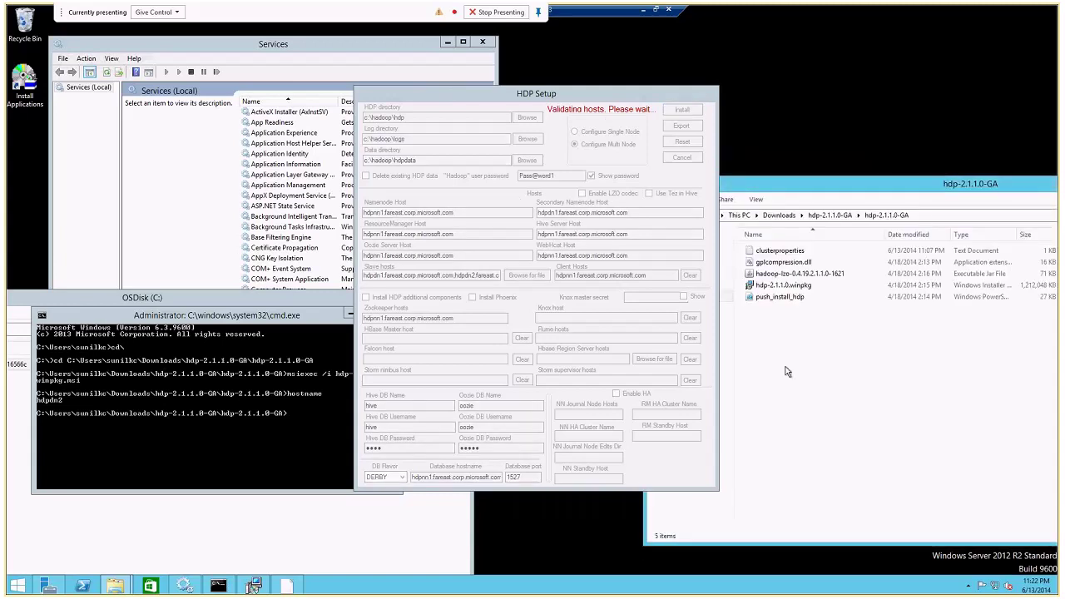
{"action": "left_click", "coordinate": [739, 218]}
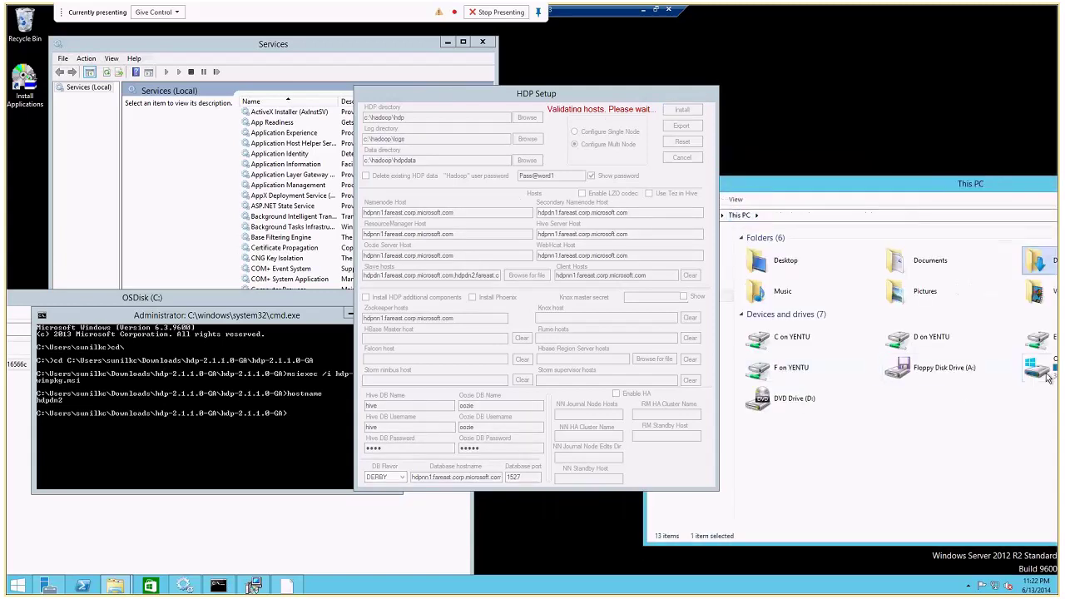
{"action": "double_click", "coordinate": [778, 368]}
{"action": "left_click", "coordinate": [827, 37]}
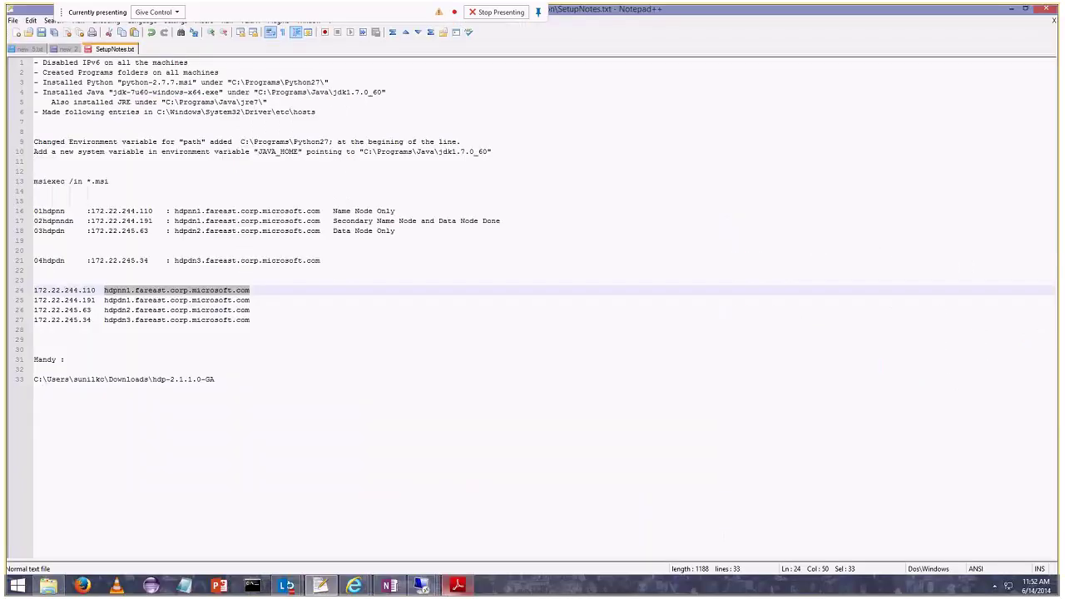
Switch to the 02hdpnndn session and move its install progress dialog aside.
{"action": "mouse_move", "coordinate": [421, 585]}
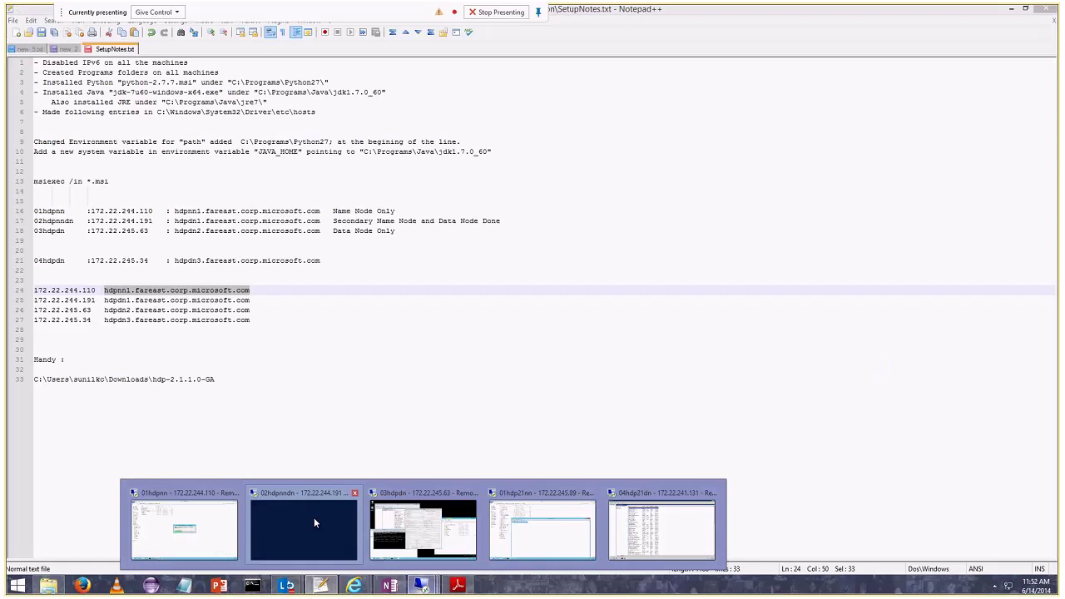
{"action": "left_click", "coordinate": [314, 522]}
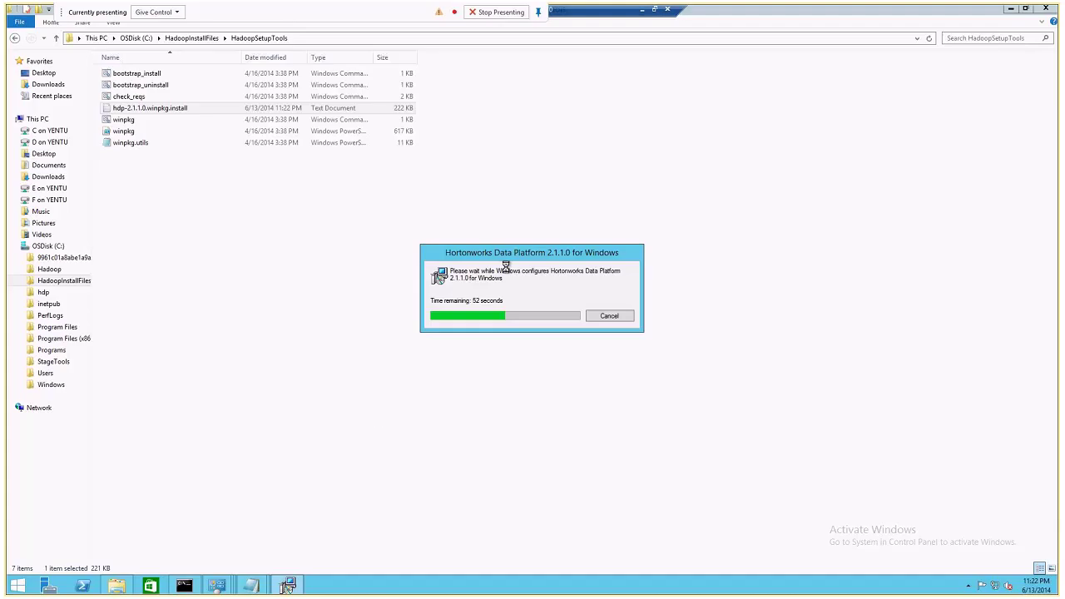
{"action": "left_click_drag", "start_coordinate": [509, 253], "coordinate": [445, 152]}
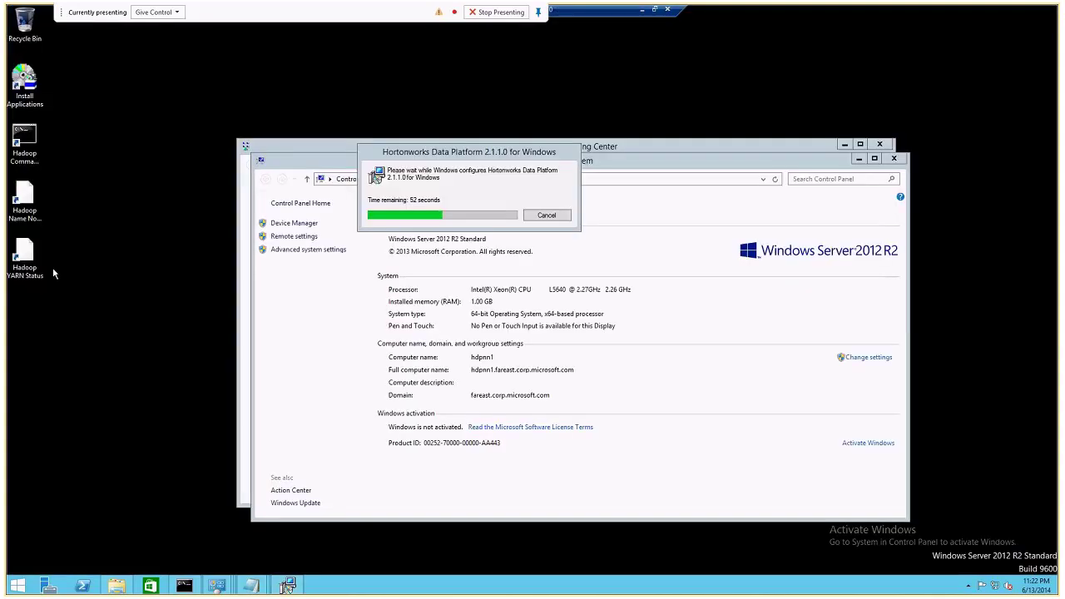
Open C:\Hadoop\hdp to list the hadoop, hive and zookeeper folders, then reposition the progress dialog.
{"action": "left_click", "coordinate": [132, 581]}
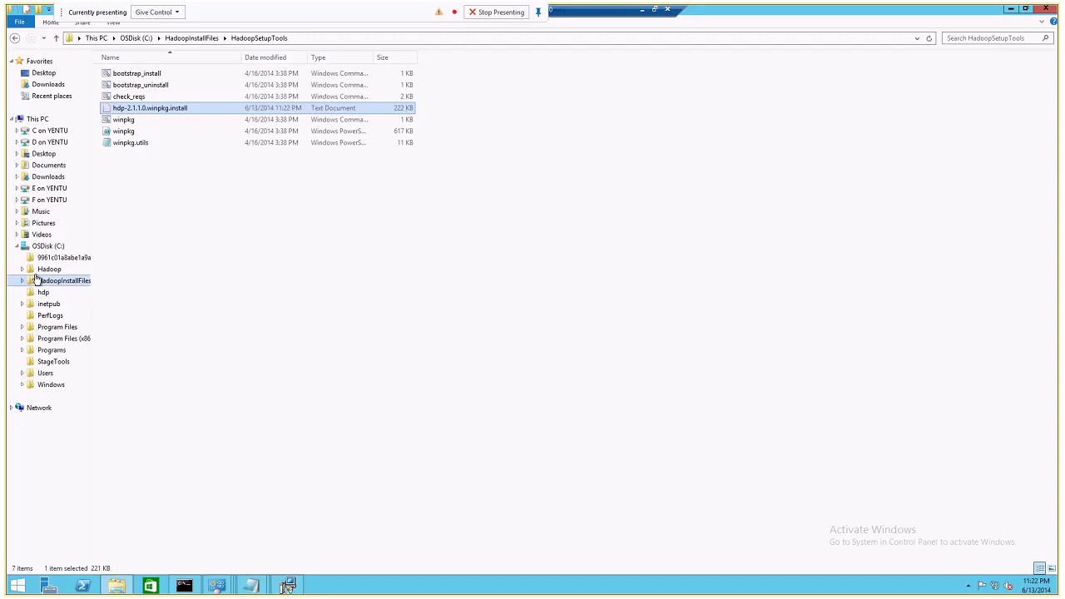
{"action": "left_click", "coordinate": [49, 271]}
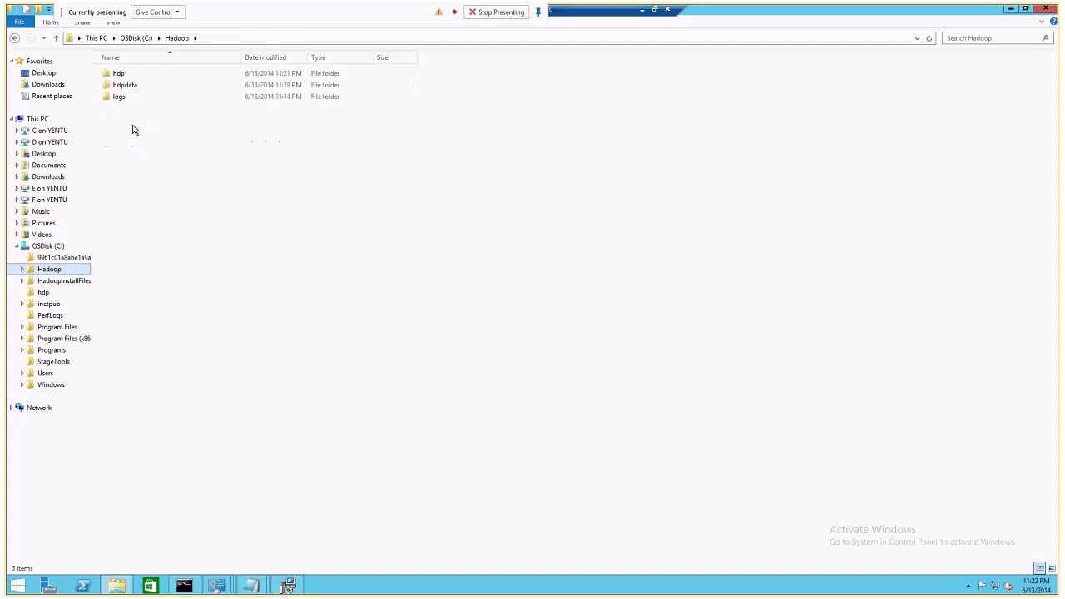
{"action": "double_click", "coordinate": [123, 74]}
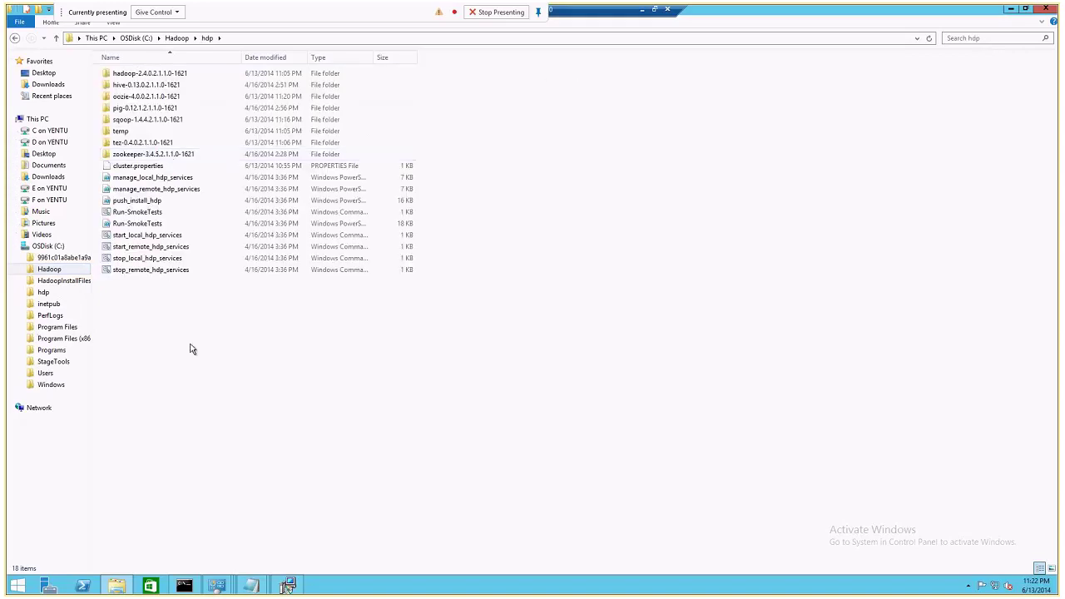
{"action": "left_click", "coordinate": [288, 585]}
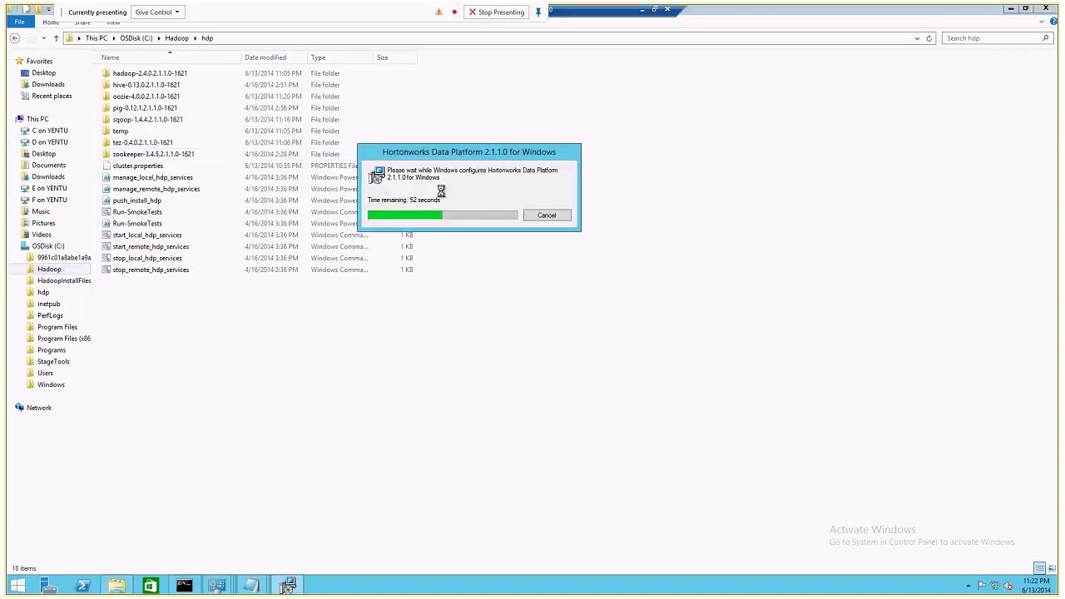
{"action": "left_click_drag", "start_coordinate": [438, 154], "coordinate": [440, 238]}
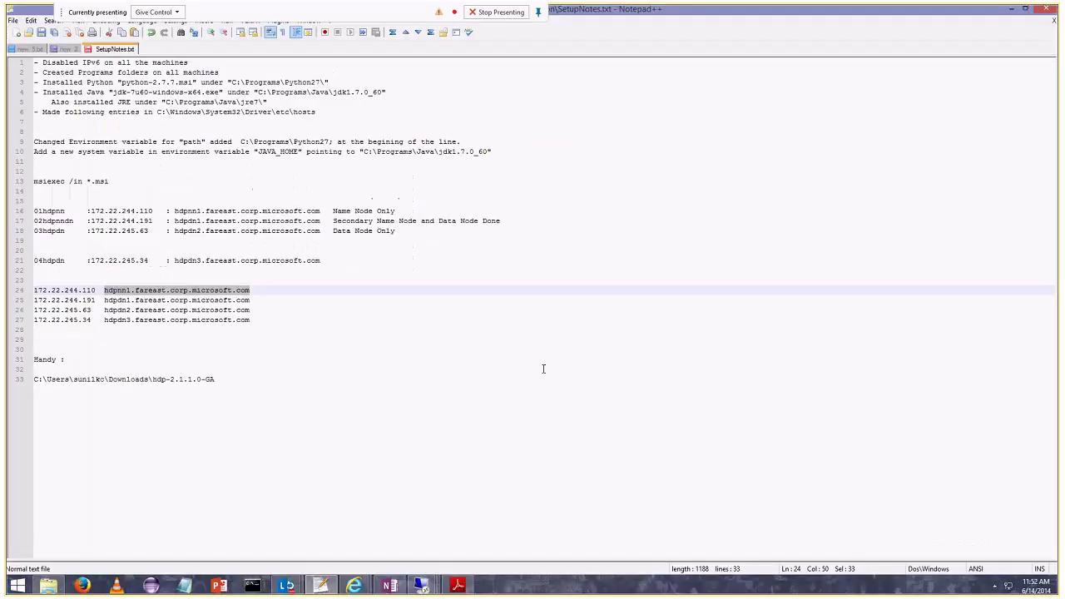
On hdpdn1, move the ipconfig window, close OSDisk (C:) and view the HDP installer progress.
{"action": "mouse_move", "coordinate": [421, 585]}
{"action": "left_click", "coordinate": [298, 498]}
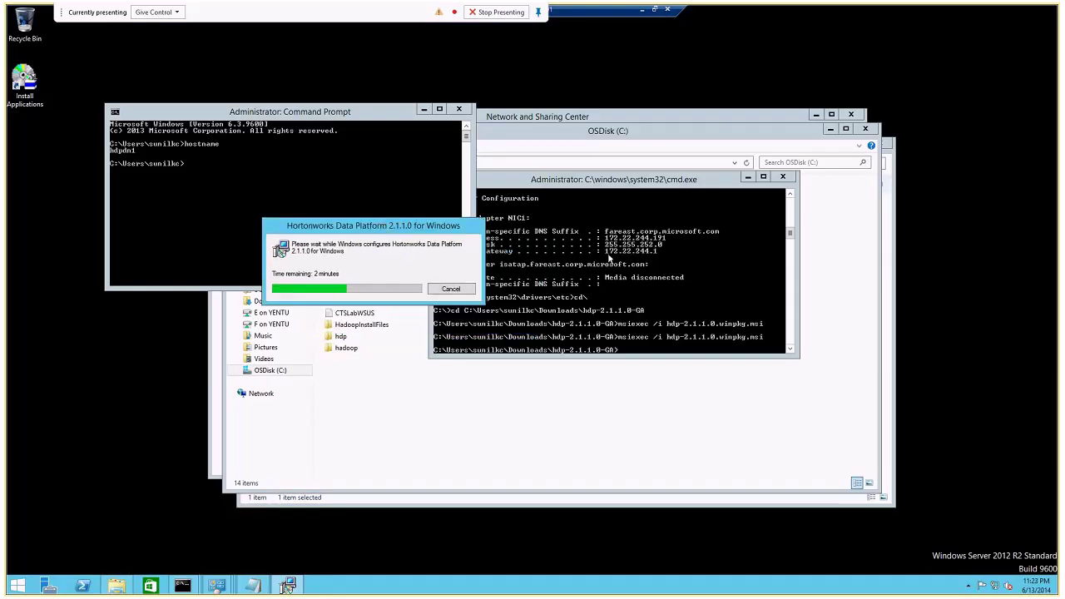
{"action": "left_click_drag", "start_coordinate": [620, 181], "coordinate": [637, 274]}
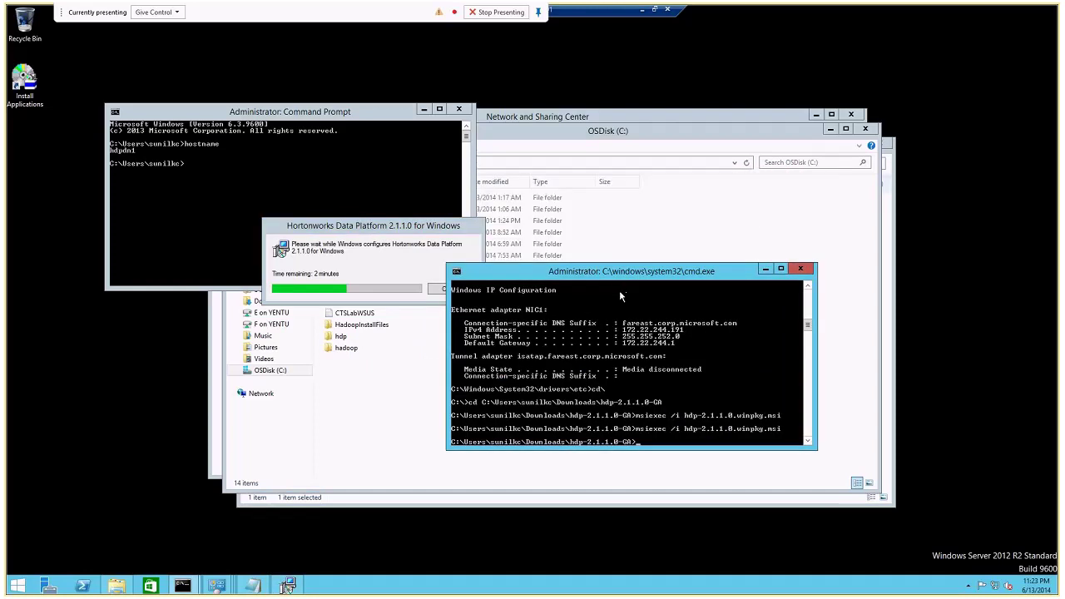
{"action": "left_click", "coordinate": [608, 126]}
{"action": "left_click", "coordinate": [865, 128]}
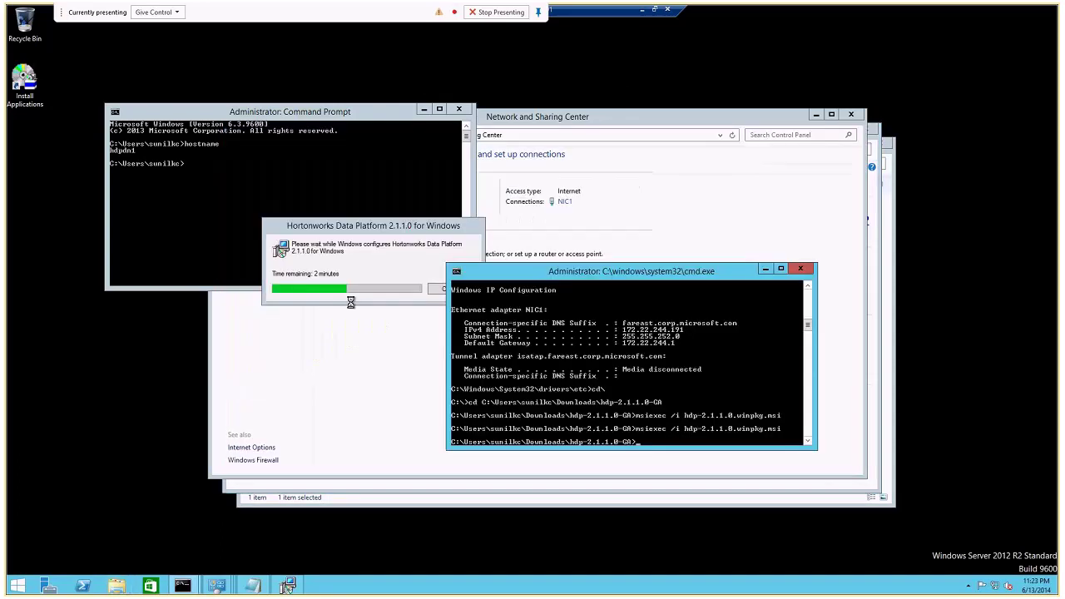
{"action": "left_click", "coordinate": [285, 586]}
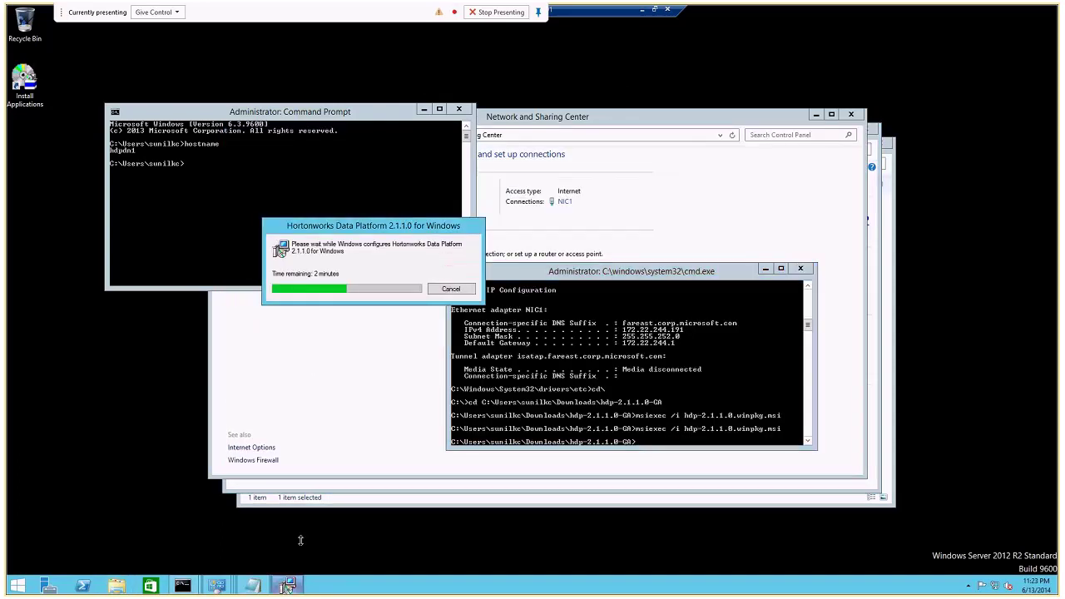
Minimize hdpdn1 and bring up 04hdp21dn with datanode and nodemanager services Started.
{"action": "left_click", "coordinate": [641, 10]}
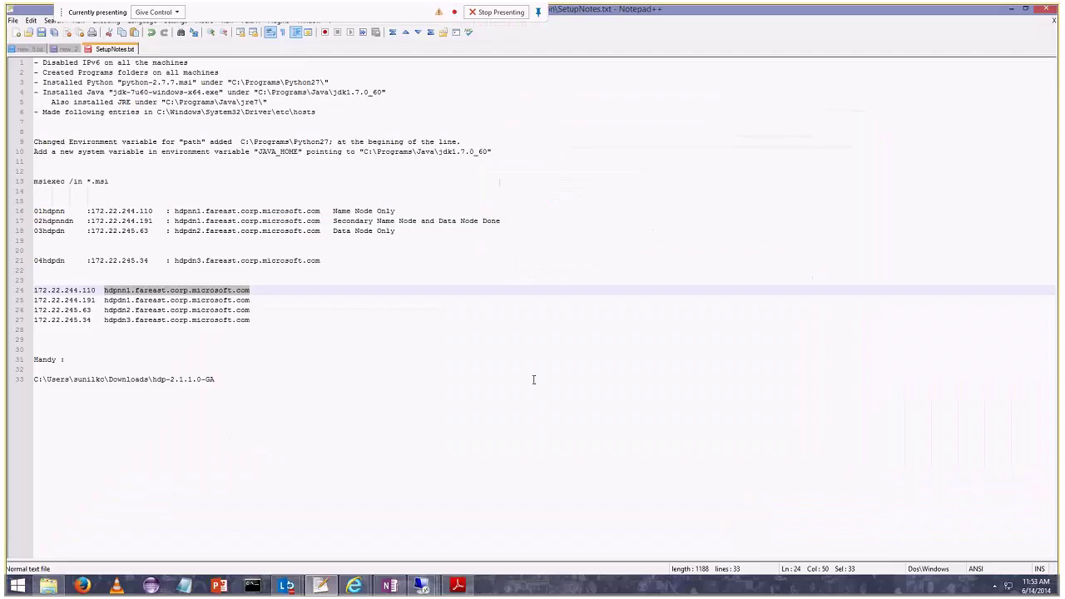
{"action": "mouse_move", "coordinate": [436, 586]}
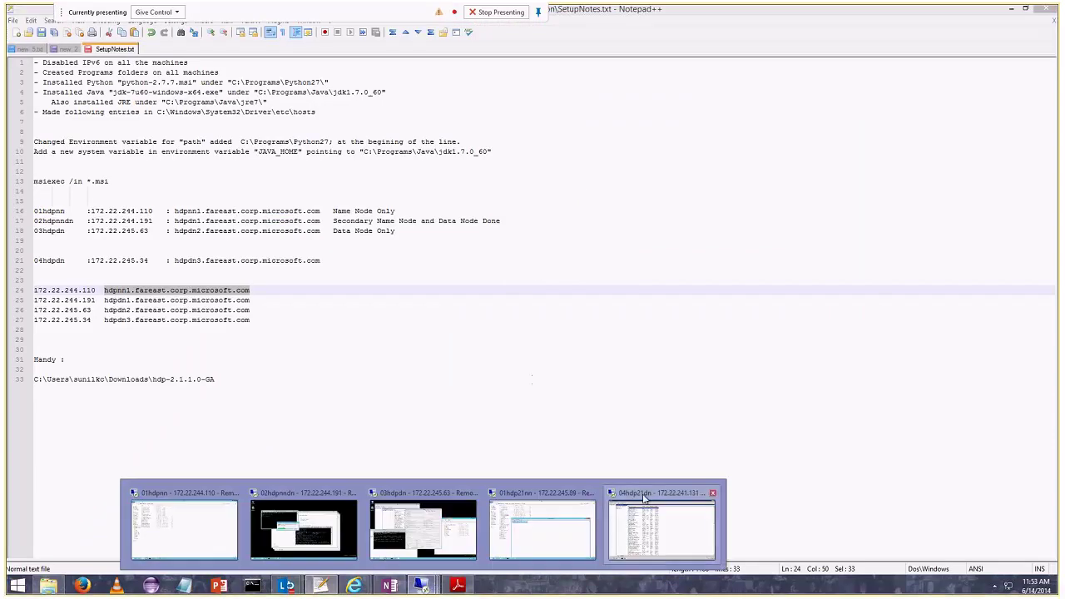
{"action": "left_click", "coordinate": [653, 496]}
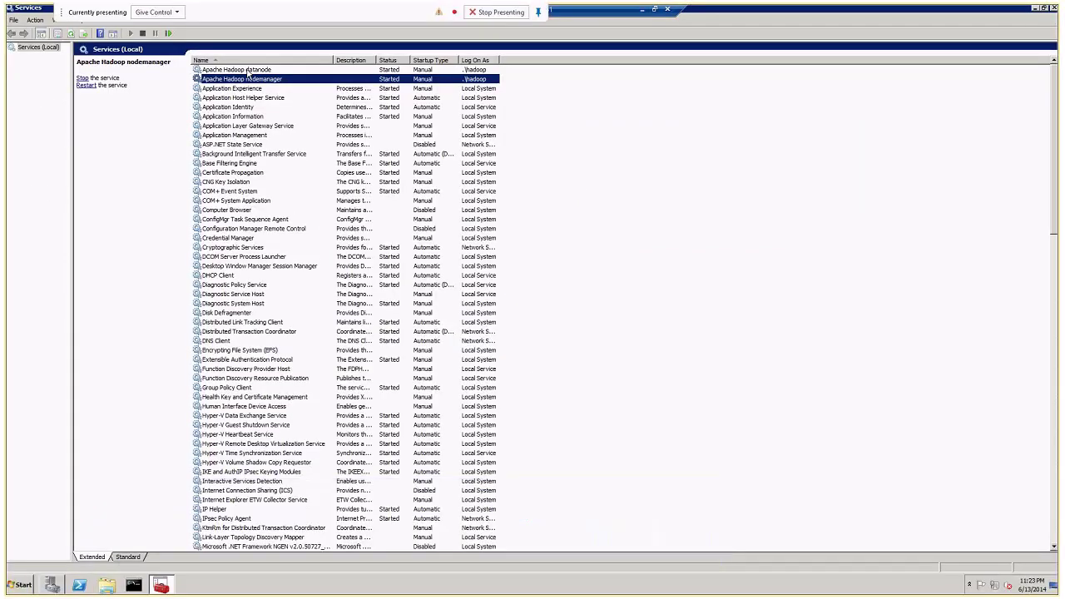
On the 01hdp21nn name node, close the slaves file and view the running Hadoop services.
{"action": "left_click", "coordinate": [642, 11]}
{"action": "mouse_move", "coordinate": [424, 587]}
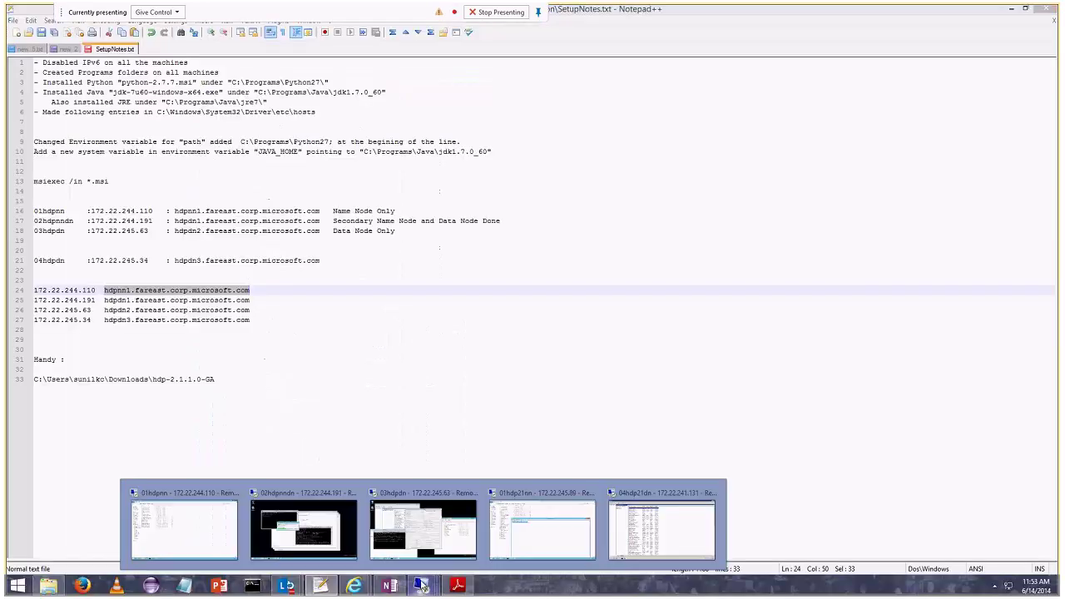
{"action": "left_click", "coordinate": [541, 529]}
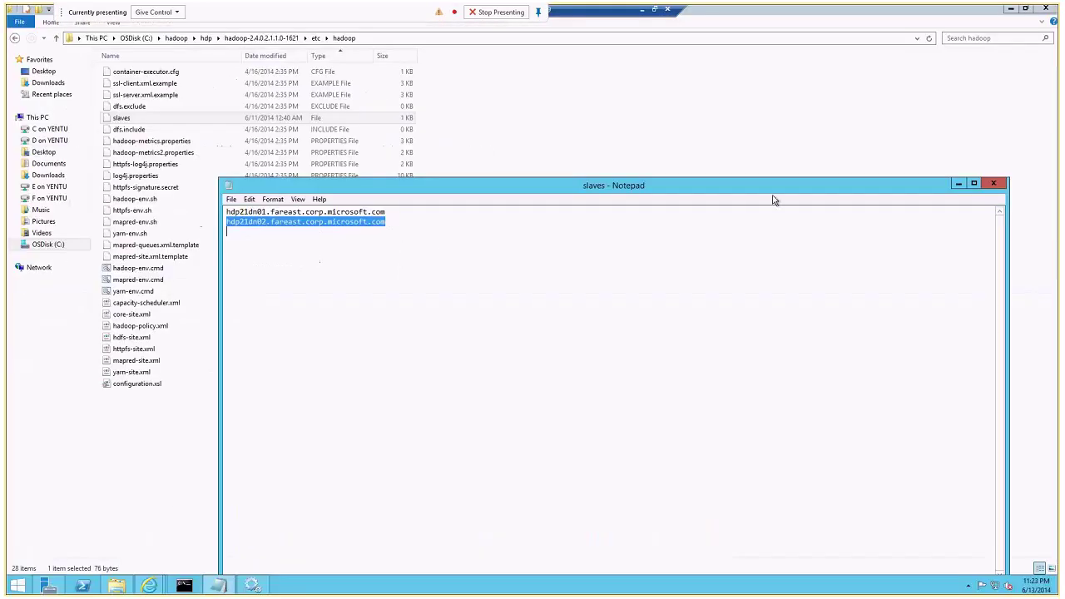
{"action": "left_click", "coordinate": [992, 183]}
{"action": "left_click", "coordinate": [252, 584]}
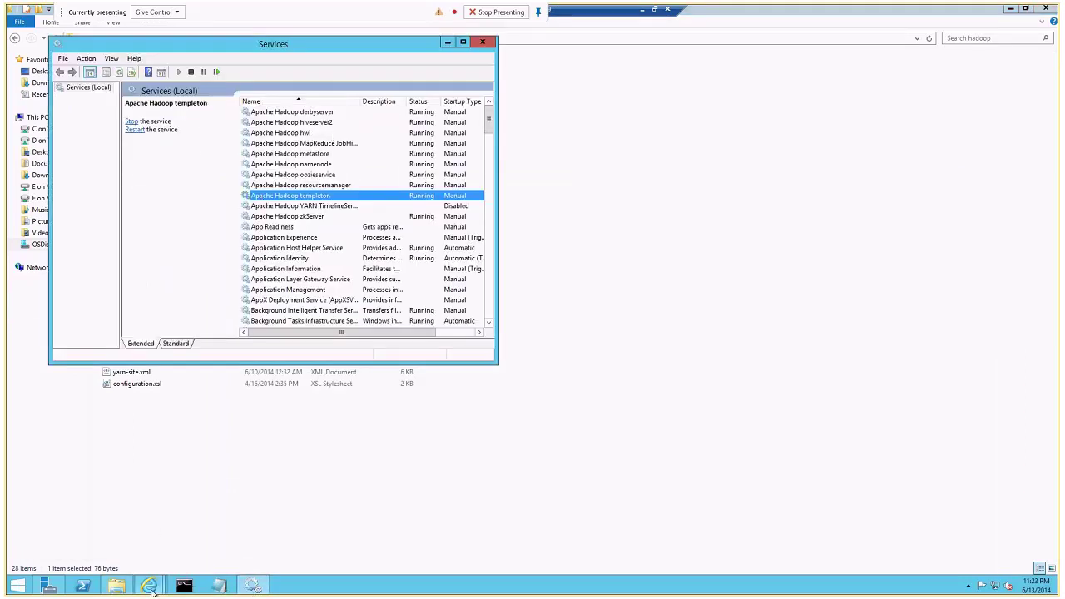
Refresh the Nodes of the cluster page to list hdp21dn02 RUNNING, then return to Services.
{"action": "mouse_move", "coordinate": [149, 584]}
{"action": "left_click", "coordinate": [299, 550]}
{"action": "key", "text": "F5"}
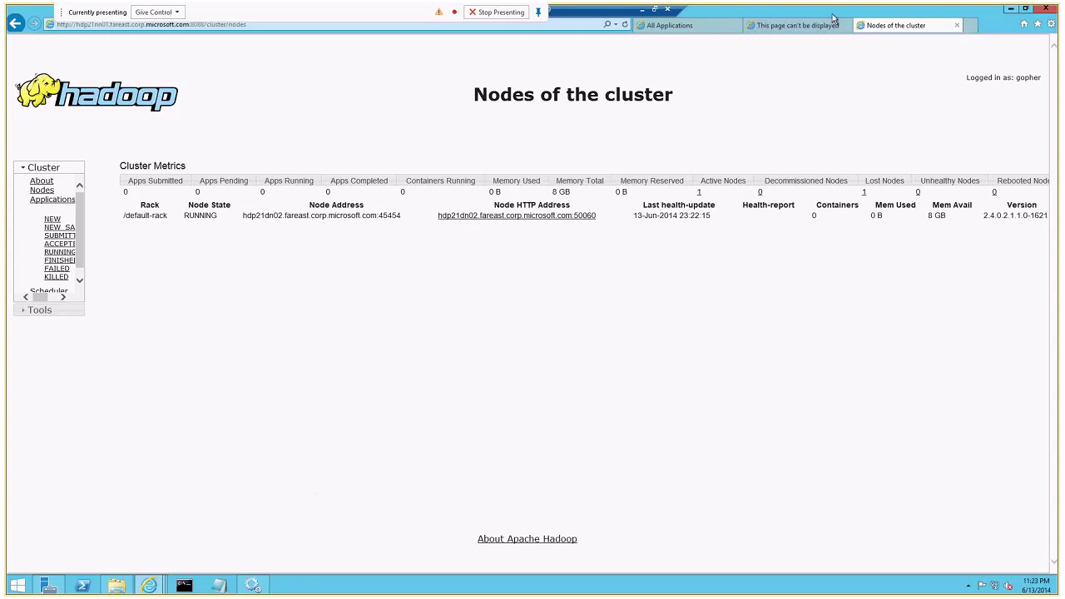
{"action": "left_click", "coordinate": [644, 10]}
{"action": "mouse_move", "coordinate": [443, 588]}
{"action": "left_click", "coordinate": [572, 526]}
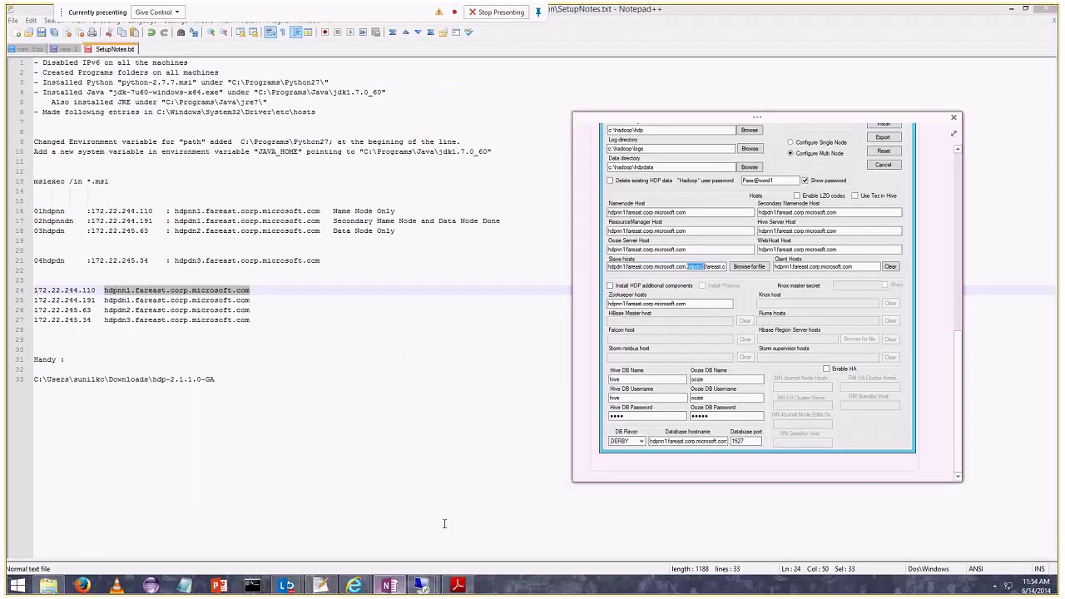
Scroll up through the HDP Setup settings shown in Notepad++.
{"action": "scroll", "coordinate": [860, 339], "scroll_direction": "up", "scroll_amount": 3}
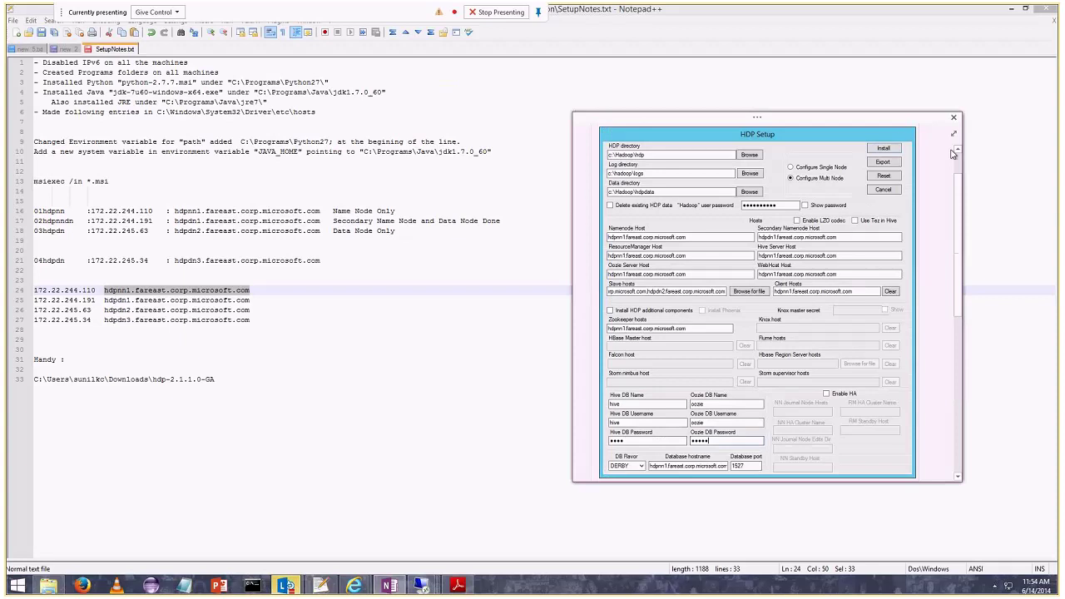
{"action": "scroll", "coordinate": [957, 168], "scroll_direction": "up", "scroll_amount": 1}
{"action": "left_click_drag", "start_coordinate": [957, 169], "coordinate": [957, 178]}
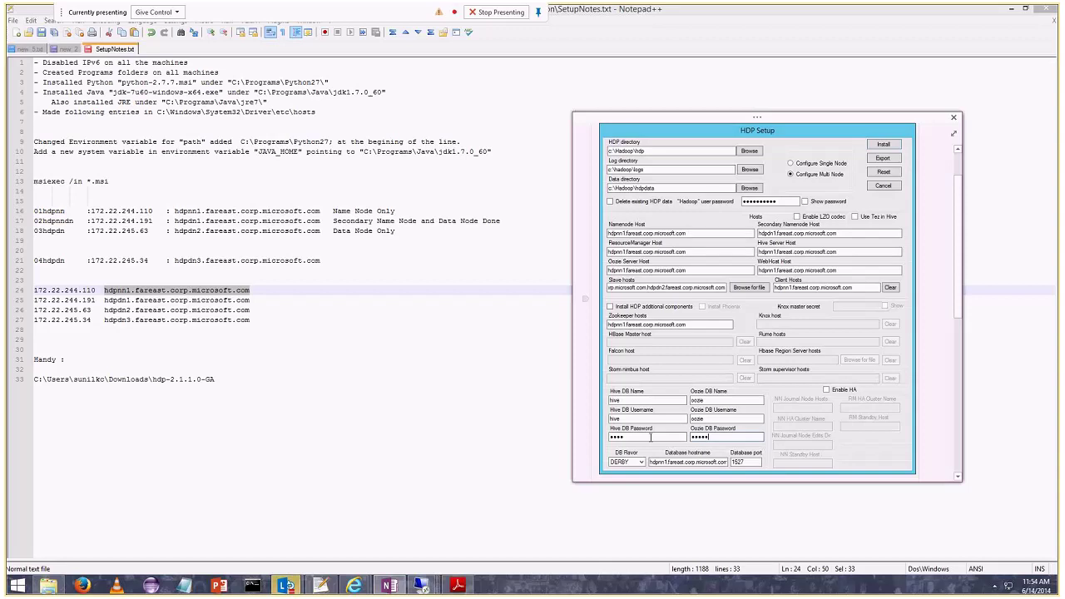
On the data node, browse OSDisk (C:) > hadoop > hdp, then minimize the session.
{"action": "mouse_move", "coordinate": [422, 585]}
{"action": "left_click", "coordinate": [641, 497]}
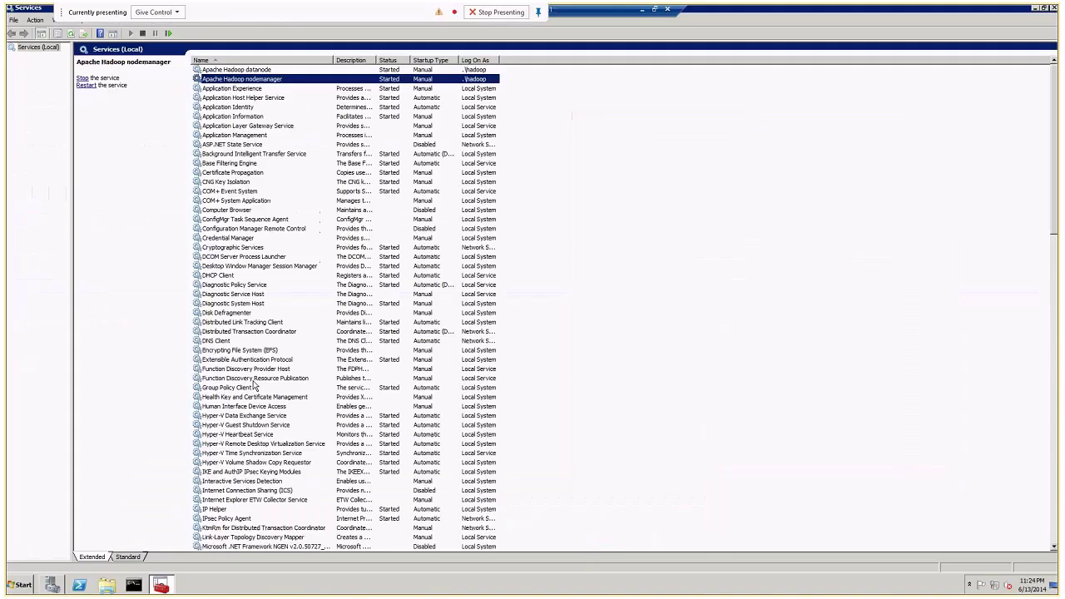
{"action": "key", "text": "super+e"}
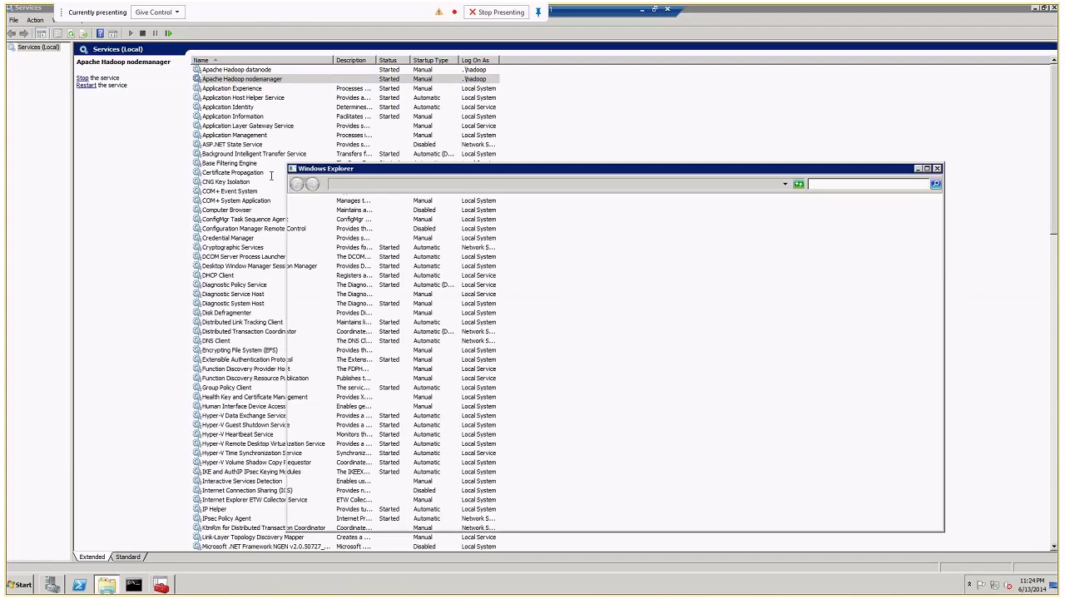
{"action": "left_click", "coordinate": [319, 338]}
{"action": "double_click", "coordinate": [413, 250]}
{"action": "double_click", "coordinate": [403, 235]}
{"action": "double_click", "coordinate": [405, 242]}
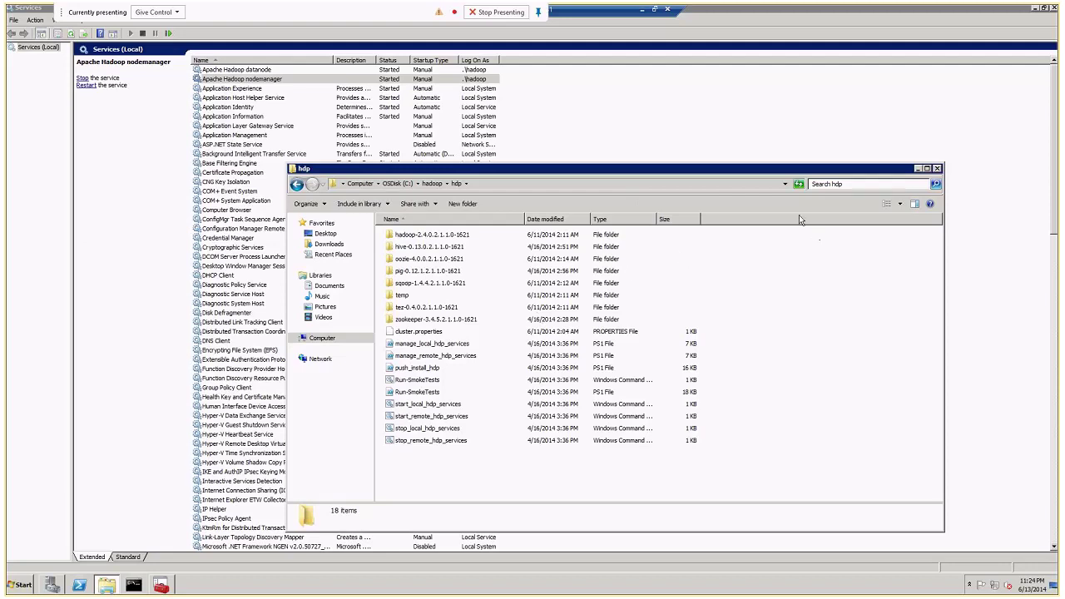
{"action": "left_click", "coordinate": [644, 12]}
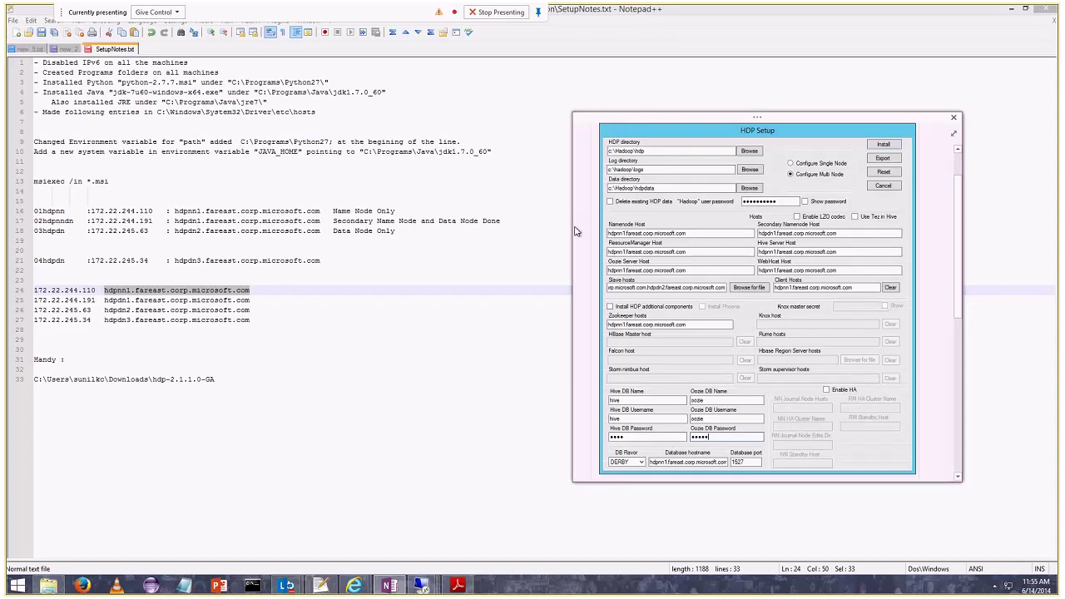
{"action": "mouse_move", "coordinate": [420, 586]}
{"action": "left_click", "coordinate": [316, 486]}
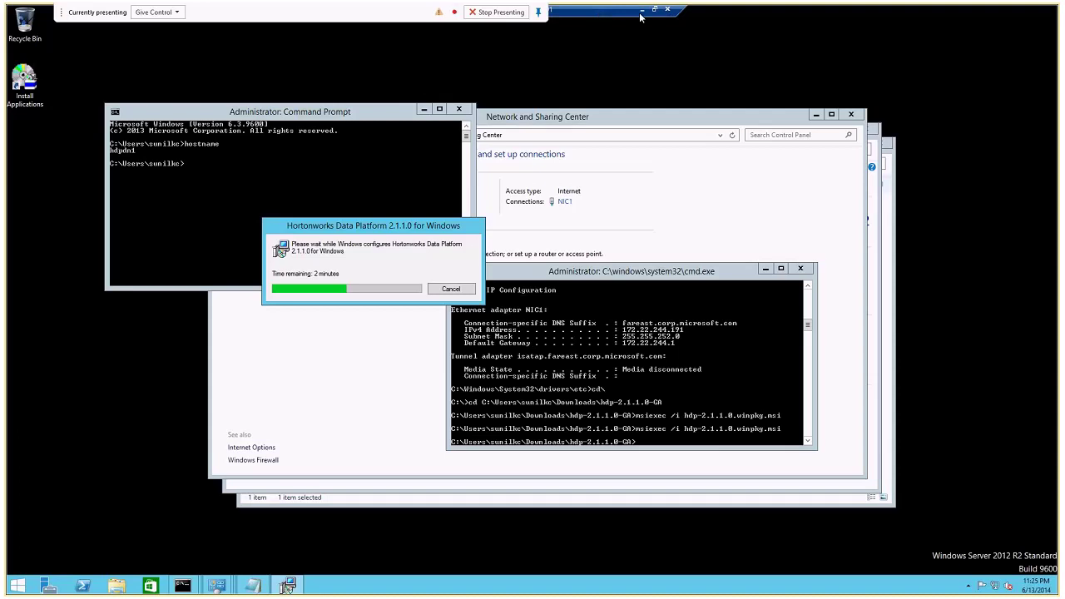
{"action": "left_click", "coordinate": [641, 10]}
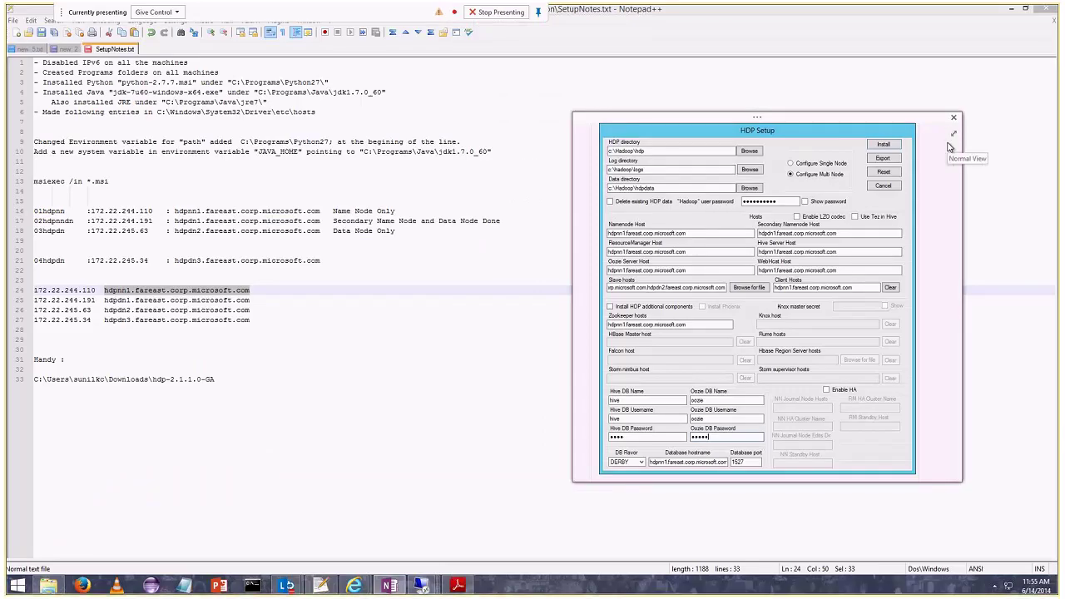
{"action": "mouse_move", "coordinate": [423, 585]}
{"action": "left_click", "coordinate": [316, 488]}
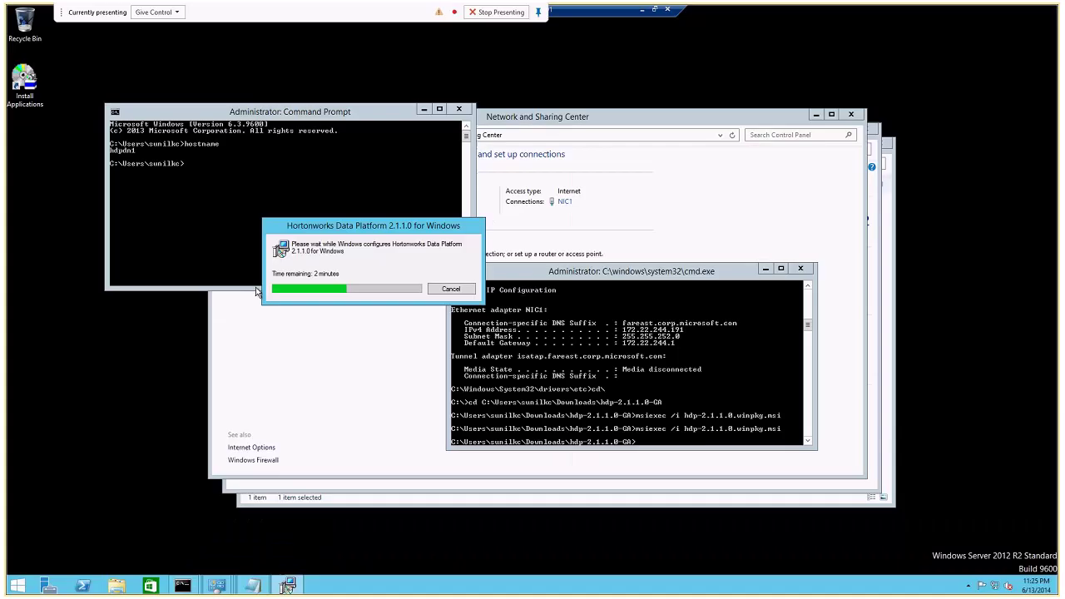
{"action": "left_click", "coordinate": [641, 10]}
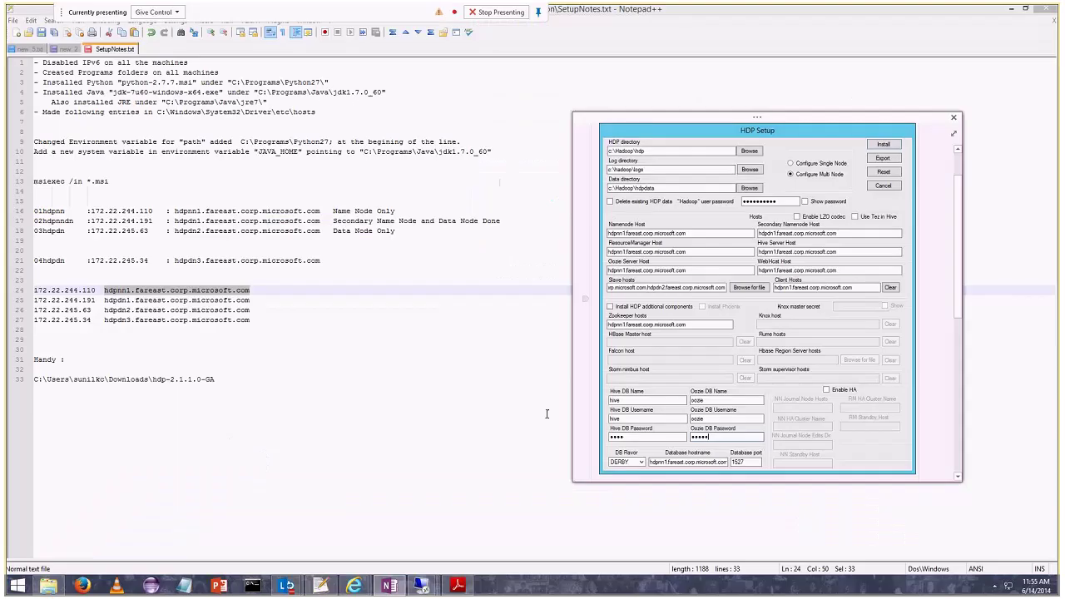
{"action": "key", "text": "alt+Tab"}
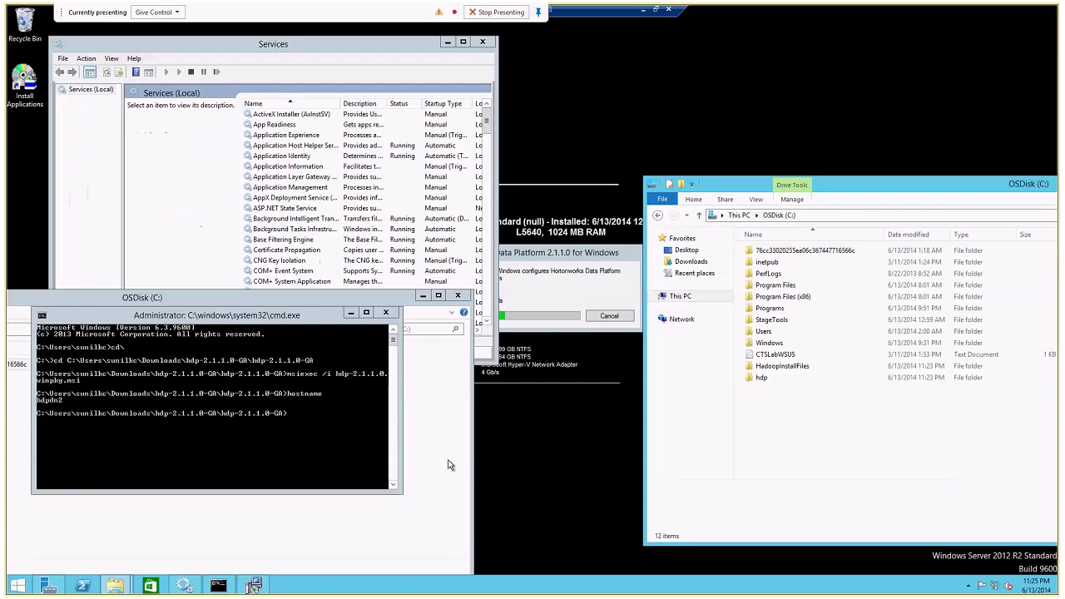
{"action": "left_click", "coordinate": [642, 9]}
{"action": "left_click", "coordinate": [421, 587]}
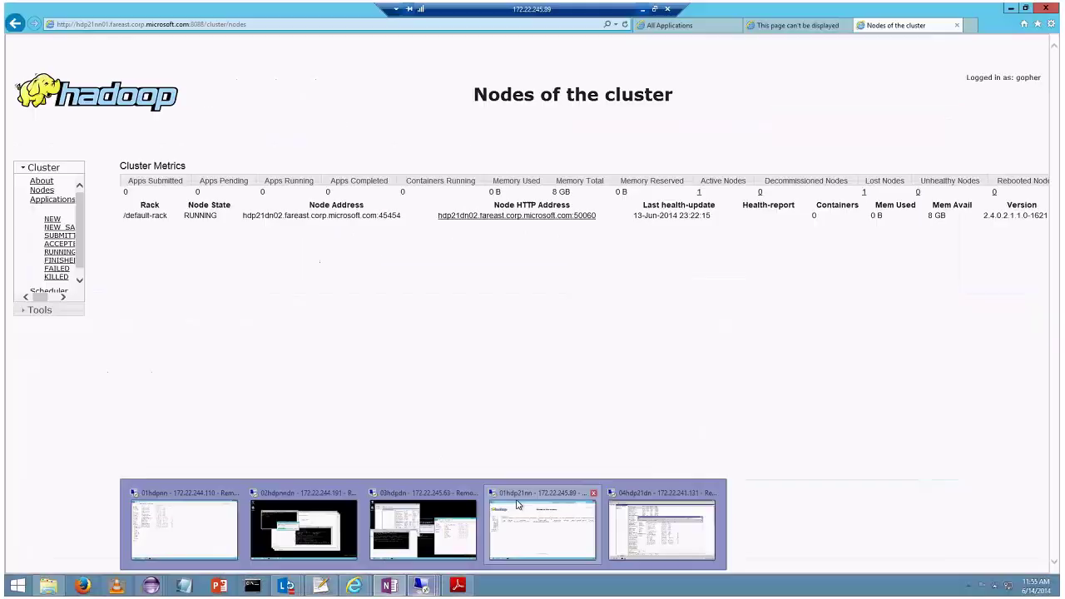
{"action": "left_click", "coordinate": [434, 499]}
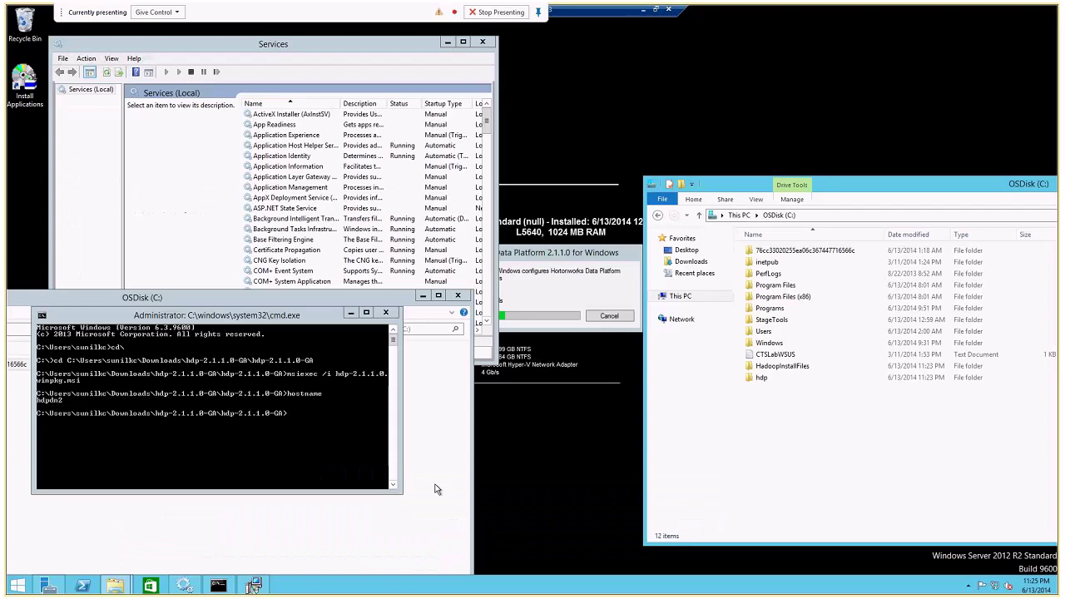
{"action": "left_click", "coordinate": [643, 12]}
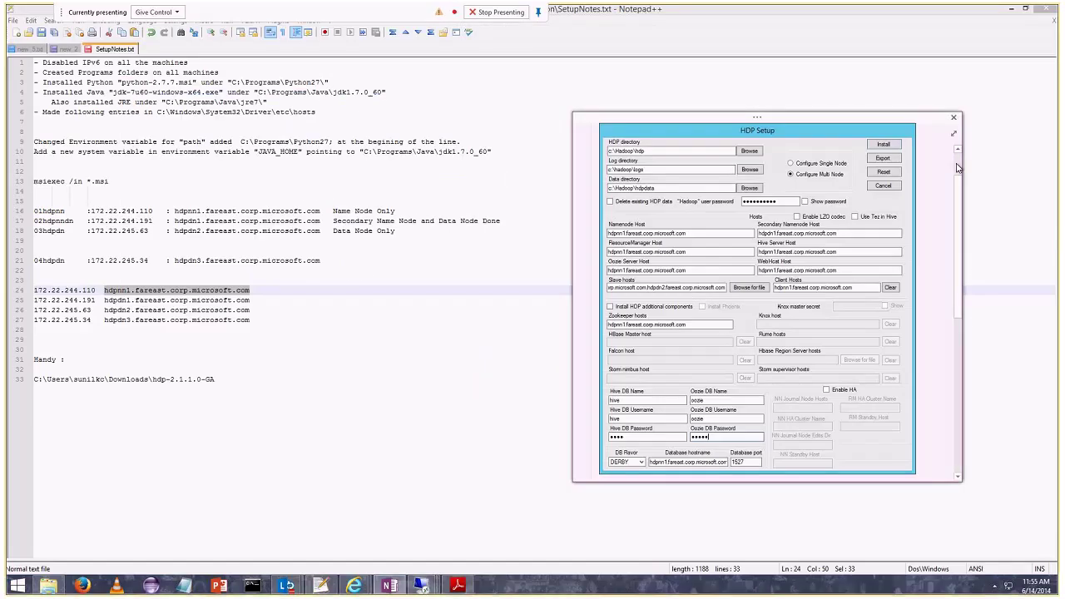
{"action": "scroll", "coordinate": [957, 168], "scroll_direction": "up", "scroll_amount": 2}
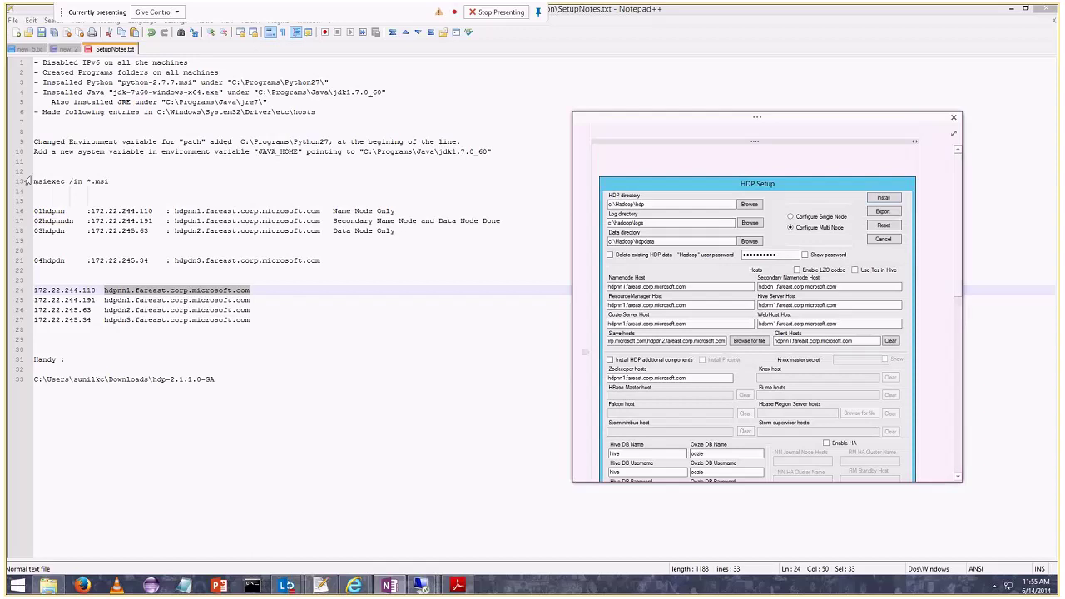
{"action": "mouse_move", "coordinate": [425, 588]}
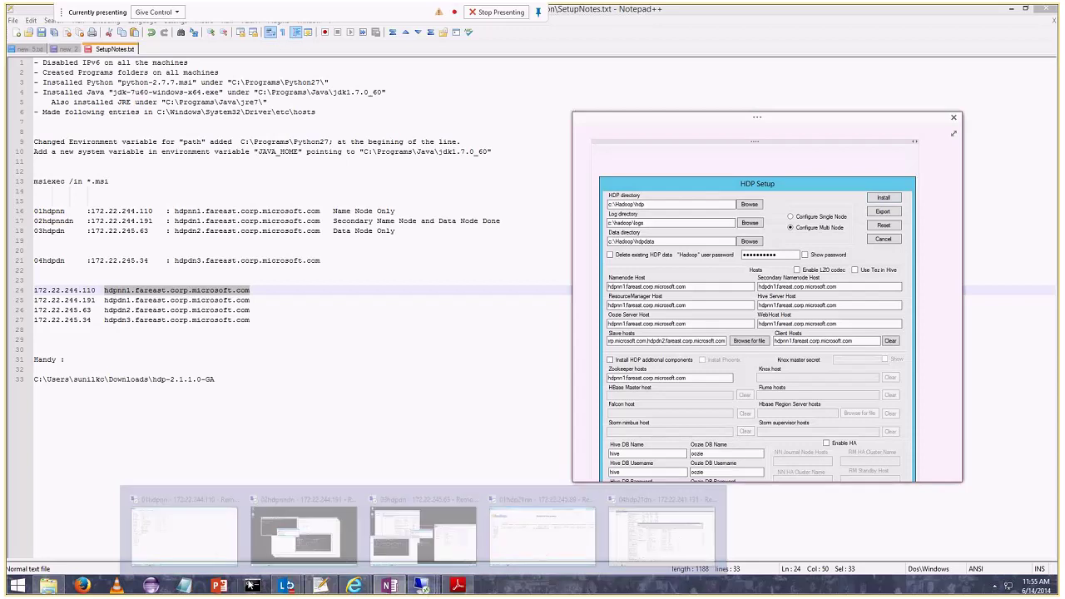
Read the latest Lync chat question about installing Windows Server.
{"action": "left_click", "coordinate": [283, 586]}
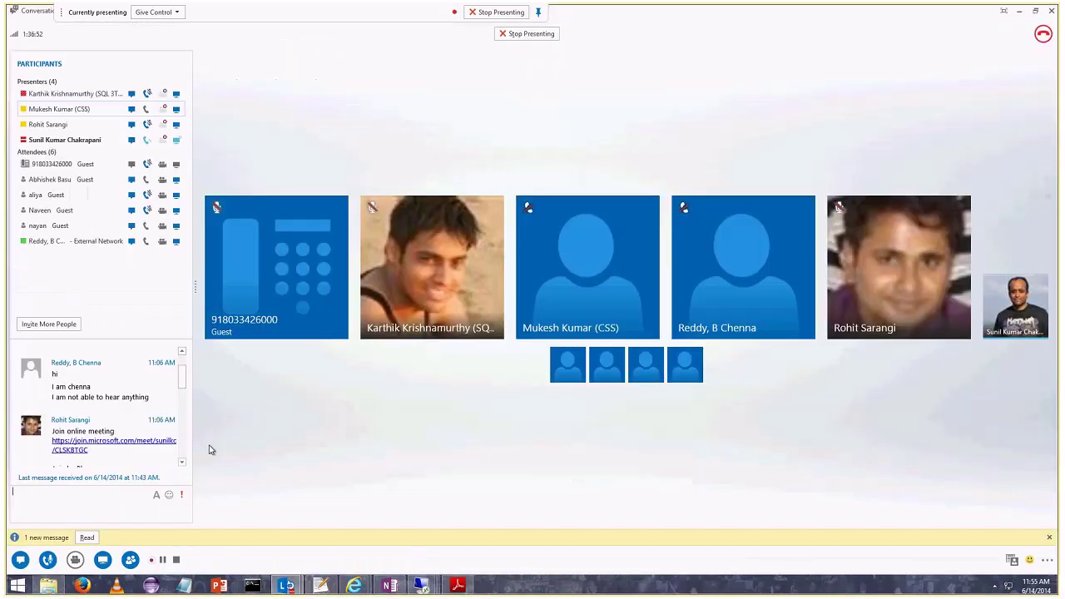
{"action": "scroll", "coordinate": [184, 457], "scroll_direction": "down", "scroll_amount": 3}
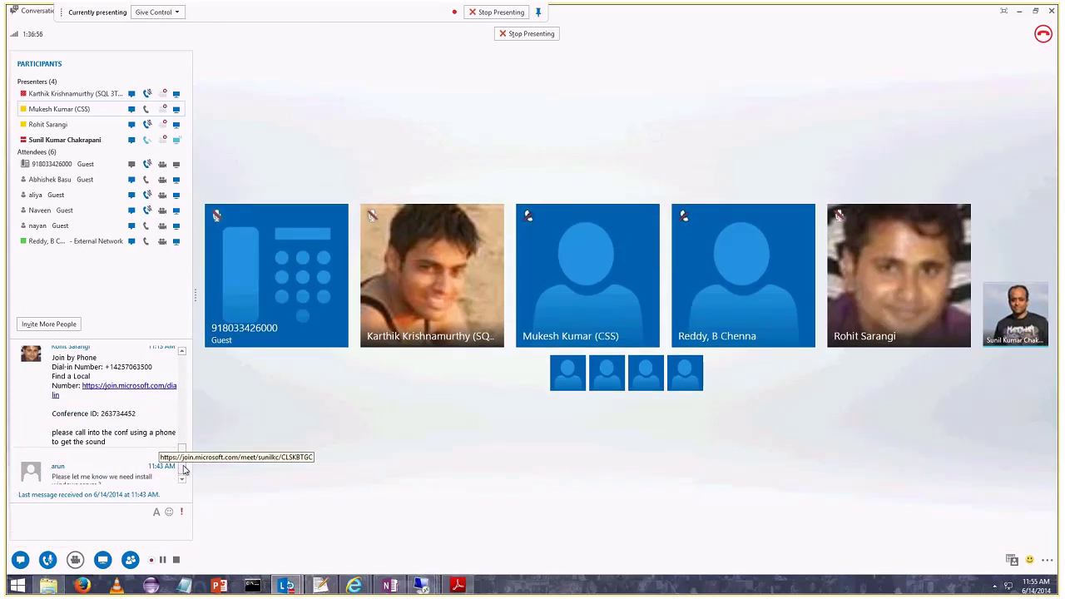
{"action": "left_click", "coordinate": [182, 479]}
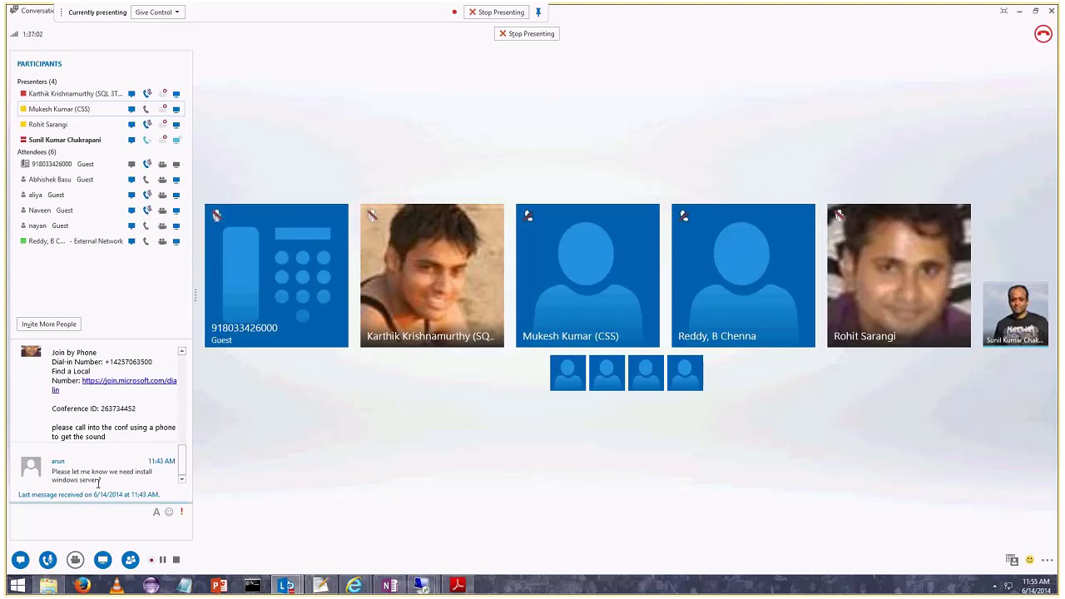
Type the chat reply "yes you need", correcting typos along the way.
{"action": "left_click", "coordinate": [88, 514]}
{"action": "type", "text": "you"}
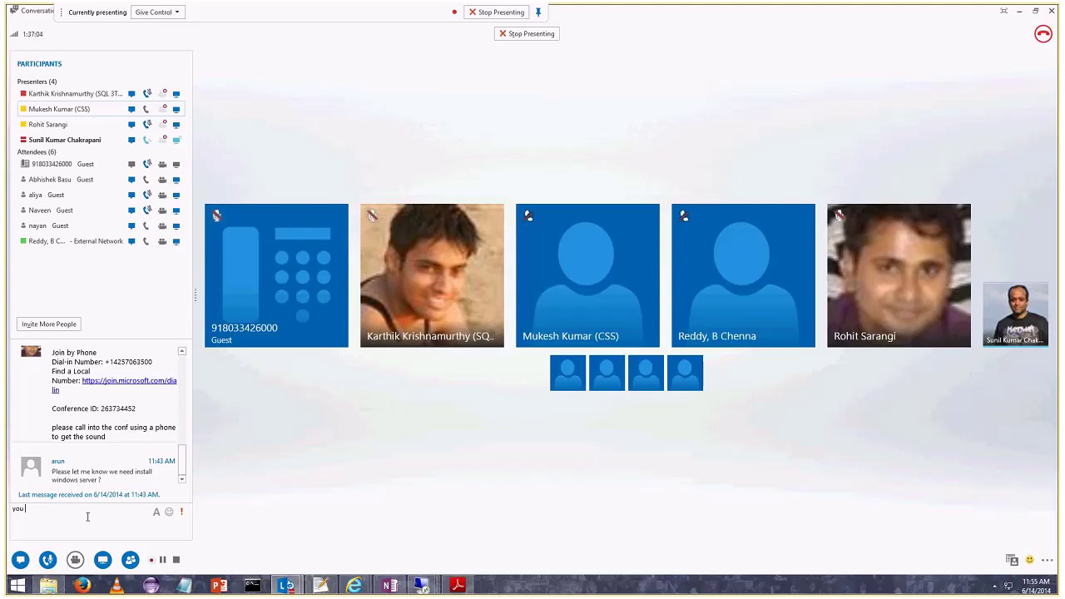
{"action": "key", "text": "BackSpace"}
{"action": "key", "text": "BackSpace"}
{"action": "type", "text": "es you need to"}
{"action": "key", "text": "BackSpace"}
{"action": "key", "text": "BackSpace"}
{"action": "key", "text": "BackSpace"}
{"action": "key", "text": "BackSpace"}
{"action": "key", "text": "BackSpace"}
{"action": "key", "text": "BackSpace"}
{"action": "type", "text": "d"}
{"action": "mouse_move", "coordinate": [410, 589]}
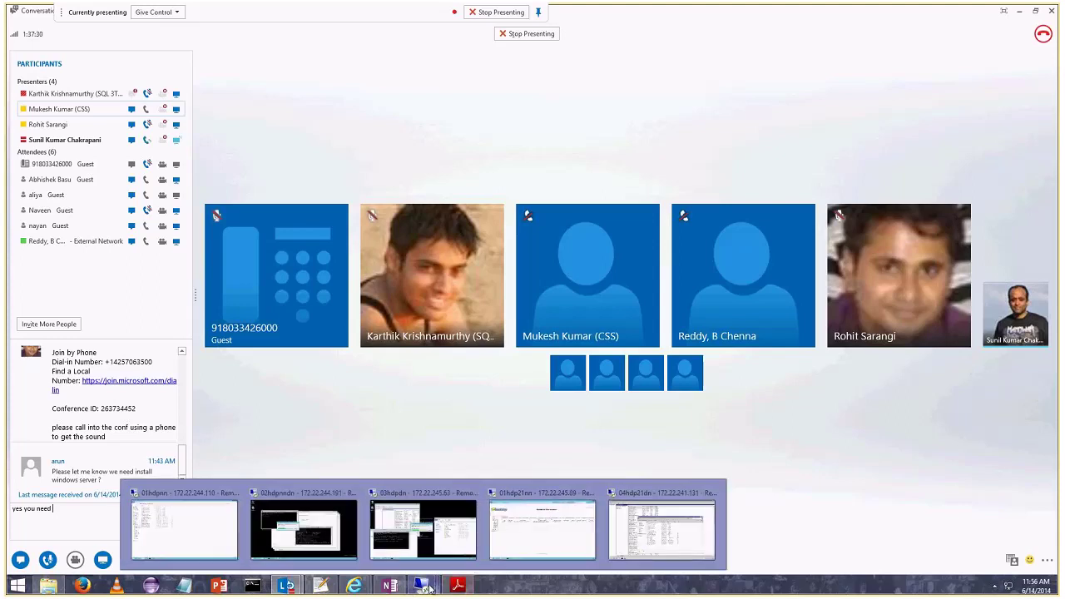
On the name node, close the System information and network settings windows.
{"action": "mouse_move", "coordinate": [281, 504]}
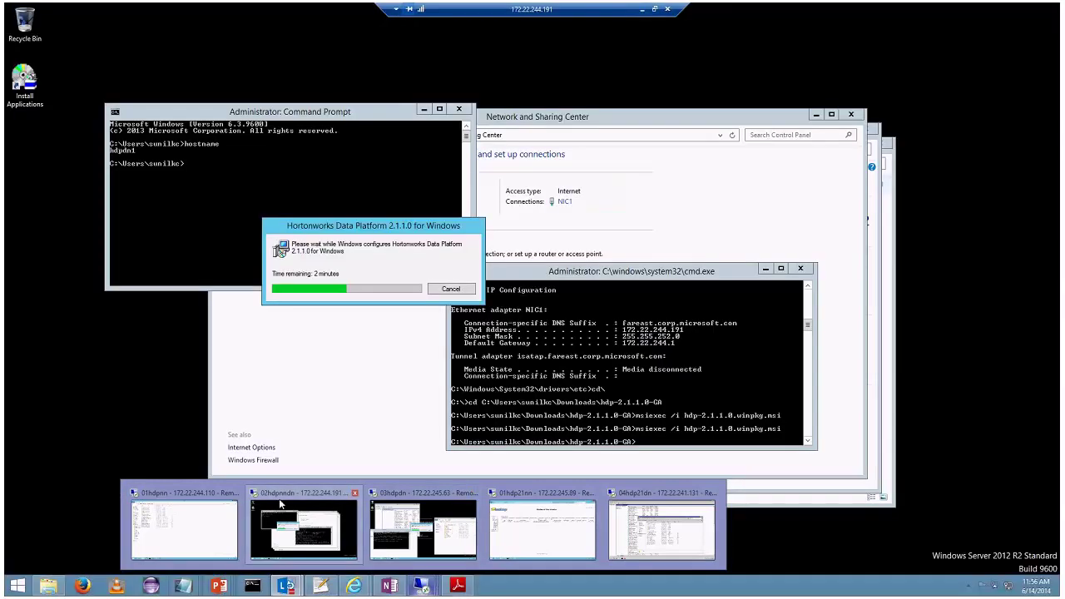
{"action": "mouse_move", "coordinate": [221, 502]}
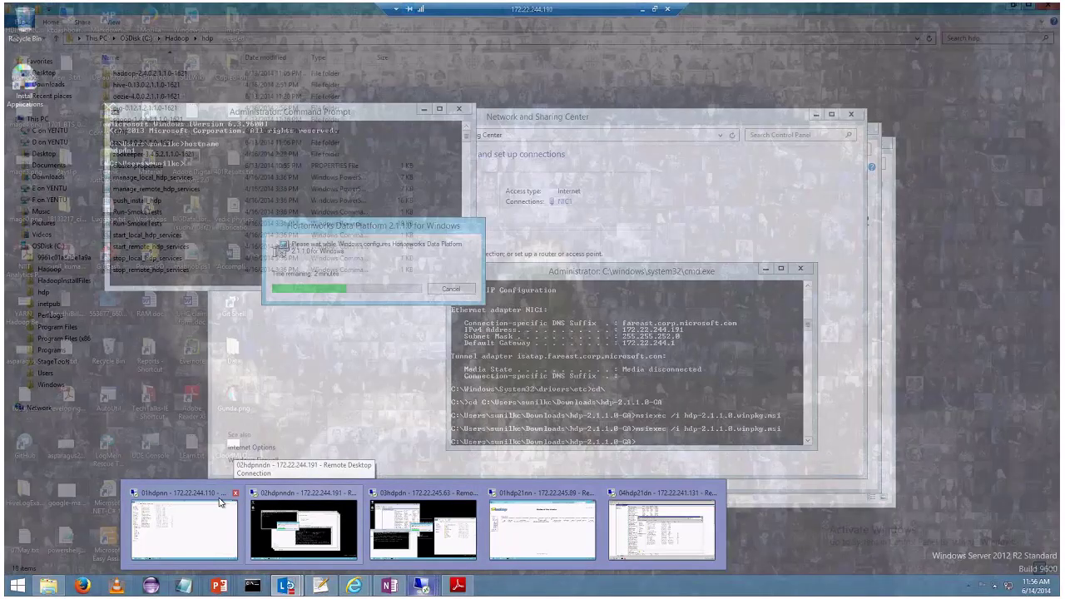
{"action": "left_click", "coordinate": [220, 502]}
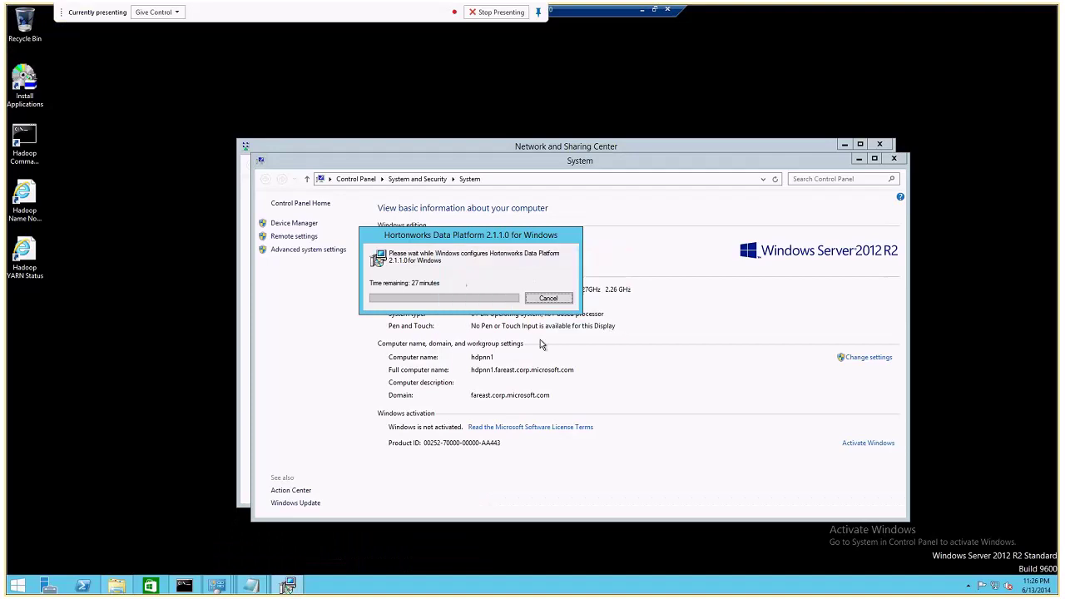
{"action": "left_click", "coordinate": [895, 159]}
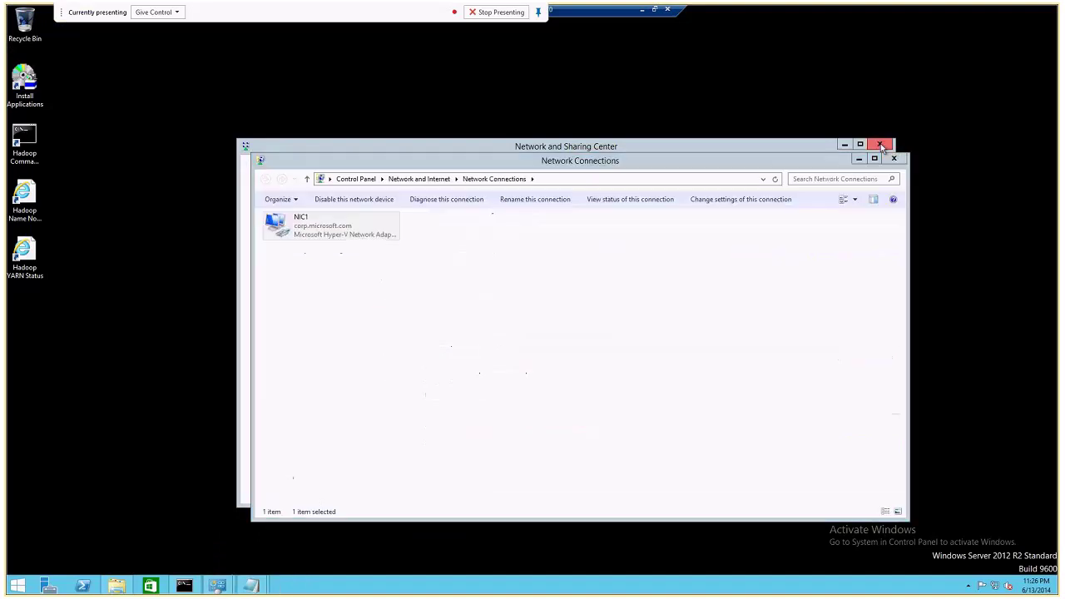
{"action": "left_click", "coordinate": [879, 144]}
{"action": "left_click", "coordinate": [896, 158]}
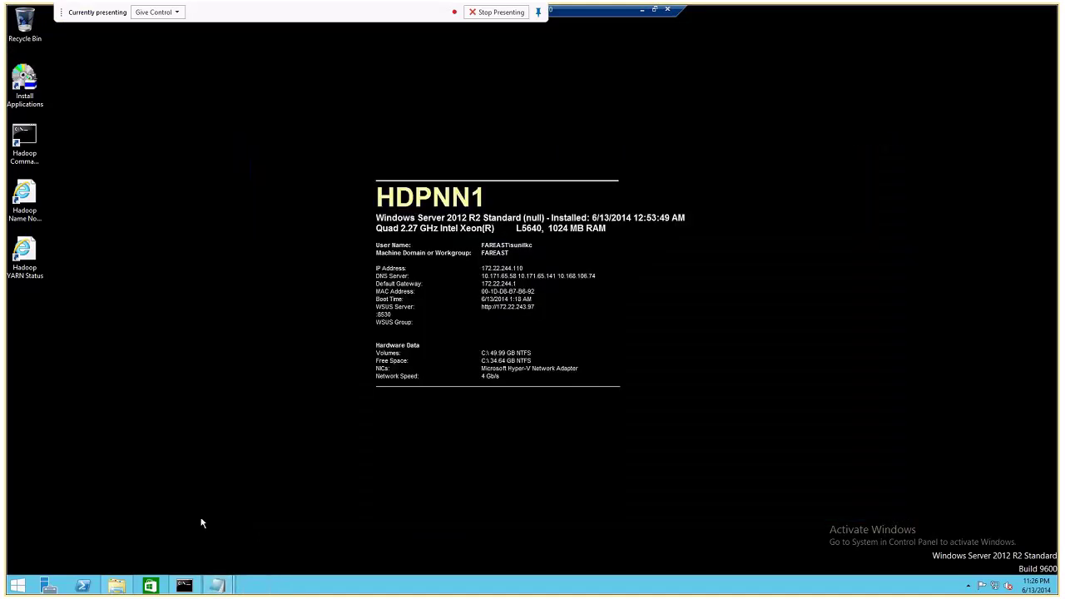
Launch services.msc from the Run box.
{"action": "key", "text": "super+r"}
{"action": "type", "text": "services.msc"}
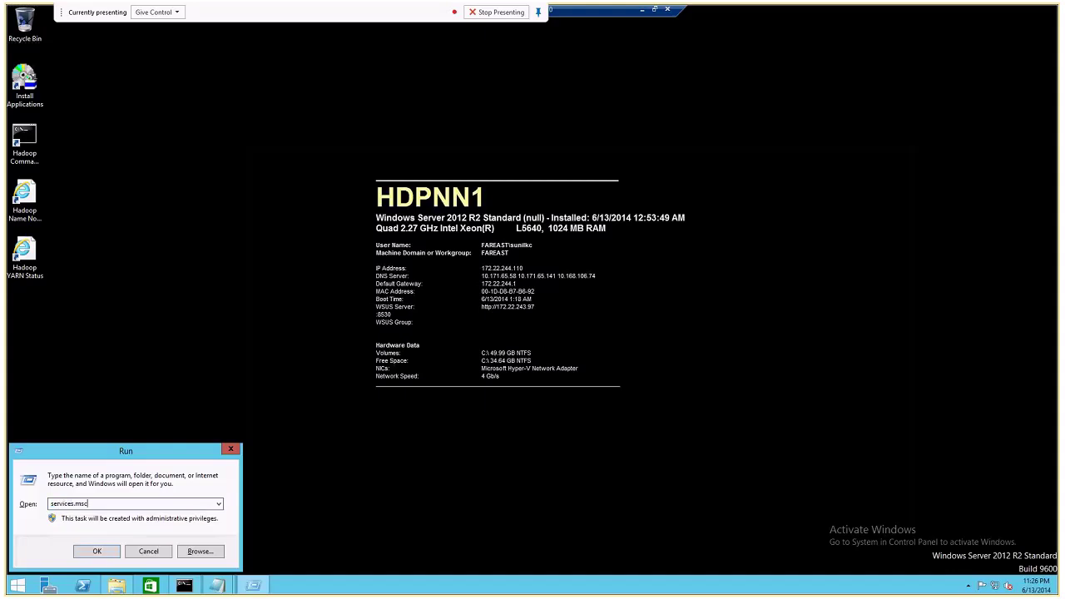
{"action": "key", "text": "Return"}
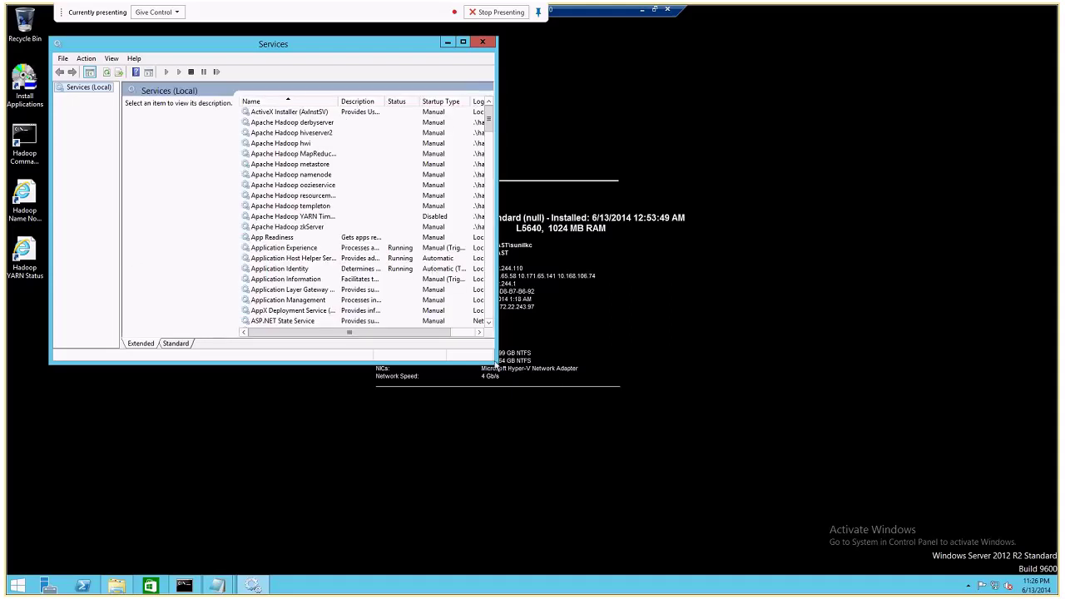
Run start_local_hdp_services from the hdp folder as administrator.
{"action": "left_click", "coordinate": [117, 586]}
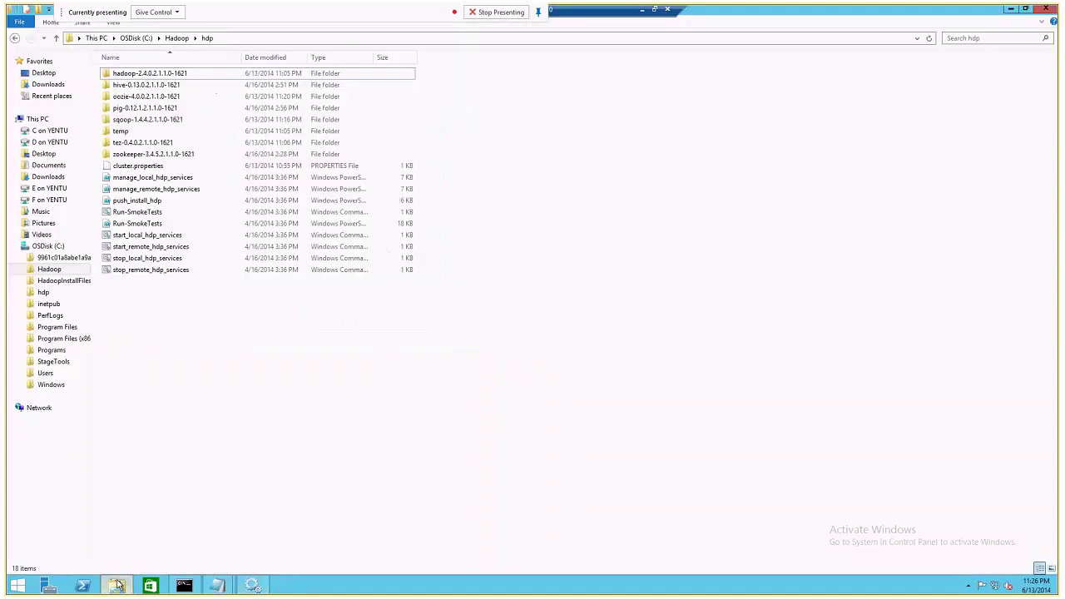
{"action": "left_click", "coordinate": [1025, 8]}
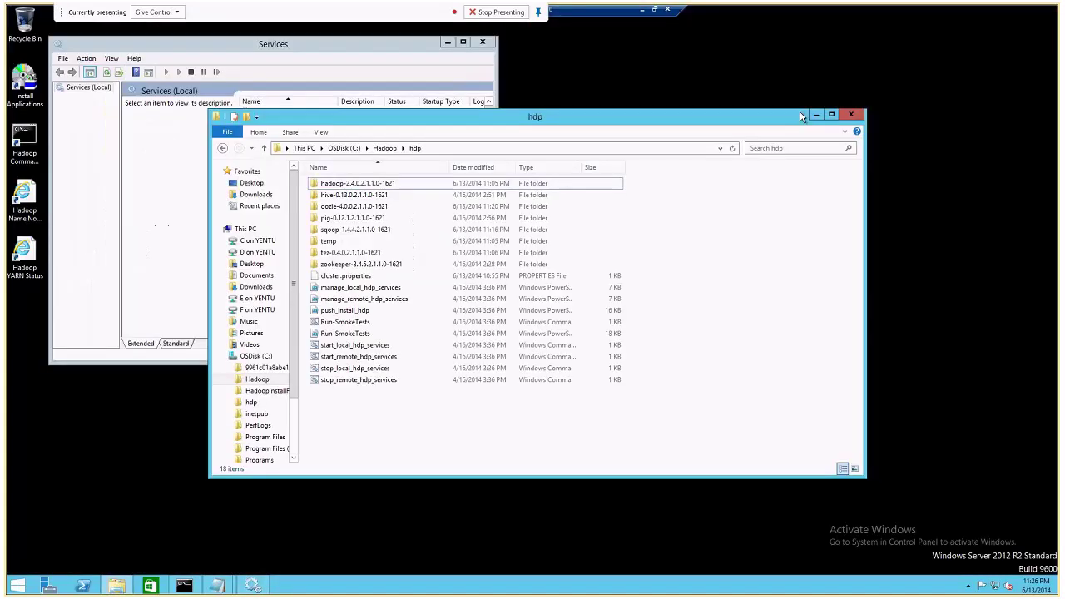
{"action": "left_click_drag", "start_coordinate": [800, 116], "coordinate": [1034, 130]}
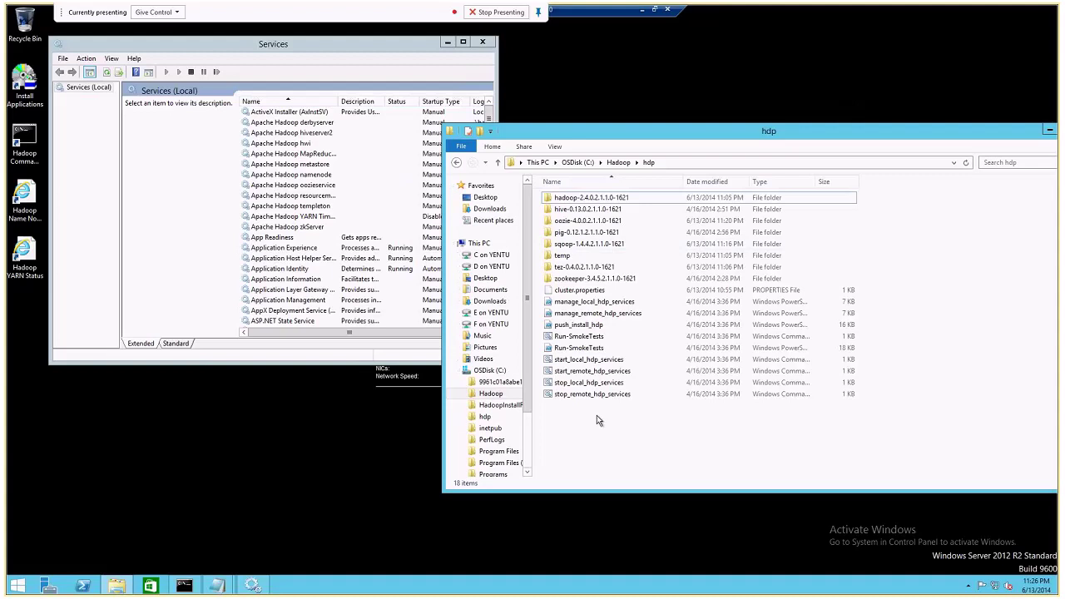
{"action": "left_click", "coordinate": [573, 362]}
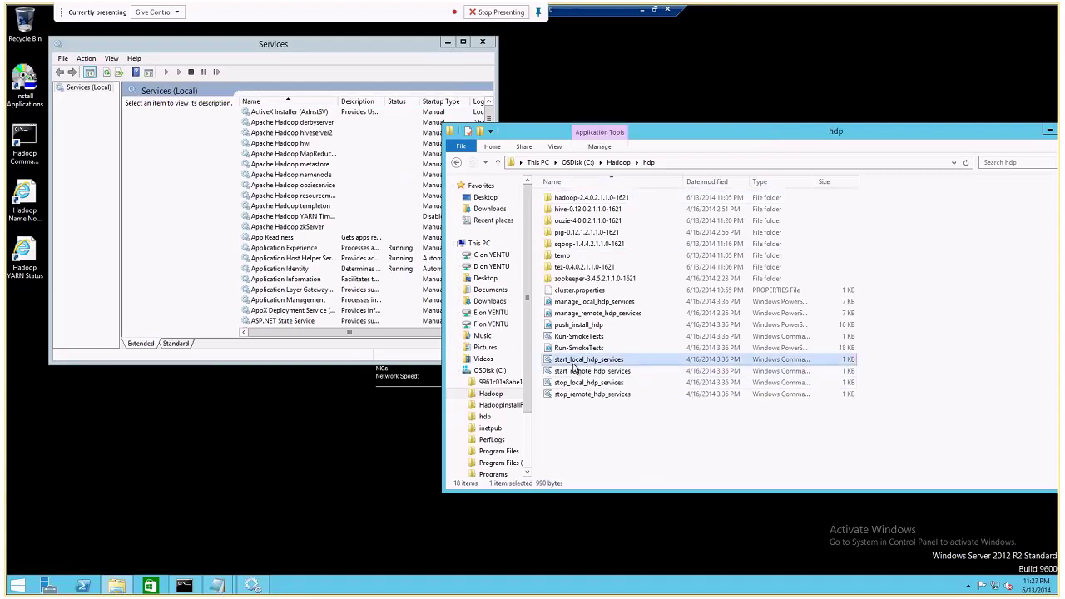
{"action": "double_click", "coordinate": [572, 360]}
{"action": "right_click", "coordinate": [572, 363]}
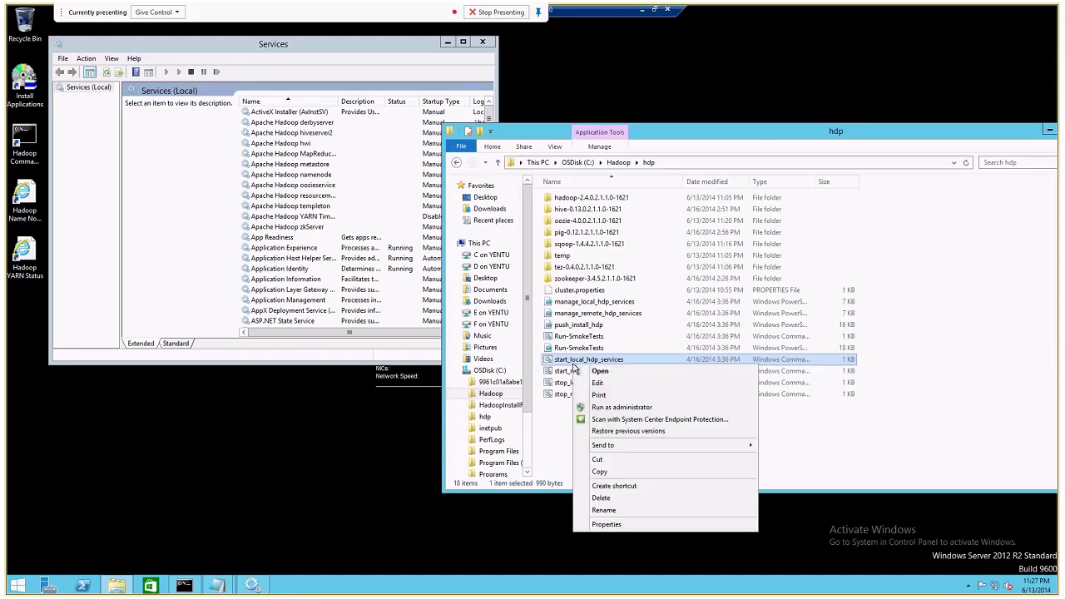
{"action": "left_click", "coordinate": [604, 408]}
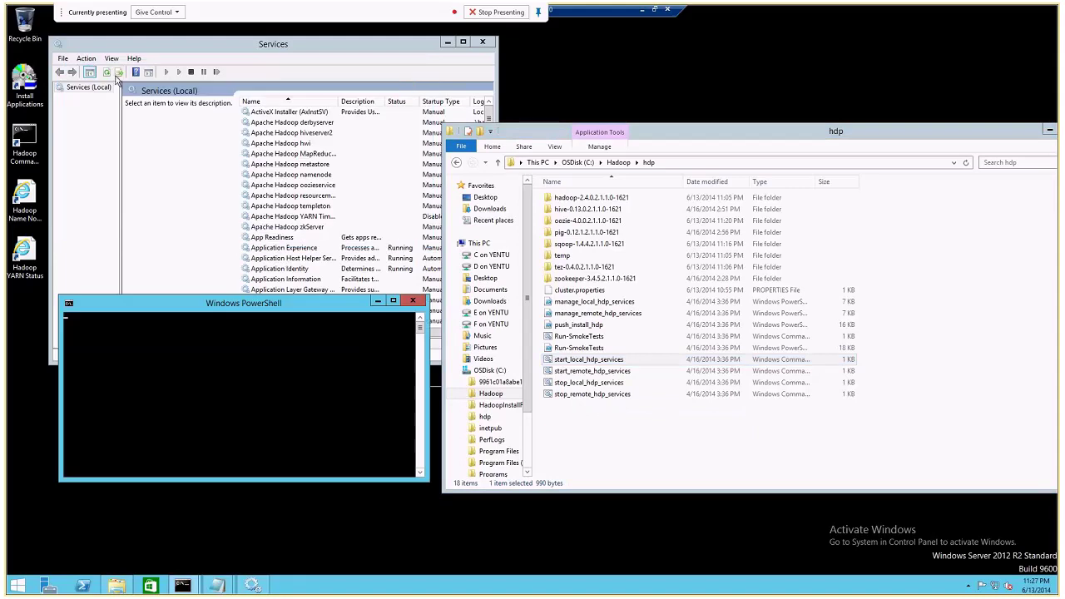
Refresh the Services list alongside the PowerShell output to watch zkServer start.
{"action": "left_click", "coordinate": [118, 73]}
{"action": "left_click", "coordinate": [287, 415]}
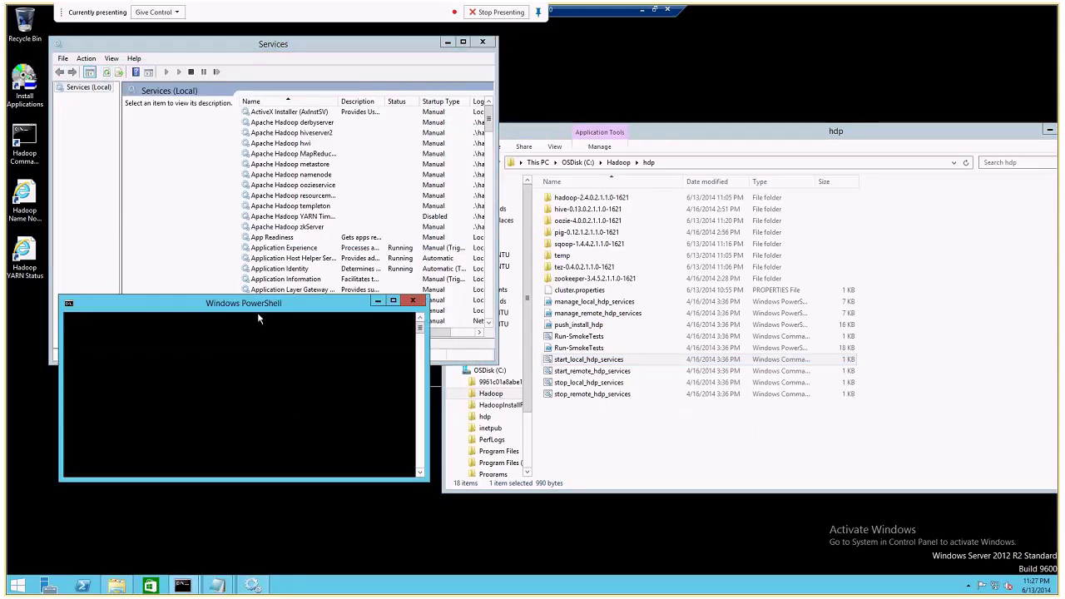
{"action": "left_click_drag", "start_coordinate": [257, 312], "coordinate": [266, 343]}
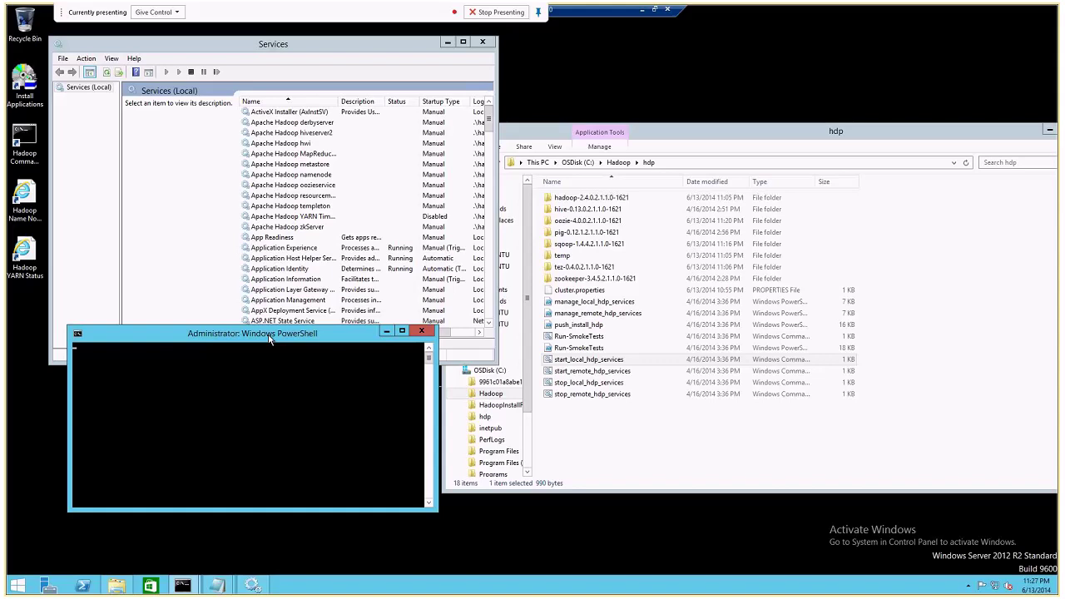
{"action": "left_click", "coordinate": [107, 75]}
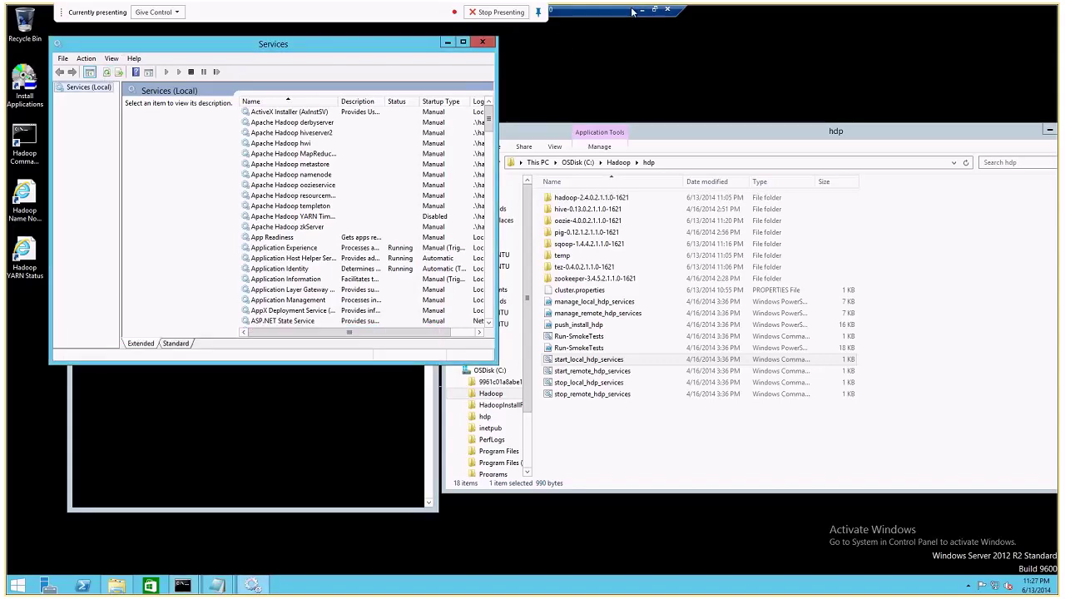
{"action": "left_click", "coordinate": [338, 404]}
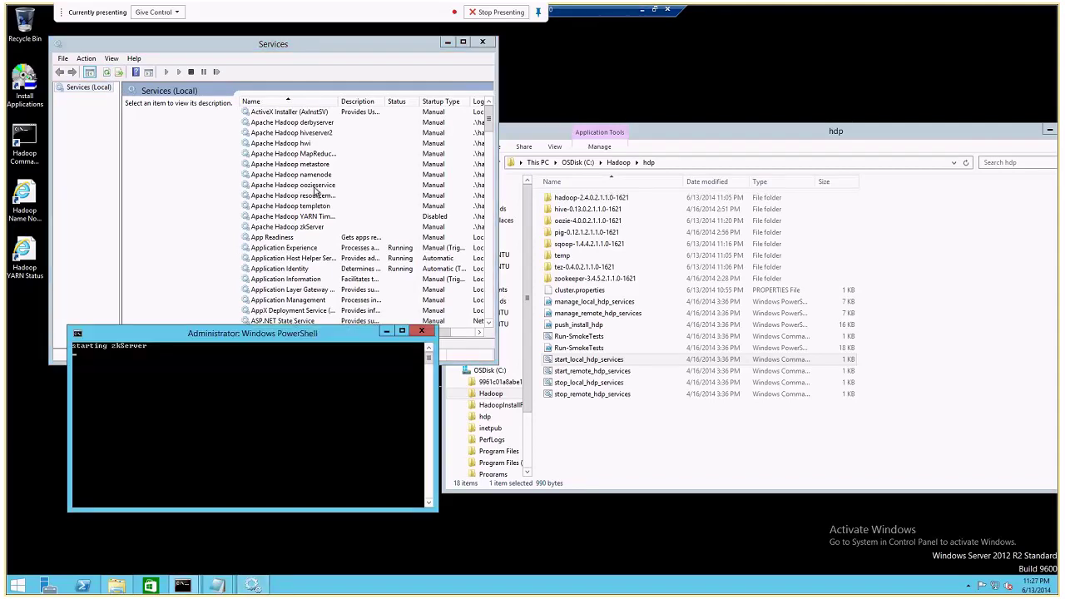
{"action": "left_click", "coordinate": [104, 73]}
{"action": "left_click", "coordinate": [308, 379]}
Check hdpdn1's installer progress, moving its dialog lower left.
{"action": "left_click", "coordinate": [641, 10]}
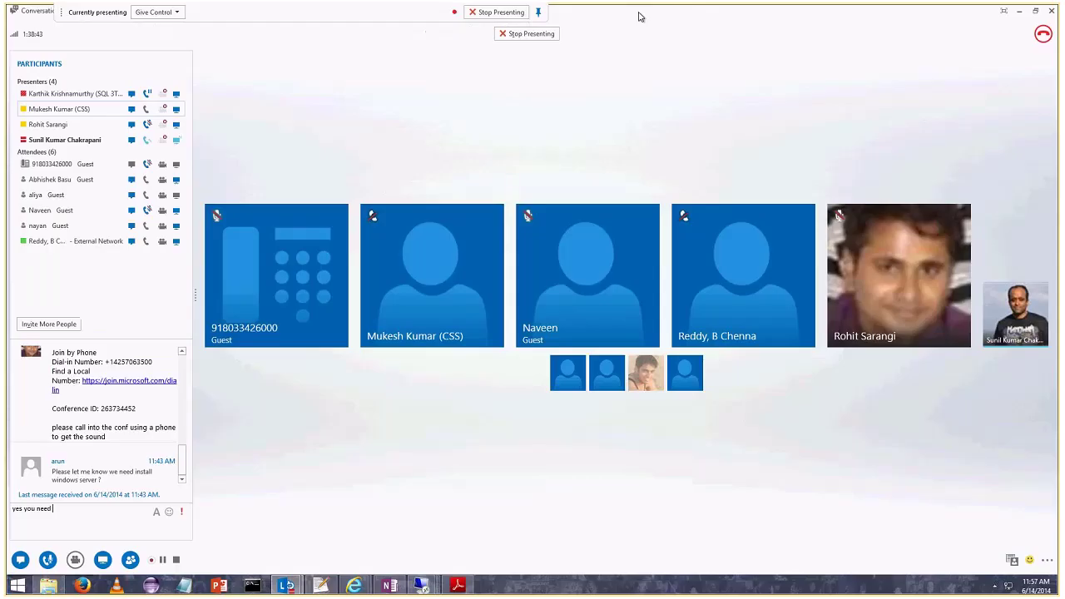
{"action": "mouse_move", "coordinate": [421, 584]}
{"action": "left_click", "coordinate": [305, 525]}
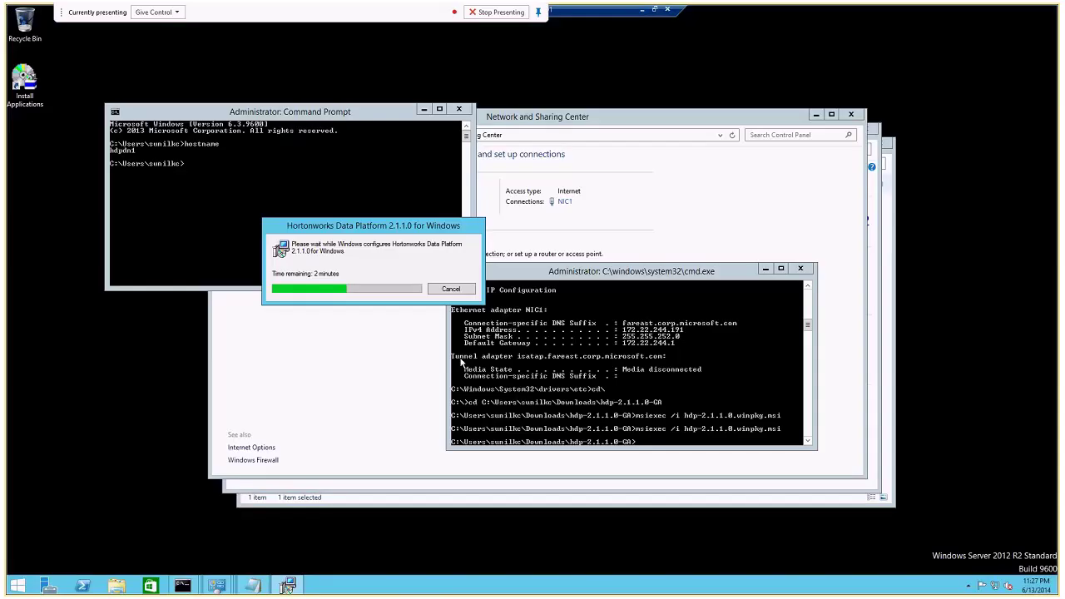
{"action": "left_click_drag", "start_coordinate": [403, 231], "coordinate": [366, 304]}
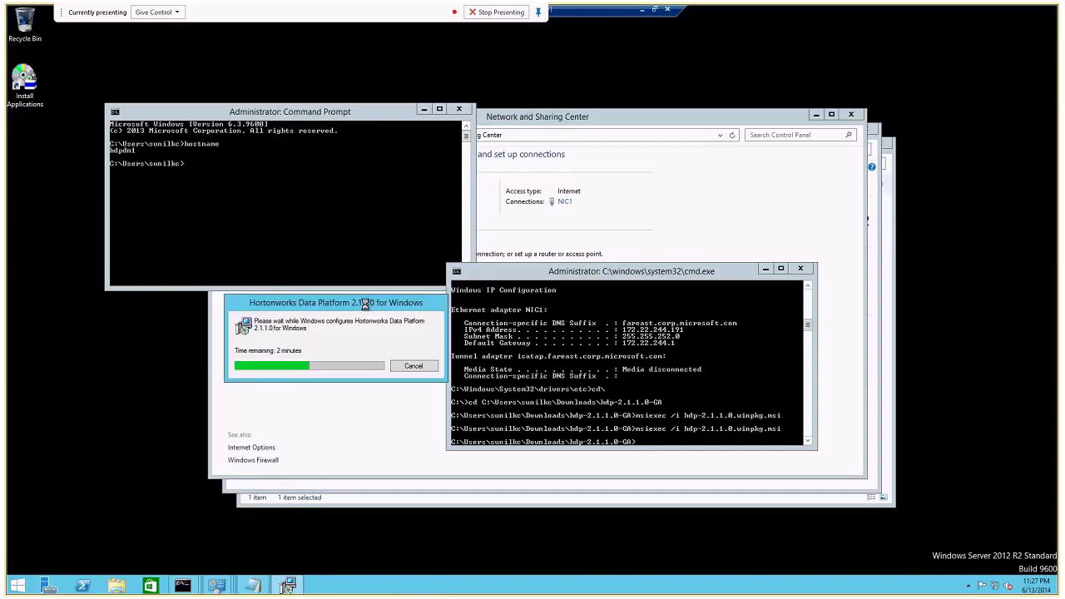
Glance at the hdpdn2 session and minimise it.
{"action": "left_click", "coordinate": [641, 9]}
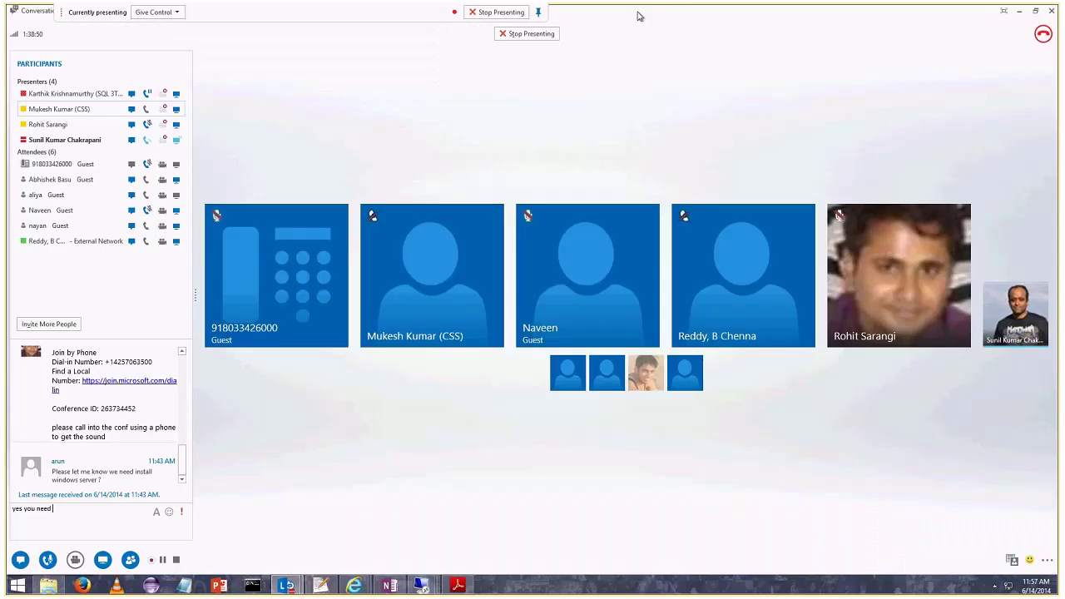
{"action": "mouse_move", "coordinate": [422, 585]}
{"action": "left_click", "coordinate": [411, 505]}
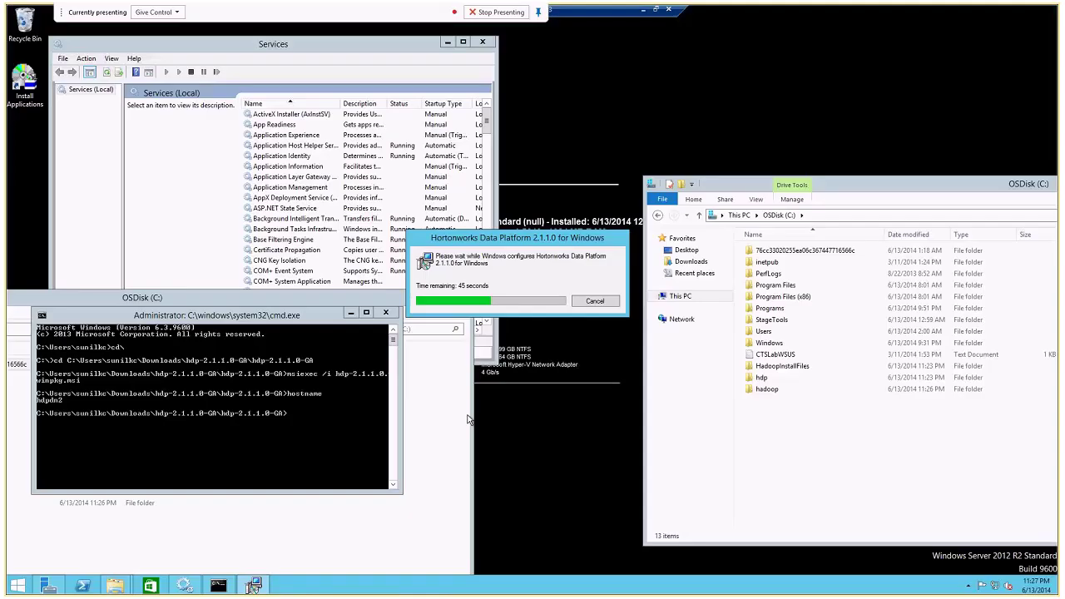
{"action": "left_click", "coordinate": [645, 11]}
{"action": "mouse_move", "coordinate": [422, 585]}
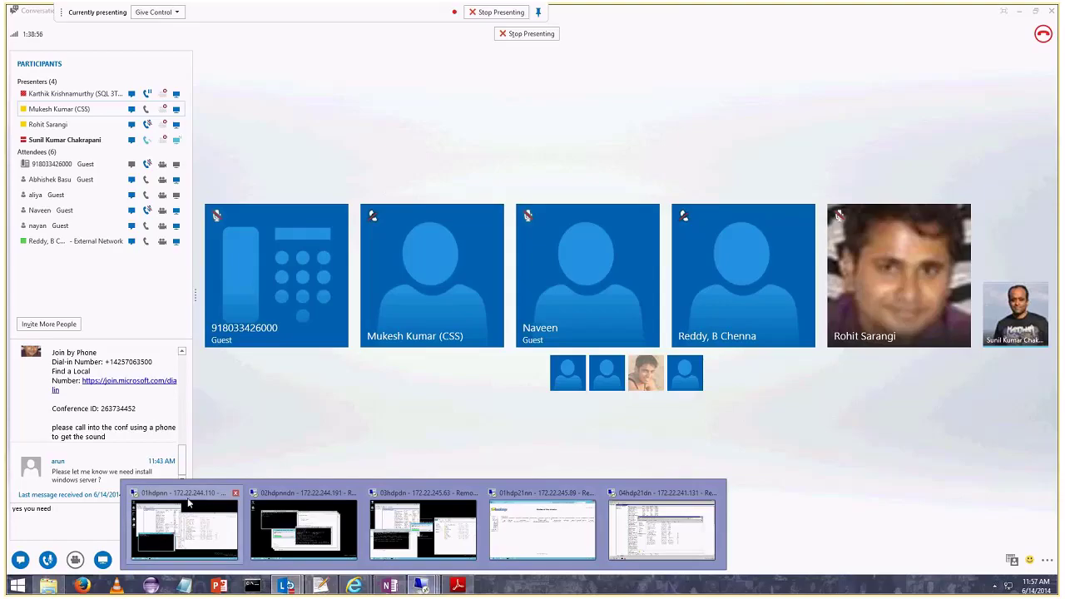
Refresh the name node's Services to confirm Apache Hadoop services Running, then return to hdpdn1.
{"action": "left_click", "coordinate": [184, 525]}
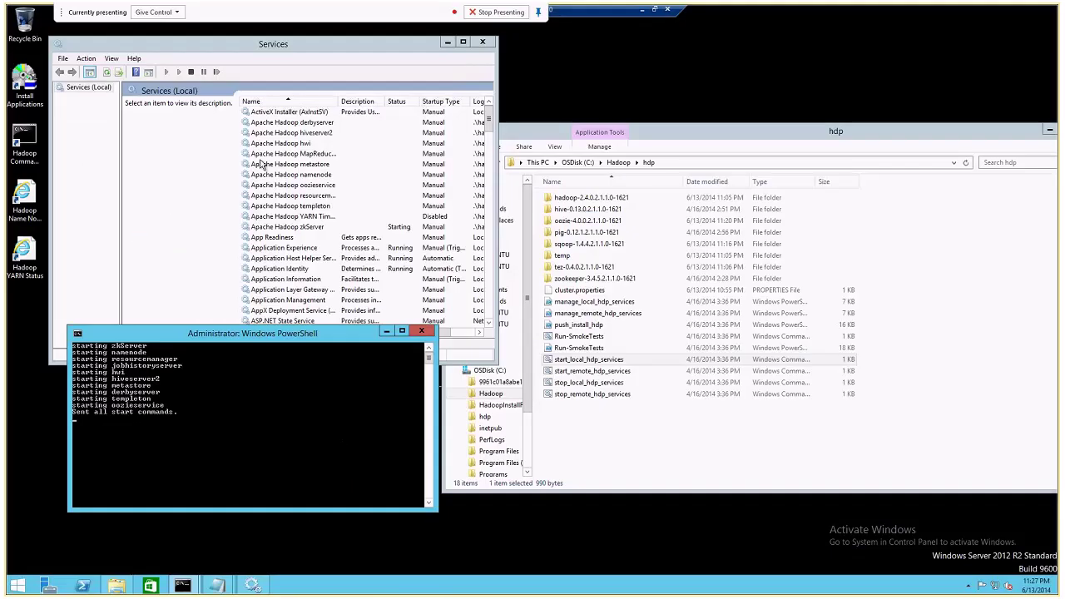
{"action": "left_click", "coordinate": [105, 73]}
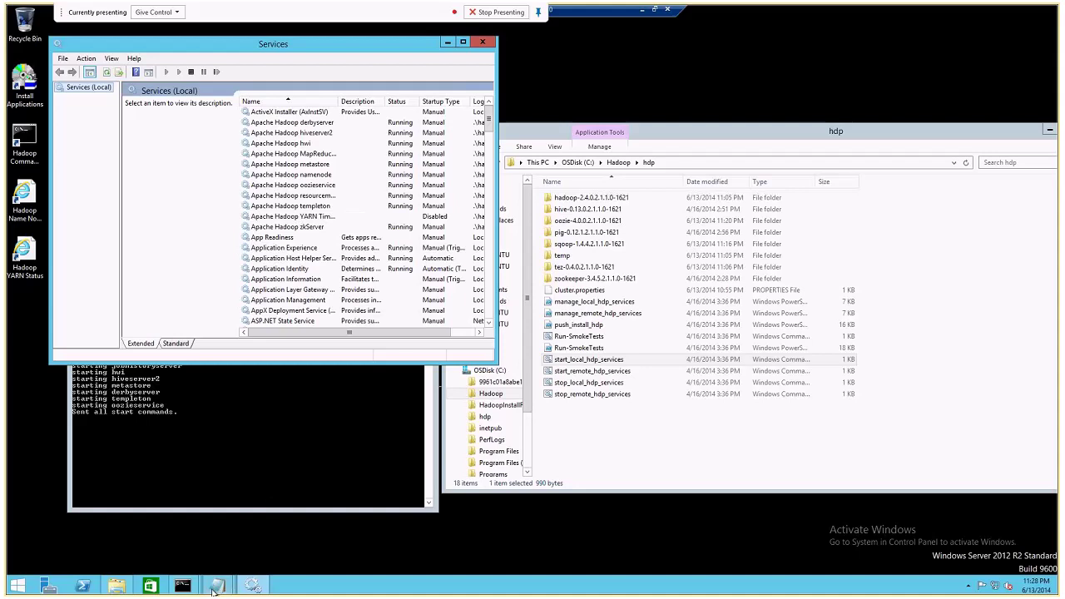
{"action": "mouse_move", "coordinate": [215, 590]}
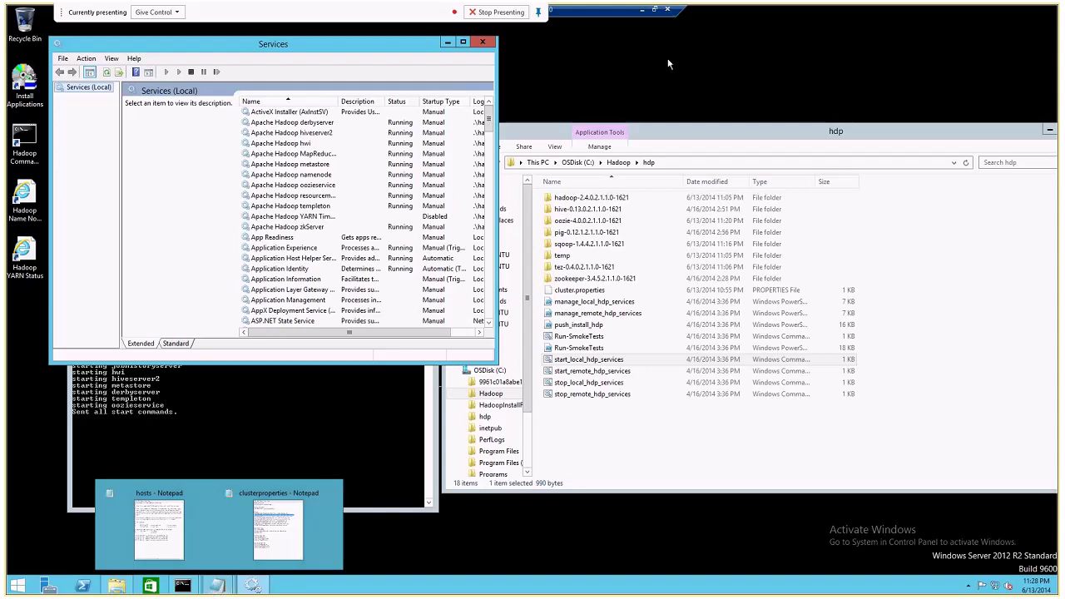
{"action": "left_click", "coordinate": [643, 10]}
{"action": "mouse_move", "coordinate": [421, 584]}
{"action": "left_click", "coordinate": [305, 524]}
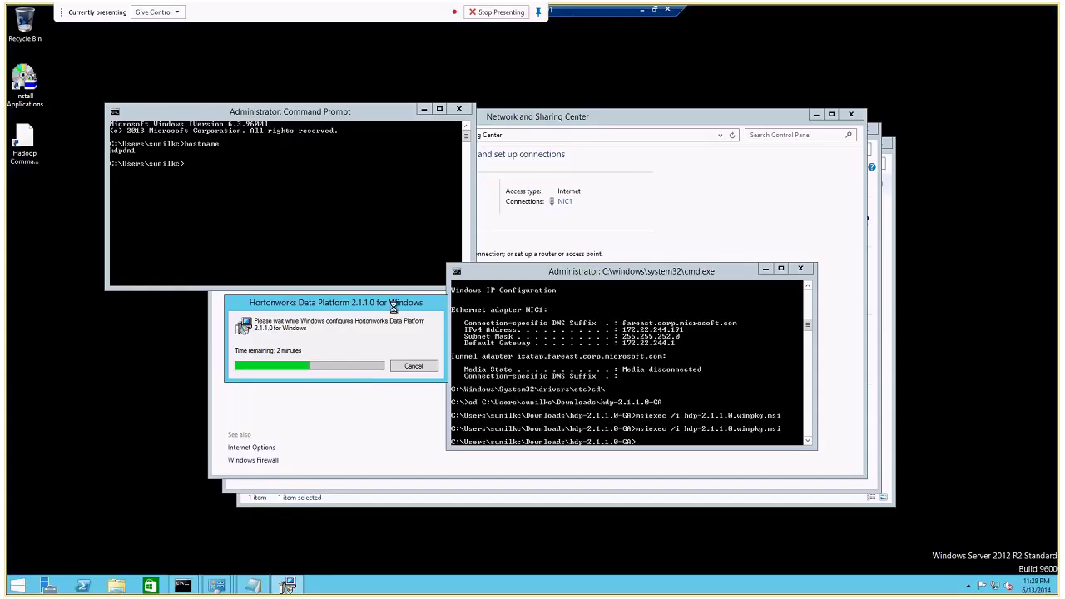
Check the last data node's started datanode and nodemanager services.
{"action": "left_click", "coordinate": [643, 10]}
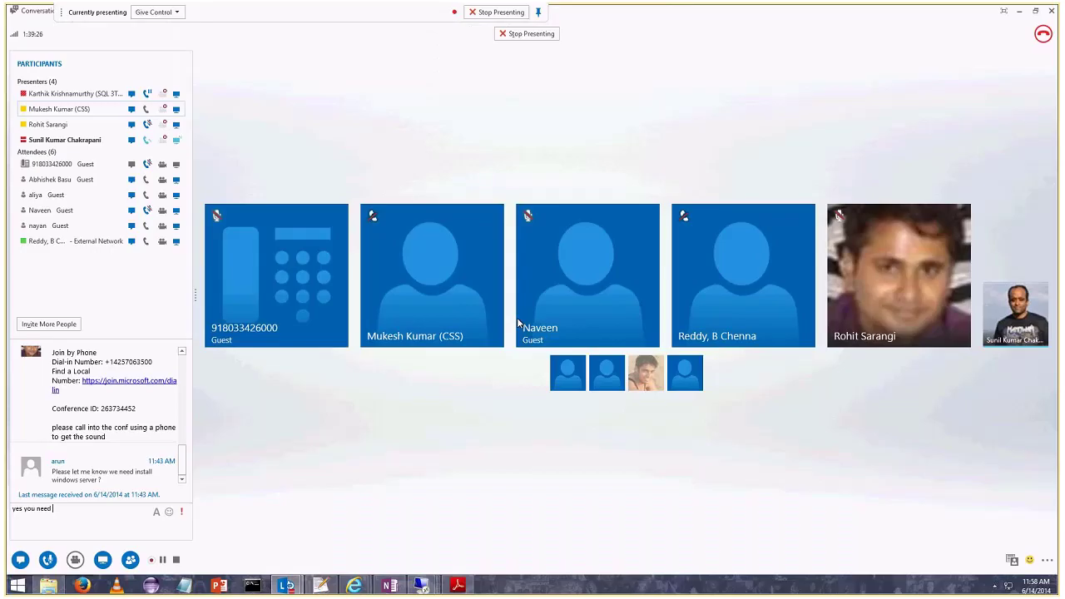
{"action": "mouse_move", "coordinate": [421, 587]}
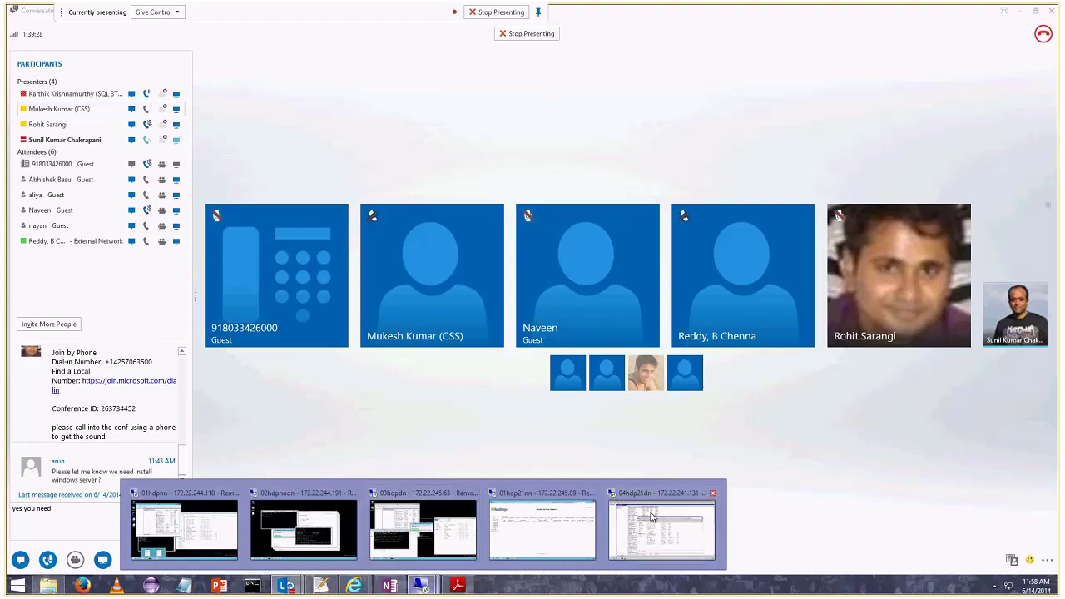
{"action": "left_click", "coordinate": [654, 524]}
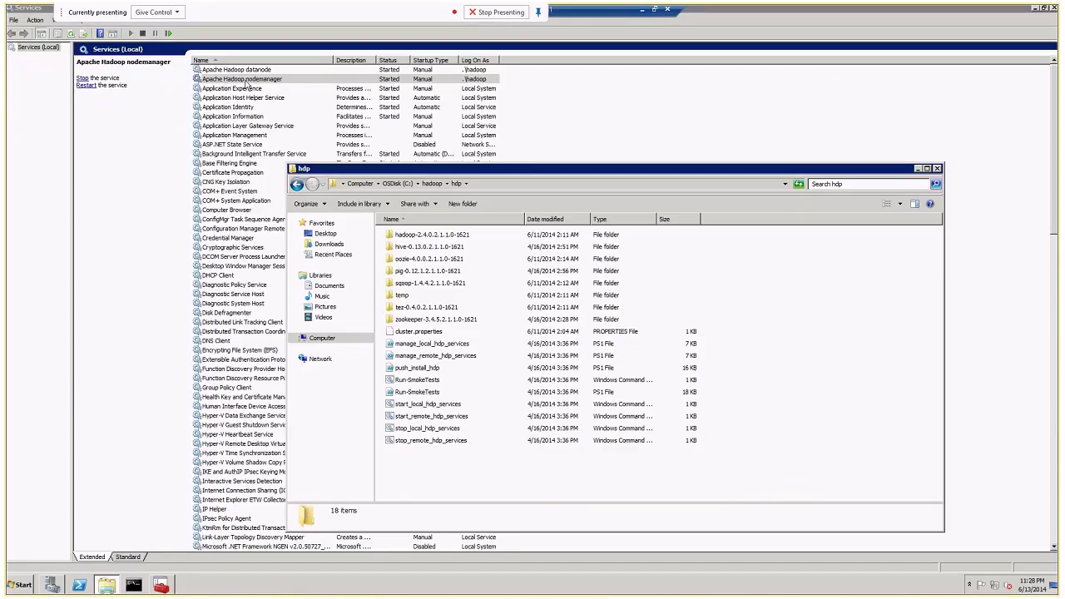
{"action": "left_click", "coordinate": [641, 12]}
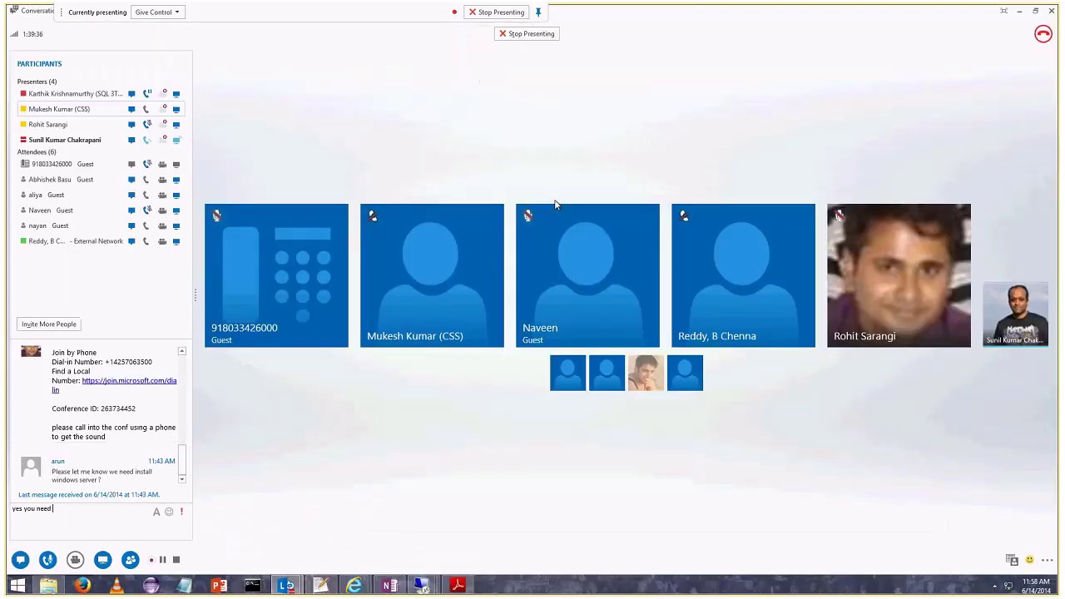
View hdpdn2's installer progress, move its dialog up and left, then minimise.
{"action": "mouse_move", "coordinate": [422, 585]}
{"action": "mouse_move", "coordinate": [304, 497]}
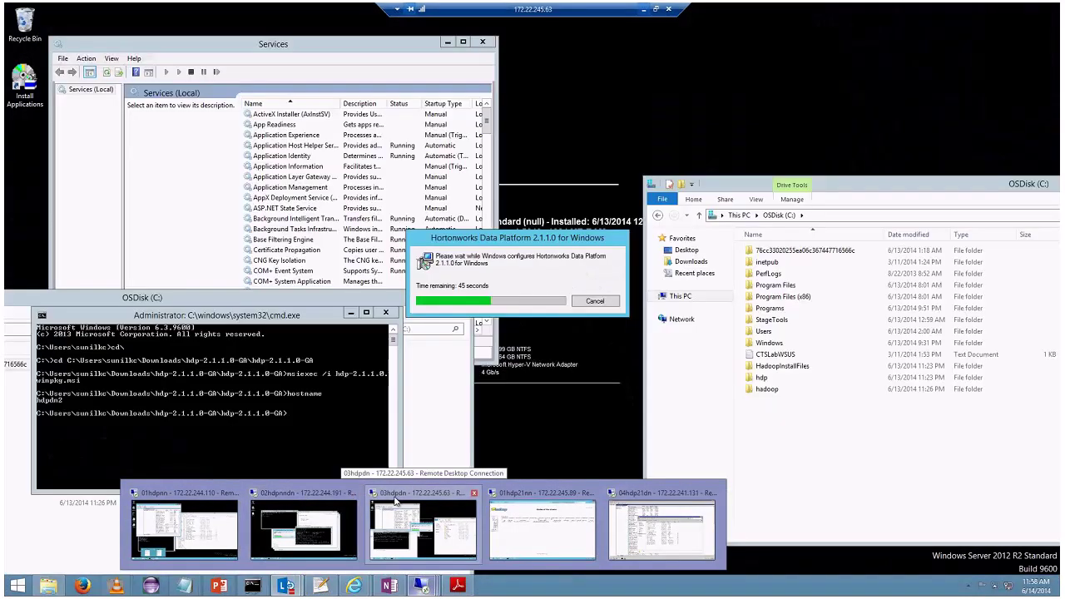
{"action": "left_click", "coordinate": [395, 502]}
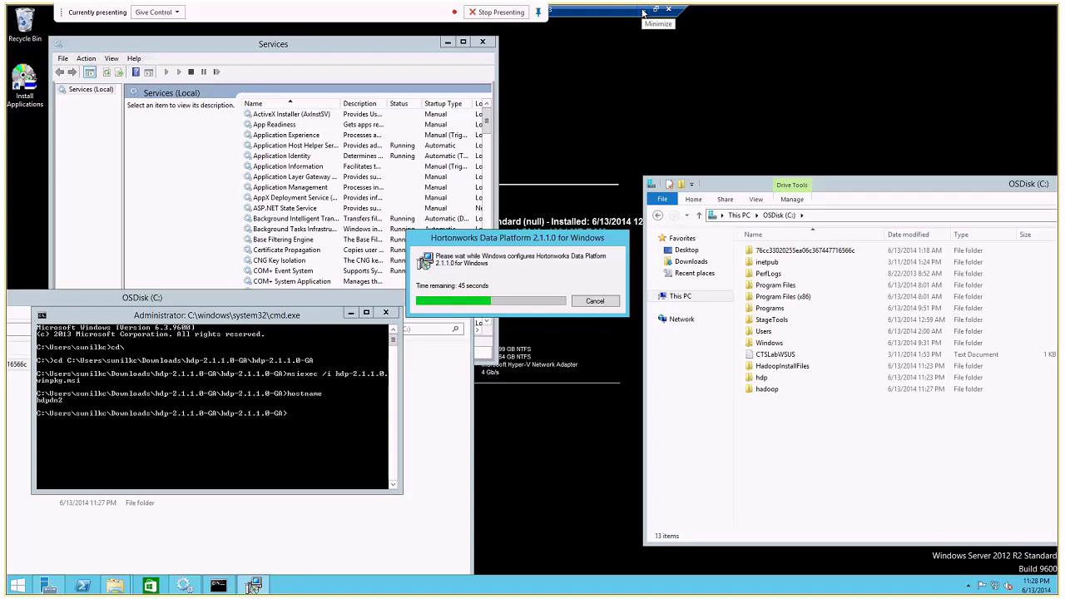
{"action": "left_click_drag", "start_coordinate": [517, 238], "coordinate": [423, 234]}
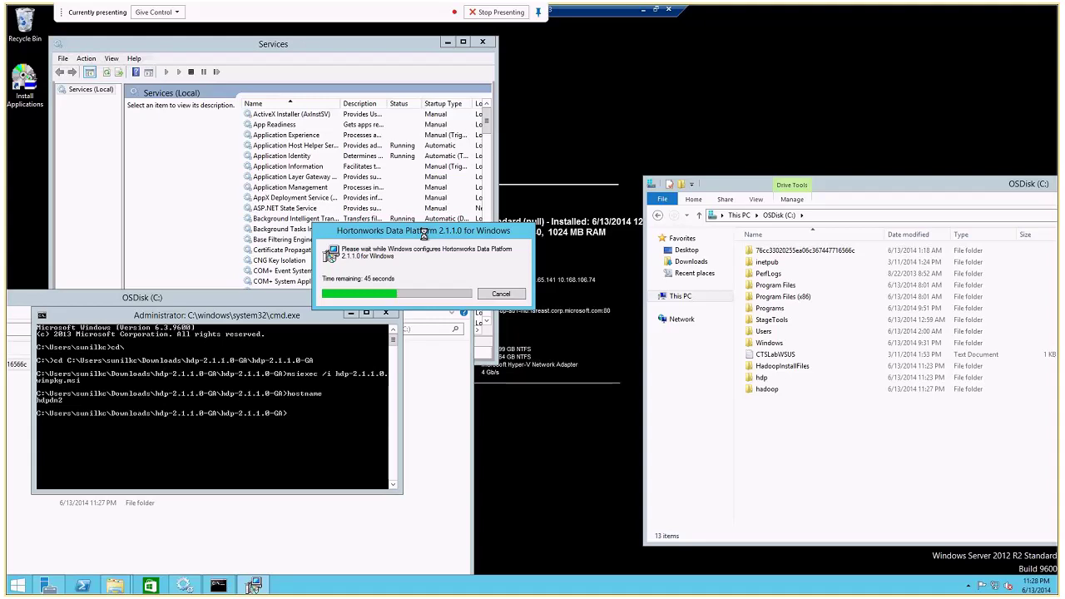
{"action": "left_click", "coordinate": [643, 13]}
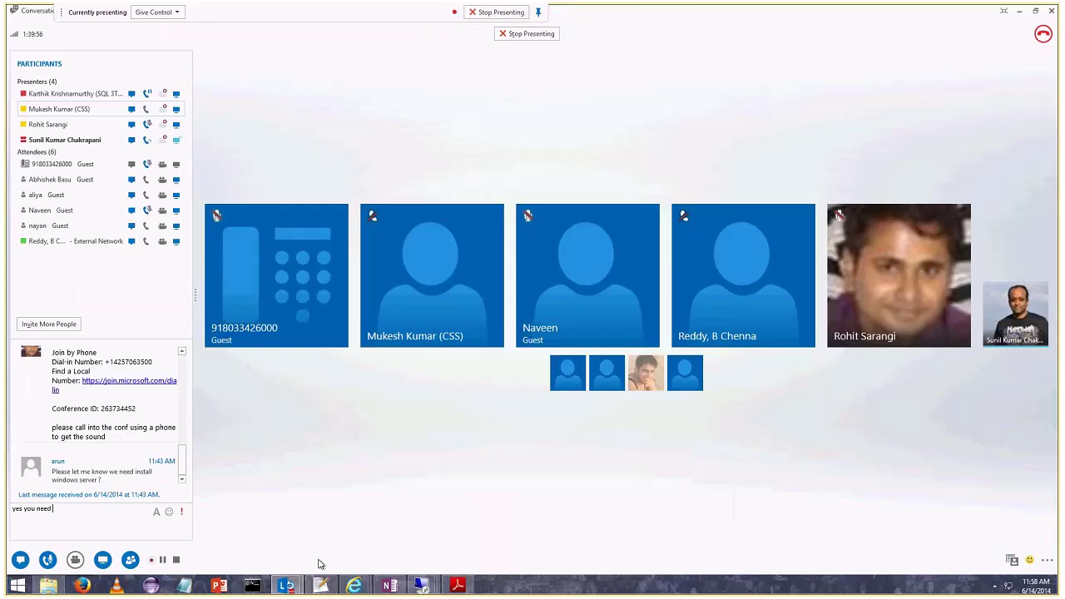
In the hdpdn1 session, close Network and Sharing Center and Network Connections.
{"action": "left_click", "coordinate": [424, 586]}
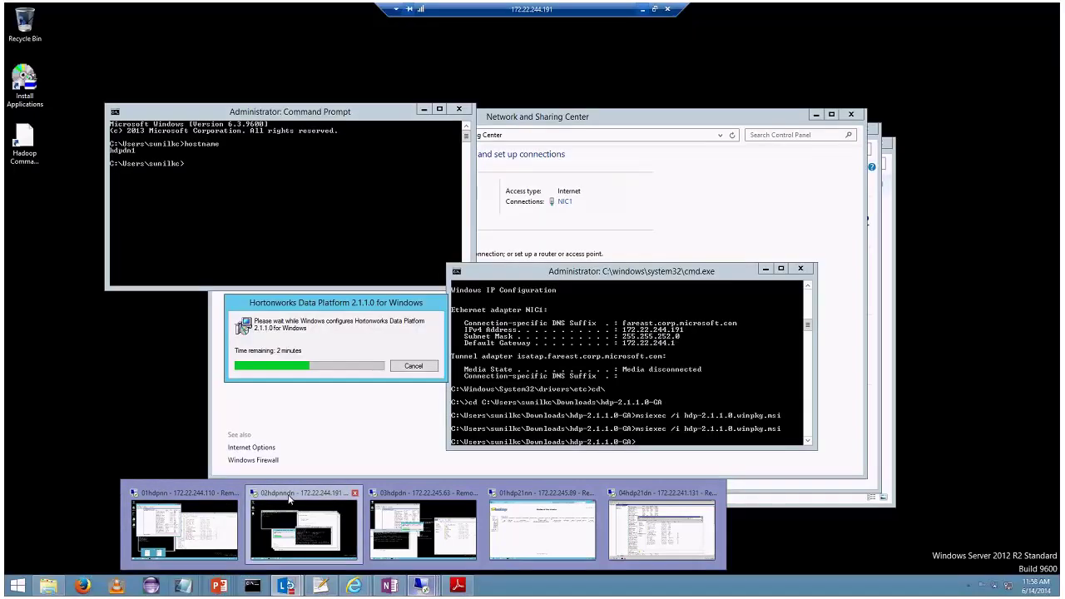
{"action": "left_click", "coordinate": [290, 498]}
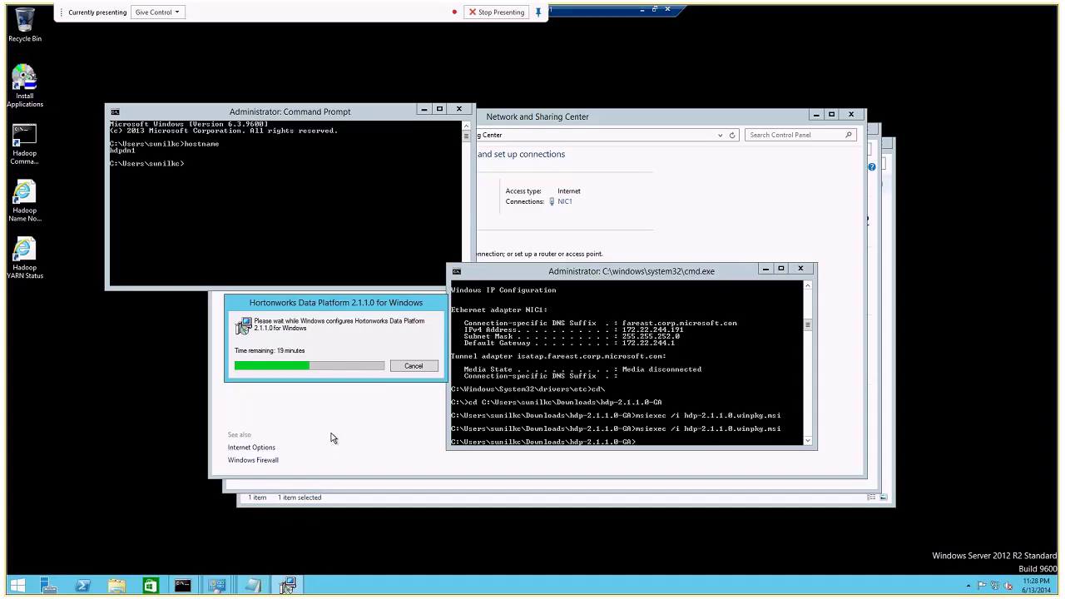
{"action": "left_click", "coordinate": [620, 120]}
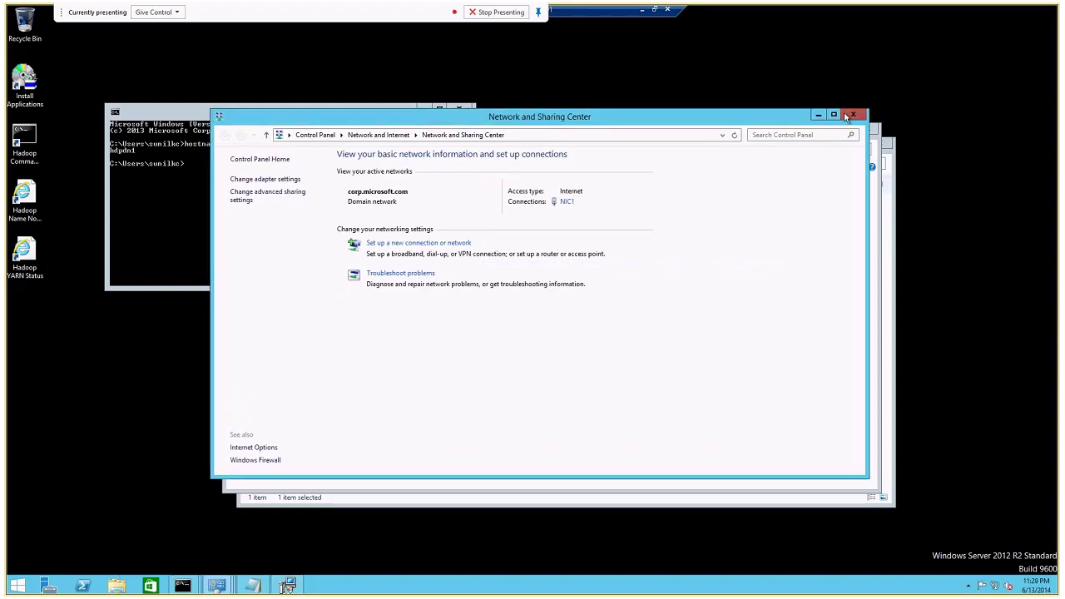
{"action": "left_click", "coordinate": [891, 146]}
{"action": "left_click", "coordinate": [877, 145]}
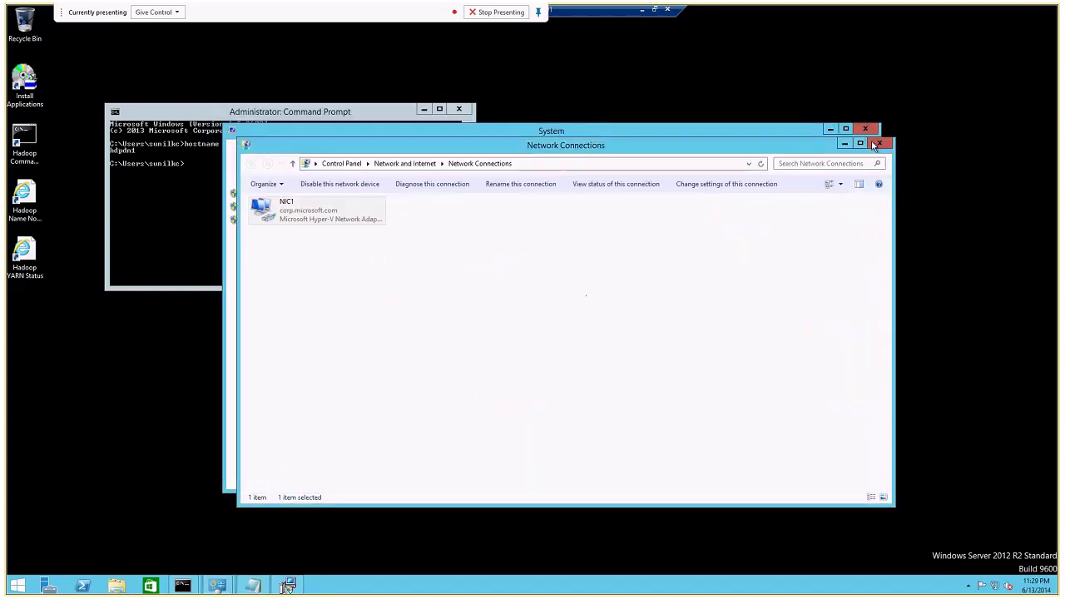
{"action": "left_click", "coordinate": [878, 142]}
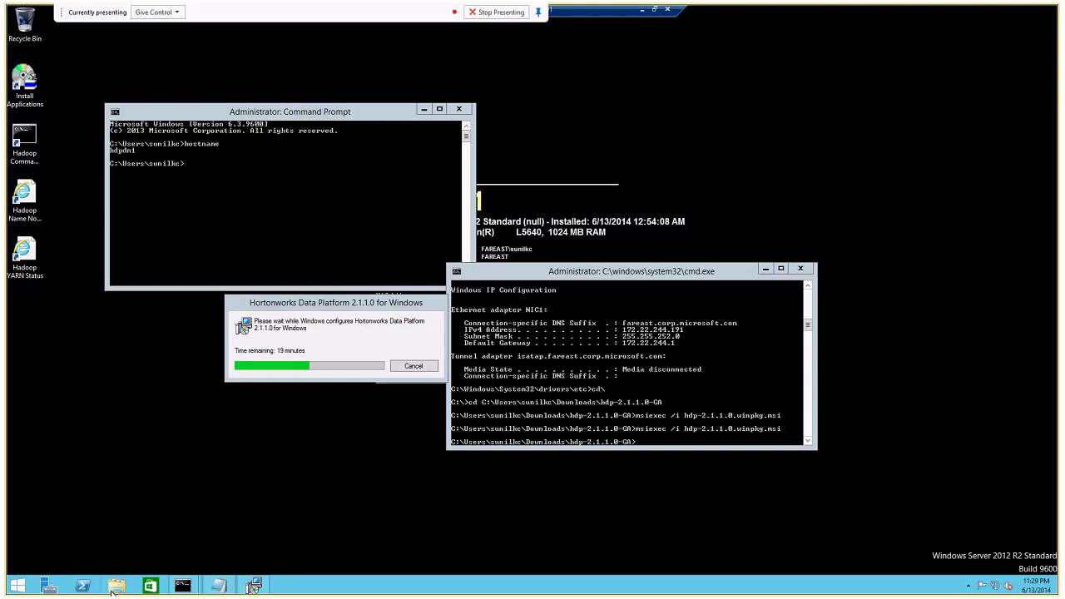
Minimise hdpdn1 and bring up the hdpdn2 session, where HDP 2.1.1.0 is configuring.
{"action": "left_click", "coordinate": [643, 10]}
{"action": "mouse_move", "coordinate": [424, 585]}
{"action": "left_click", "coordinate": [428, 520]}
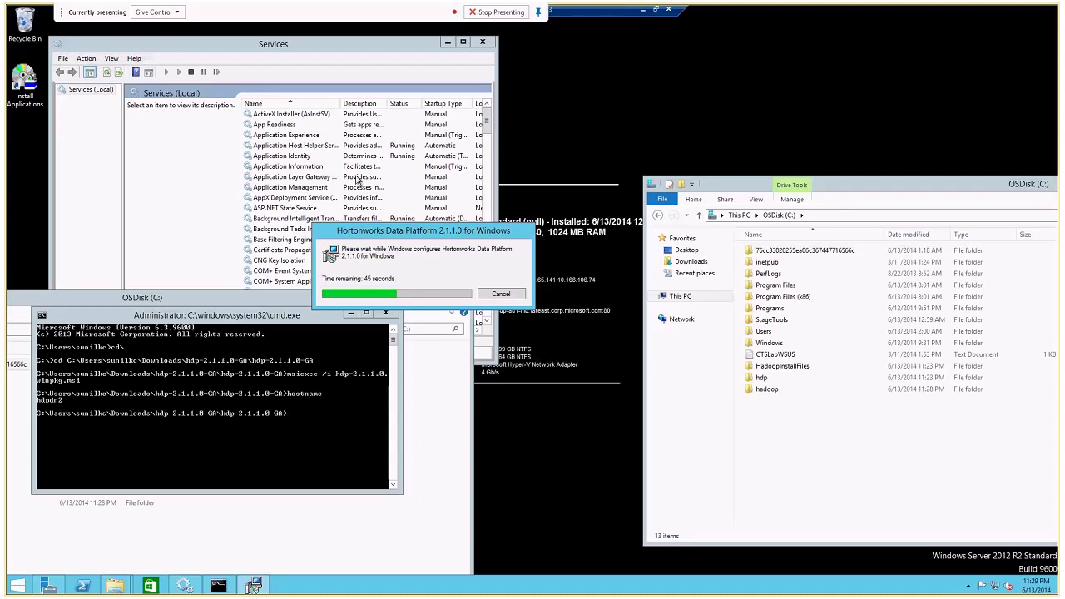
Return to the name node session and launch the Hadoop Name Node Status page.
{"action": "left_click", "coordinate": [443, 46]}
{"action": "left_click", "coordinate": [645, 10]}
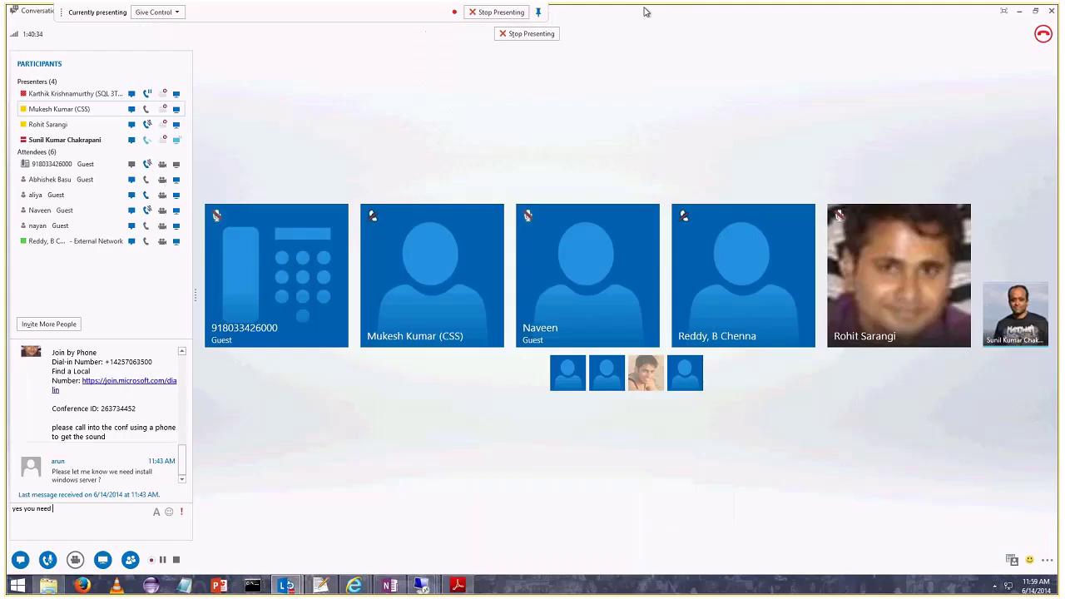
{"action": "mouse_move", "coordinate": [422, 585]}
{"action": "left_click", "coordinate": [207, 502]}
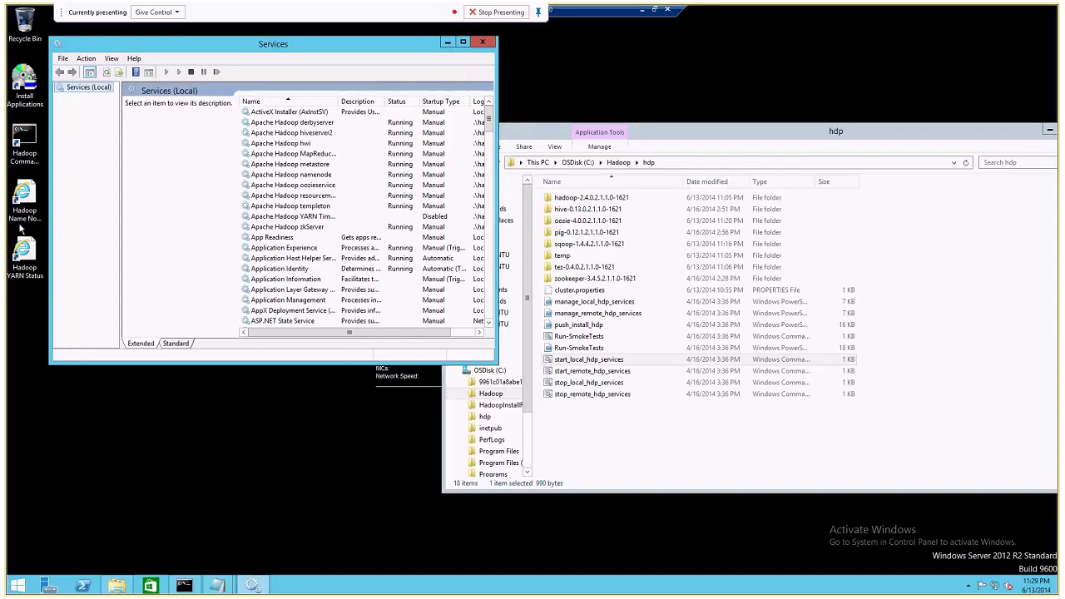
{"action": "double_click", "coordinate": [27, 221]}
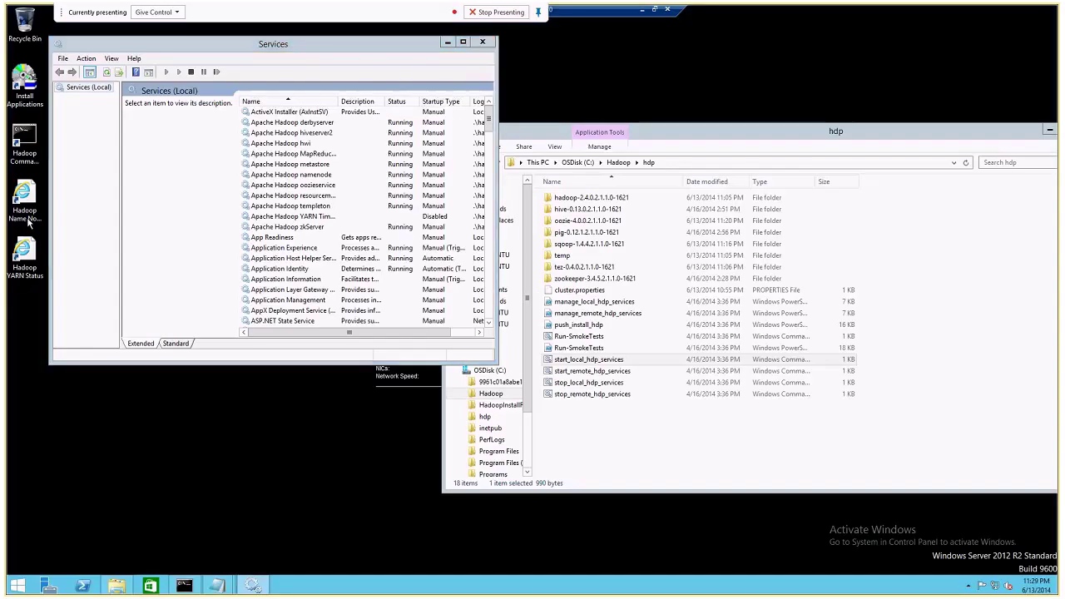
{"action": "double_click", "coordinate": [33, 225]}
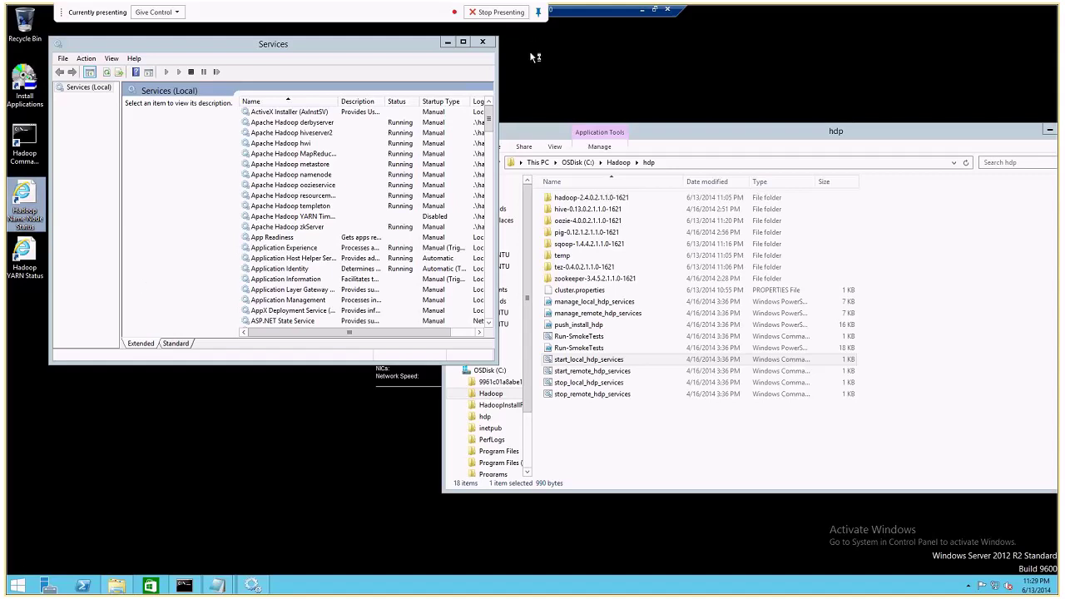
Minimise the name node session and switch to the HDPDN2 data node session.
{"action": "left_click", "coordinate": [642, 9]}
{"action": "mouse_move", "coordinate": [423, 587]}
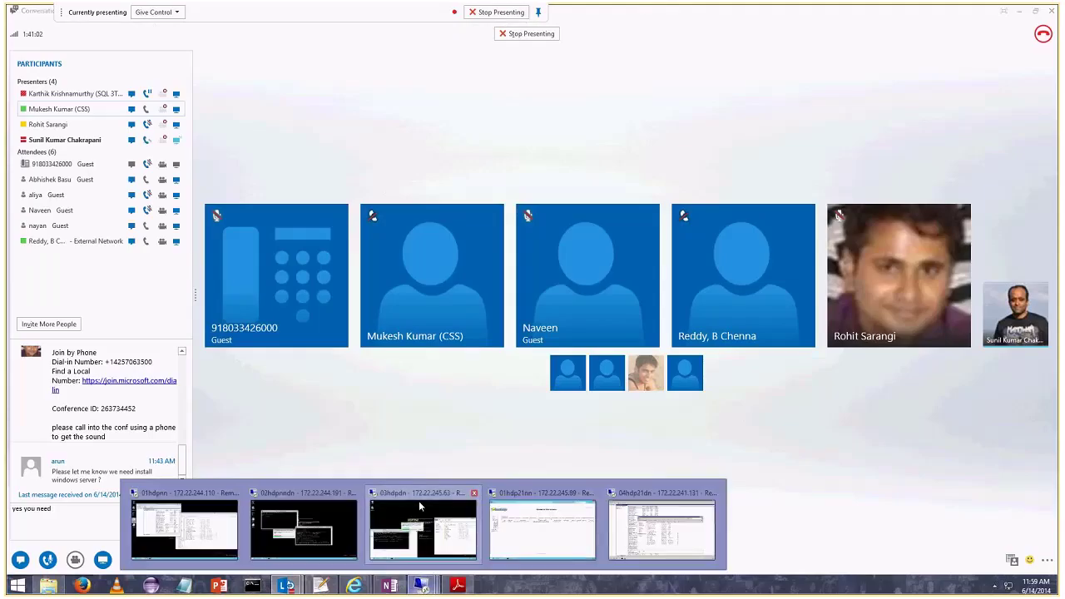
{"action": "left_click", "coordinate": [419, 507]}
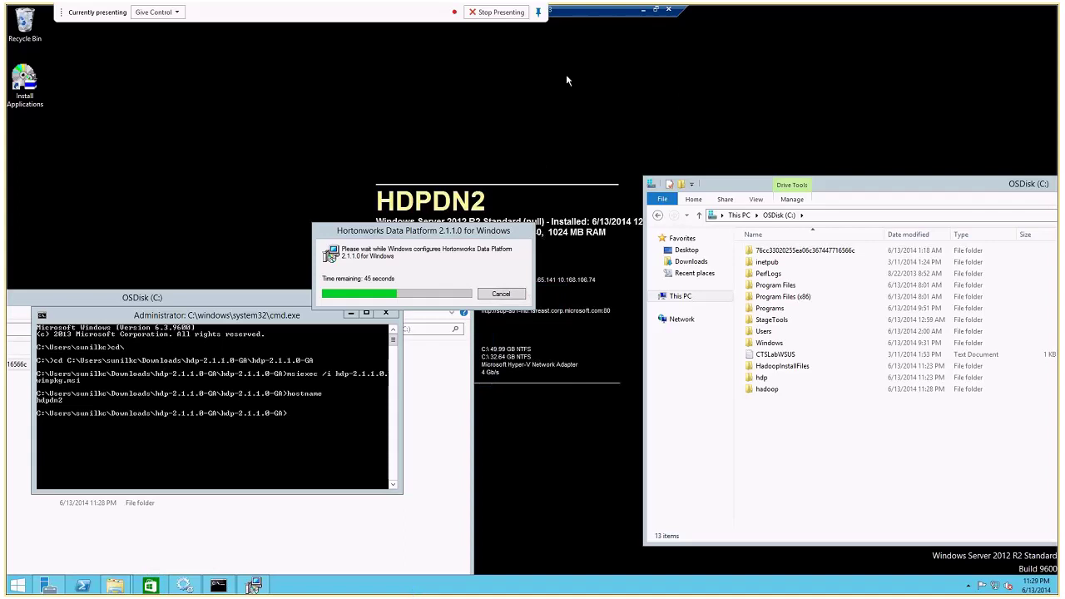
Switch to the hdpdn1 session and cancel the Run prompt to reveal installer progress.
{"action": "left_click", "coordinate": [646, 9]}
{"action": "left_click", "coordinate": [320, 585]}
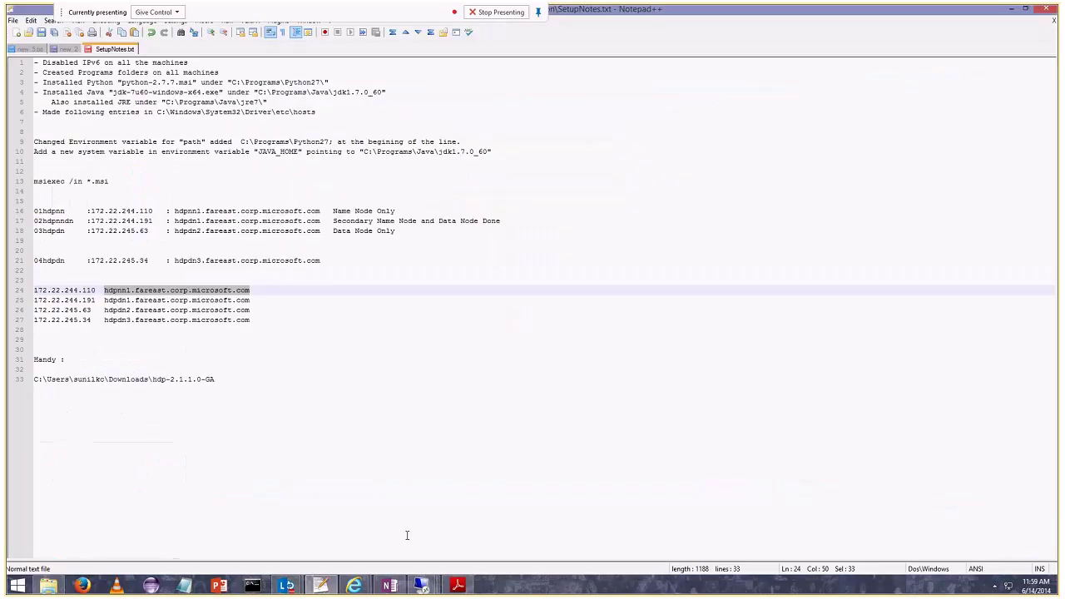
{"action": "mouse_move", "coordinate": [422, 584]}
{"action": "left_click", "coordinate": [349, 524]}
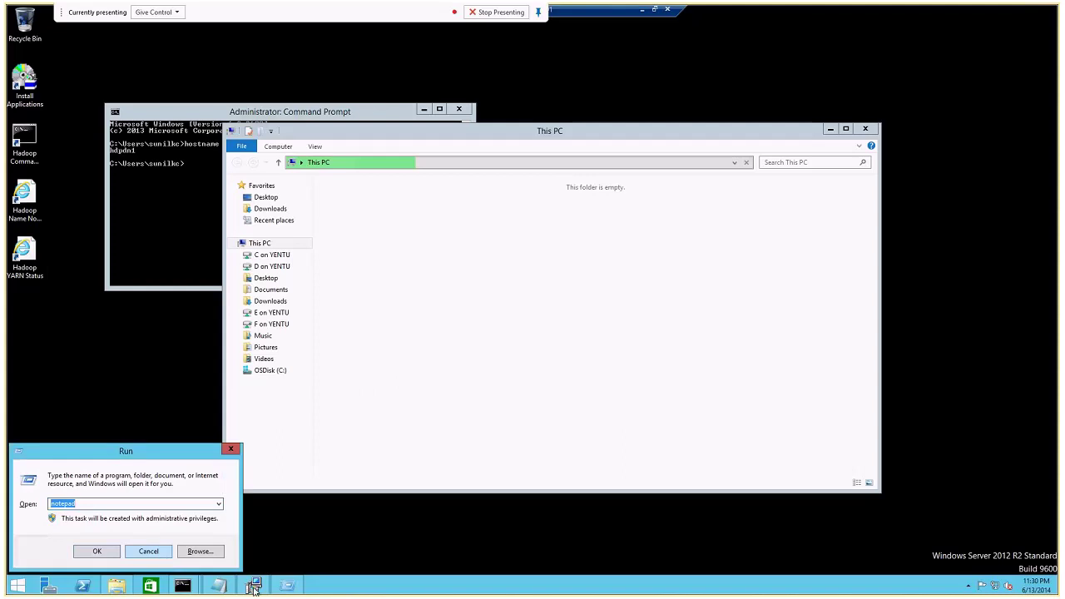
{"action": "left_click", "coordinate": [158, 552]}
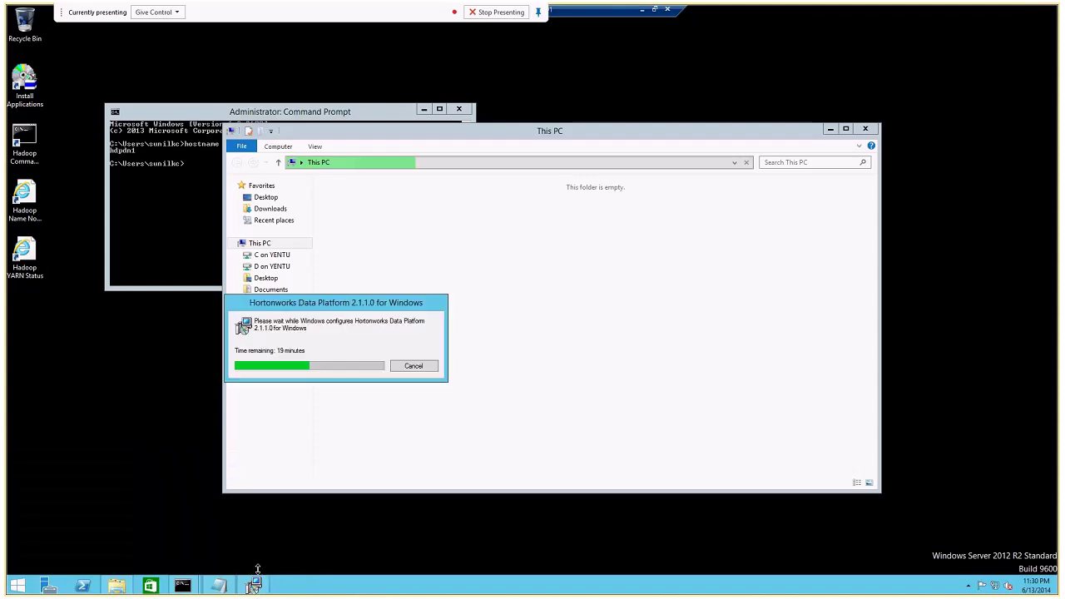
On hdpdn1, bring This PC forward and look at the OSDisk (C:) drive.
{"action": "left_click", "coordinate": [819, 140]}
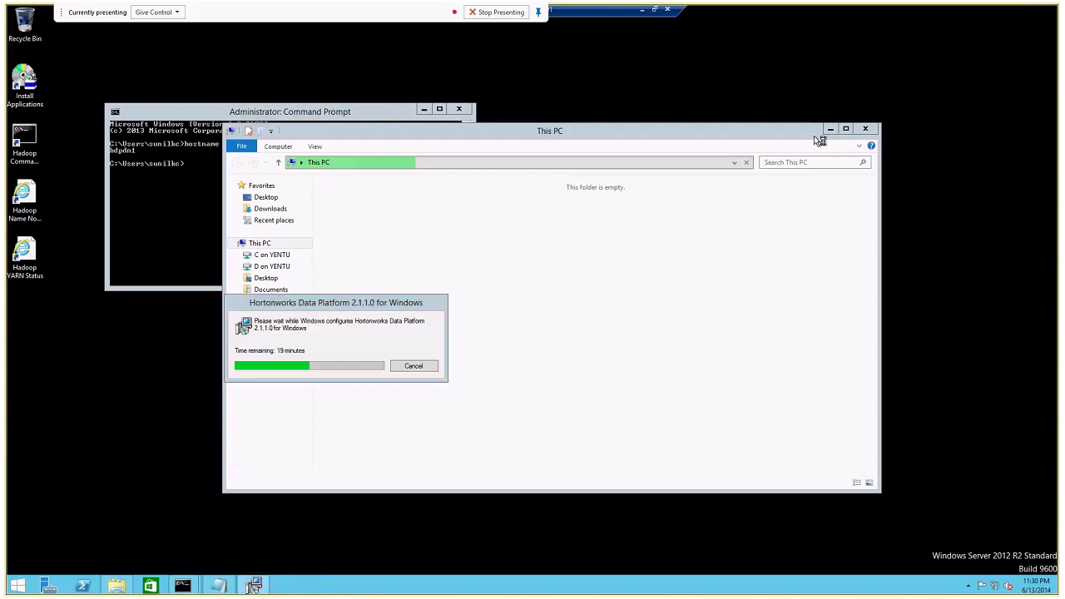
{"action": "left_click", "coordinate": [117, 587]}
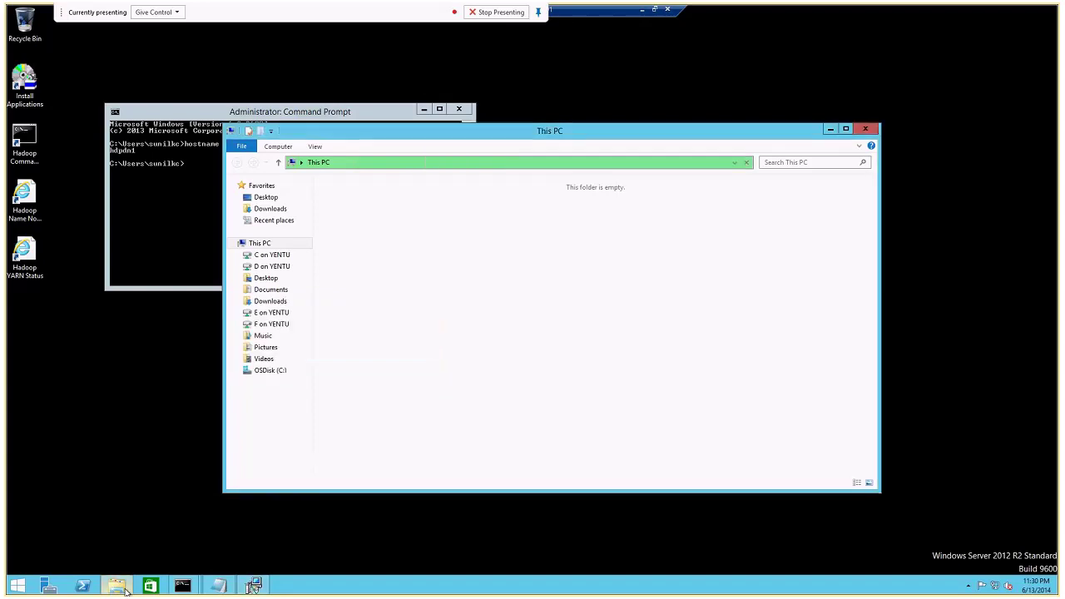
{"action": "left_click", "coordinate": [122, 588]}
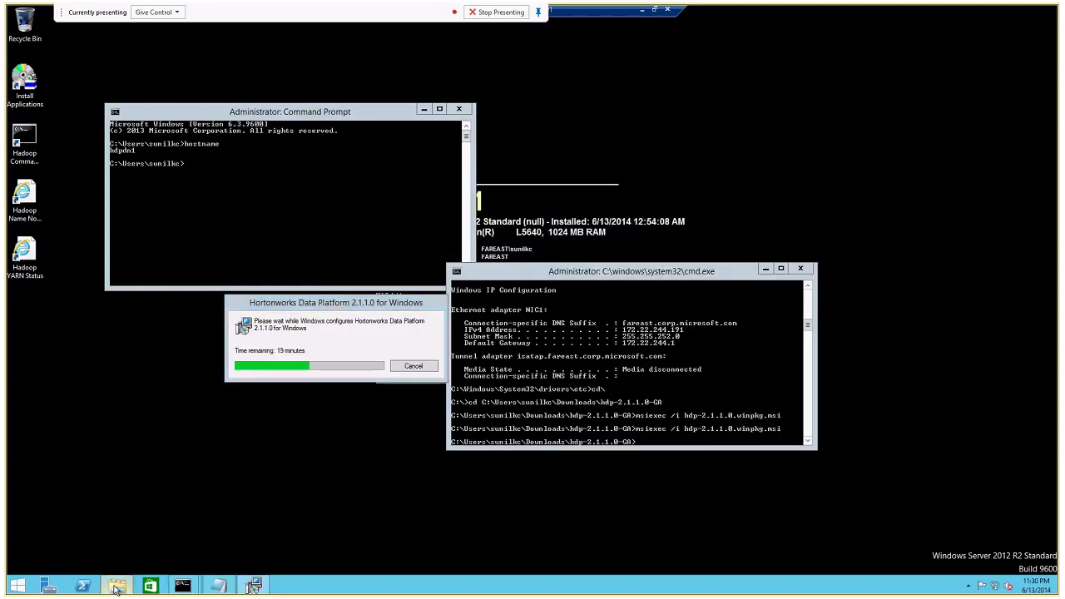
{"action": "left_click", "coordinate": [117, 586]}
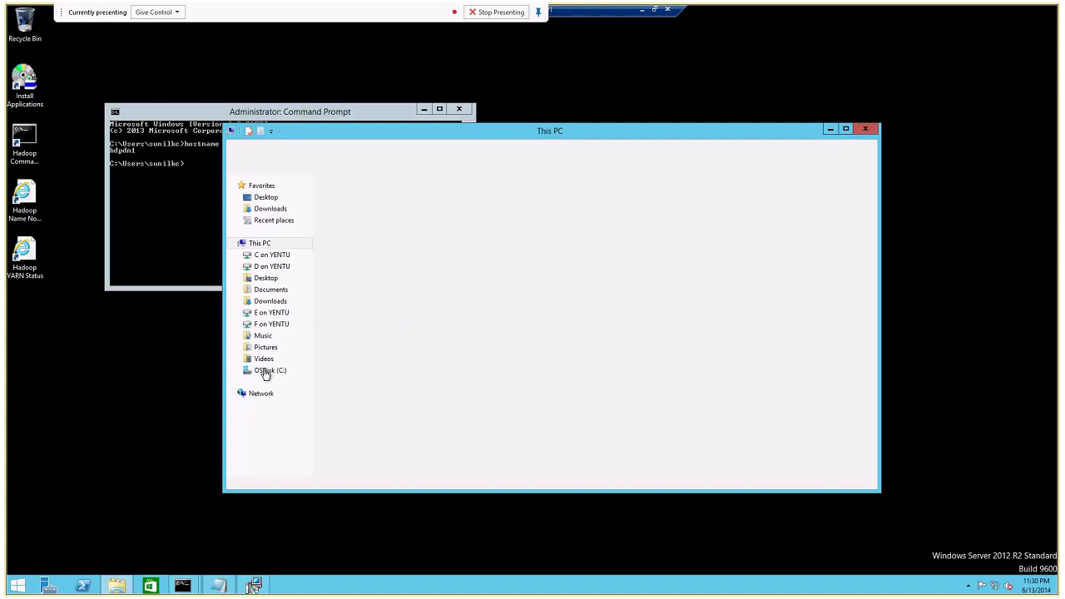
{"action": "left_click", "coordinate": [267, 371]}
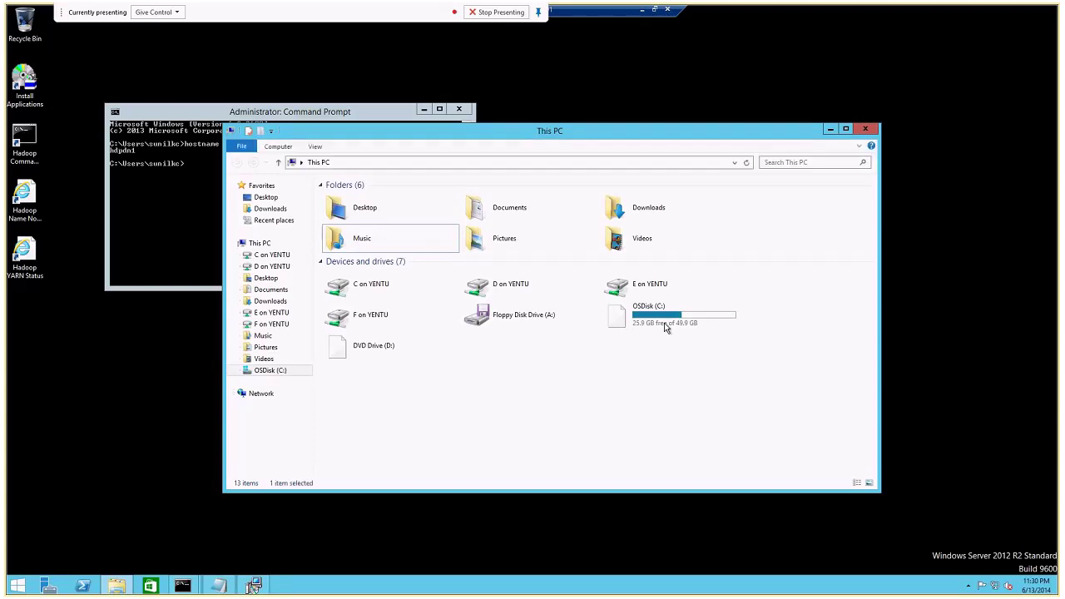
{"action": "left_click", "coordinate": [664, 325]}
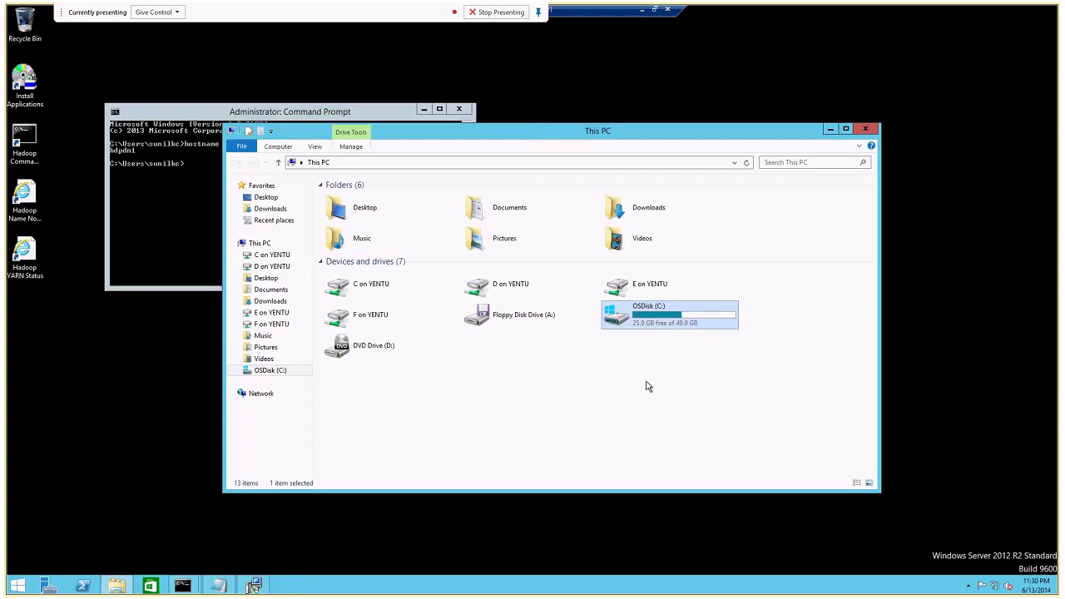
{"action": "left_click", "coordinate": [648, 386]}
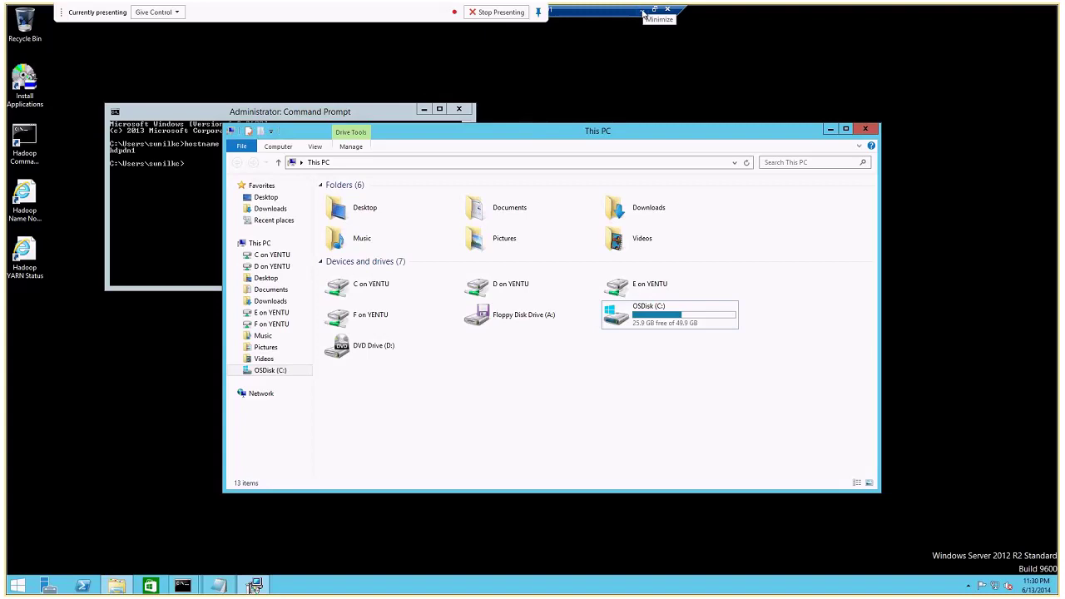
Select the hadoop folder on HDPDN2's C: drive, then minimise back to SetupNotes.txt.
{"action": "left_click", "coordinate": [643, 8]}
{"action": "key", "text": "alt+Tab"}
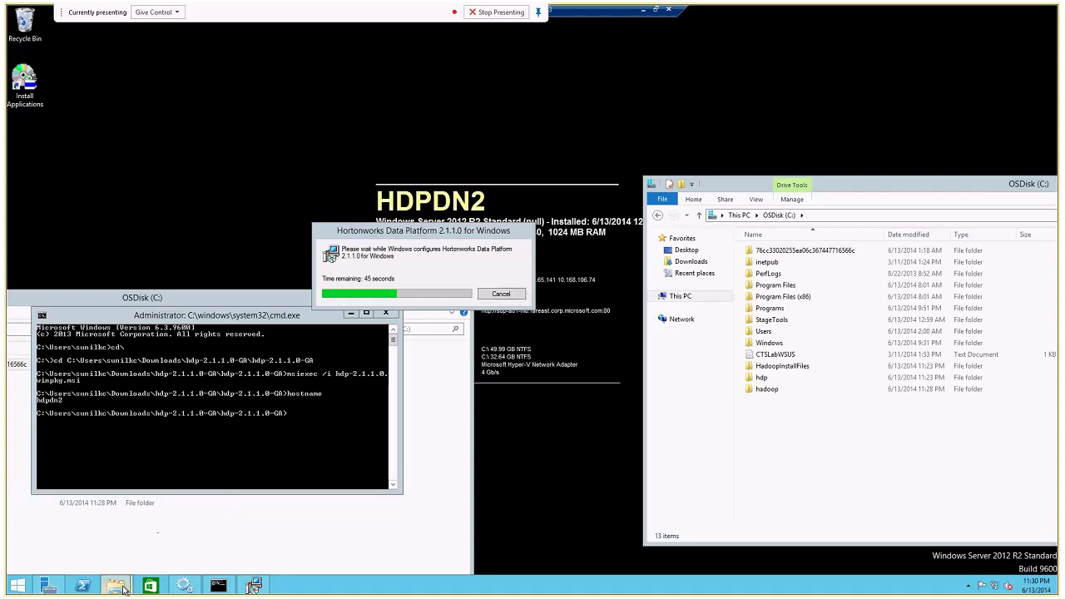
{"action": "left_click", "coordinate": [765, 391]}
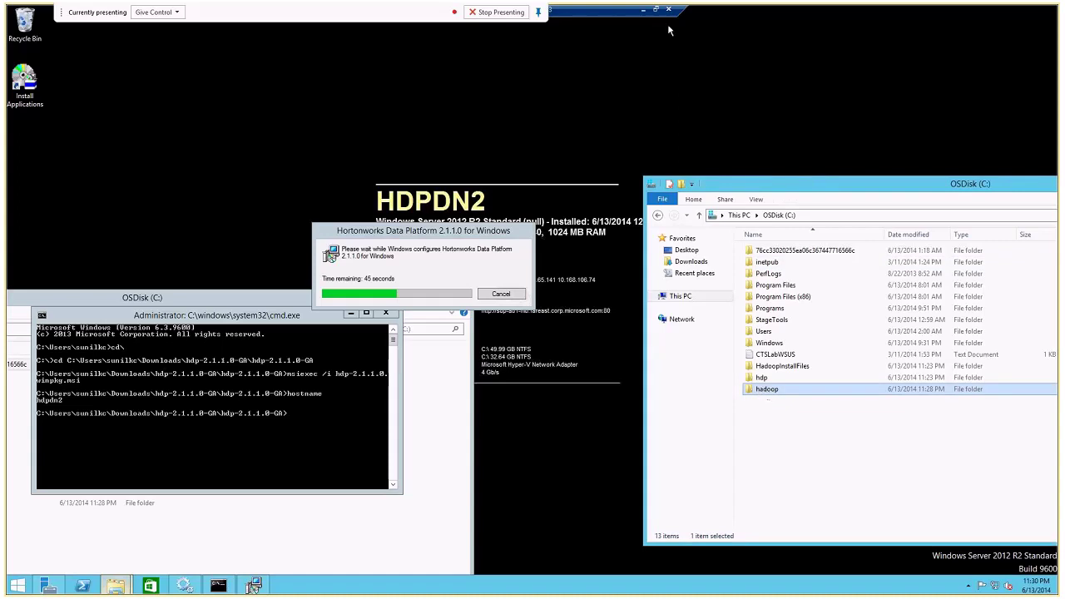
{"action": "left_click", "coordinate": [642, 9]}
Switch to the 02hdpnndn (hdpdn1) session from the taskbar previews.
{"action": "mouse_move", "coordinate": [421, 585]}
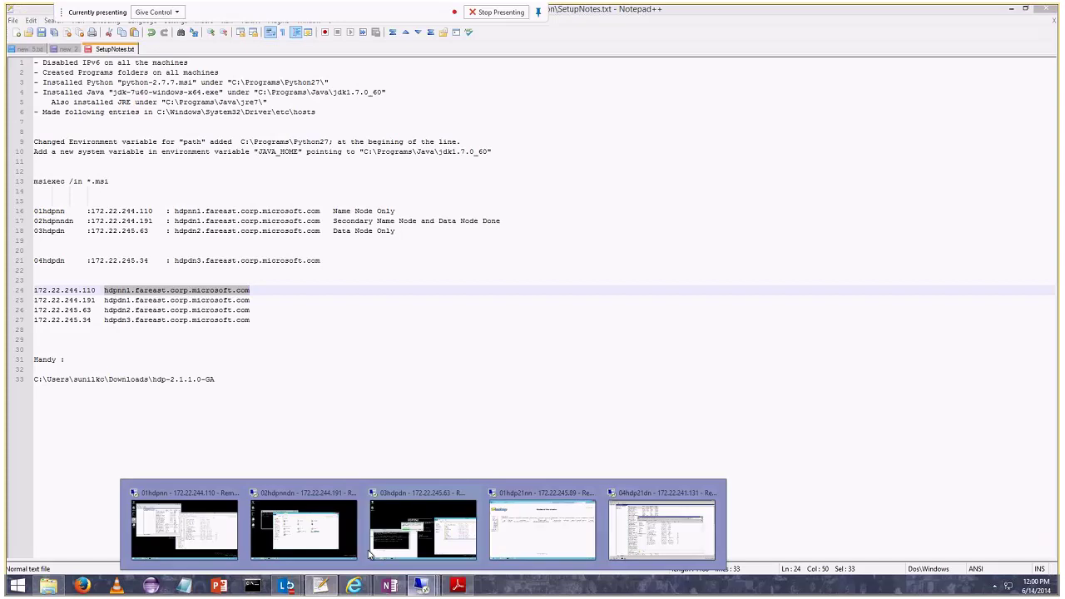
{"action": "left_click", "coordinate": [462, 494]}
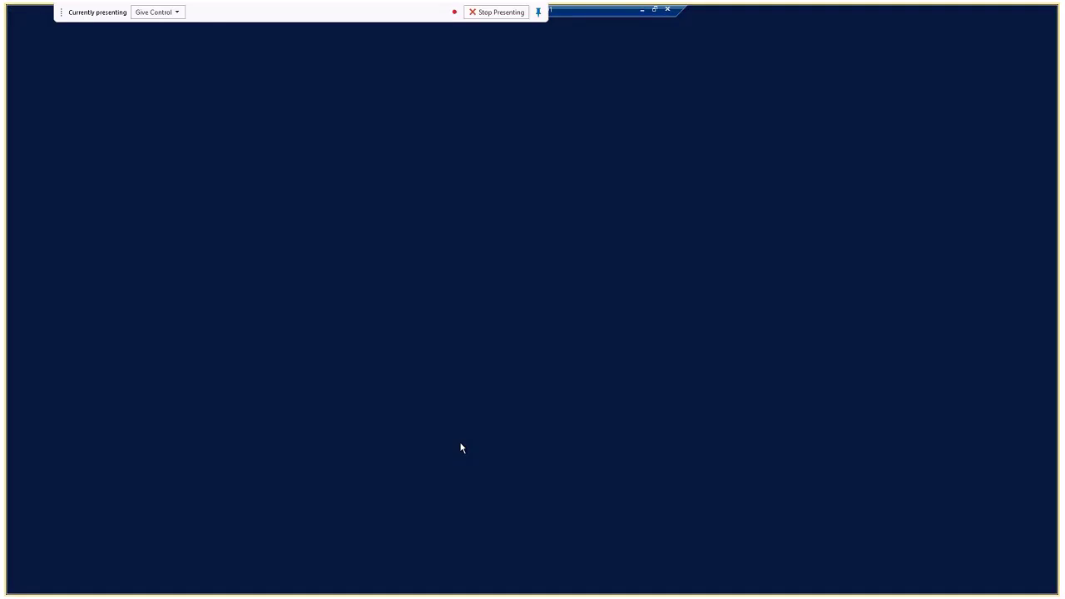
{"action": "left_click", "coordinate": [642, 10]}
{"action": "mouse_move", "coordinate": [422, 585]}
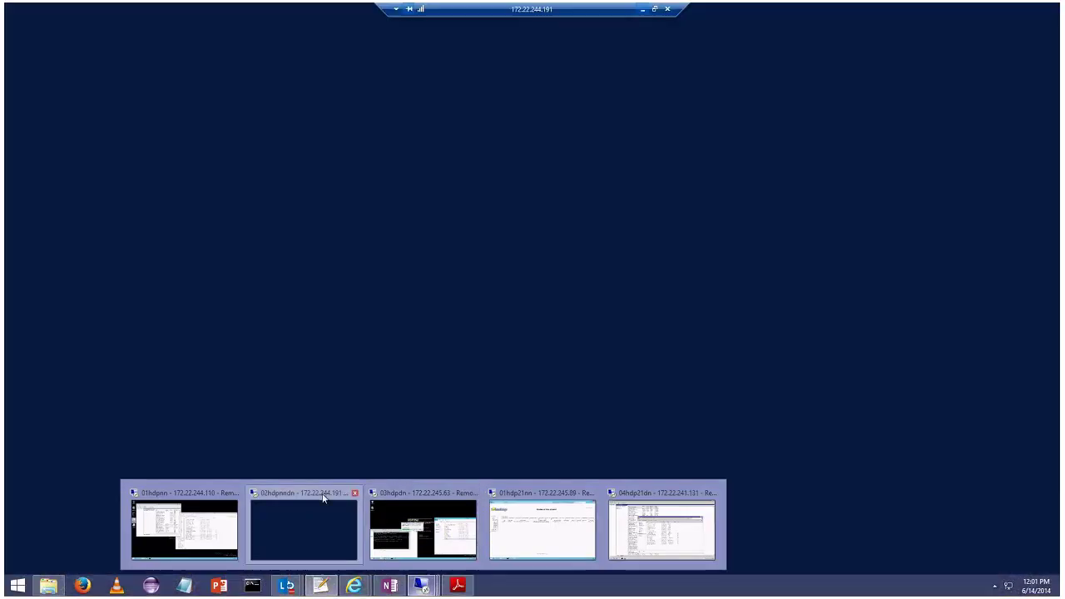
{"action": "mouse_move", "coordinate": [403, 497]}
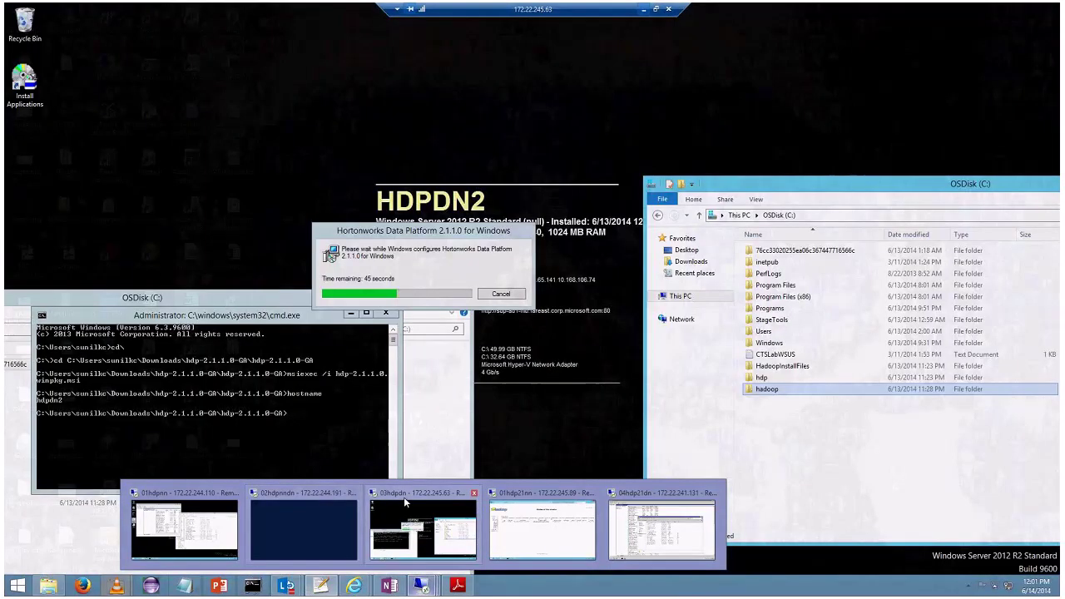
{"action": "left_click", "coordinate": [292, 499]}
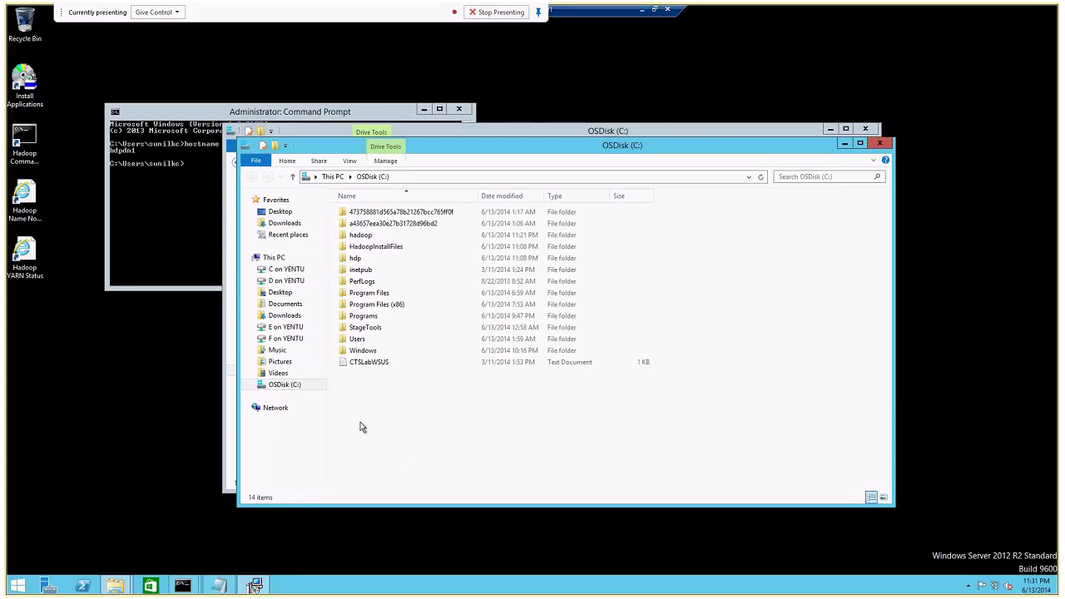
Open C:\hadoop\hdp in Explorer, which shows the folder is empty.
{"action": "left_click", "coordinate": [358, 258]}
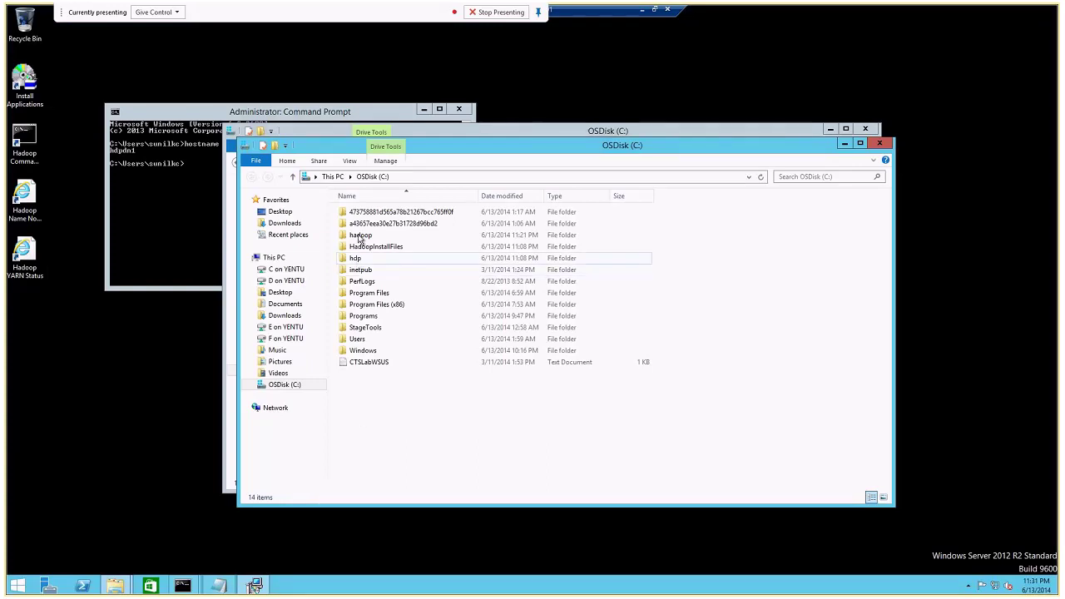
{"action": "left_click", "coordinate": [359, 236]}
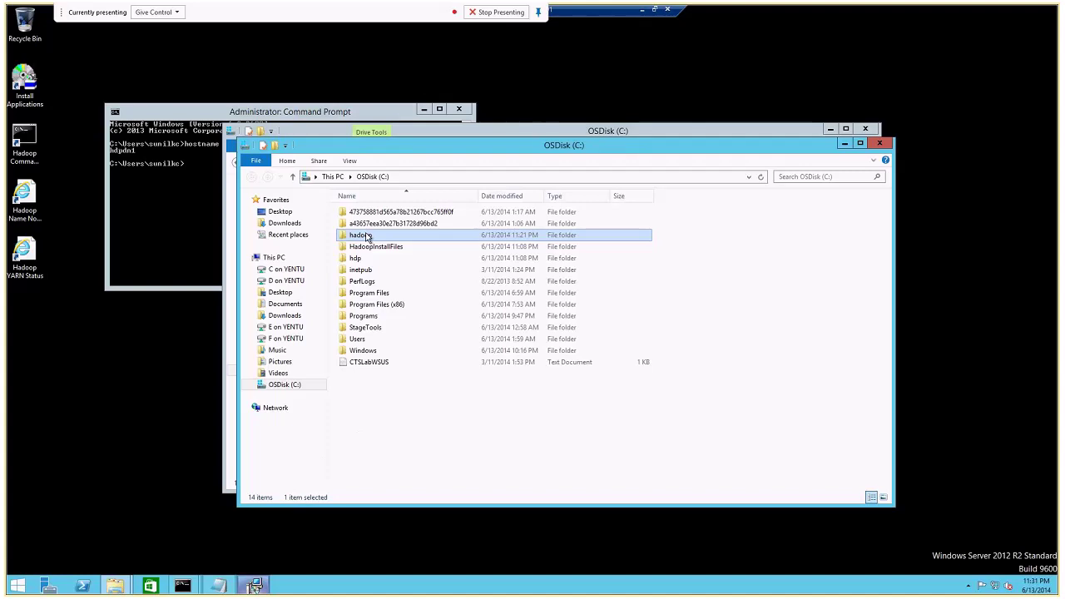
{"action": "left_click", "coordinate": [633, 12]}
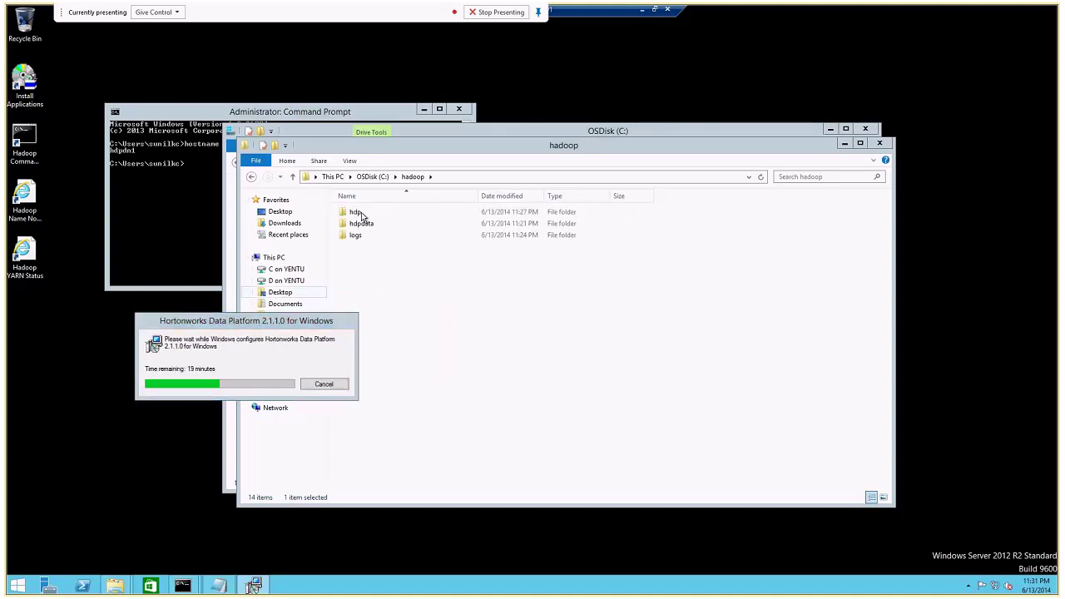
{"action": "double_click", "coordinate": [357, 213]}
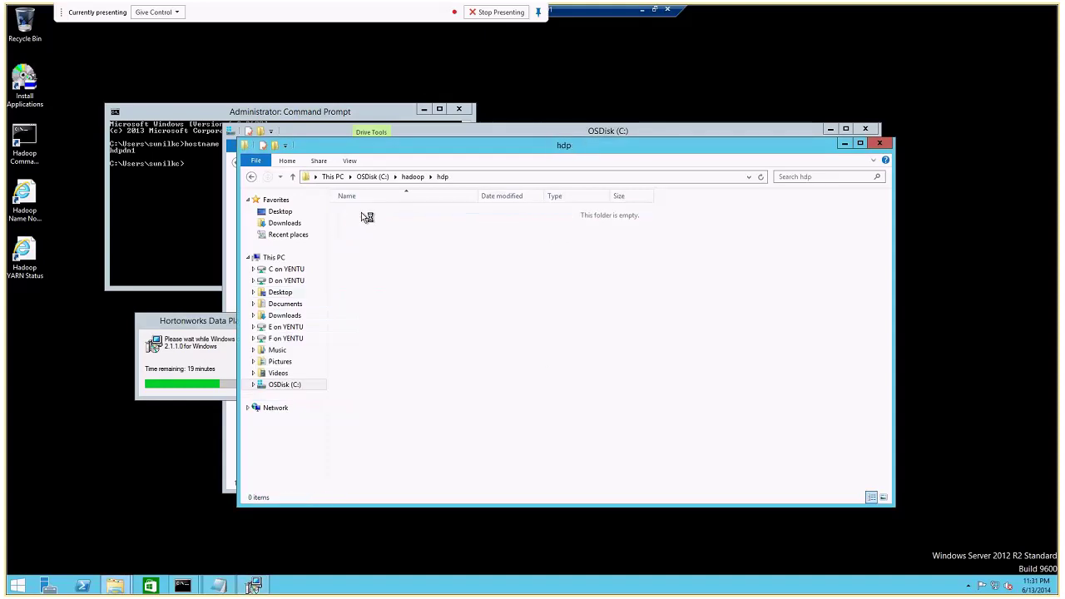
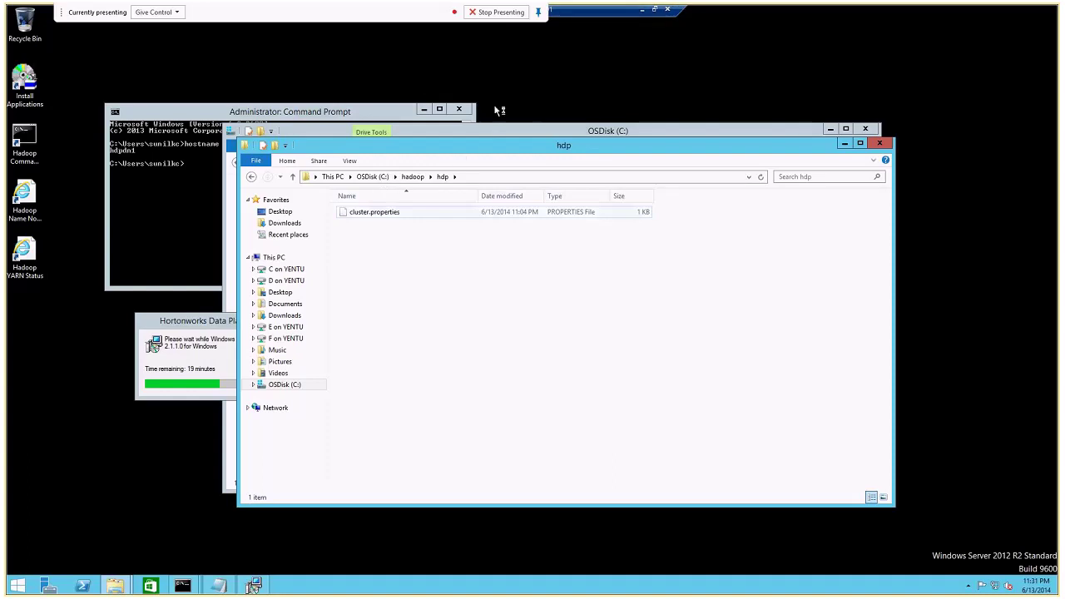
Switch from the current remote session to the 03hdpdn server session.
{"action": "left_click", "coordinate": [642, 9]}
{"action": "left_click", "coordinate": [422, 587]}
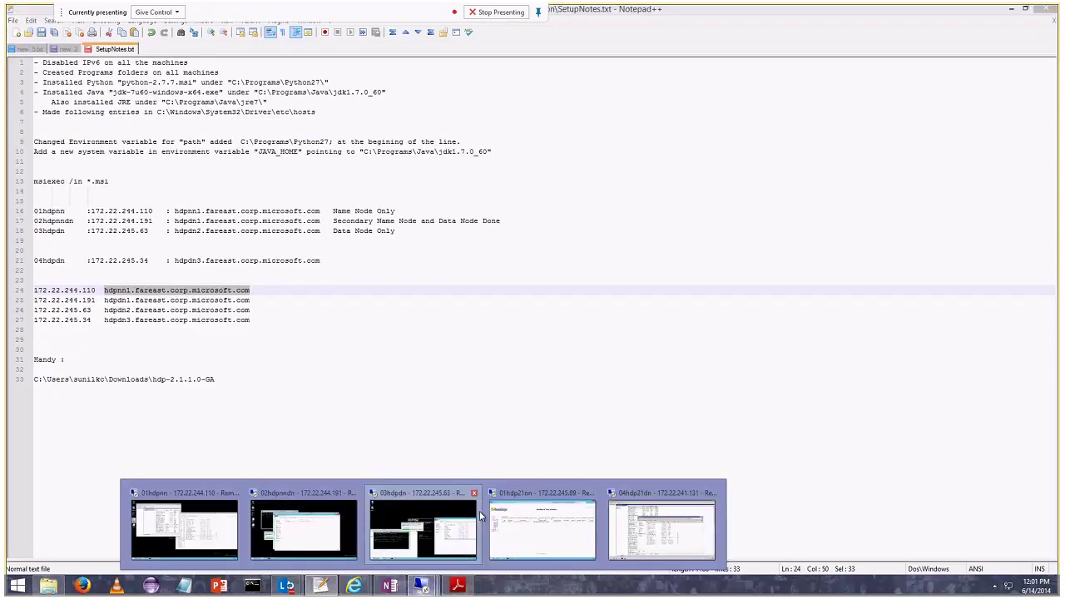
{"action": "left_click", "coordinate": [479, 510]}
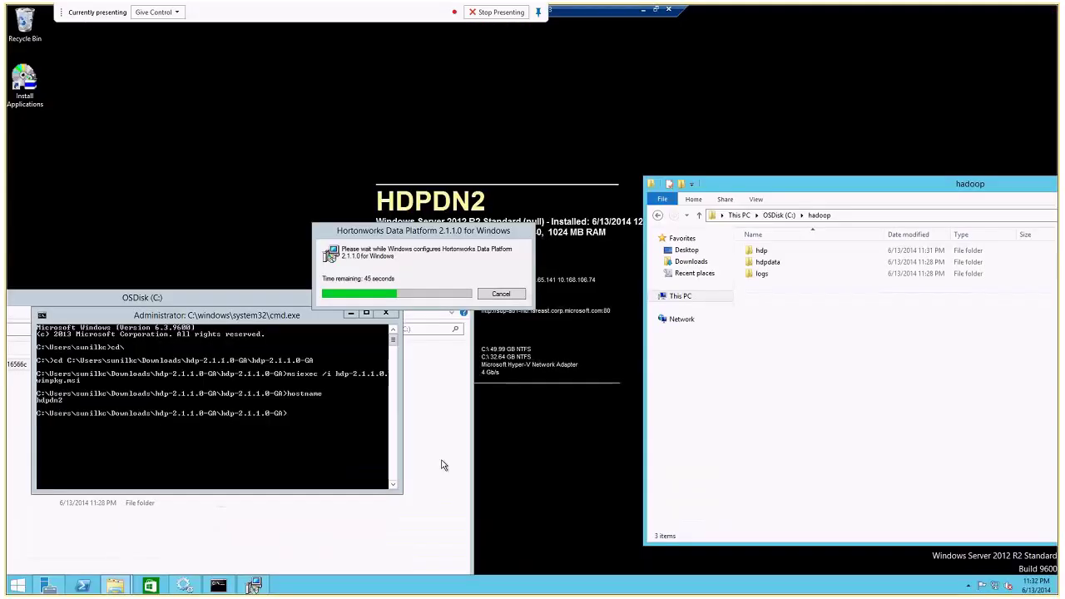
Browse to C:\HadoopInstallFiles\HadoopSetupTools, select the winpkg.install log, and minimize the session.
{"action": "double_click", "coordinate": [764, 252]}
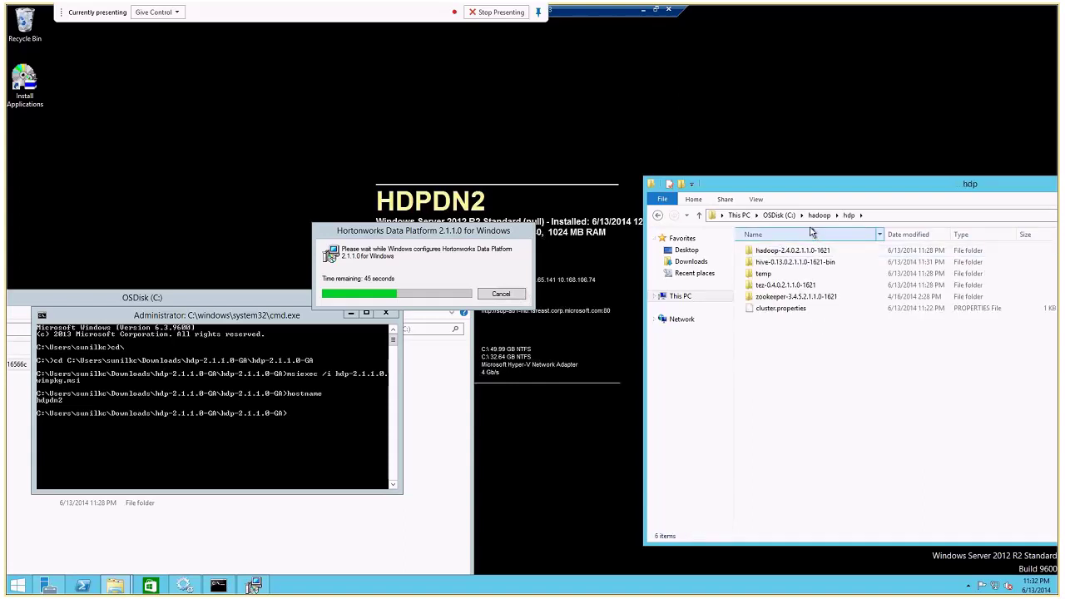
{"action": "left_click", "coordinate": [796, 216]}
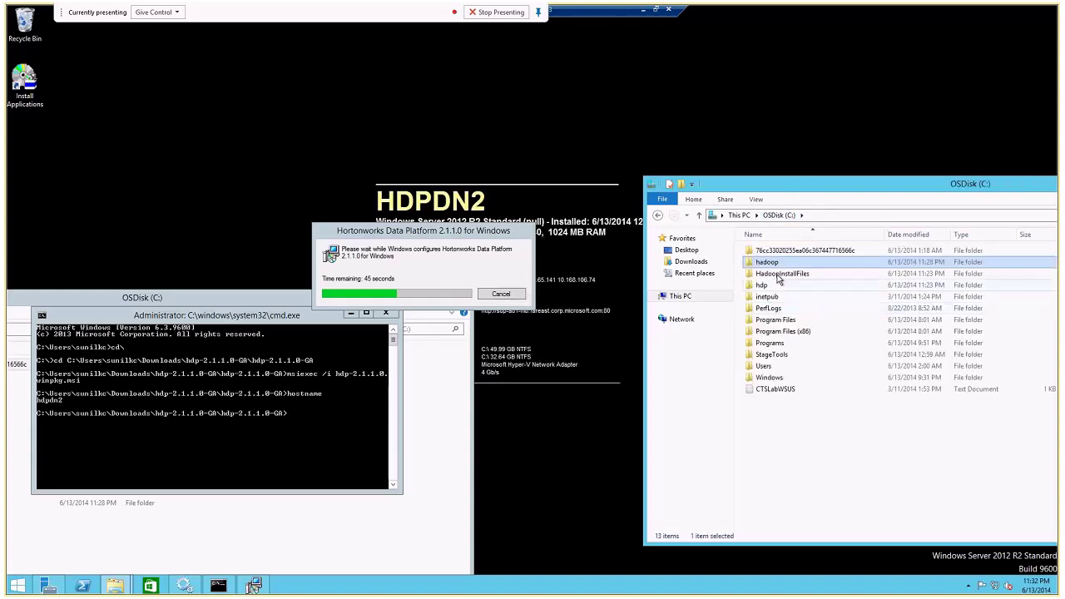
{"action": "left_click", "coordinate": [780, 277]}
{"action": "double_click", "coordinate": [782, 278]}
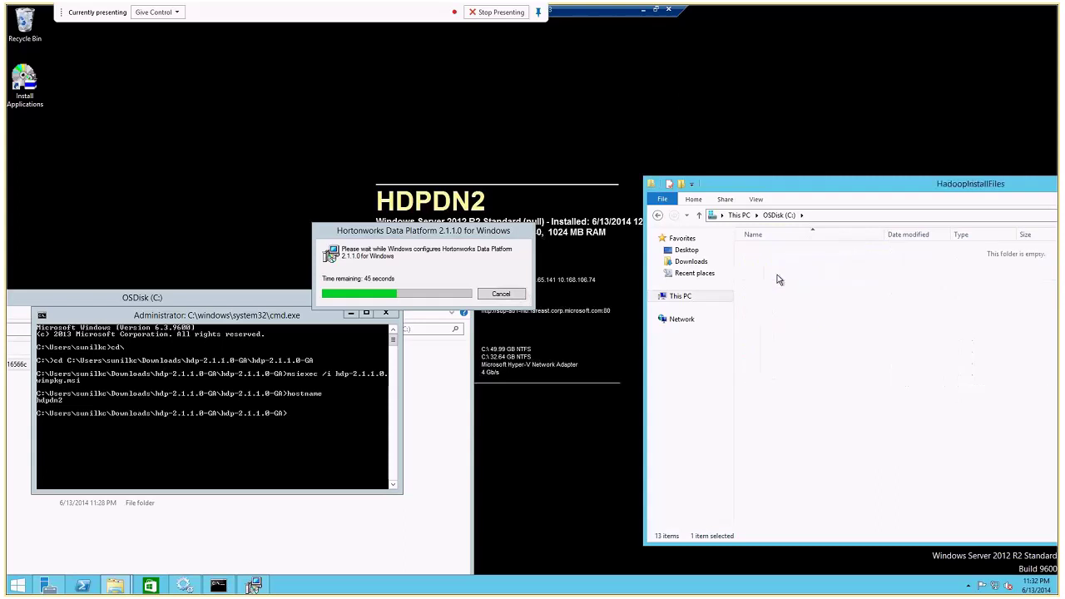
{"action": "double_click", "coordinate": [781, 263]}
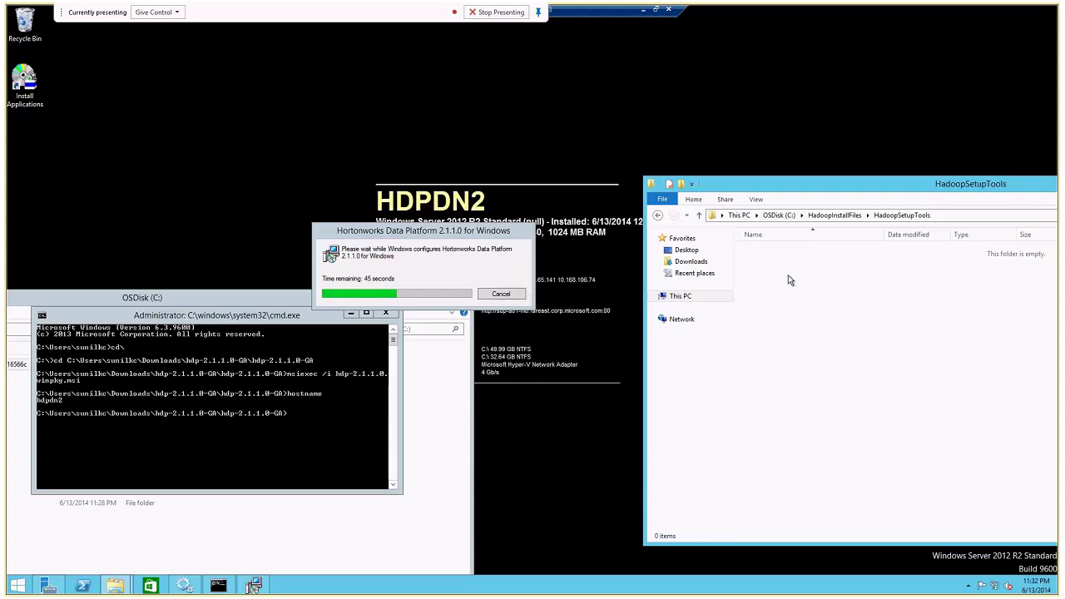
{"action": "left_click", "coordinate": [782, 287]}
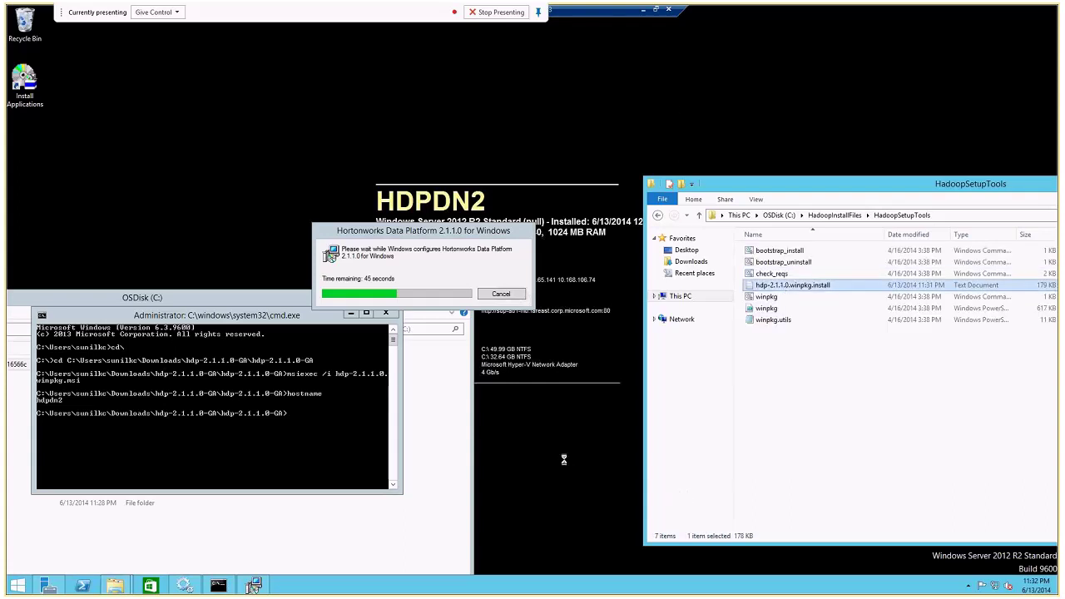
{"action": "left_click", "coordinate": [644, 20]}
{"action": "left_click", "coordinate": [642, 9]}
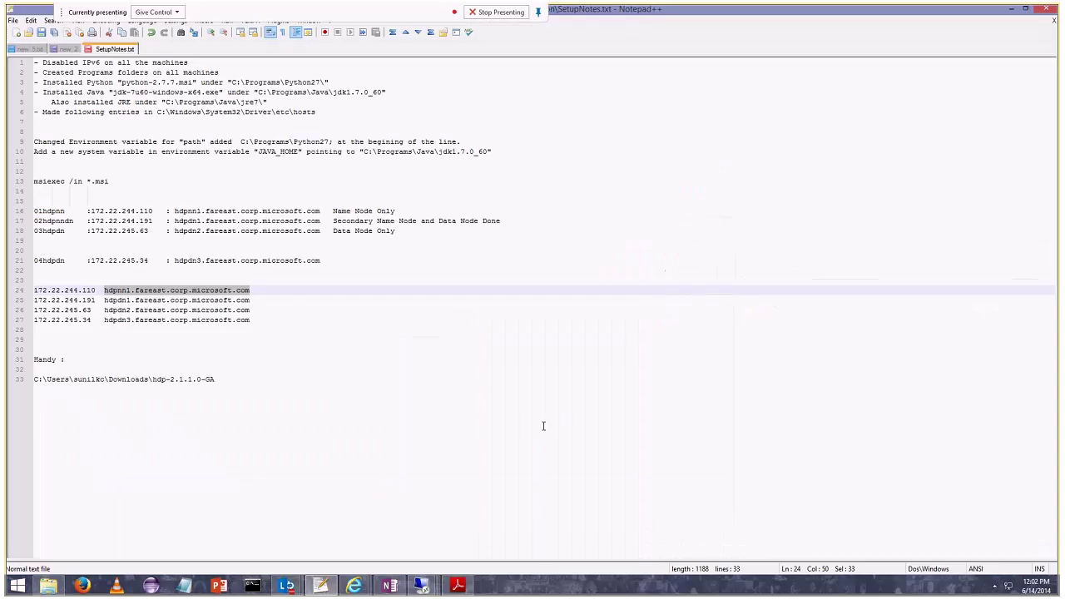
Back on hdpdn1, open HadoopSetupTools and select hdp-2.1.1.0.winpkg.install.
{"action": "mouse_move", "coordinate": [421, 586]}
{"action": "left_click", "coordinate": [421, 523]}
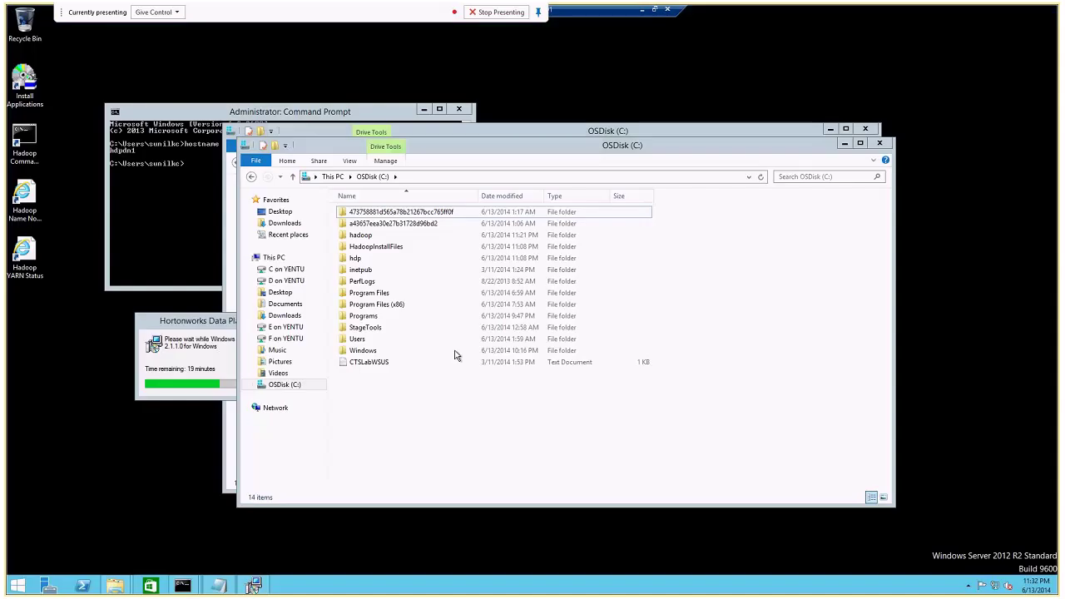
{"action": "left_click", "coordinate": [361, 248]}
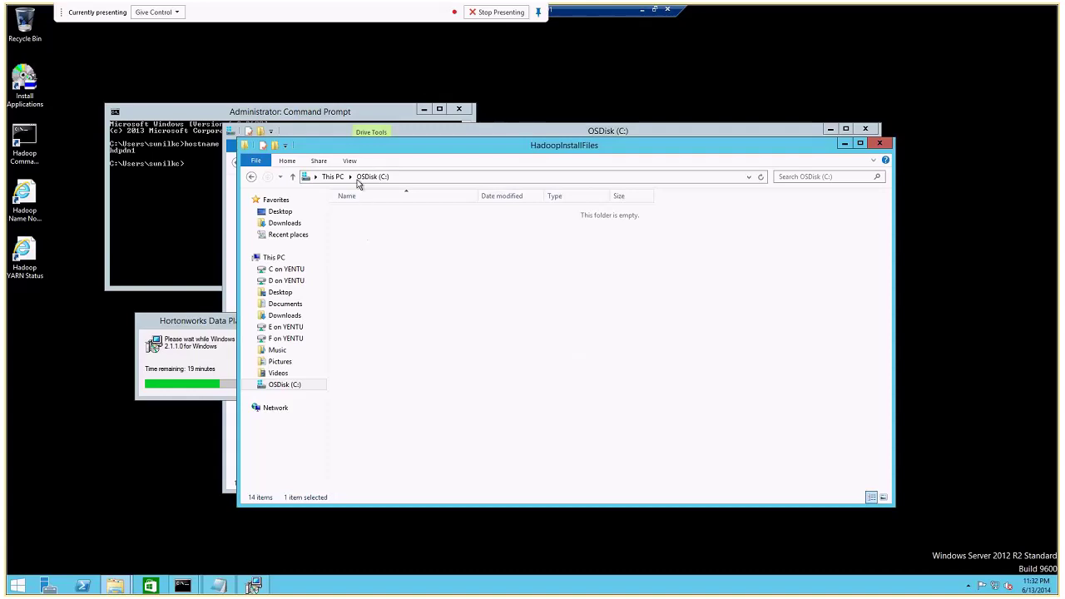
{"action": "double_click", "coordinate": [377, 223]}
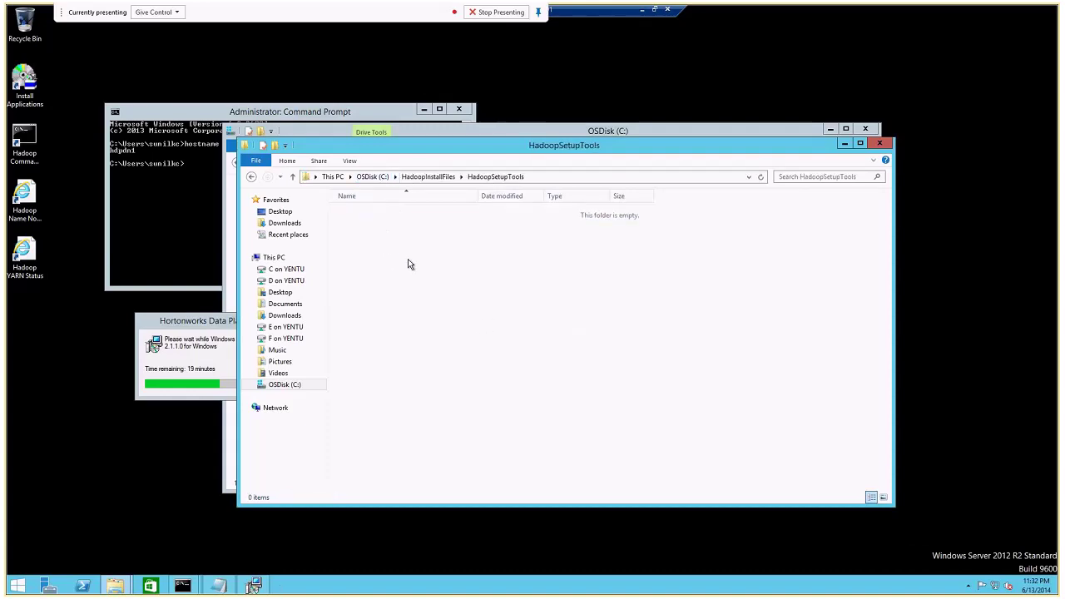
{"action": "left_click", "coordinate": [391, 246]}
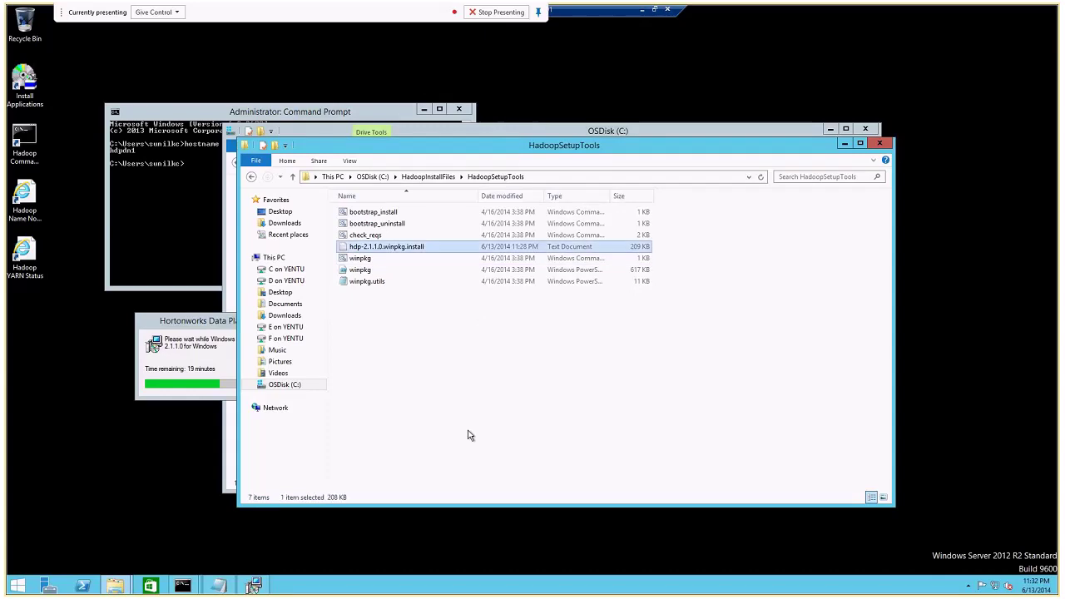
Copy the install log to the server desktop and open the copy in Notepad.
{"action": "left_click", "coordinate": [77, 387]}
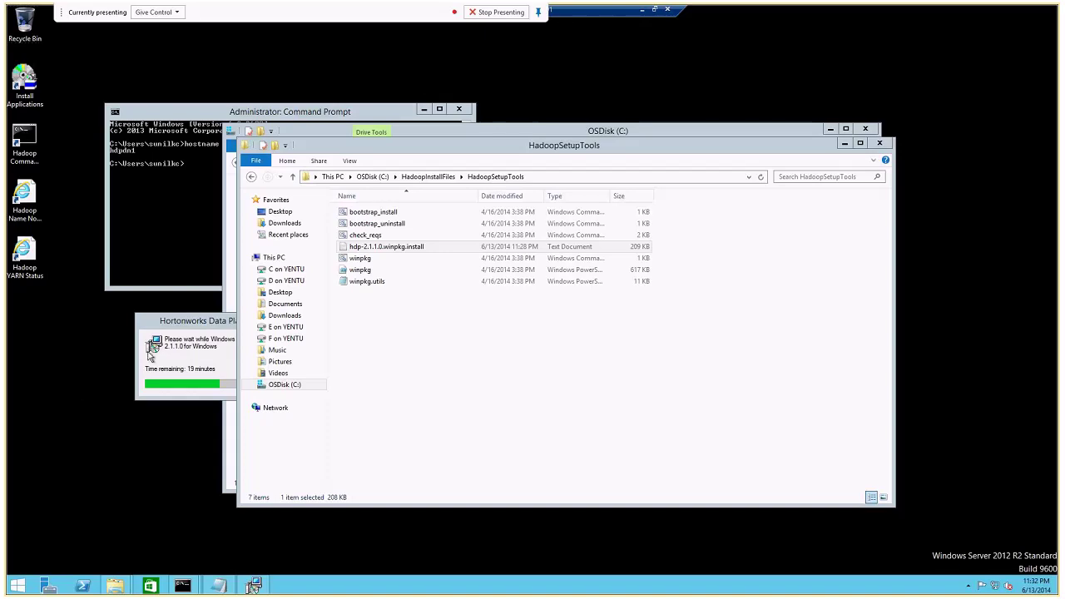
{"action": "double_click", "coordinate": [383, 247]}
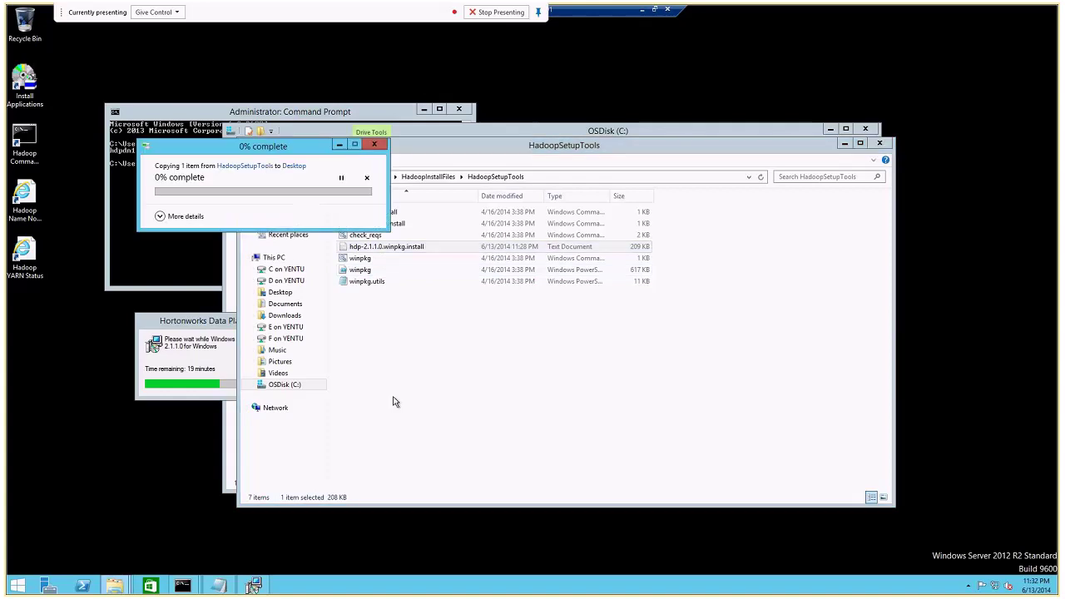
{"action": "left_click", "coordinate": [41, 327]}
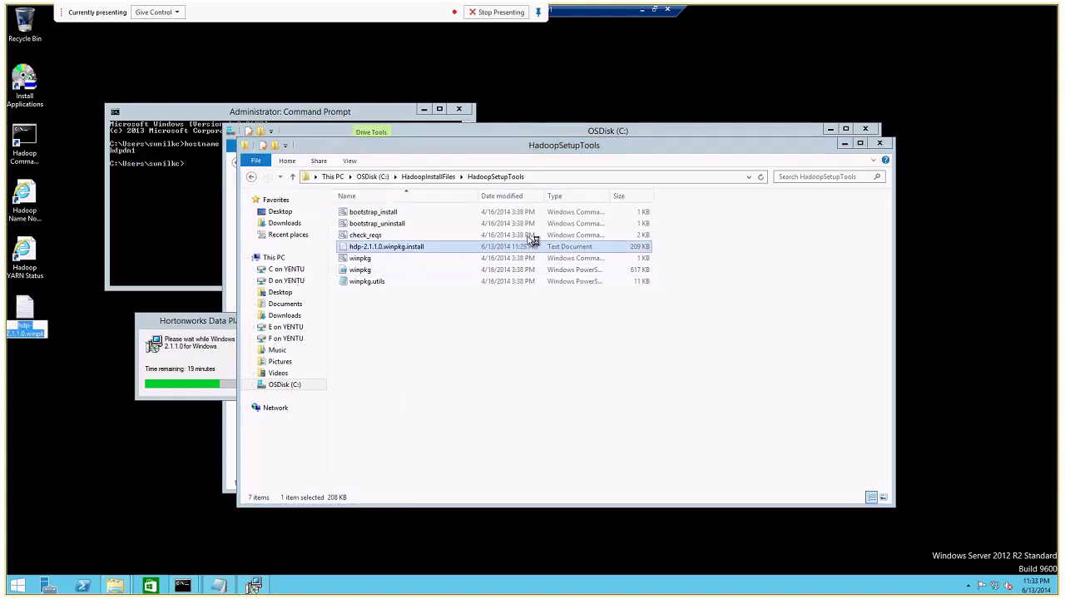
{"action": "key", "text": "Return"}
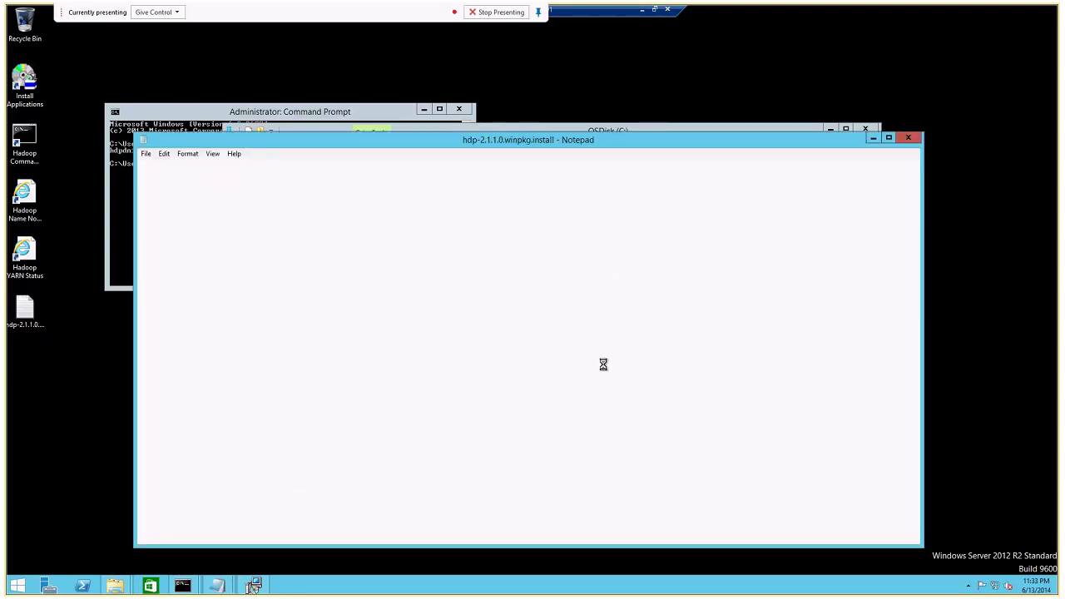
Maximize the log and scroll past the Making HDP and HBASE lines to the Zookeeper success entries.
{"action": "left_click", "coordinate": [888, 138]}
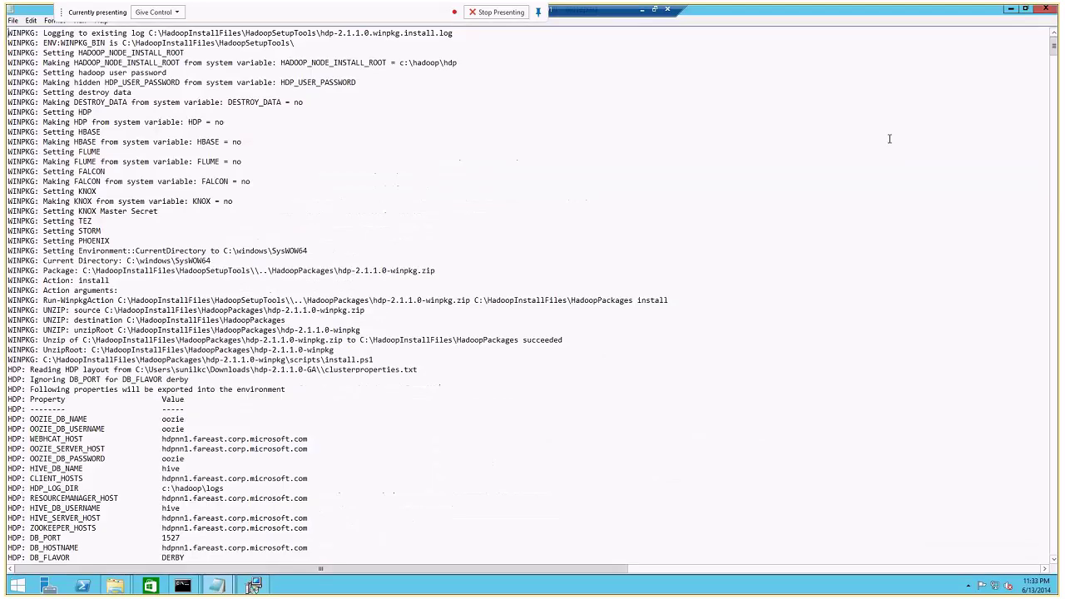
{"action": "mouse_move", "coordinate": [1053, 47]}
{"action": "left_mouse_down"}
{"action": "mouse_move", "coordinate": [1052, 102]}
{"action": "mouse_move", "coordinate": [1052, 46]}
{"action": "left_mouse_up"}
{"action": "double_click", "coordinate": [50, 125]}
{"action": "left_click", "coordinate": [81, 124]}
{"action": "double_click", "coordinate": [88, 132]}
{"action": "left_click_drag", "start_coordinate": [1054, 55], "coordinate": [1055, 63]}
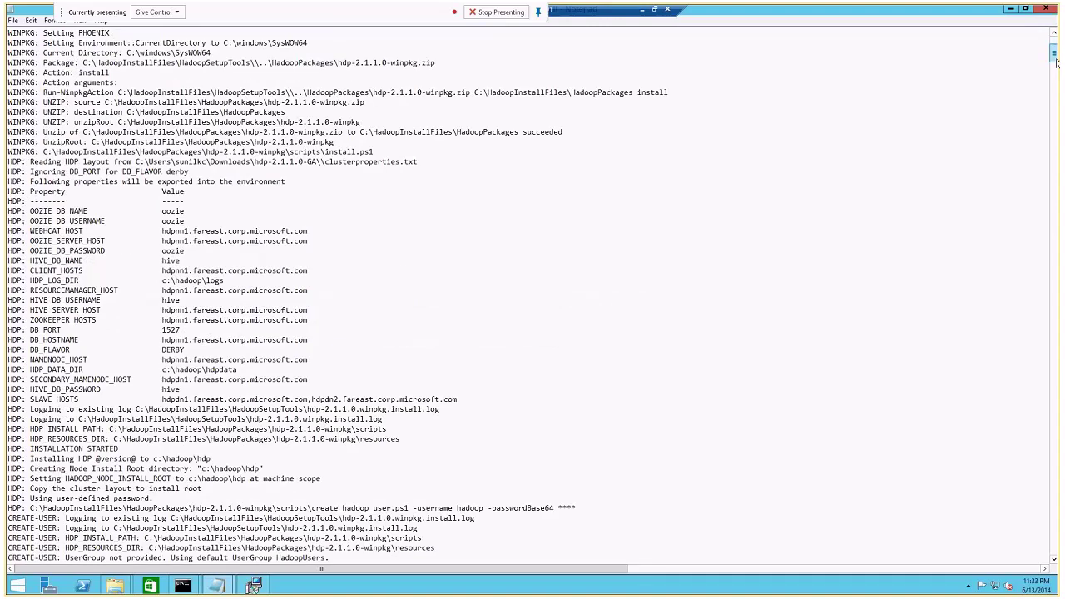
{"action": "left_click_drag", "start_coordinate": [1055, 62], "coordinate": [1054, 68]}
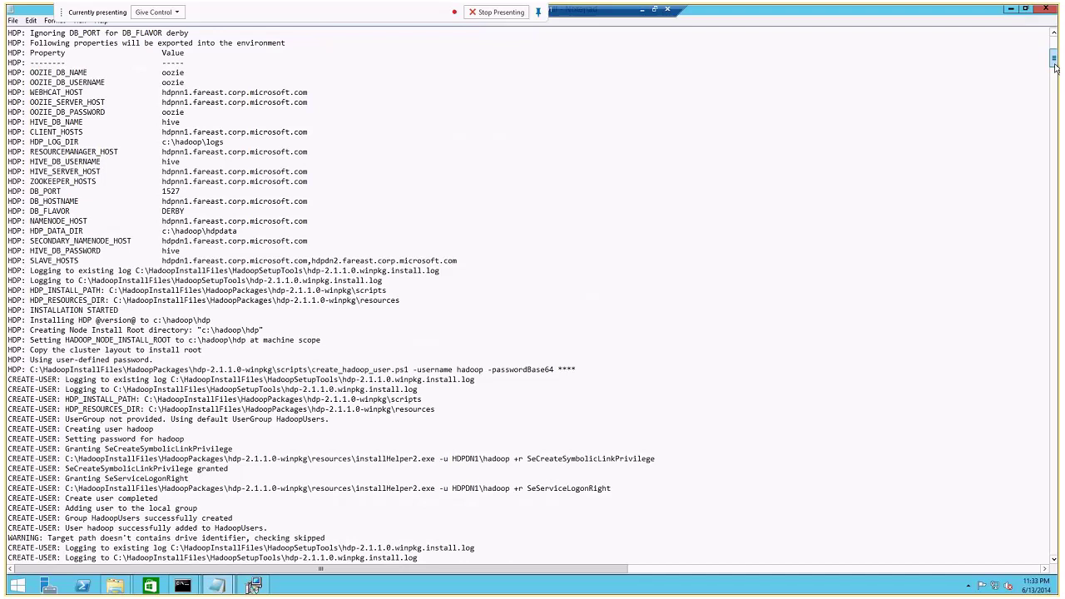
{"action": "left_click_drag", "start_coordinate": [1055, 68], "coordinate": [1052, 108]}
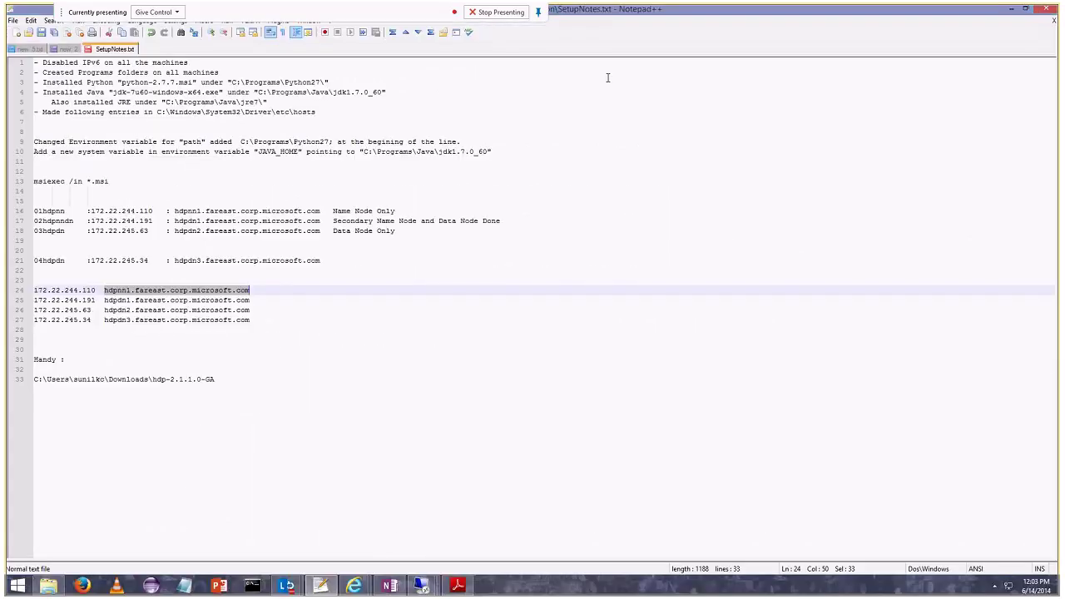
Bring up the Hortonworks install guide PDF and scroll down through it.
{"action": "left_click", "coordinate": [457, 585]}
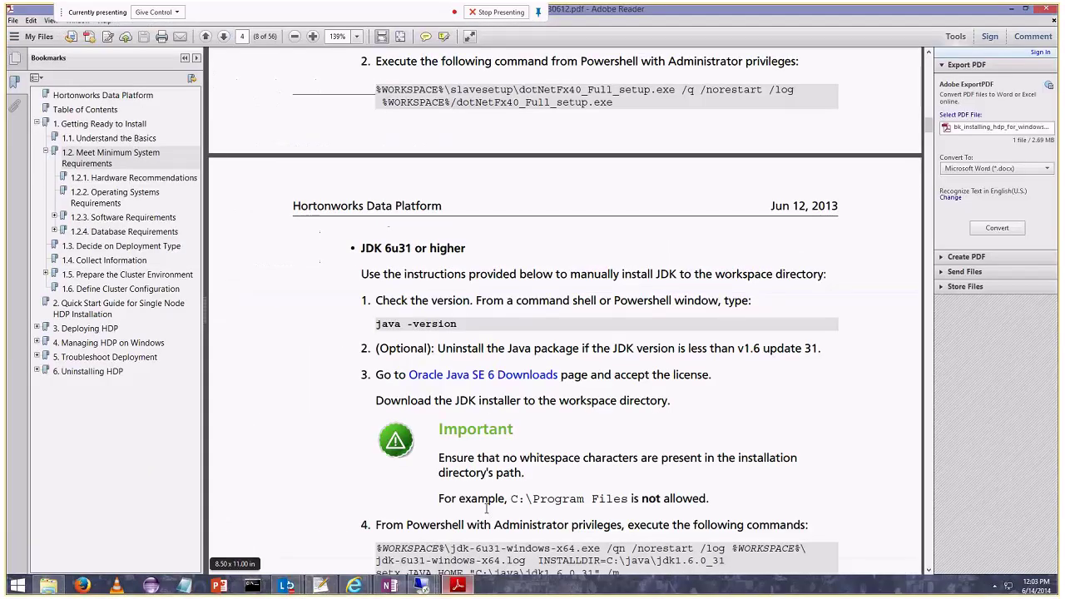
{"action": "scroll", "coordinate": [604, 403], "scroll_direction": "down", "scroll_amount": 3}
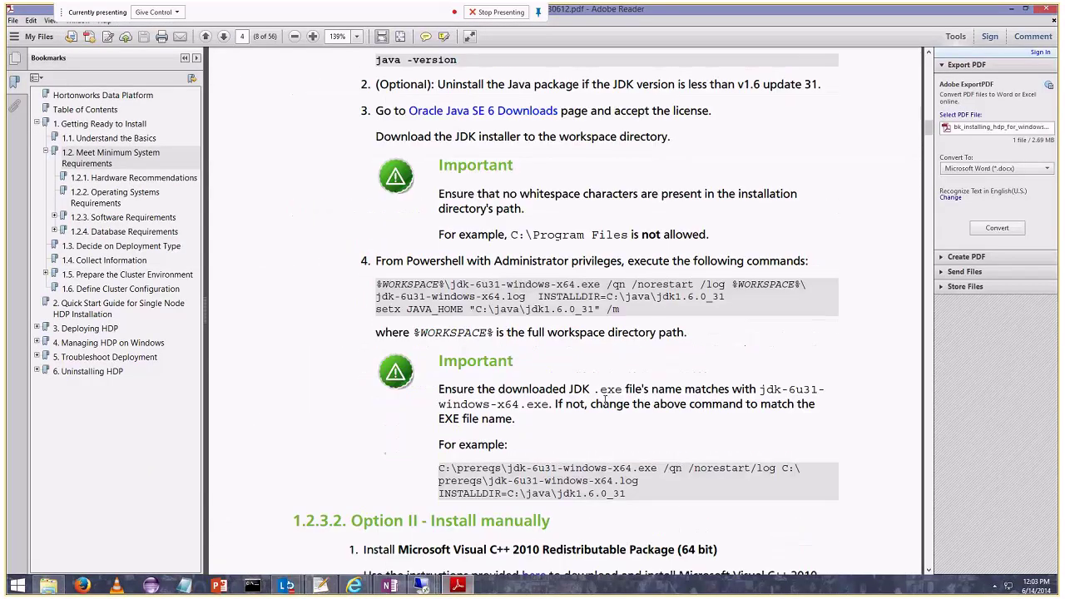
{"action": "scroll", "coordinate": [605, 403], "scroll_direction": "down", "scroll_amount": 20}
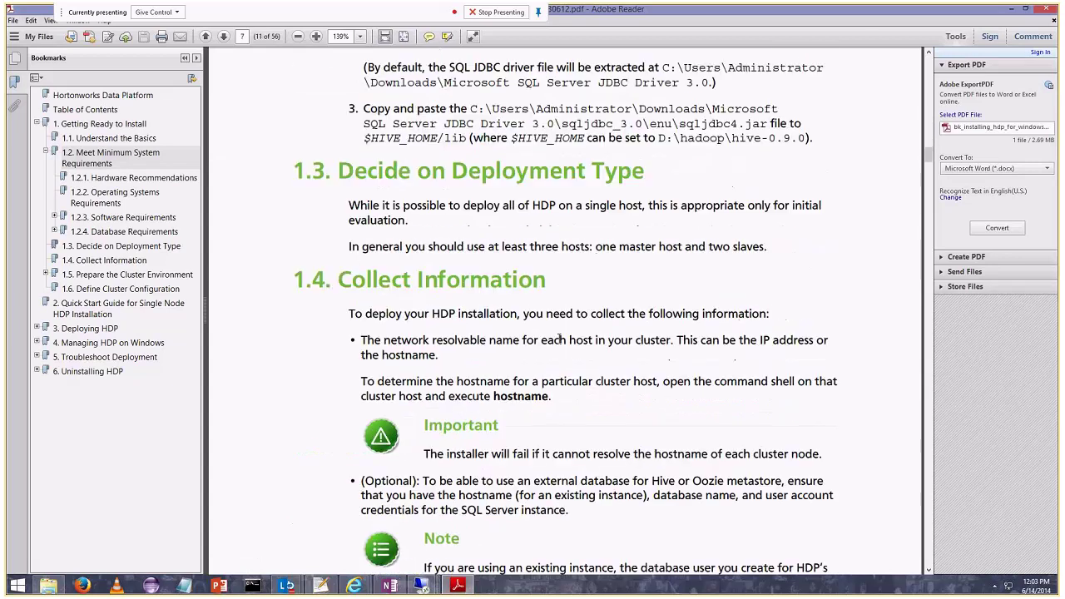
{"action": "scroll", "coordinate": [558, 338], "scroll_direction": "down", "scroll_amount": 6}
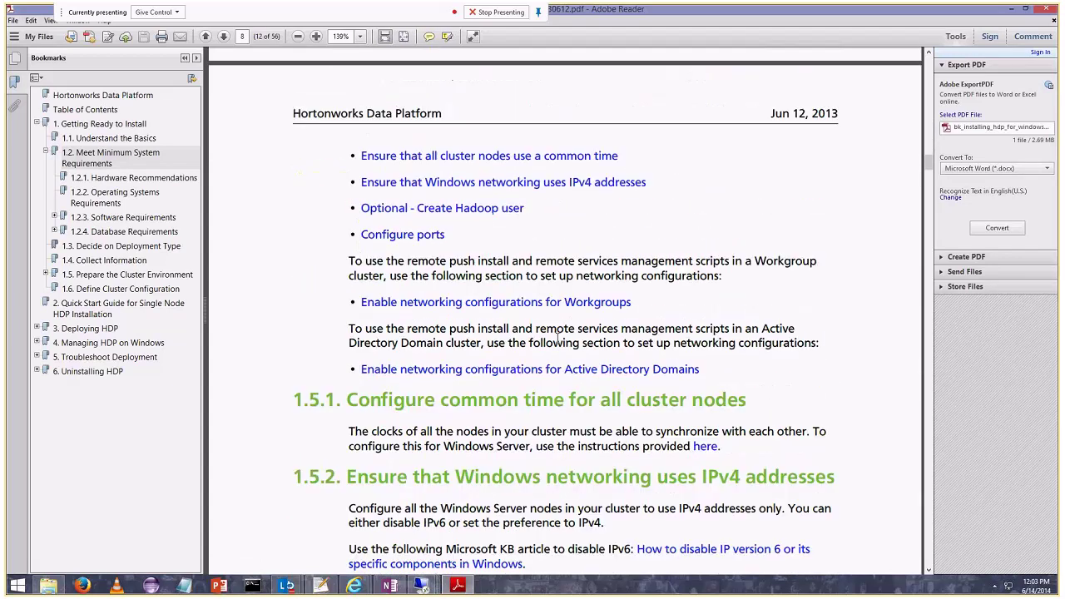
{"action": "scroll", "coordinate": [558, 336], "scroll_direction": "down", "scroll_amount": 15}
{"action": "scroll", "coordinate": [555, 335], "scroll_direction": "down", "scroll_amount": 12}
{"action": "left_click_drag", "start_coordinate": [928, 175], "coordinate": [911, 249]}
Search the guide for 'msiexec /i' and step through every match.
{"action": "key", "text": "ctrl+f"}
{"action": "type", "text": "msiexec"}
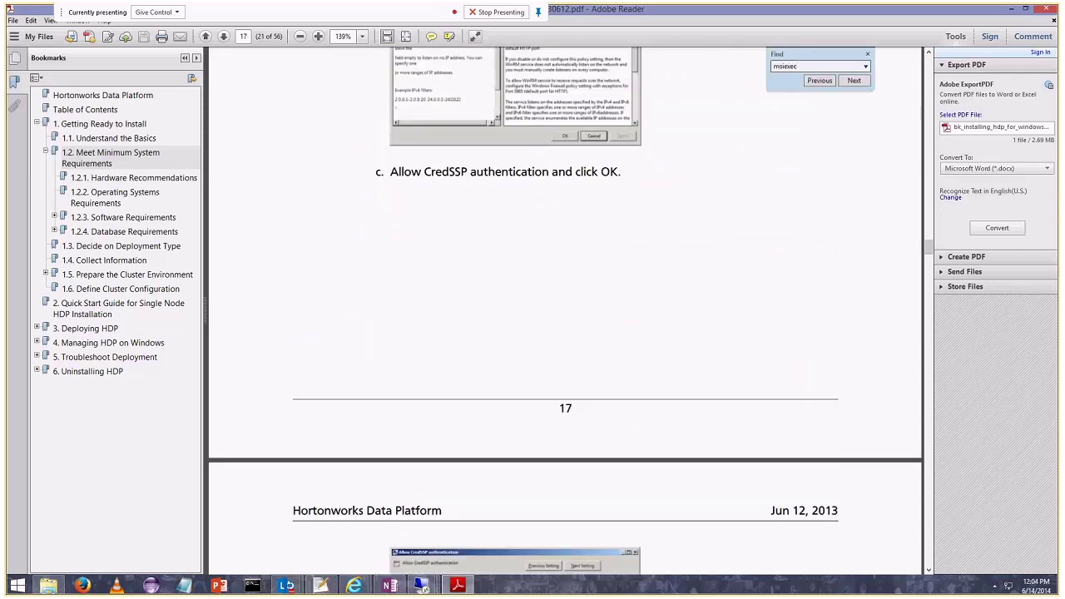
{"action": "type", "text": " /i"}
{"action": "key", "text": "Return"}
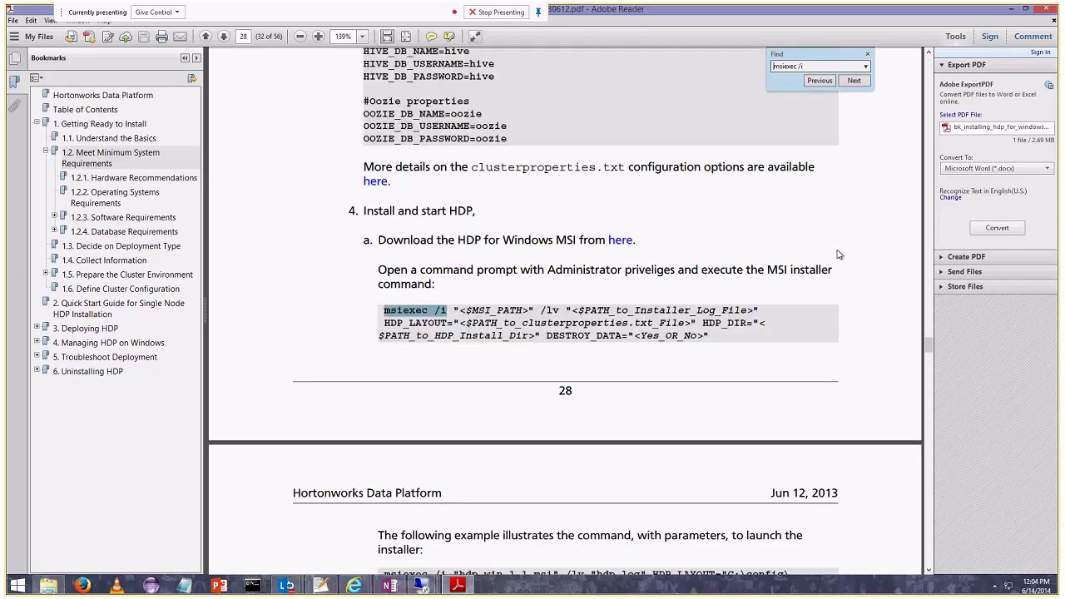
{"action": "key", "text": "Return"}
{"action": "key", "text": "Return"}
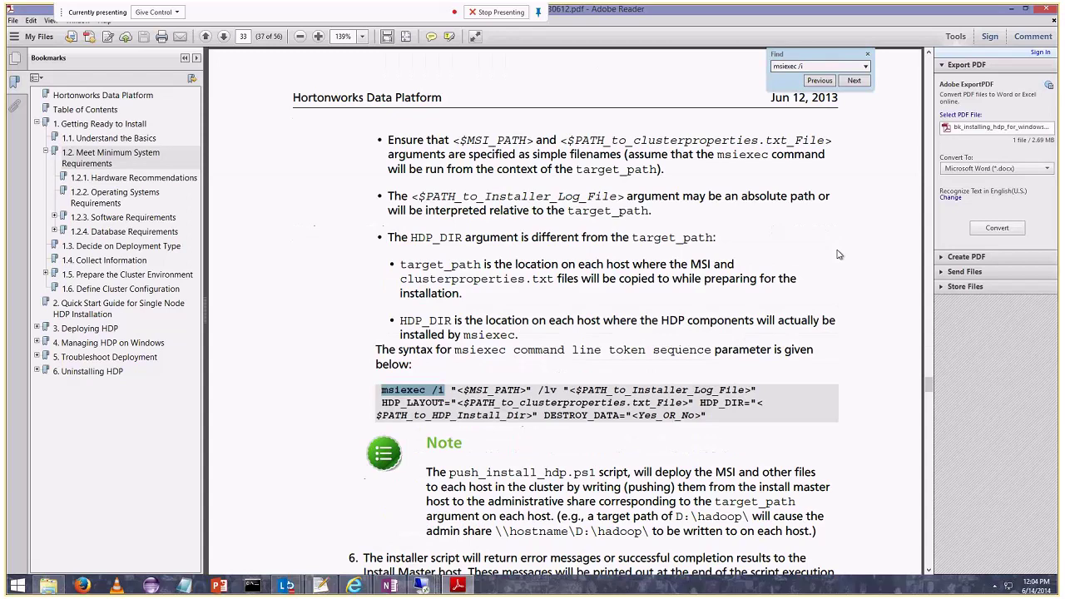
{"action": "key", "text": "Return"}
{"action": "key", "text": "Return"}
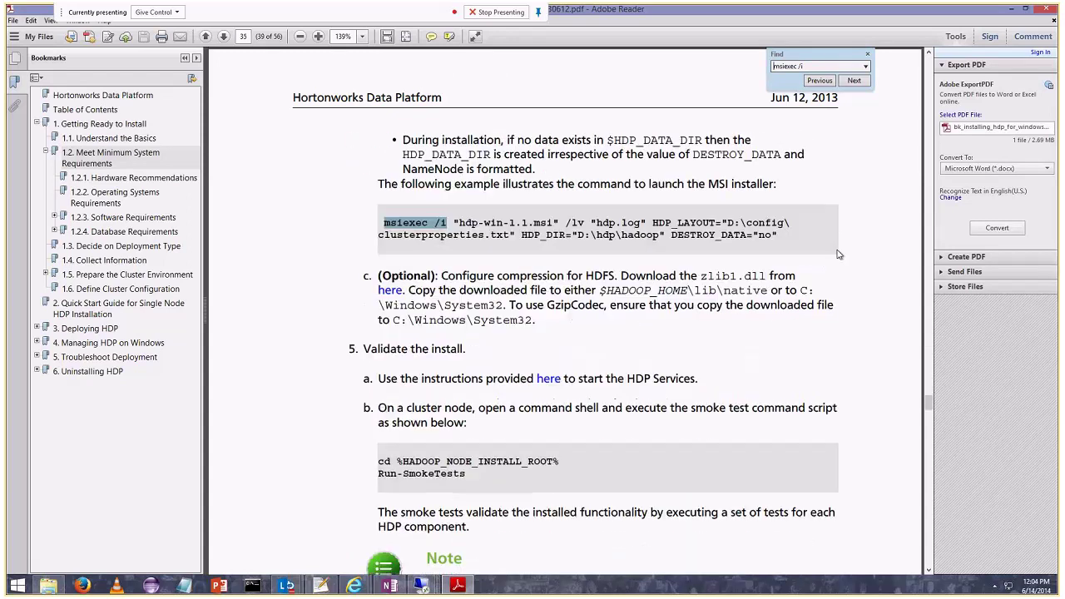
{"action": "key", "text": "Return"}
{"action": "key", "text": "Return"}
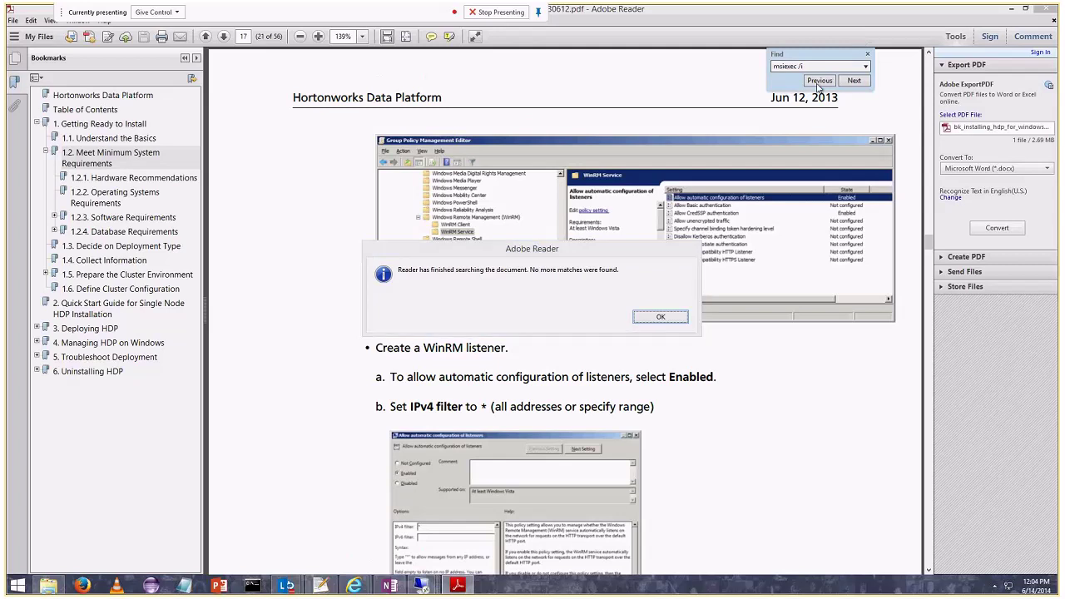
{"action": "left_click", "coordinate": [661, 317]}
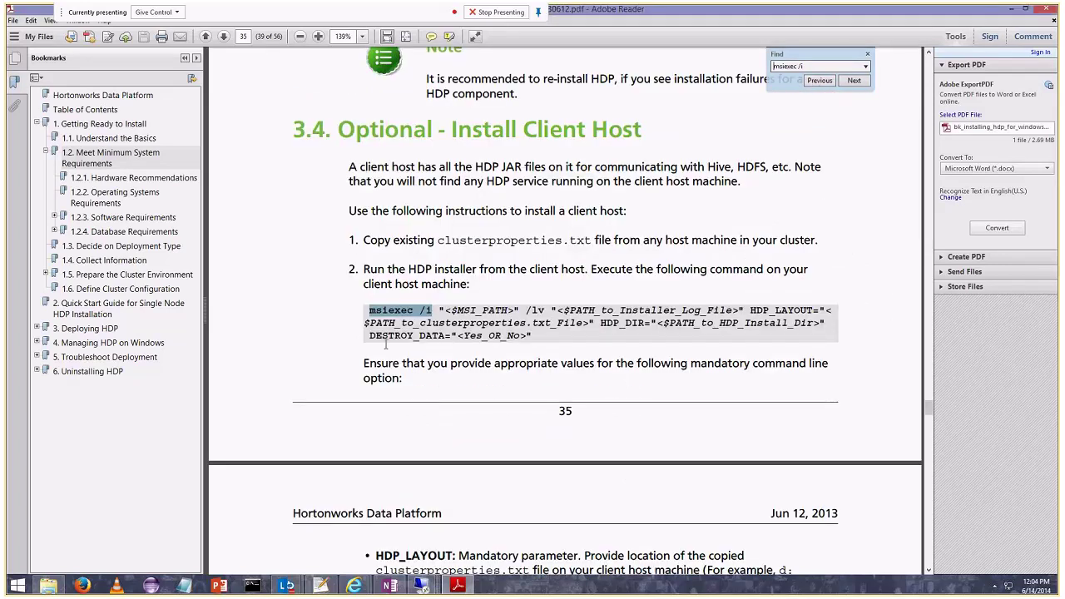
{"action": "left_click", "coordinate": [816, 83]}
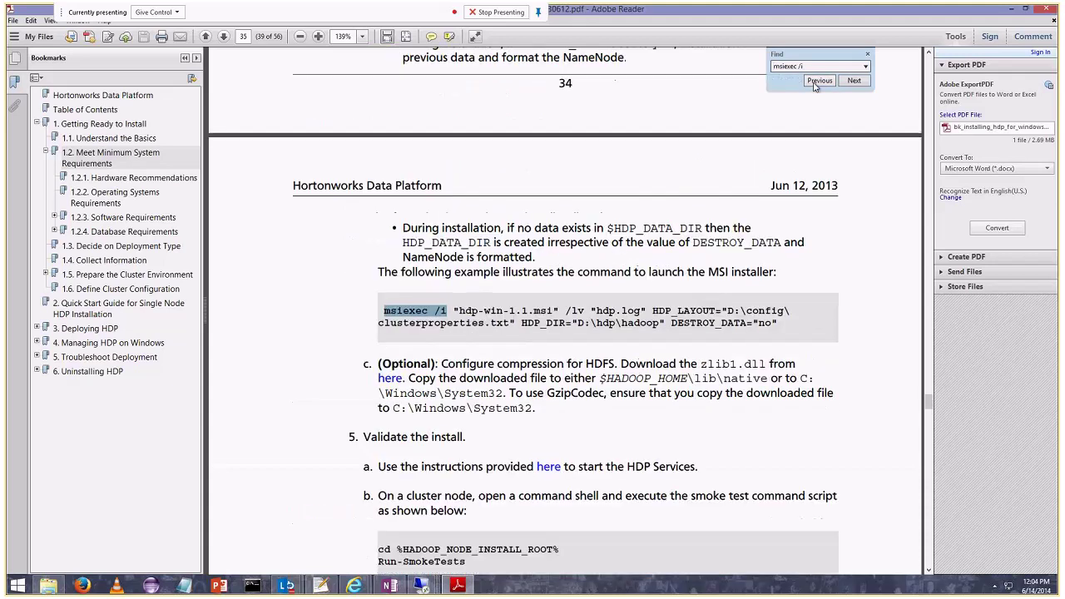
Scroll up to the HDP_LAYOUT, HDP_DIR and DESTROY_DATA options, then minimize Adobe Reader.
{"action": "scroll", "coordinate": [632, 277], "scroll_direction": "up", "scroll_amount": 3}
{"action": "scroll", "coordinate": [632, 277], "scroll_direction": "up", "scroll_amount": 4}
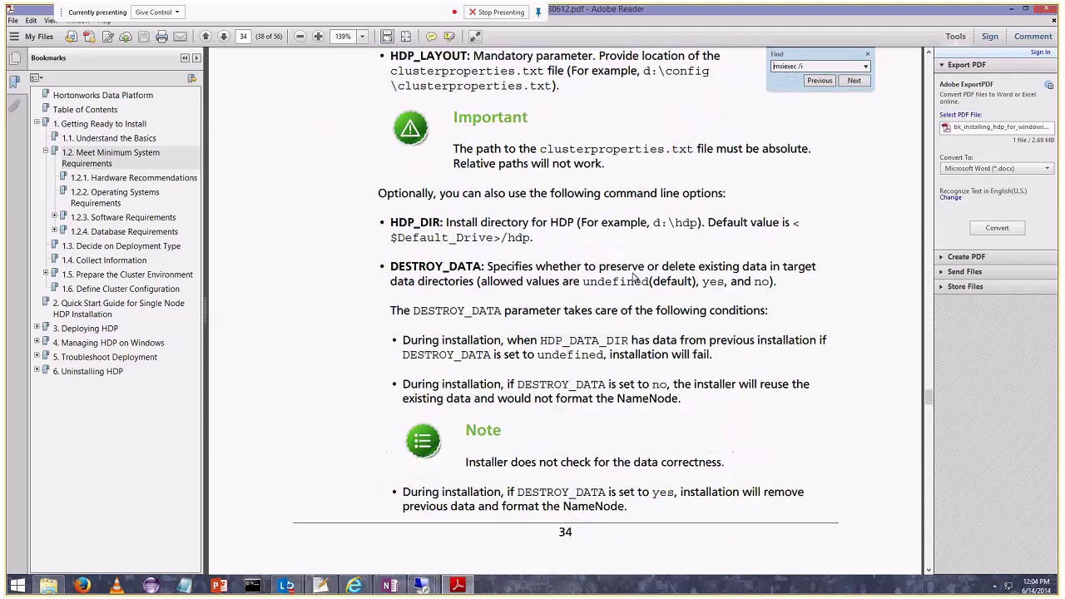
{"action": "scroll", "coordinate": [634, 279], "scroll_direction": "up", "scroll_amount": 1}
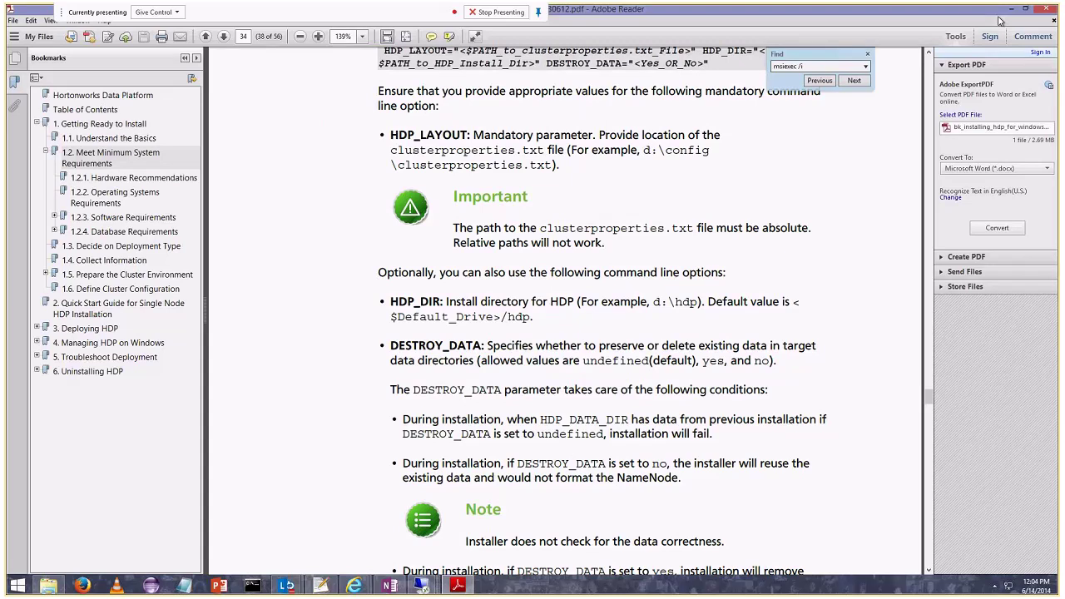
{"action": "left_click", "coordinate": [1010, 9]}
Cycle through the 02hdpnndn and HDPDN2 sessions to reach the one showing the install log.
{"action": "mouse_move", "coordinate": [434, 588]}
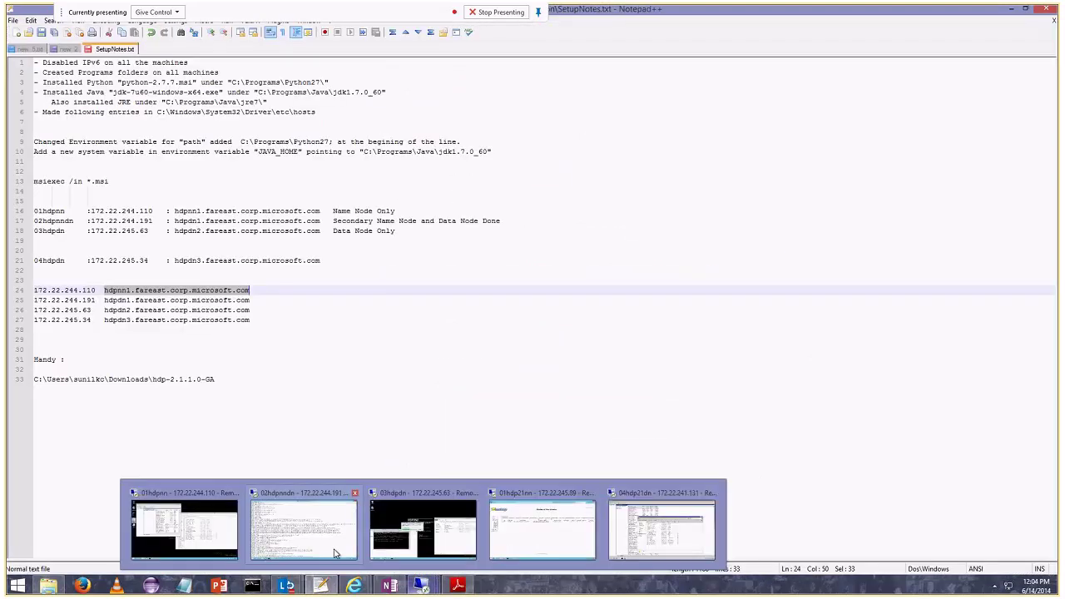
{"action": "mouse_move", "coordinate": [246, 521]}
{"action": "left_click", "coordinate": [247, 521]}
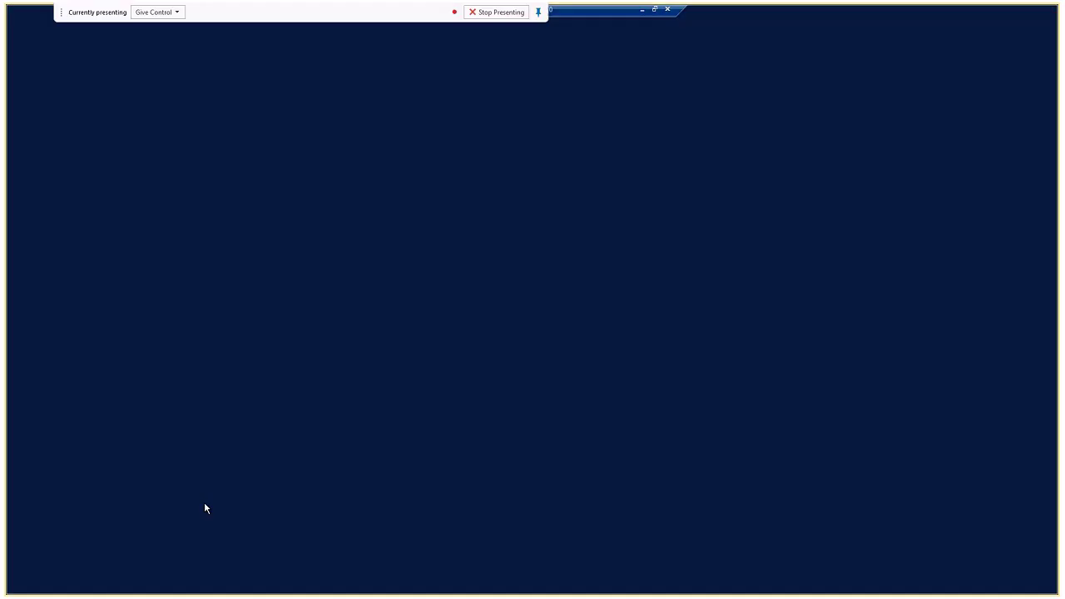
{"action": "left_click", "coordinate": [641, 10]}
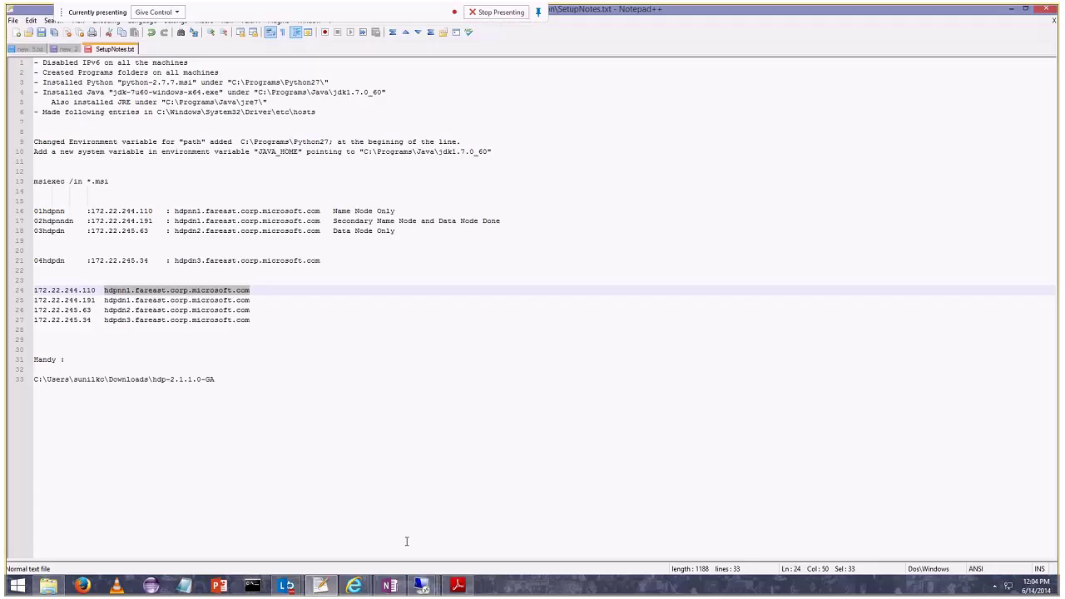
{"action": "mouse_move", "coordinate": [354, 586]}
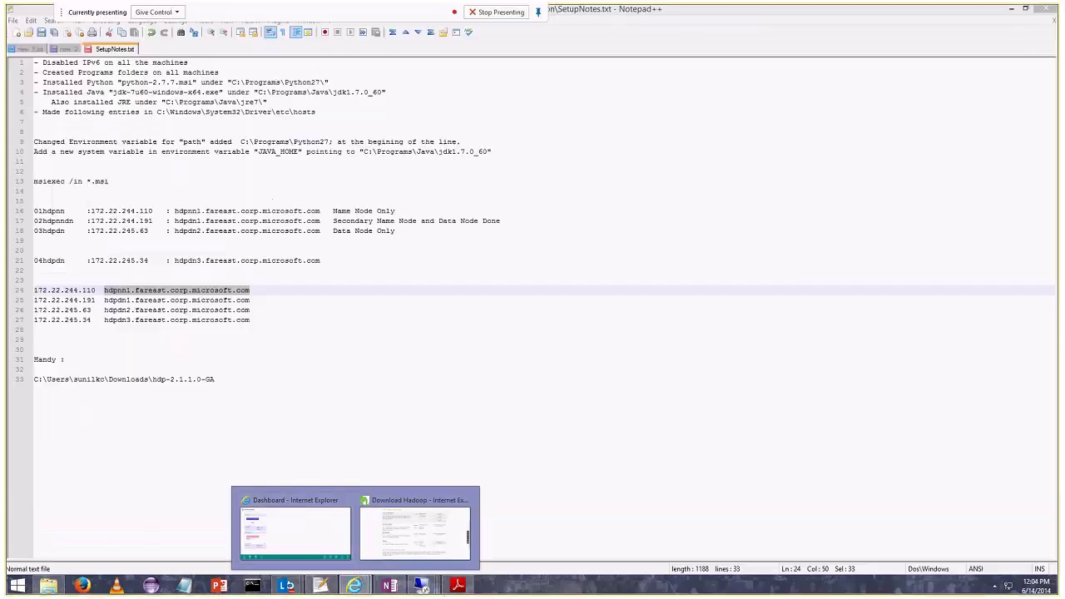
{"action": "mouse_move", "coordinate": [421, 585]}
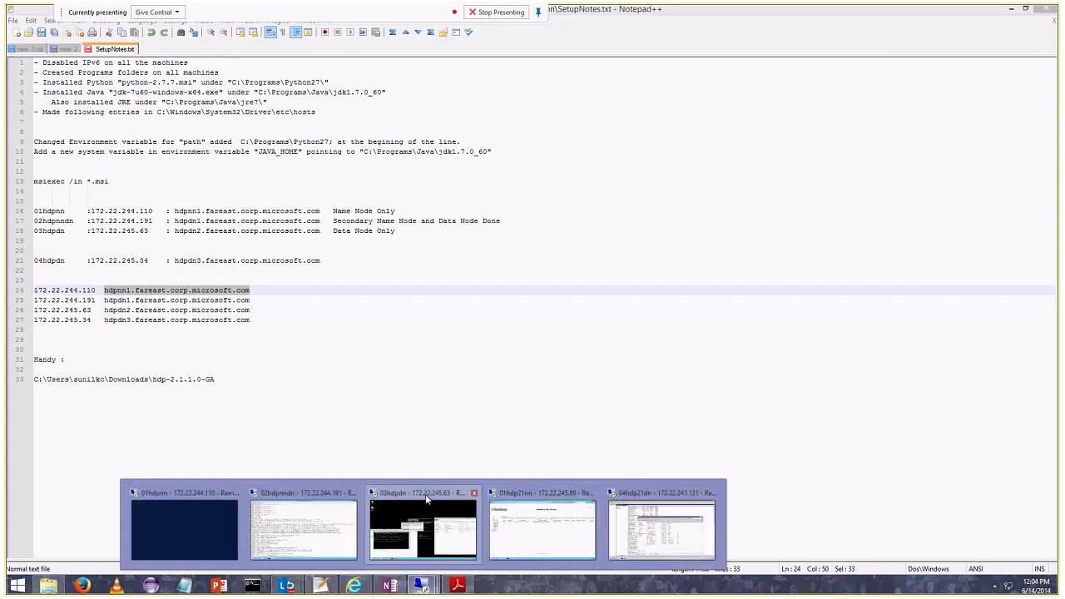
{"action": "left_click", "coordinate": [429, 490]}
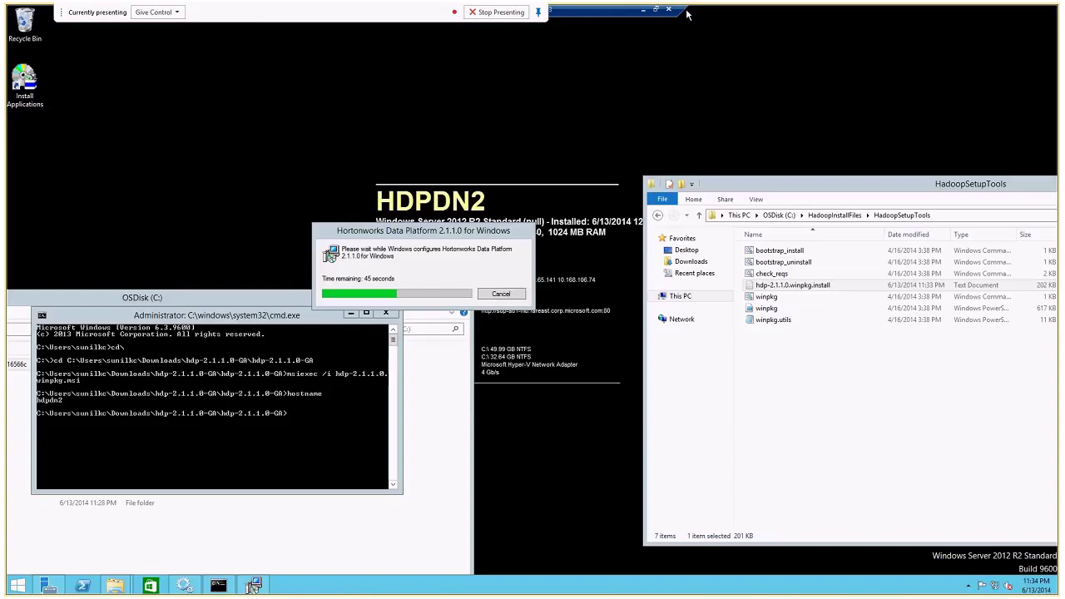
{"action": "left_click", "coordinate": [643, 9]}
{"action": "mouse_move", "coordinate": [420, 586]}
{"action": "left_click", "coordinate": [357, 537]}
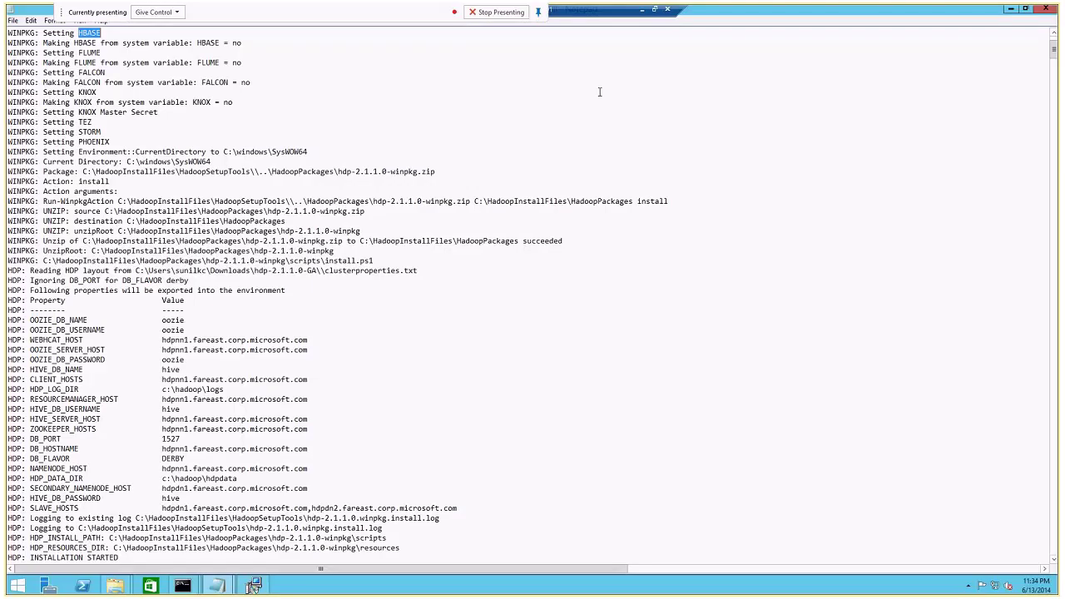
Search the install log for 'fail' and read around the first match.
{"action": "left_click", "coordinate": [225, 163]}
{"action": "key", "text": "ctrl+f"}
{"action": "type", "text": "error"}
{"action": "type", "text": "fai"}
{"action": "key", "text": "BackSpace"}
{"action": "key", "text": "BackSpace"}
{"action": "key", "text": "BackSpace"}
{"action": "key", "text": "BackSpace"}
{"action": "key", "text": "BackSpace"}
{"action": "key", "text": "BackSpace"}
{"action": "key", "text": "BackSpace"}
{"action": "key", "text": "BackSpace"}
{"action": "type", "text": "fail"}
{"action": "key", "text": "Return"}
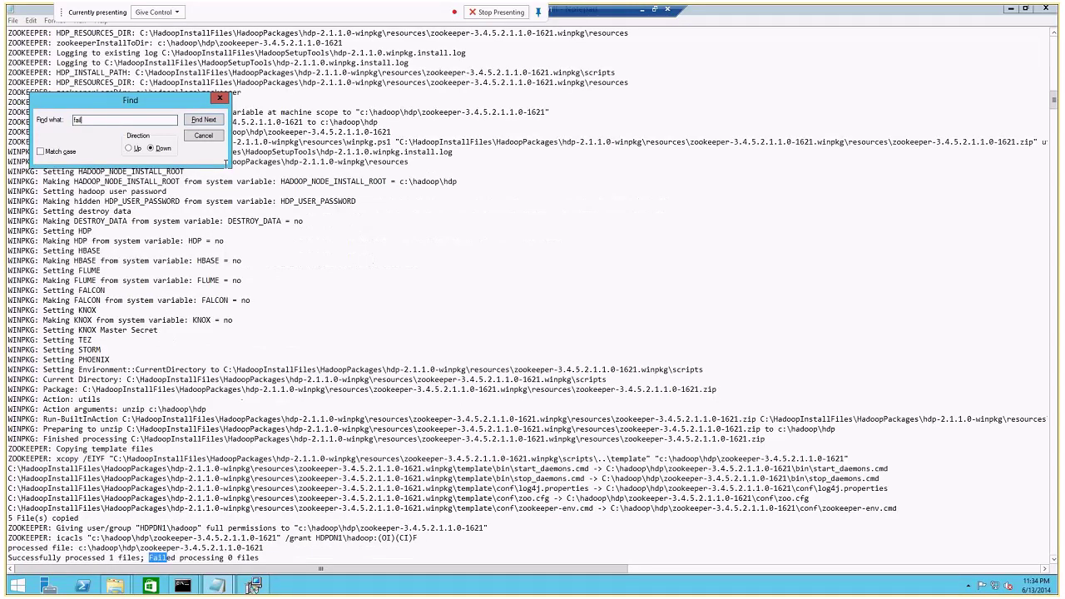
{"action": "key", "text": "Escape"}
{"action": "scroll", "coordinate": [180, 493], "scroll_direction": "down", "scroll_amount": 5}
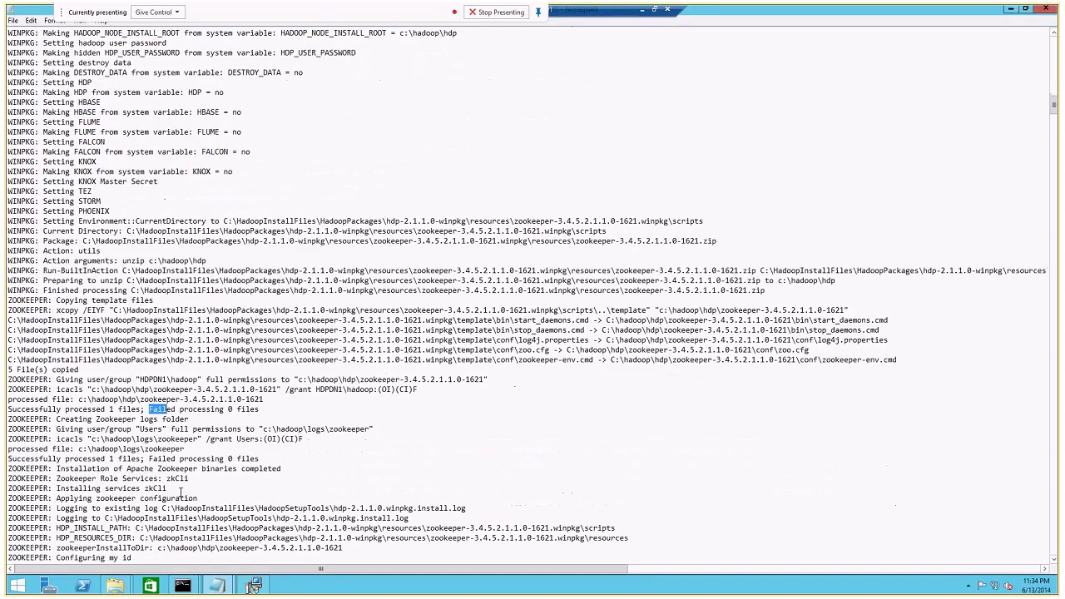
Step through the remaining 'fail' matches and select the secondarynamenode failure line.
{"action": "key", "text": "ctrl+f"}
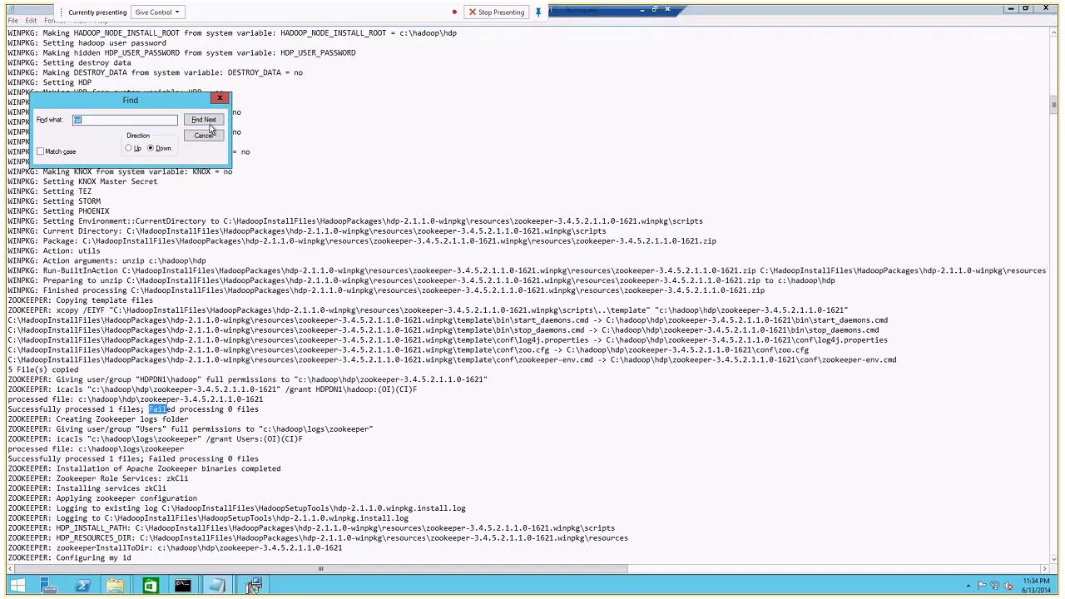
{"action": "left_click", "coordinate": [208, 120]}
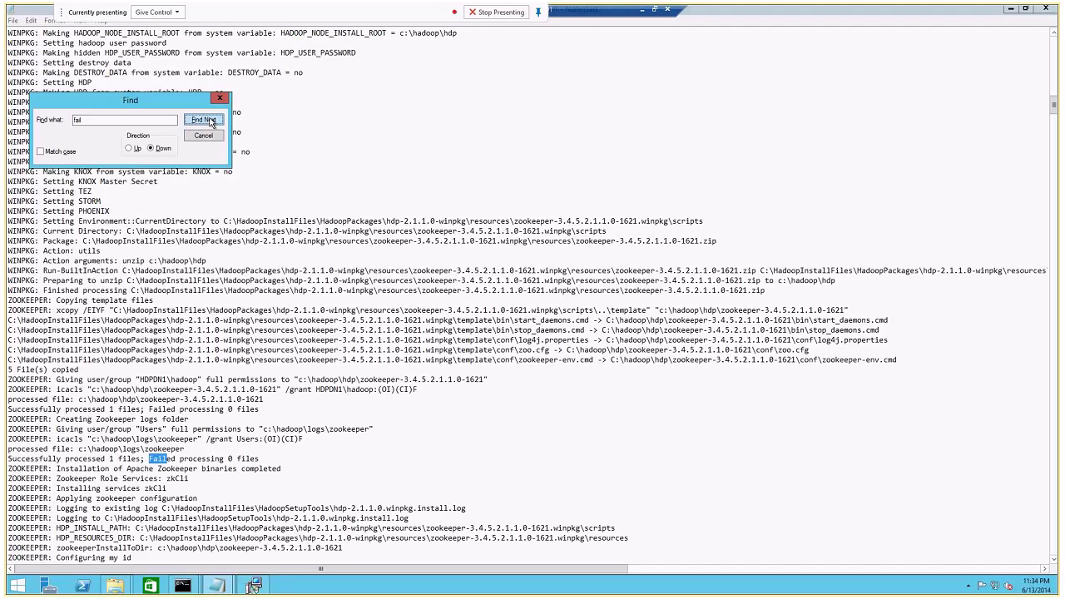
{"action": "left_click", "coordinate": [204, 121]}
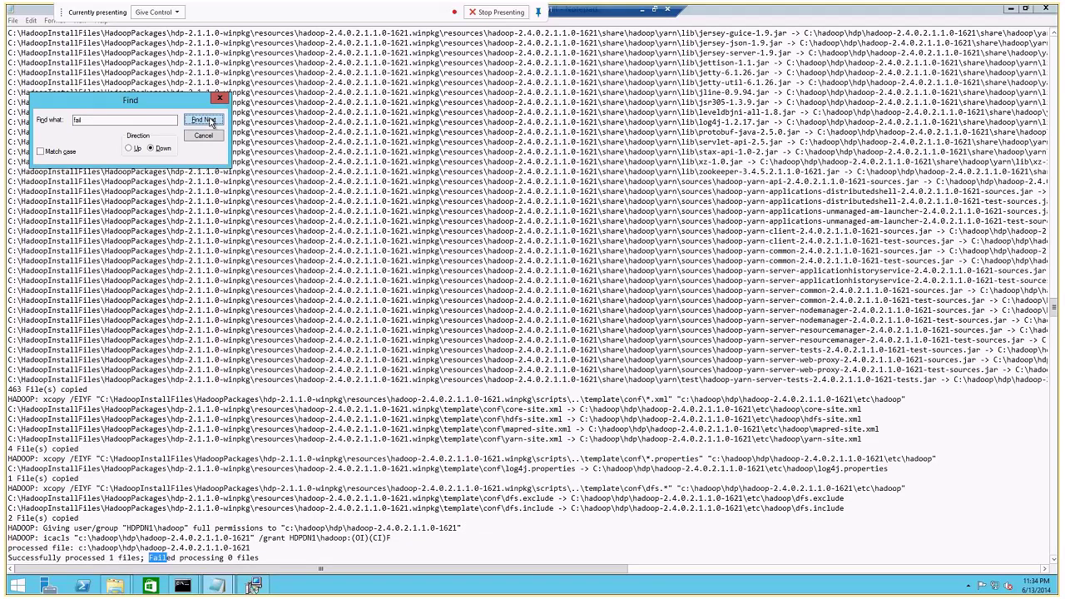
{"action": "left_click", "coordinate": [203, 120]}
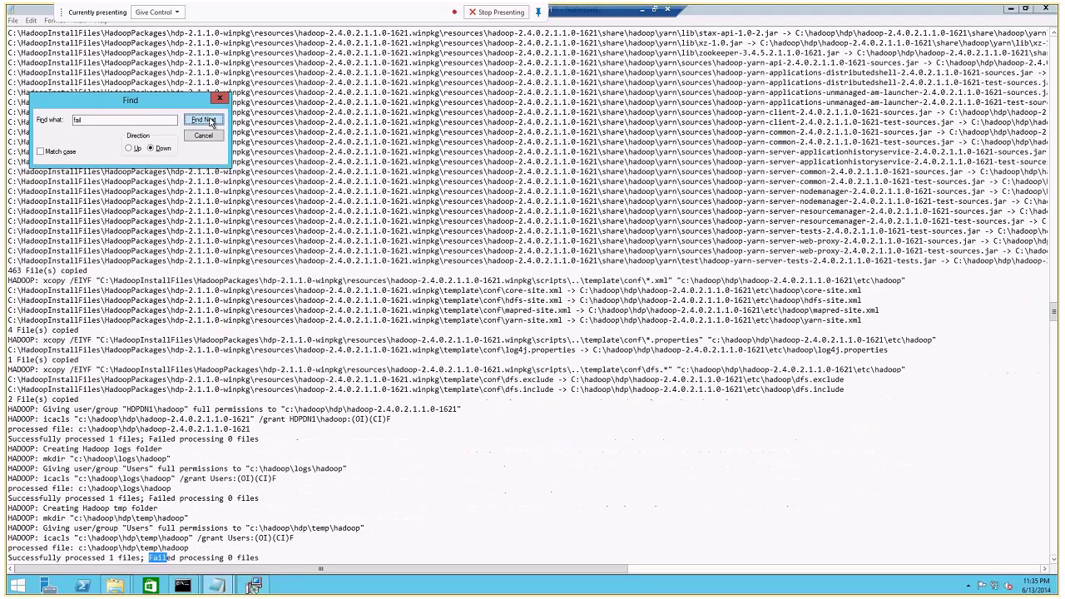
{"action": "left_click", "coordinate": [204, 120]}
{"action": "left_click", "coordinate": [218, 99]}
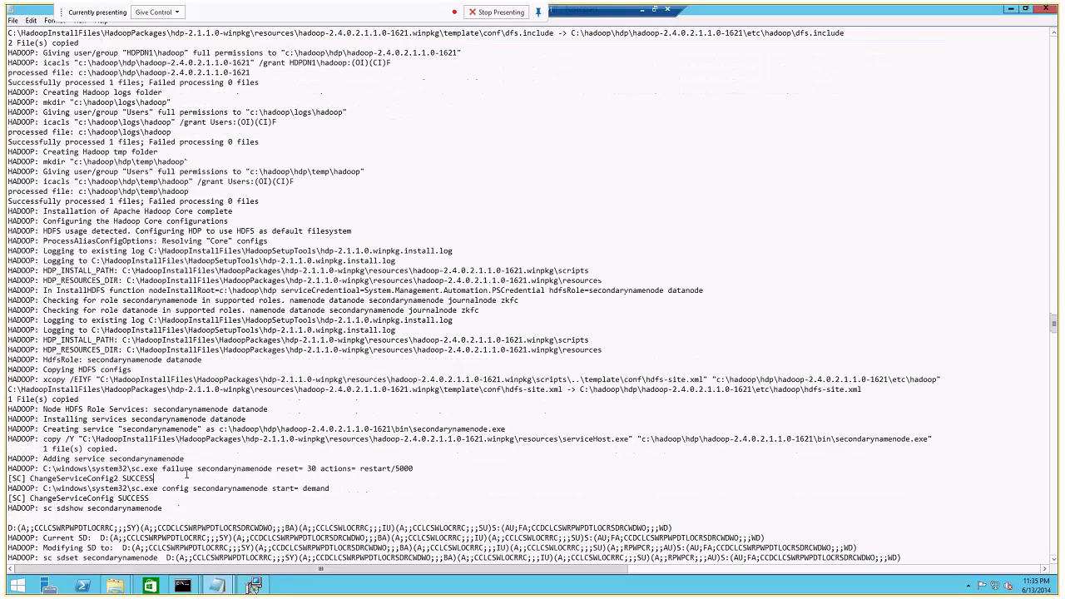
{"action": "left_click_drag", "start_coordinate": [164, 470], "coordinate": [271, 468]}
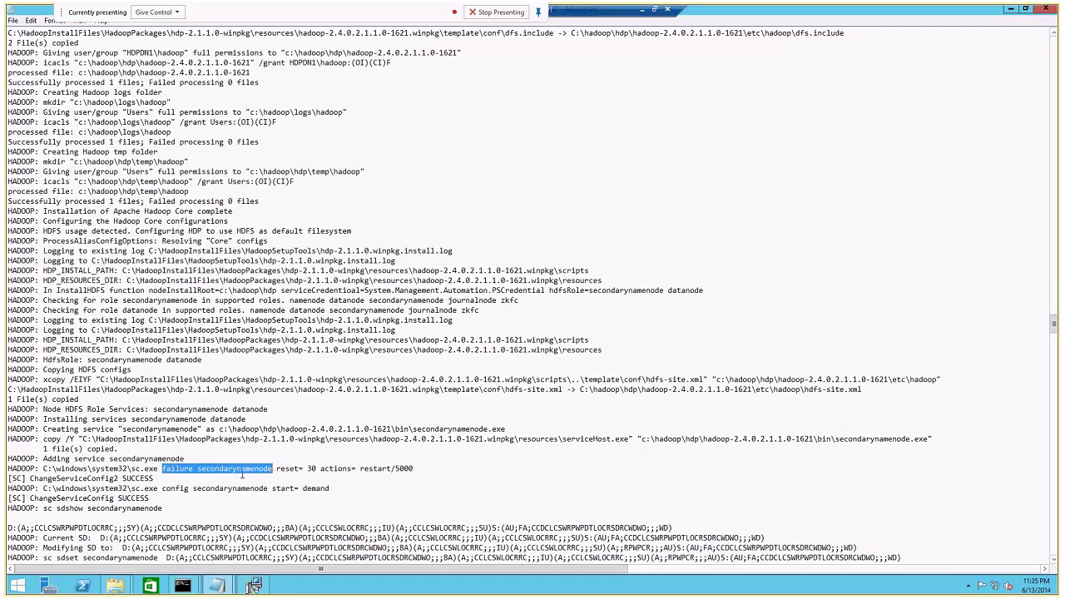
{"action": "double_click", "coordinate": [242, 470]}
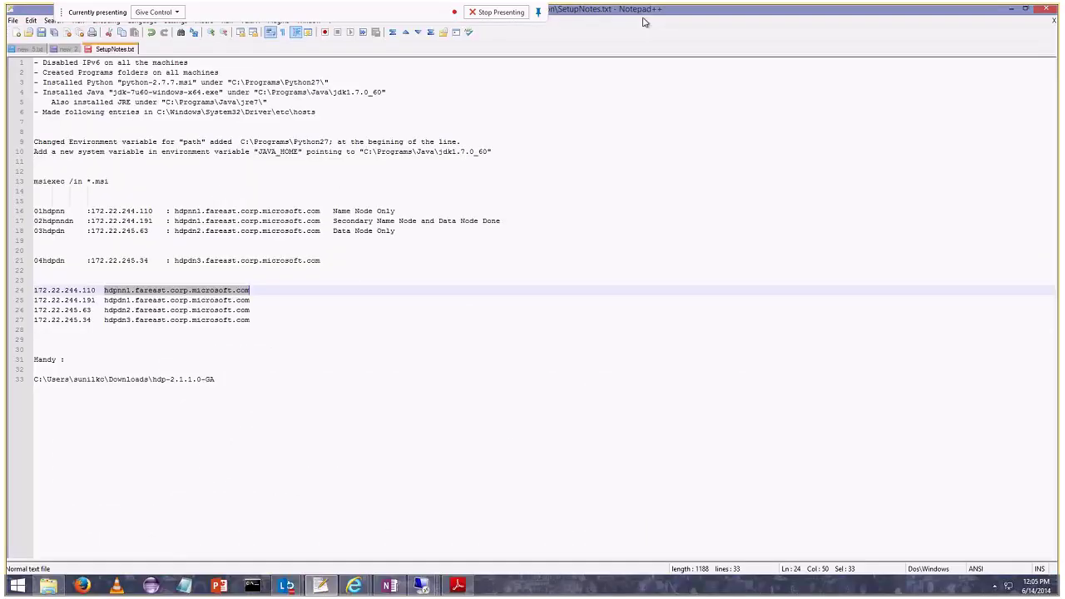
{"action": "left_click", "coordinate": [390, 586]}
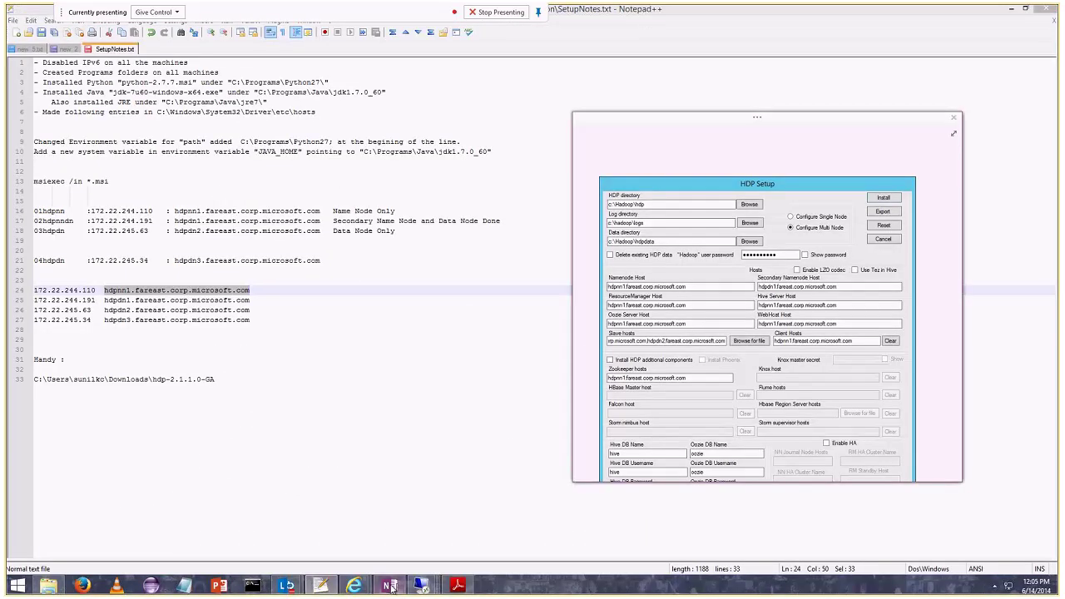
Maximize OneNote, scroll to the top HDP Setup screenshot, then return to the 02hdpnndn session.
{"action": "double_click", "coordinate": [876, 134]}
{"action": "scroll", "coordinate": [616, 281], "scroll_direction": "down", "scroll_amount": 5}
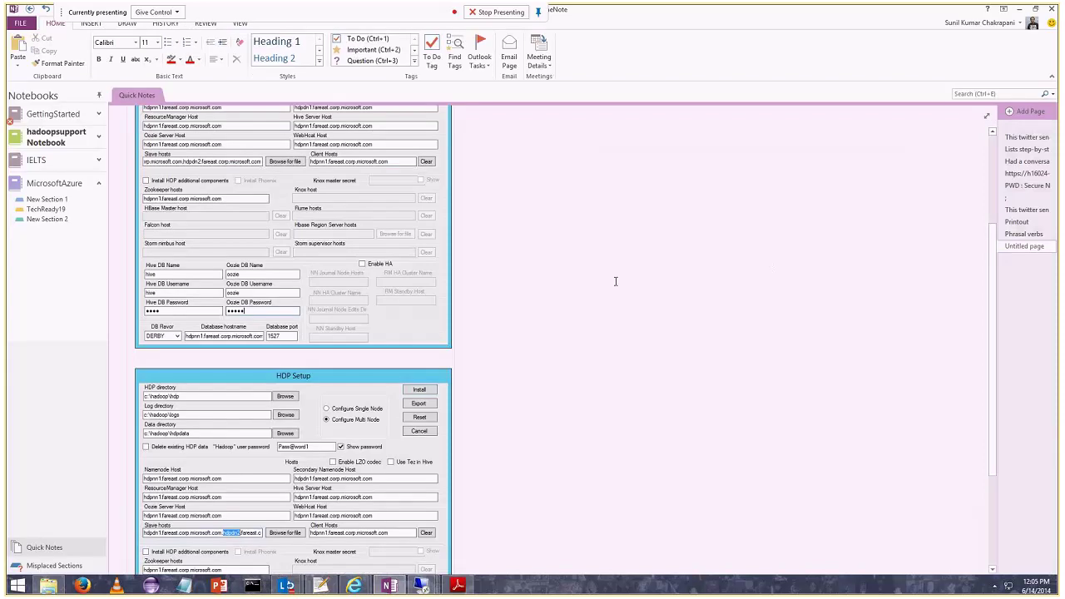
{"action": "scroll", "coordinate": [616, 281], "scroll_direction": "up", "scroll_amount": 1}
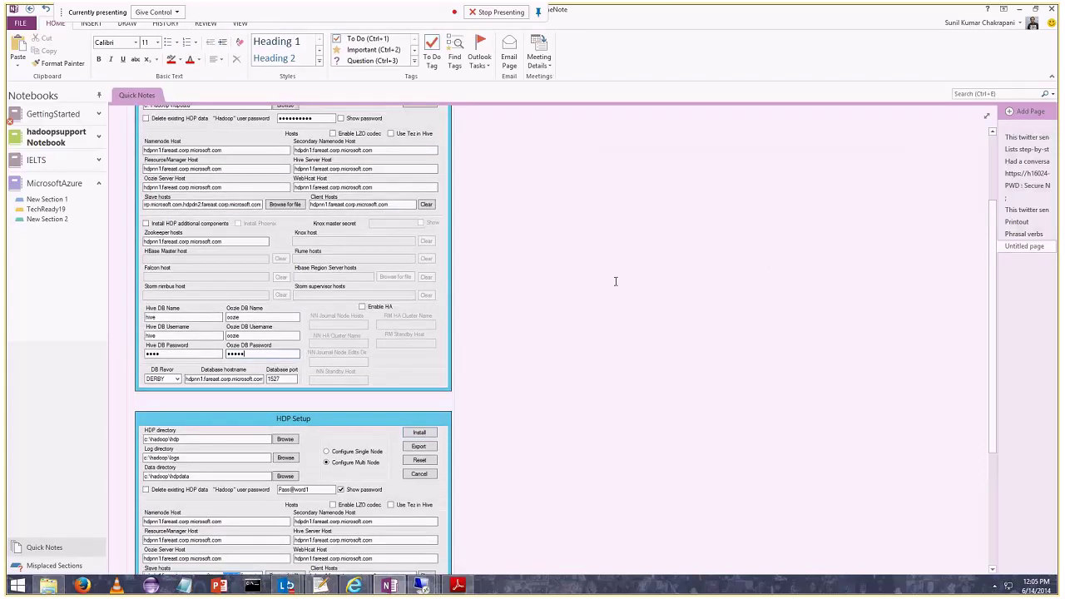
{"action": "scroll", "coordinate": [615, 281], "scroll_direction": "up", "scroll_amount": 1}
{"action": "scroll", "coordinate": [615, 281], "scroll_direction": "up", "scroll_amount": 2}
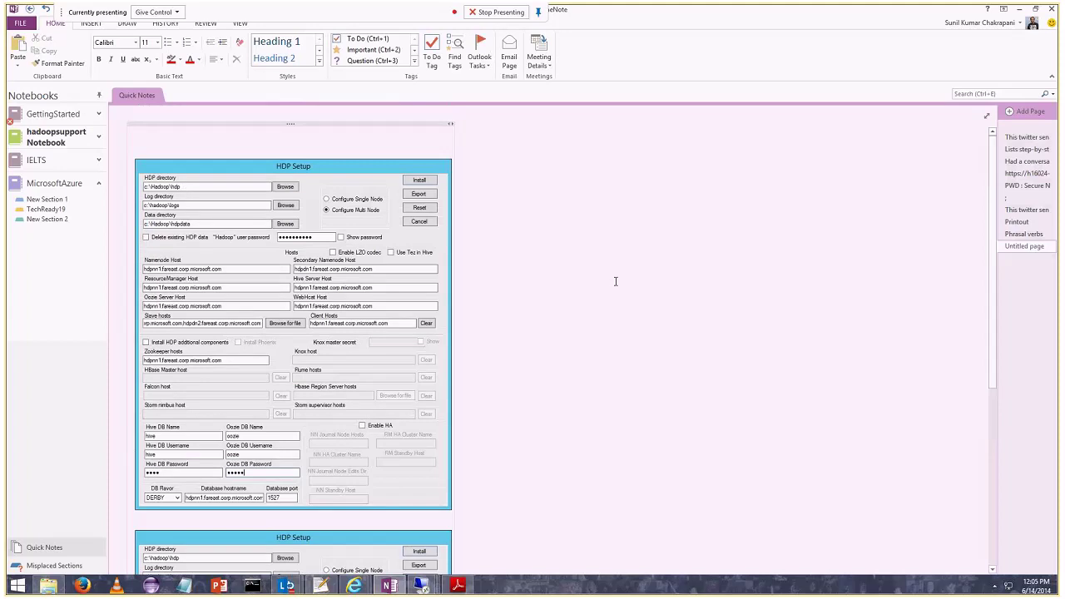
{"action": "left_click", "coordinate": [306, 269]}
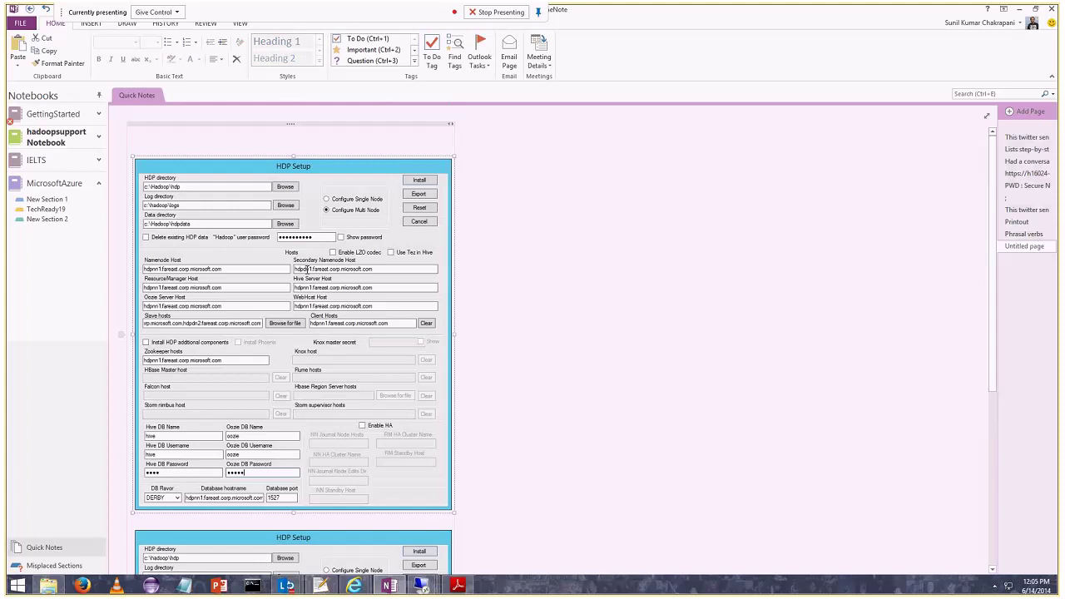
{"action": "mouse_move", "coordinate": [425, 588]}
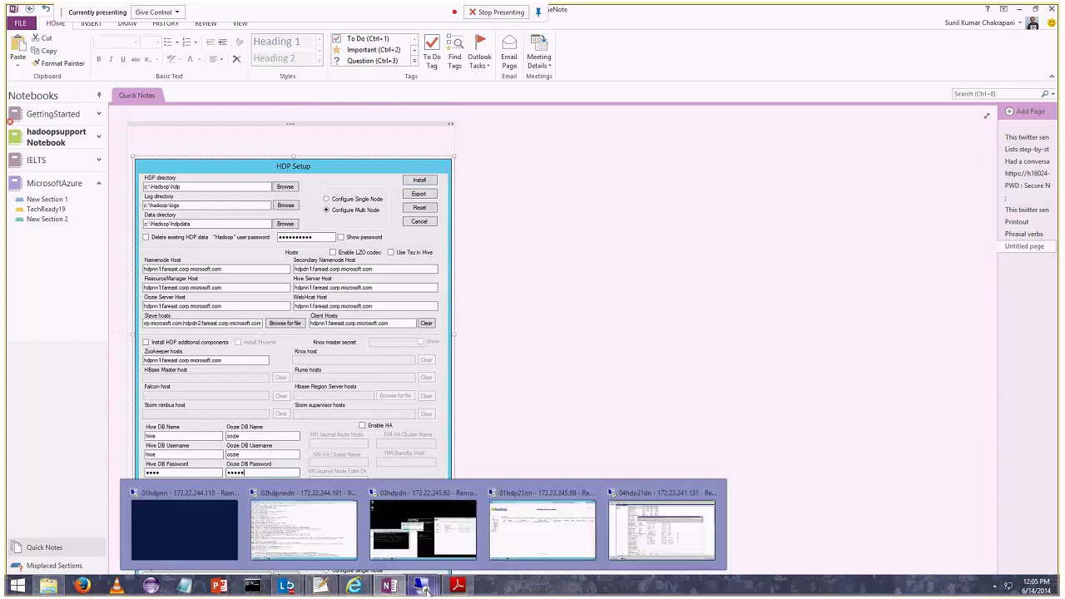
{"action": "left_click", "coordinate": [314, 499]}
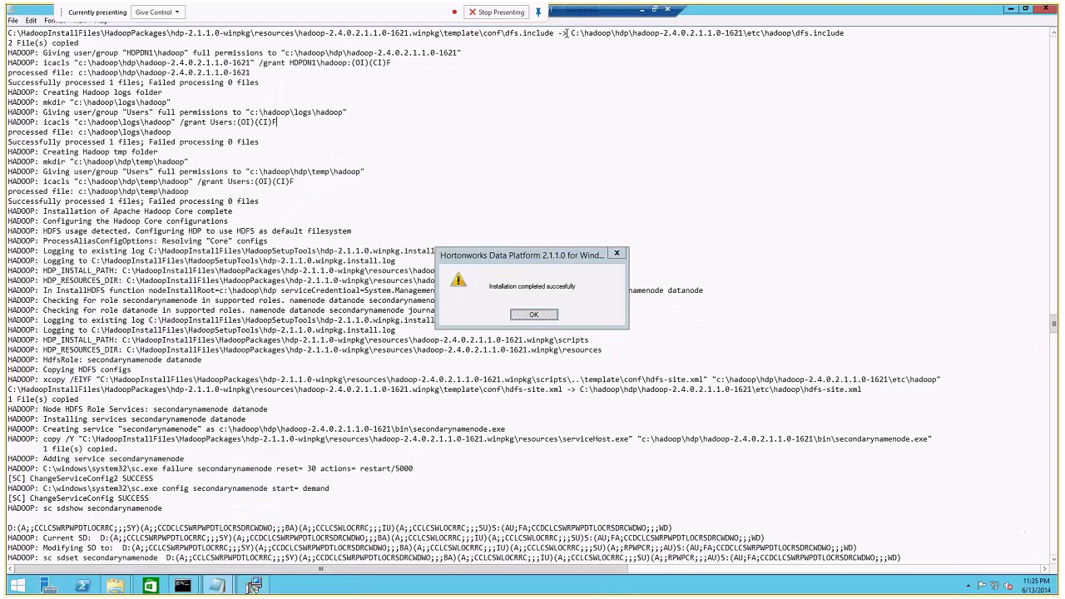
Dismiss the installation-complete notice and launch the Hadoop YARN Status desktop shortcut.
{"action": "left_click", "coordinate": [534, 315]}
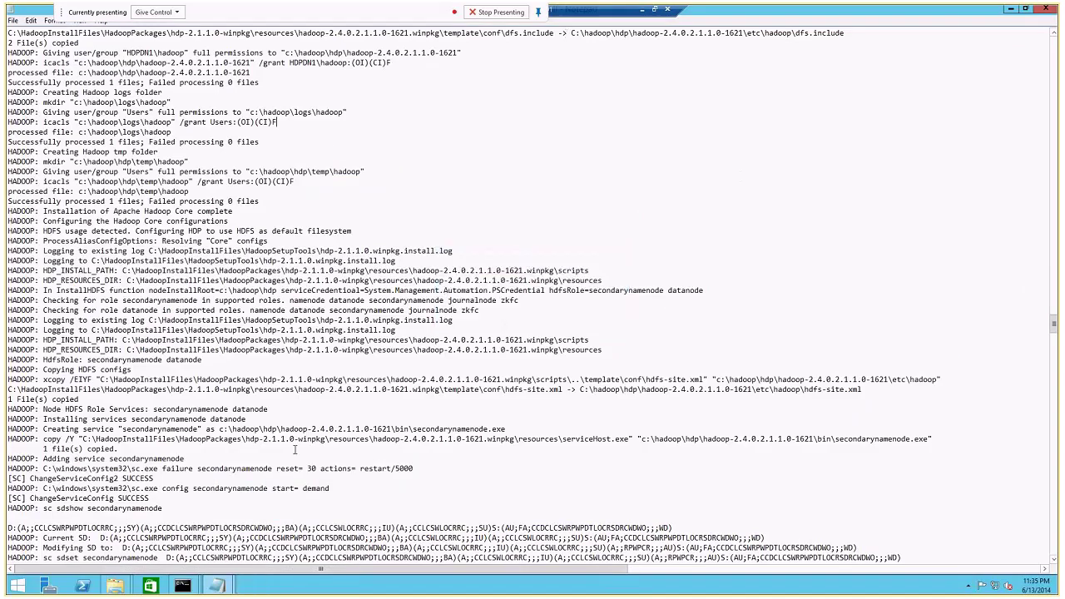
{"action": "double_click", "coordinate": [229, 429]}
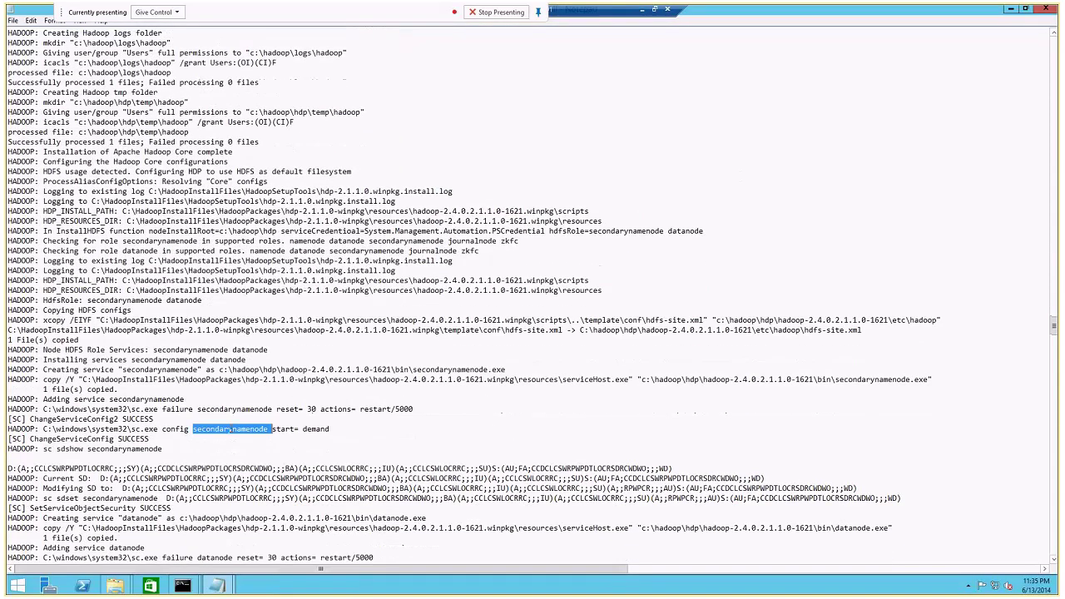
{"action": "left_click_drag", "start_coordinate": [163, 449], "coordinate": [107, 451]}
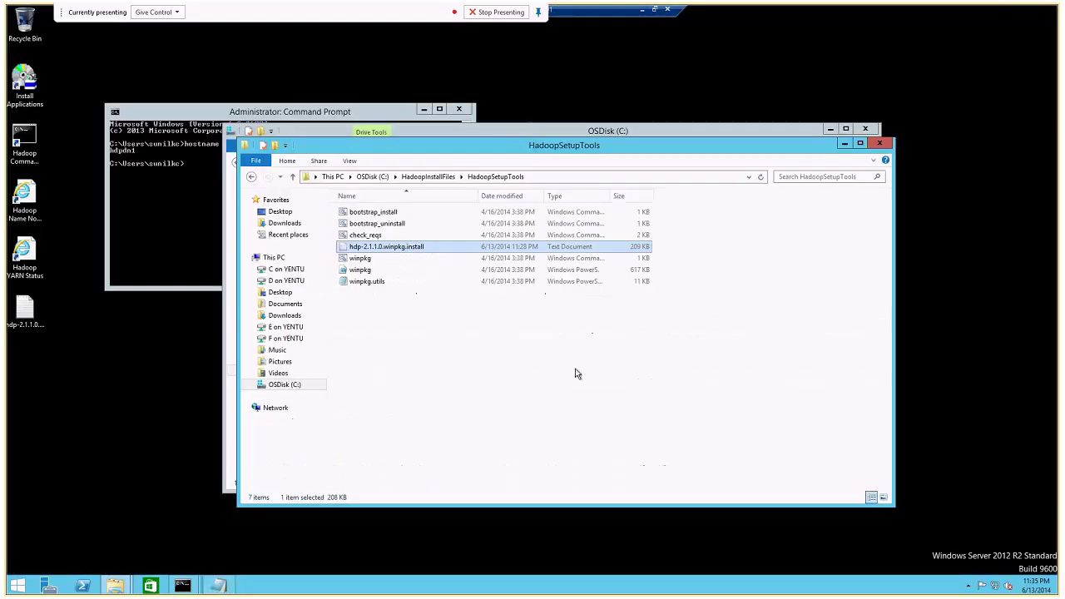
{"action": "left_click", "coordinate": [113, 386]}
{"action": "double_click", "coordinate": [23, 258]}
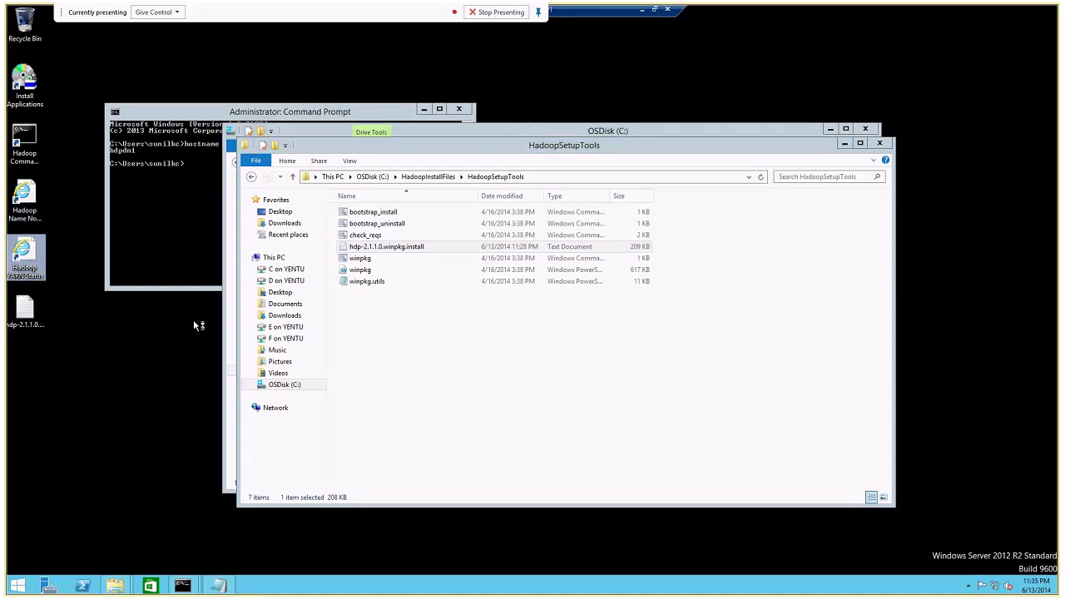
Return to the 02hdpnndn session and open the Services console with services.msc.
{"action": "left_click", "coordinate": [641, 14]}
{"action": "mouse_move", "coordinate": [420, 585]}
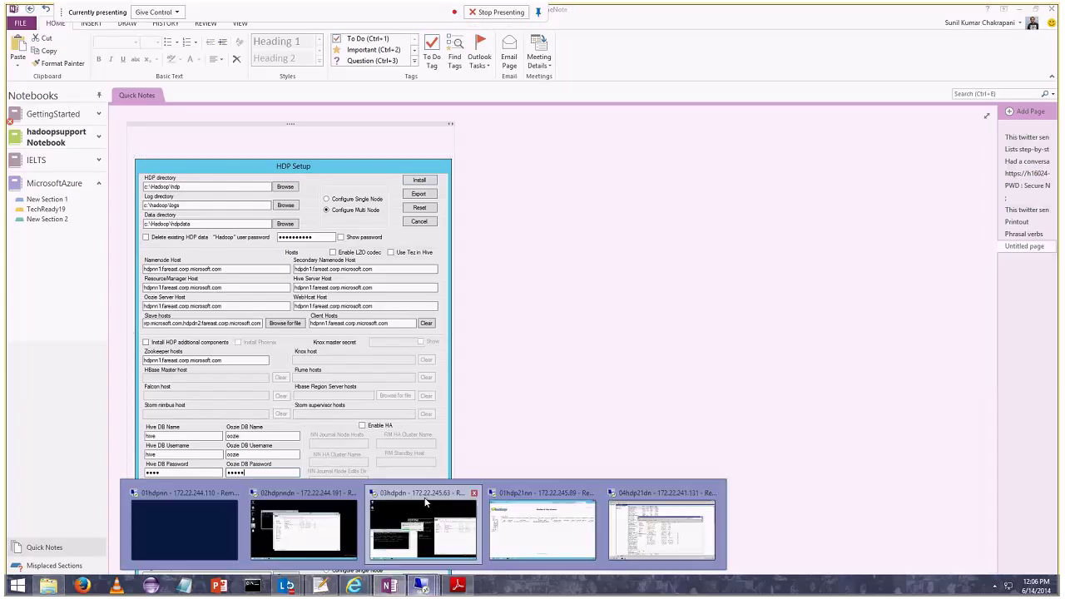
{"action": "left_click", "coordinate": [299, 524]}
{"action": "left_click", "coordinate": [643, 11]}
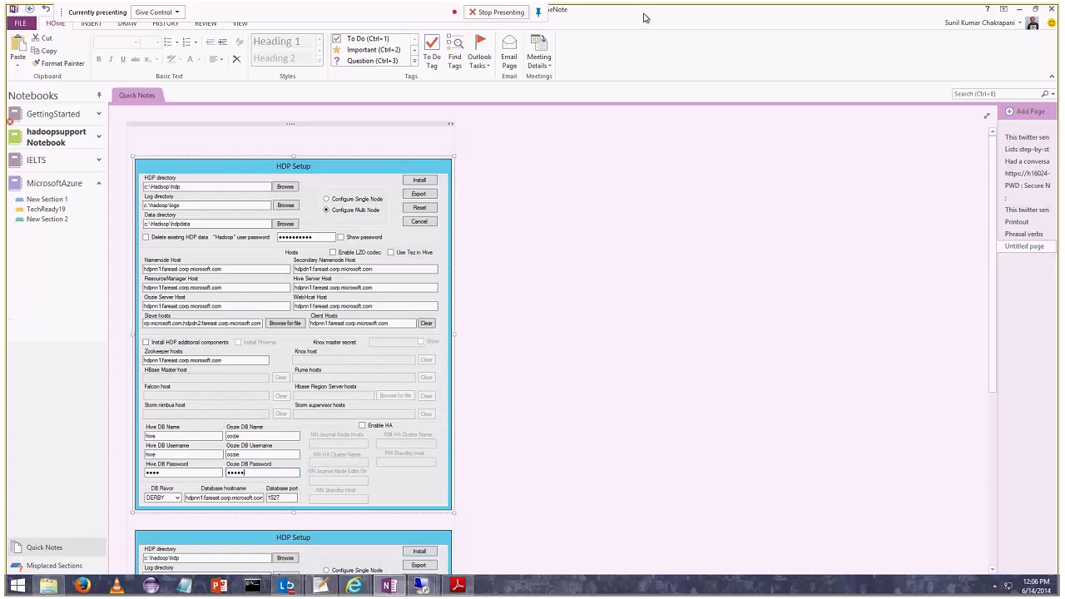
{"action": "left_click", "coordinate": [358, 518]}
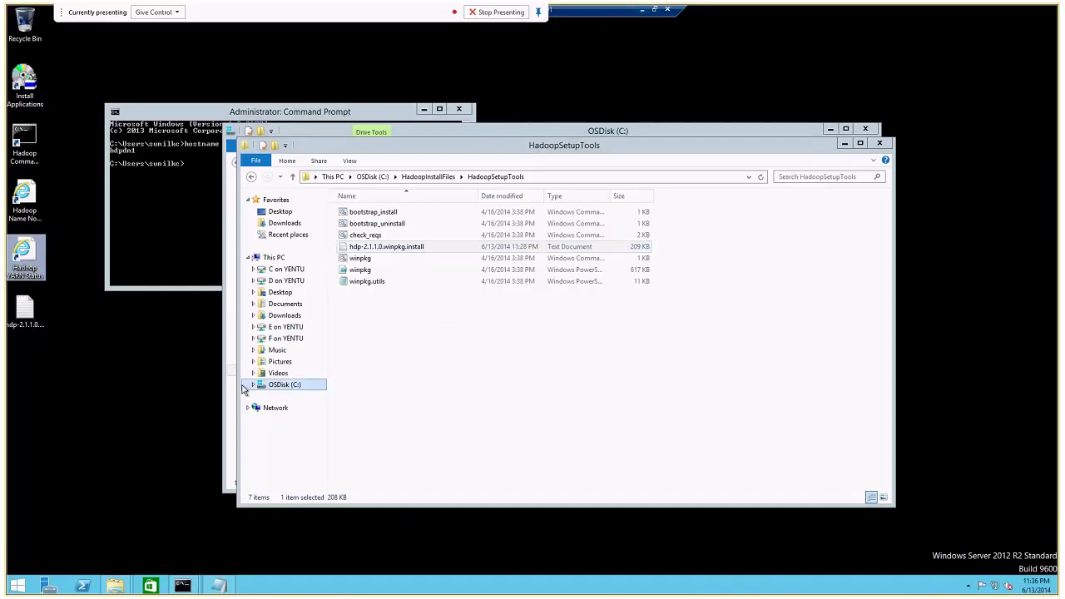
{"action": "left_click", "coordinate": [430, 385]}
{"action": "key", "text": "super+r"}
{"action": "type", "text": "services.msc"}
{"action": "key", "text": "Return"}
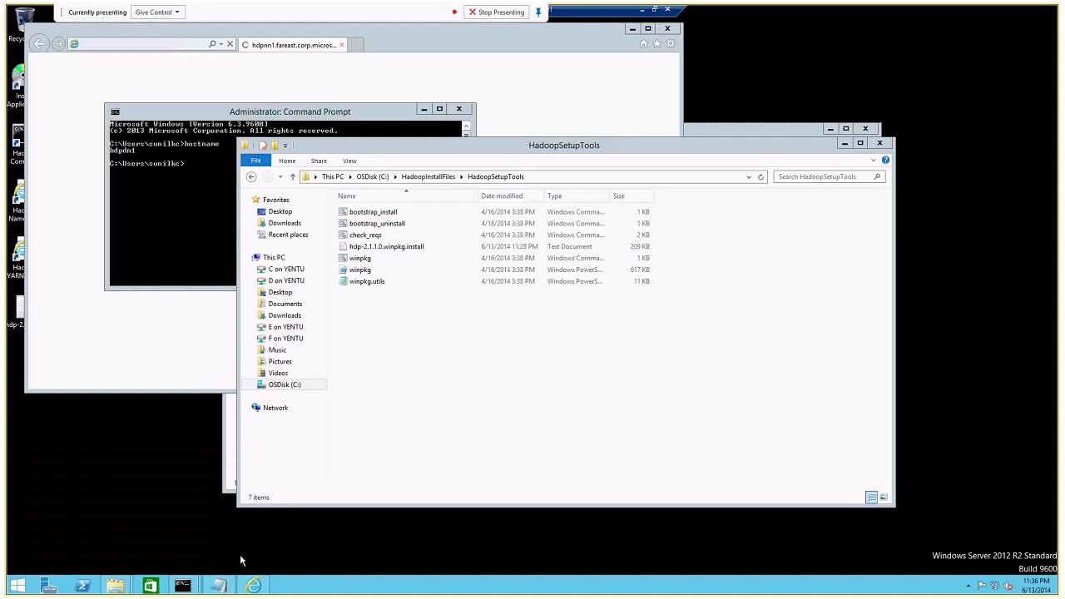
Arrange the Command Prompt and Services windows side by side and widen the Name column.
{"action": "left_click", "coordinate": [844, 145]}
{"action": "left_click", "coordinate": [830, 129]}
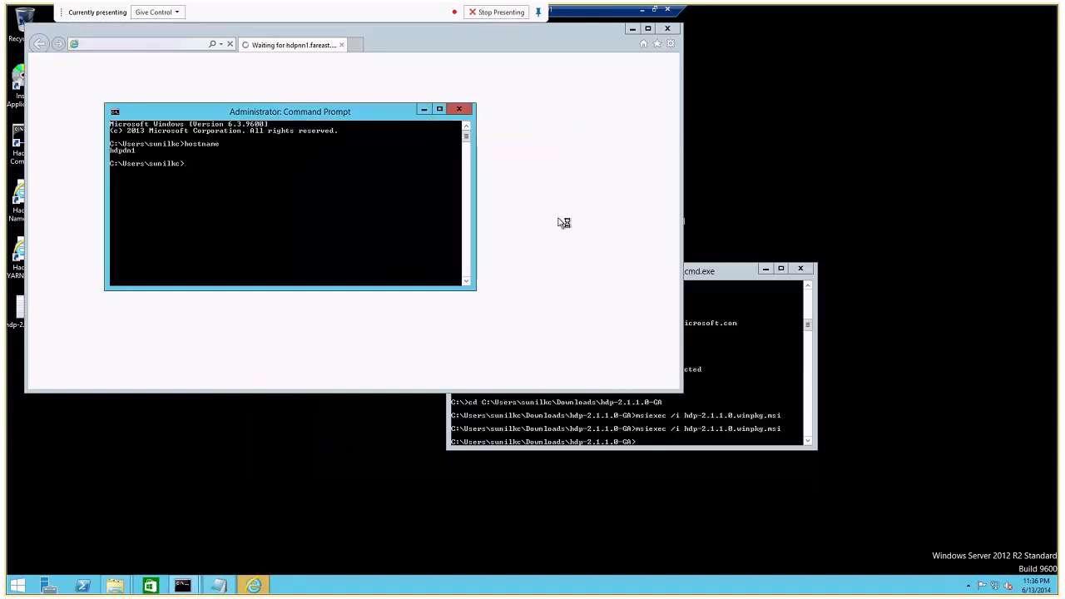
{"action": "left_click", "coordinate": [708, 286]}
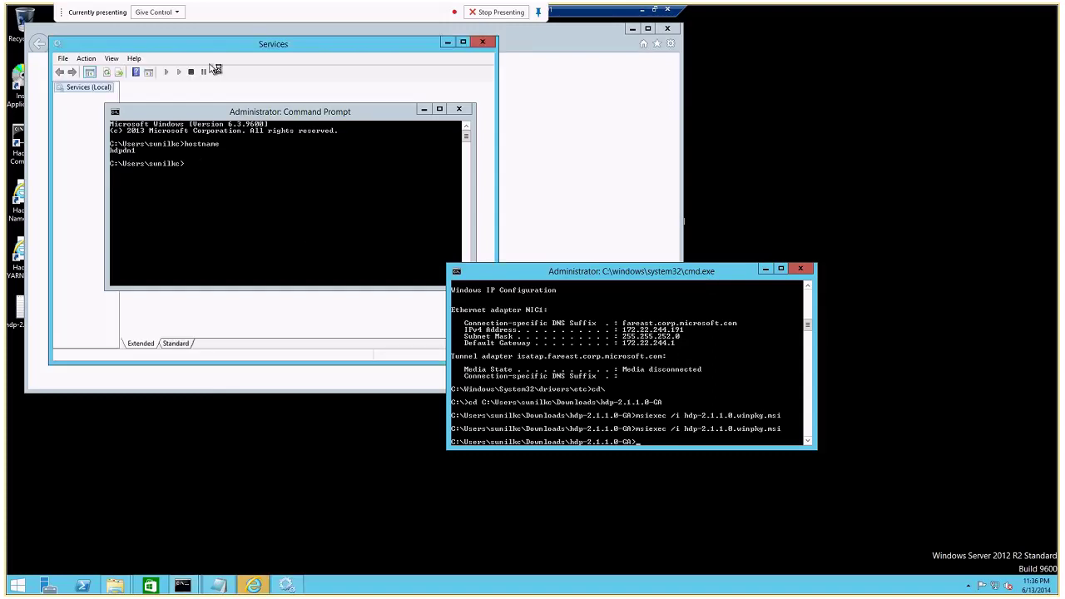
{"action": "left_click_drag", "start_coordinate": [384, 111], "coordinate": [315, 305]}
{"action": "left_click_drag", "start_coordinate": [275, 44], "coordinate": [423, 79]}
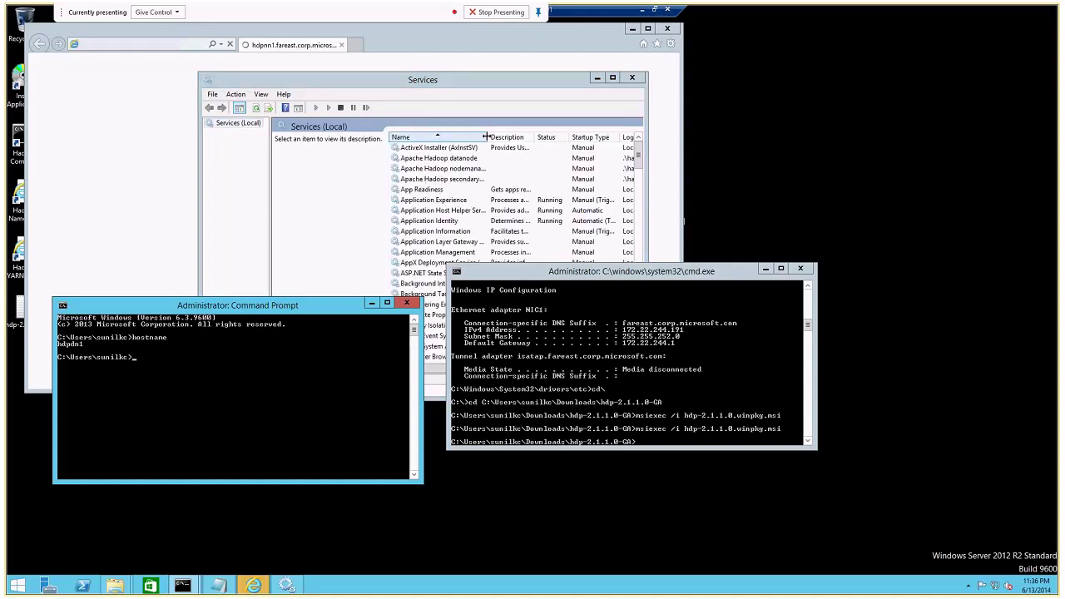
{"action": "double_click", "coordinate": [488, 137]}
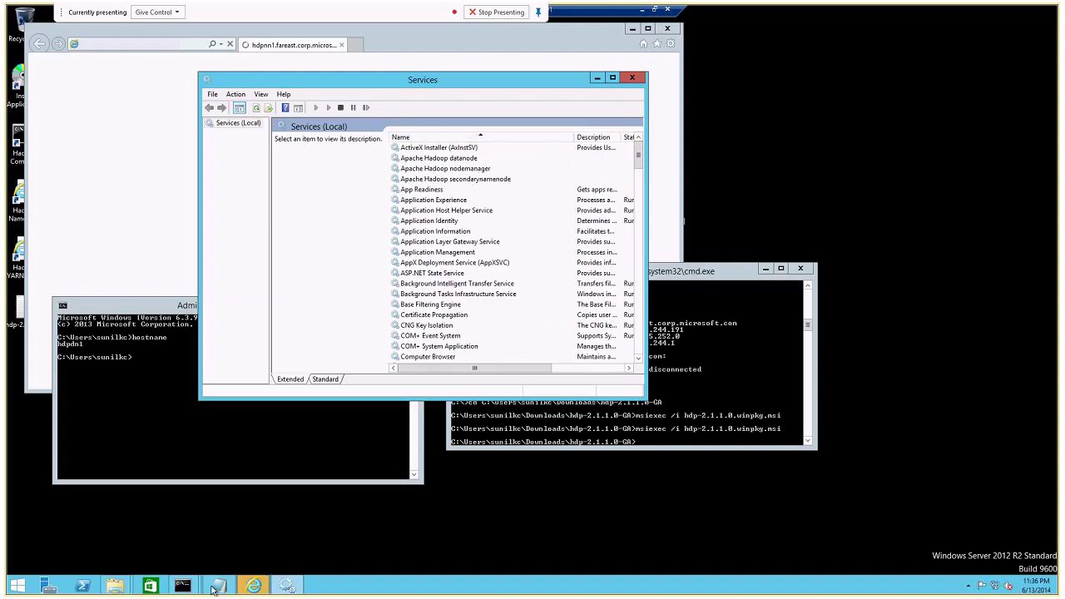
Run start_local_hdp_services from C:\hadoop\hdp as administrator.
{"action": "mouse_move", "coordinate": [114, 586]}
{"action": "left_click", "coordinate": [133, 528]}
{"action": "double_click", "coordinate": [346, 221]}
{"action": "double_click", "coordinate": [342, 198]}
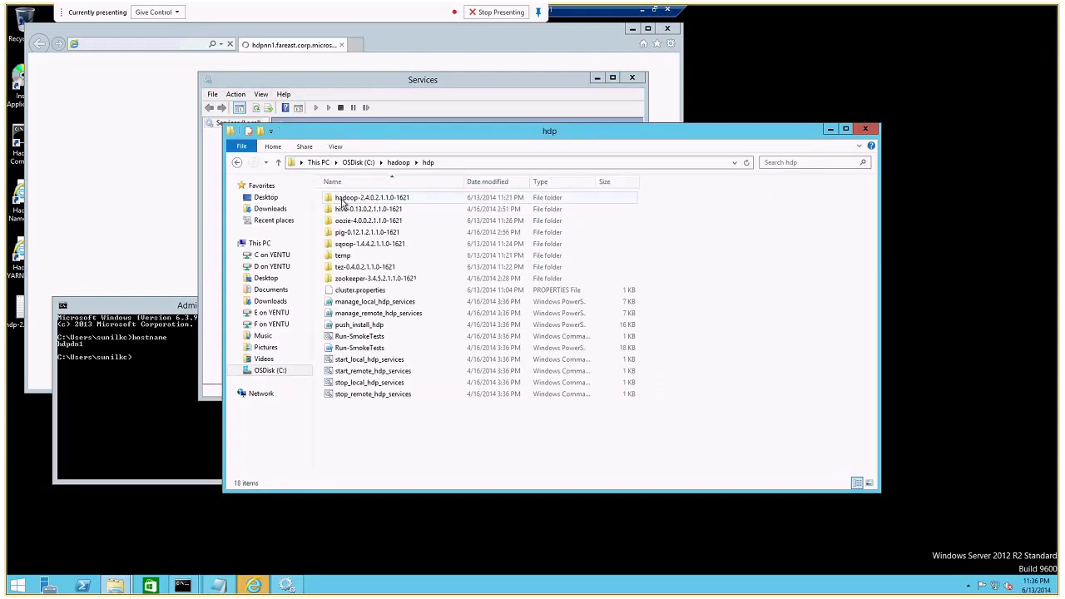
{"action": "left_click", "coordinate": [385, 360]}
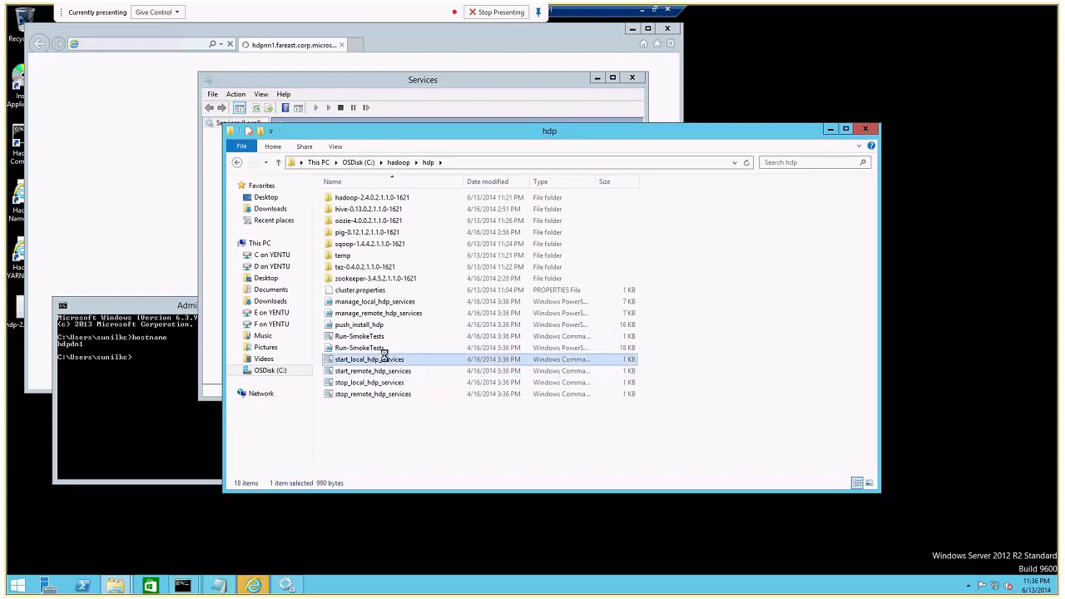
{"action": "right_click", "coordinate": [385, 356]}
{"action": "left_click", "coordinate": [421, 399]}
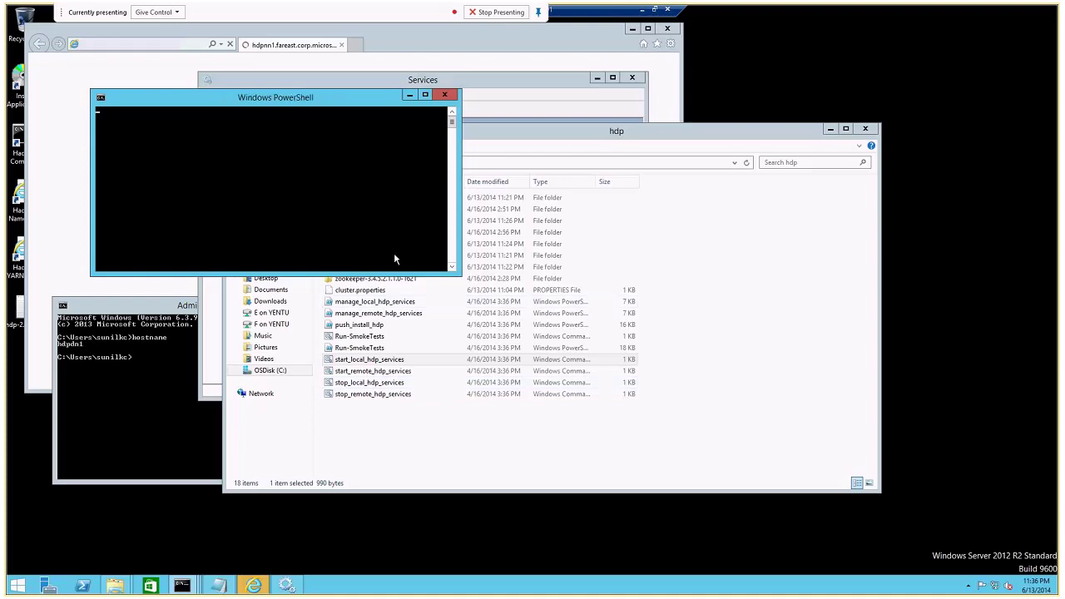
{"action": "left_click", "coordinate": [499, 87]}
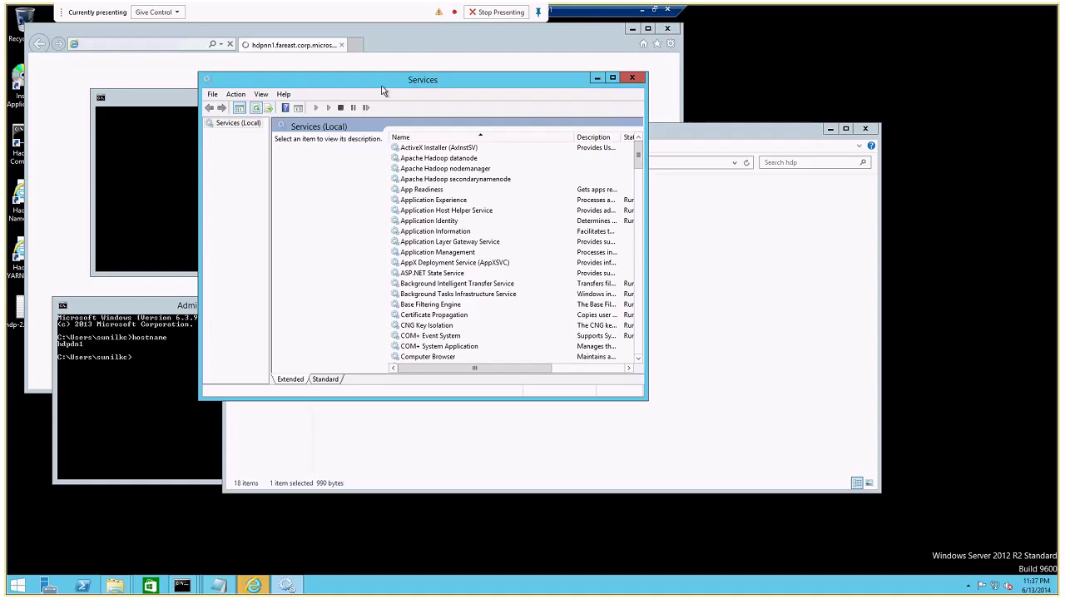
Start adding the blocked hdpnn1 site as trusted, then refresh the Services list.
{"action": "left_click_drag", "start_coordinate": [171, 100], "coordinate": [183, 187]}
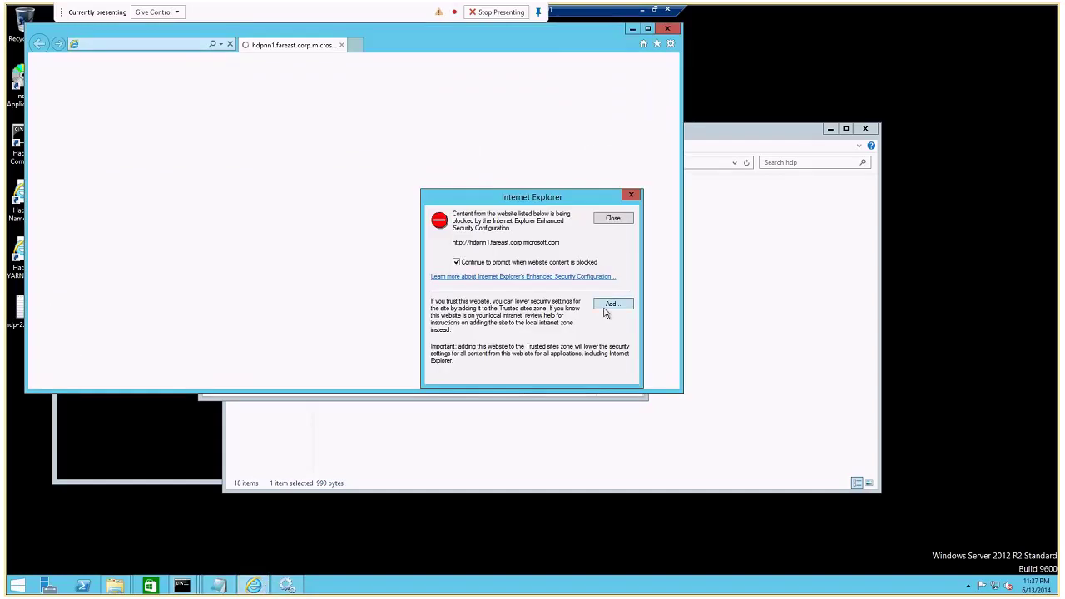
{"action": "left_click", "coordinate": [610, 304]}
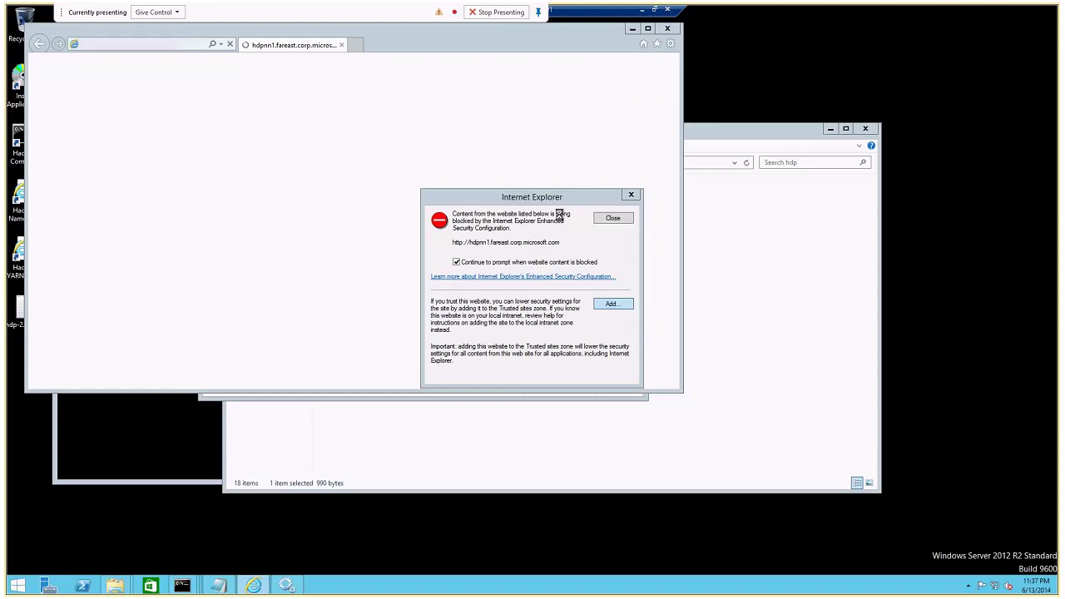
{"action": "left_click", "coordinate": [286, 586]}
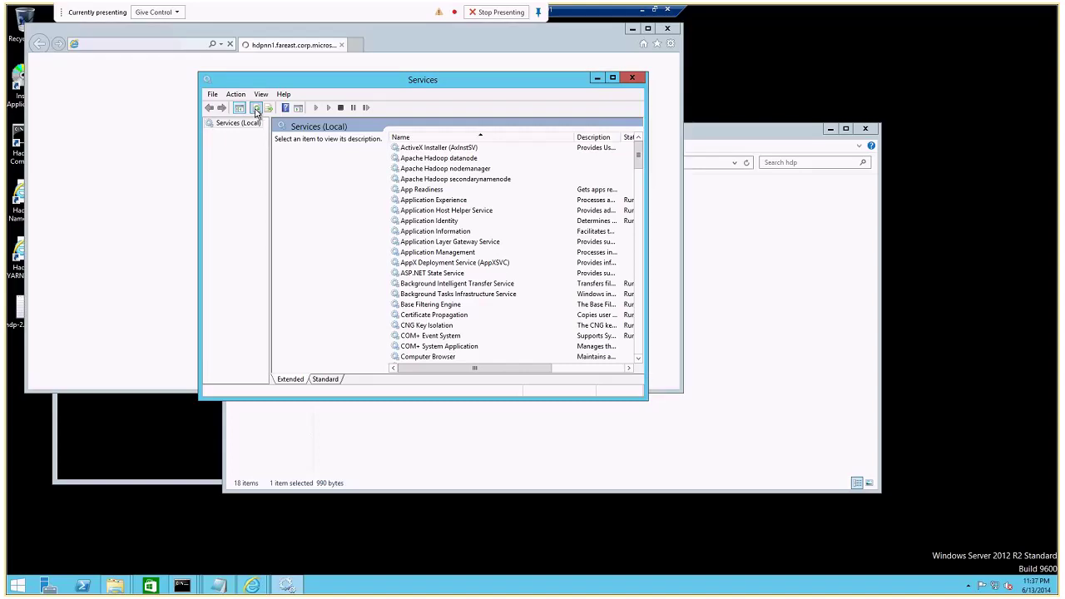
{"action": "left_click", "coordinate": [181, 586]}
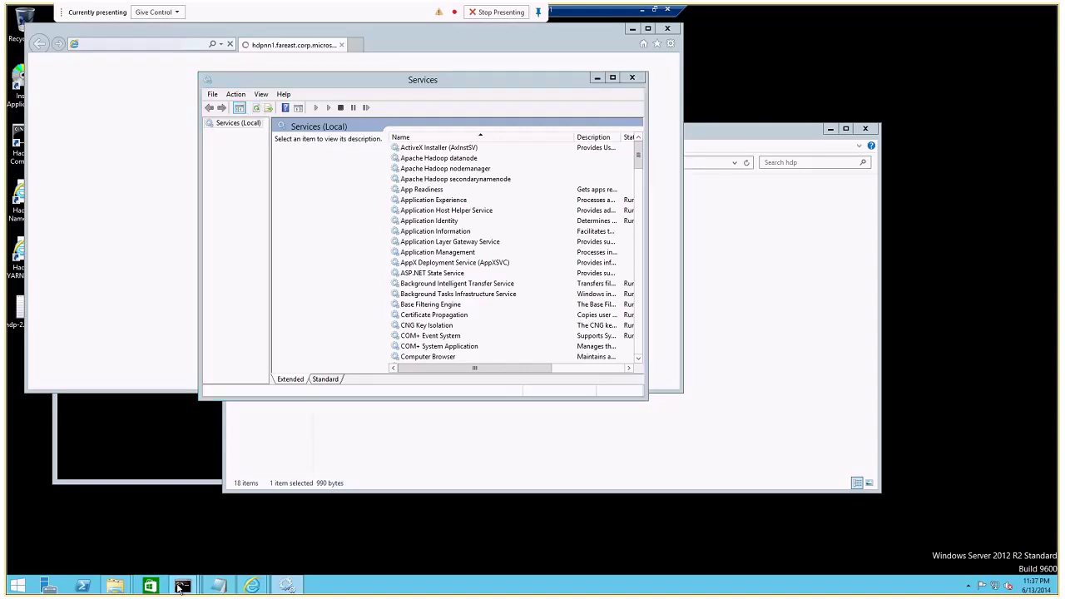
{"action": "mouse_move", "coordinate": [181, 587]}
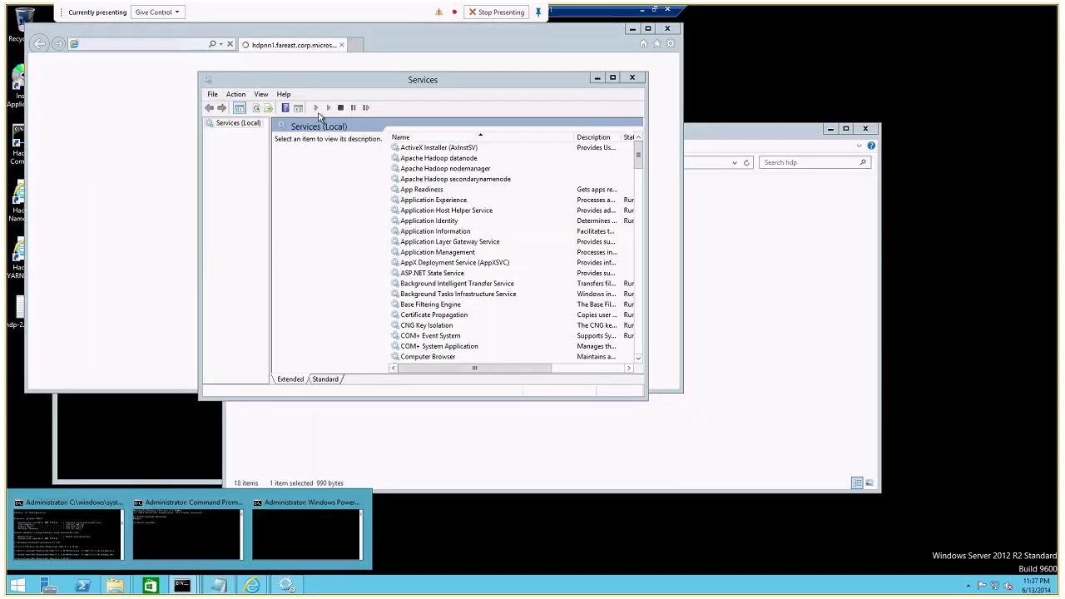
{"action": "left_click", "coordinate": [257, 108]}
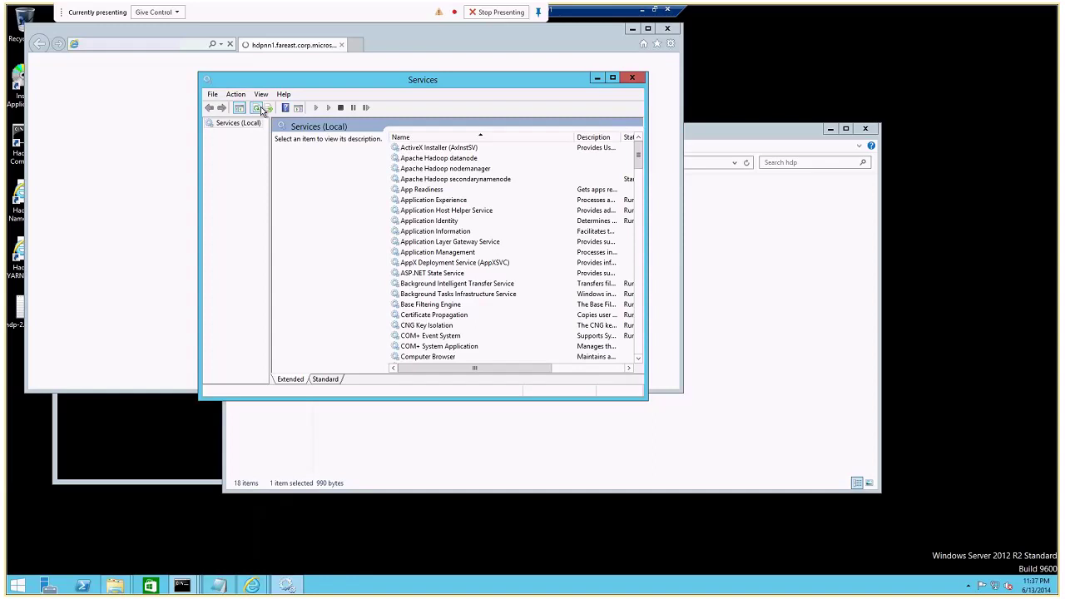
Close the trusted-sites dialog and refresh Services again until the Hadoop services show Running.
{"action": "left_click", "coordinate": [632, 30]}
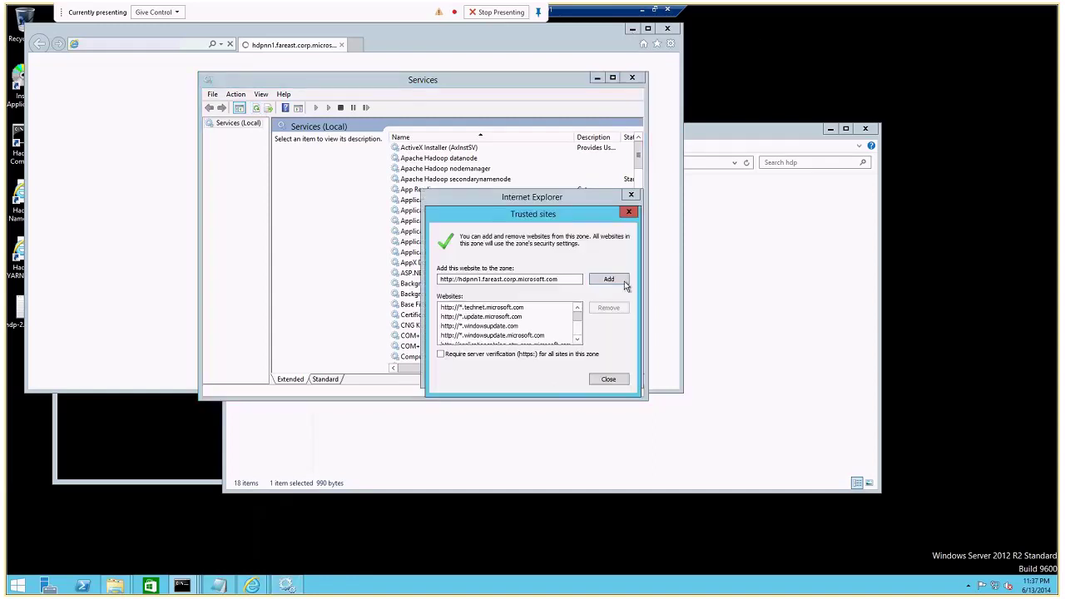
{"action": "left_click", "coordinate": [599, 380]}
{"action": "left_click", "coordinate": [598, 380]}
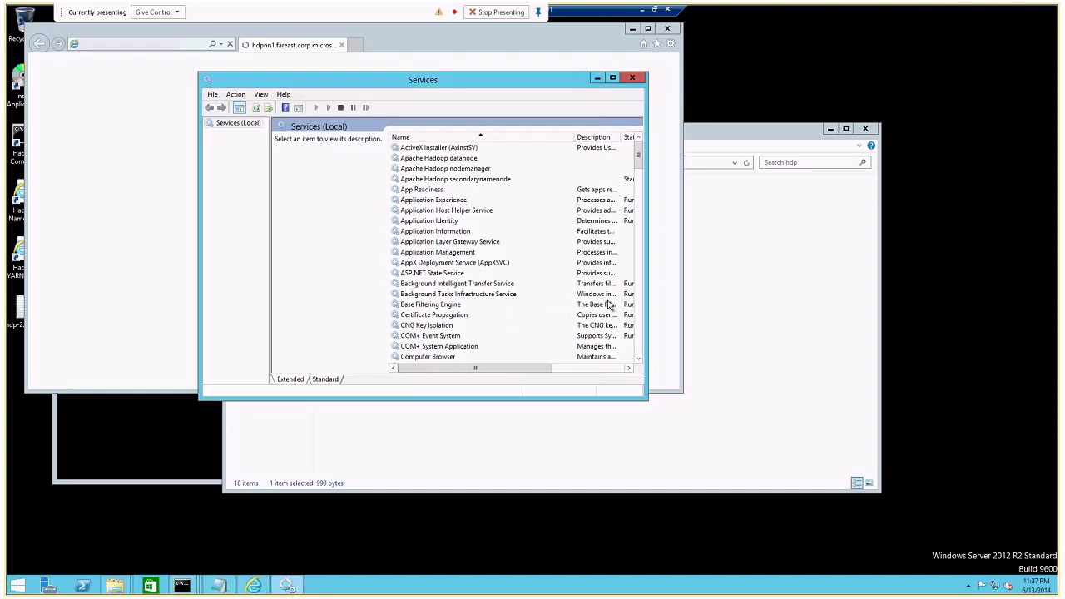
{"action": "left_click", "coordinate": [255, 108]}
Refresh Services, close the browser, and reposition the PowerShell start-script output window.
{"action": "mouse_move", "coordinate": [183, 586]}
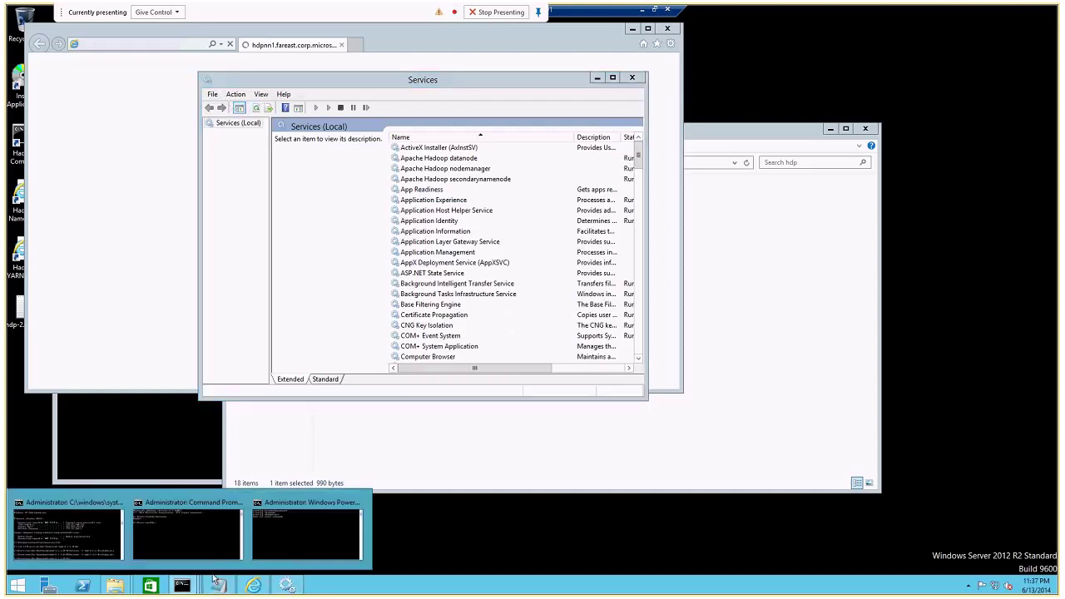
{"action": "left_click", "coordinate": [303, 542]}
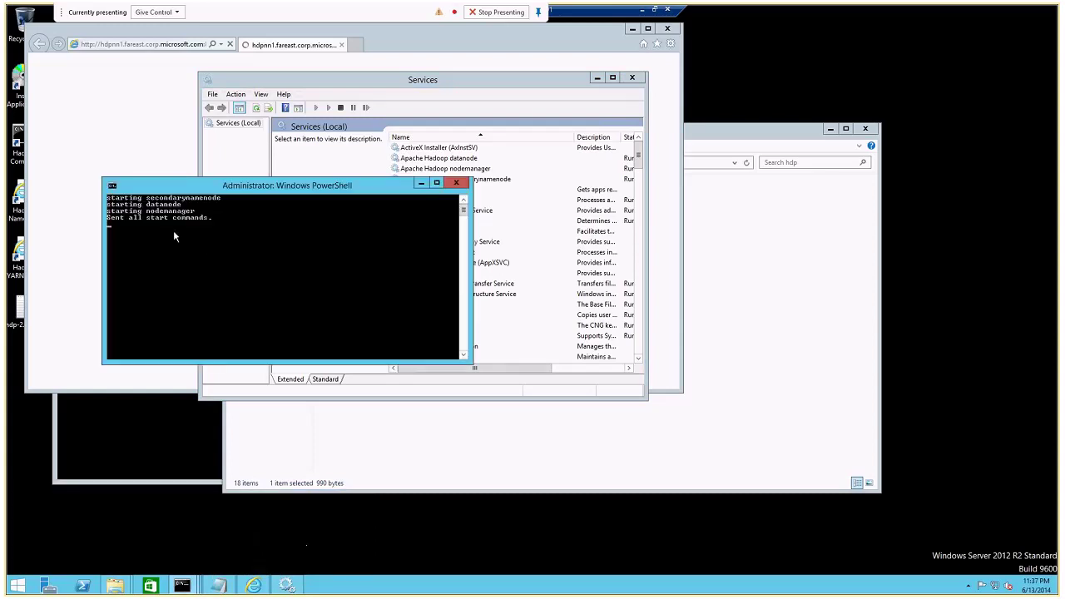
{"action": "left_click", "coordinate": [257, 108]}
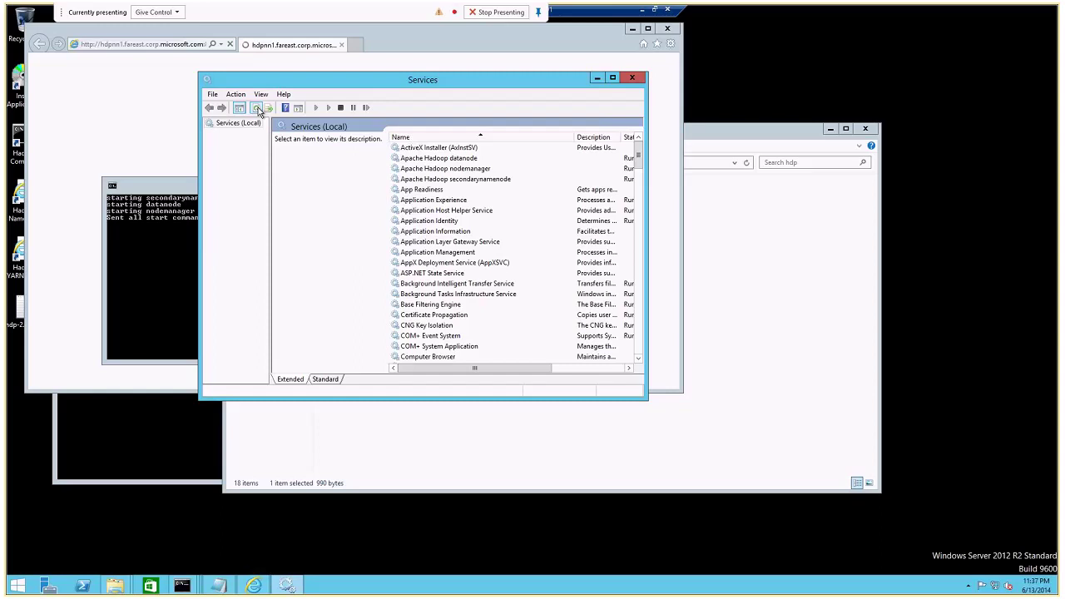
{"action": "left_click", "coordinate": [666, 30]}
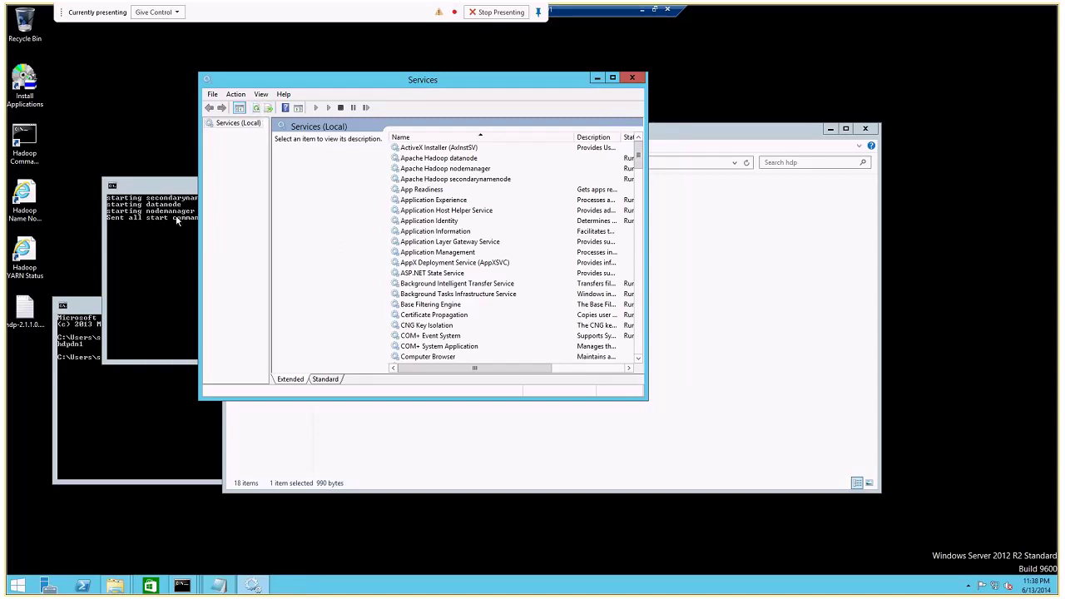
{"action": "left_click_drag", "start_coordinate": [185, 187], "coordinate": [188, 317]}
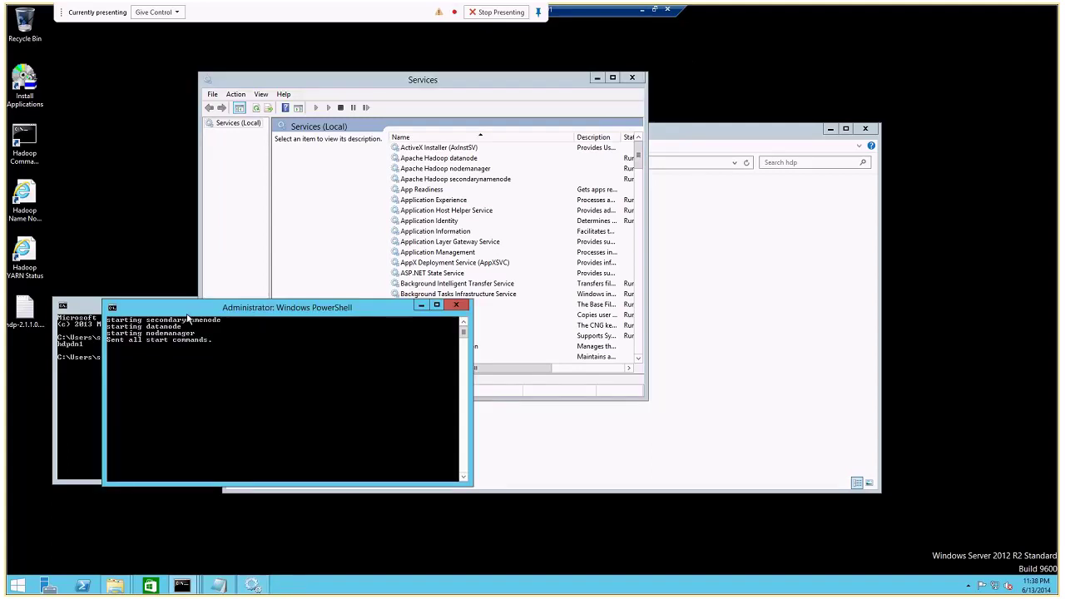
{"action": "left_click", "coordinate": [266, 109]}
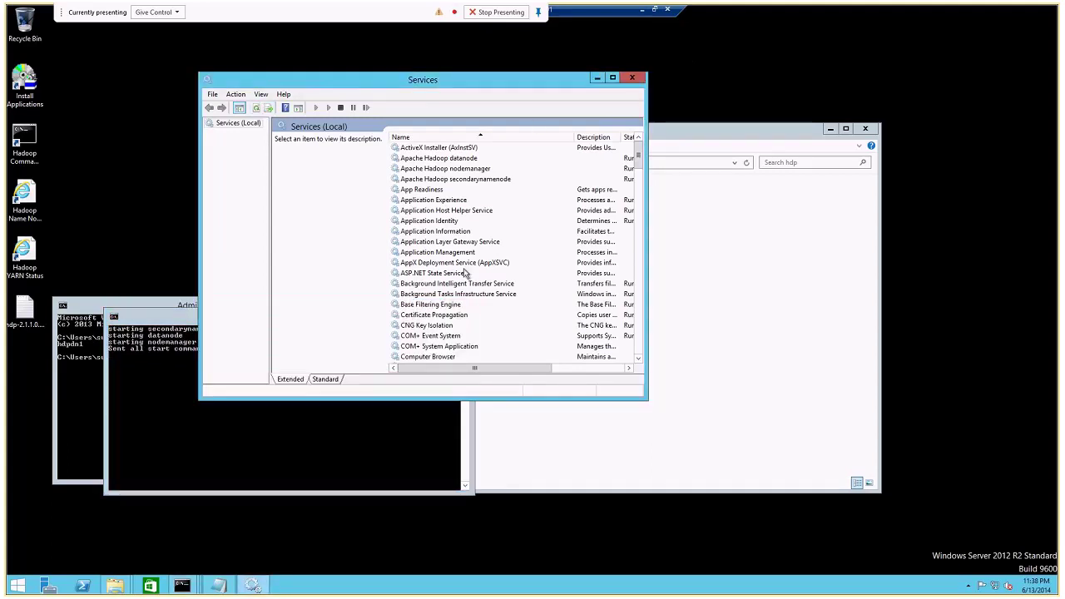
{"action": "left_click", "coordinate": [134, 371]}
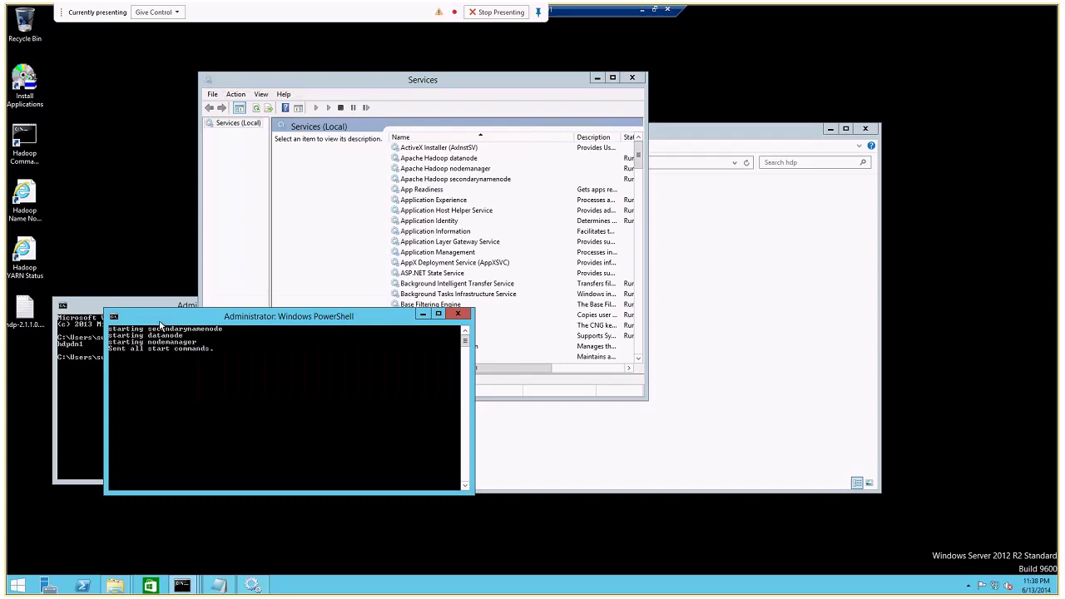
Minimize the hdpdn1 session and list the open remote server sessions.
{"action": "left_click", "coordinate": [183, 586]}
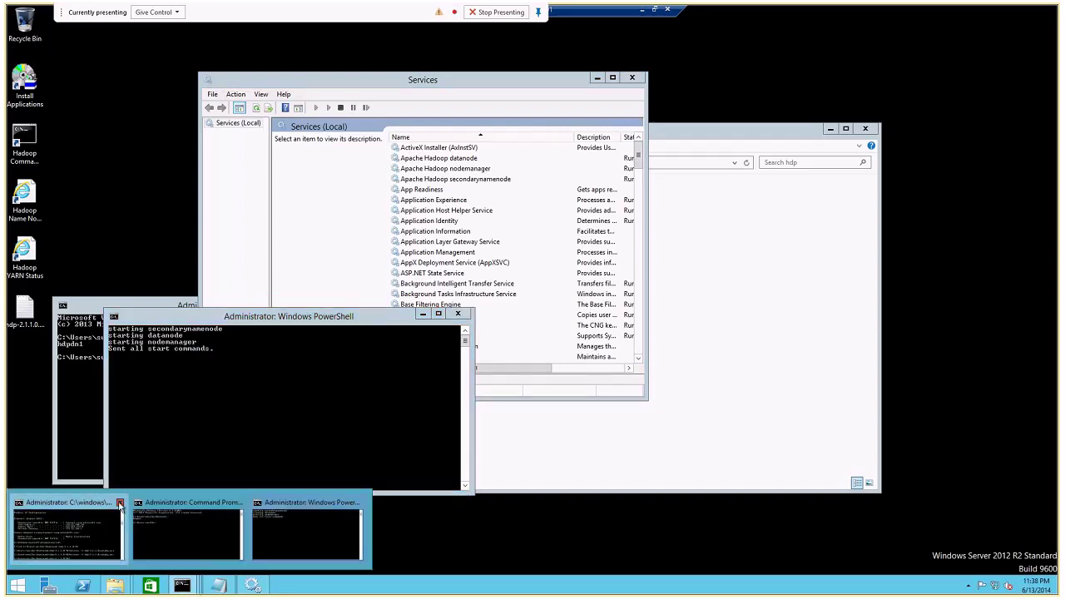
{"action": "left_click", "coordinate": [643, 11]}
{"action": "left_click", "coordinate": [421, 587]}
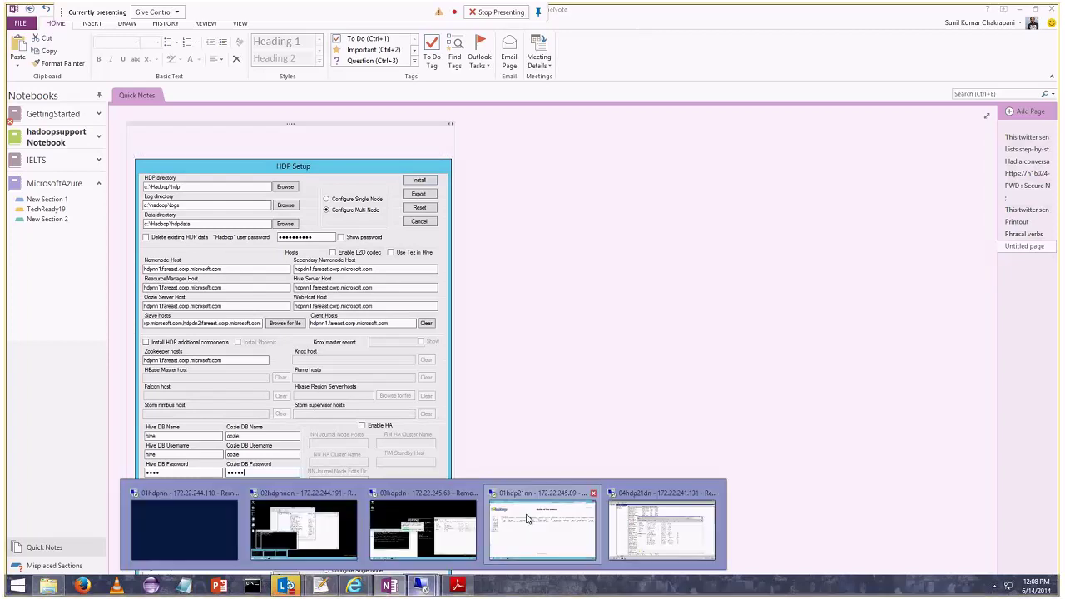
Check HDPDN2's HDP installer progress, then refresh hdpdn1's Services list and bring up its Command Prompt.
{"action": "left_click", "coordinate": [404, 508]}
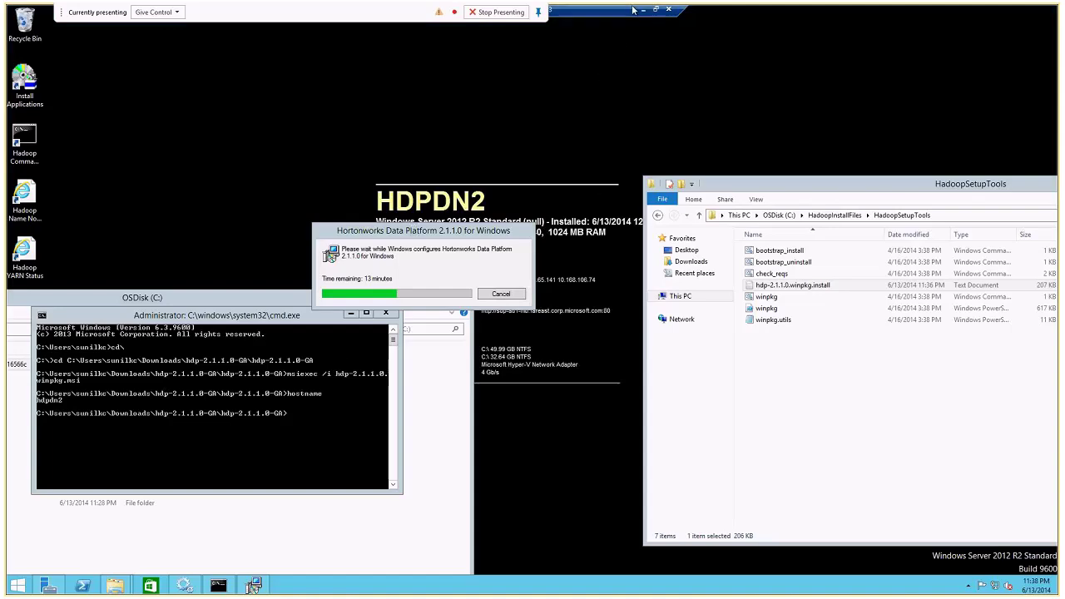
{"action": "left_click", "coordinate": [655, 9]}
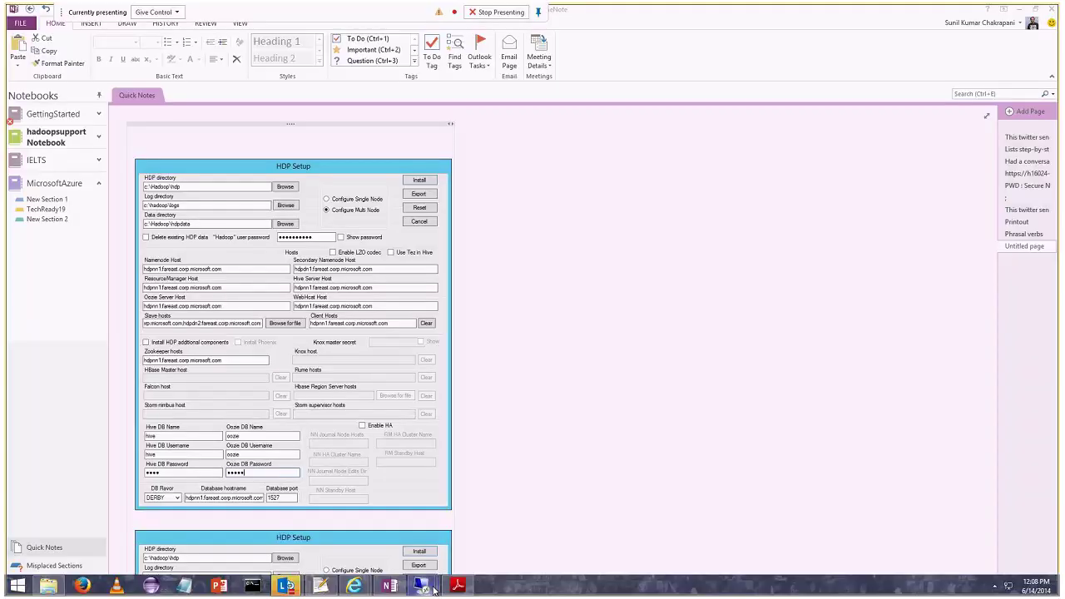
{"action": "mouse_move", "coordinate": [432, 589]}
{"action": "left_click", "coordinate": [356, 500]}
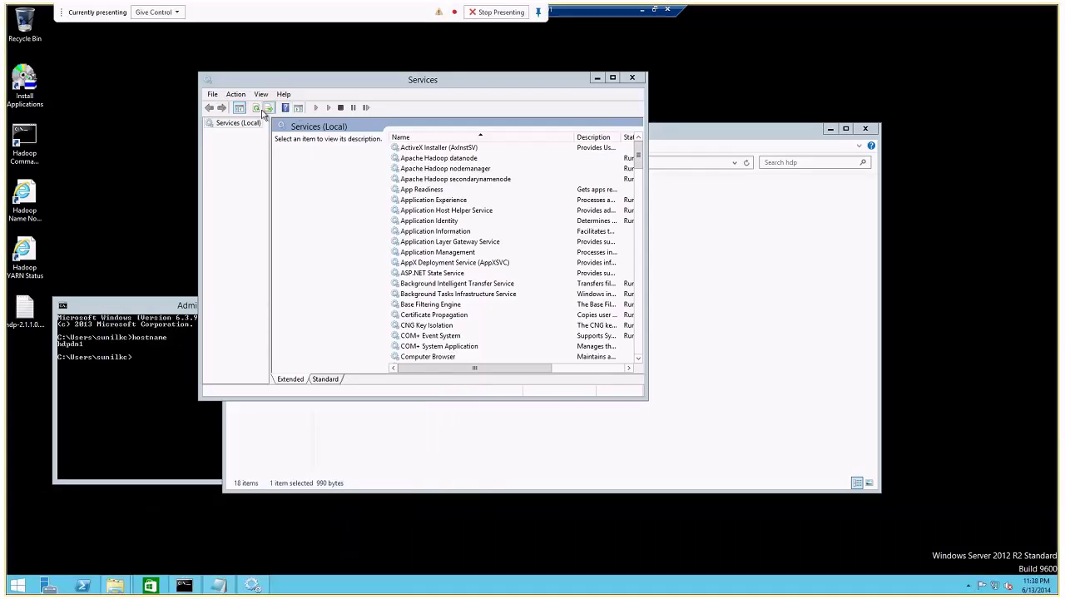
{"action": "left_click", "coordinate": [260, 114]}
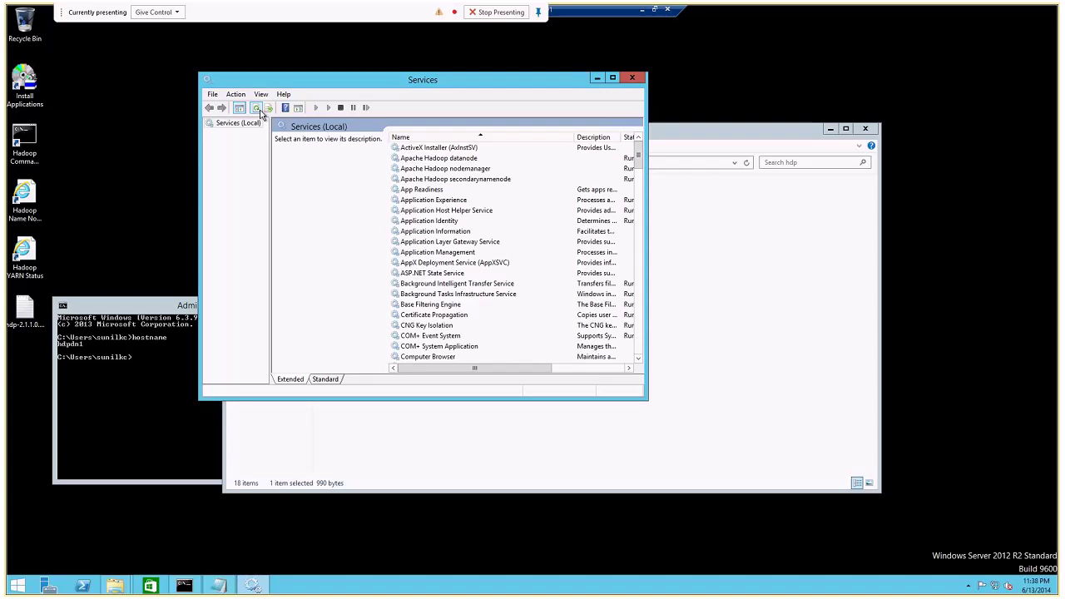
{"action": "left_click", "coordinate": [183, 586]}
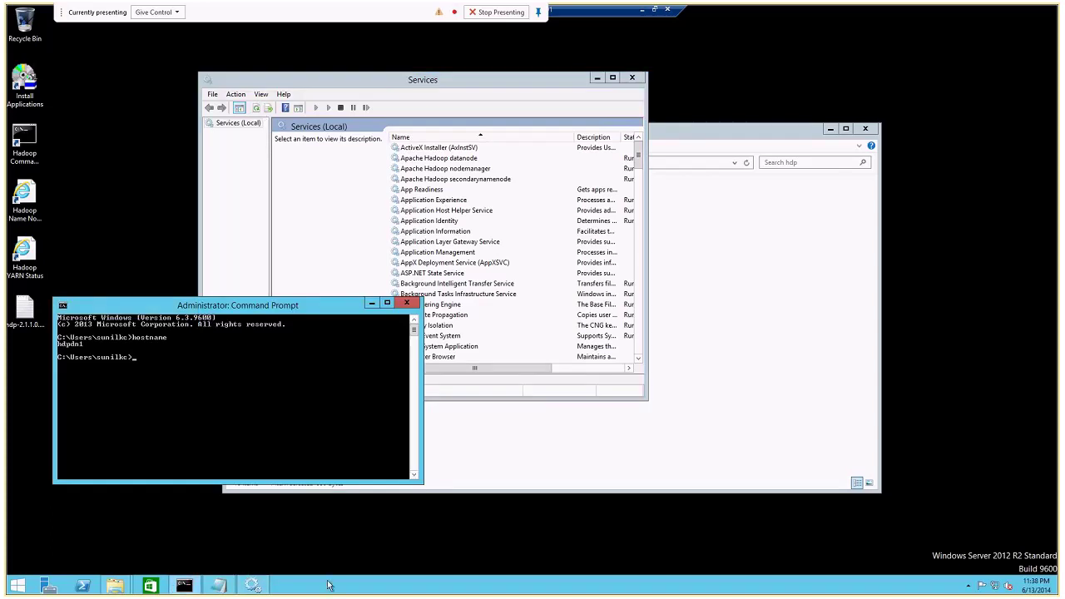
Open the C:\hadoop\hdp folder on the data node in Explorer.
{"action": "left_click", "coordinate": [115, 586]}
{"action": "left_click", "coordinate": [176, 554]}
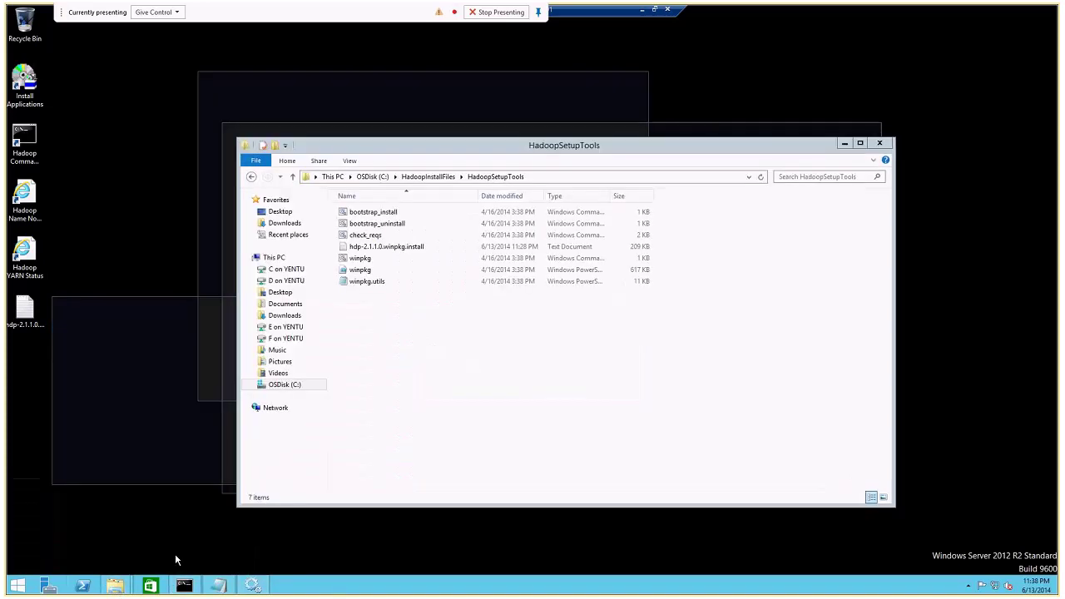
{"action": "left_click", "coordinate": [372, 176]}
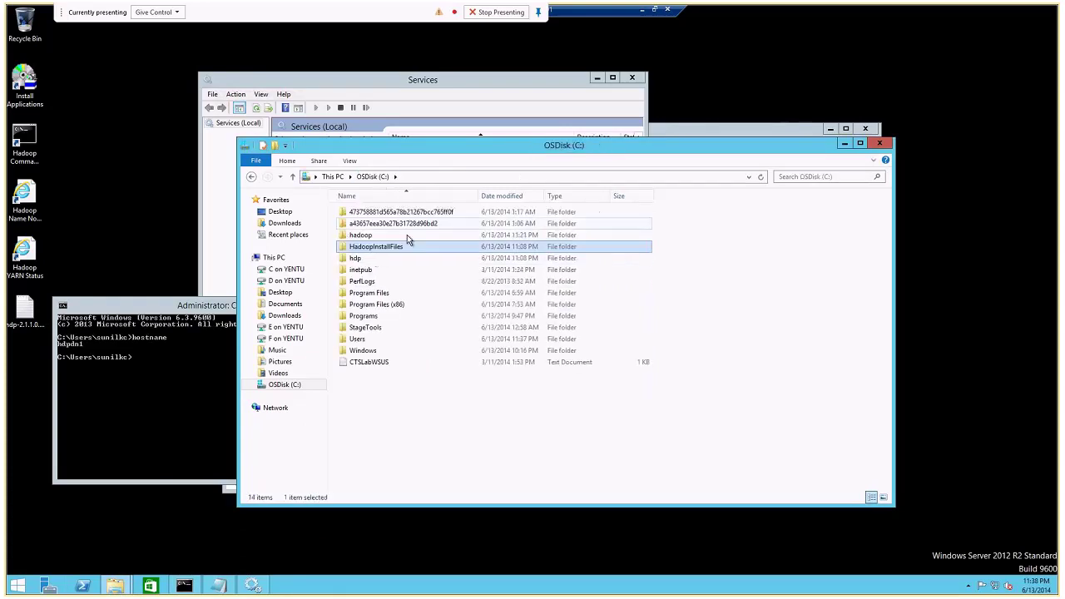
{"action": "left_click", "coordinate": [354, 236]}
{"action": "double_click", "coordinate": [355, 236]}
{"action": "double_click", "coordinate": [354, 241]}
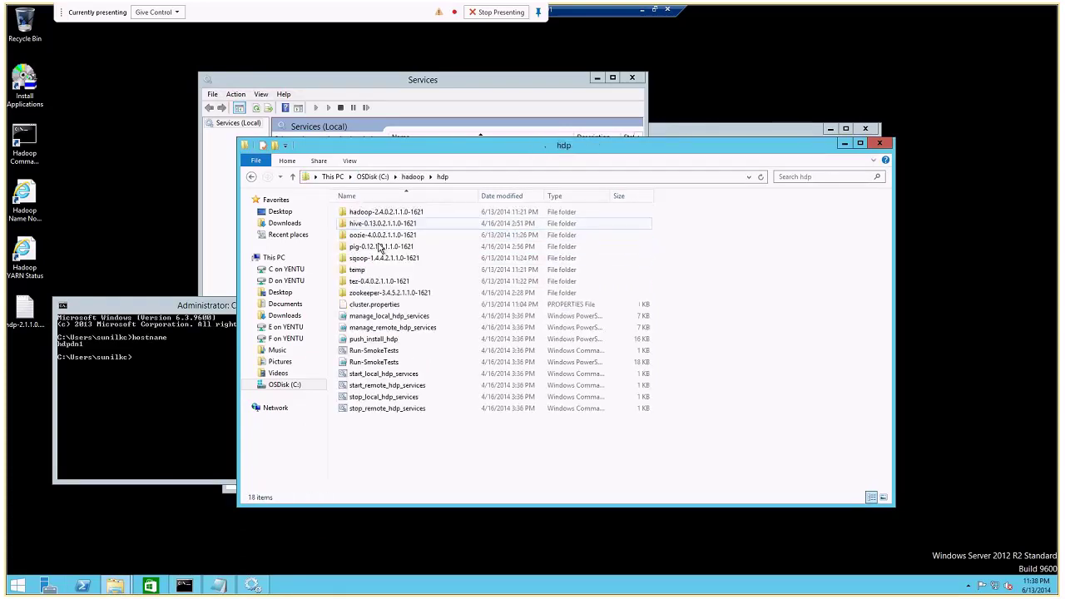
Widen the Services window to show more columns, then switch to the 01hdpnn namenode session.
{"action": "left_click", "coordinate": [425, 97]}
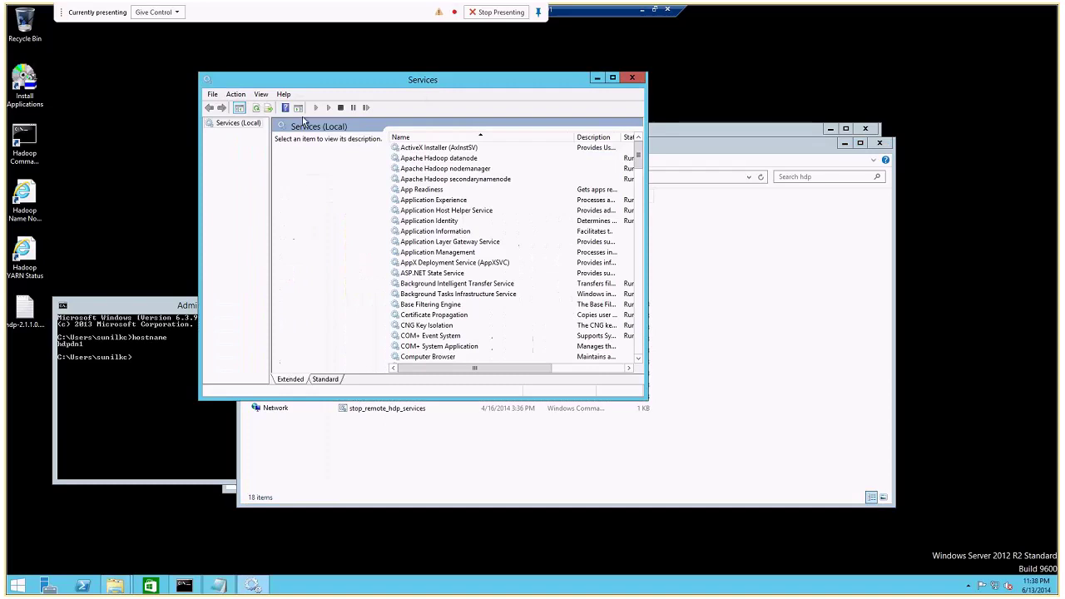
{"action": "left_click", "coordinate": [749, 220]}
{"action": "left_click", "coordinate": [636, 131]}
{"action": "left_click_drag", "start_coordinate": [647, 166], "coordinate": [838, 190]}
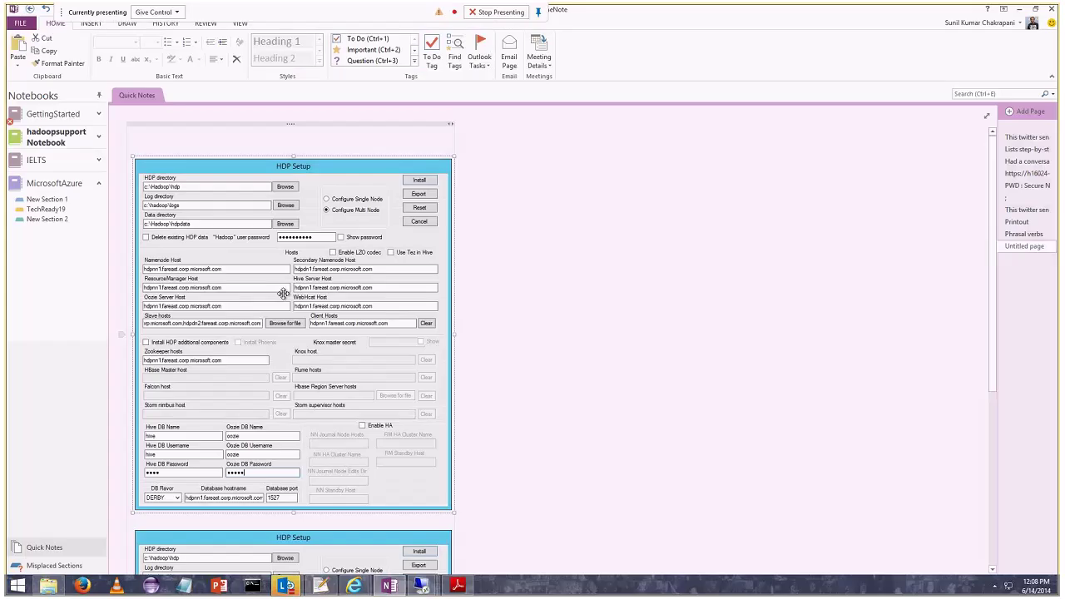
{"action": "left_click", "coordinate": [422, 586]}
{"action": "left_click", "coordinate": [171, 494]}
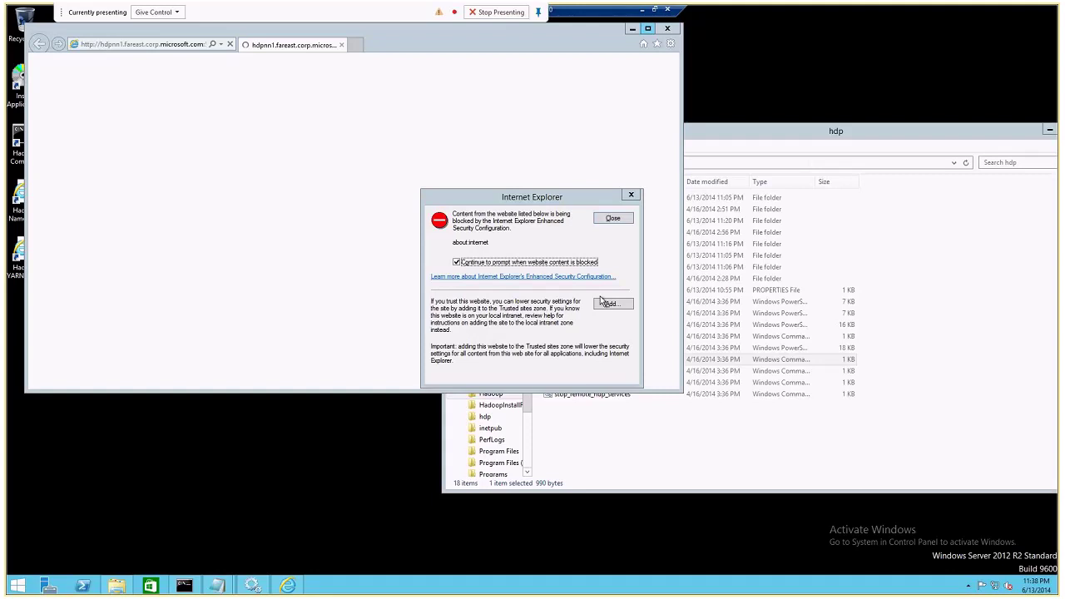
Add about:internet to Internet Explorer's Trusted sites from the blocked-content prompt.
{"action": "left_click", "coordinate": [608, 247]}
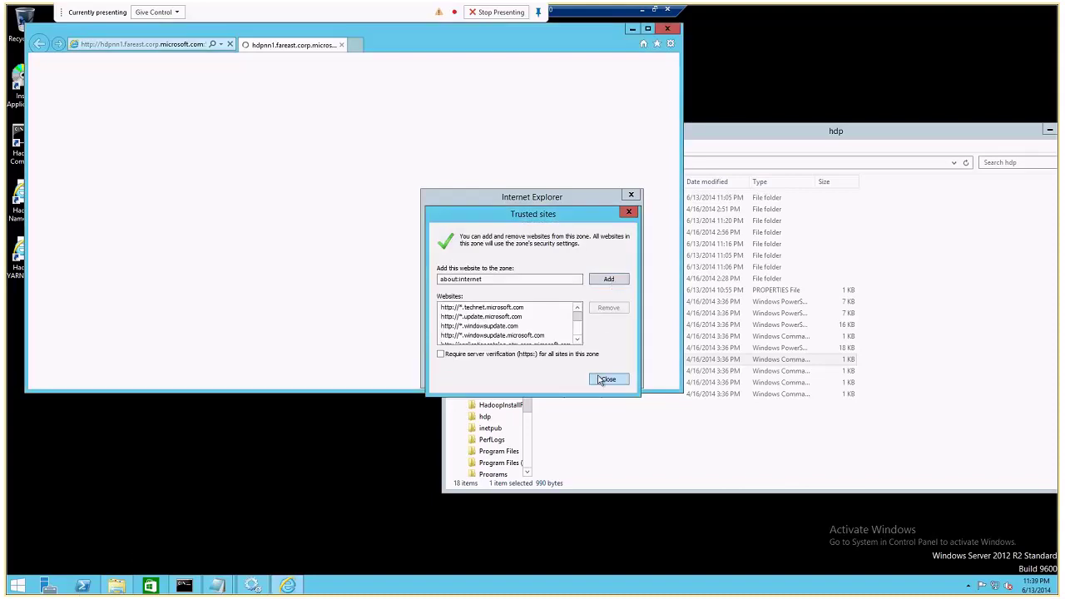
{"action": "left_click", "coordinate": [608, 379]}
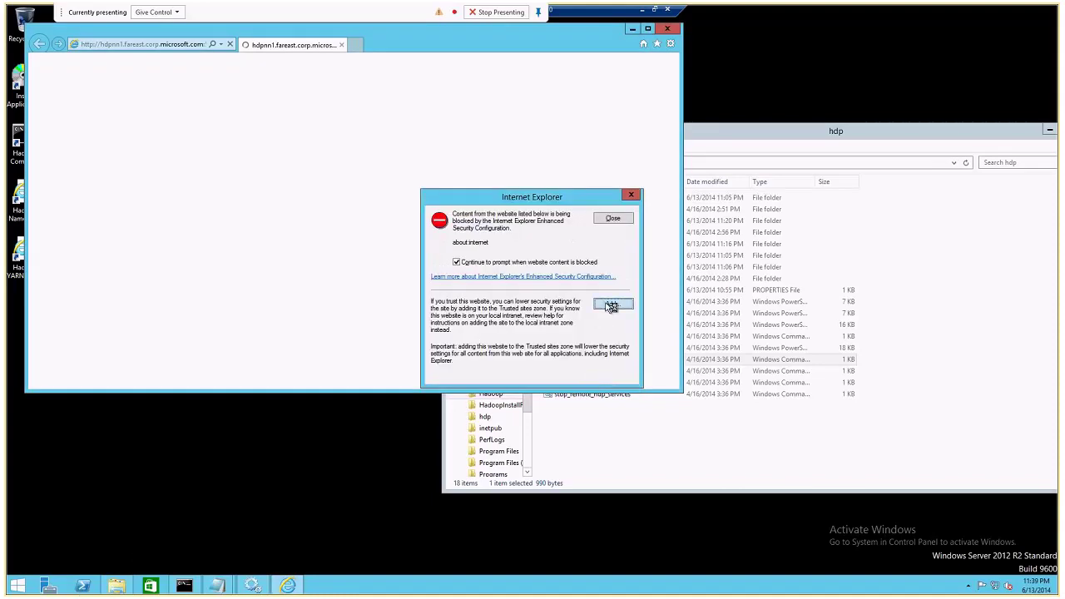
{"action": "left_click", "coordinate": [611, 304]}
{"action": "left_click", "coordinate": [614, 284]}
{"action": "left_click", "coordinate": [610, 380]}
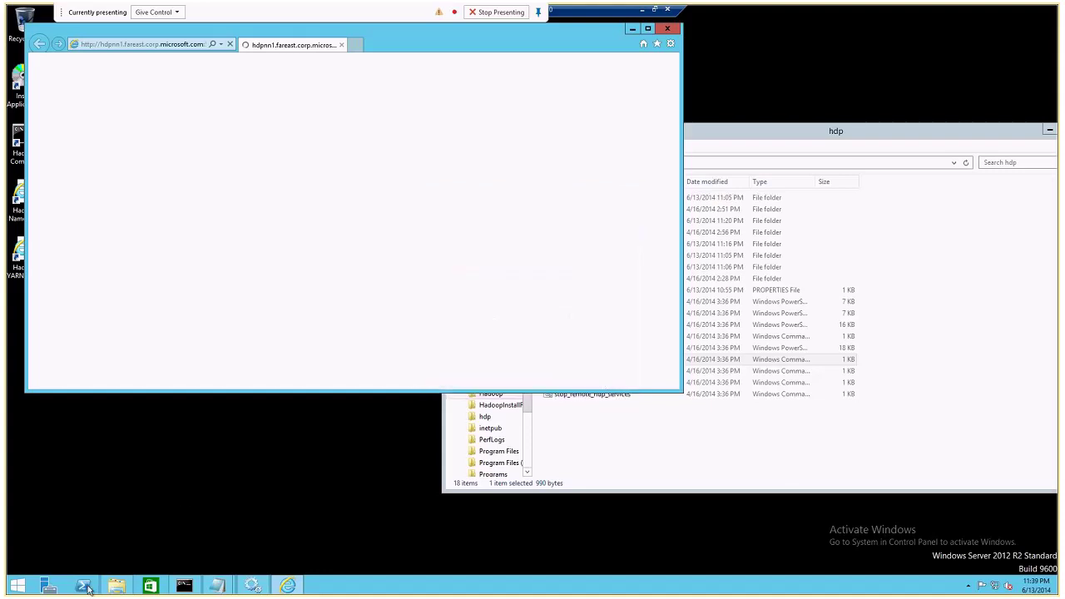
{"action": "left_click", "coordinate": [46, 586]}
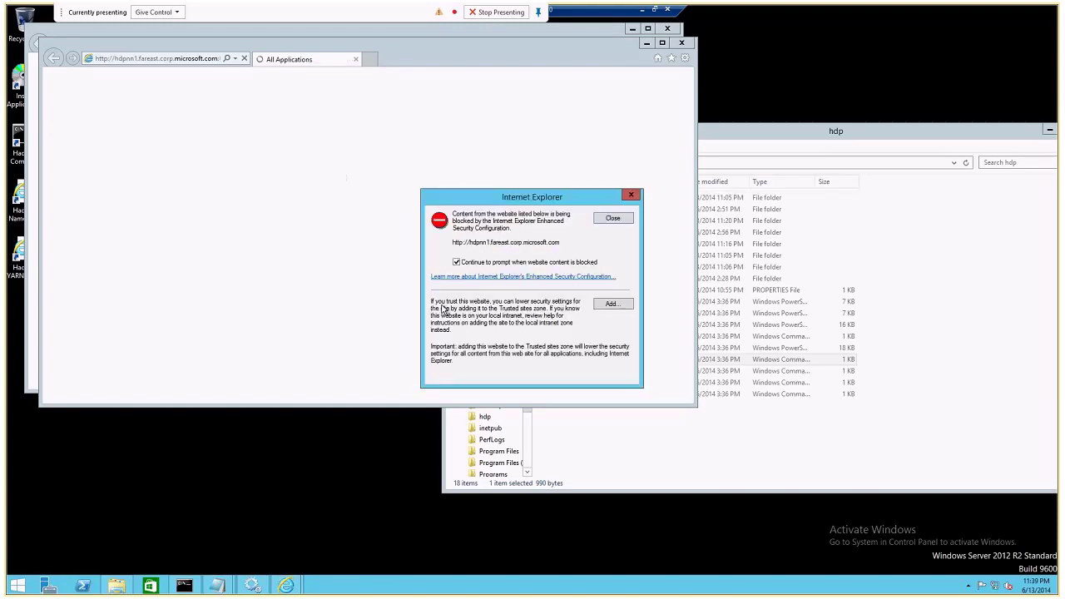
{"action": "left_click", "coordinate": [611, 305]}
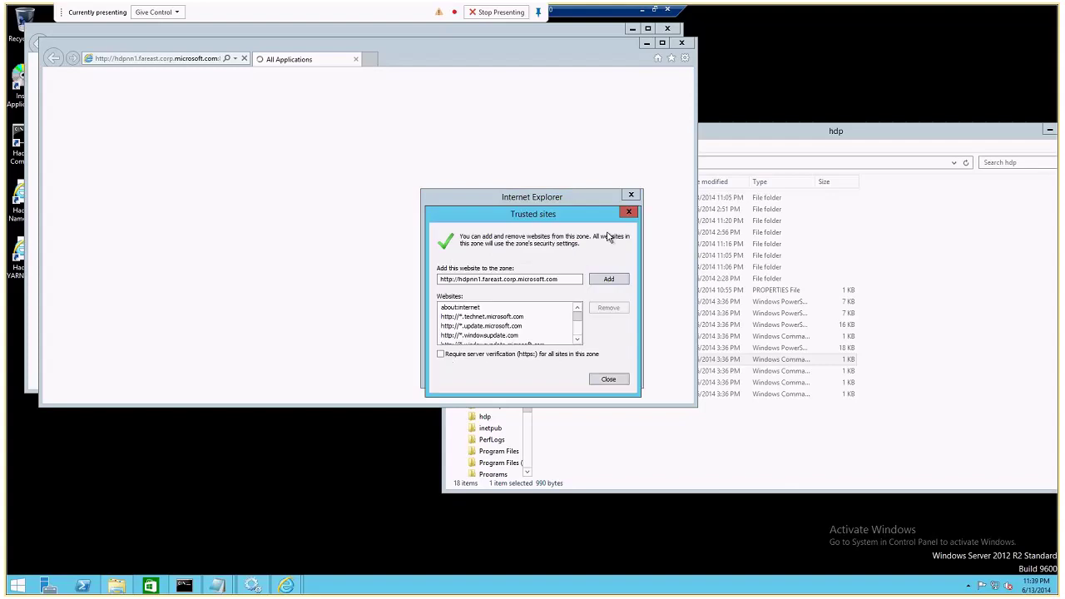
{"action": "left_click", "coordinate": [605, 281]}
{"action": "left_click", "coordinate": [603, 378]}
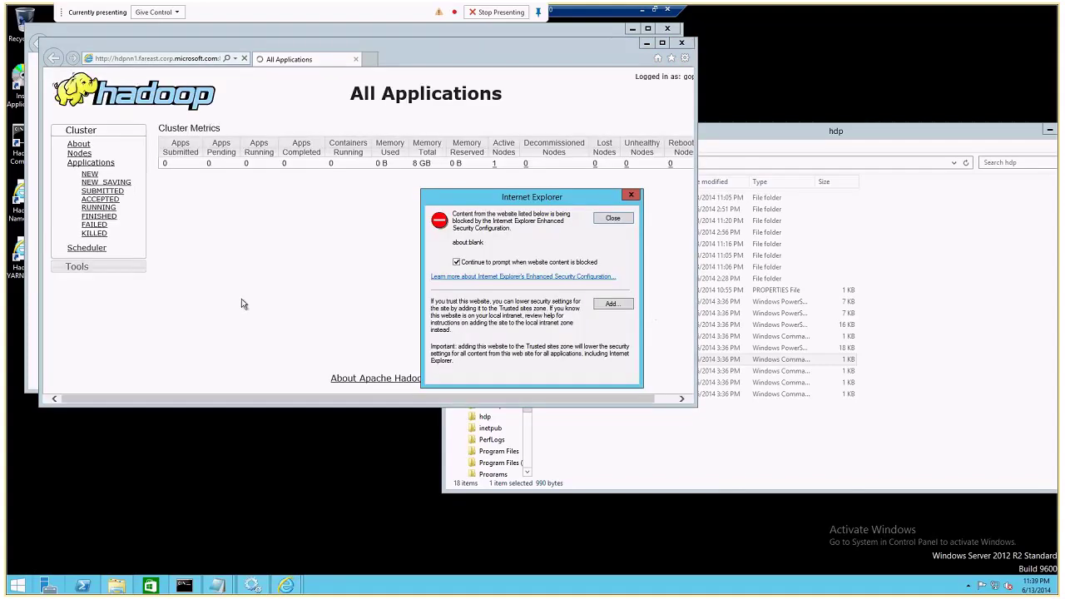
Add about:blank to Trusted sites, maximize the browser, and show the cluster's Nodes list.
{"action": "left_click", "coordinate": [612, 304]}
{"action": "left_click", "coordinate": [609, 280]}
{"action": "left_click", "coordinate": [607, 379]}
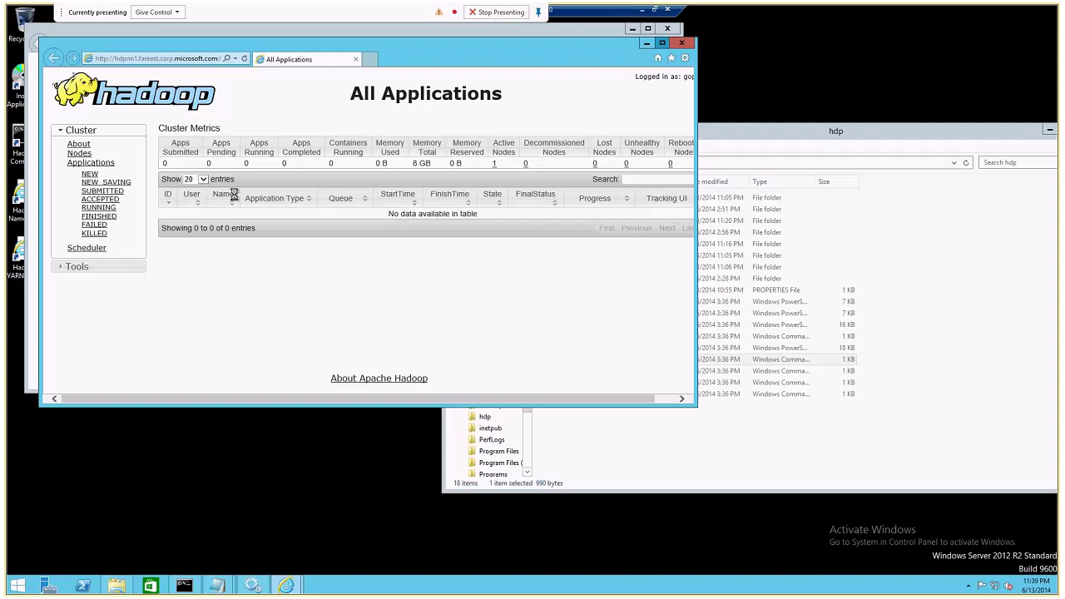
{"action": "key", "text": "super+Up"}
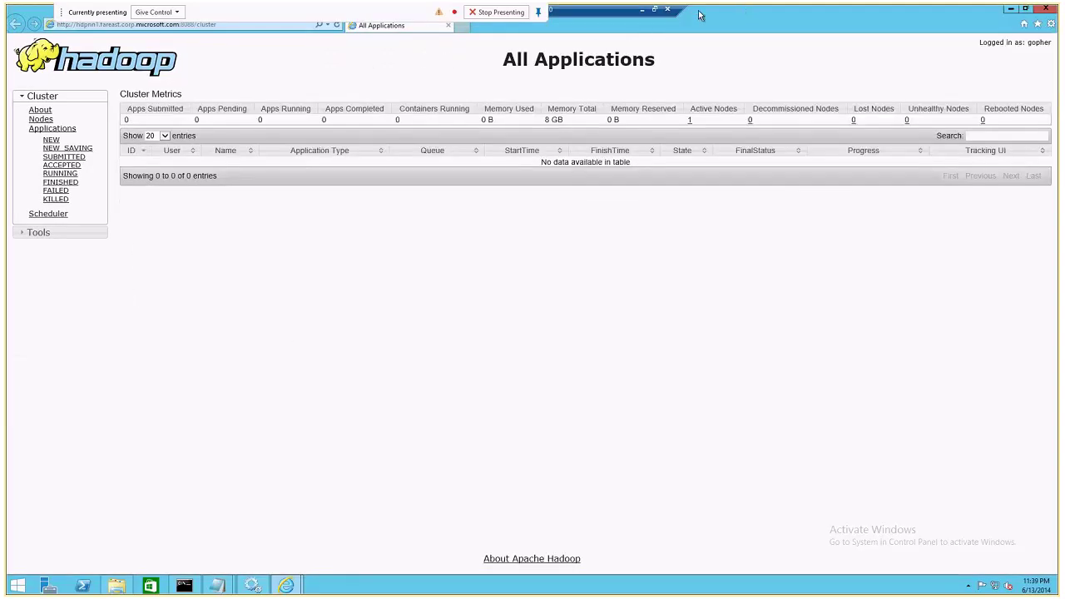
{"action": "left_click", "coordinate": [42, 122]}
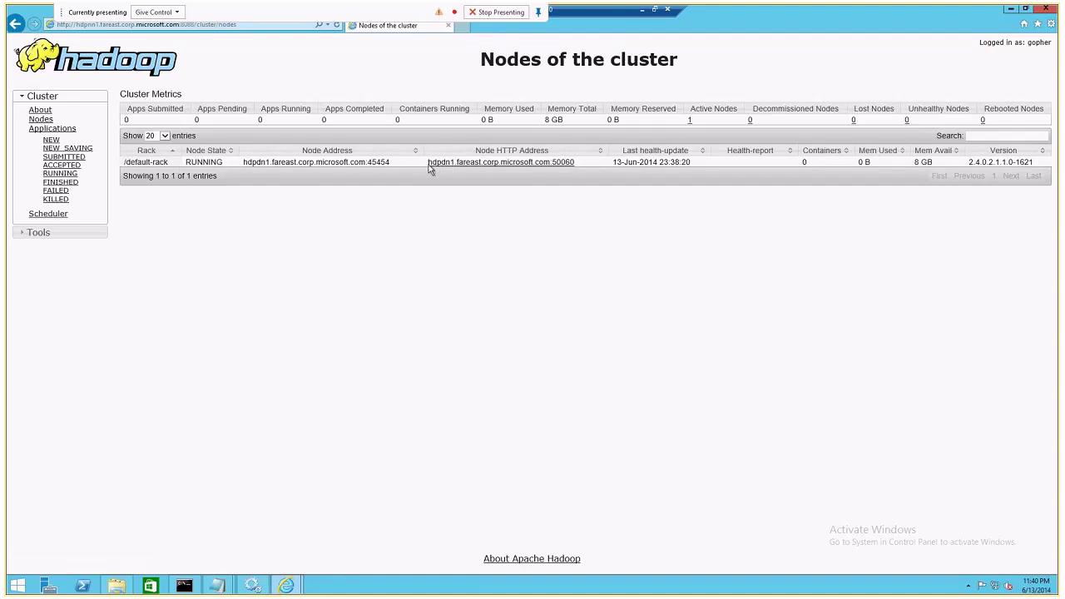
Run hostname in a Command Prompt on the namenode.
{"action": "left_click", "coordinate": [255, 584]}
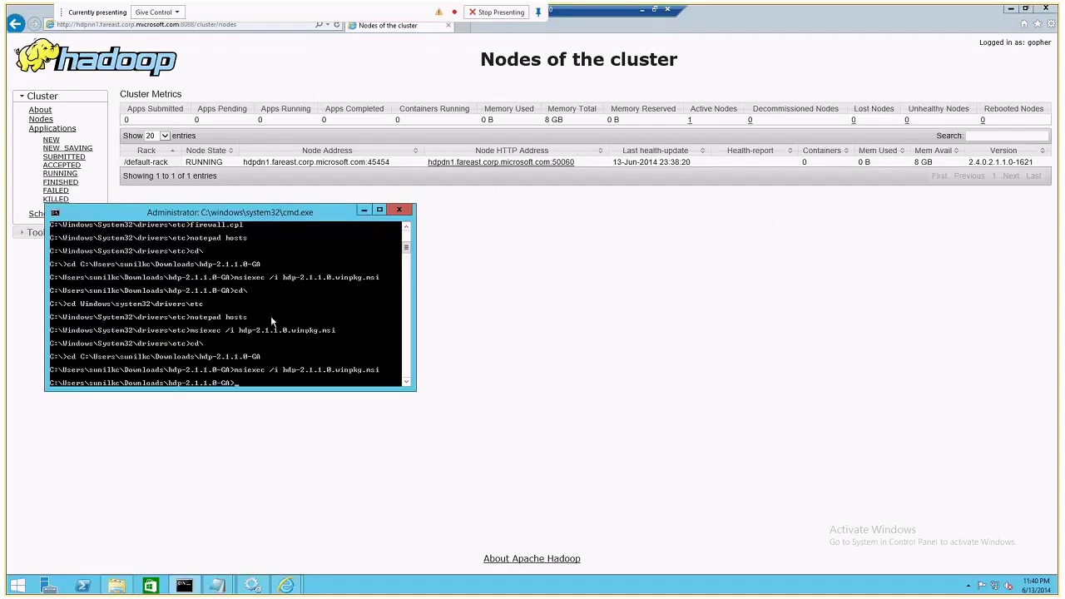
{"action": "type", "text": "hostna"}
{"action": "key", "text": "BackSpace"}
{"action": "key", "text": "BackSpace"}
{"action": "key", "text": "BackSpace"}
{"action": "type", "text": "tname"}
{"action": "key", "text": "Return"}
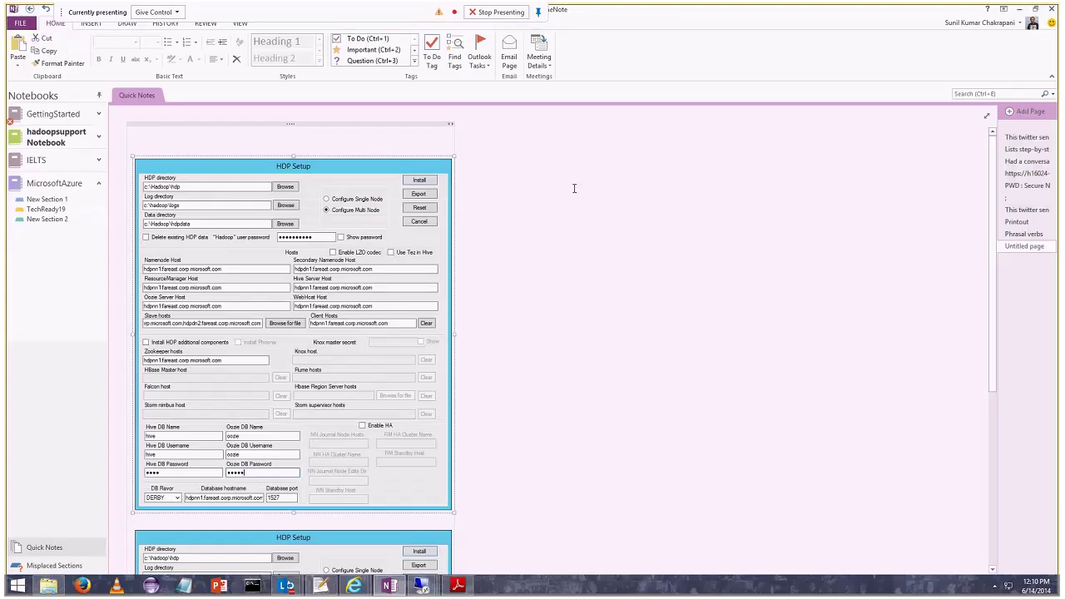
Check the HDPDN2 session, then switch to SetupNotes.txt on the local machine.
{"action": "mouse_move", "coordinate": [420, 585]}
{"action": "left_click", "coordinate": [459, 511]}
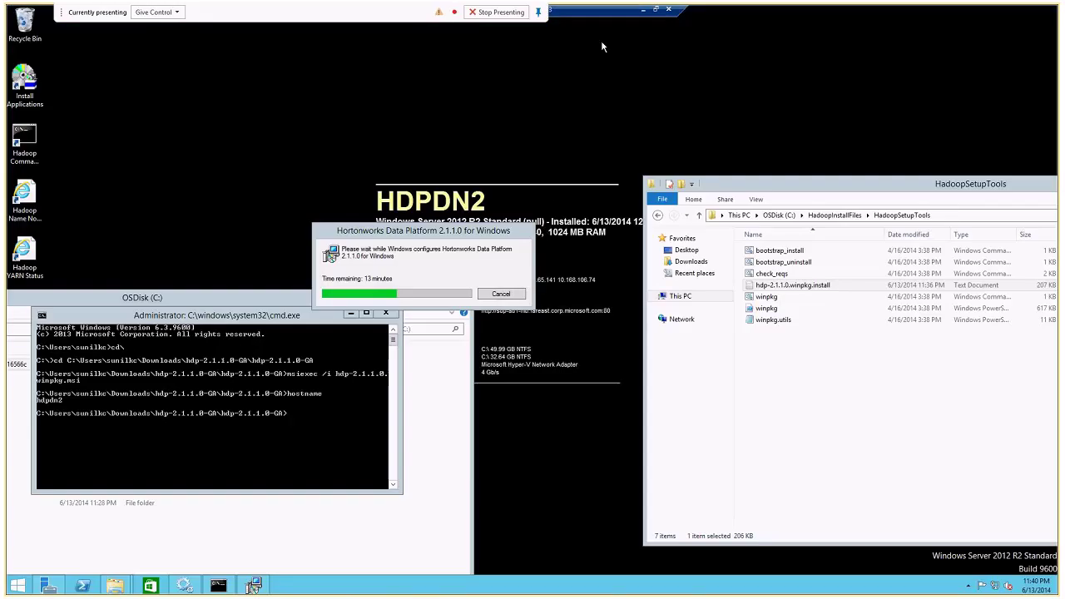
{"action": "left_click", "coordinate": [642, 10]}
{"action": "key", "text": "alt+Tab"}
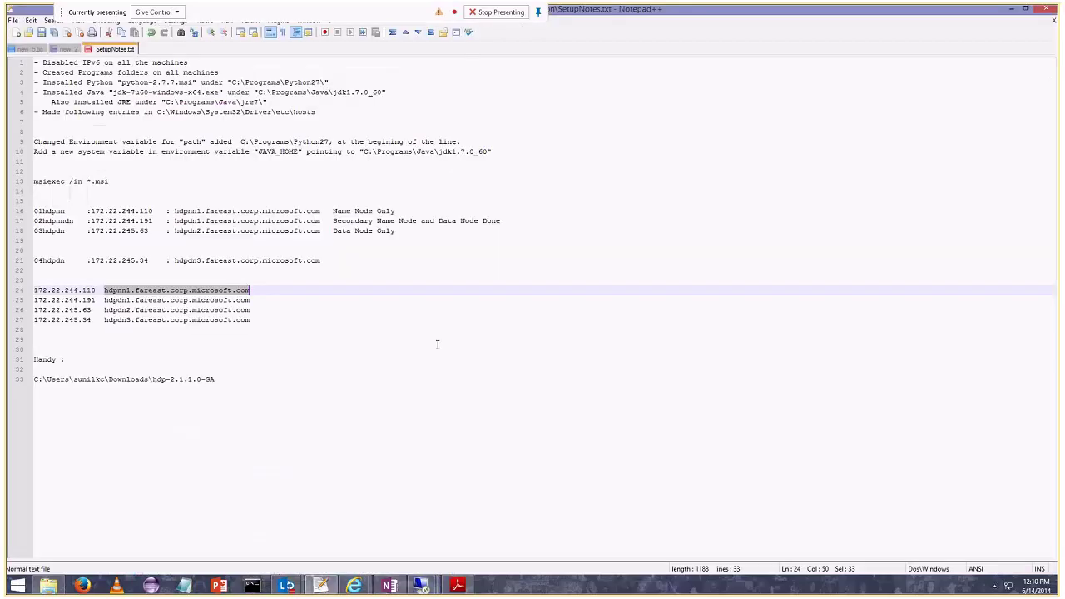
Review the setup notes: IPv6, Python, JDK, hosts file entries and JAVA_HOME environment variables.
{"action": "left_click", "coordinate": [42, 62]}
{"action": "key", "text": "shift+End"}
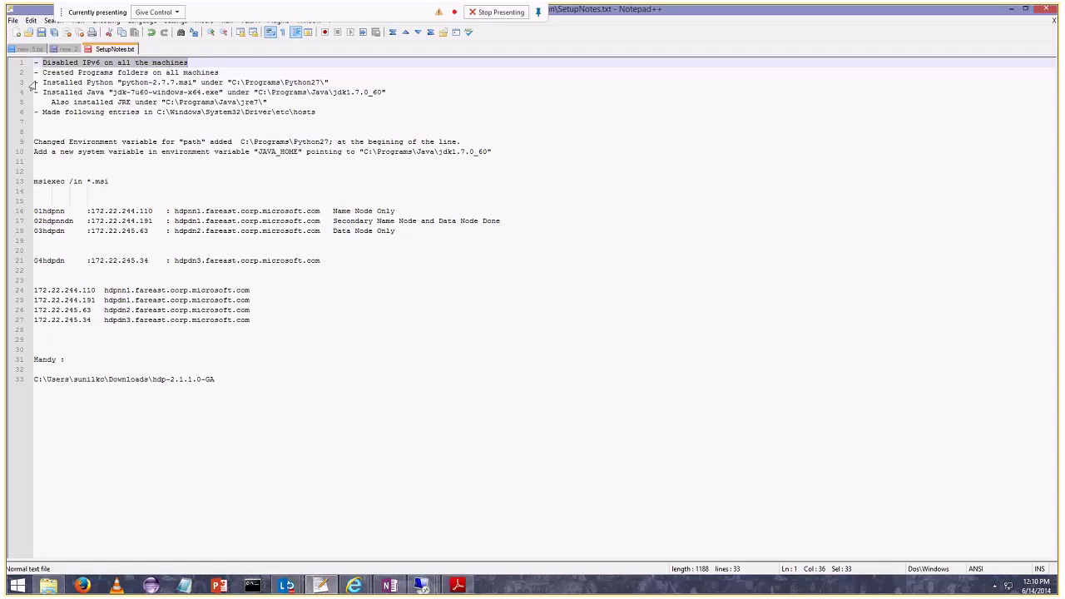
{"action": "left_click_drag", "start_coordinate": [43, 74], "coordinate": [221, 81]}
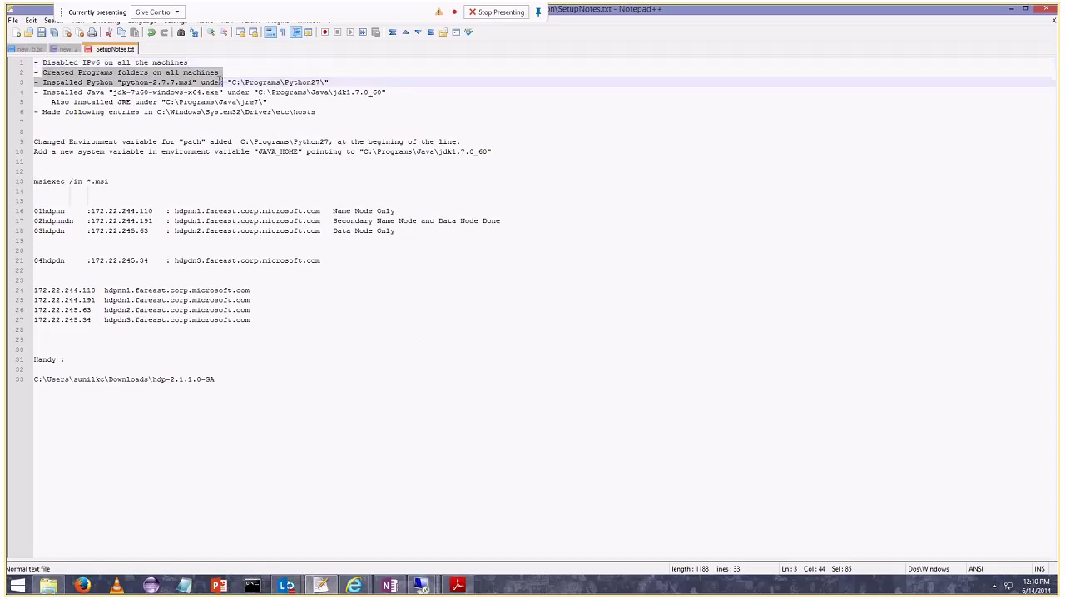
{"action": "double_click", "coordinate": [120, 92]}
{"action": "left_click_drag", "start_coordinate": [326, 113], "coordinate": [43, 106]}
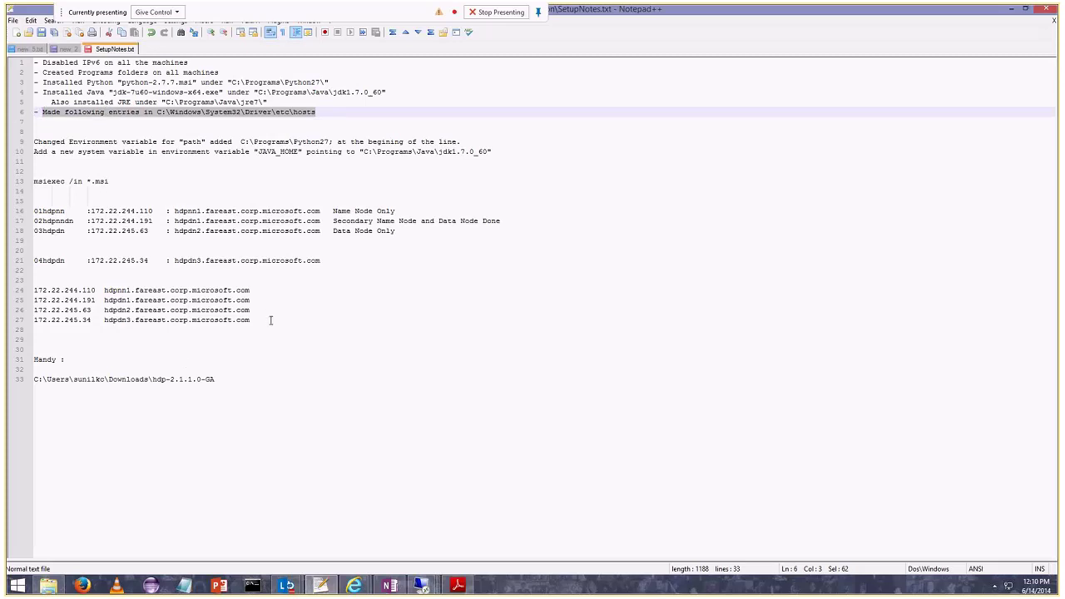
{"action": "left_click_drag", "start_coordinate": [271, 320], "coordinate": [10, 279]}
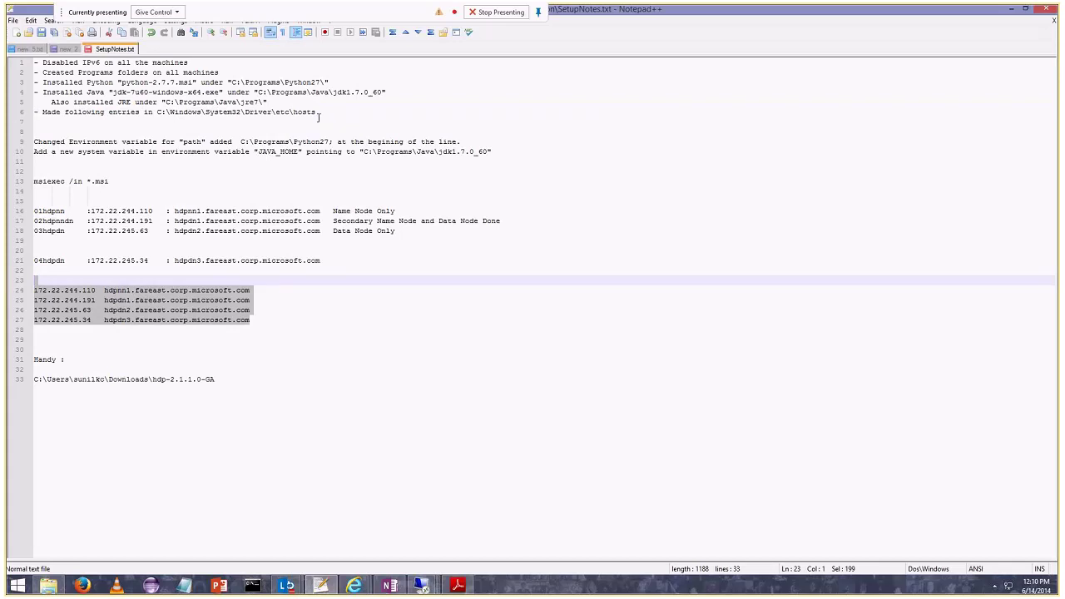
{"action": "double_click", "coordinate": [304, 112]}
{"action": "left_click_drag", "start_coordinate": [505, 152], "coordinate": [7, 141]}
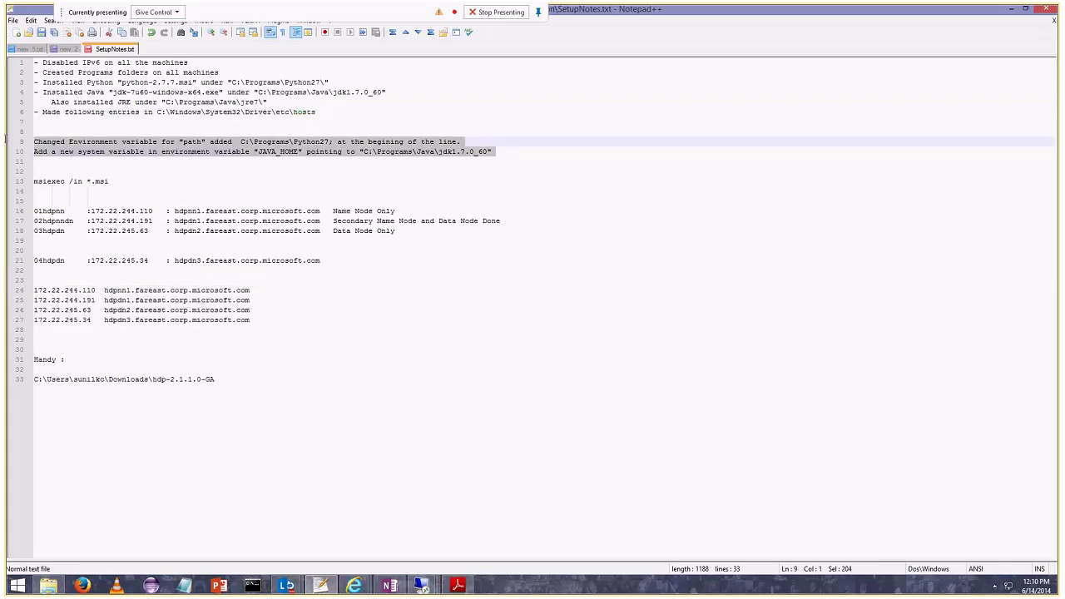
{"action": "left_click", "coordinate": [171, 172]}
{"action": "left_click", "coordinate": [316, 143]}
{"action": "double_click", "coordinate": [277, 151]}
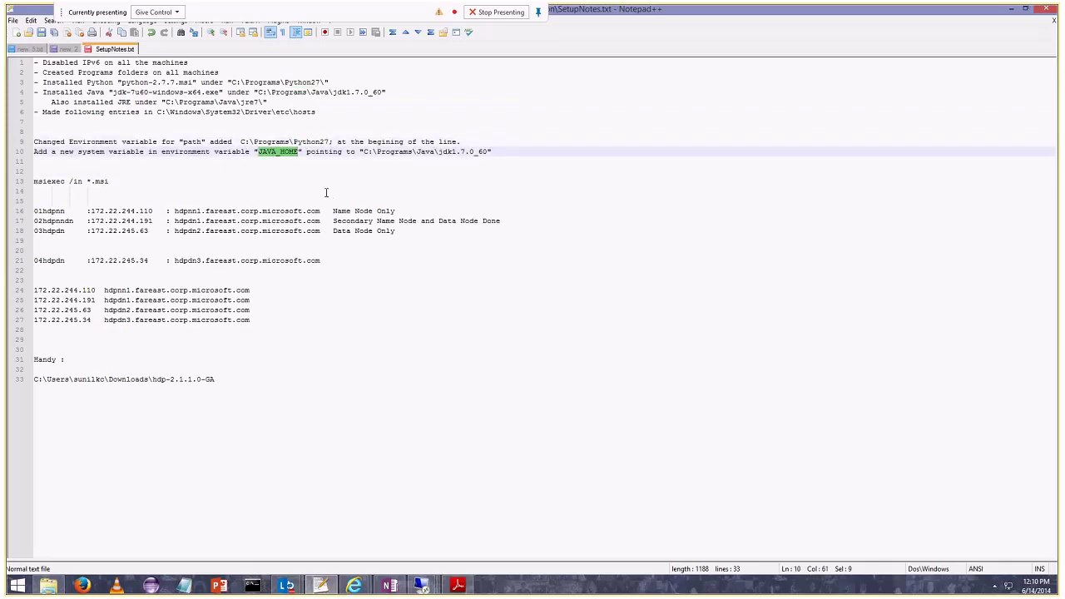
Correct the line 13 install command to 'msiexec /i *.msi' and bring up OneNote.
{"action": "double_click", "coordinate": [36, 182]}
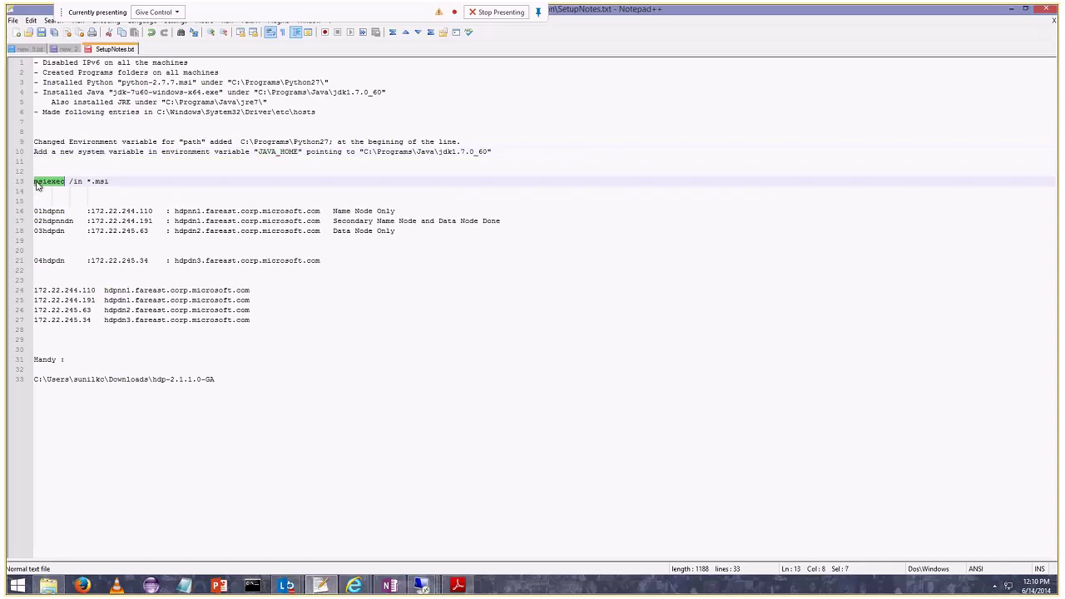
{"action": "left_click", "coordinate": [81, 183]}
{"action": "key", "text": "BackSpace"}
{"action": "left_click", "coordinate": [387, 586]}
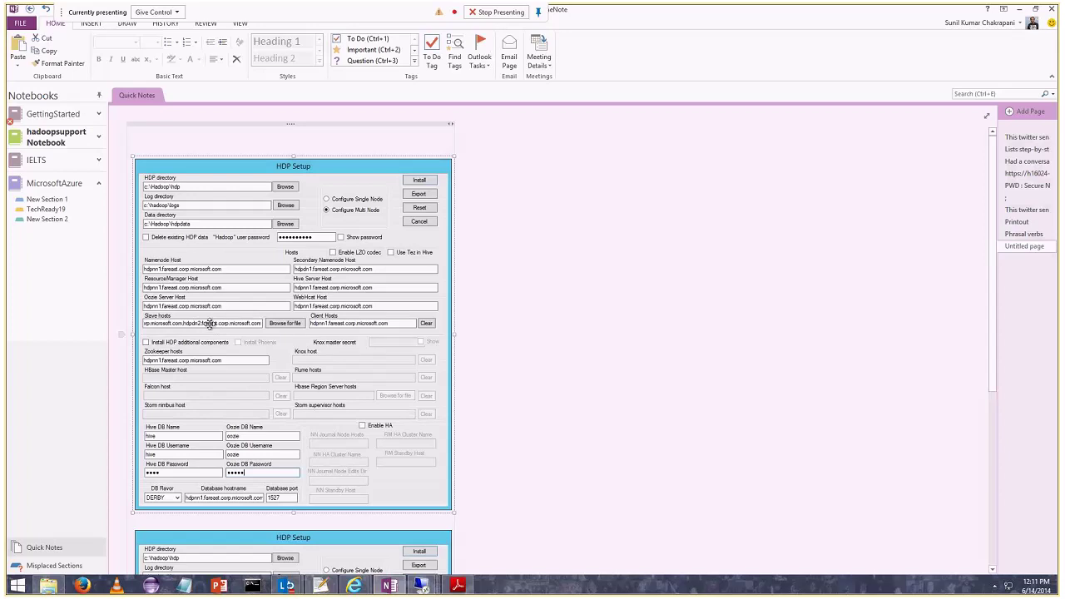
Scroll through the saved HDP Setup screenshots, then switch to the data node's Remote Desktop session.
{"action": "scroll", "coordinate": [235, 261], "scroll_direction": "down", "scroll_amount": 1}
{"action": "scroll", "coordinate": [236, 261], "scroll_direction": "down", "scroll_amount": 2}
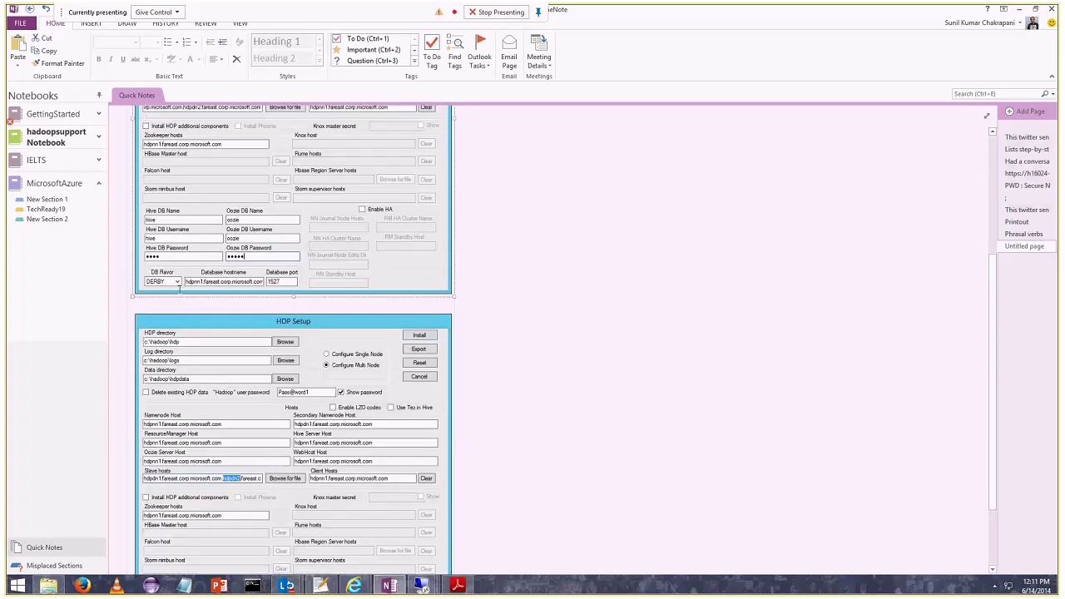
{"action": "scroll", "coordinate": [293, 352], "scroll_direction": "down", "scroll_amount": 1}
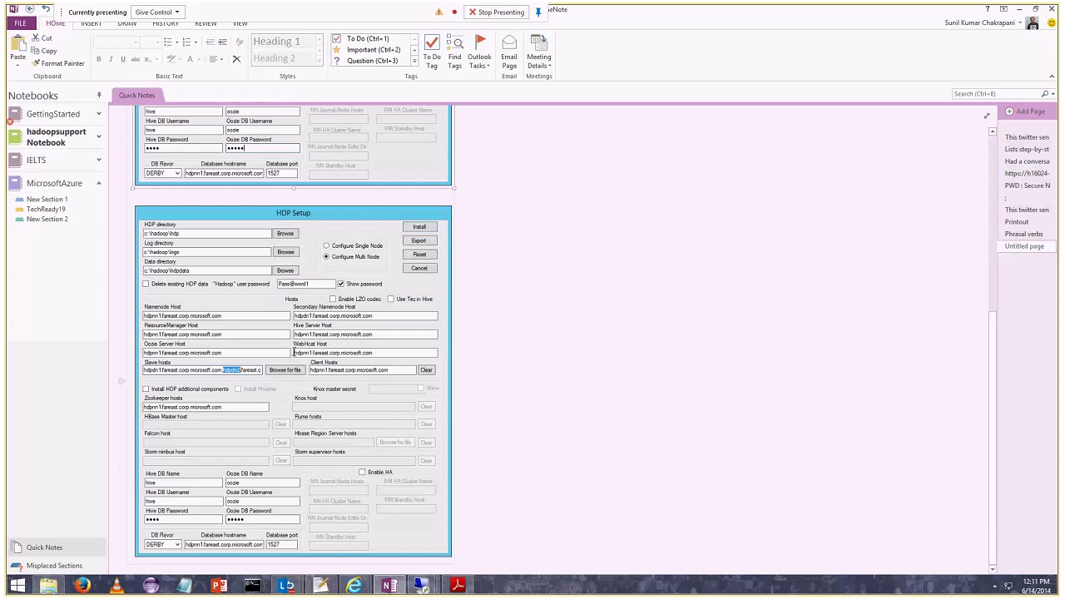
{"action": "scroll", "coordinate": [321, 386], "scroll_direction": "down", "scroll_amount": 5}
{"action": "scroll", "coordinate": [321, 386], "scroll_direction": "down", "scroll_amount": 2}
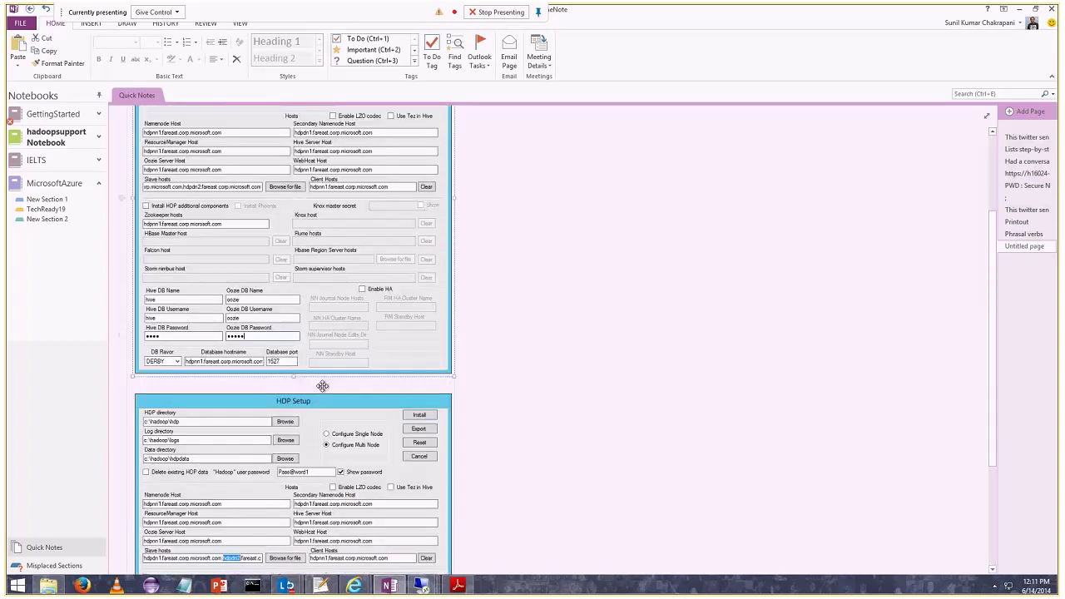
{"action": "scroll", "coordinate": [322, 385], "scroll_direction": "down", "scroll_amount": 2}
{"action": "mouse_move", "coordinate": [432, 589]}
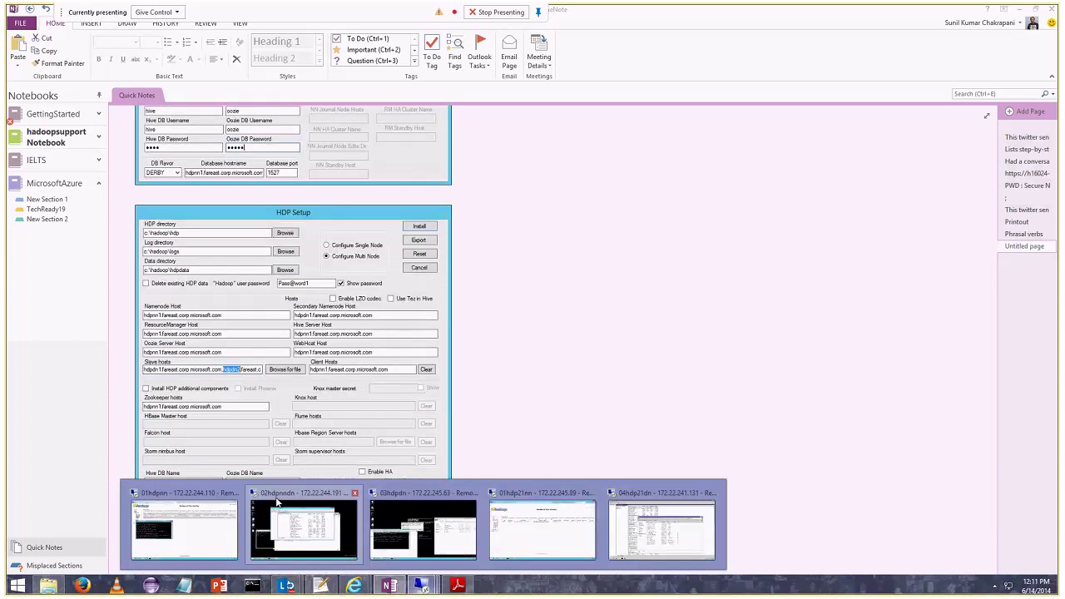
{"action": "left_click", "coordinate": [279, 524]}
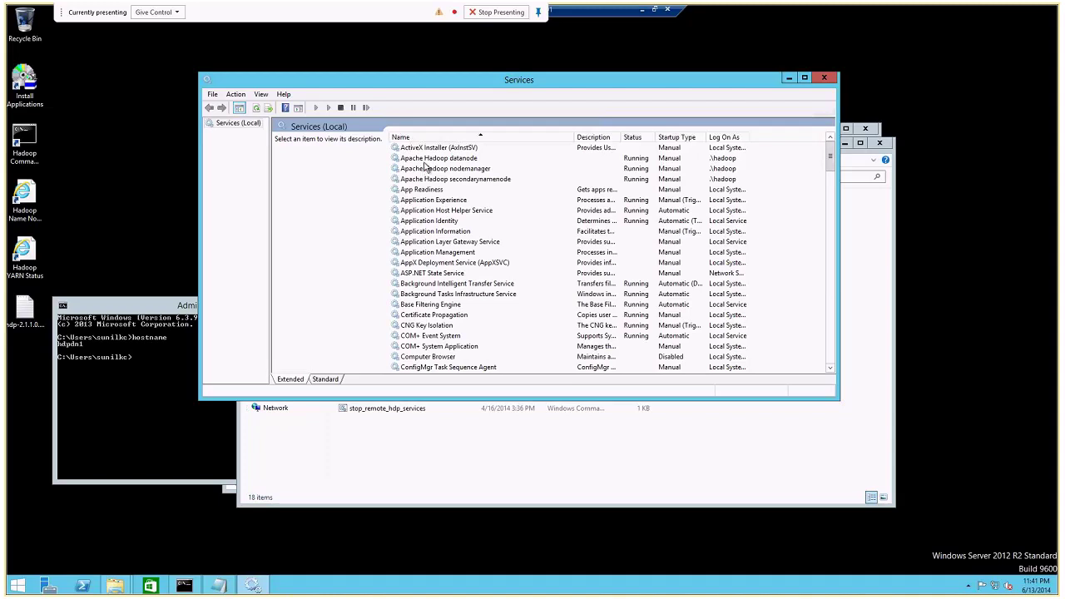
Check the status of the Apache Hadoop datanode and nodemanager services in Services.
{"action": "left_click", "coordinate": [425, 161]}
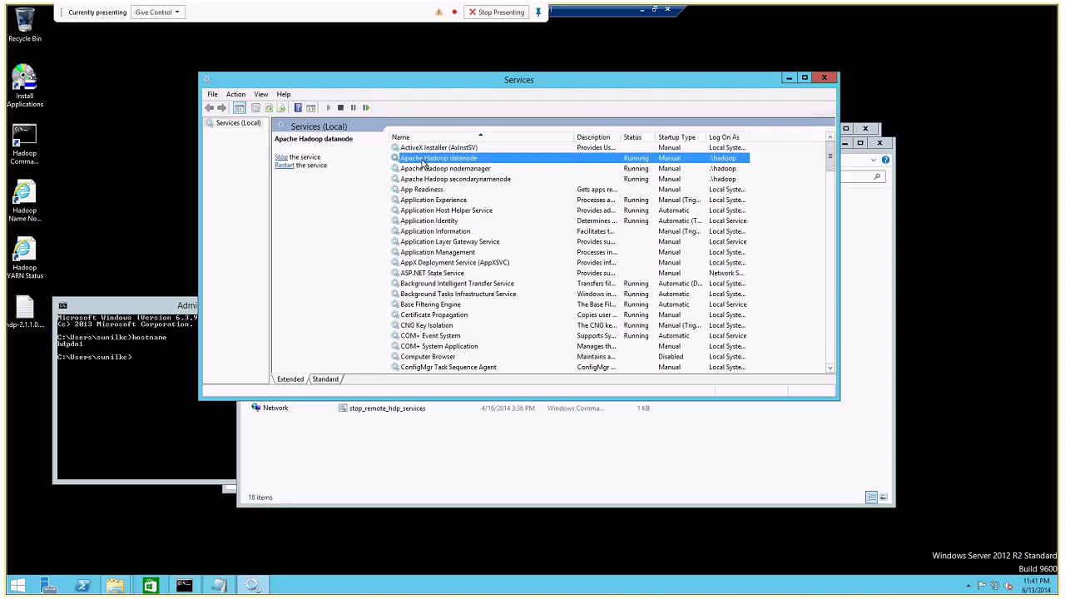
{"action": "left_click", "coordinate": [449, 170]}
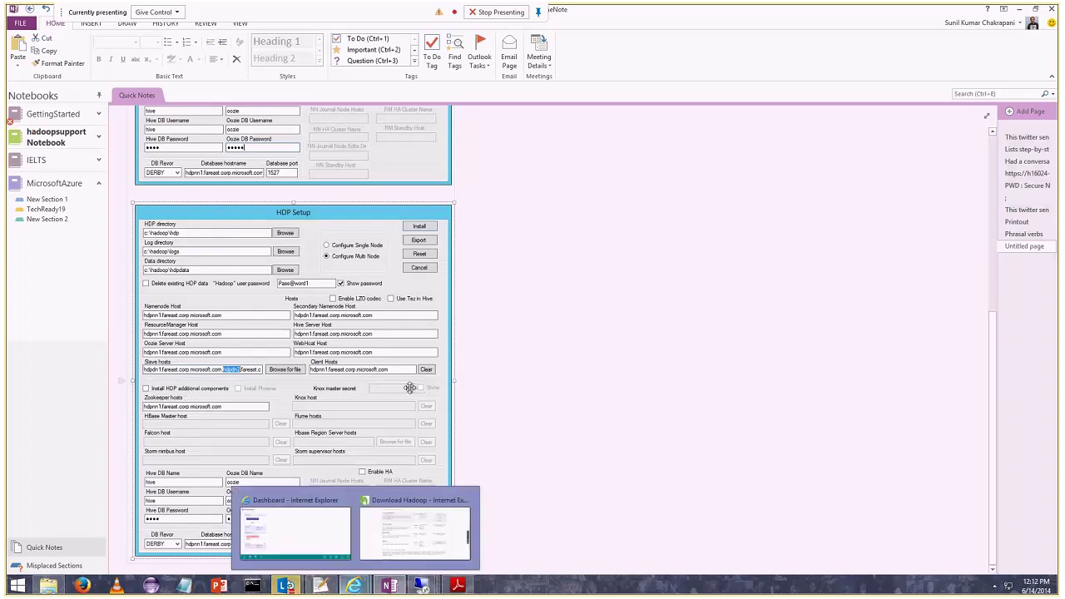
{"action": "mouse_move", "coordinate": [422, 585]}
{"action": "left_click", "coordinate": [179, 511]}
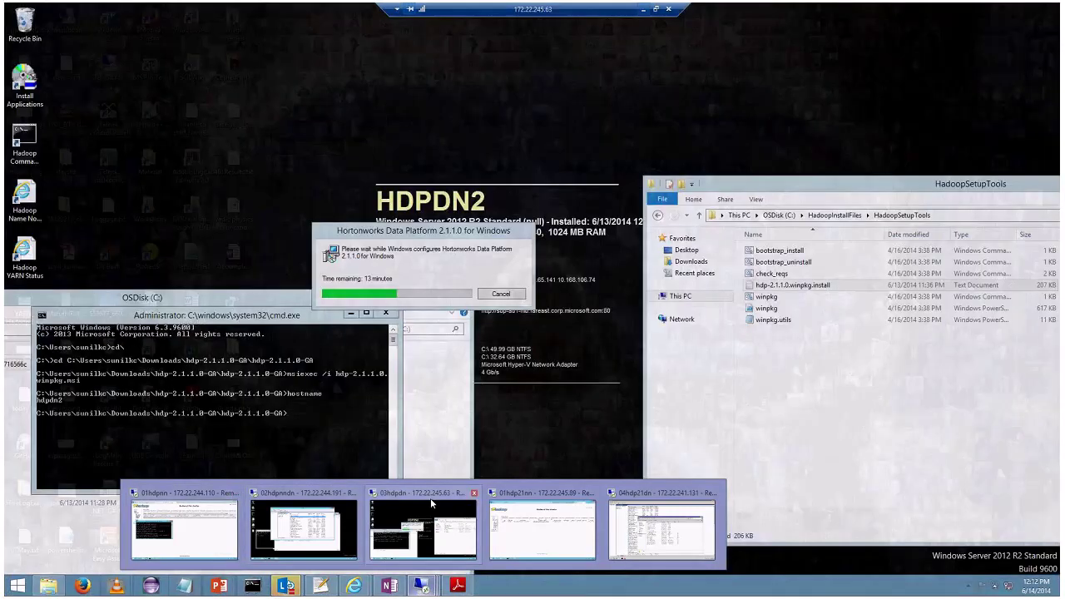
{"action": "left_click", "coordinate": [431, 498]}
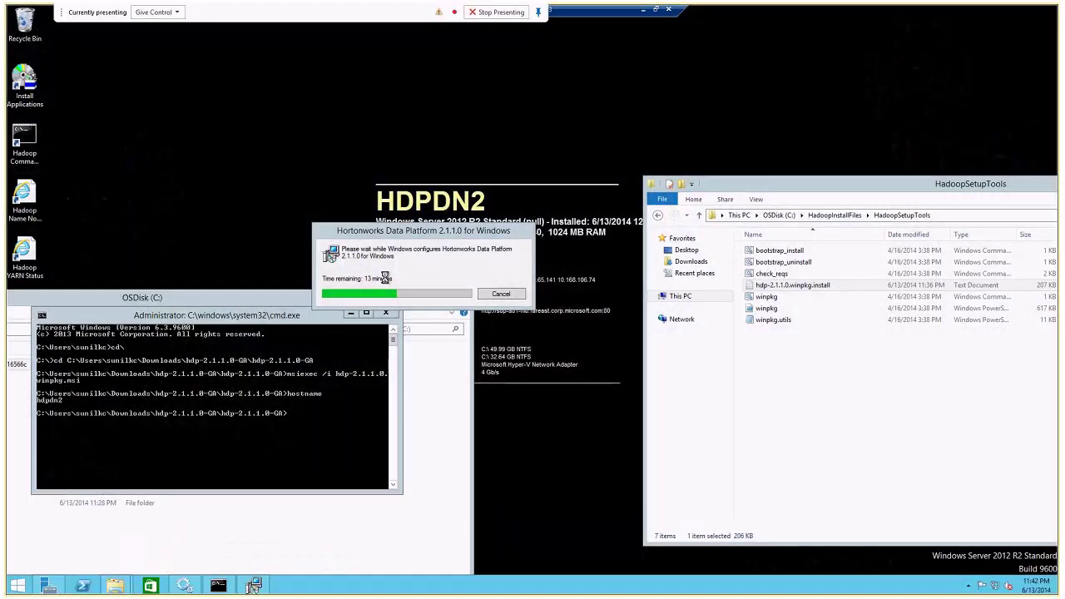
{"action": "left_click", "coordinate": [642, 9]}
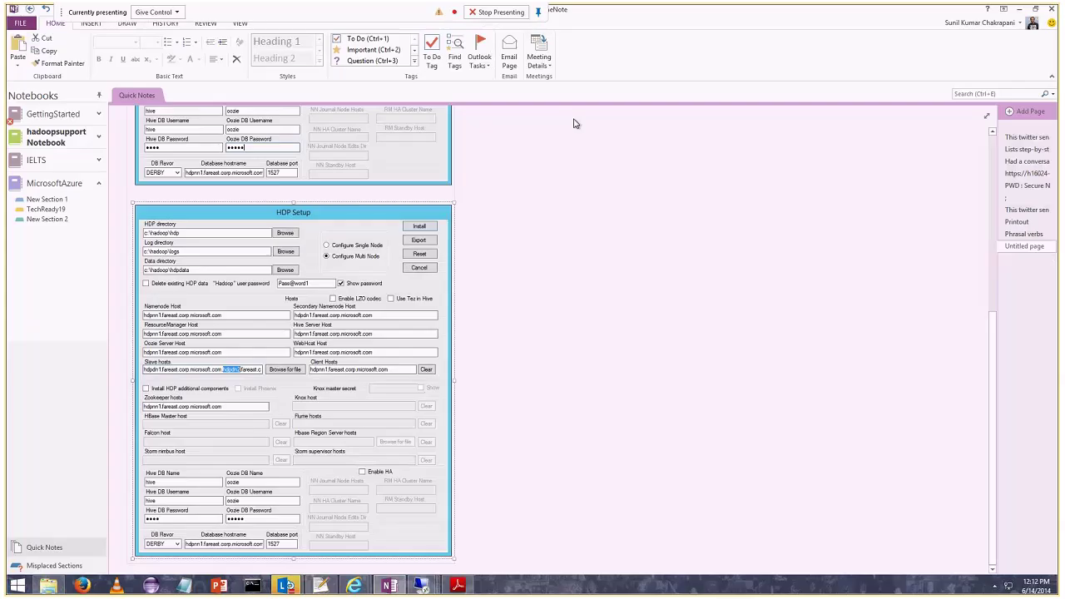
{"action": "mouse_move", "coordinate": [347, 587]}
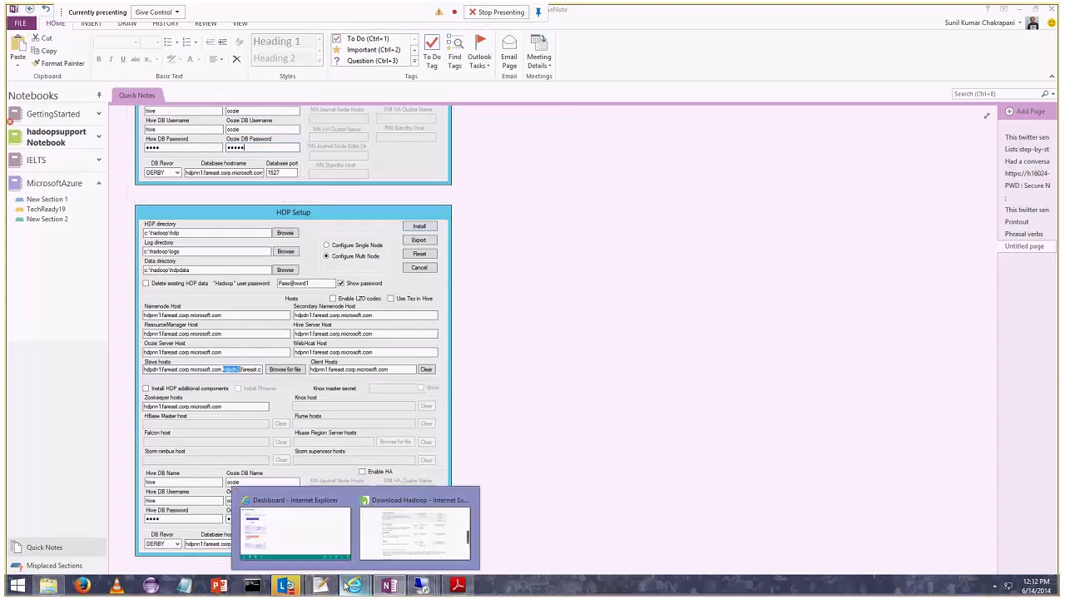
{"action": "mouse_move", "coordinate": [422, 587]}
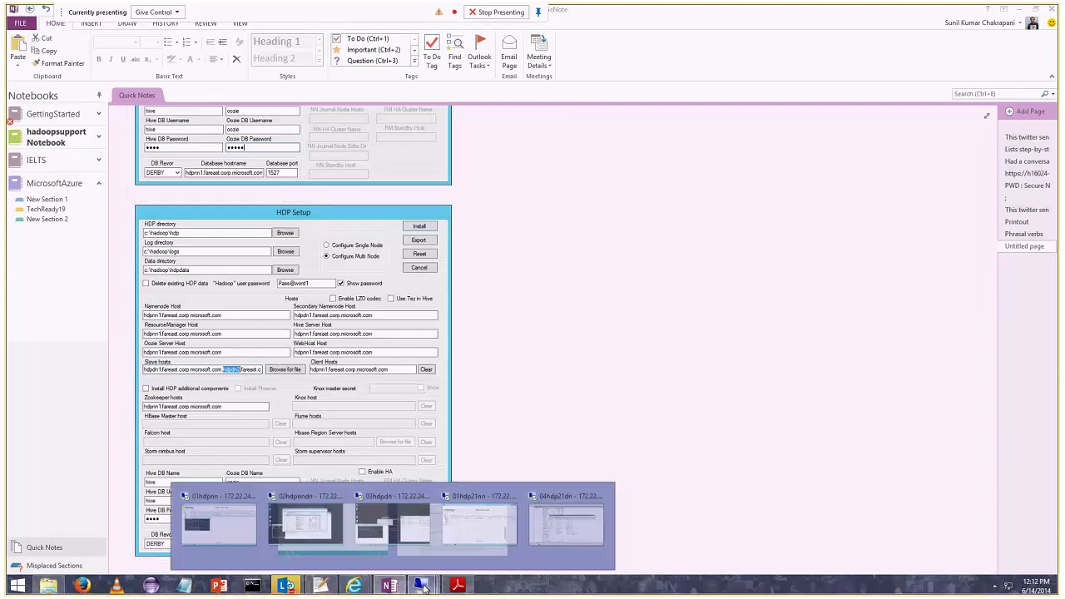
{"action": "left_click", "coordinate": [550, 368]}
{"action": "scroll", "coordinate": [549, 368], "scroll_direction": "up", "scroll_amount": 3}
{"action": "scroll", "coordinate": [550, 367], "scroll_direction": "up", "scroll_amount": 1}
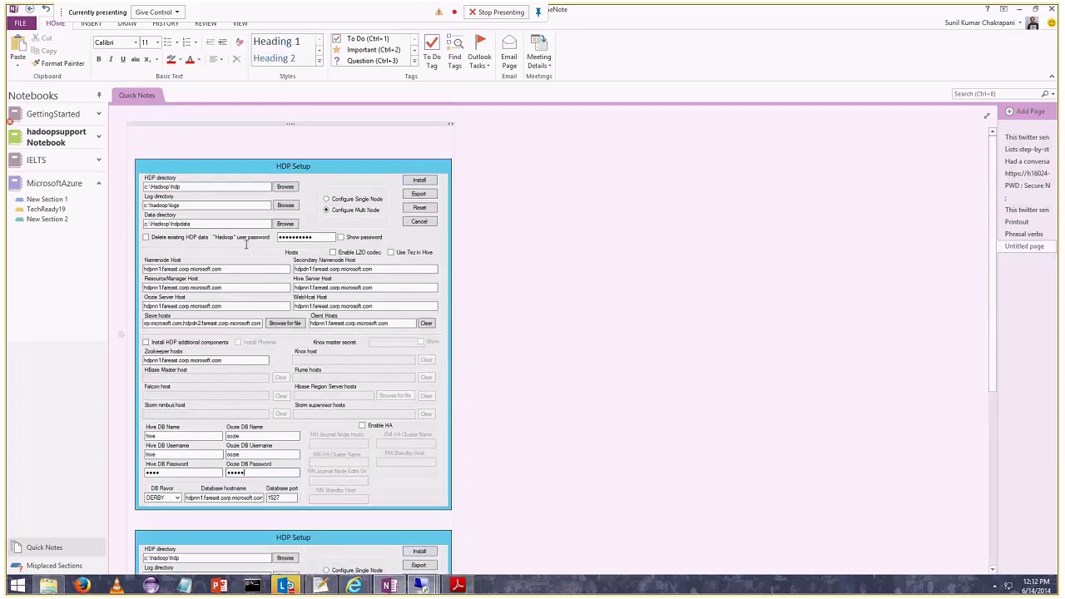
{"action": "left_click", "coordinate": [298, 254]}
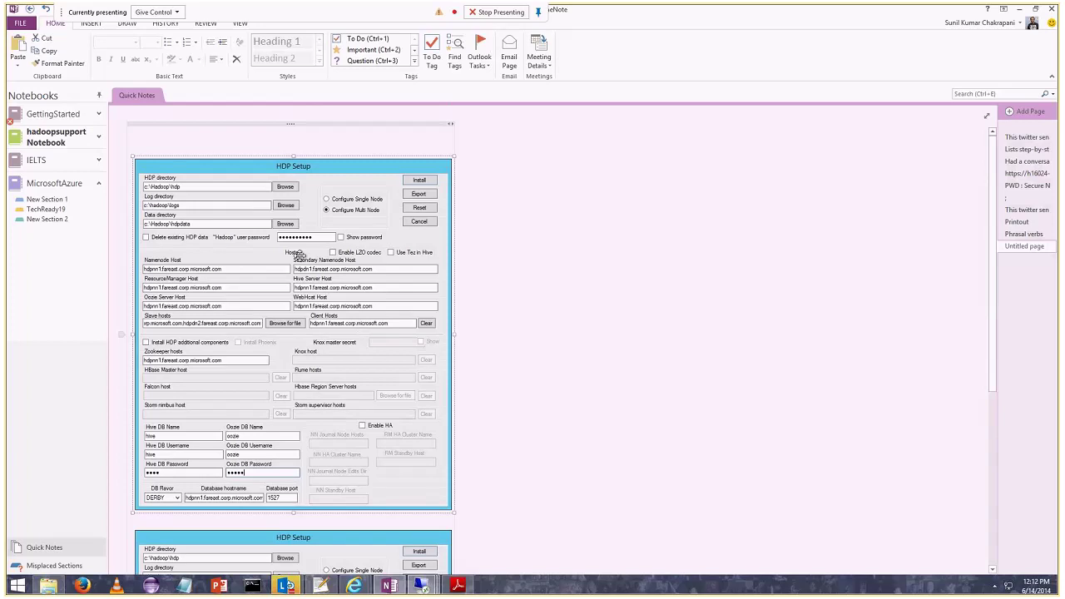
{"action": "left_click", "coordinate": [422, 585]}
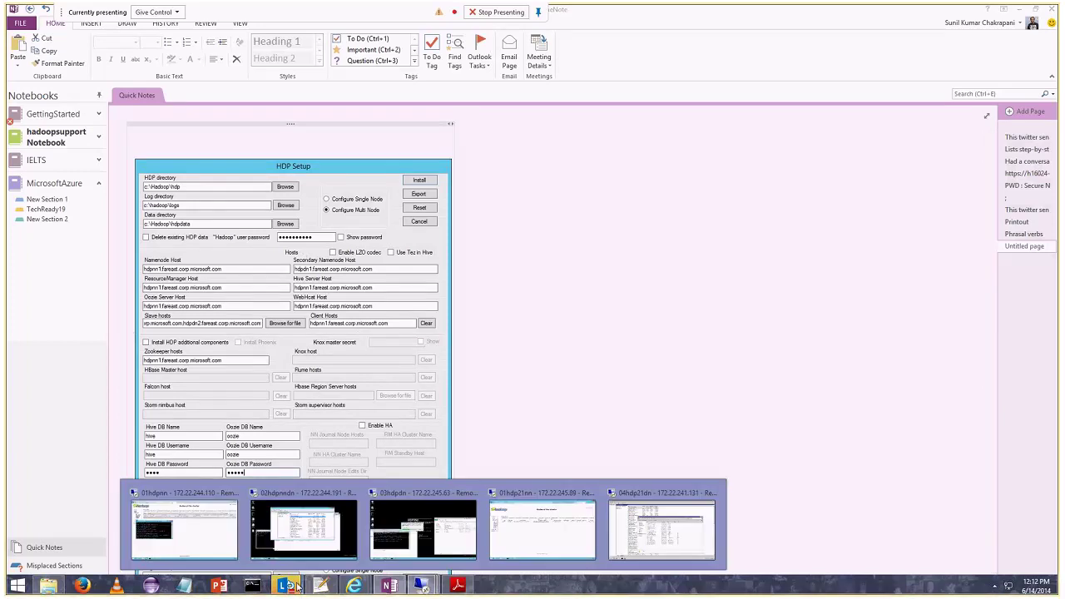
Restore the Lync meeting window with its participant tiles and chat draft.
{"action": "left_click", "coordinate": [357, 532]}
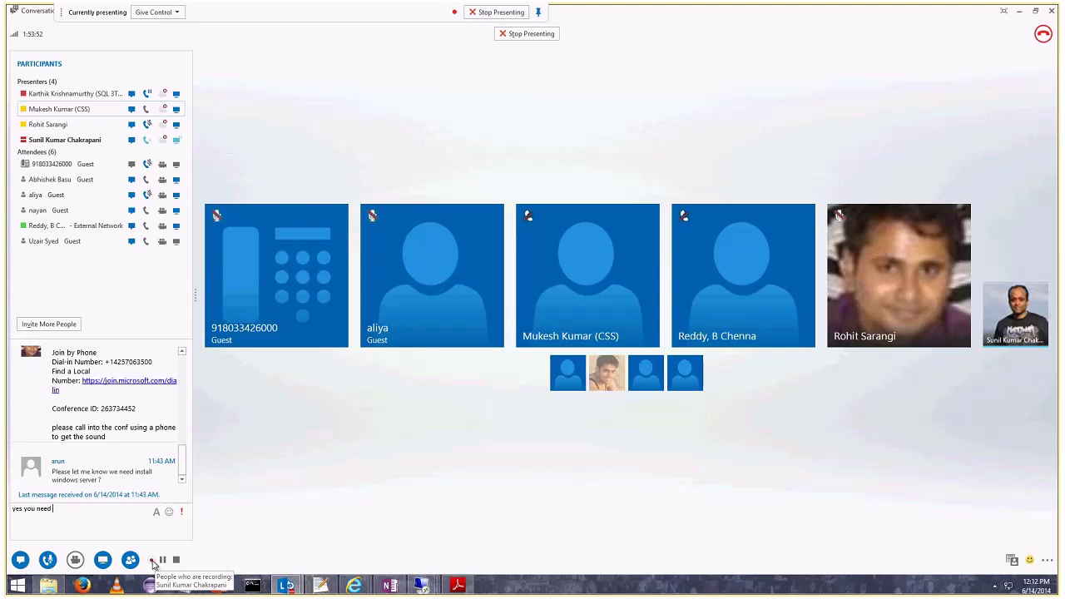
{"action": "mouse_move", "coordinate": [153, 564]}
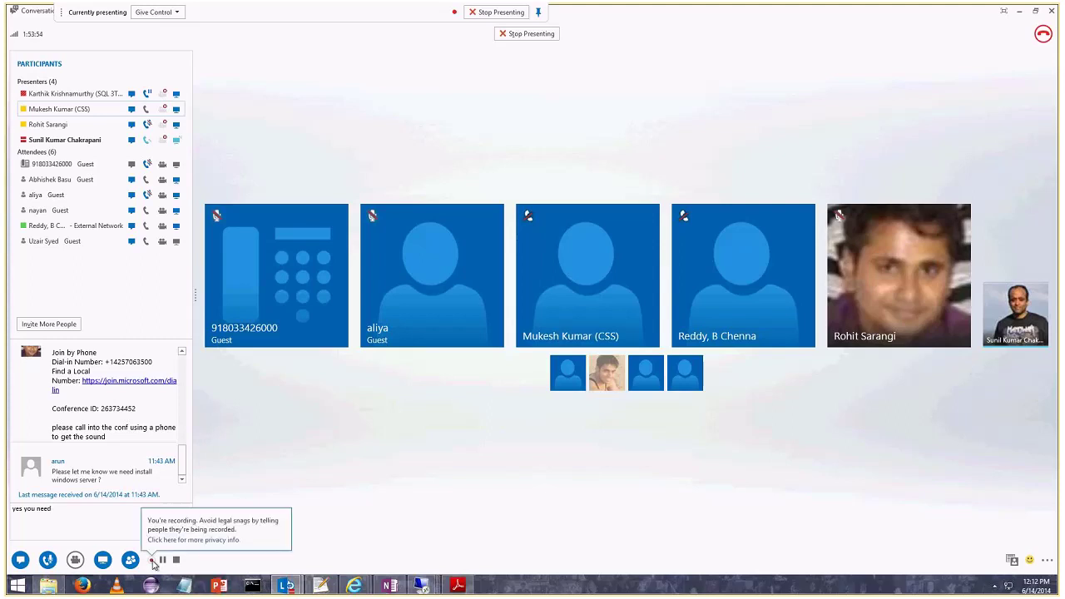